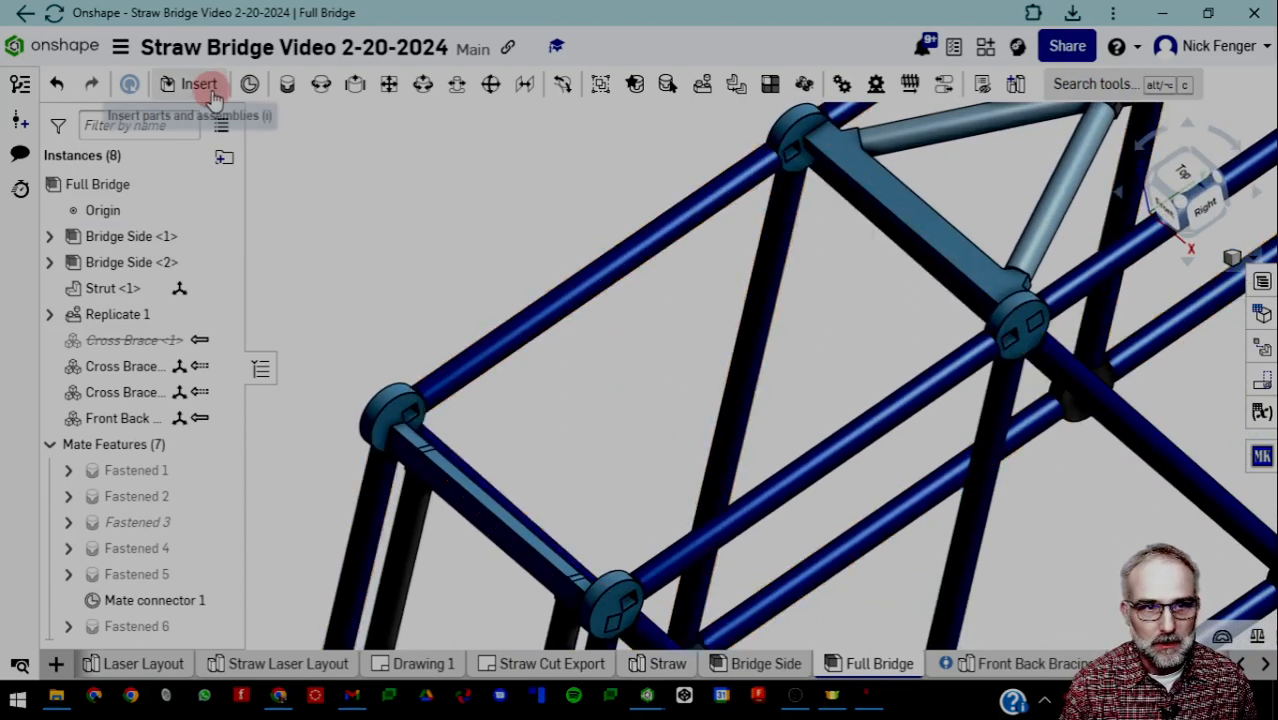
Start a mate connector on the upper inner face of the rectangular slot in the top-chord node
left_click(248, 85)
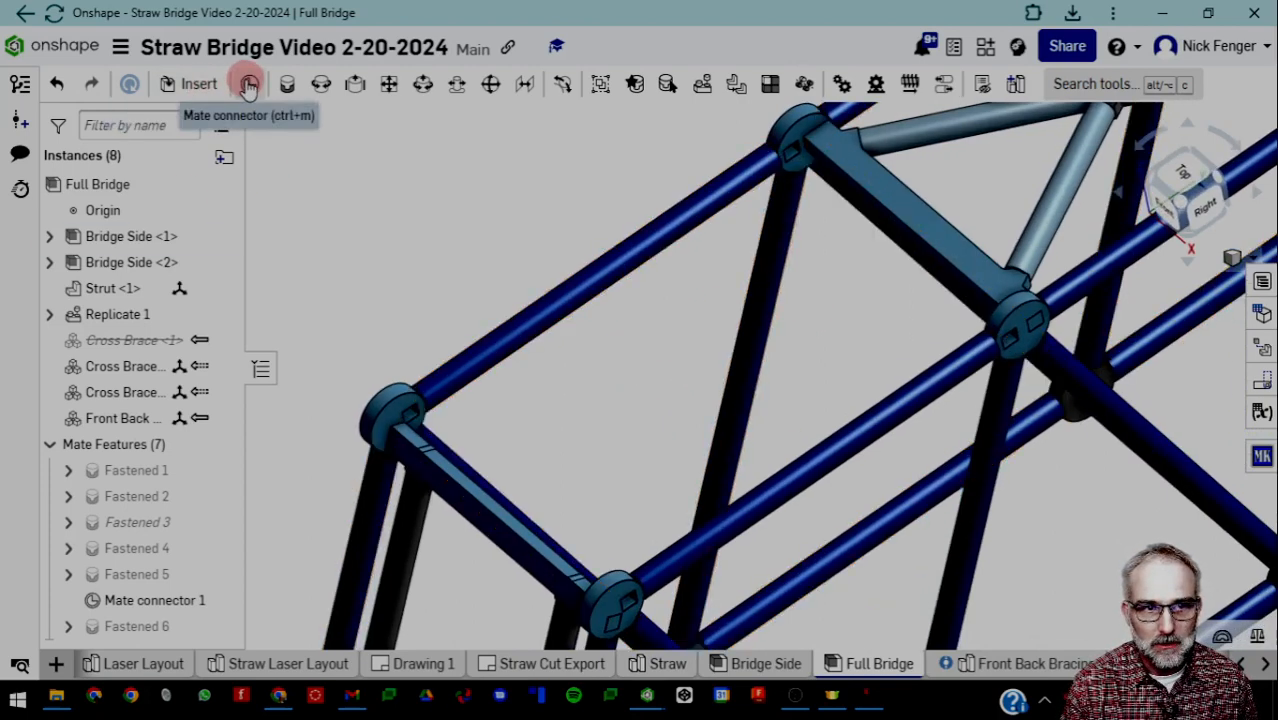
left_click(248, 85)
scroll(806, 160, "up", 5)
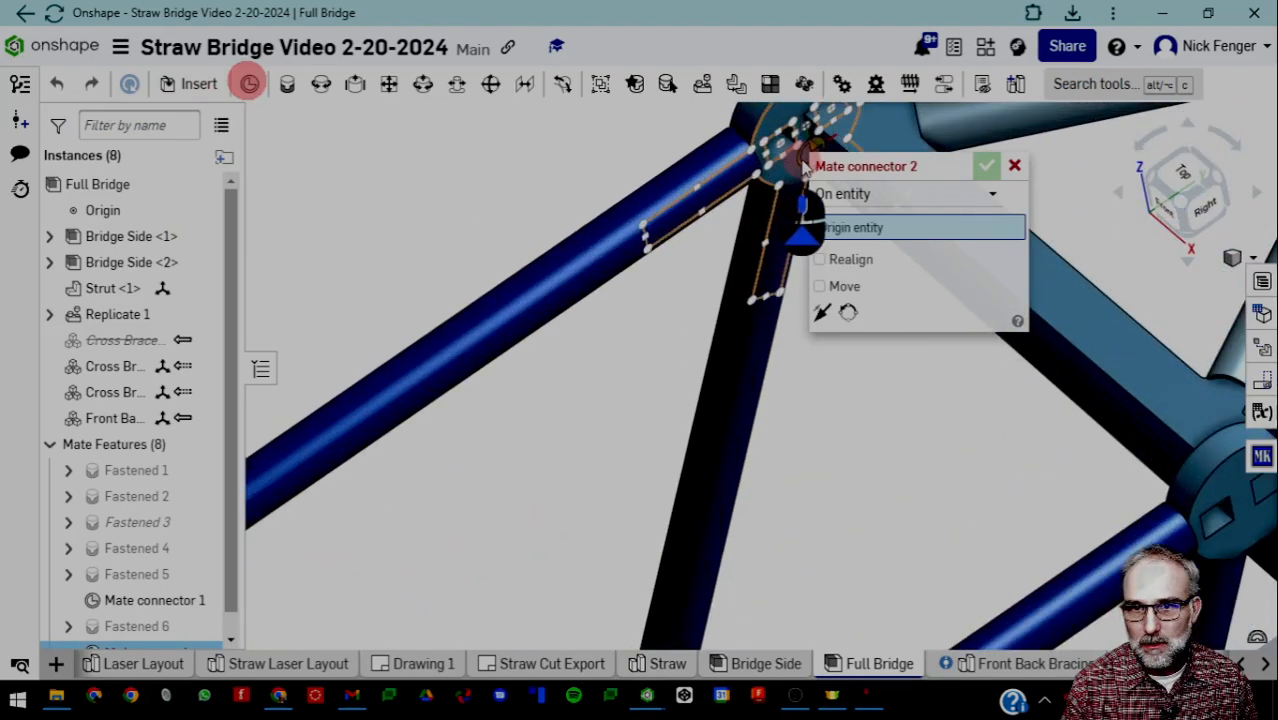
left_click(748, 190)
right_click_drag(733, 229, 685, 314)
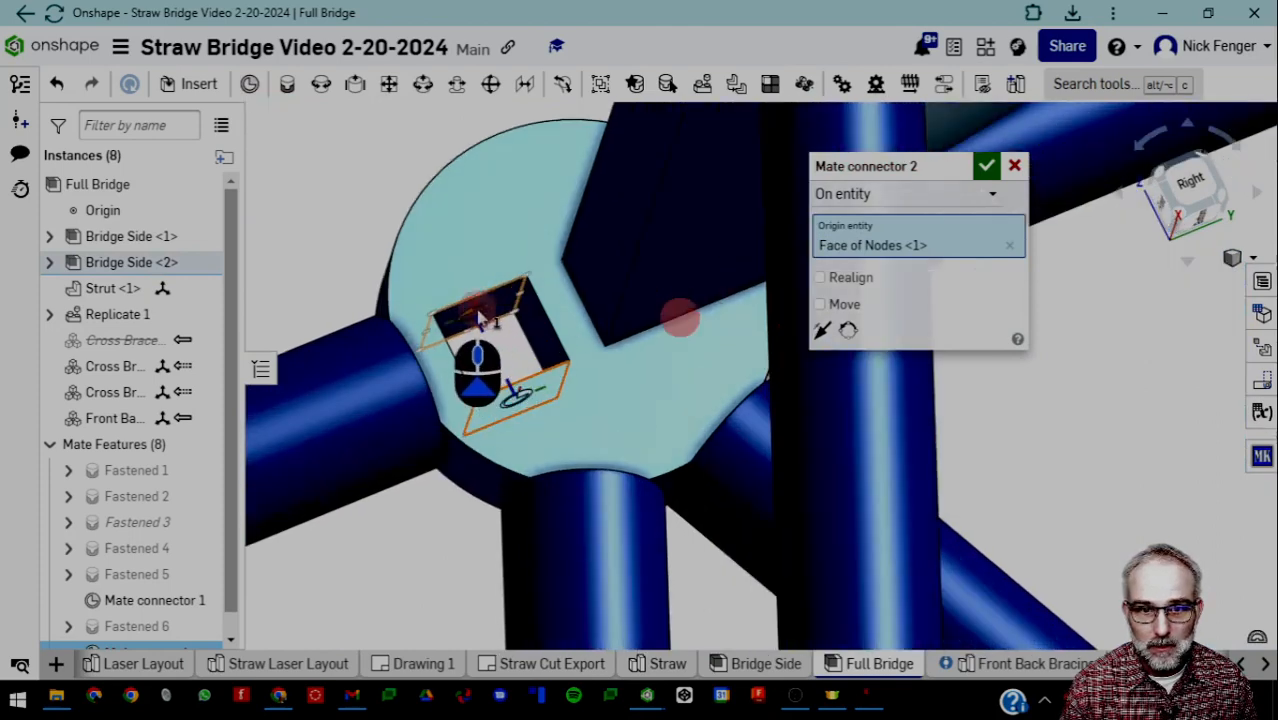
scroll(490, 318, "up", 3)
Set the mate connector's origin type to Between entities, pick another face of the node slot, and accept it
left_click(885, 194)
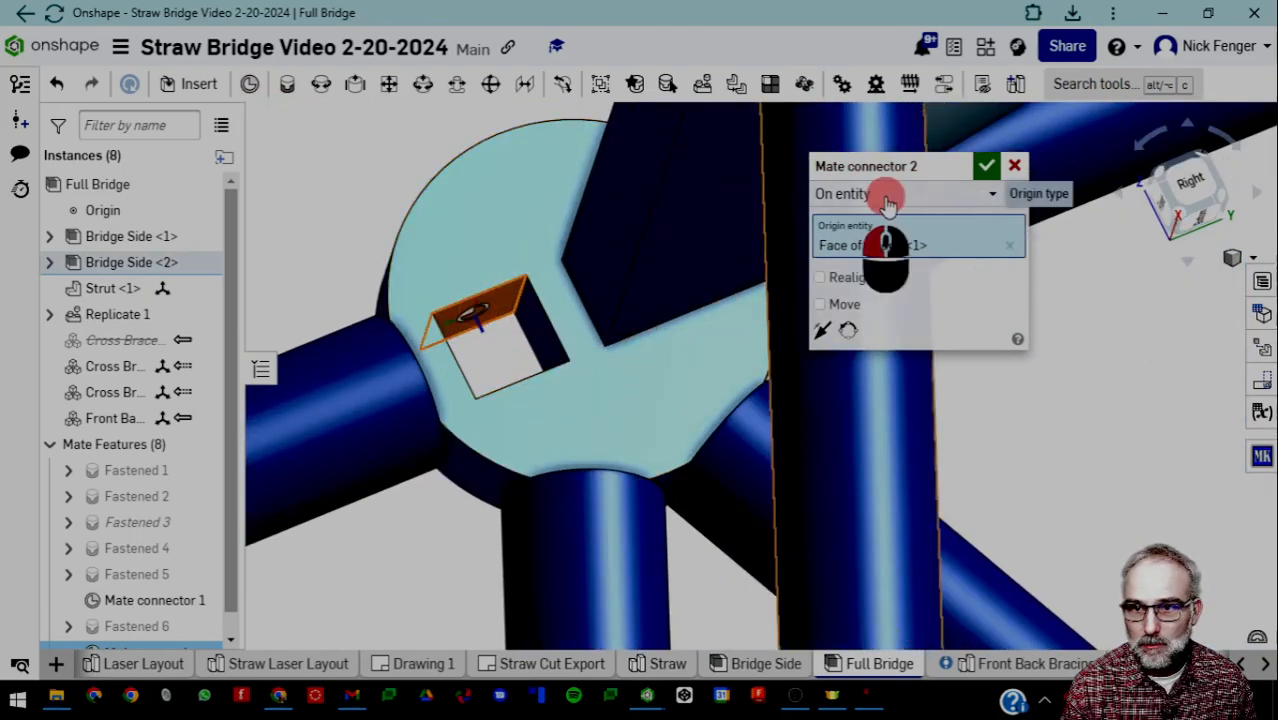
left_click(880, 251)
left_click(490, 318)
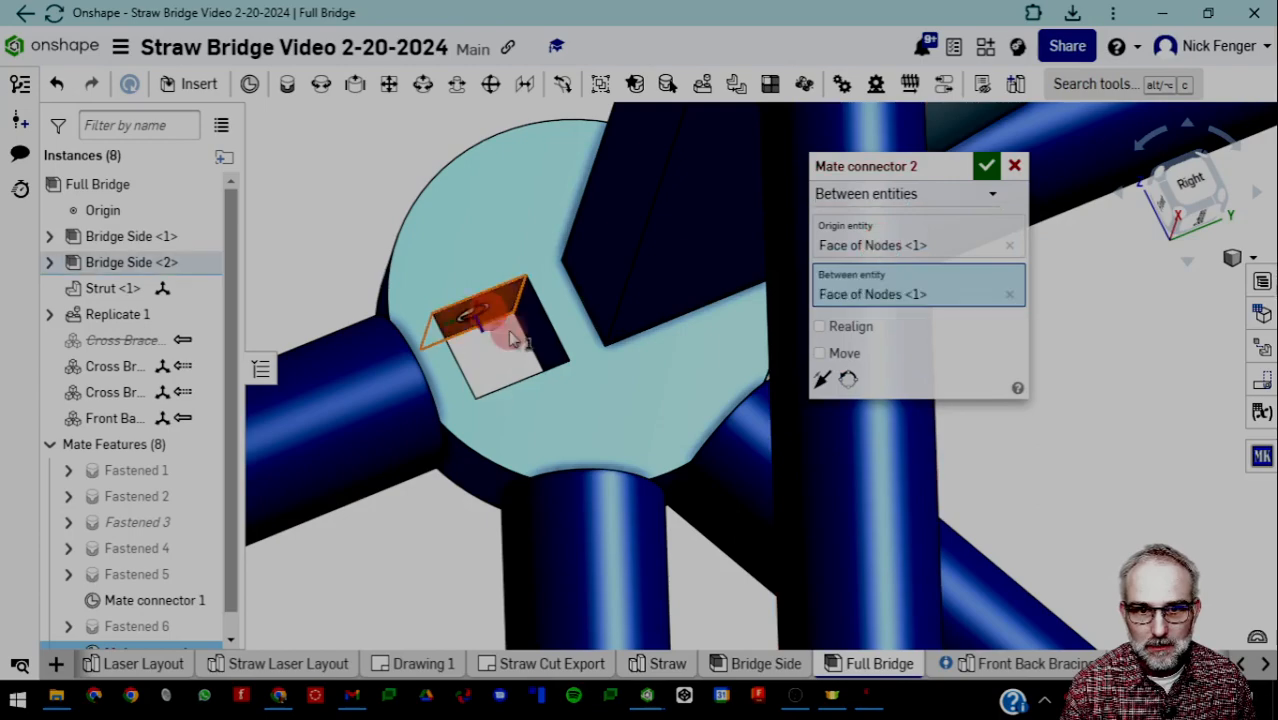
right_click_drag(540, 357, 560, 440)
scroll(528, 418, "up", 3)
left_click(987, 168)
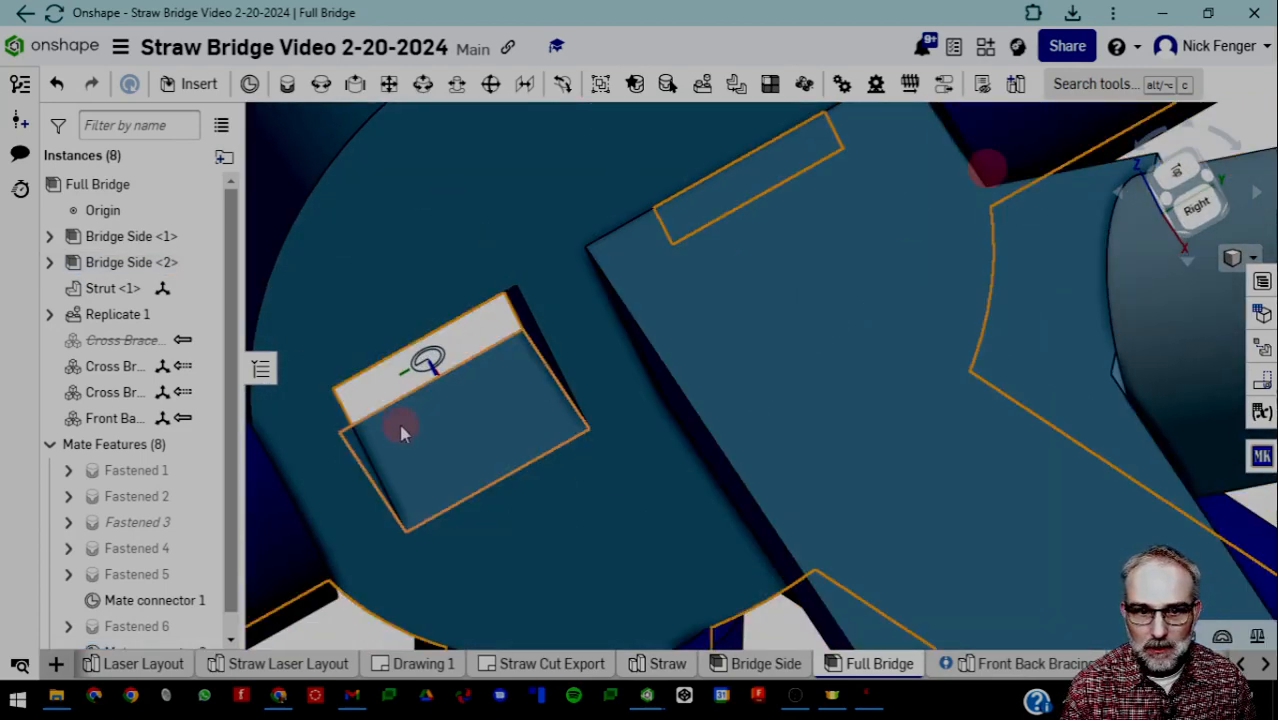
Create a new Part Studio in the context of the Full Bridge assembly, using the slot's mate connector as its origin
right_click(428, 364)
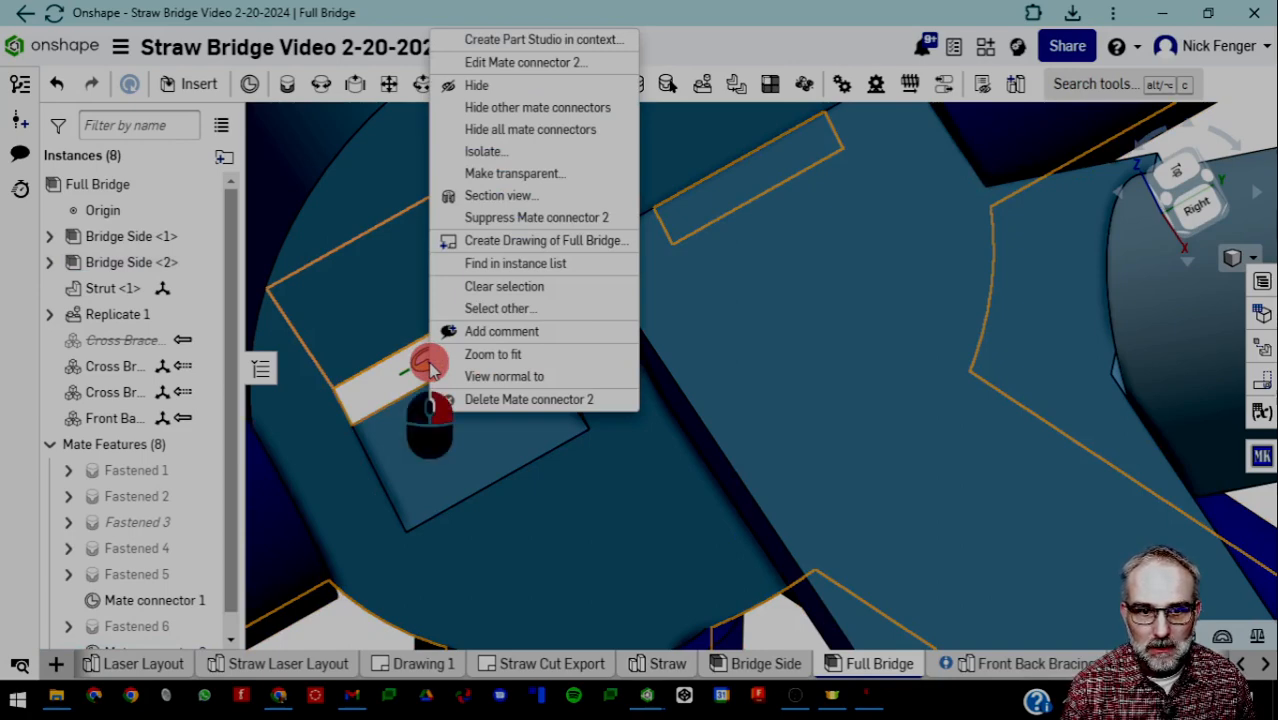
left_click(519, 50)
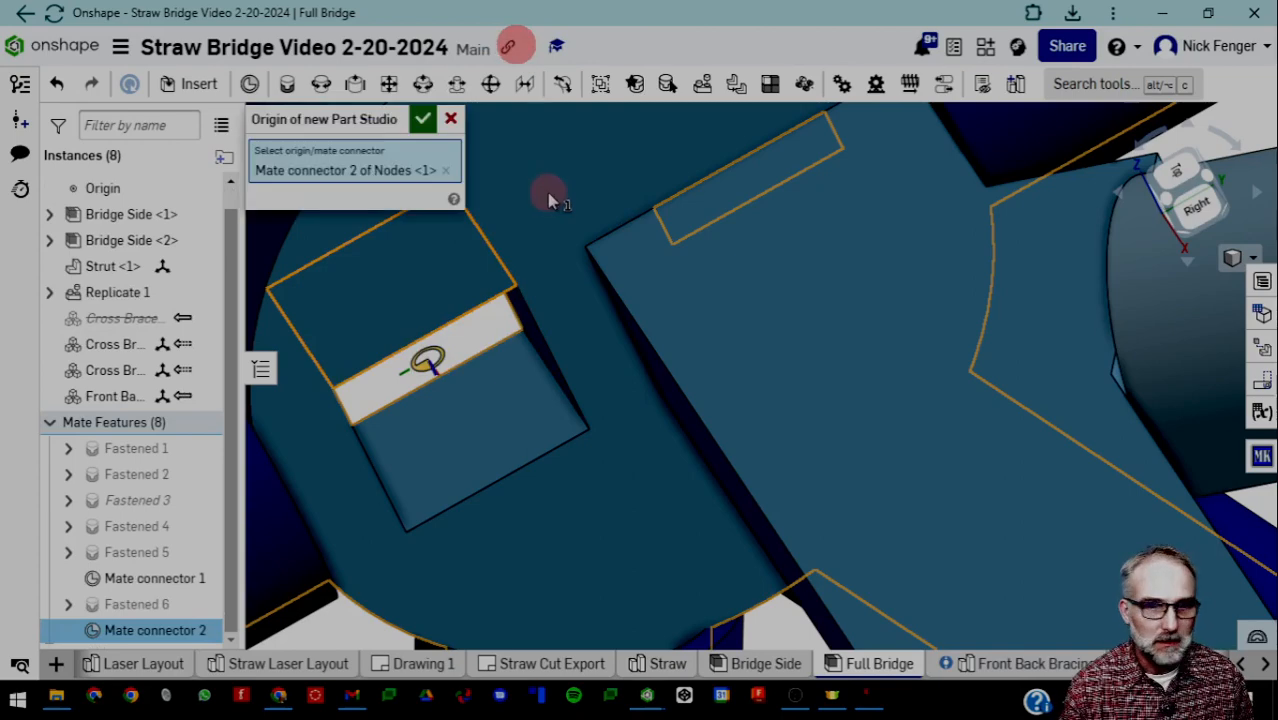
left_click(423, 119)
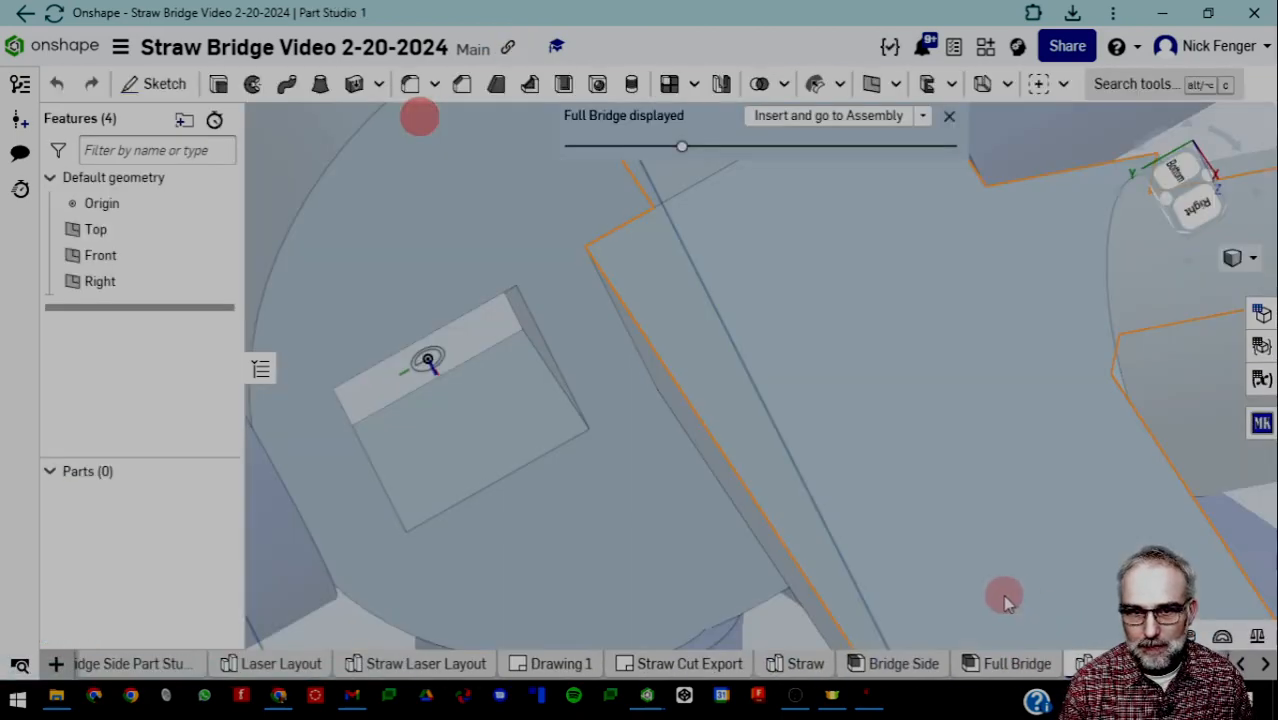
Rename the new Part Studio as Top Lateral Brace
right_click(1092, 663)
left_click(1120, 498)
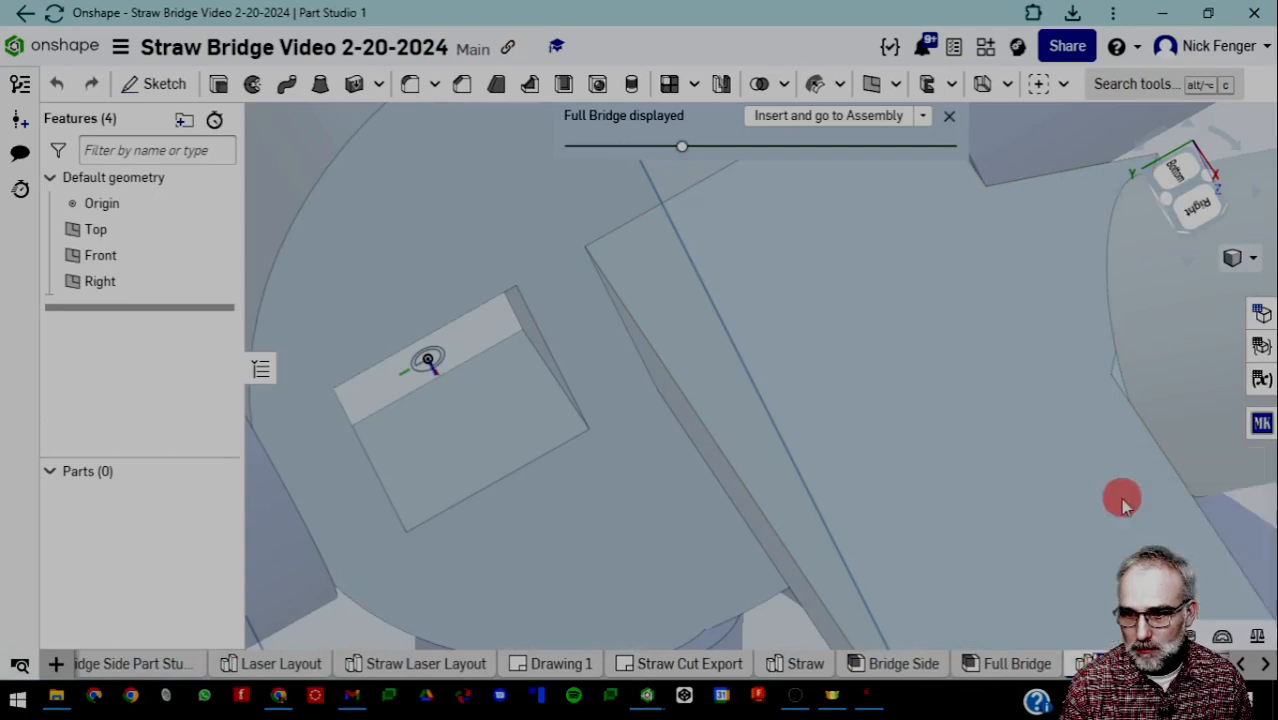
type("T")
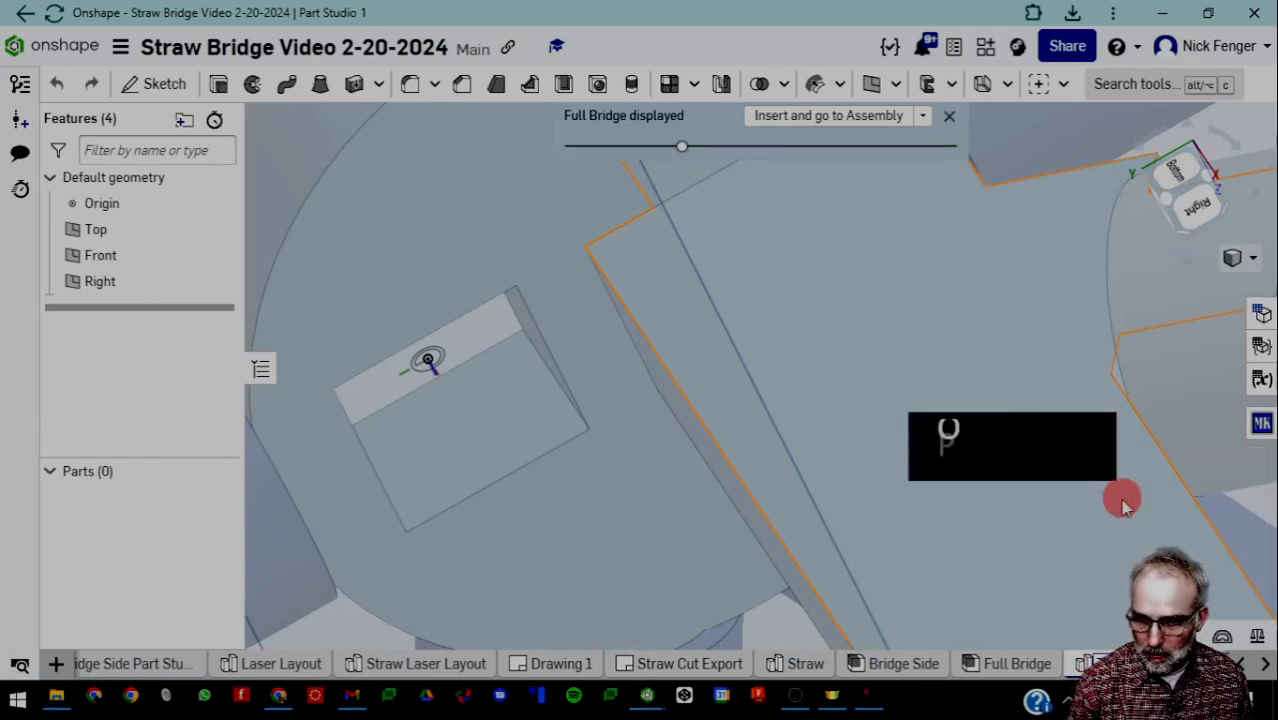
type("ateral")
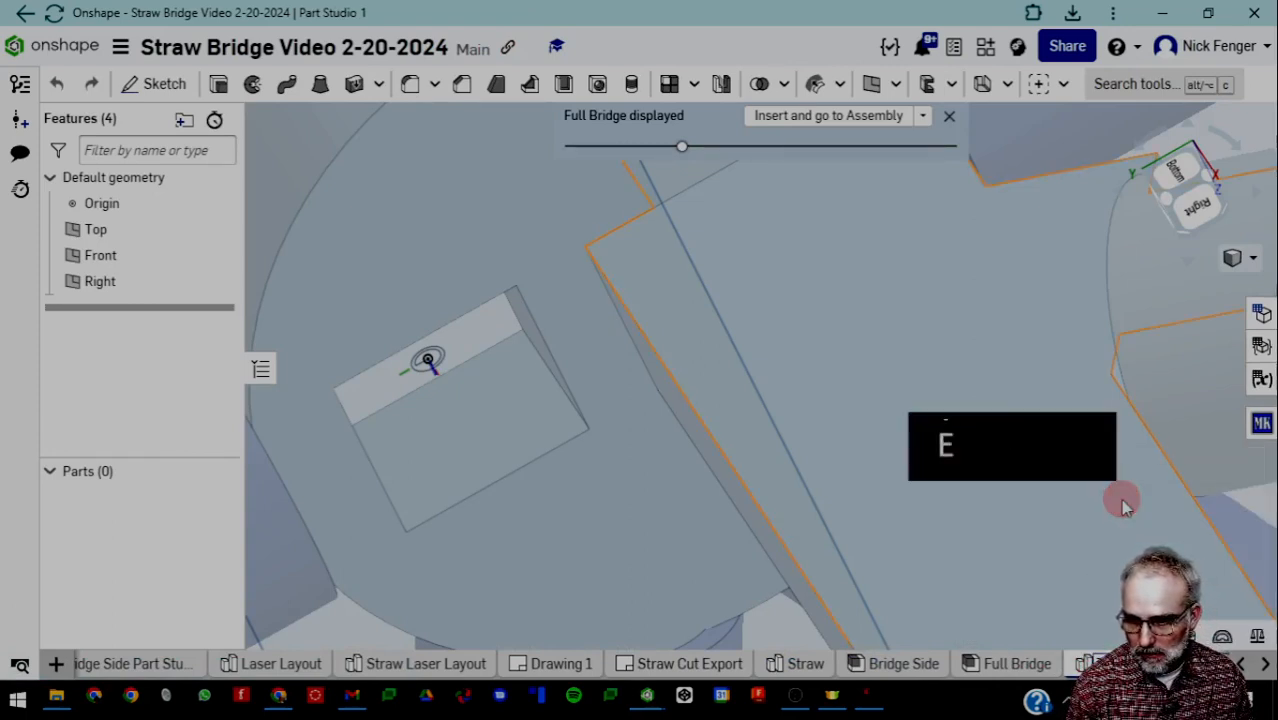
type(" Brace")
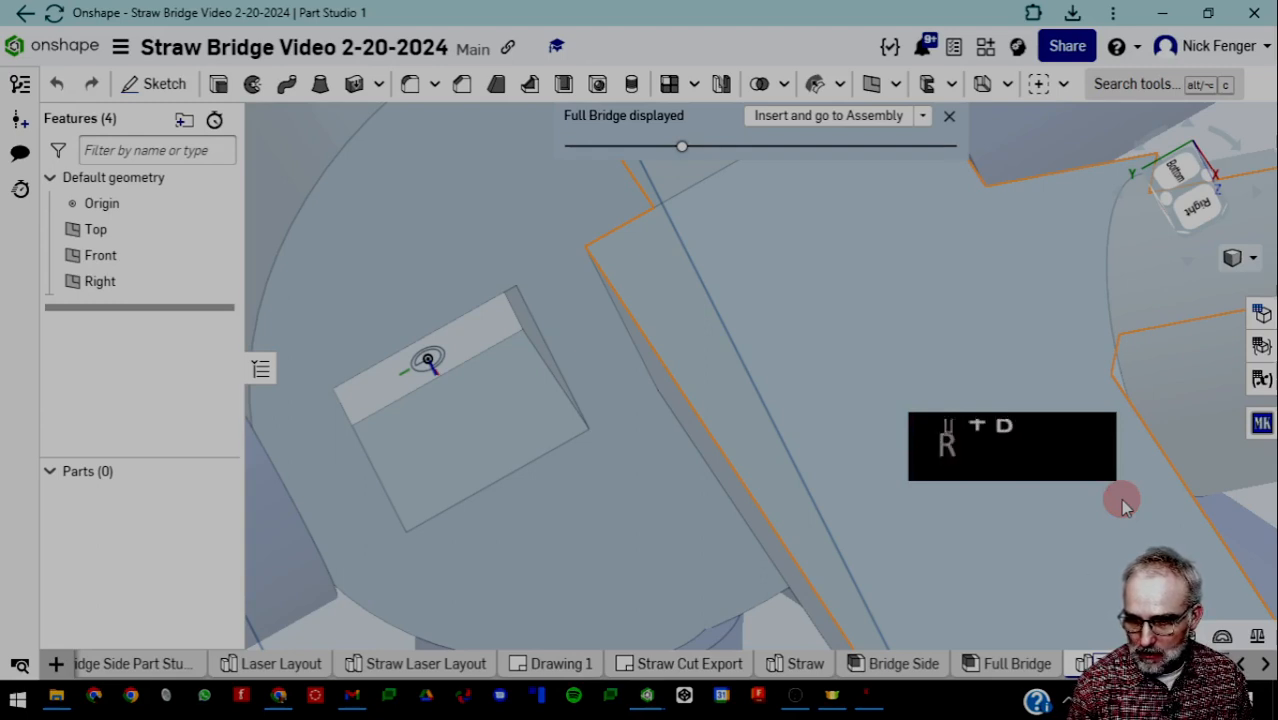
key("Return")
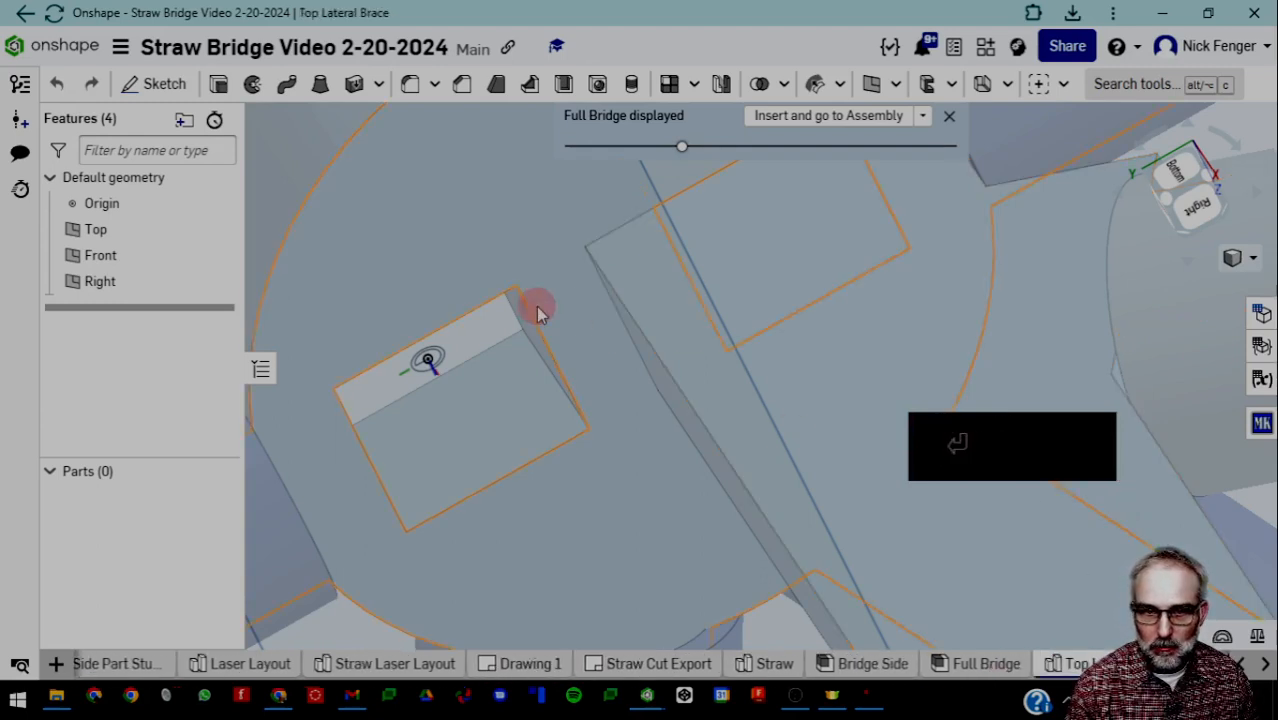
Hide the default Top, Front and Right planes
scroll(540, 440, "down", 3)
scroll(540, 440, "down", 8)
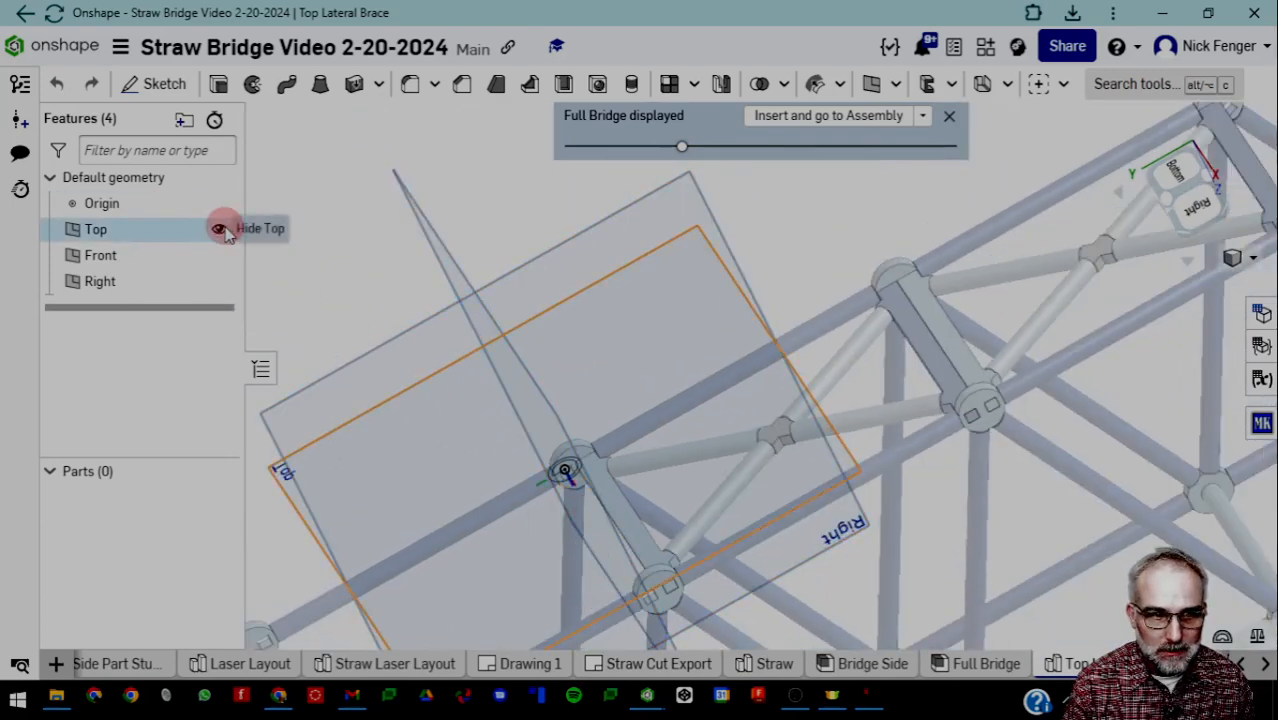
left_click(219, 229)
left_click(219, 255)
left_click(219, 281)
scroll(481, 390, "down", 4)
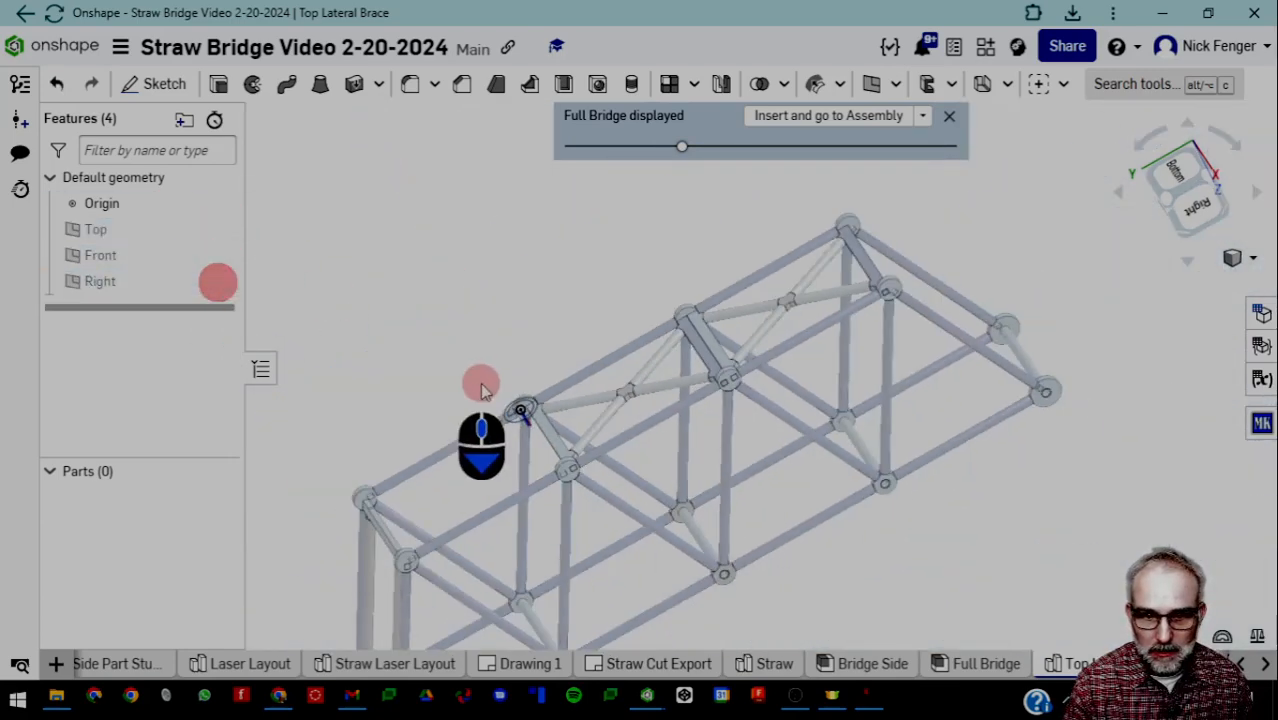
Start a sketch with the node slot's mate connector as its sketch plane, and move the sketch dialog clear of the model
middle_click_drag(479, 448, 534, 405)
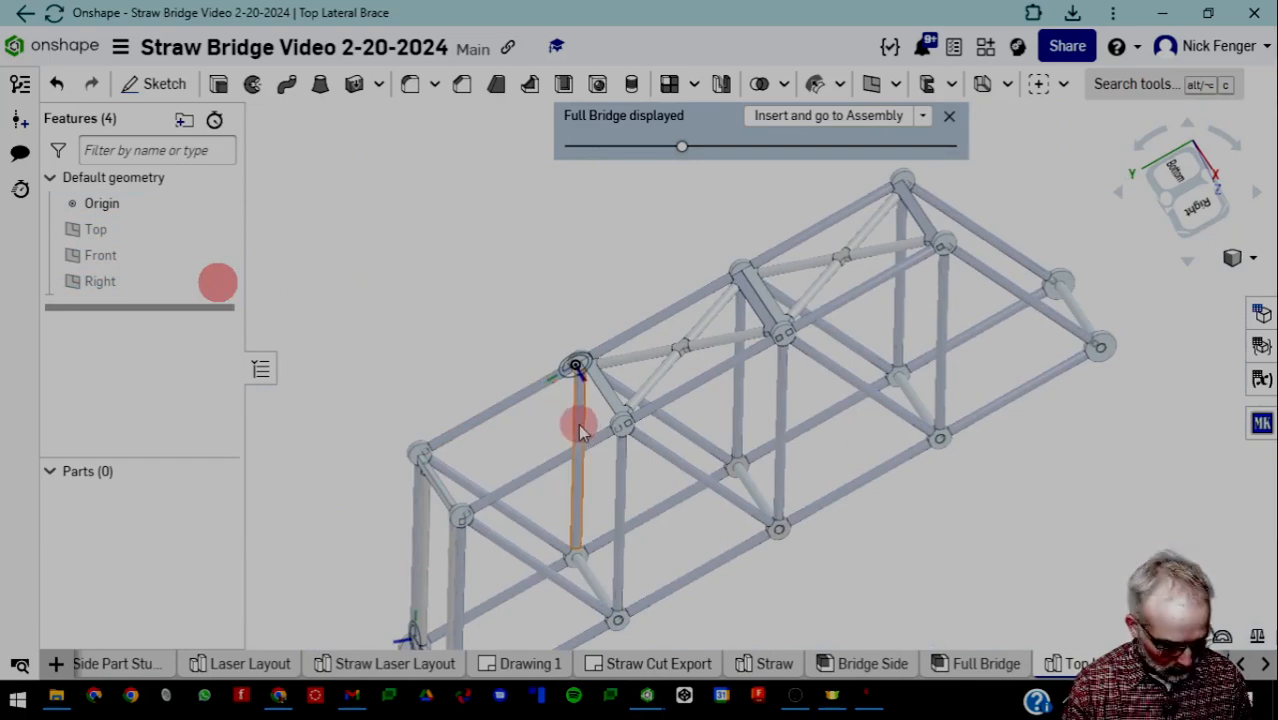
right_click_drag(580, 428, 585, 398)
scroll(603, 415, "up", 5)
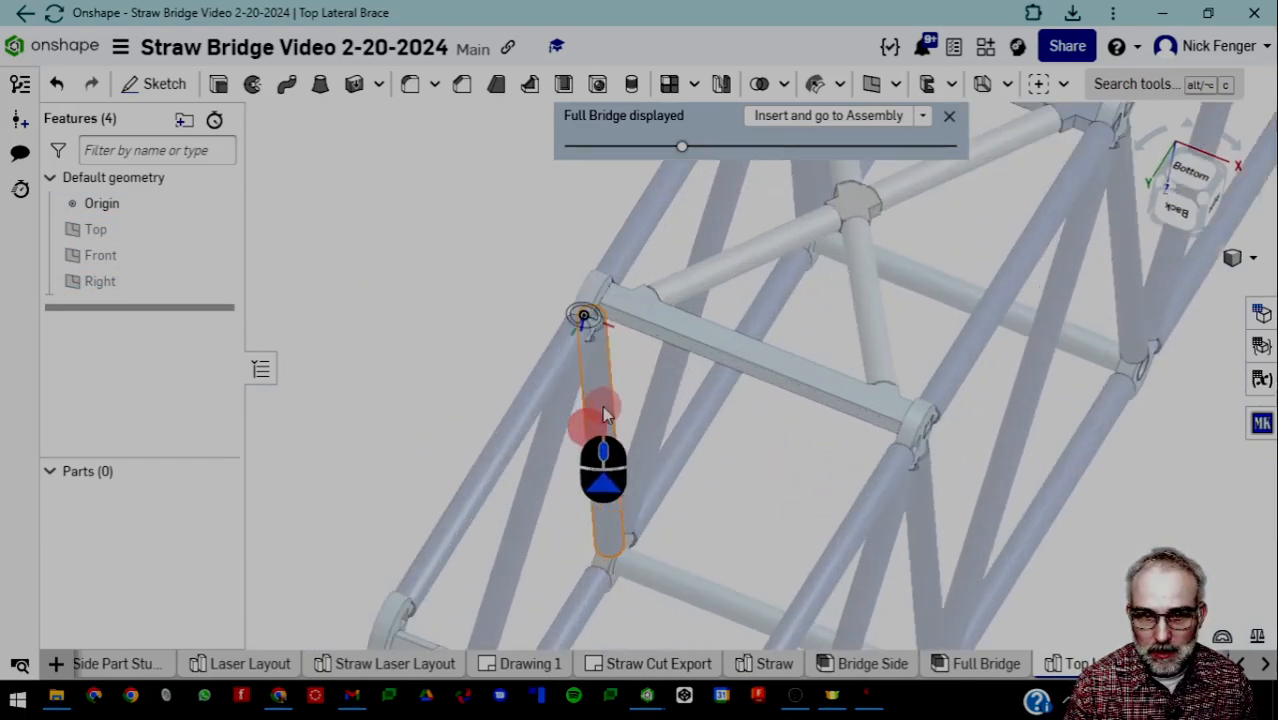
left_click(155, 84)
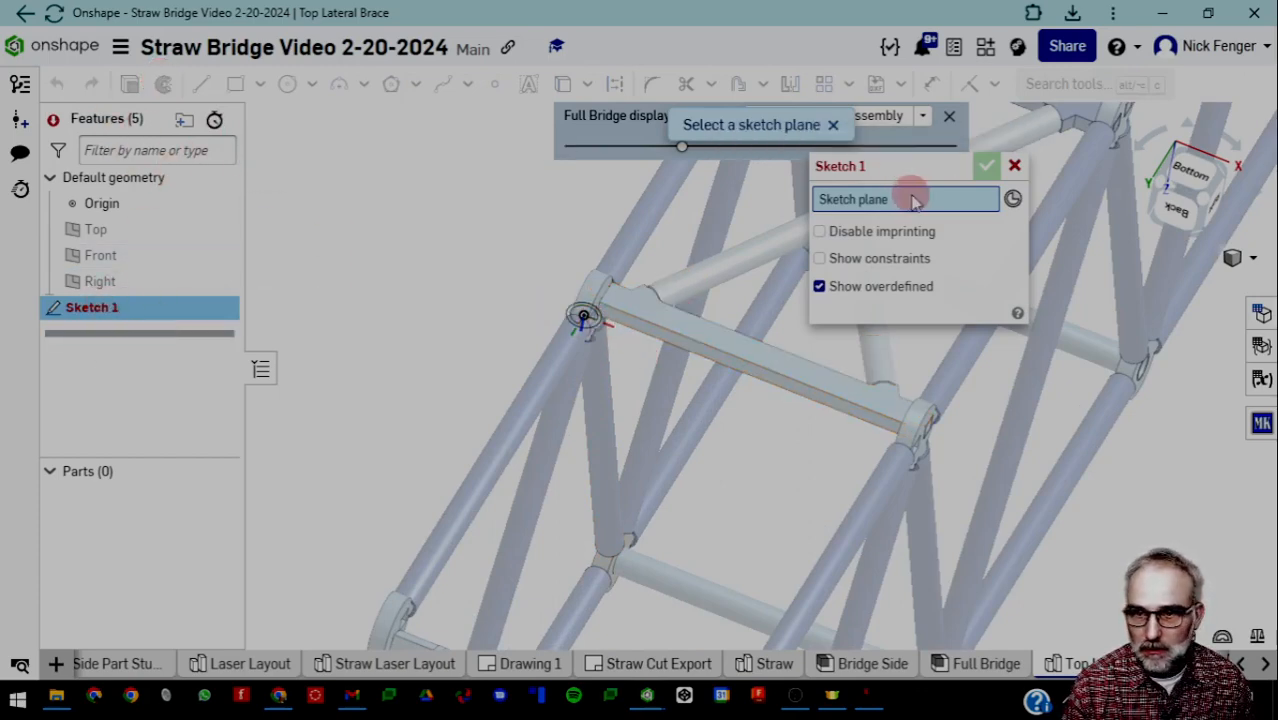
mouse_move(906, 170)
left_mouse_down()
mouse_move(793, 187)
mouse_move(392, 146)
left_mouse_up()
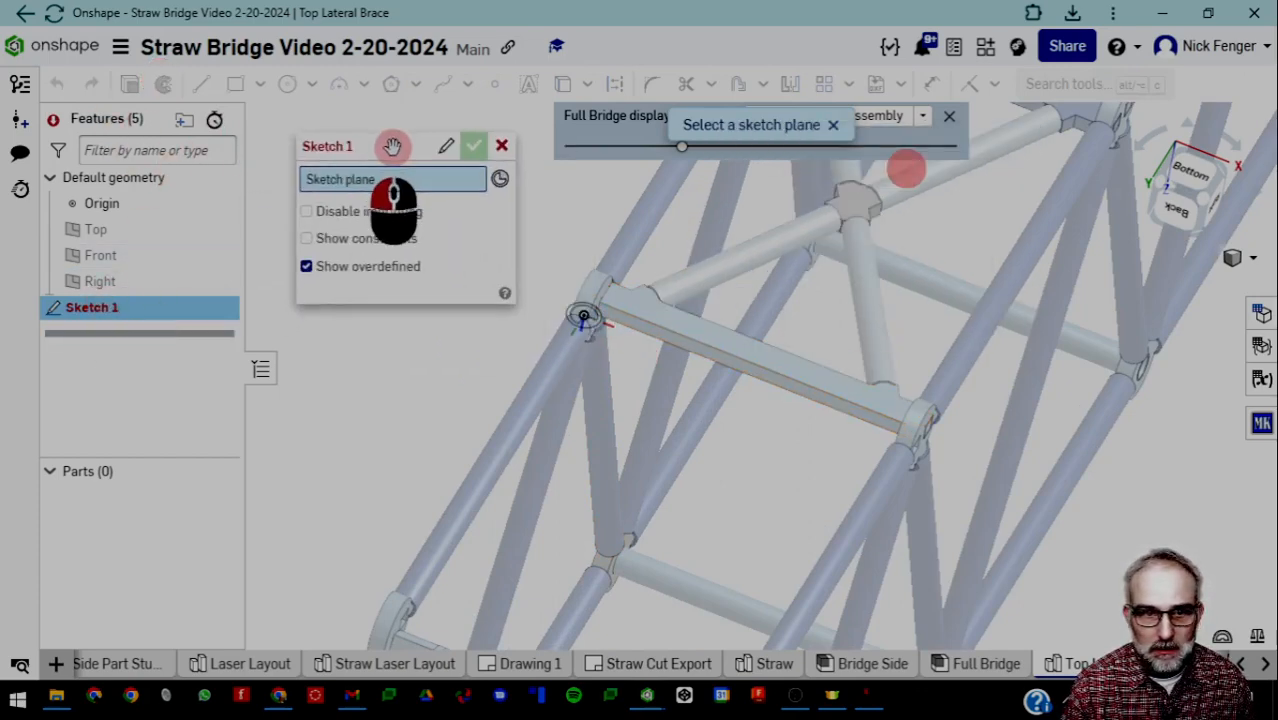
left_click(498, 182)
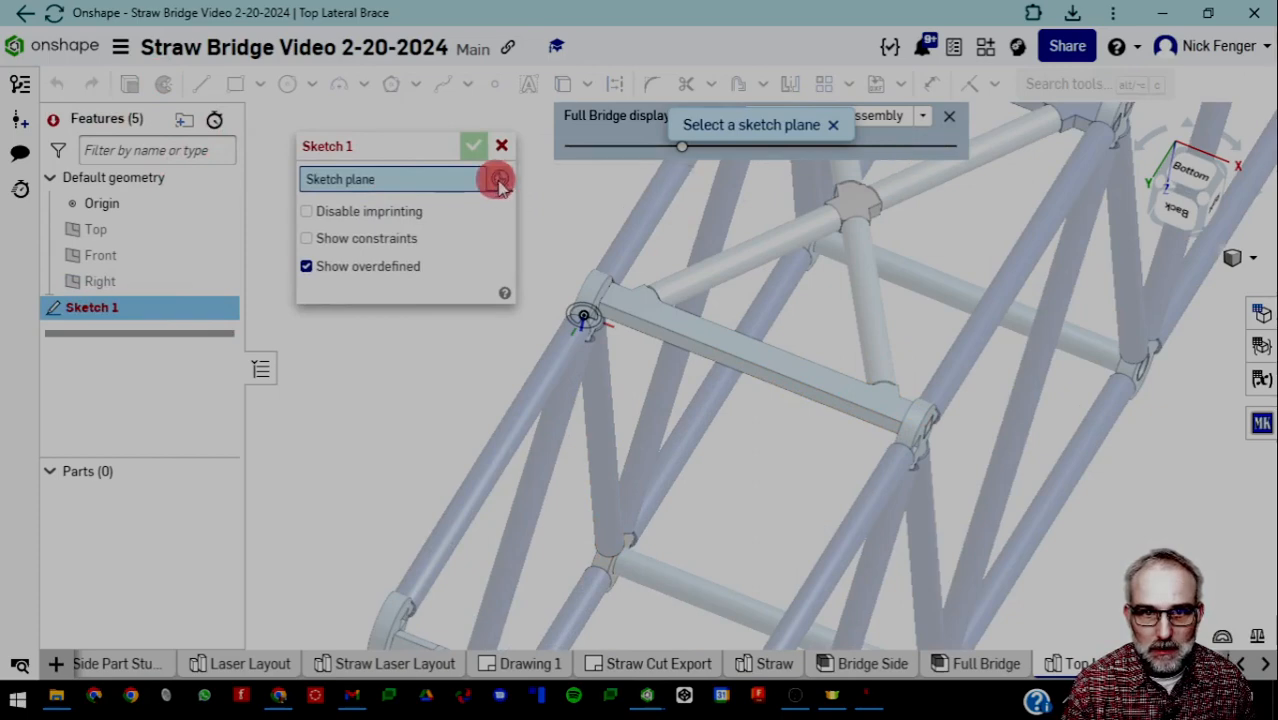
left_click(586, 319)
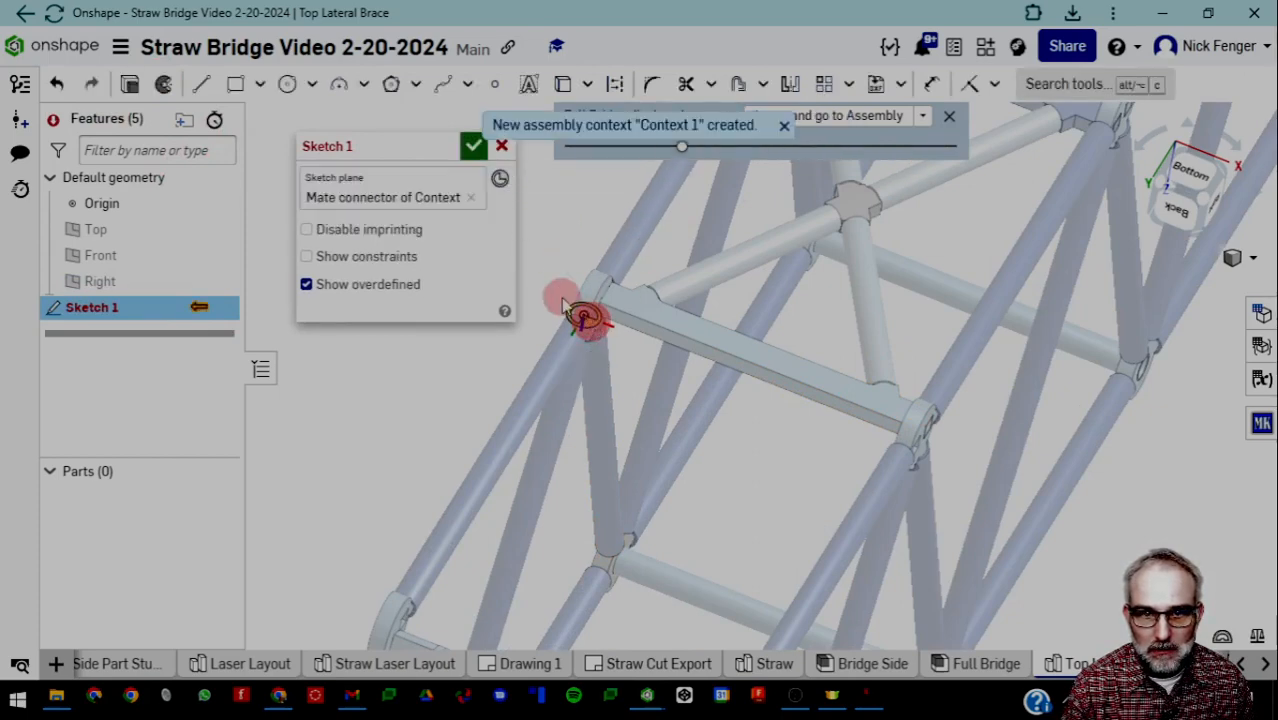
left_click(428, 198)
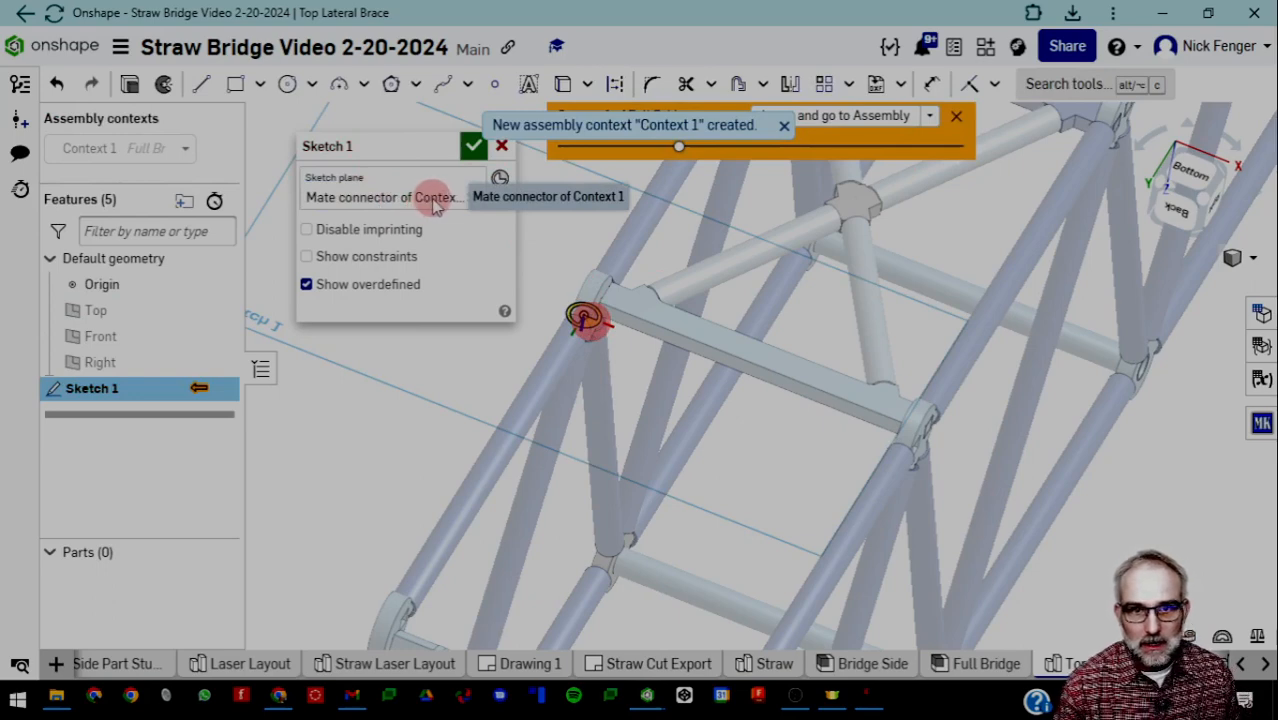
mouse_move(388, 150)
left_mouse_down()
mouse_move(348, 134)
mouse_move(224, 418)
mouse_move(180, 404)
mouse_move(137, 446)
left_mouse_up()
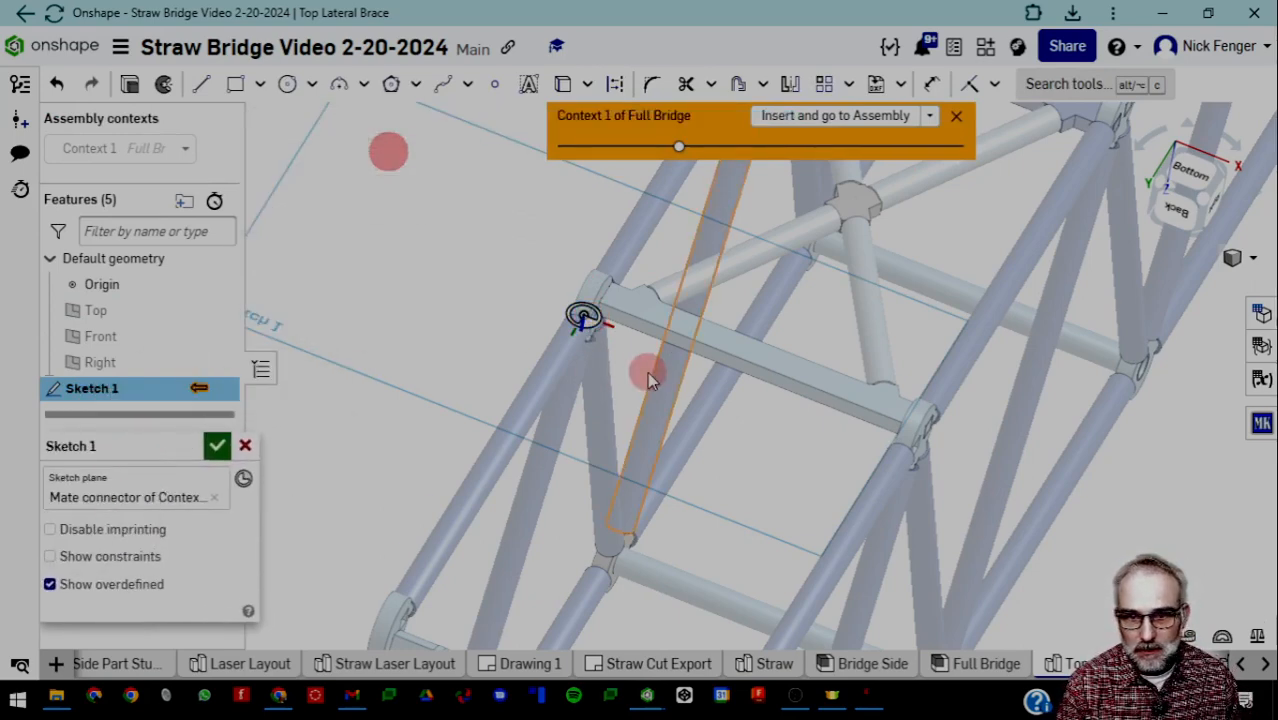
Project the square slot of the portal node diagonally opposite the origin into the sketch as construction geometry
scroll(622, 404, "down", 3)
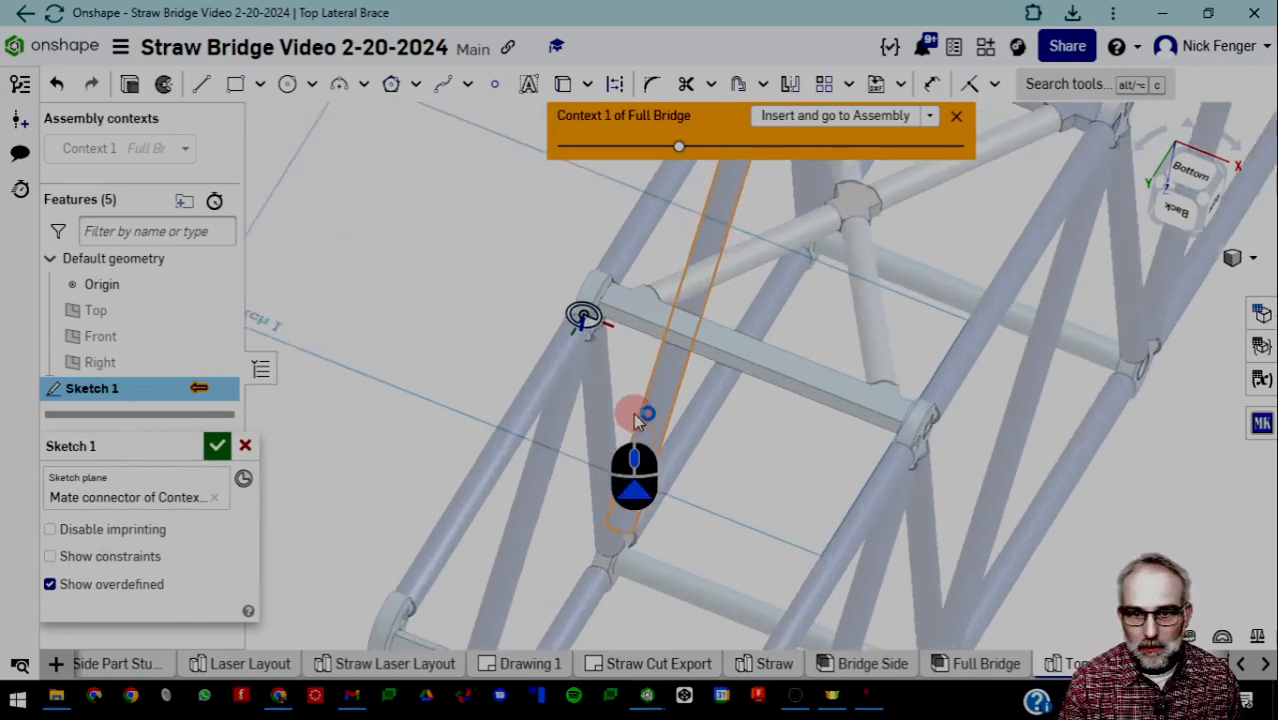
middle_click_drag(673, 383, 637, 334)
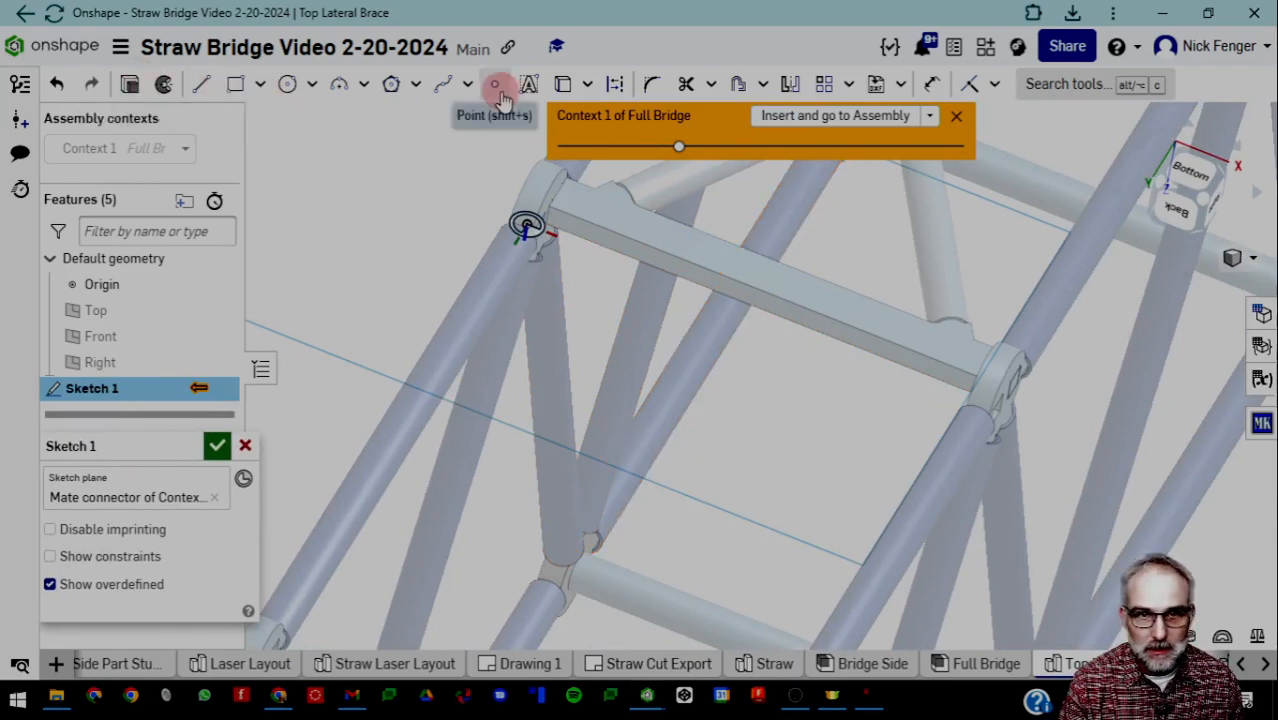
left_click(563, 87)
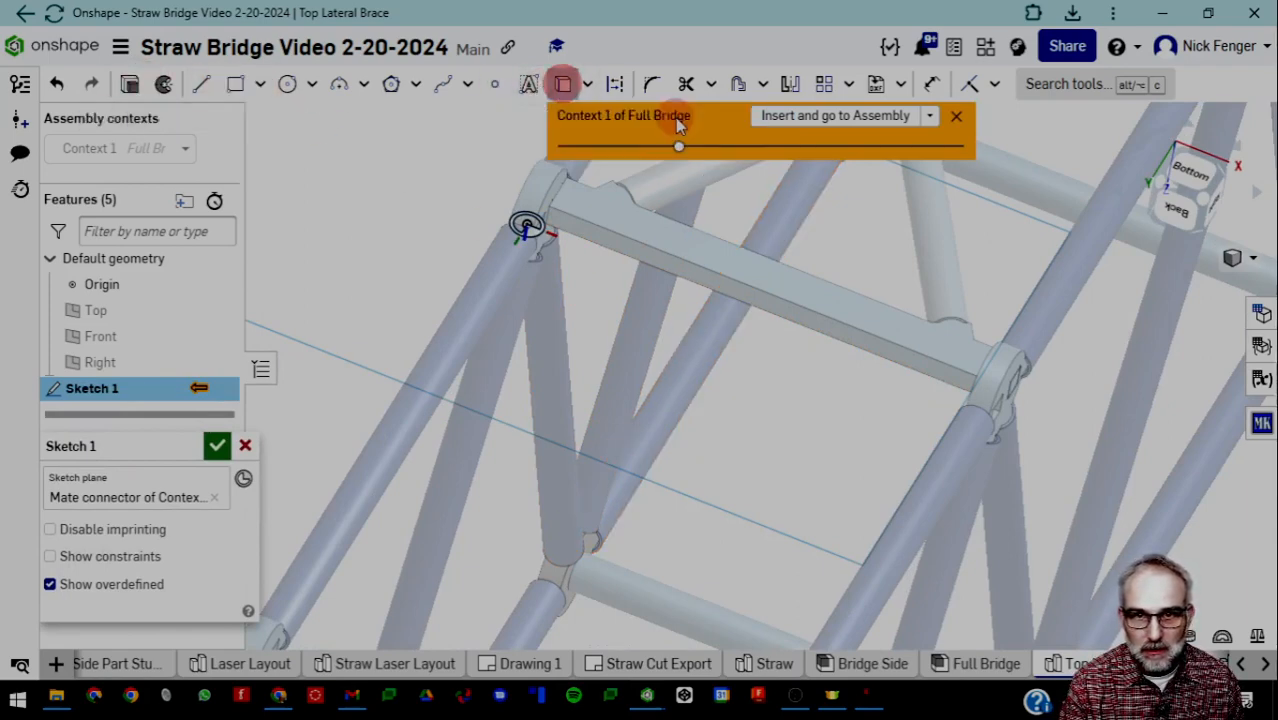
scroll(562, 320, "down", 3)
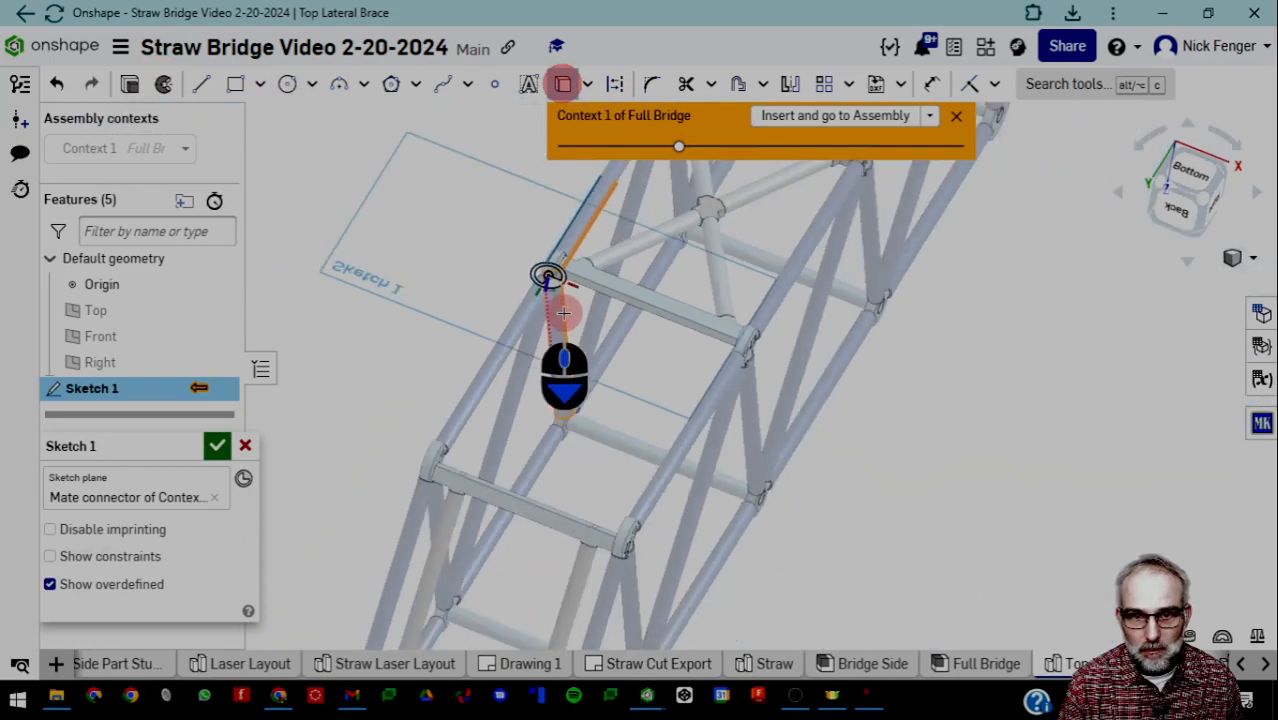
left_click(616, 84)
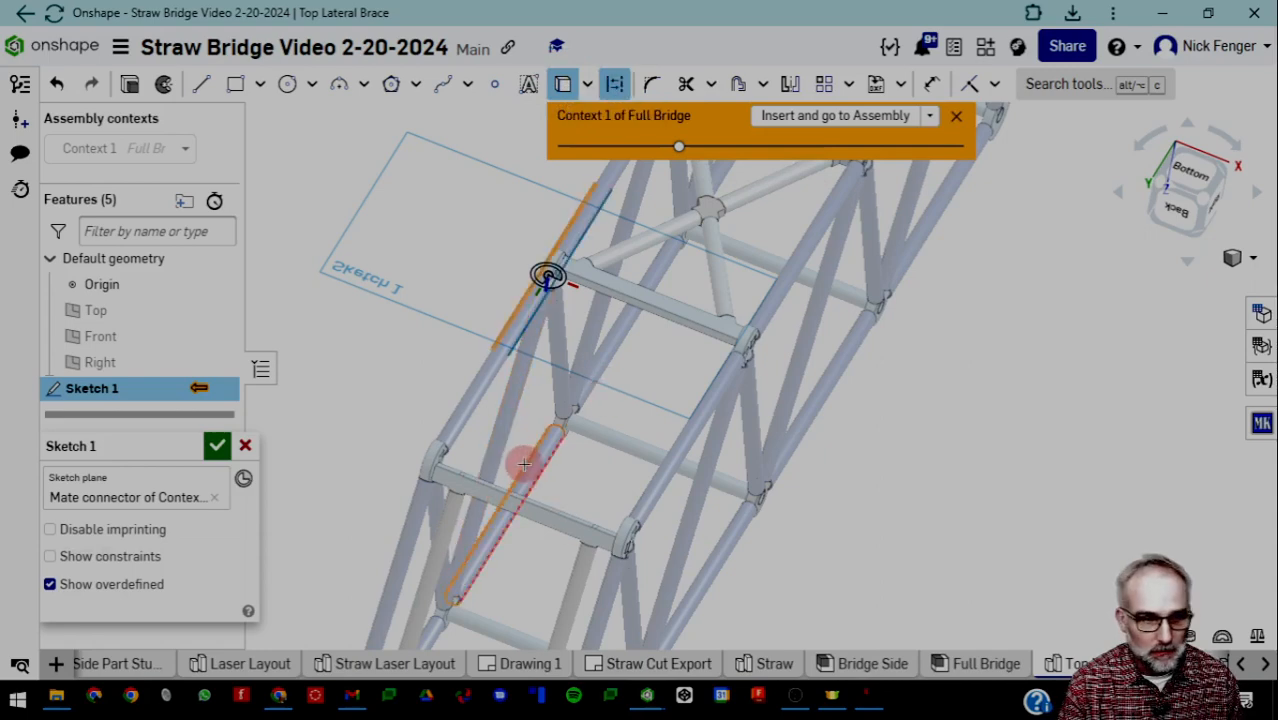
scroll(640, 543, "up", 5)
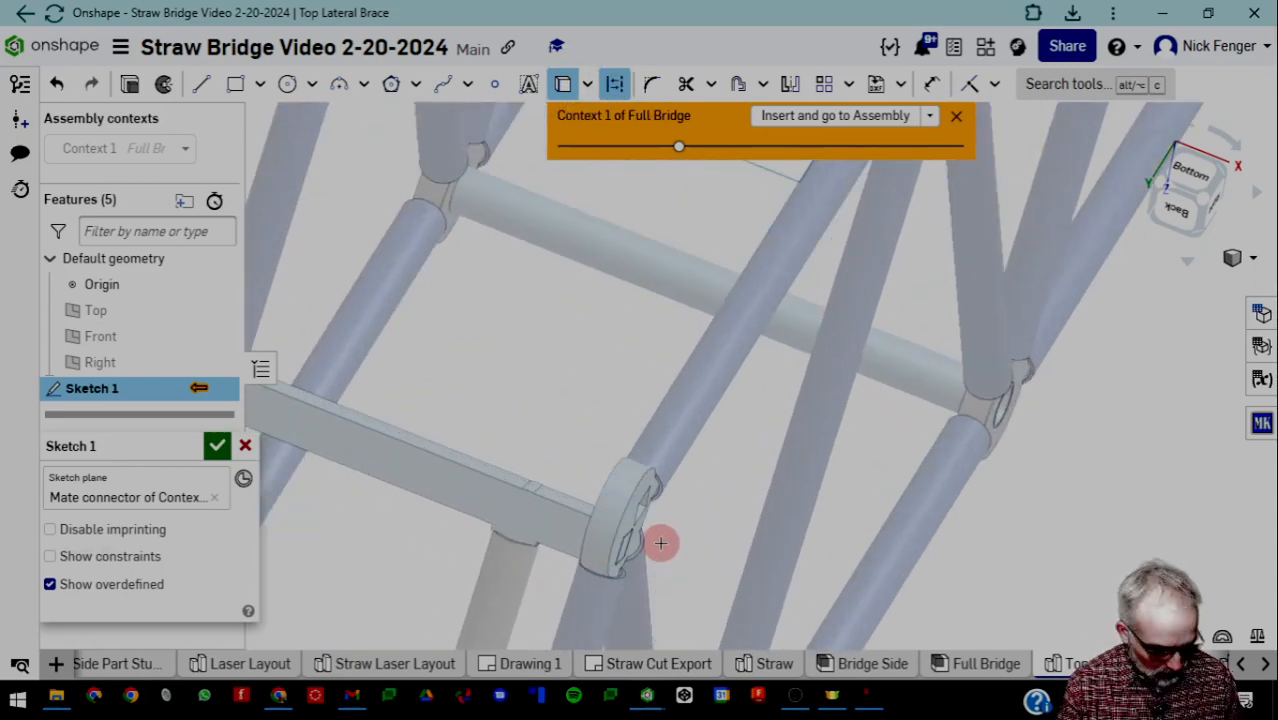
scroll(667, 541, "down", 10)
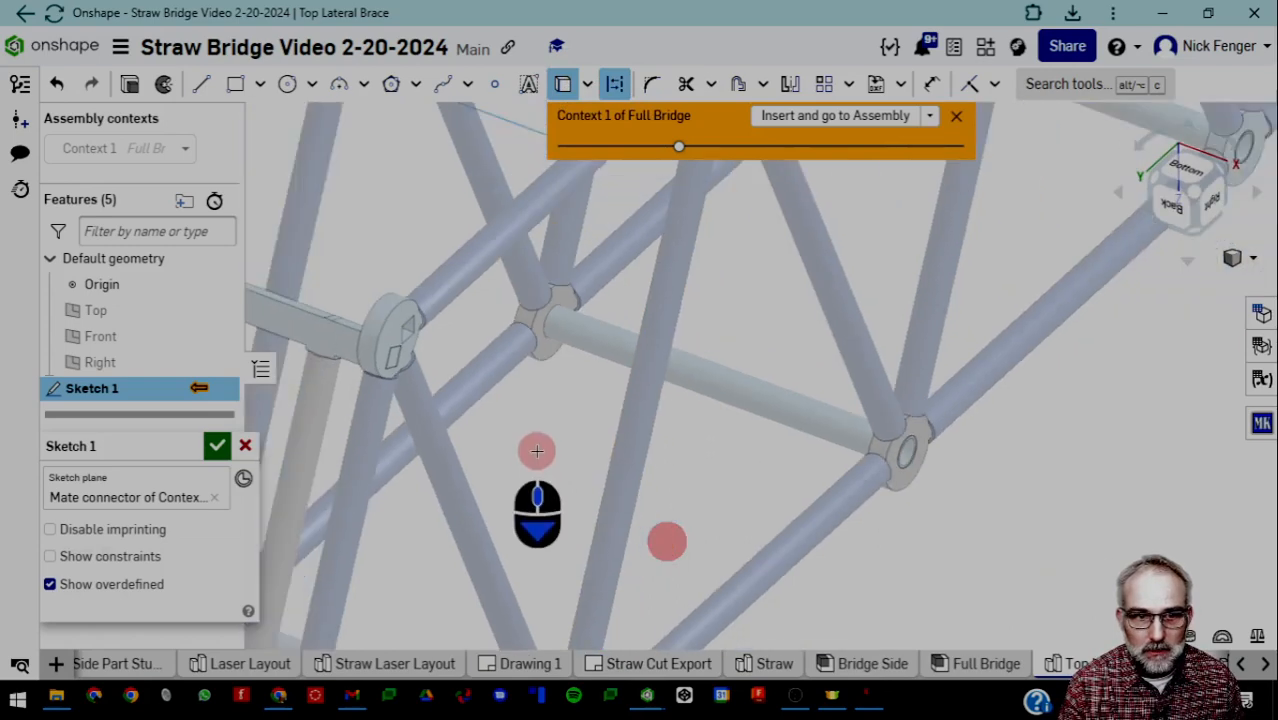
scroll(465, 403, "up", 8)
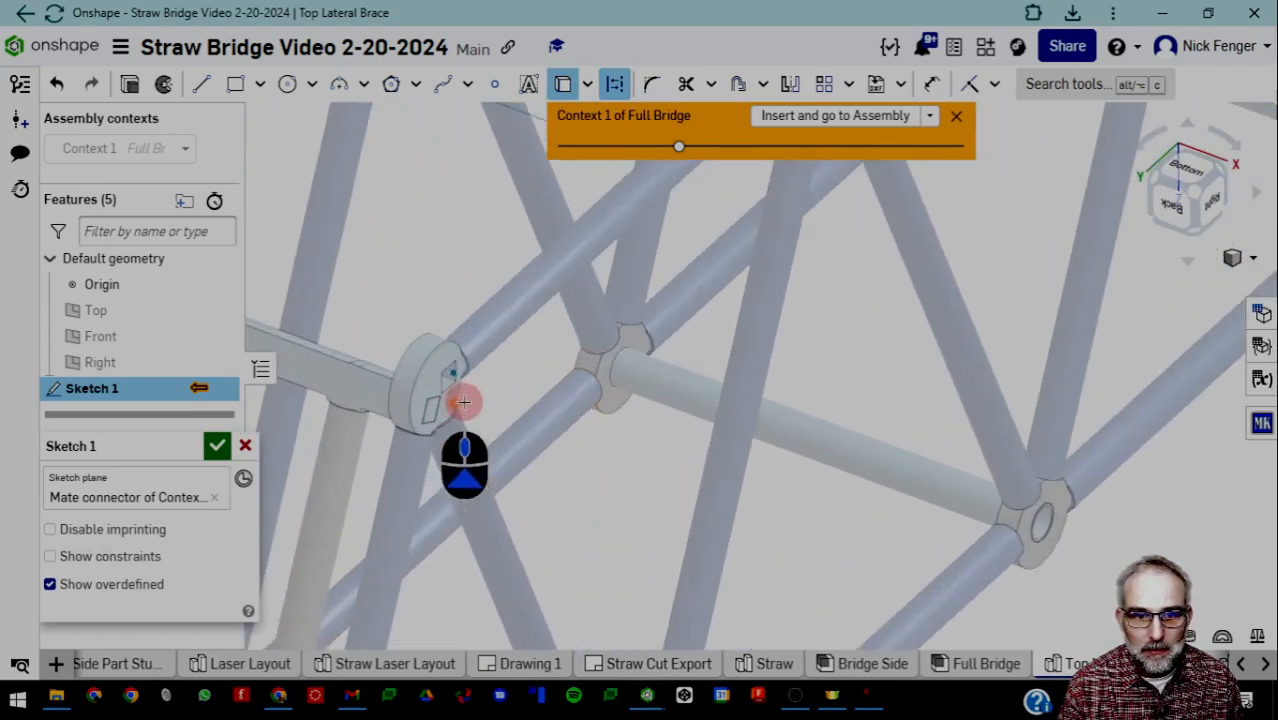
scroll(487, 390, "down", 5)
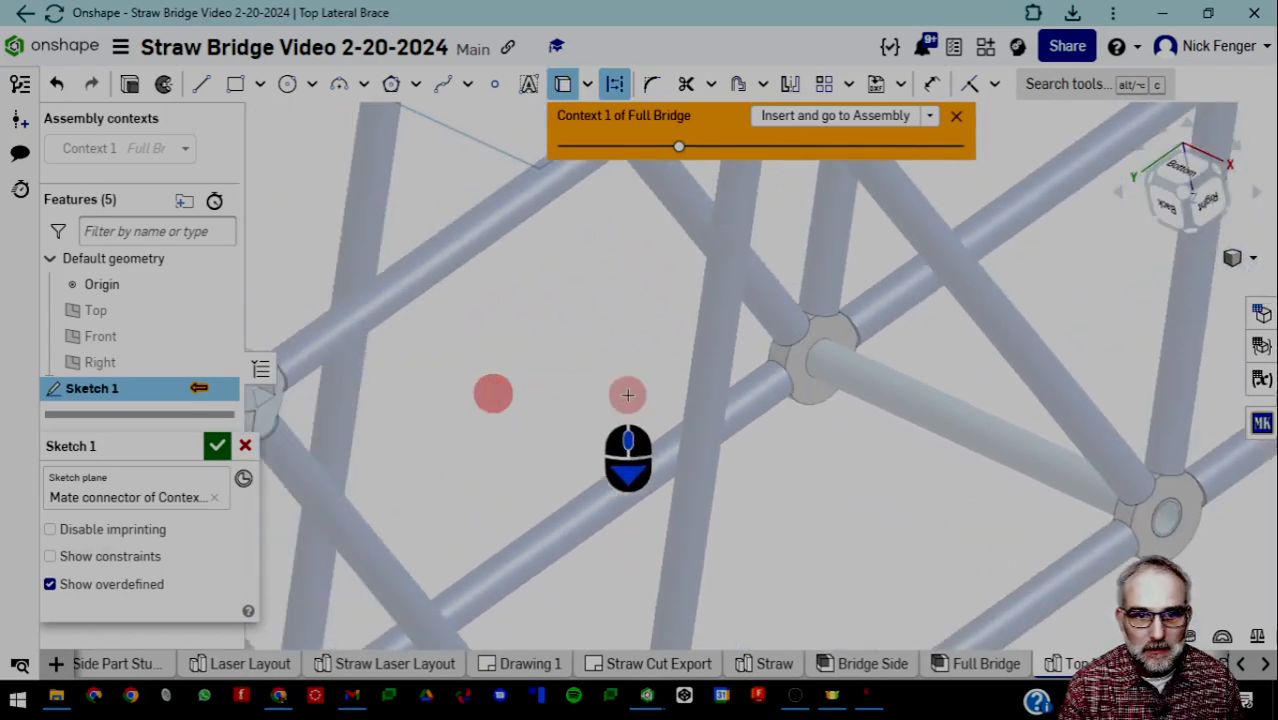
middle_click_drag(493, 387, 628, 395)
scroll(397, 405, "up", 5)
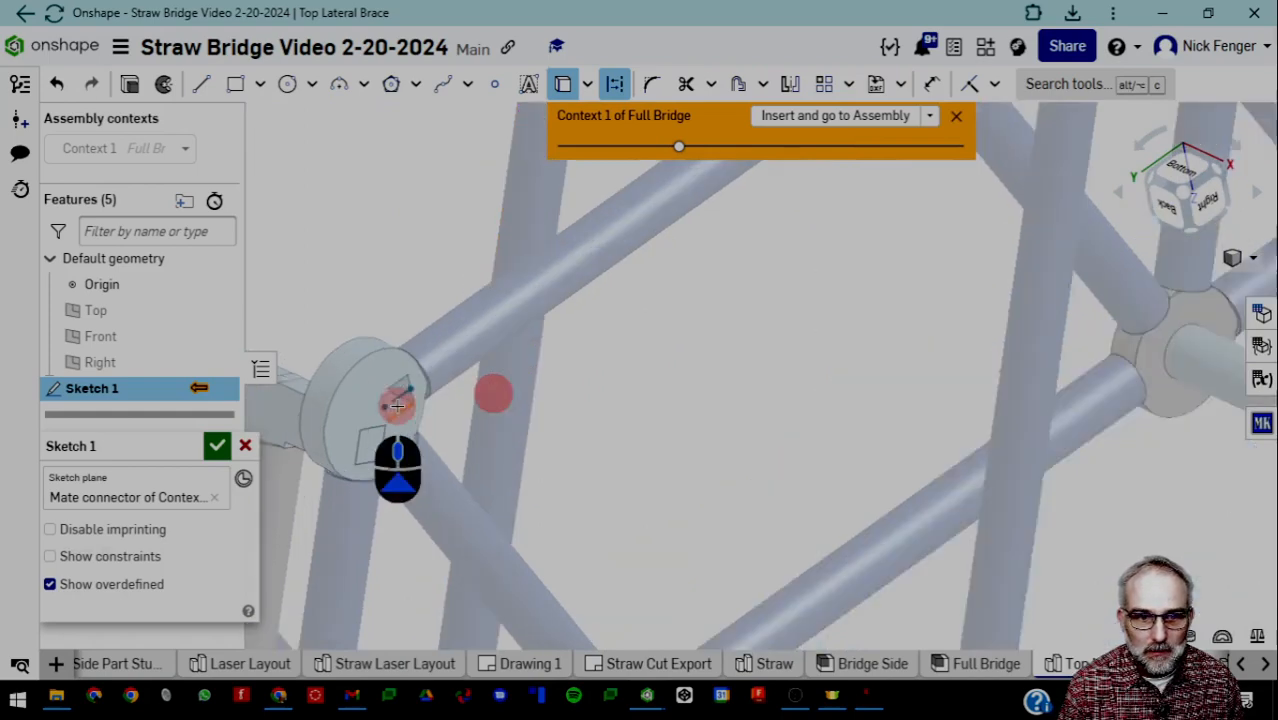
scroll(510, 421, "down", 5)
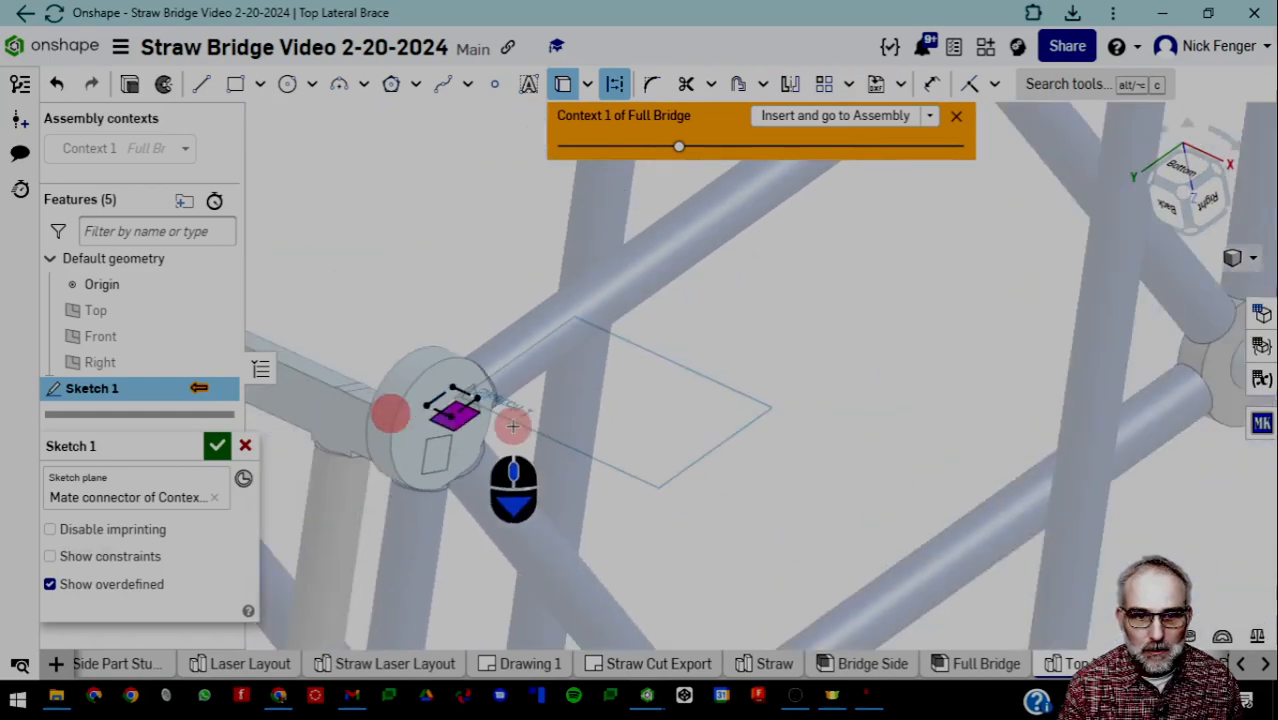
Project the square slots of the other three top nodes of the bay, including the one at the origin, as construction geometry
scroll(728, 350, "up", 3)
scroll(728, 350, "up", 5)
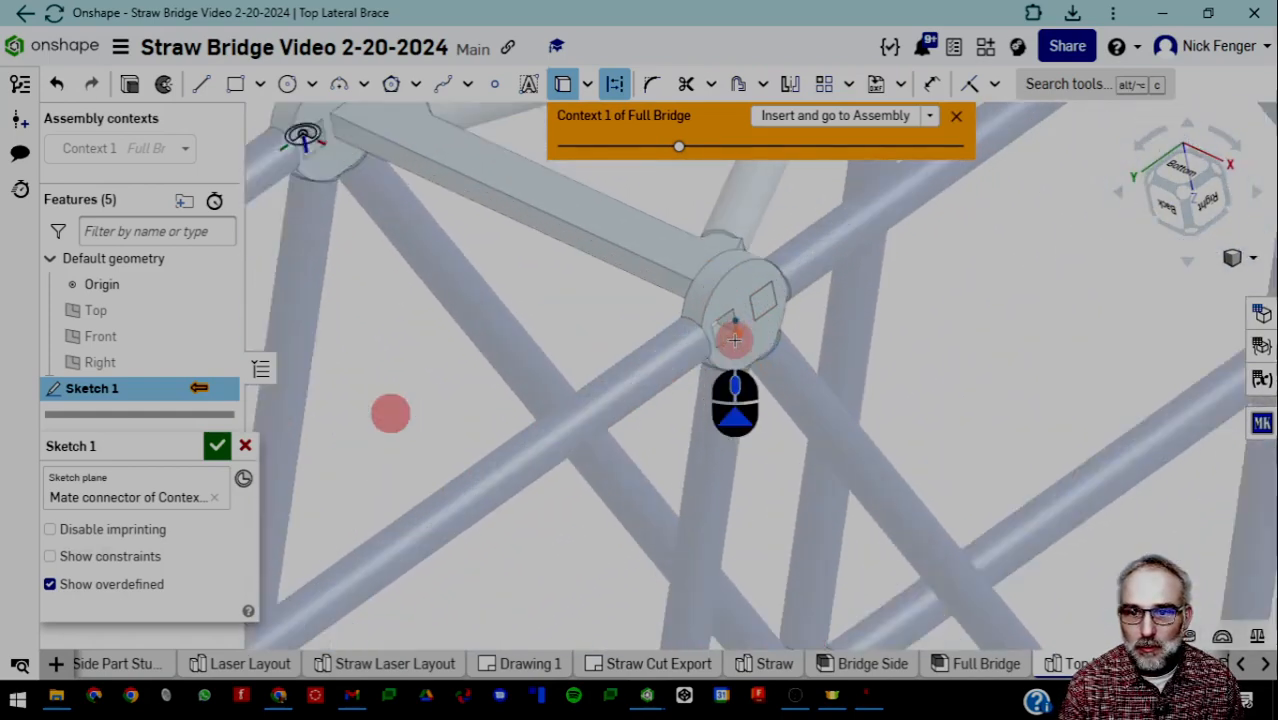
scroll(700, 330, "up", 5)
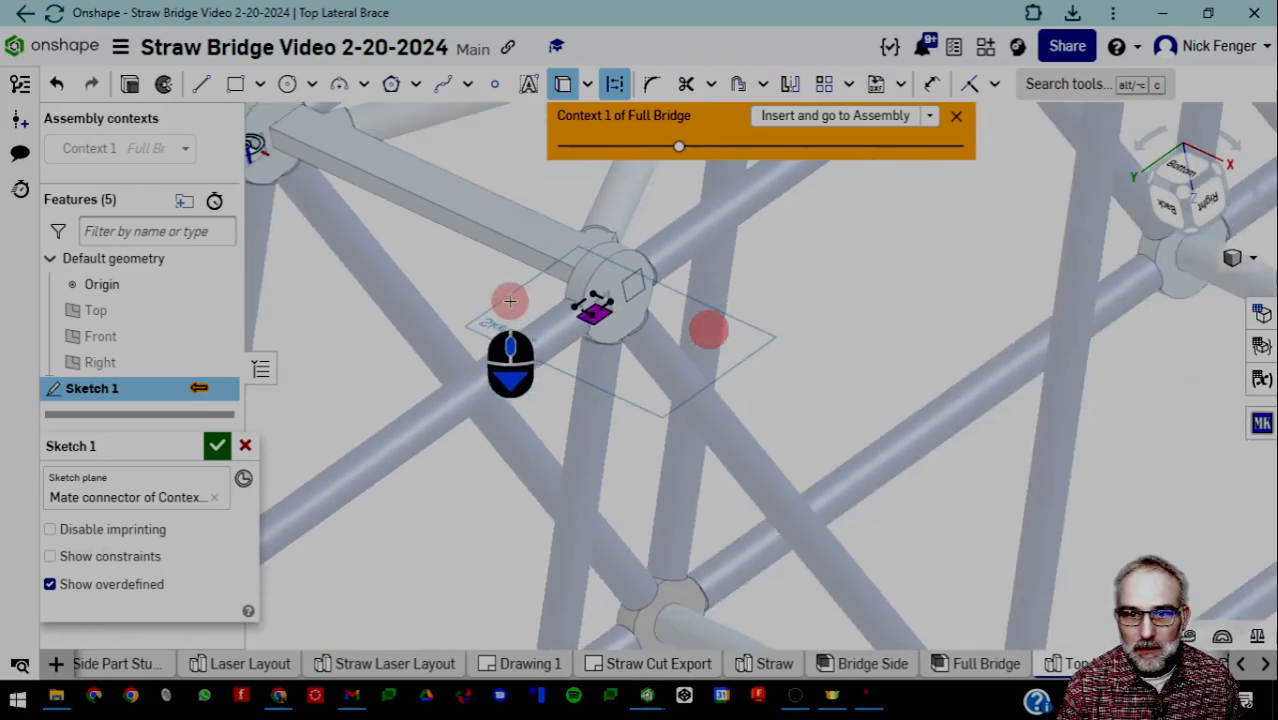
scroll(485, 322, "down", 6)
scroll(465, 312, "down", 8)
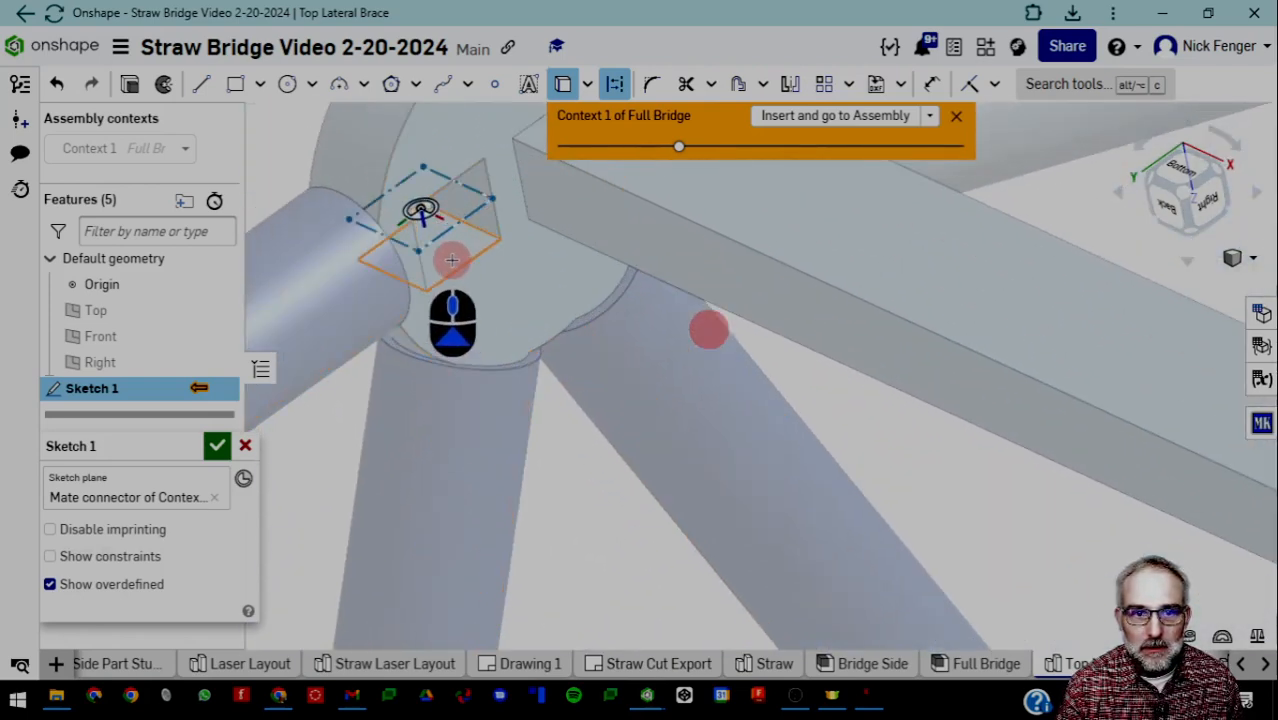
scroll(393, 443, "down", 3)
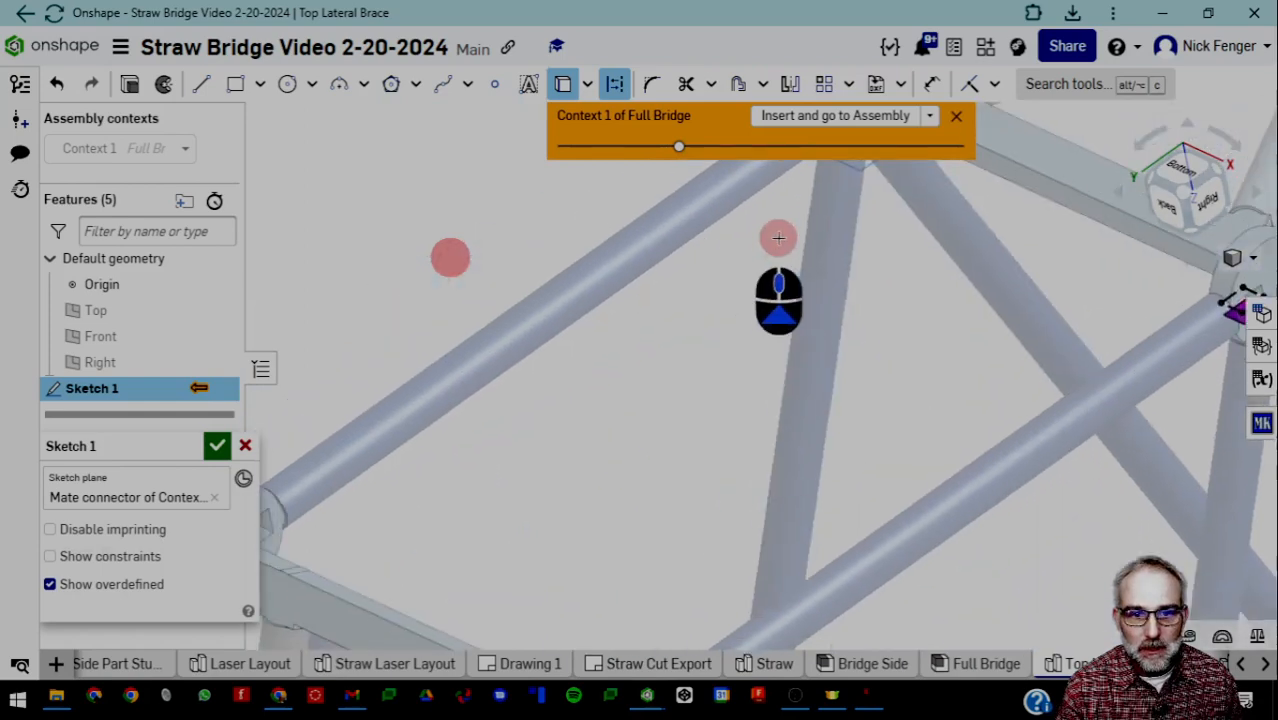
scroll(602, 397, "up", 6)
scroll(430, 393, "down", 3)
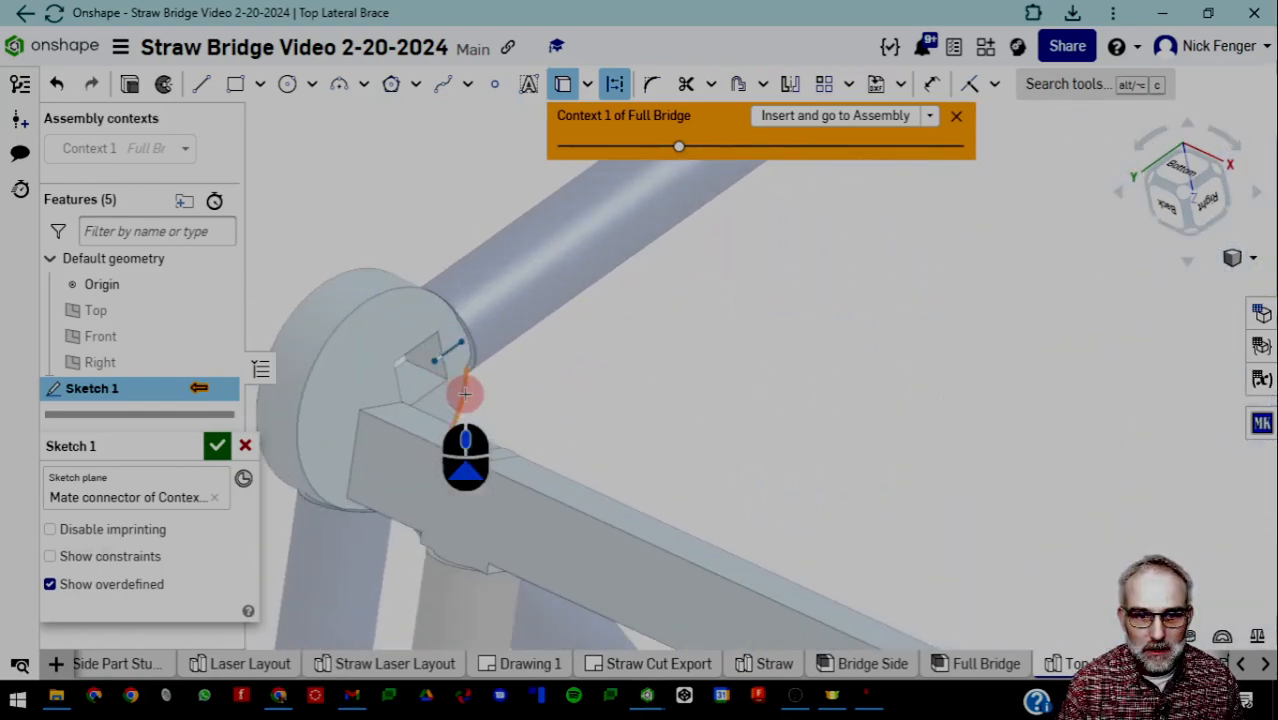
scroll(628, 380, "up", 5)
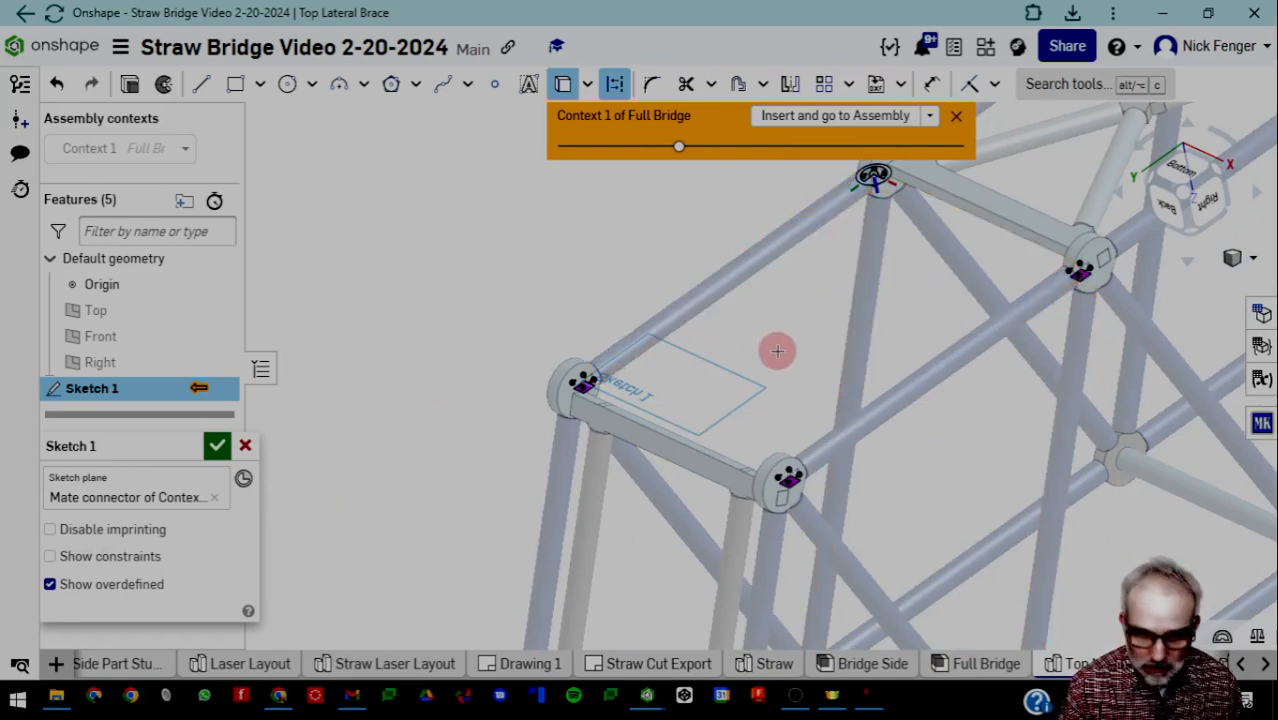
Examine the projected slots square to the sketch plane, ending in the Top view with the origin-end pair framed
key("n")
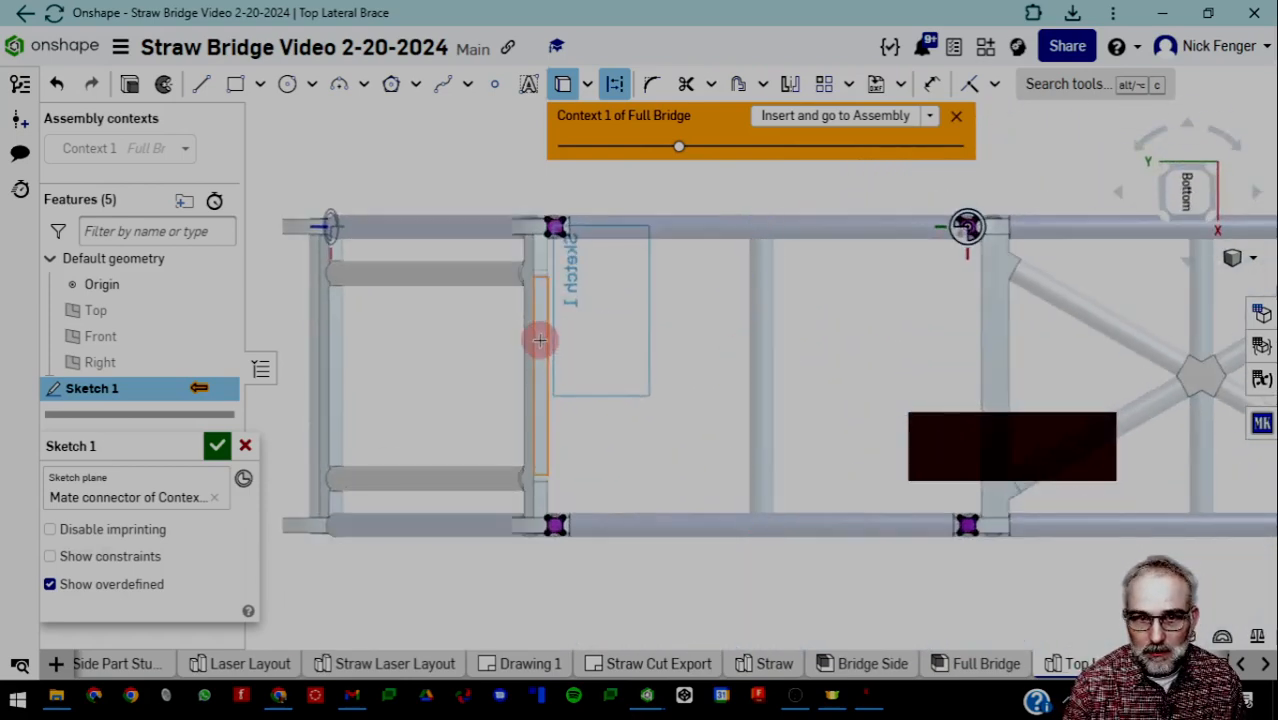
scroll(926, 305, "down", 3)
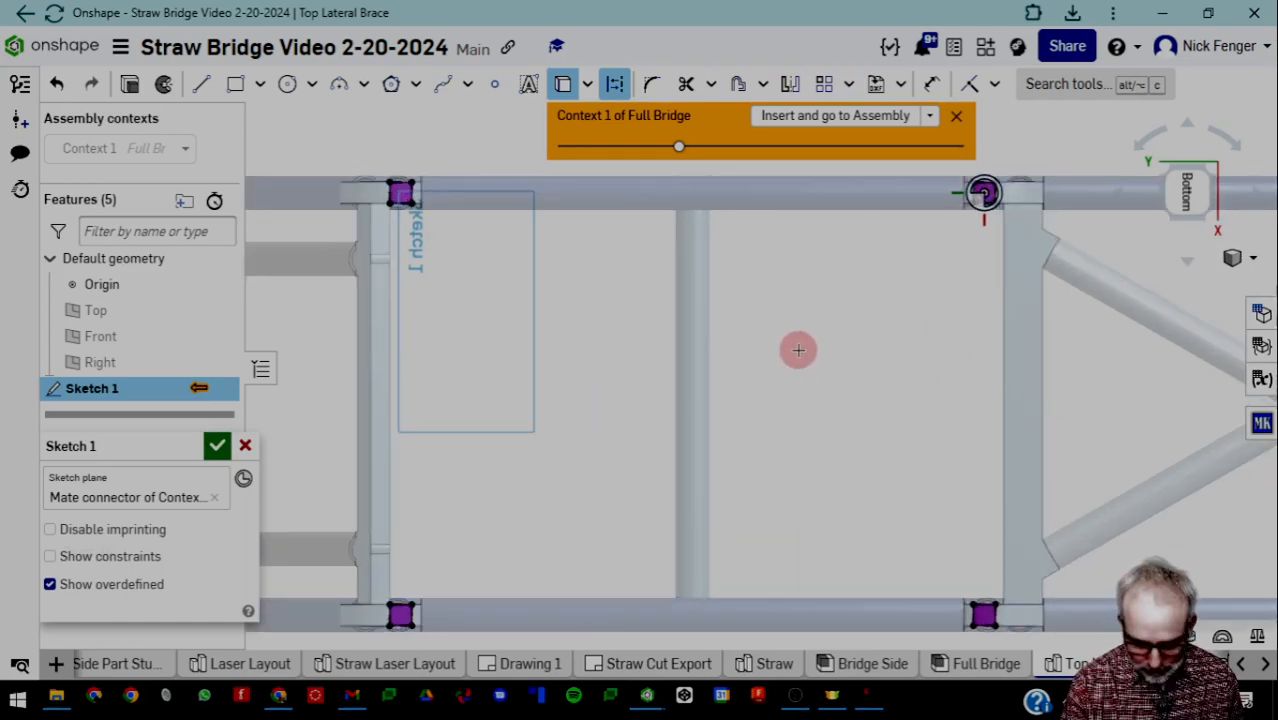
right_click_drag(1128, 138, 1067, 295)
middle_click_drag(1055, 257, 688, 257)
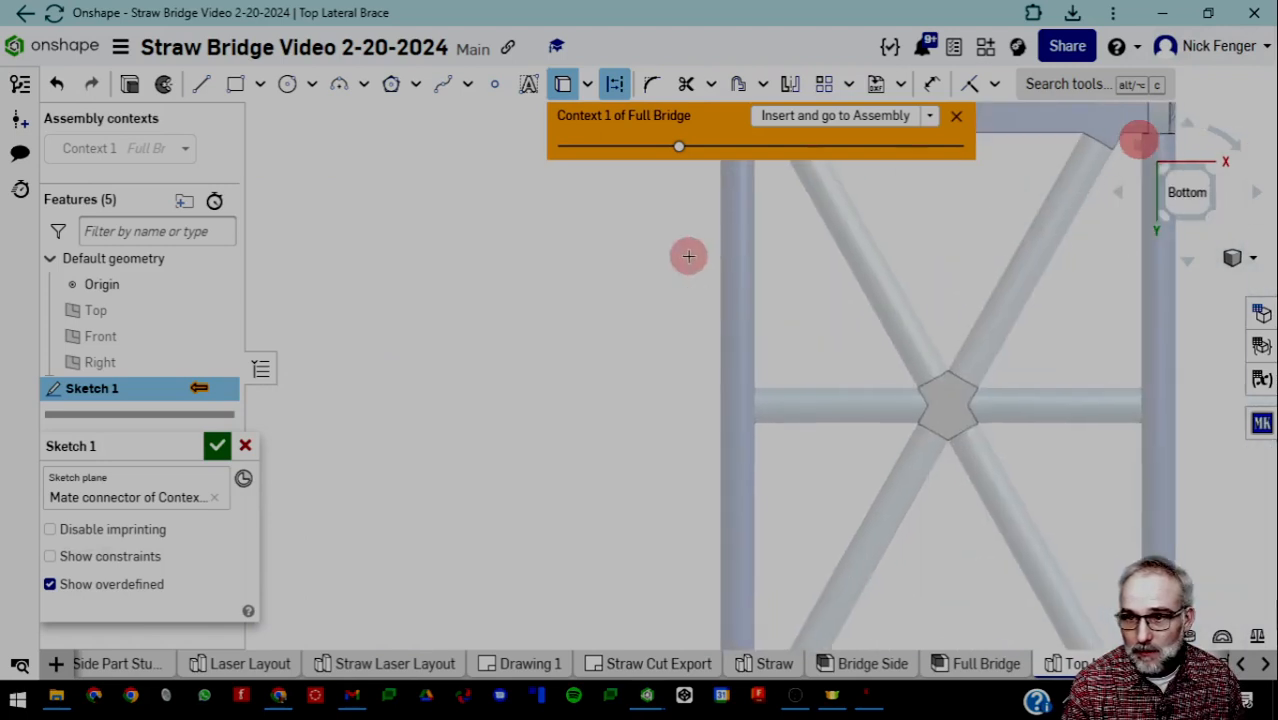
scroll(688, 257, "down", 5)
middle_click_drag(772, 369, 585, 191)
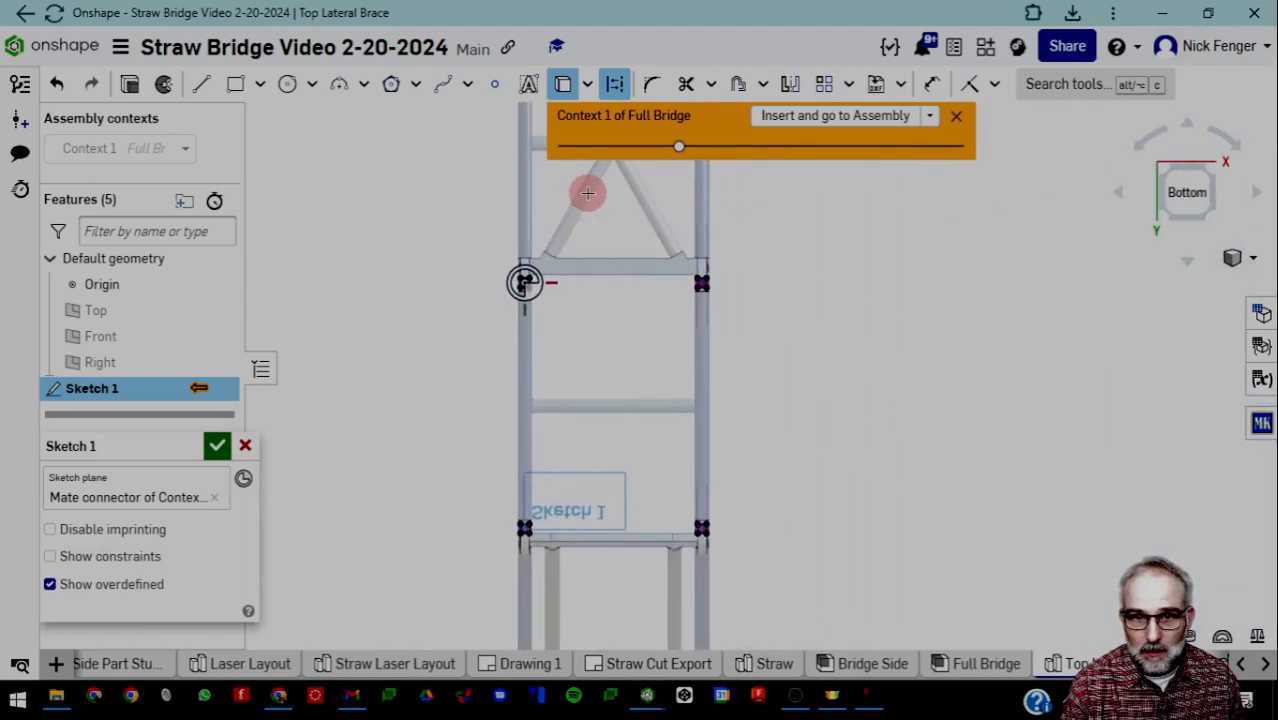
scroll(668, 326, "down", 3)
scroll(614, 375, "up", 2)
middle_click_drag(614, 375, 656, 302)
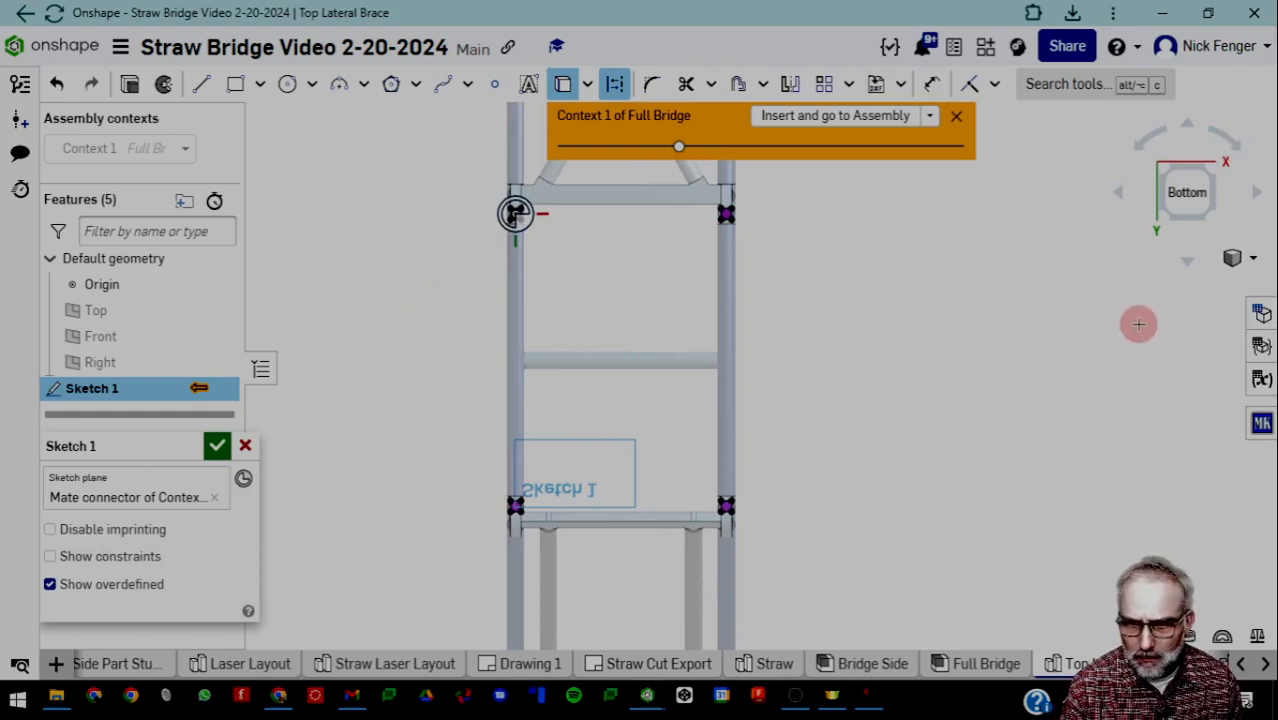
right_click_drag(1138, 324, 970, 320)
left_click(1192, 196)
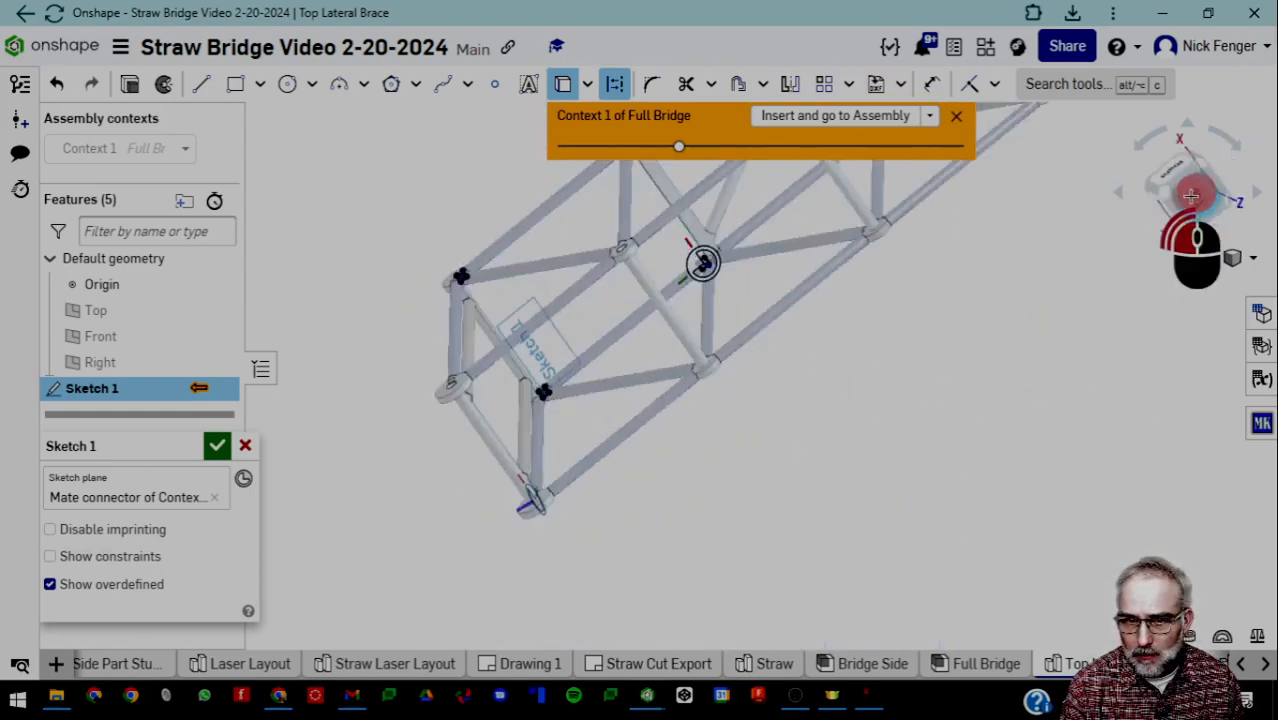
scroll(807, 265, "down", 3)
middle_click_drag(699, 257, 668, 402)
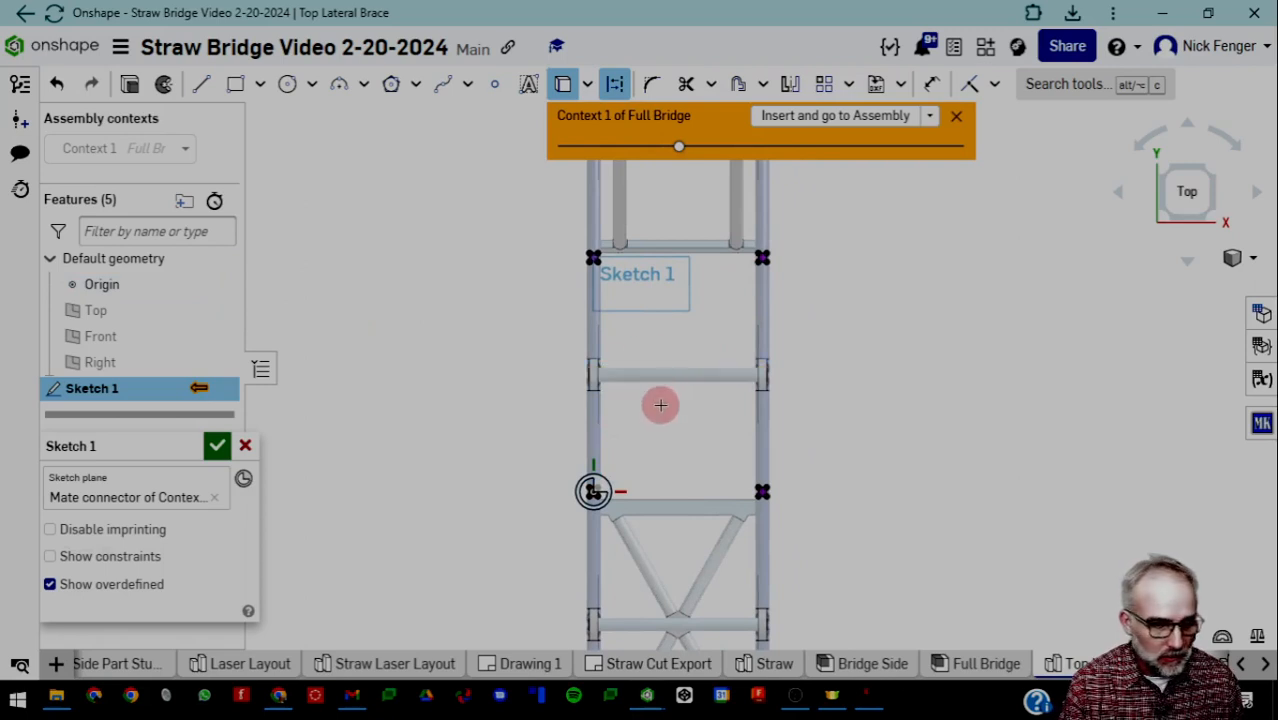
scroll(612, 490, "up", 3)
scroll(622, 491, "down", 6)
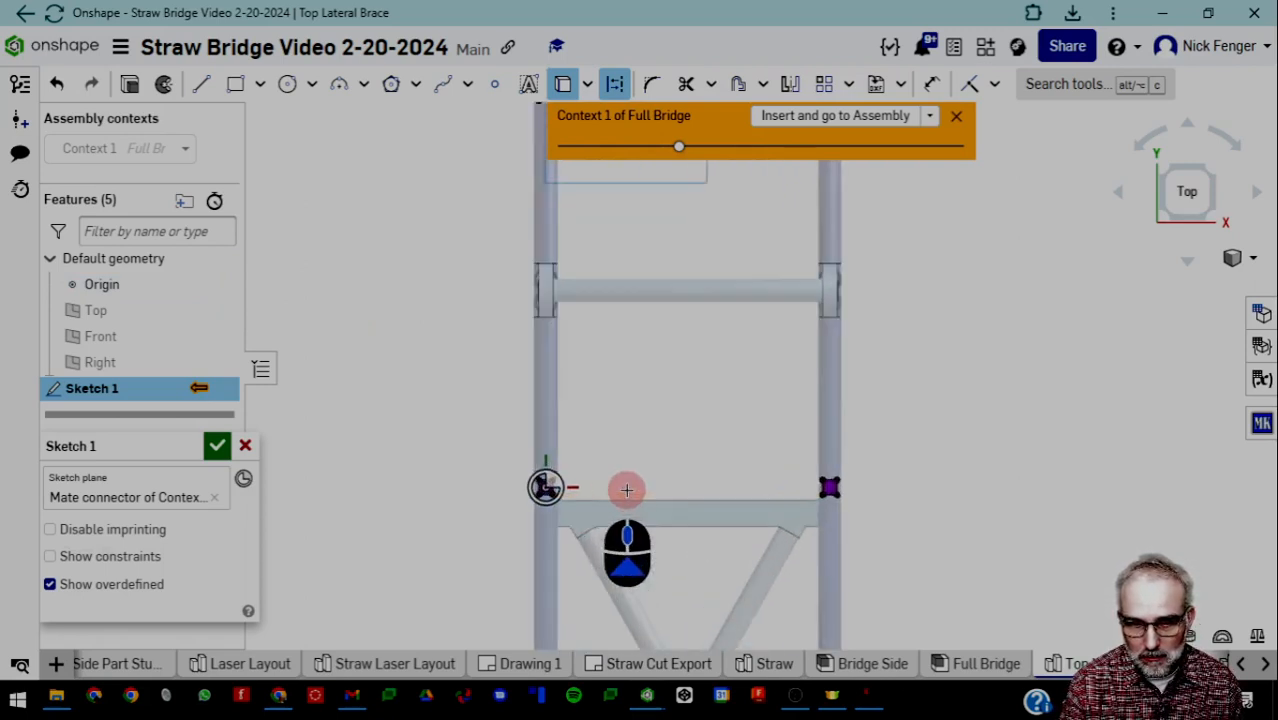
middle_click_drag(593, 379, 482, 417)
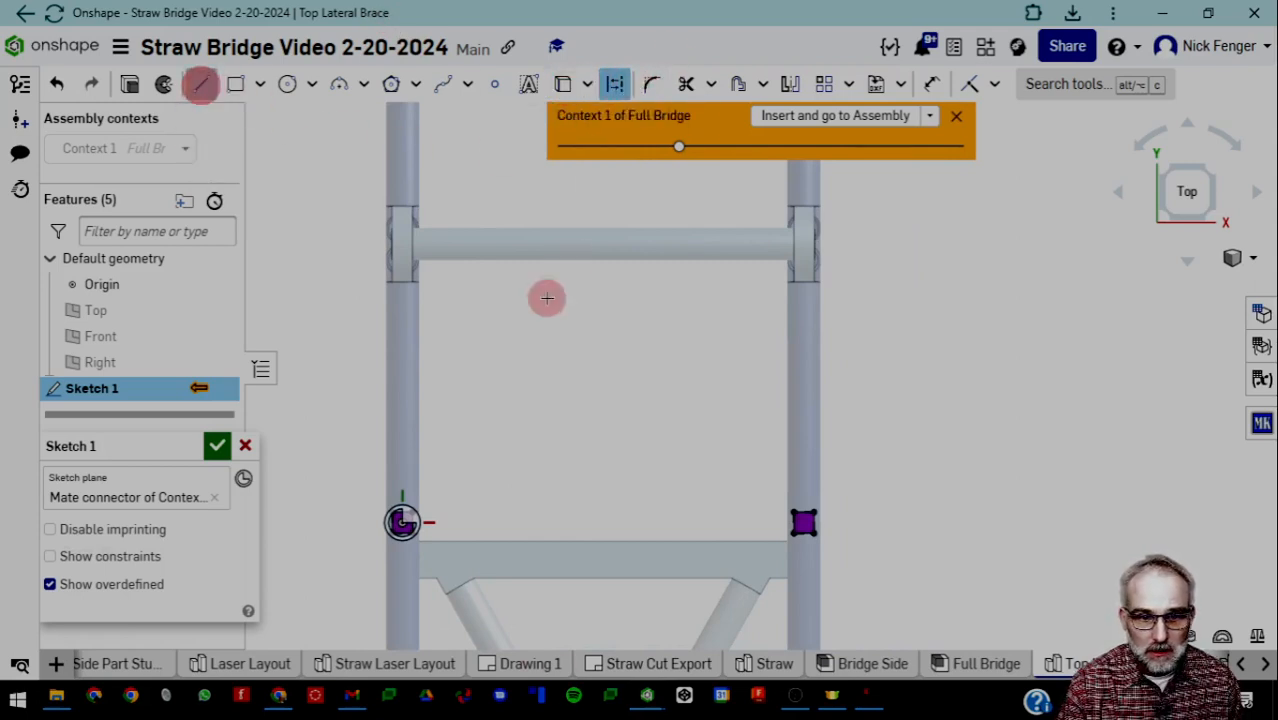
Draw a horizontal construction line between the outer edge midpoints of the origin slot and the slot across from it
scroll(385, 531, "up", 5)
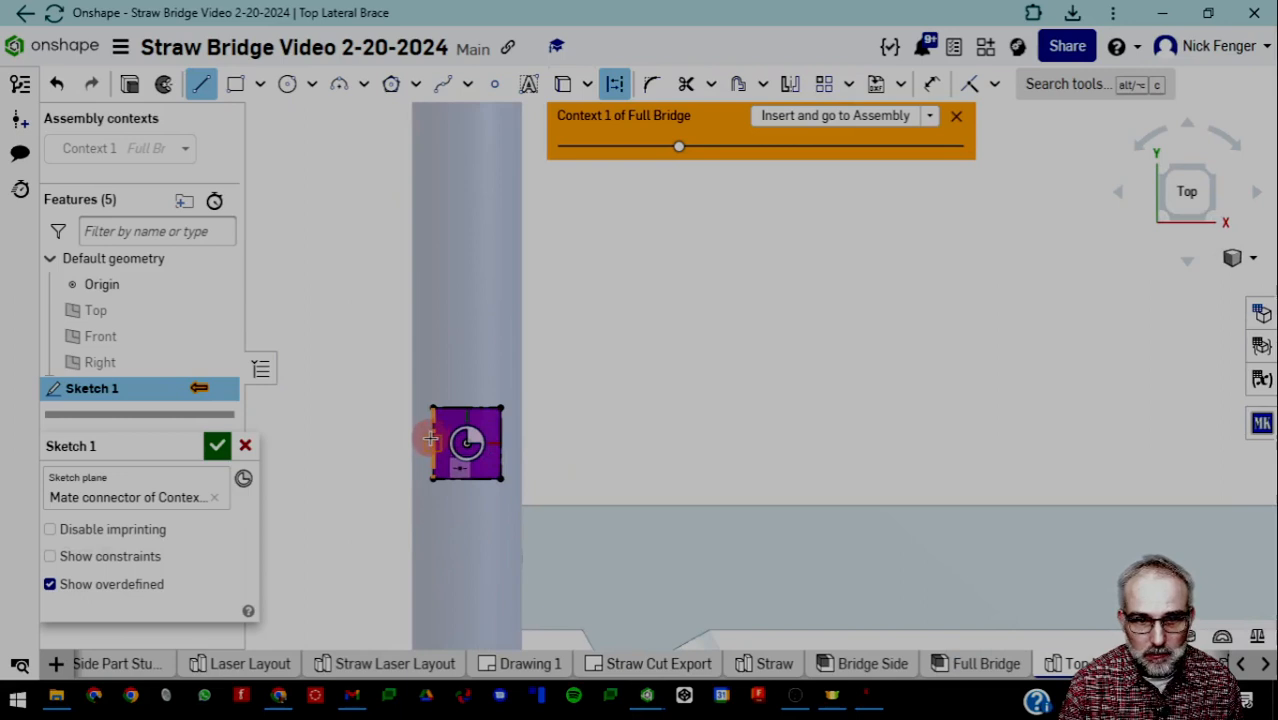
left_click(430, 441)
middle_click_drag(892, 433, 495, 442)
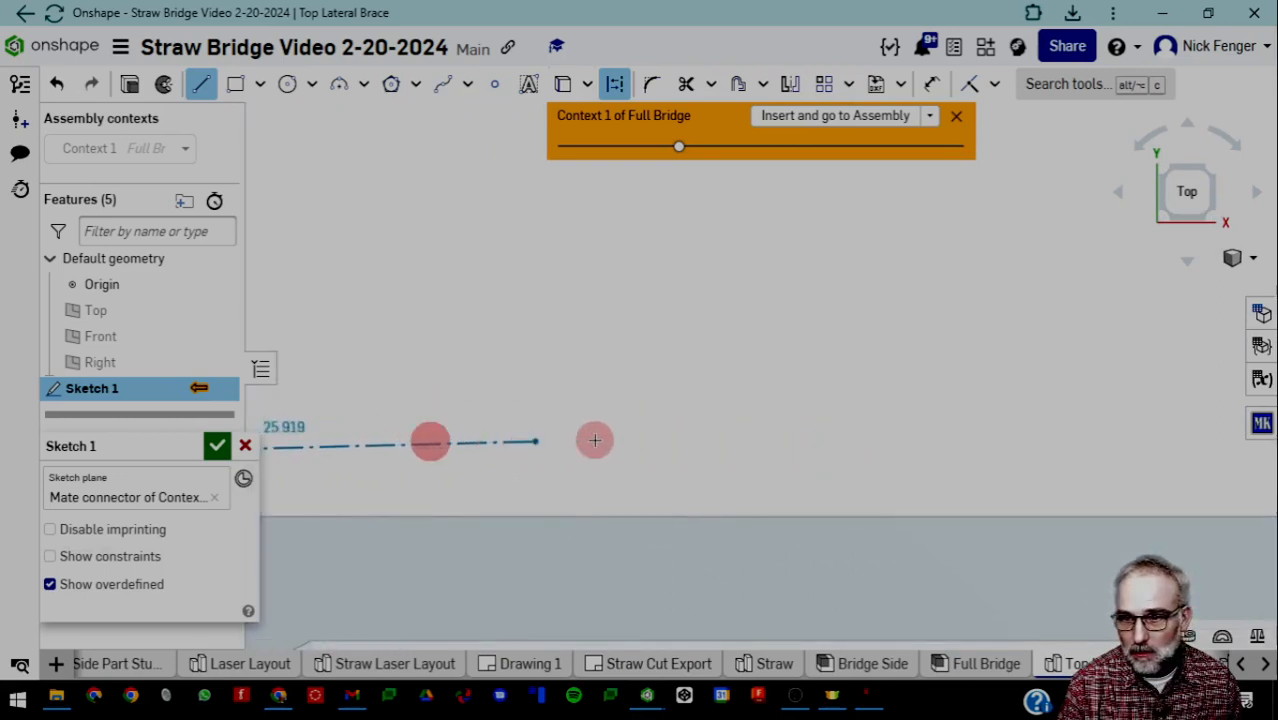
middle_click_drag(1075, 446, 715, 448)
left_click(1000, 451)
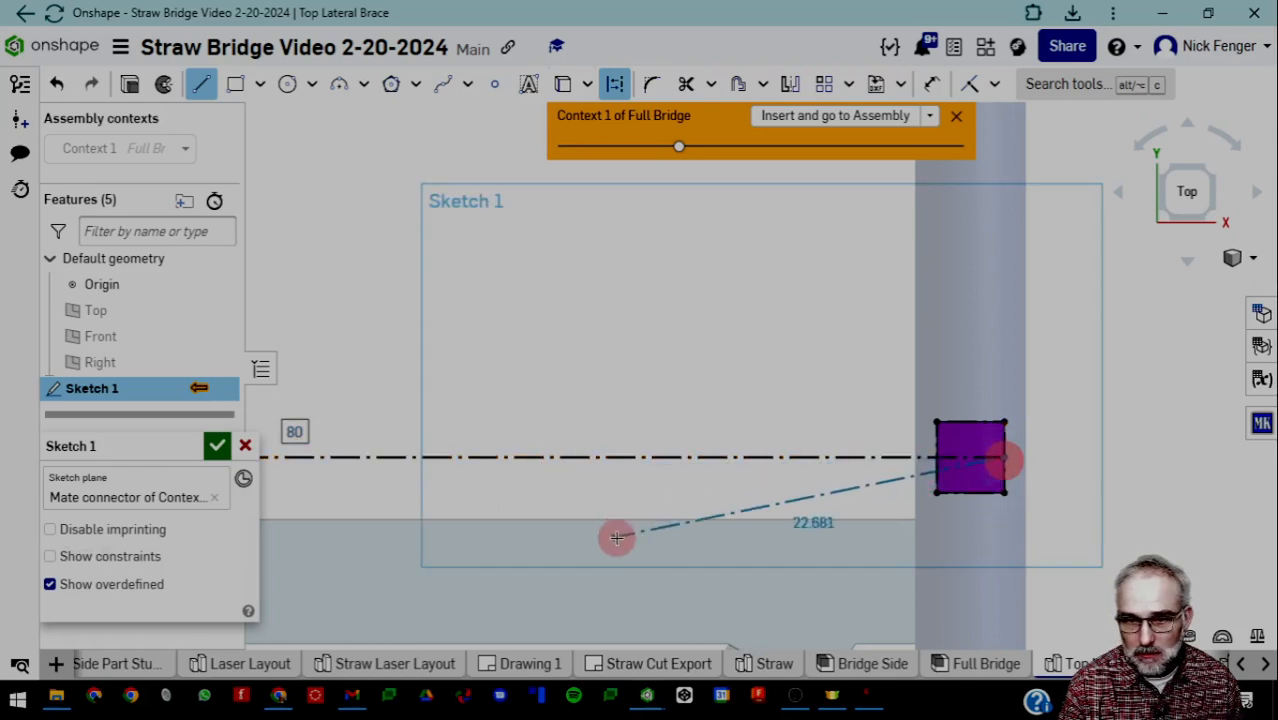
key("Escape")
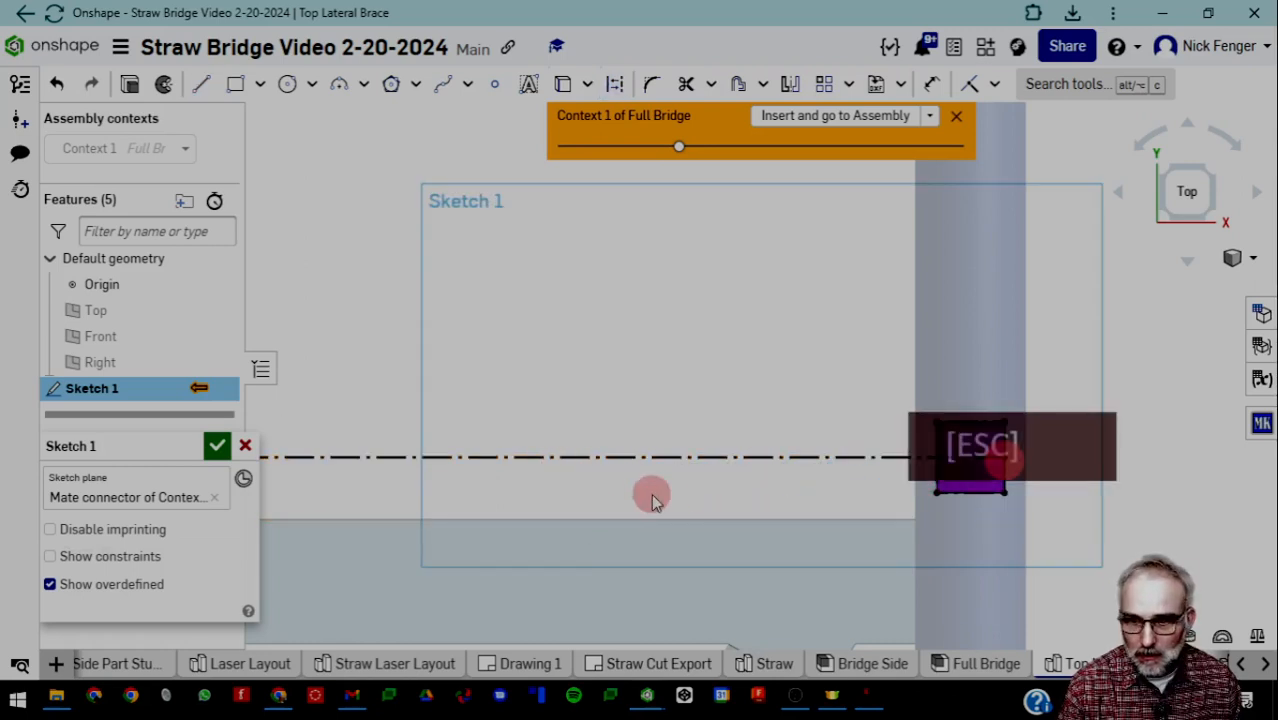
Draw a second horizontal construction line joining the outer edge midpoints of the two slots at the portal end
scroll(640, 488, "down", 5)
scroll(506, 503, "down", 2)
scroll(491, 354, "up", 10)
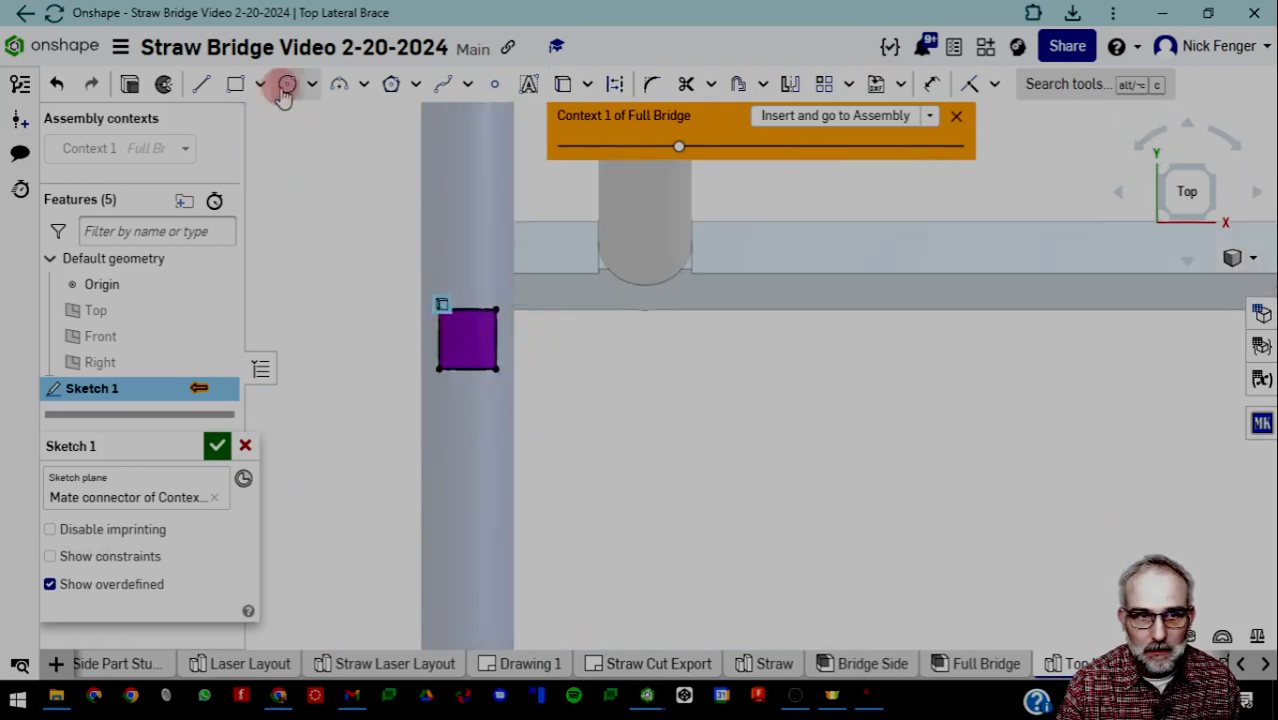
key("q")
key("l")
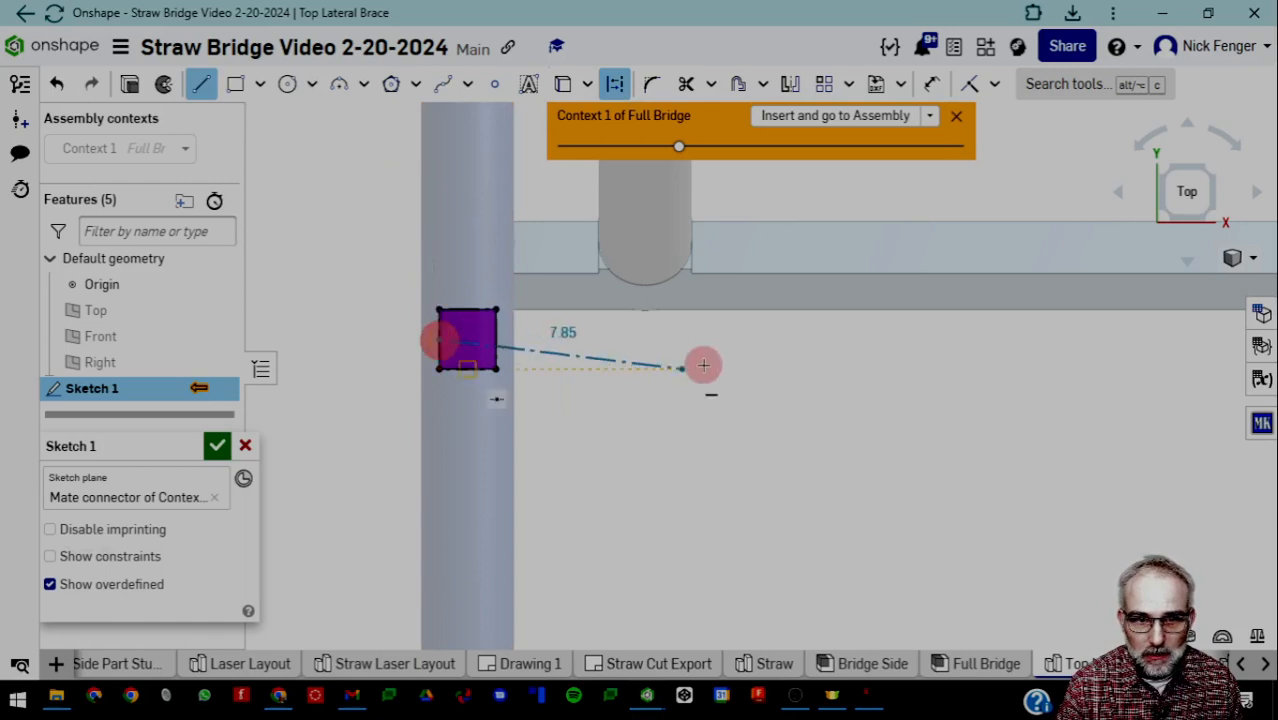
middle_click_drag(786, 352, 285, 352)
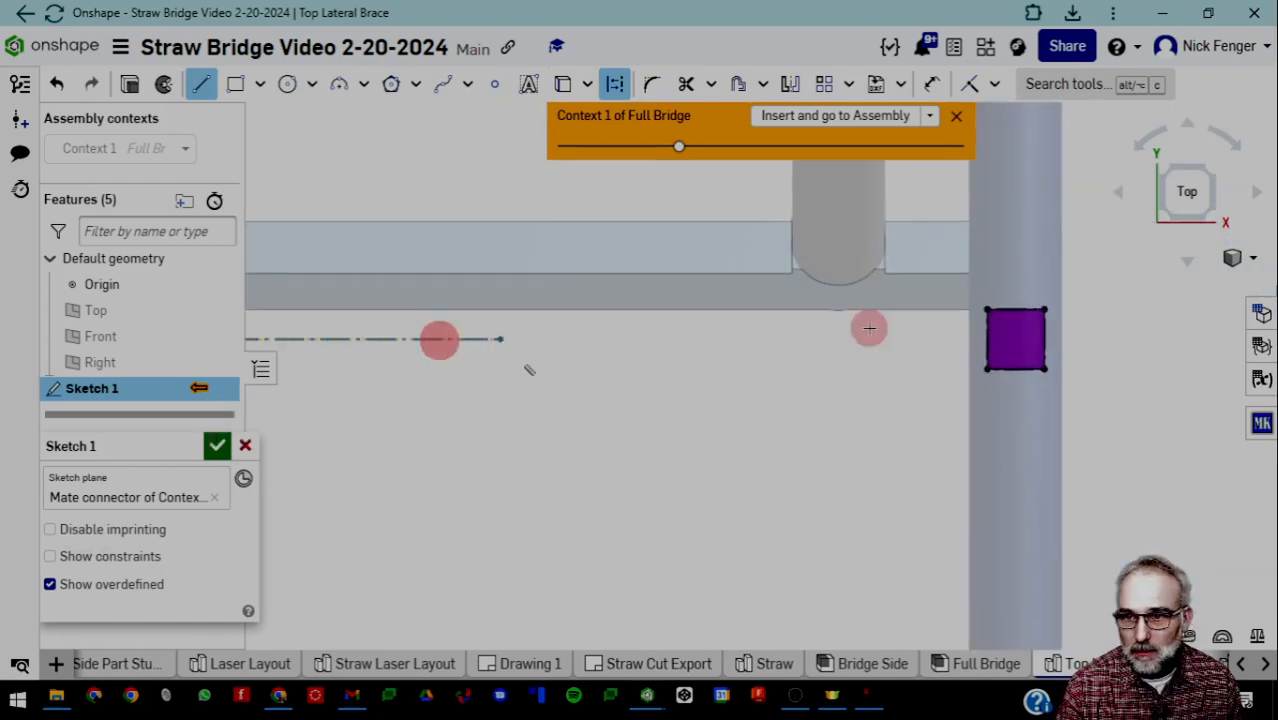
left_click(1044, 338)
scroll(825, 388, "down", 3)
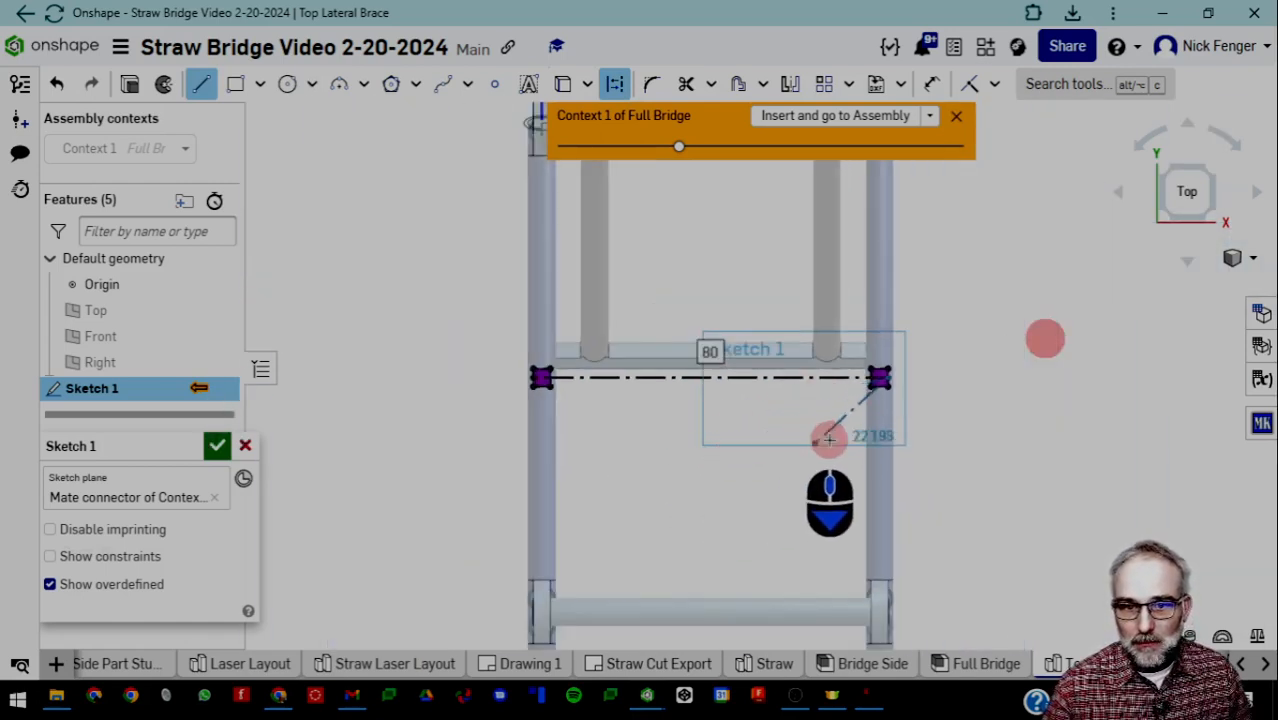
key("Escape")
scroll(688, 448, "down", 3)
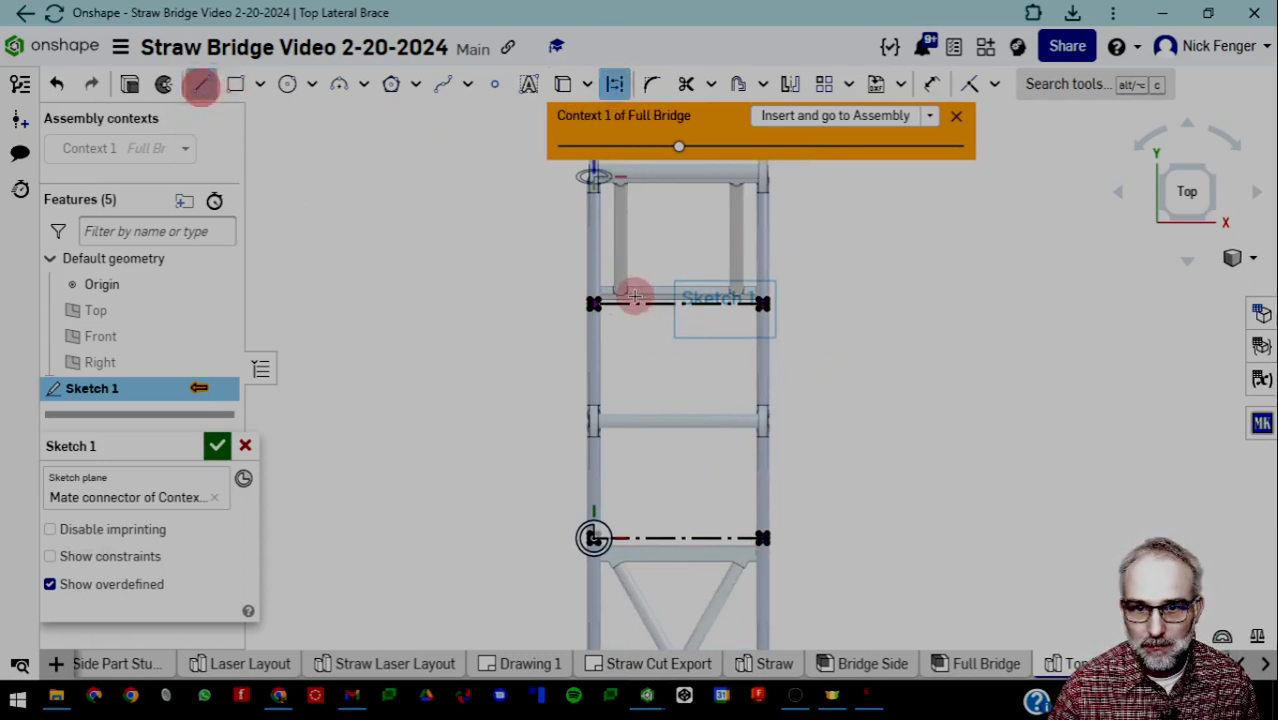
Draw a diagonal construction line about 115.8 long from the portal-end horizontal line down to the origin-end horizontal line
scroll(635, 297, "up", 2)
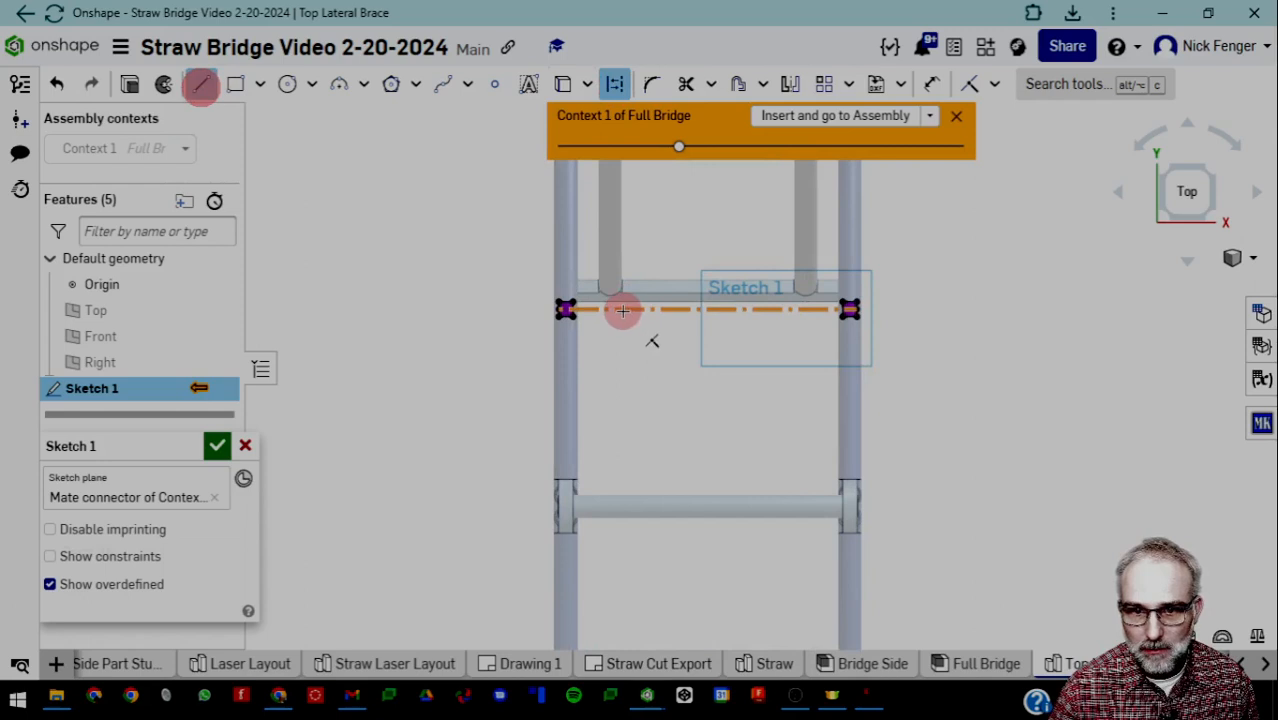
scroll(688, 361, "down", 3)
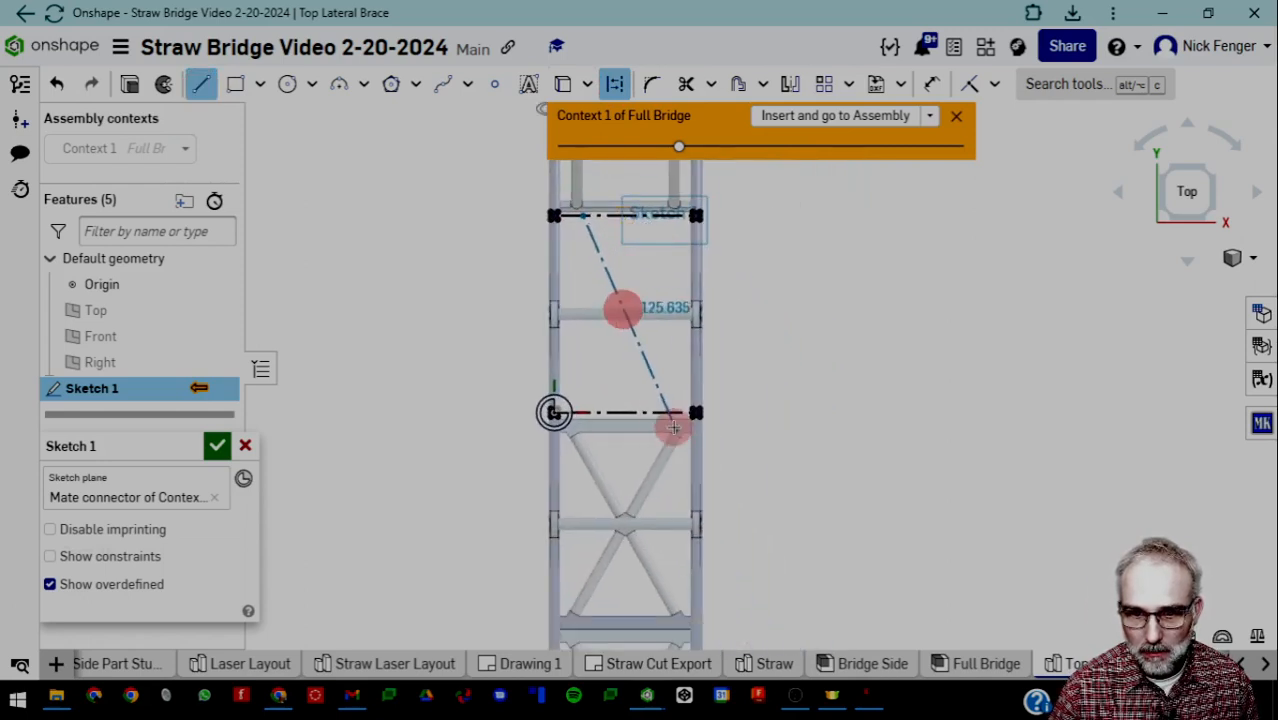
left_click(672, 412)
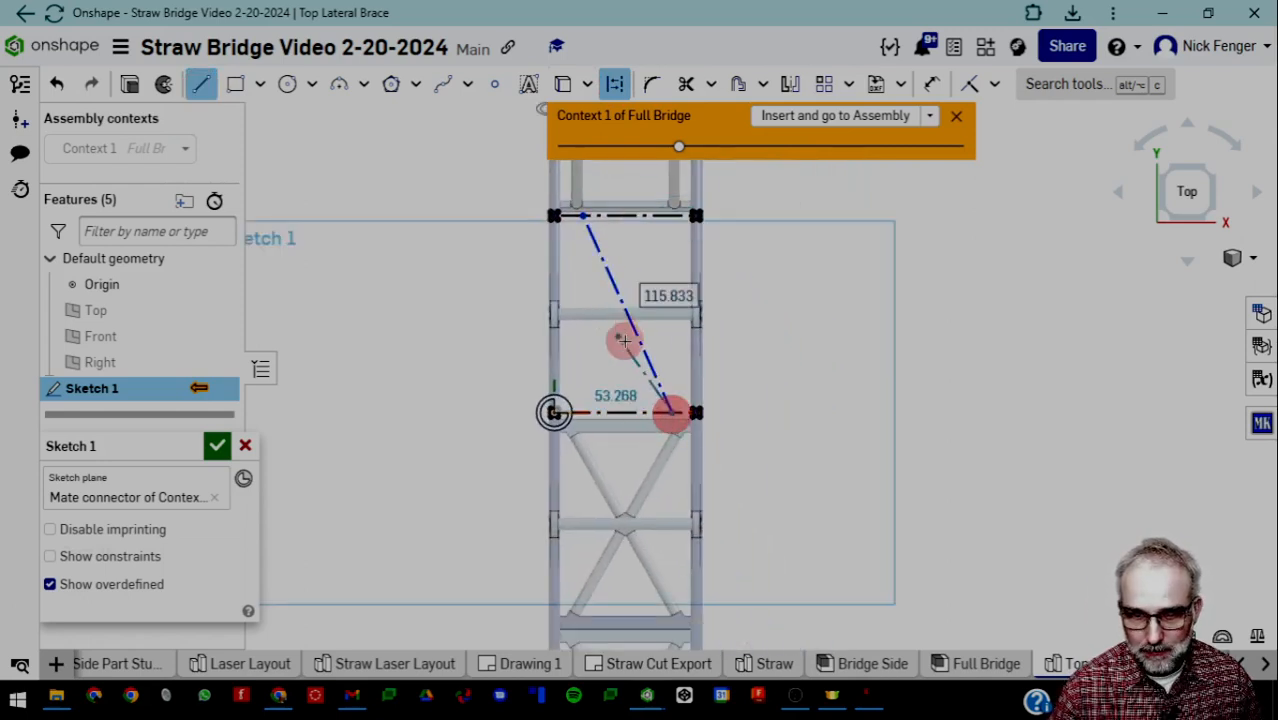
scroll(660, 413, "up", 2)
key("Escape")
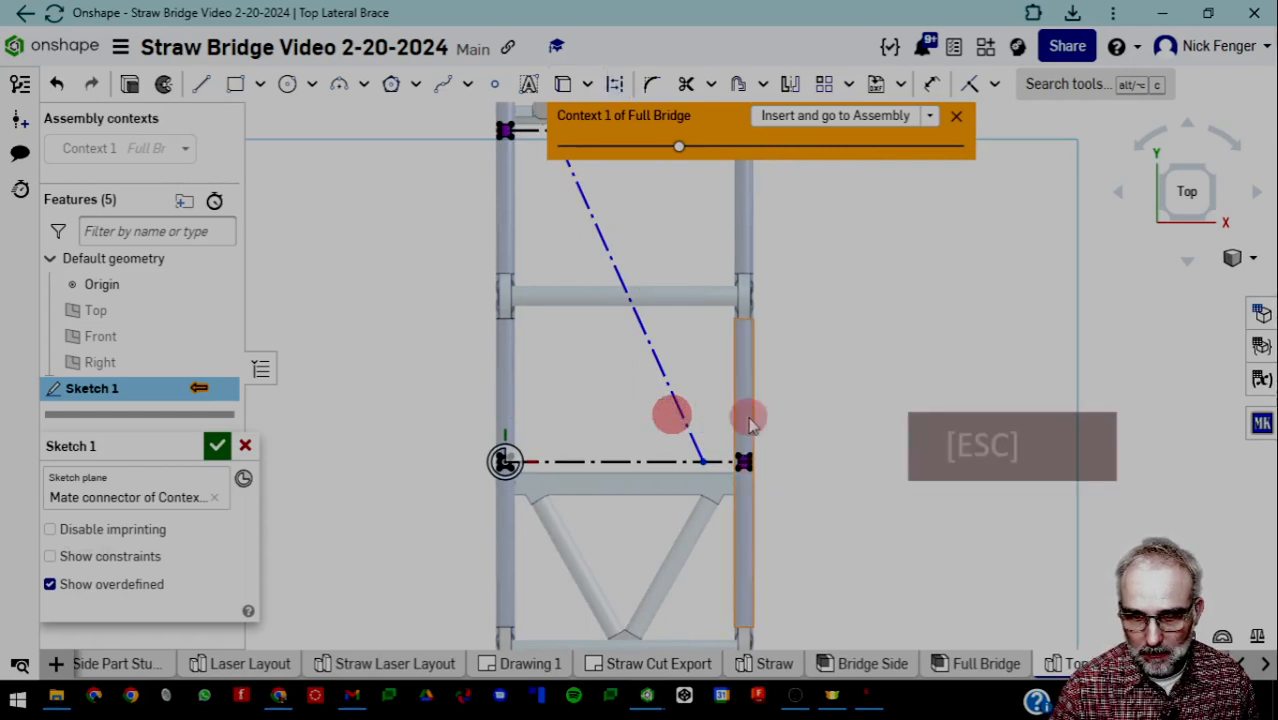
Slide both endpoints of the diagonal inward along the two horizontal construction lines, making it steeper
scroll(628, 337, "down", 3)
left_click_drag(589, 210, 610, 210)
left_click_drag(676, 407, 652, 405)
left_click(609, 210)
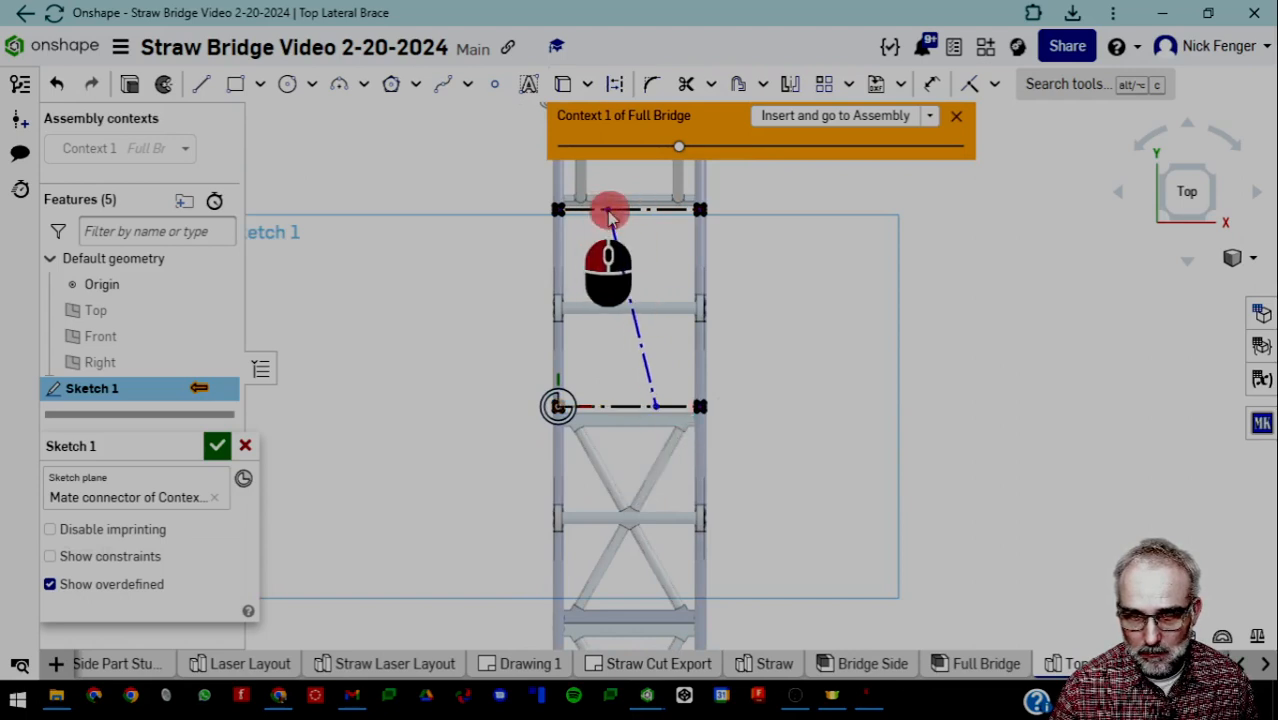
left_click(638, 318)
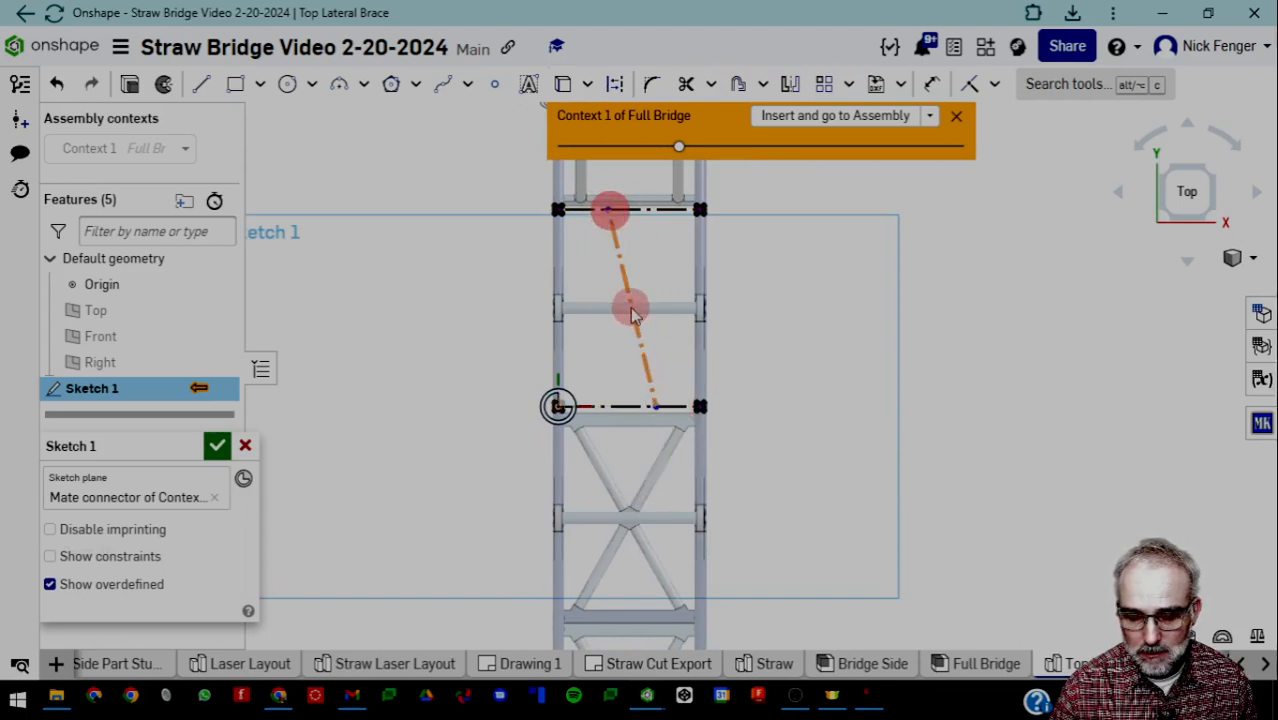
Split the portal-end horizontal construction line at the diagonal's endpoint
scroll(640, 340, "up", 3)
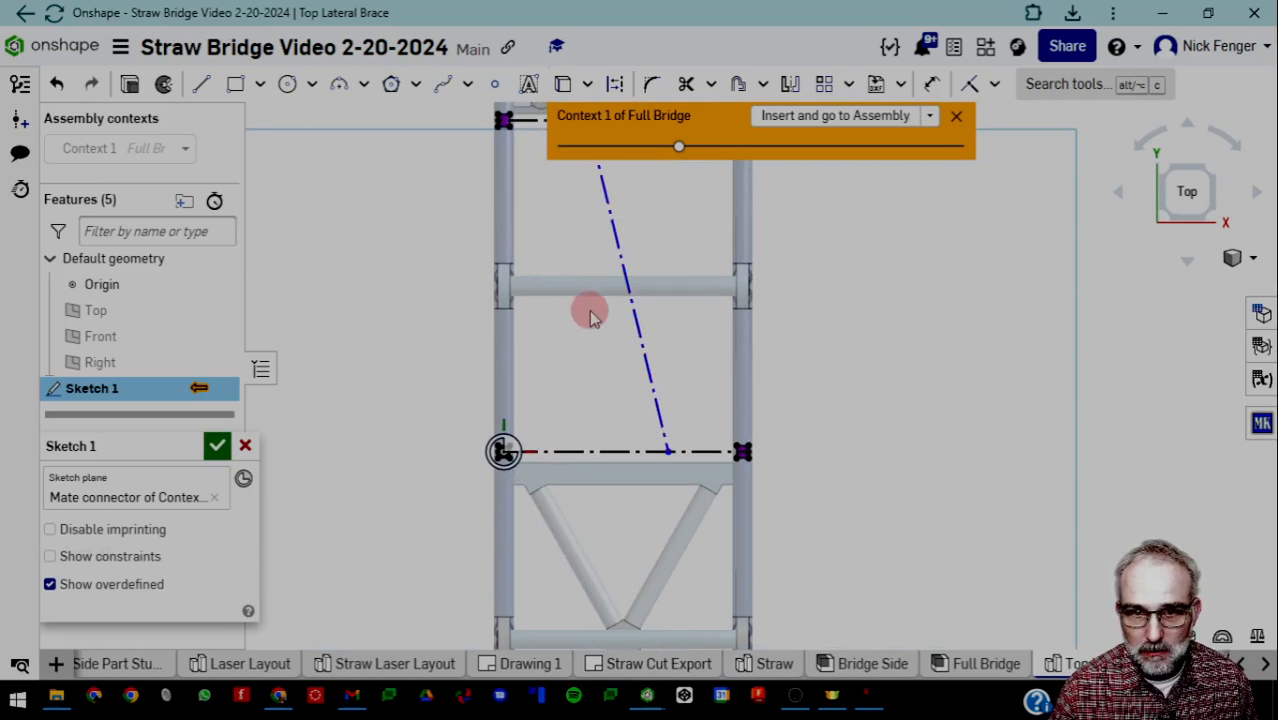
middle_click_drag(585, 308, 584, 408)
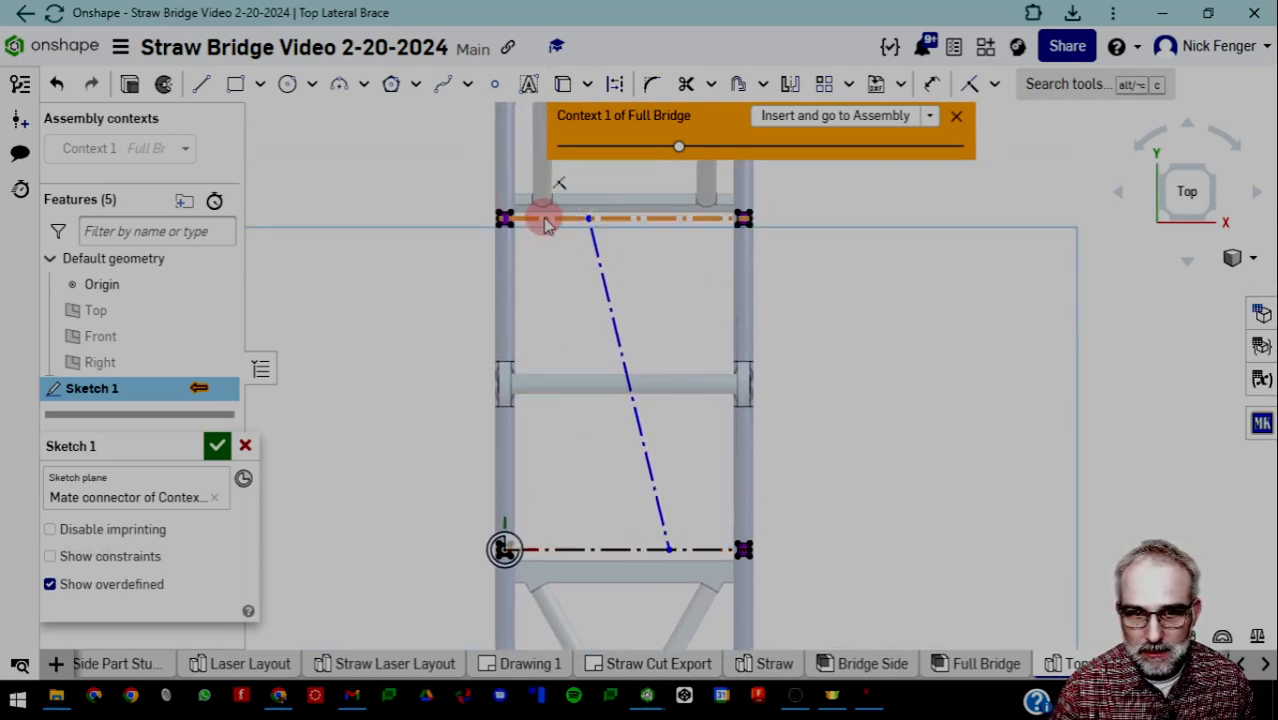
left_click(688, 85)
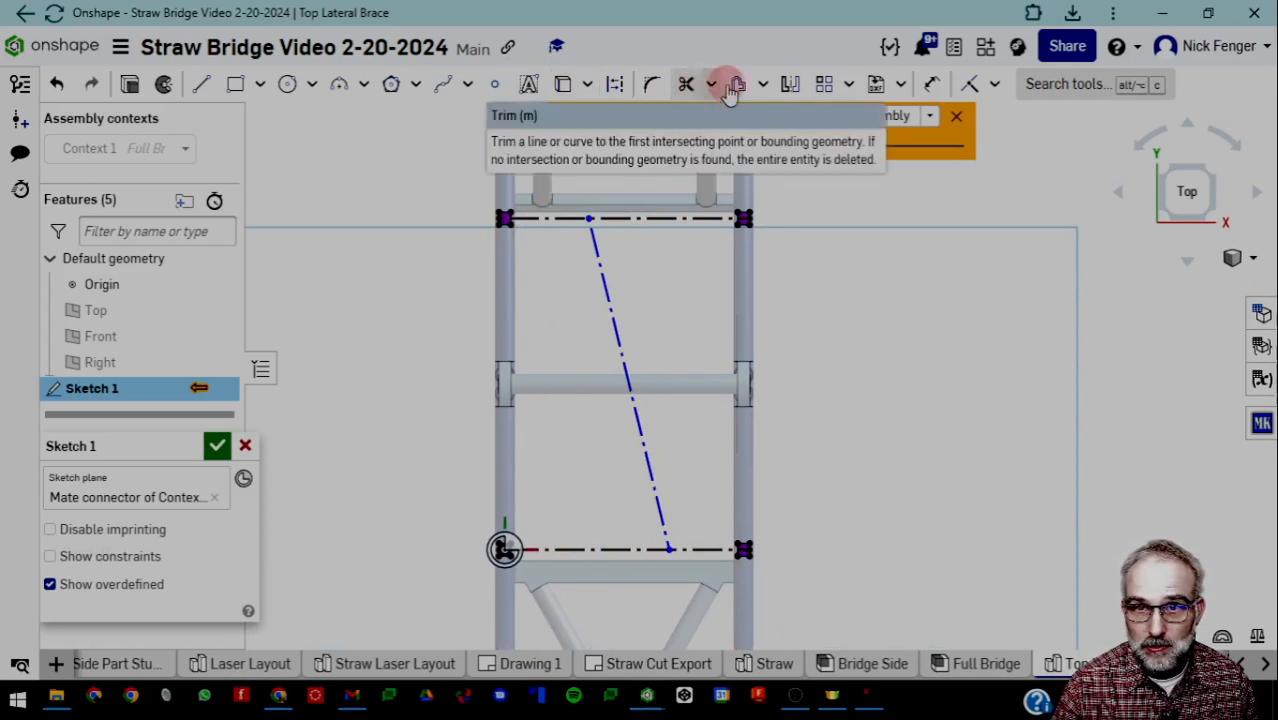
left_click(1045, 85)
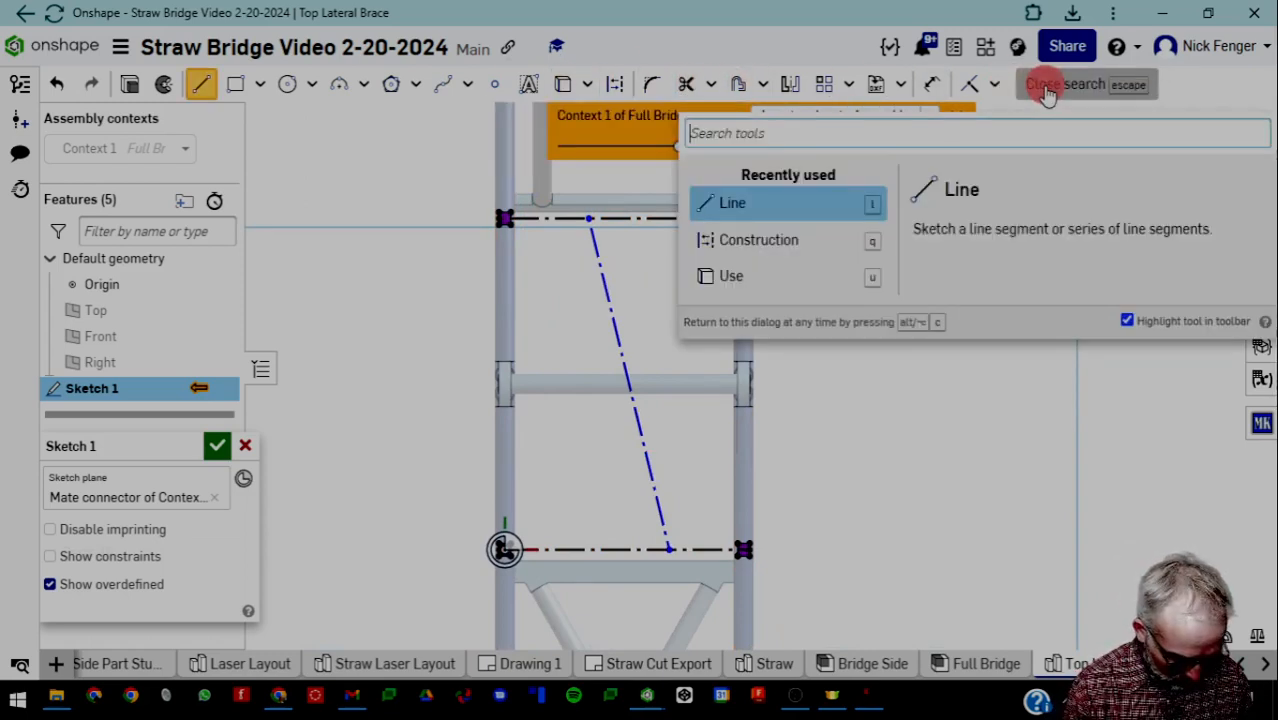
type("sp")
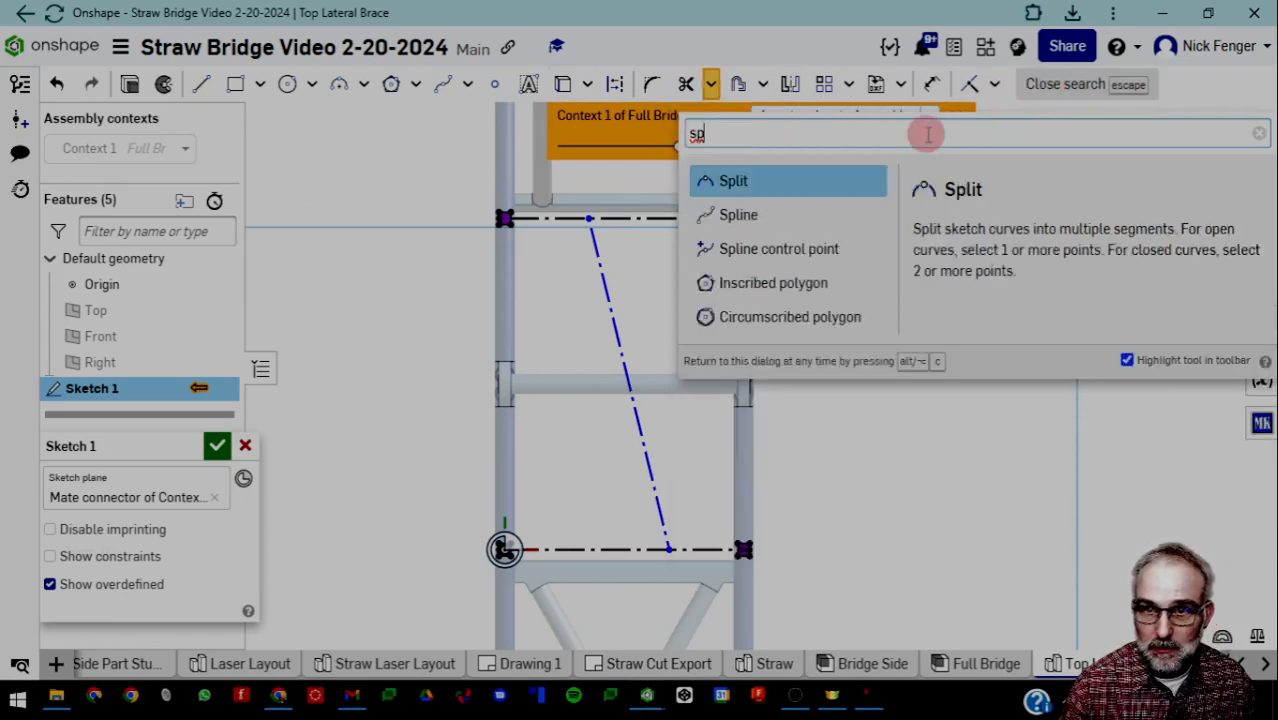
left_click(705, 189)
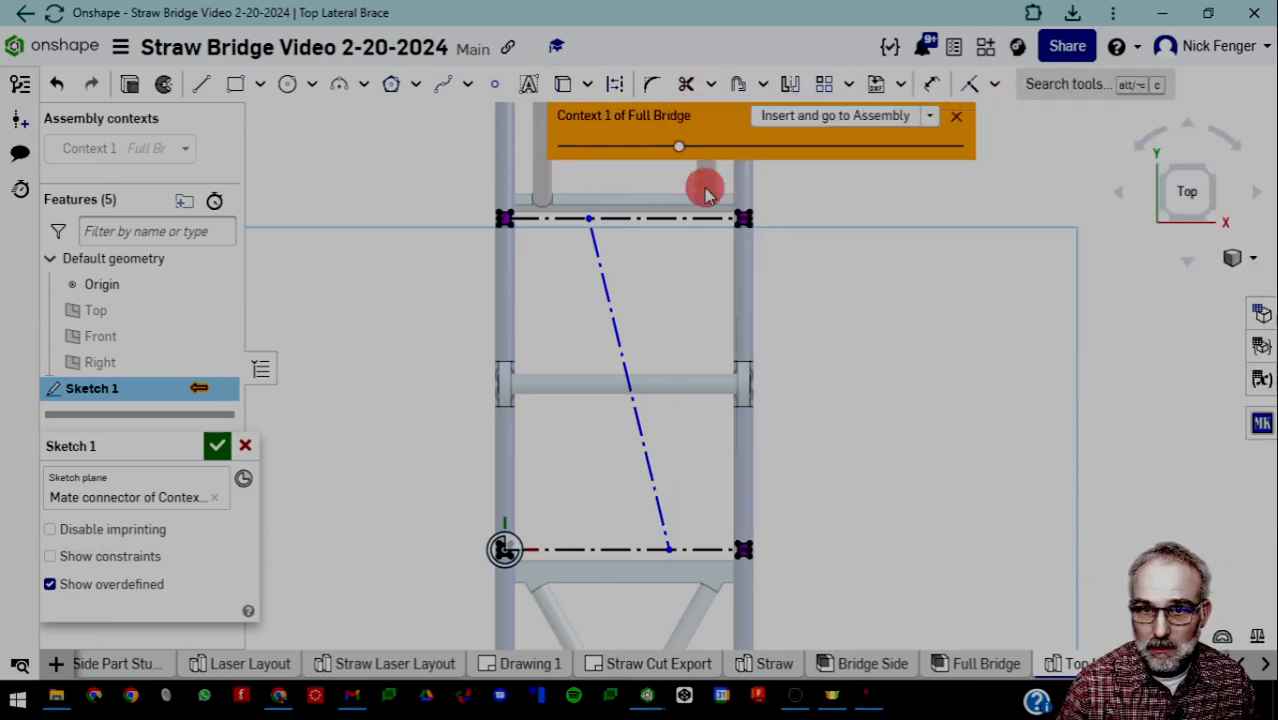
left_click(591, 220)
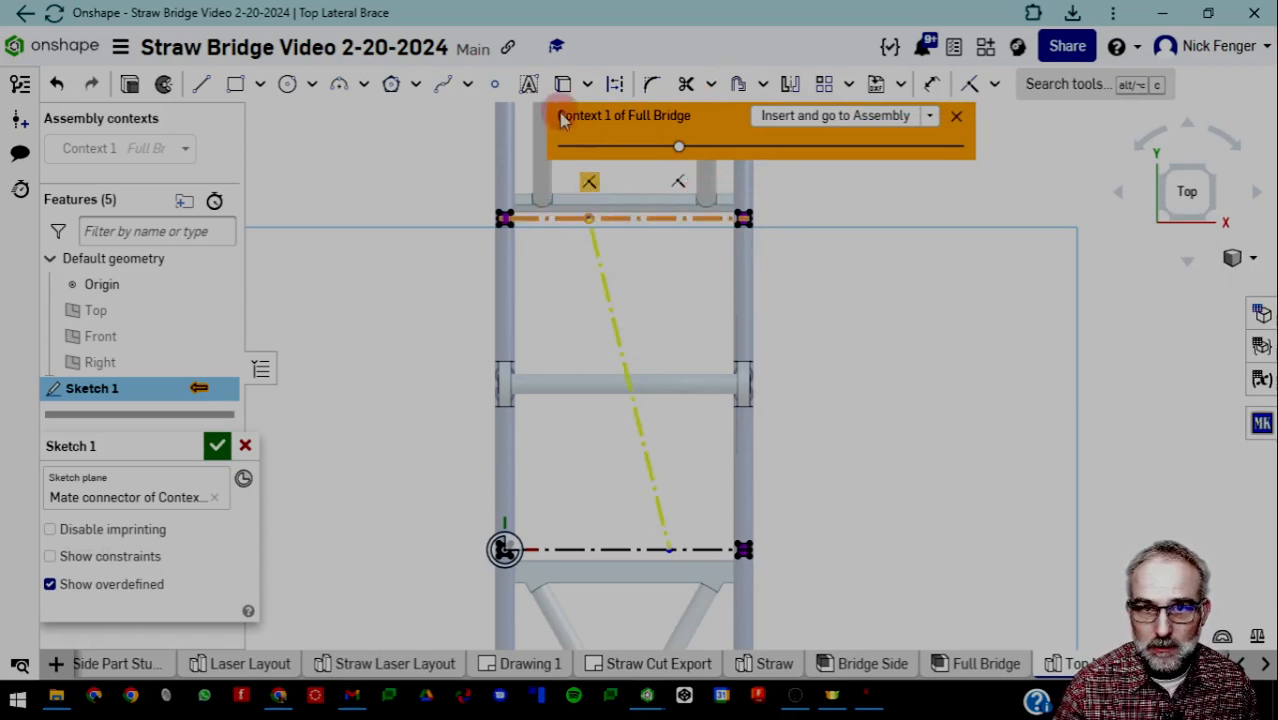
left_click(711, 84)
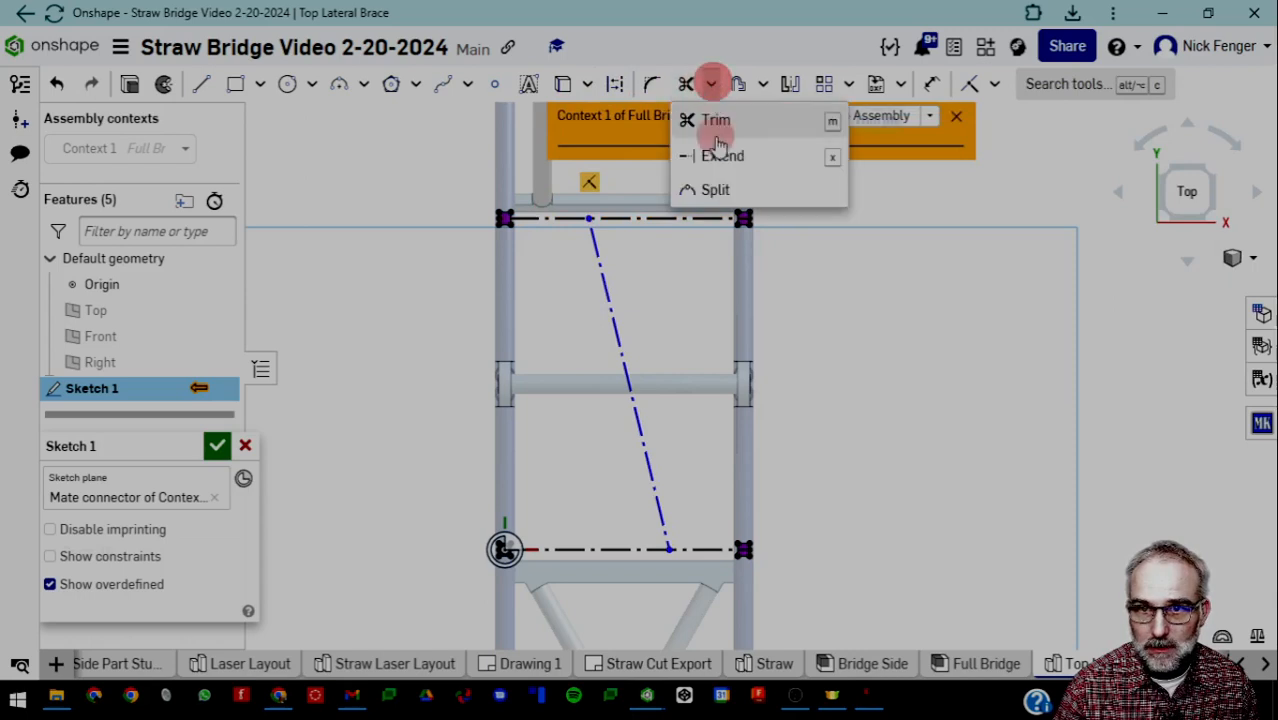
left_click(705, 189)
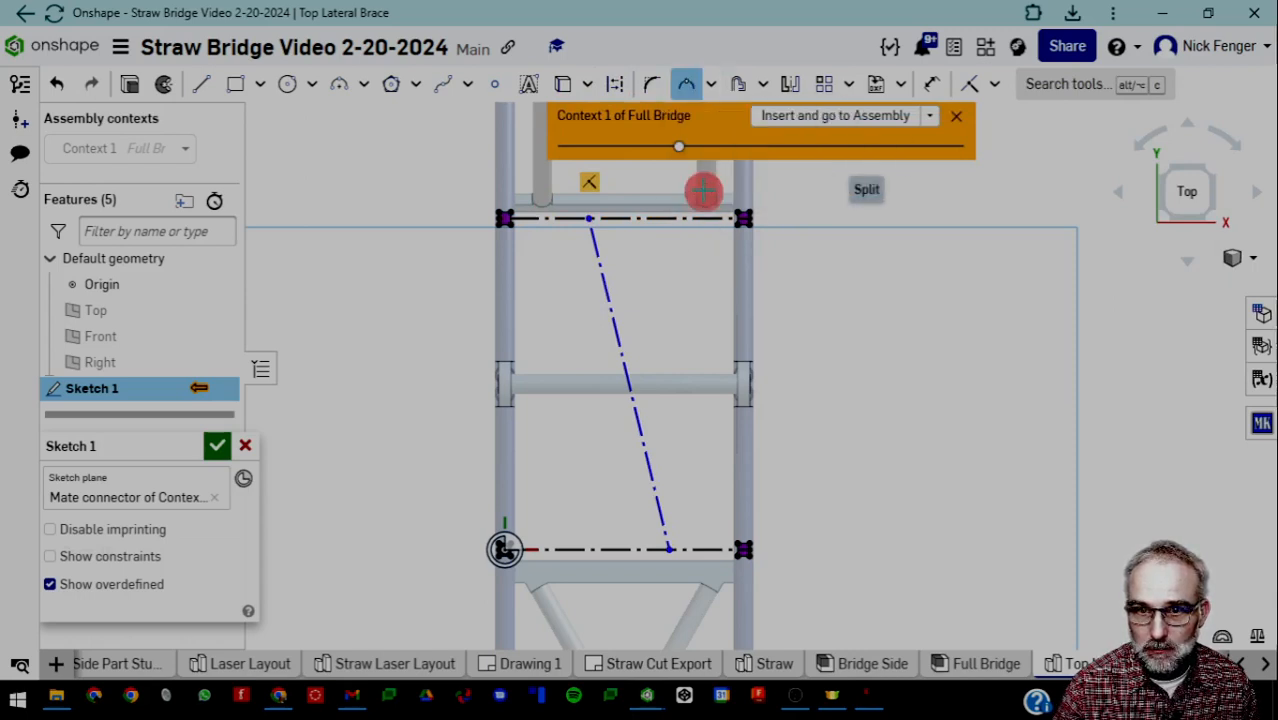
left_click(590, 219)
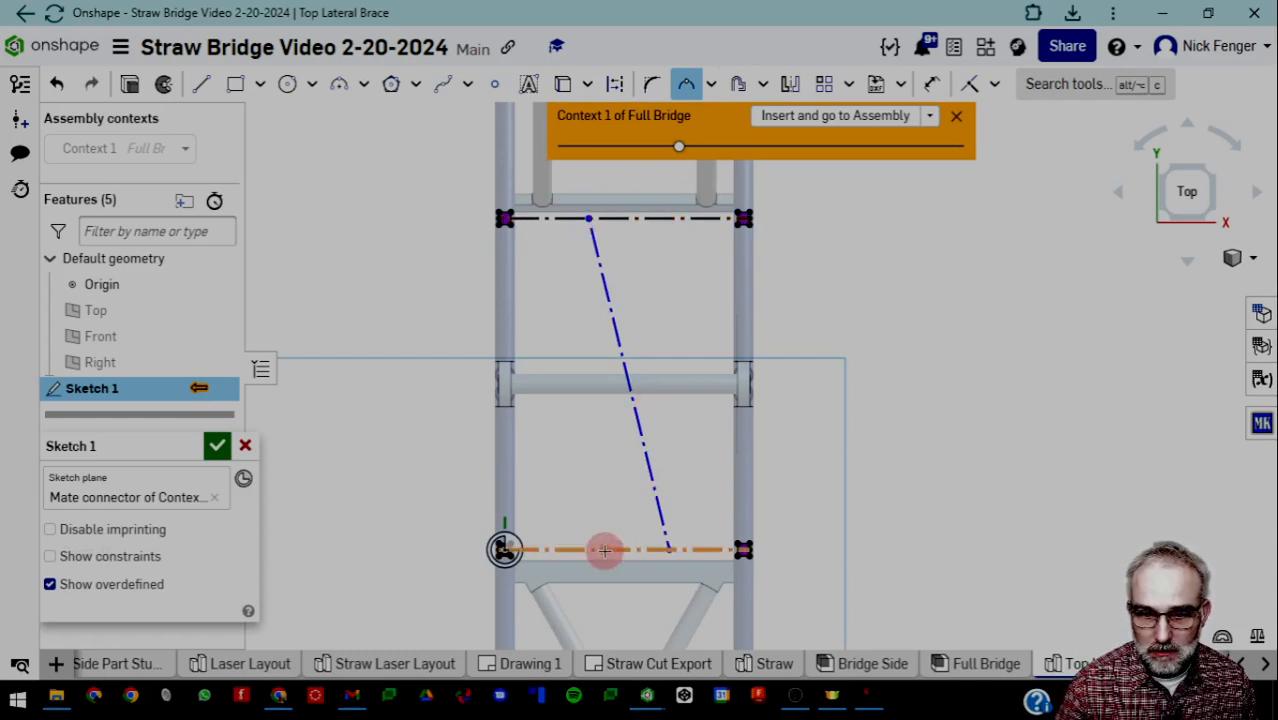
Split the origin-end horizontal construction line at the diagonal's lower endpoint
left_click(676, 556)
scroll(627, 540, "up", 5)
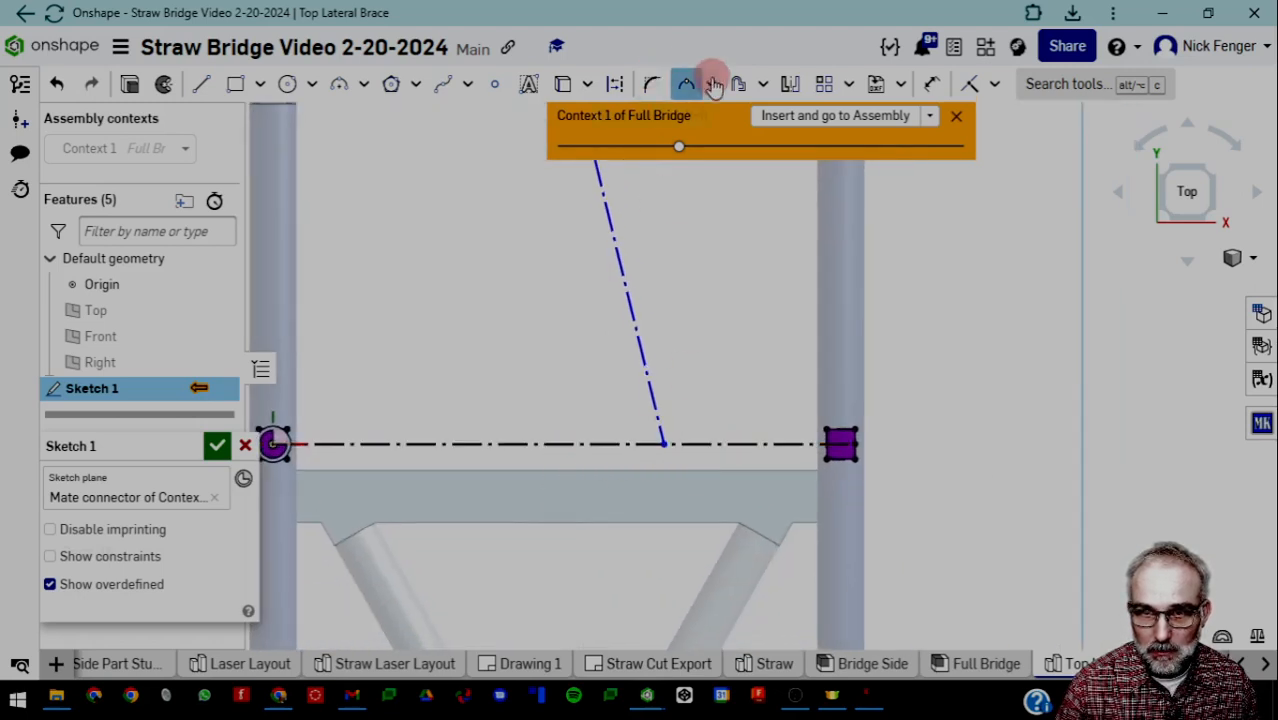
left_click(663, 444)
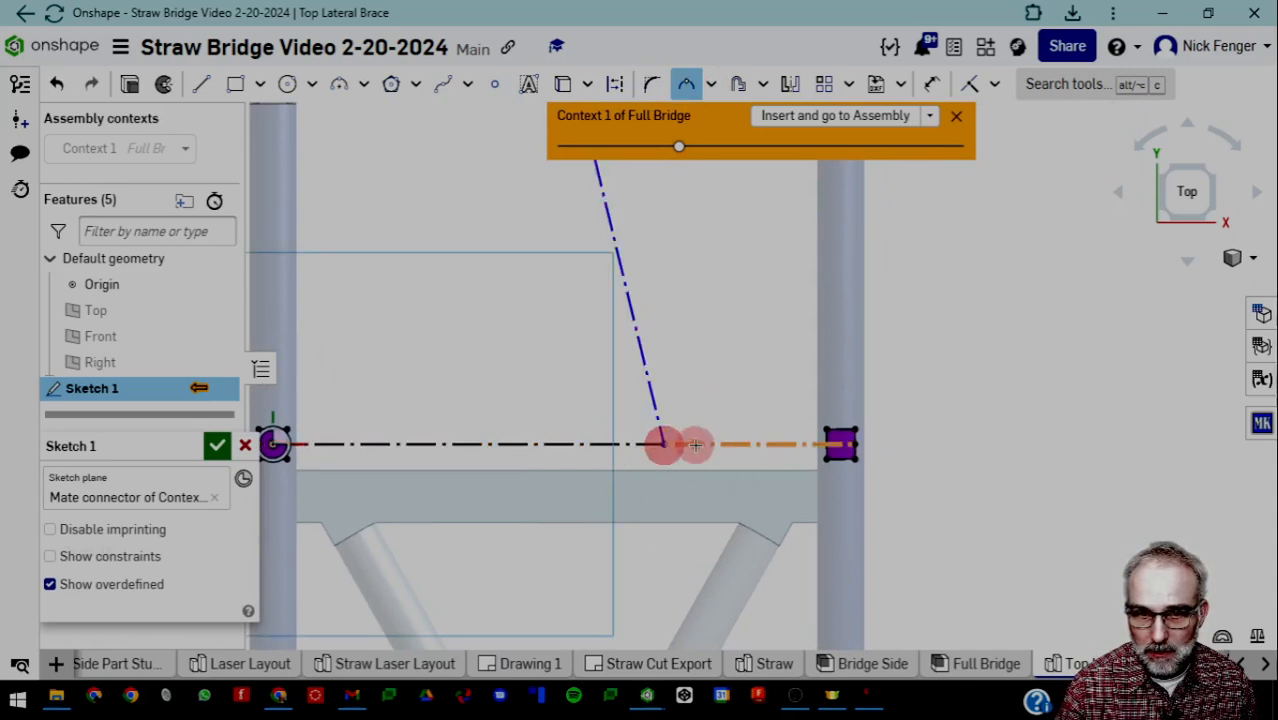
scroll(680, 470, "down", 5)
key("Escape")
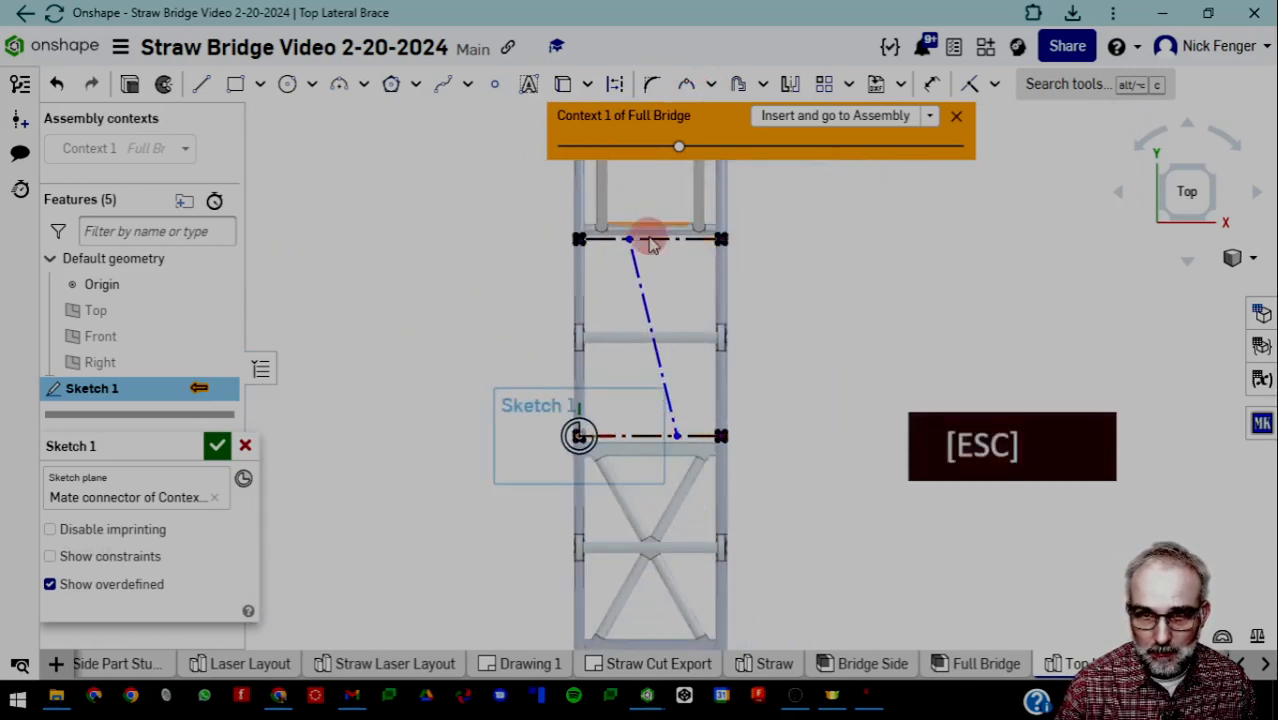
Make the origin-end segment on the far side from the origin equal to the portal-end segment on the origin side, and test by sliding the diagonal's endpoints
left_click(596, 244)
left_click(797, 346)
key("Escape")
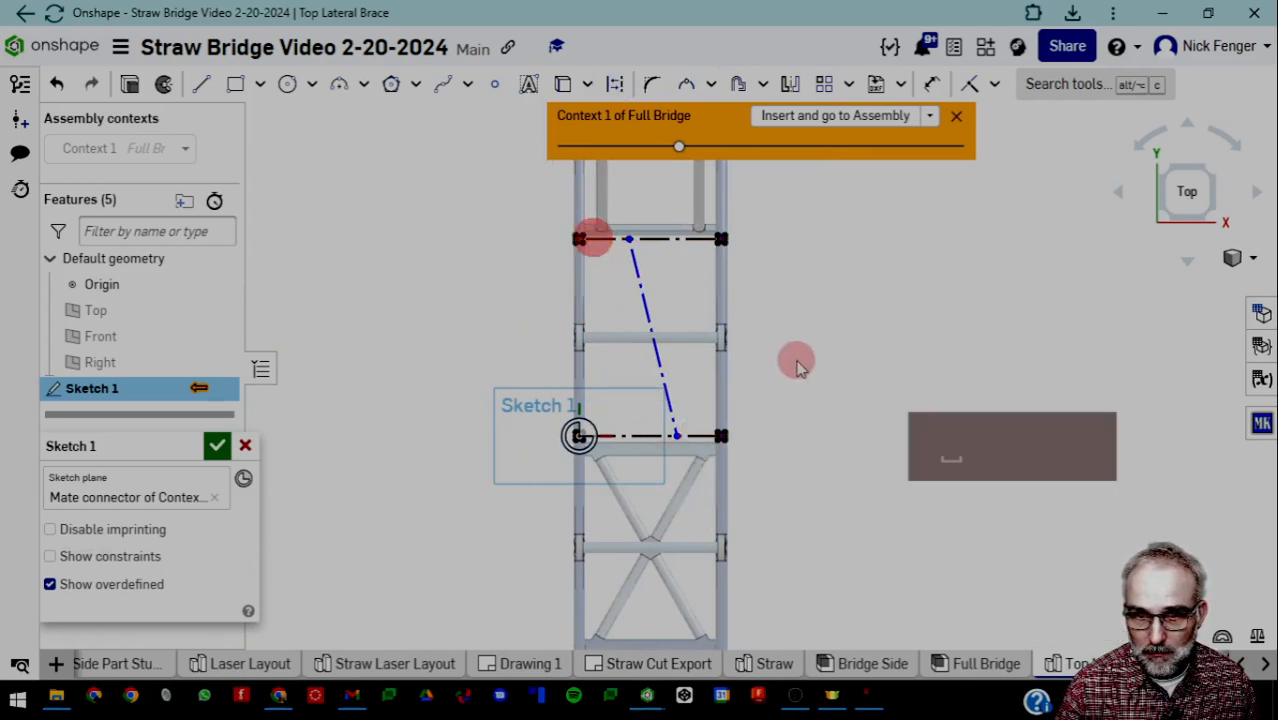
left_click(995, 84)
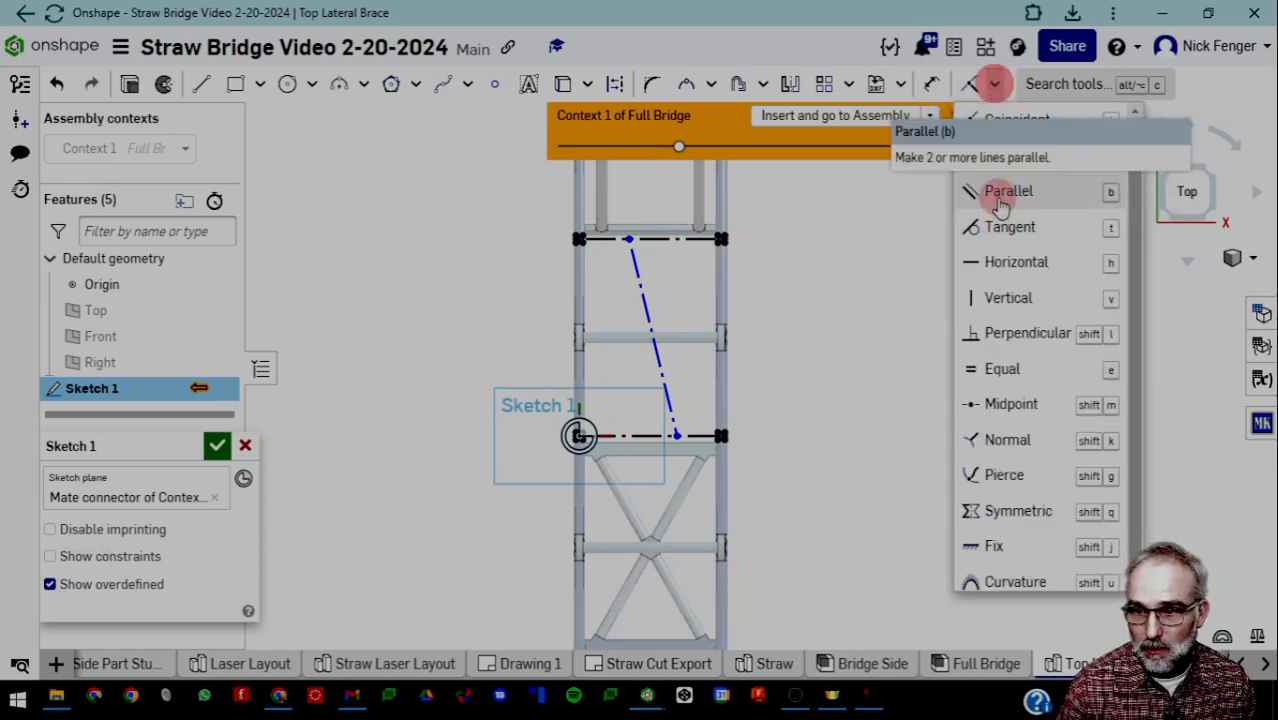
left_click(992, 369)
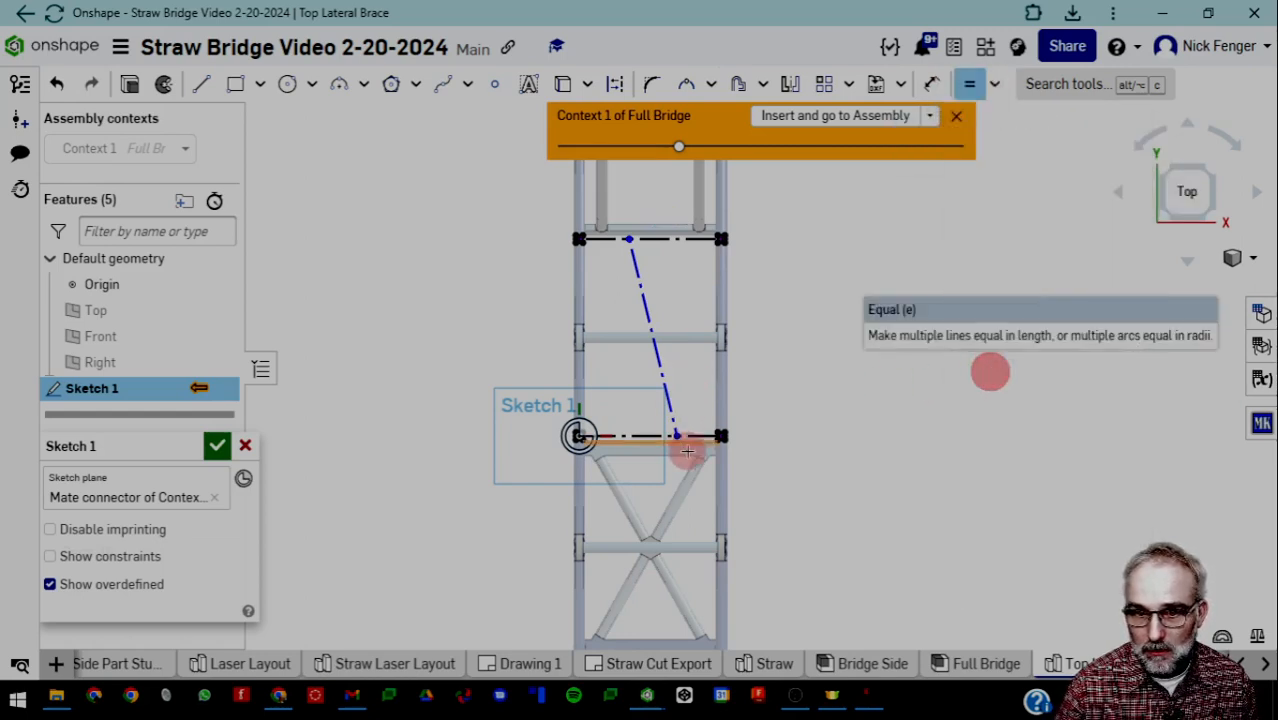
left_click(693, 435)
left_click(593, 237)
left_click(598, 240)
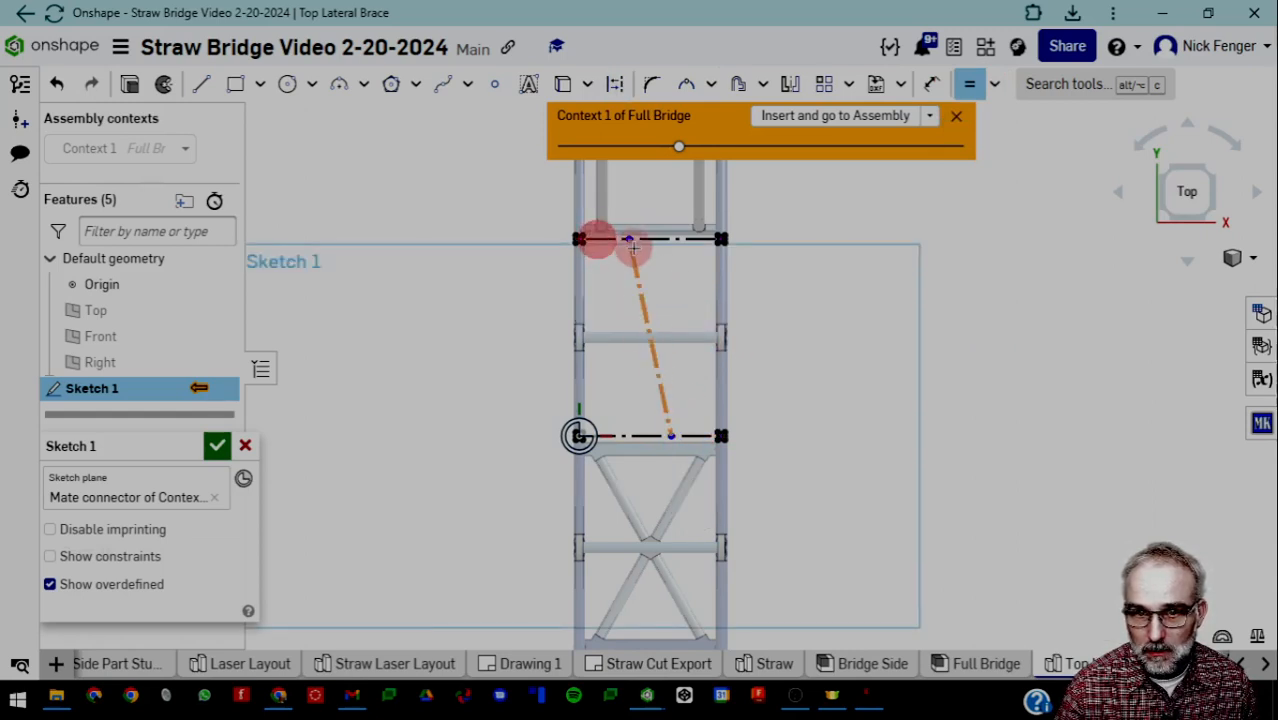
key("Escape")
mouse_move(626, 240)
left_mouse_down()
mouse_move(688, 250)
mouse_move(617, 245)
mouse_move(673, 247)
mouse_move(639, 242)
left_mouse_up()
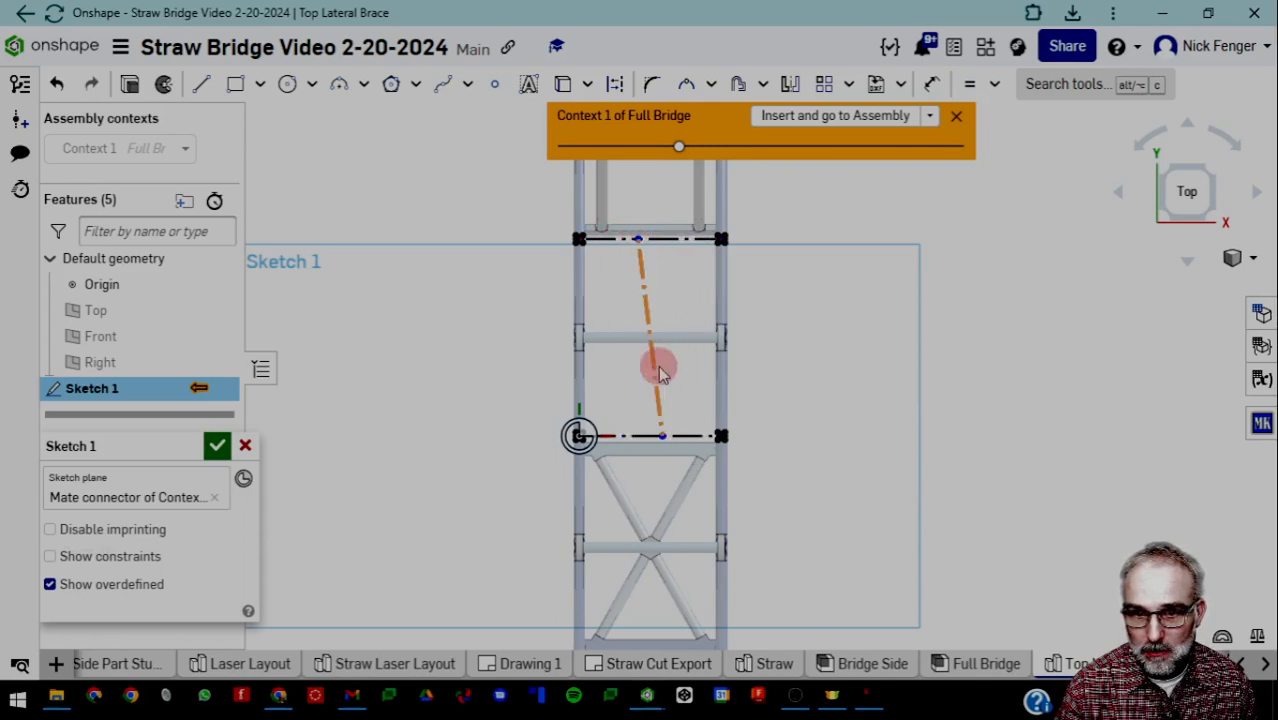
left_click_drag(662, 434, 680, 436)
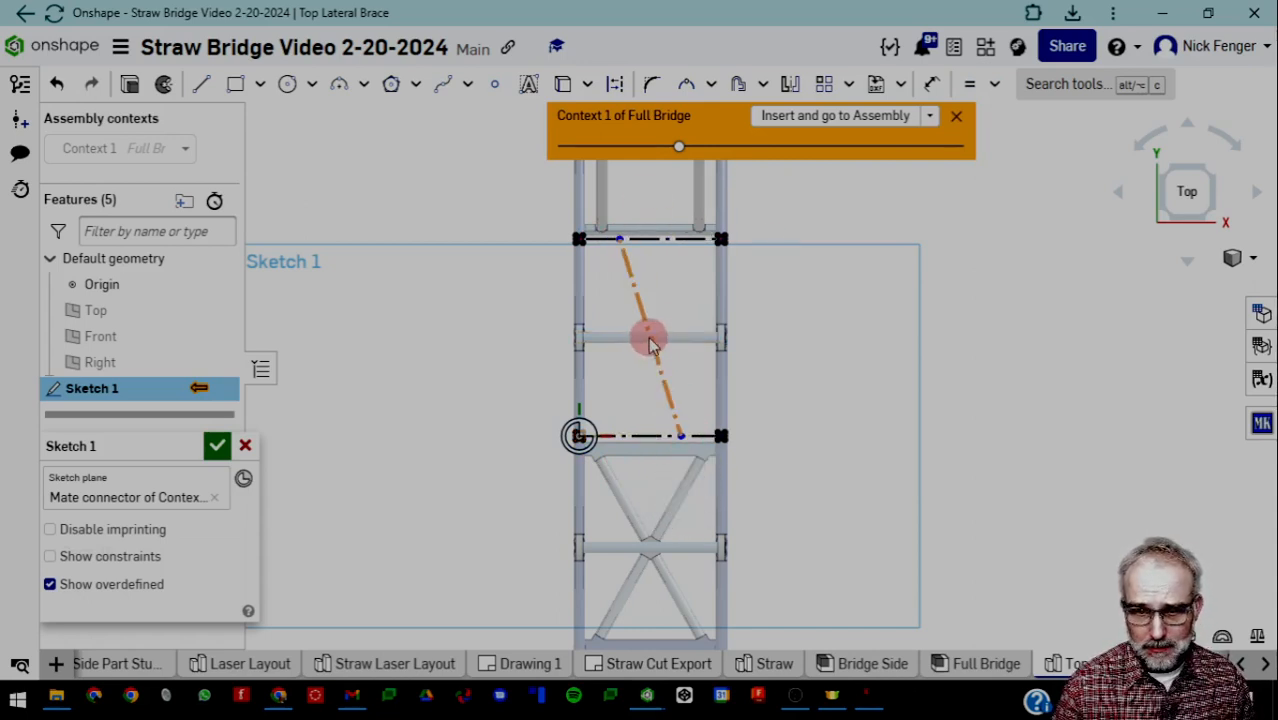
Place a sketch point at the midpoint of the diagonal construction line
left_click(497, 86)
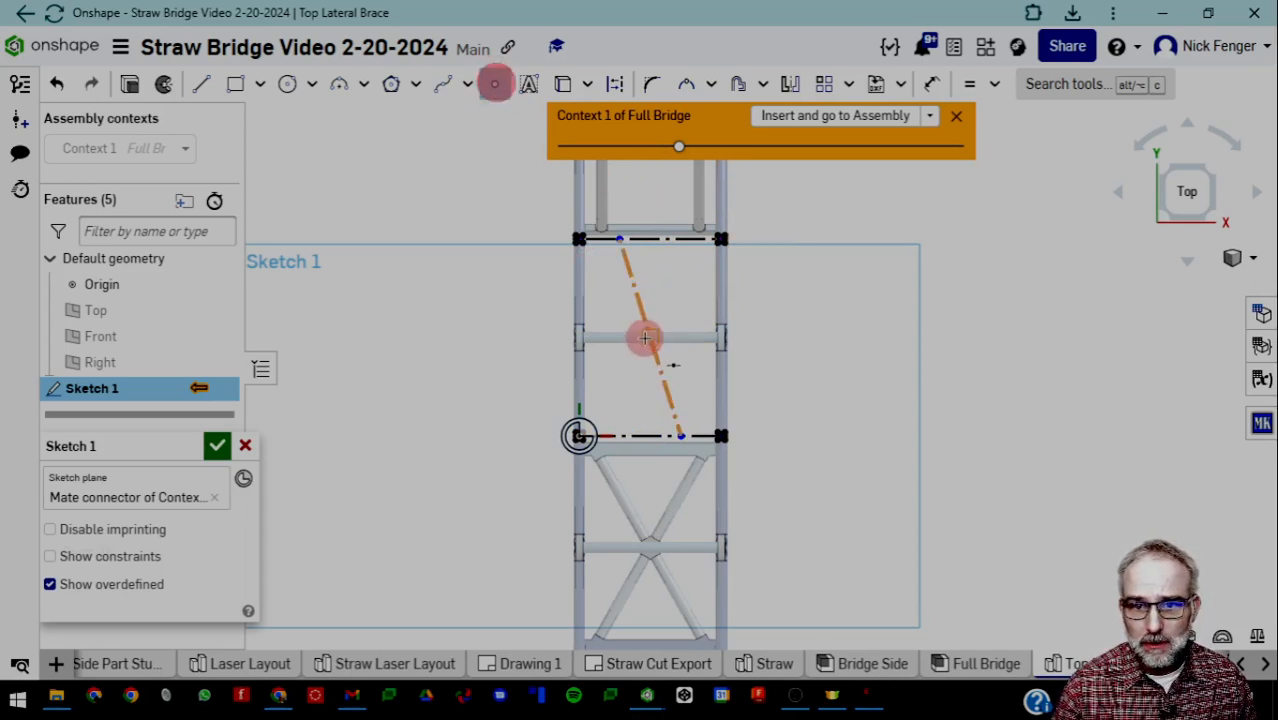
scroll(649, 339, "up", 5)
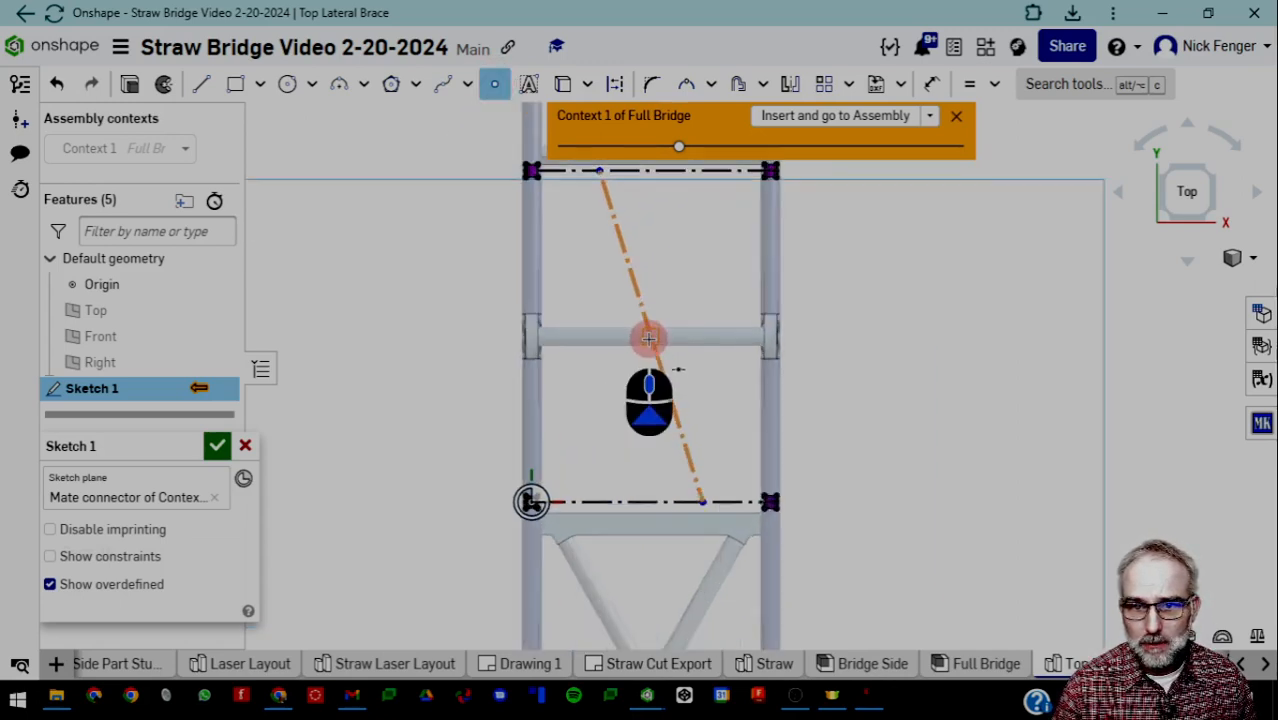
left_click(650, 335)
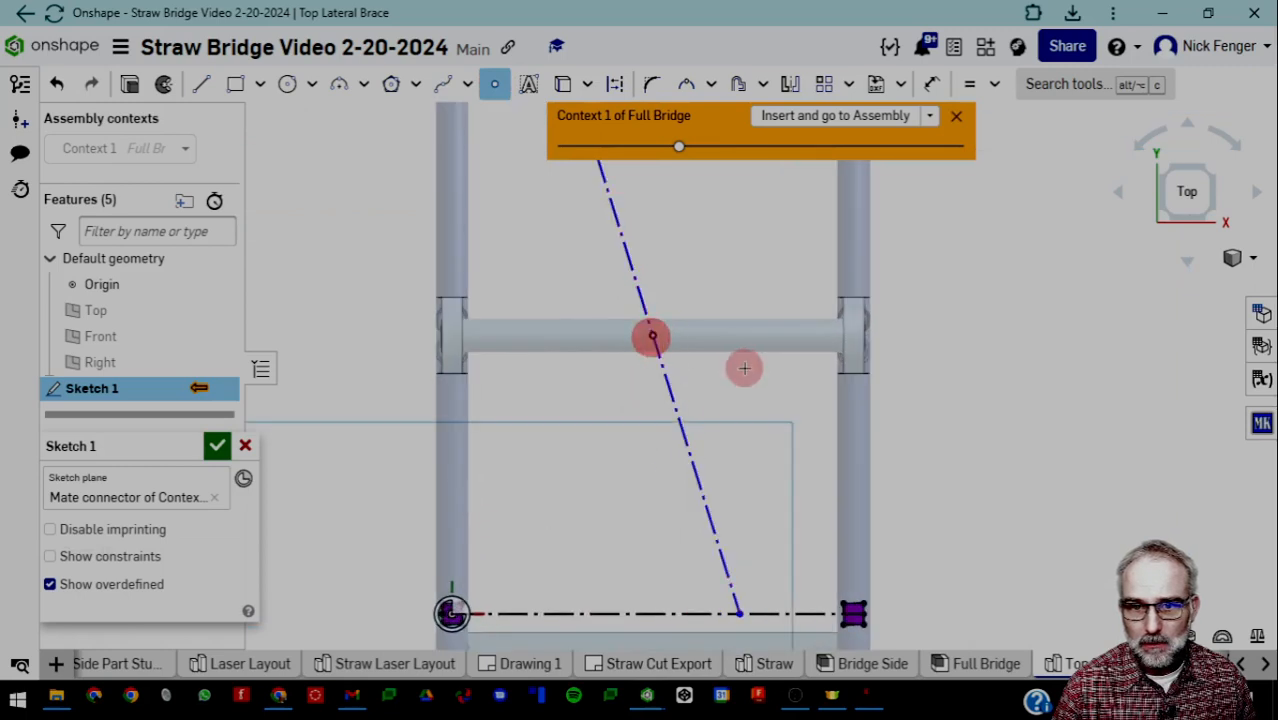
scroll(673, 422, "down", 3)
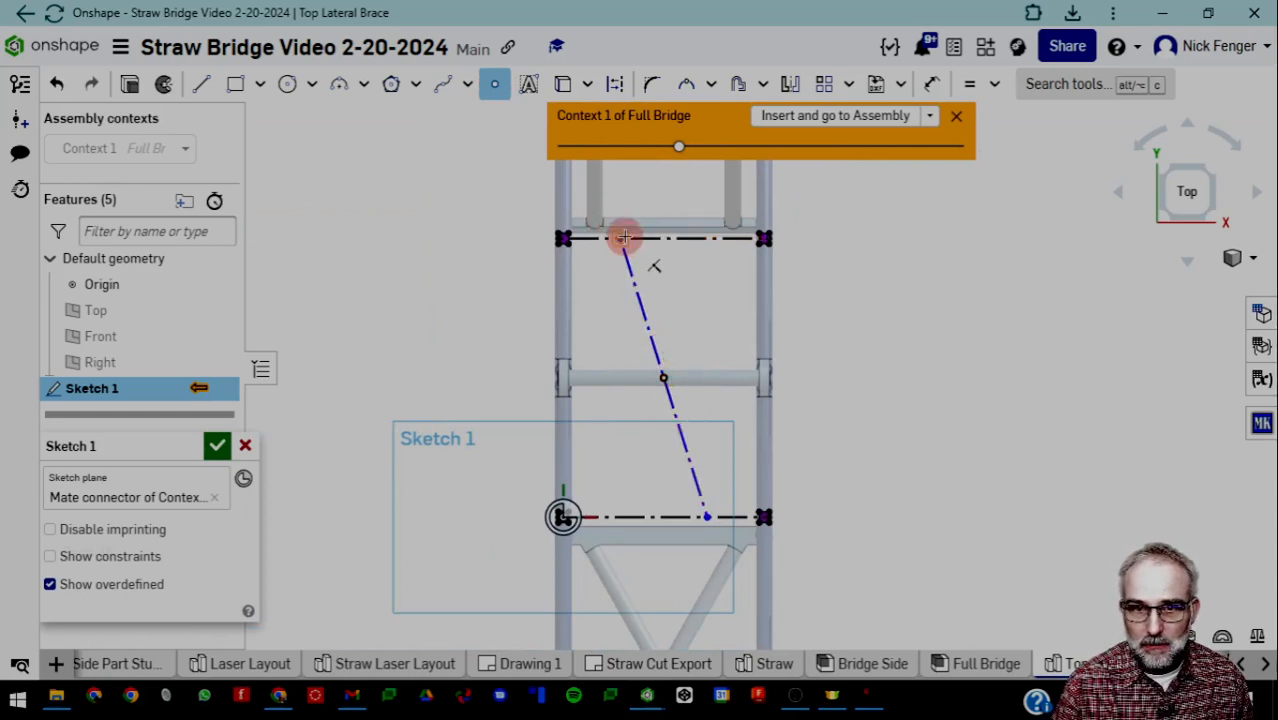
key("Escape")
Slide the diagonal's endpoints so it leans the other way, from near the origin slot to near the opposite portal-end slot
left_click_drag(621, 239, 595, 240)
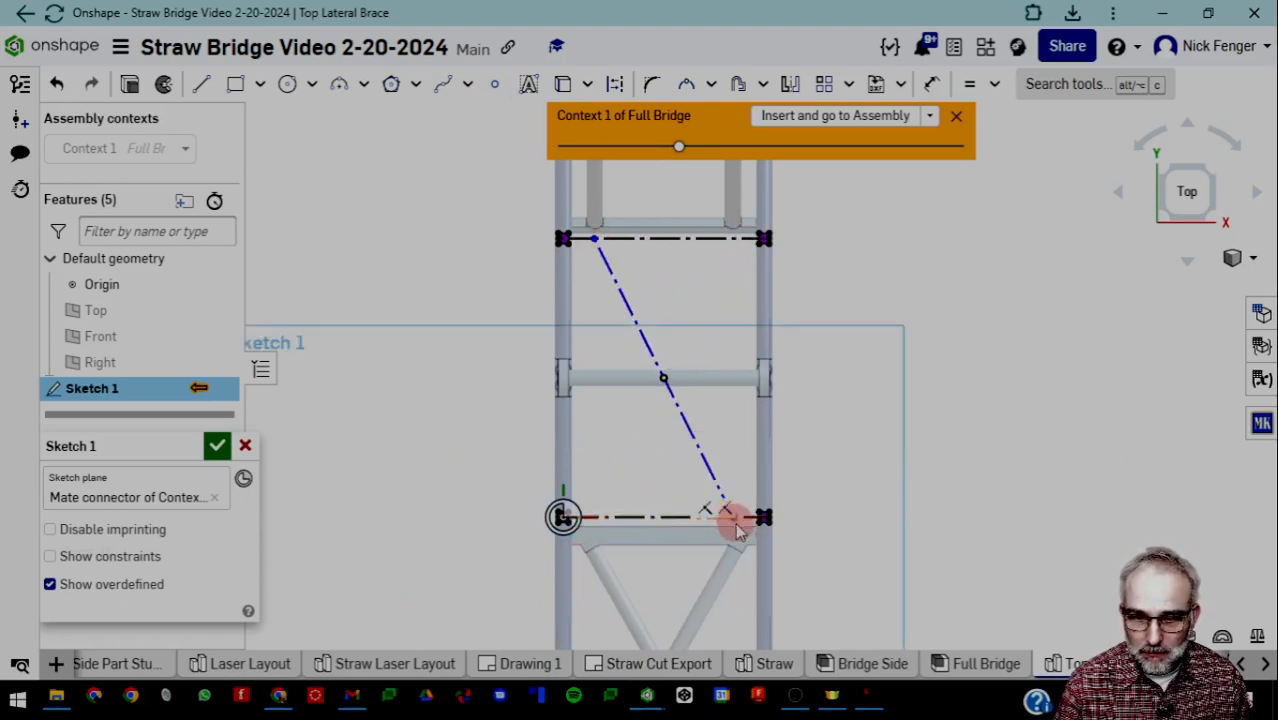
left_click(630, 519)
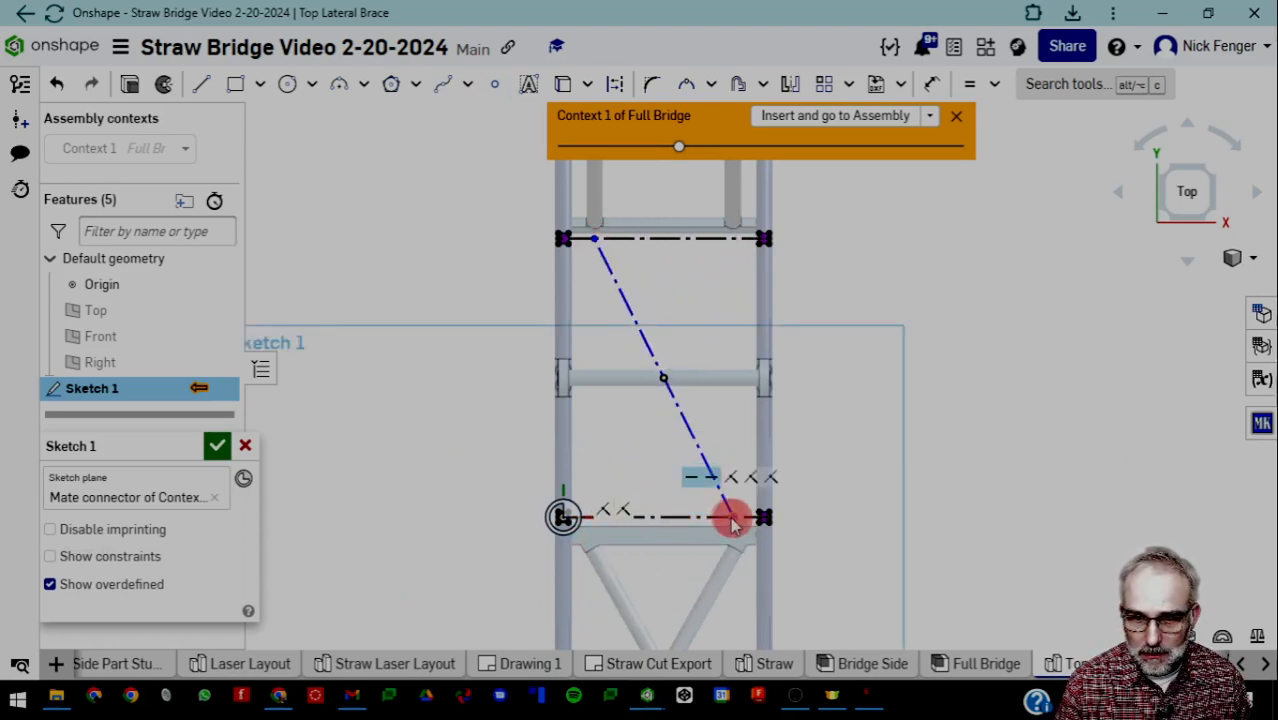
left_click_drag(733, 522, 598, 517)
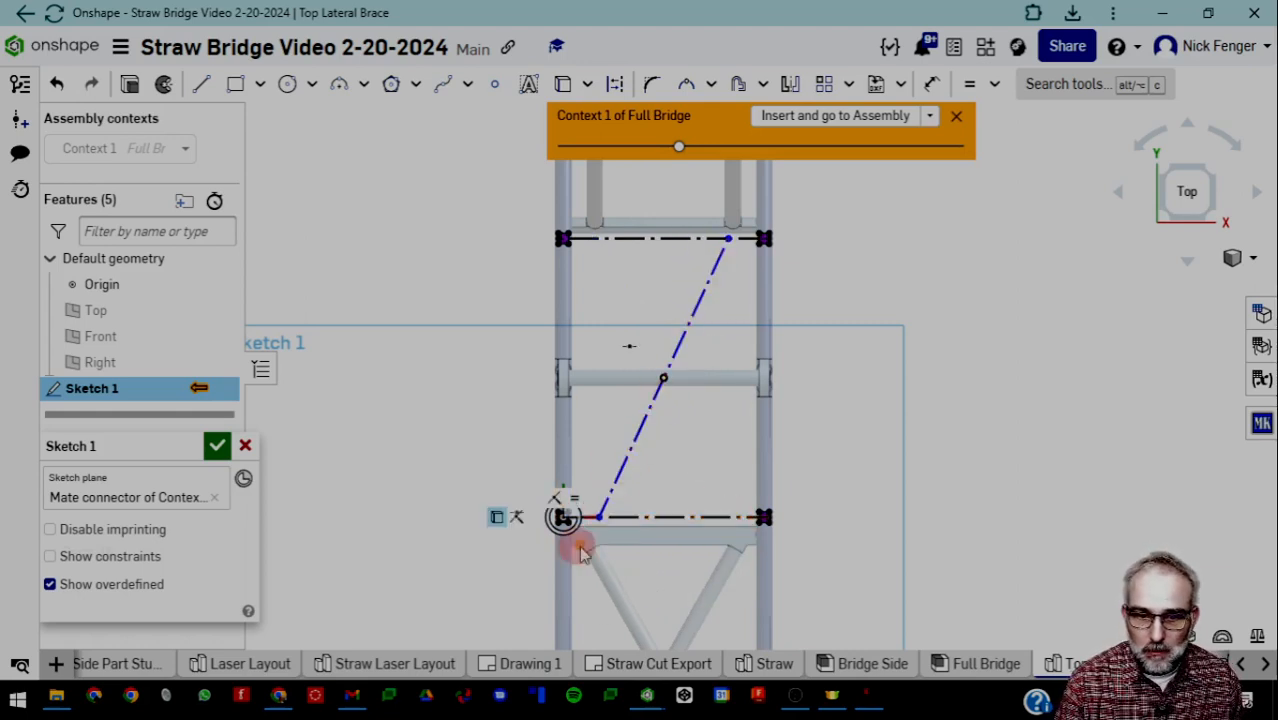
Examine the construction layout around the origin slot and along the origin-end cross member
middle_click_drag(585, 479, 567, 396)
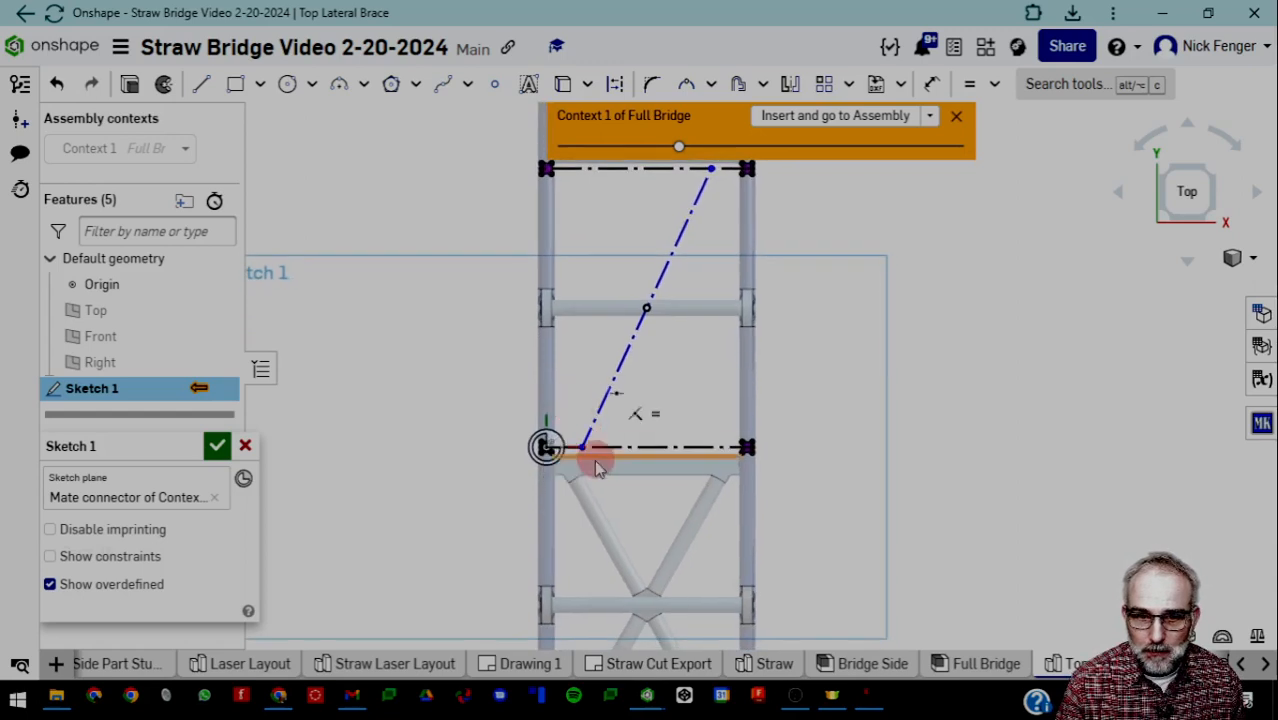
scroll(595, 465, "up", 3)
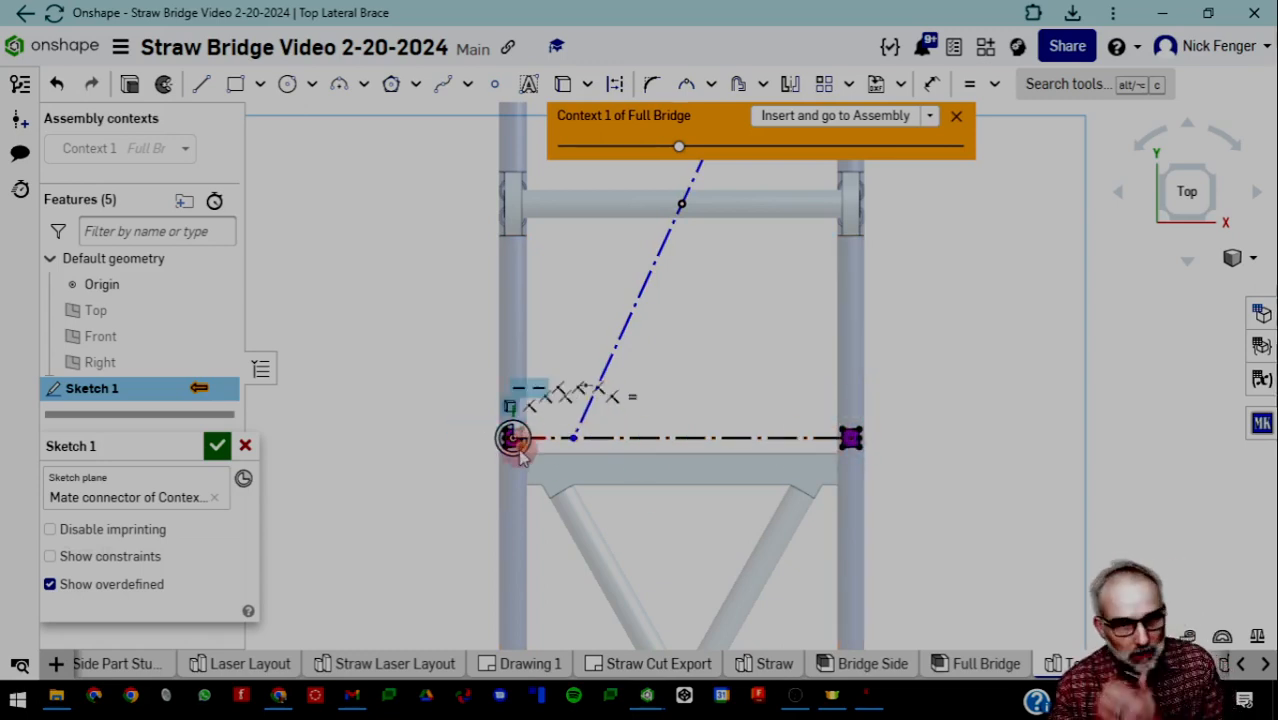
scroll(525, 440, "up", 5)
left_click(373, 410)
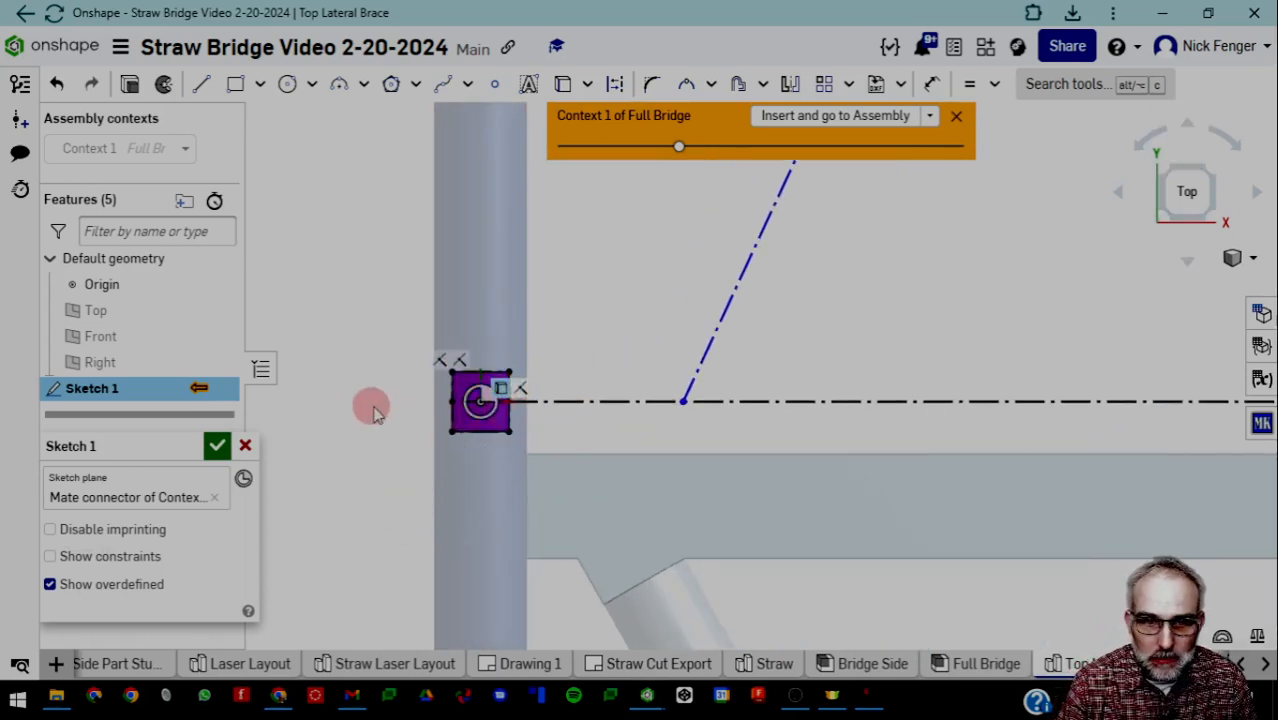
scroll(873, 458, "down", 3)
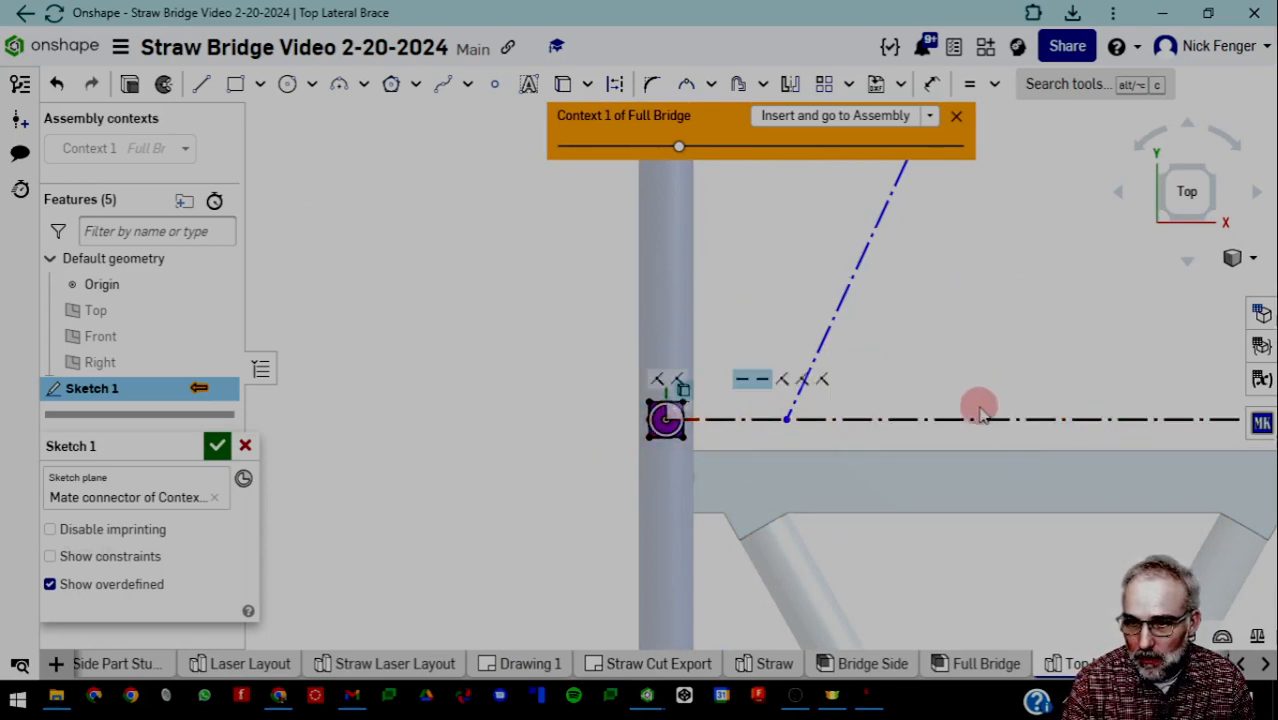
scroll(979, 405, "up", 3)
scroll(979, 405, "down", 5)
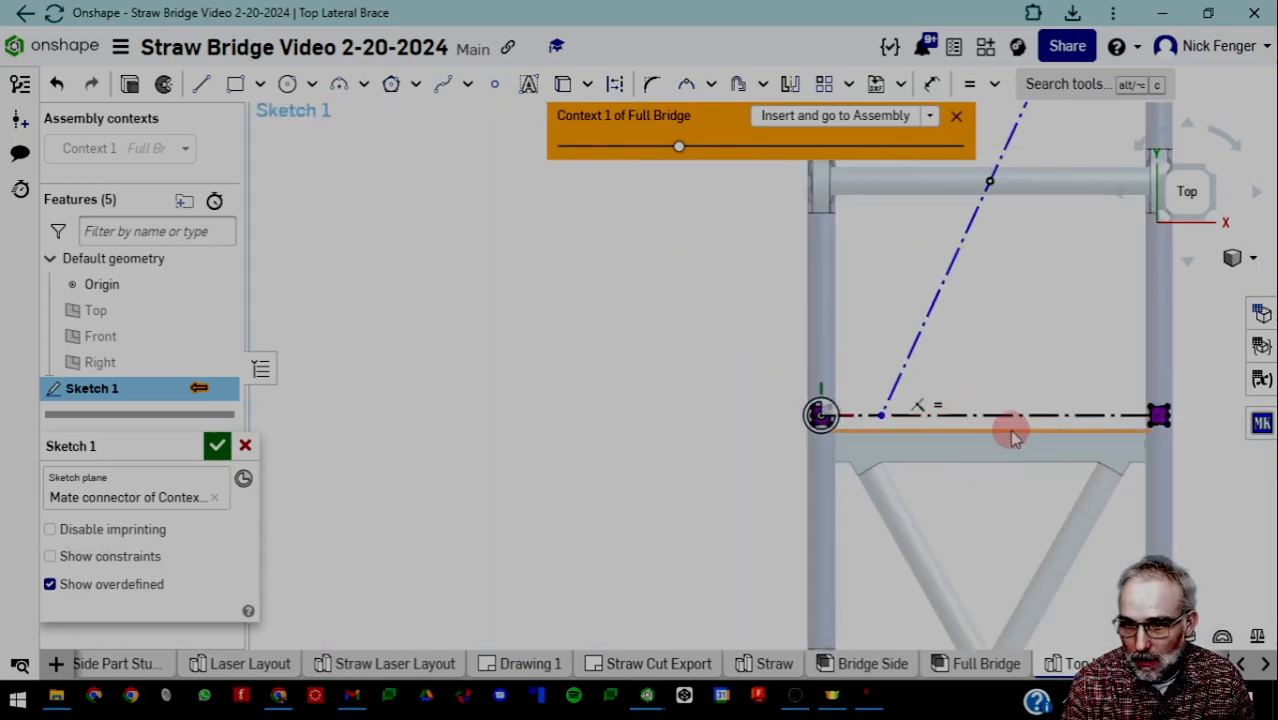
mouse_move(993, 378)
middle_mouse_down()
mouse_move(836, 402)
mouse_move(807, 431)
middle_mouse_up()
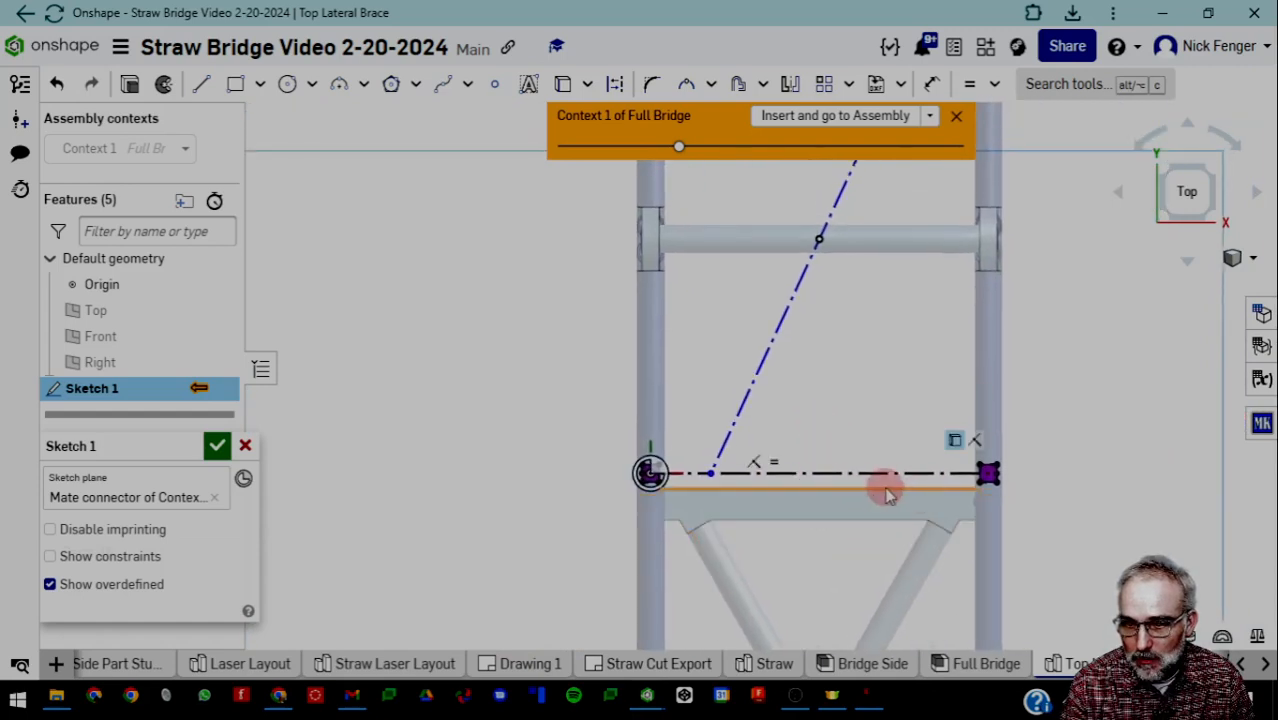
mouse_move(867, 326)
middle_mouse_down()
mouse_move(849, 514)
mouse_move(890, 337)
middle_mouse_up()
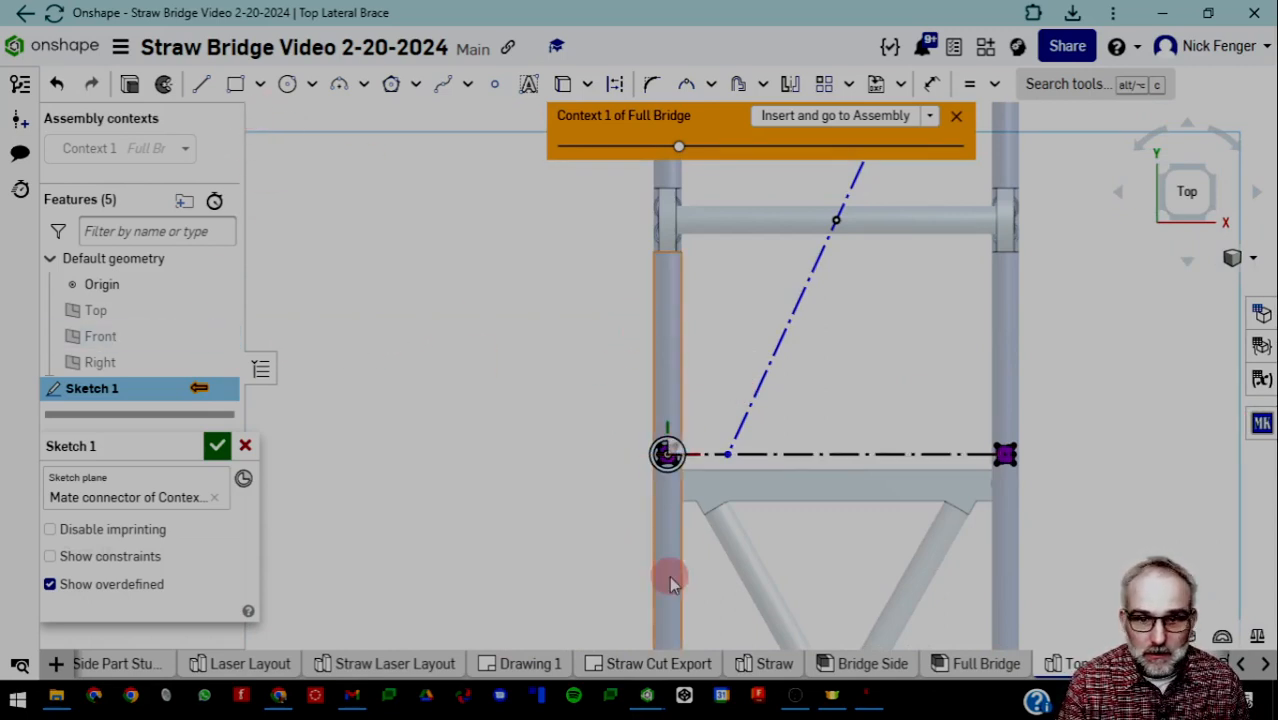
Select the four edges of the projected square slot outline at the origin and convert them from construction to regular geometry
scroll(673, 524, "up", 5)
left_click(585, 378)
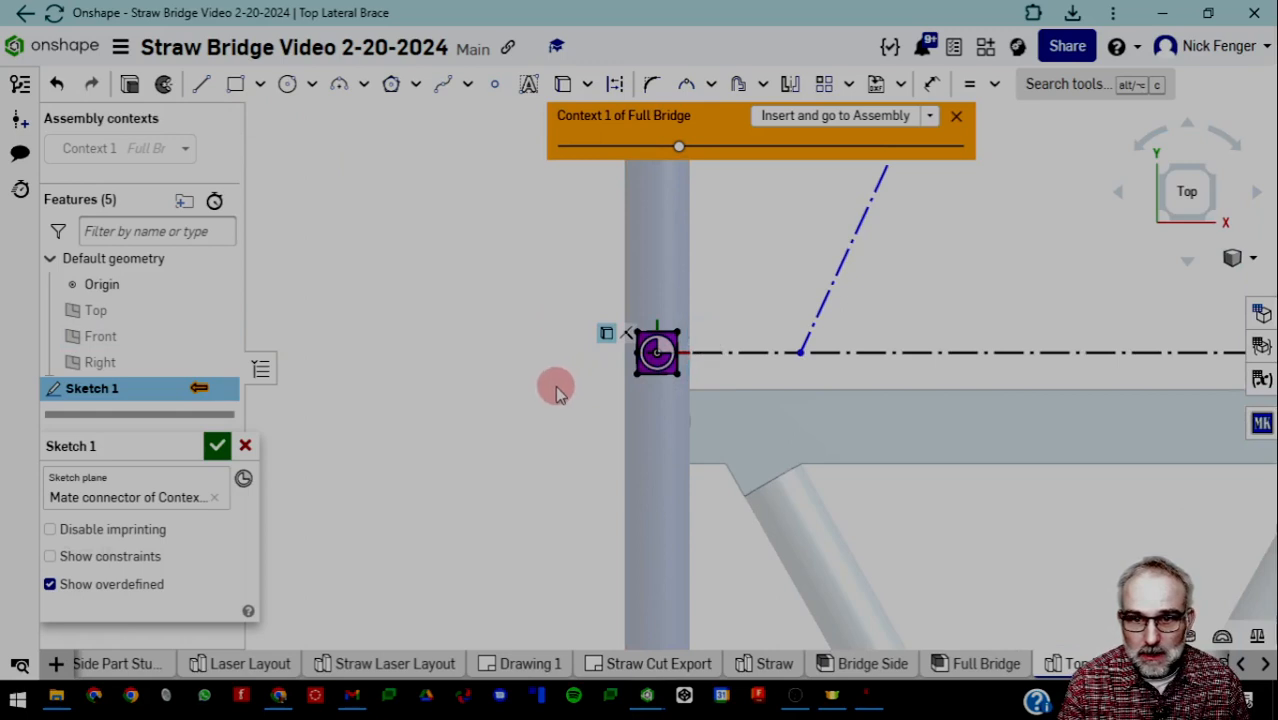
scroll(656, 318, "up", 4)
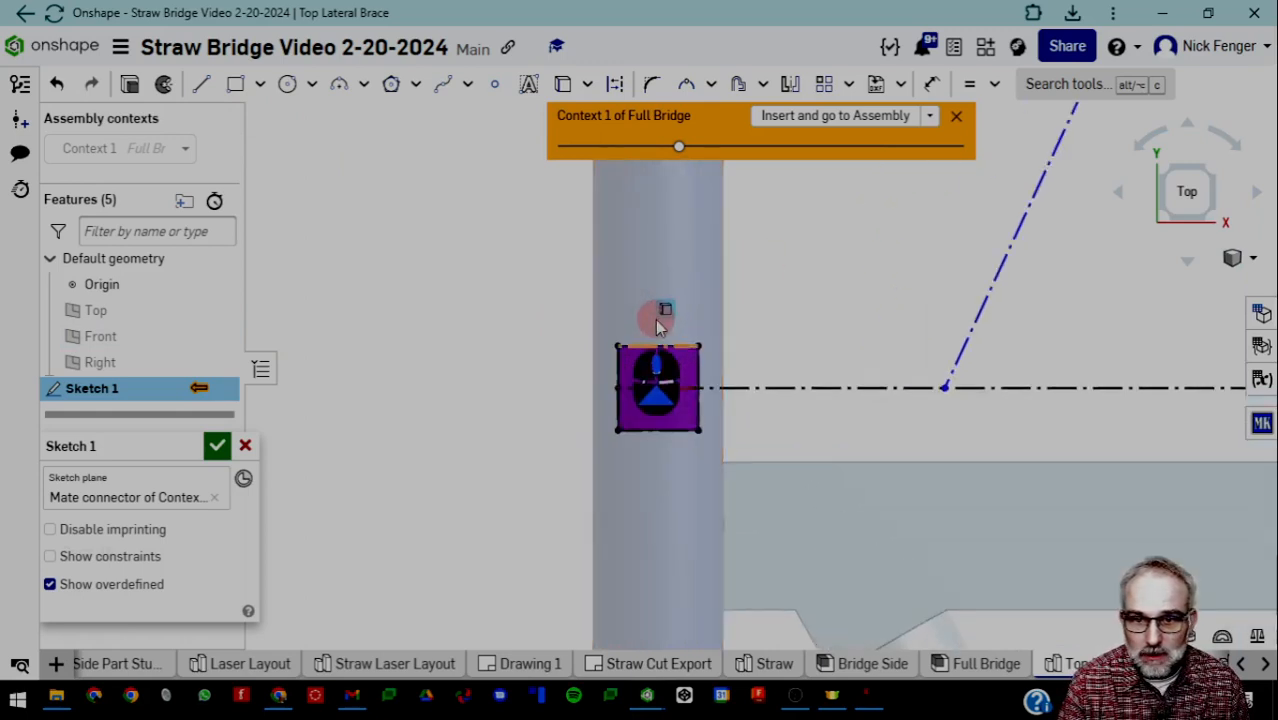
left_click(592, 318)
left_click_drag(653, 433, 709, 458)
key("Escape")
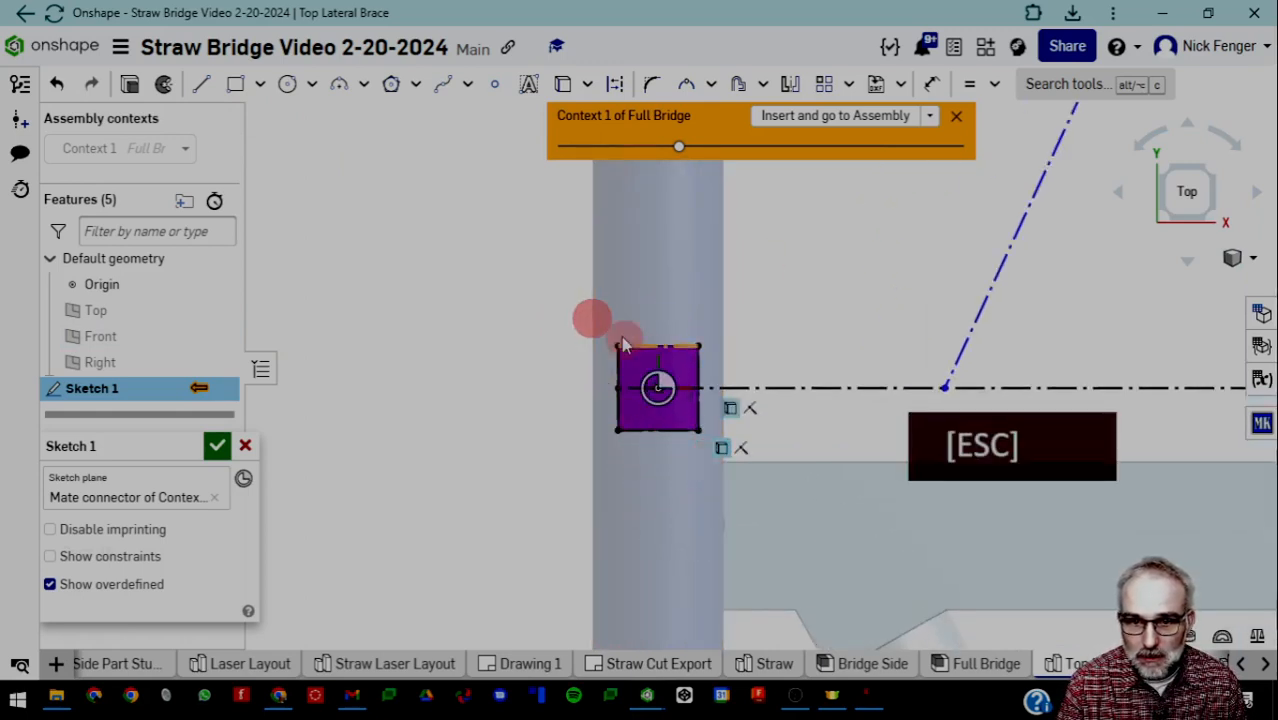
left_click_drag(582, 320, 720, 456)
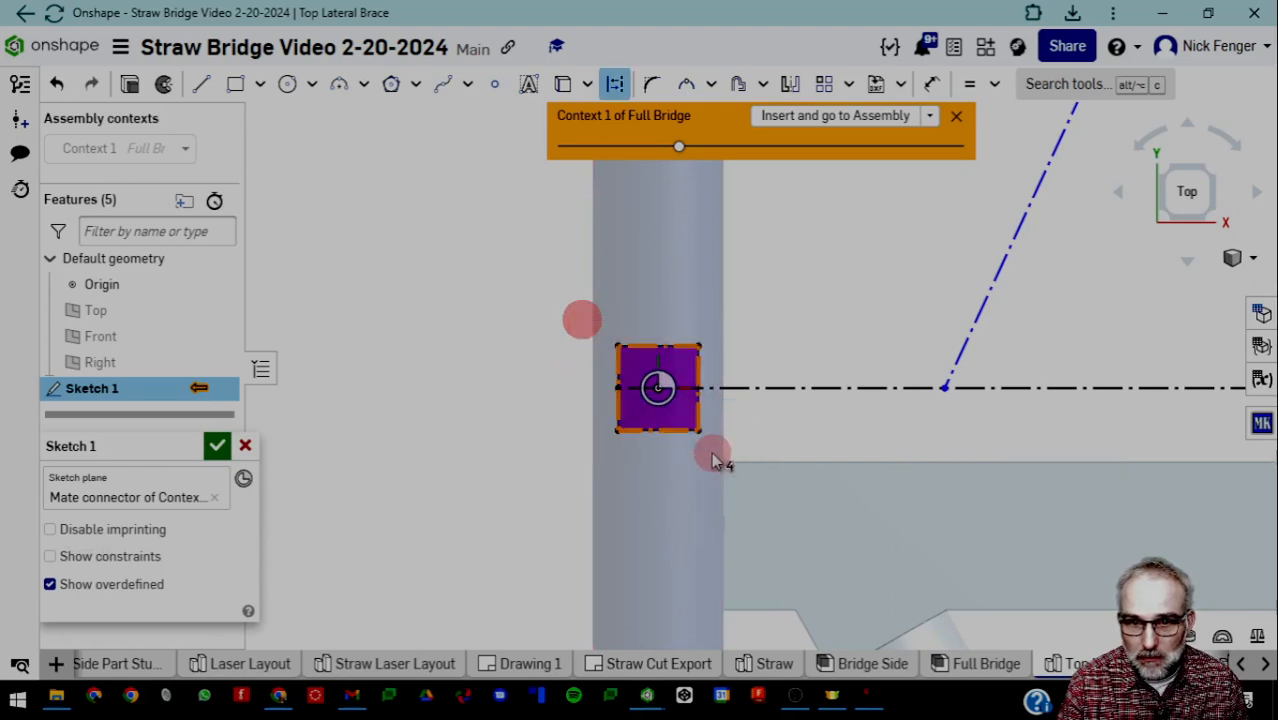
left_click(614, 84)
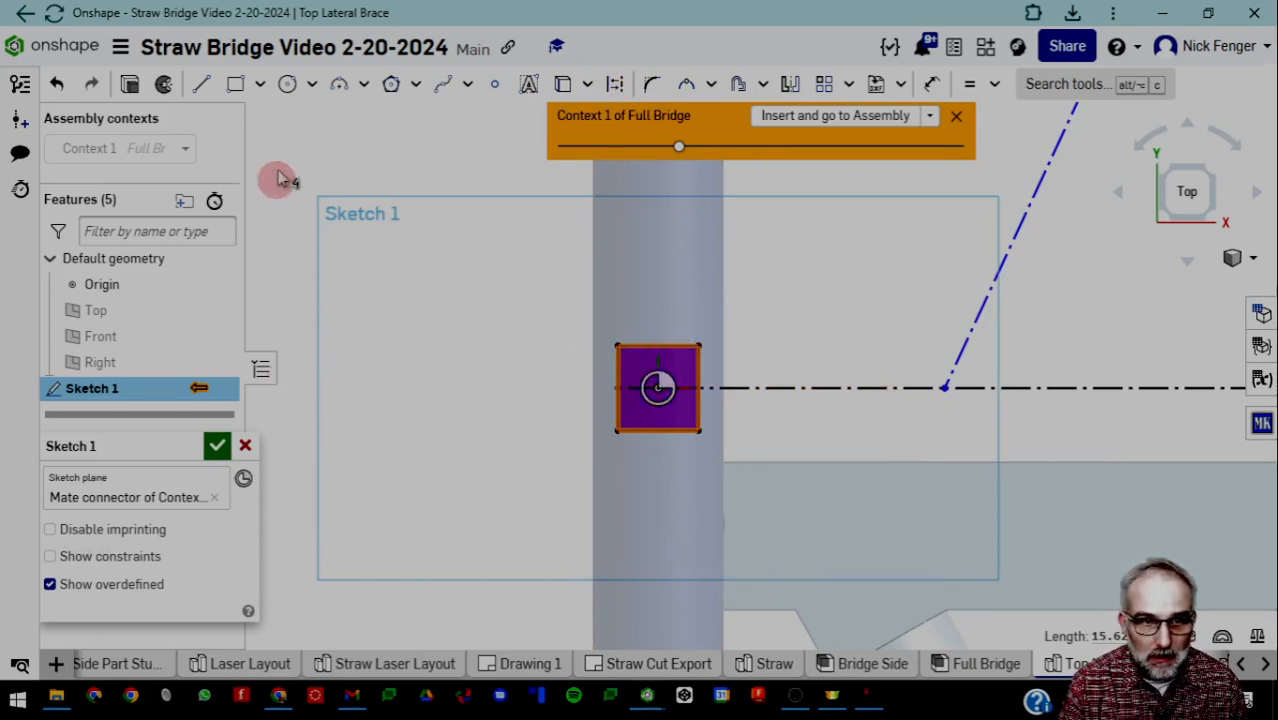
left_click(259, 84)
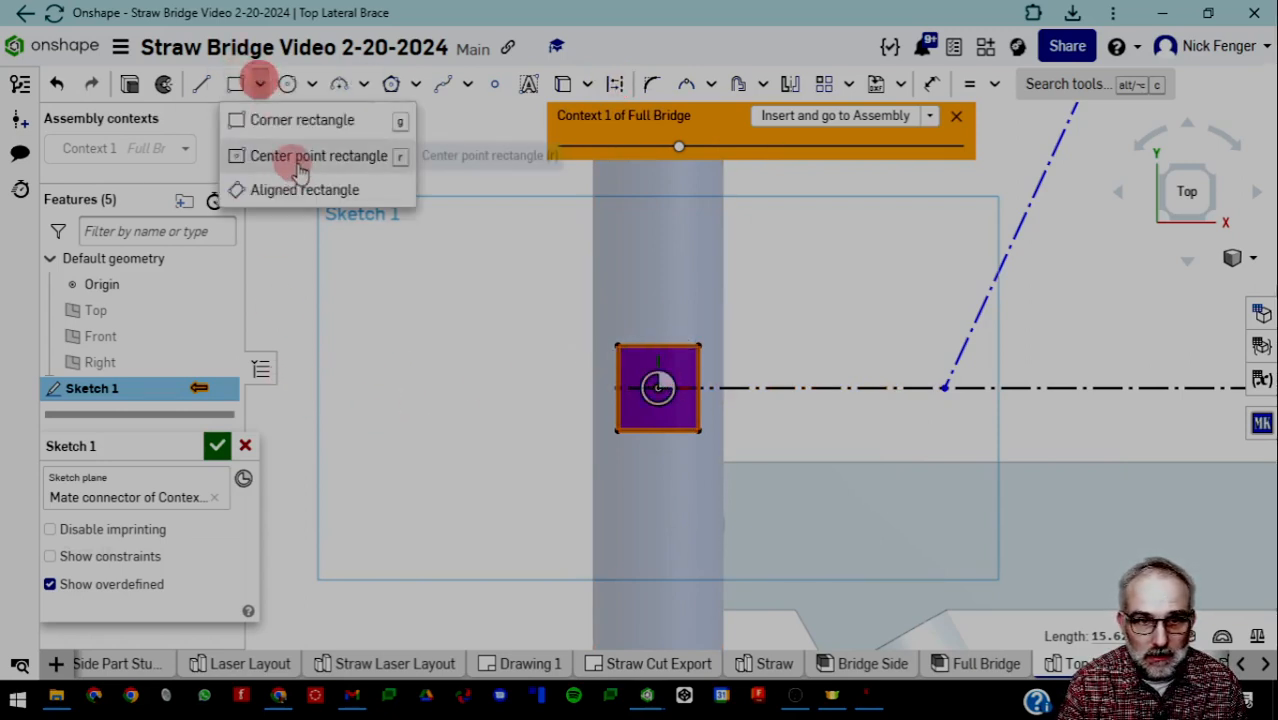
scroll(1000, 400, "down", 4)
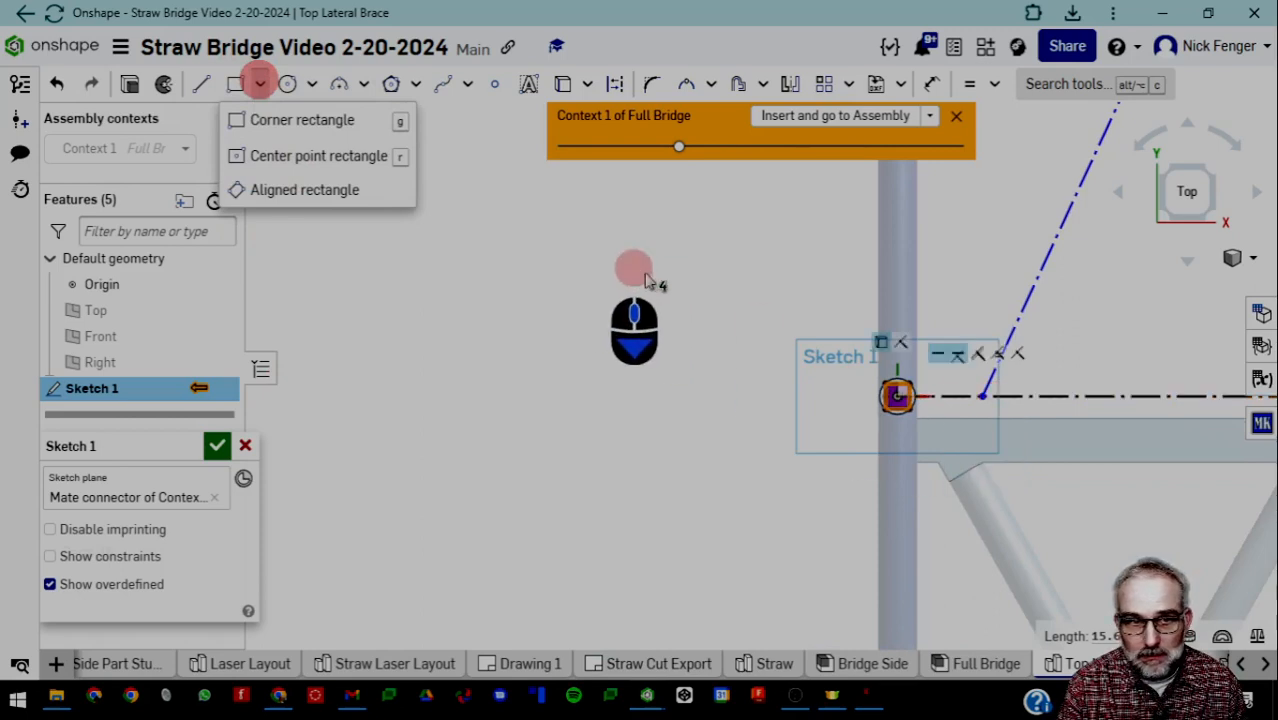
key("Escape")
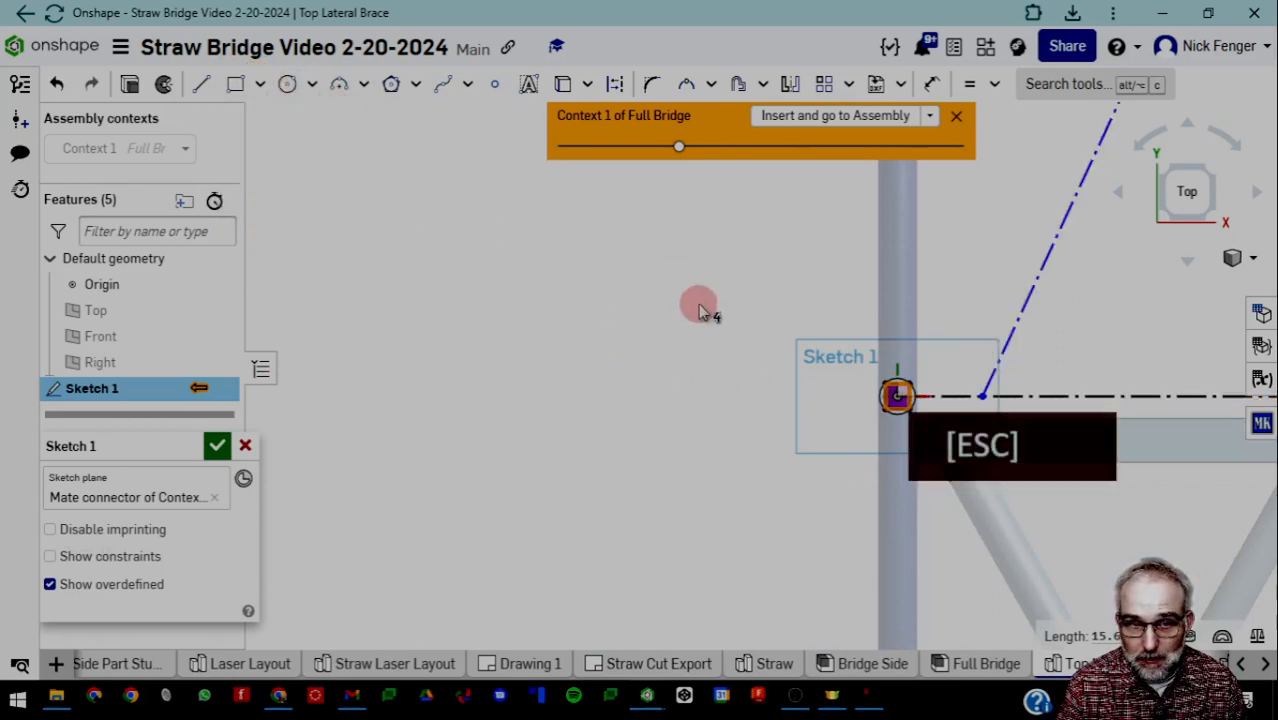
Draw a vertical construction line from the origin-end horizontal construction line to the diagonal's midpoint
middle_click_drag(865, 365, 386, 413)
scroll(536, 390, "down", 3)
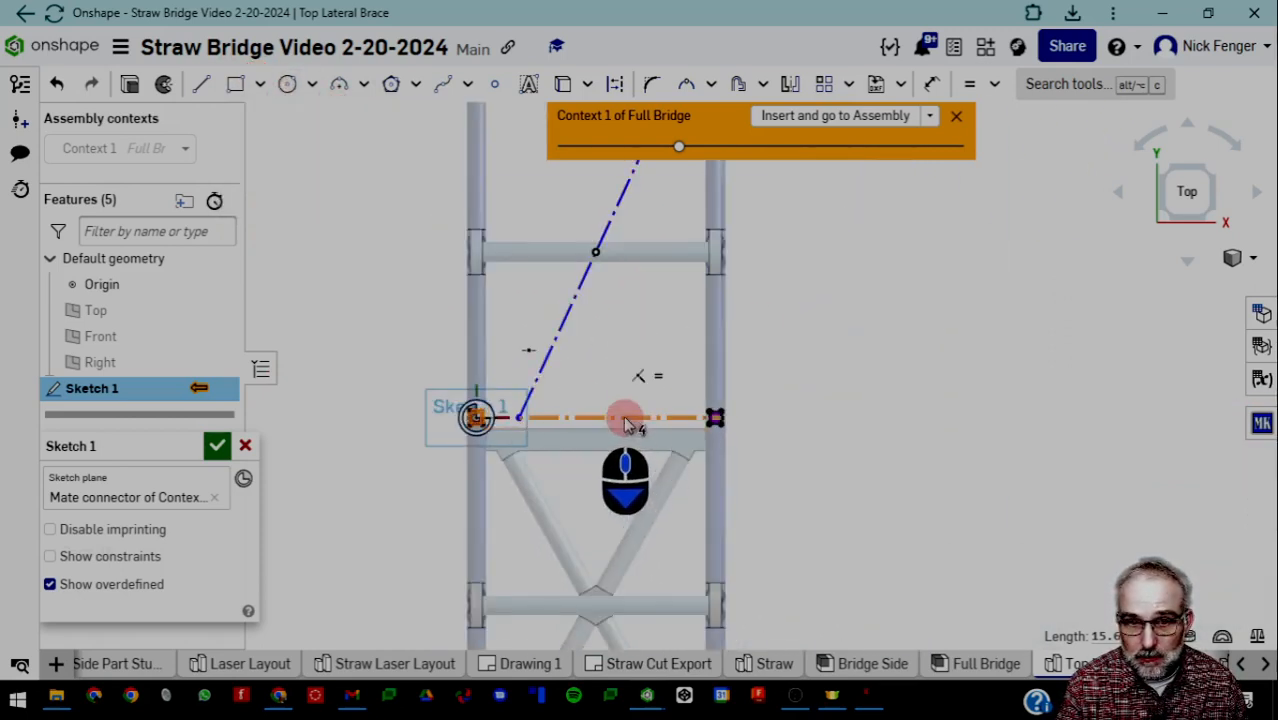
scroll(621, 418, "down", 2)
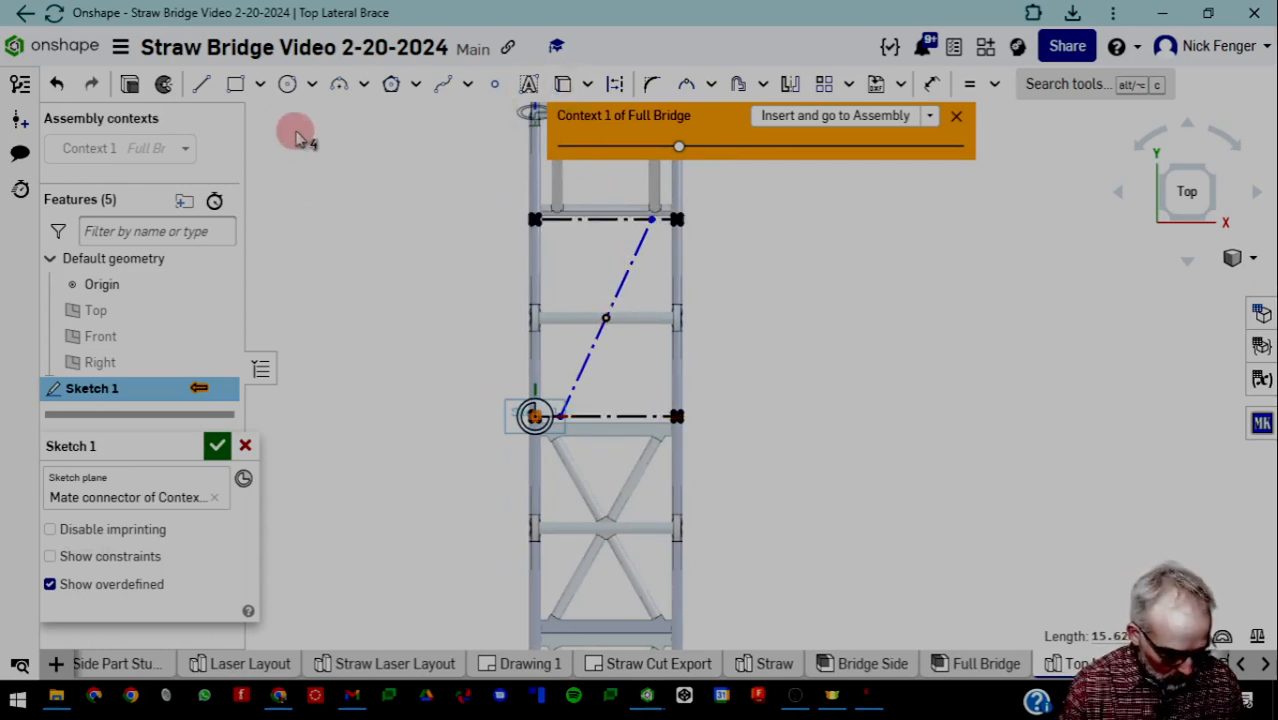
key("q")
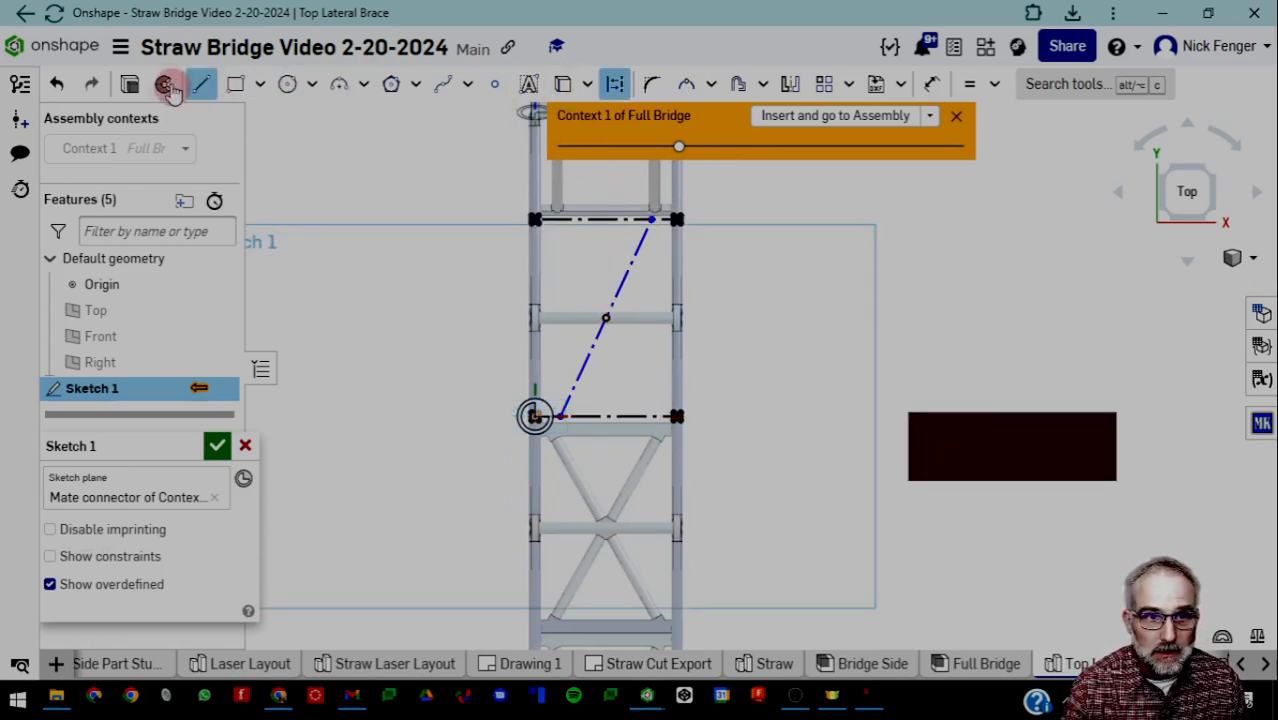
left_click(600, 293)
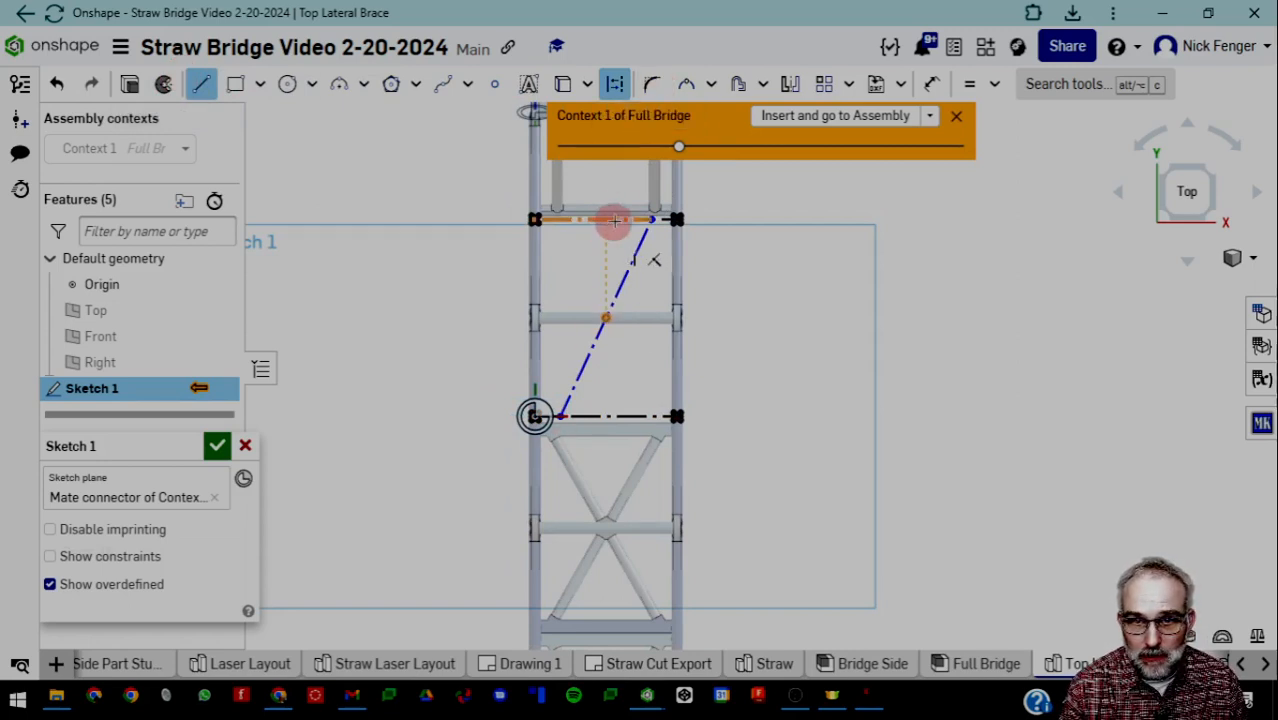
left_click(605, 284)
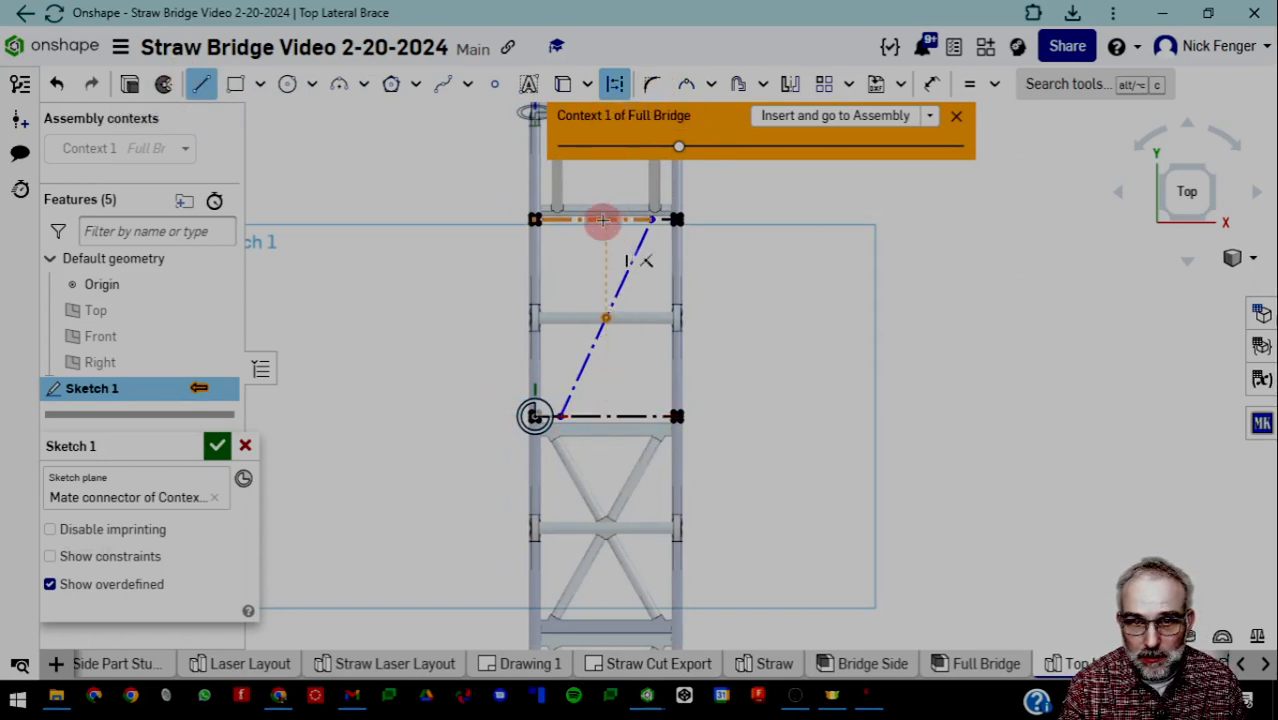
left_click(605, 426)
left_click(606, 316)
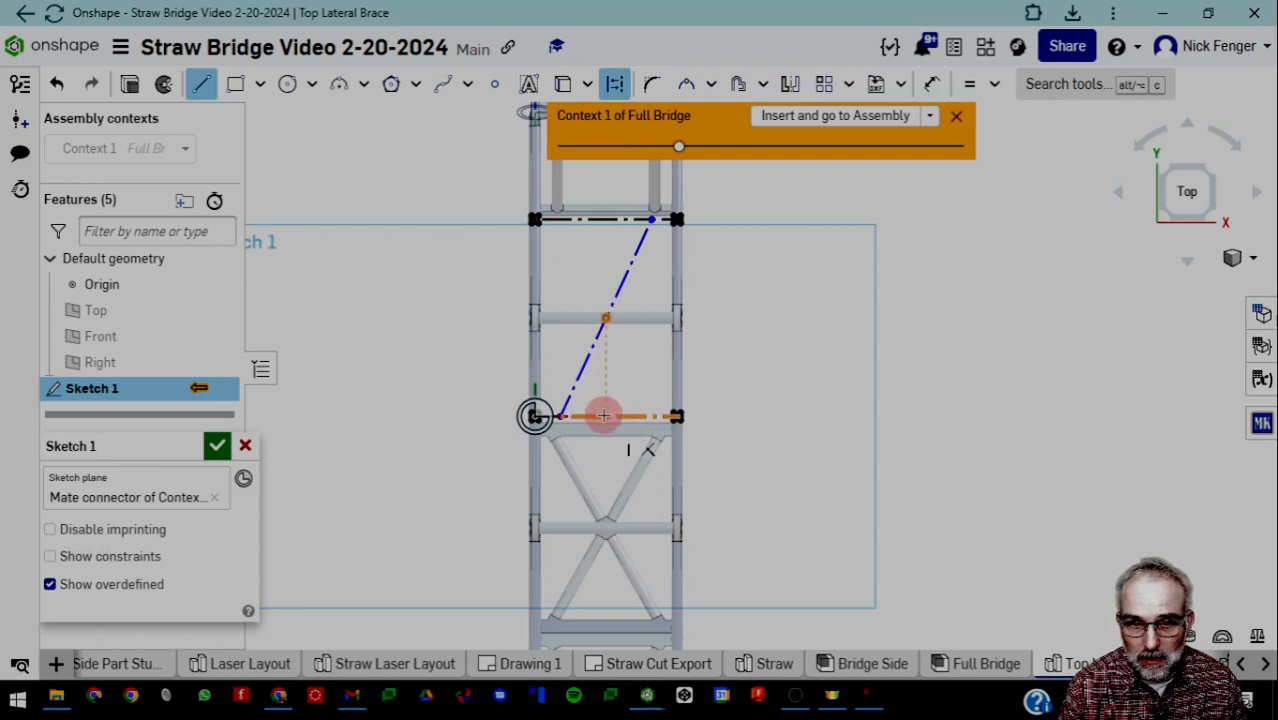
scroll(607, 416, "up", 3)
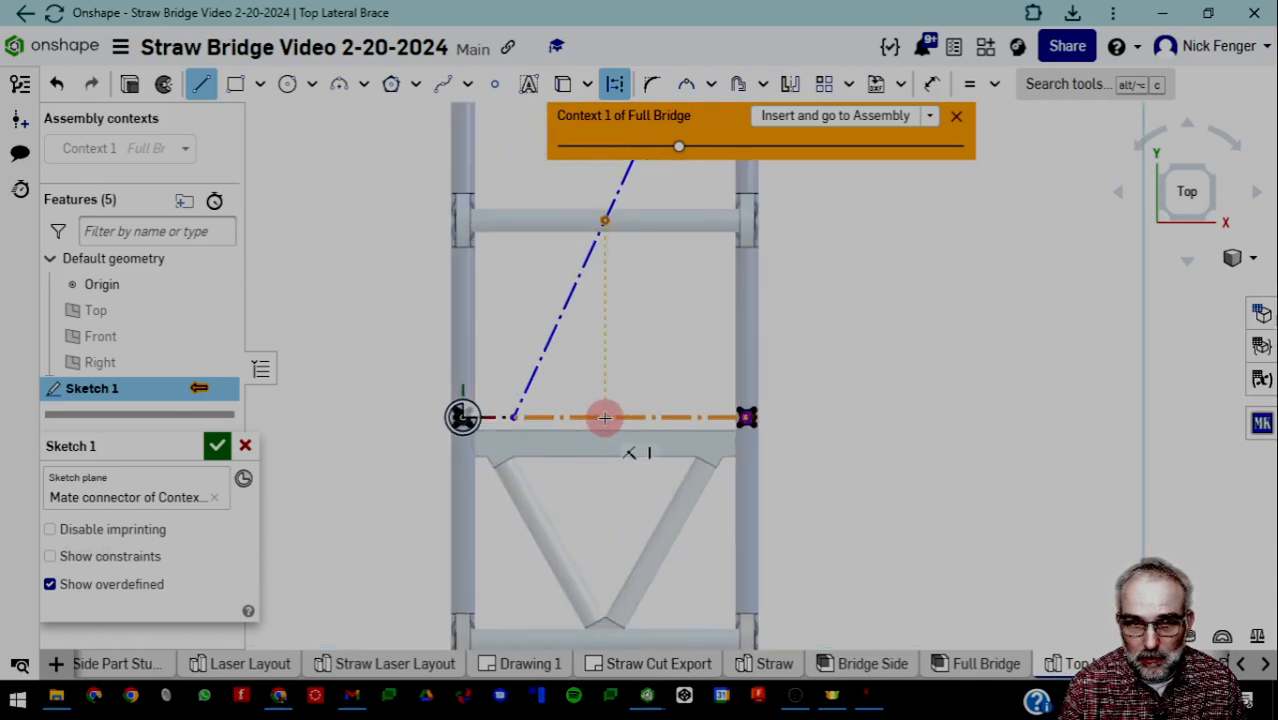
left_click(606, 418)
scroll(612, 297, "up", 2)
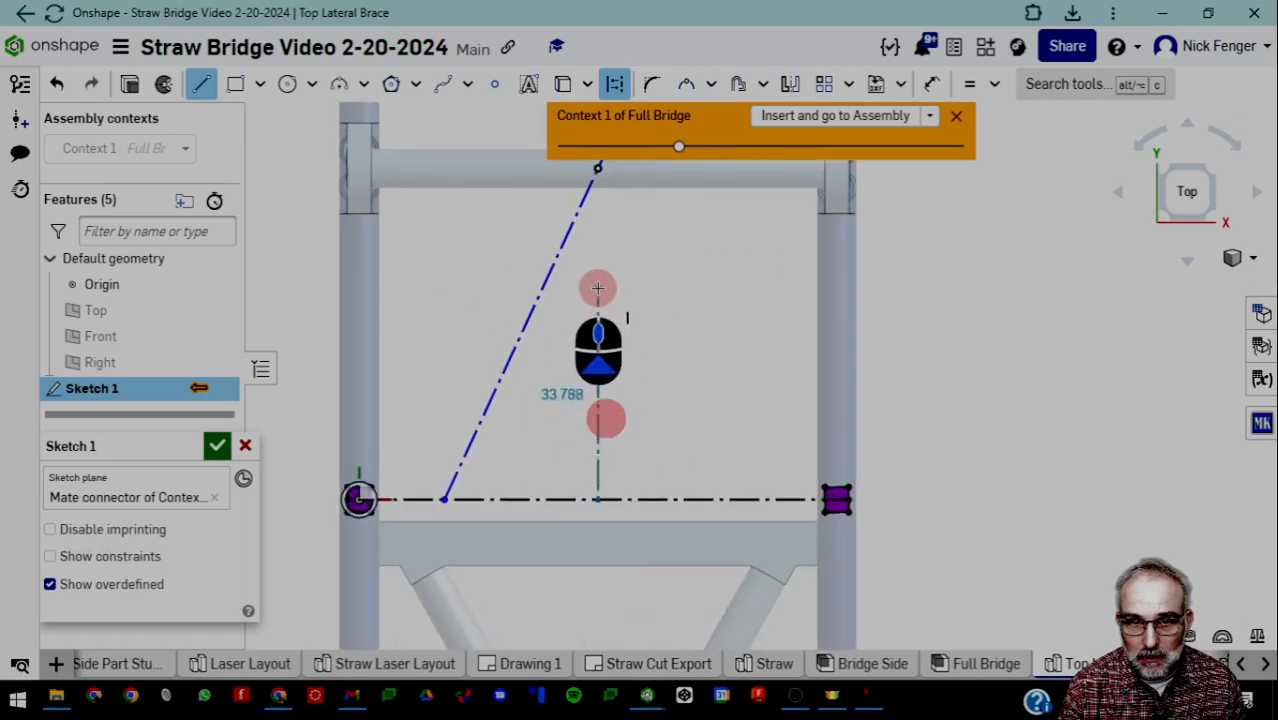
scroll(597, 288, "down", 2)
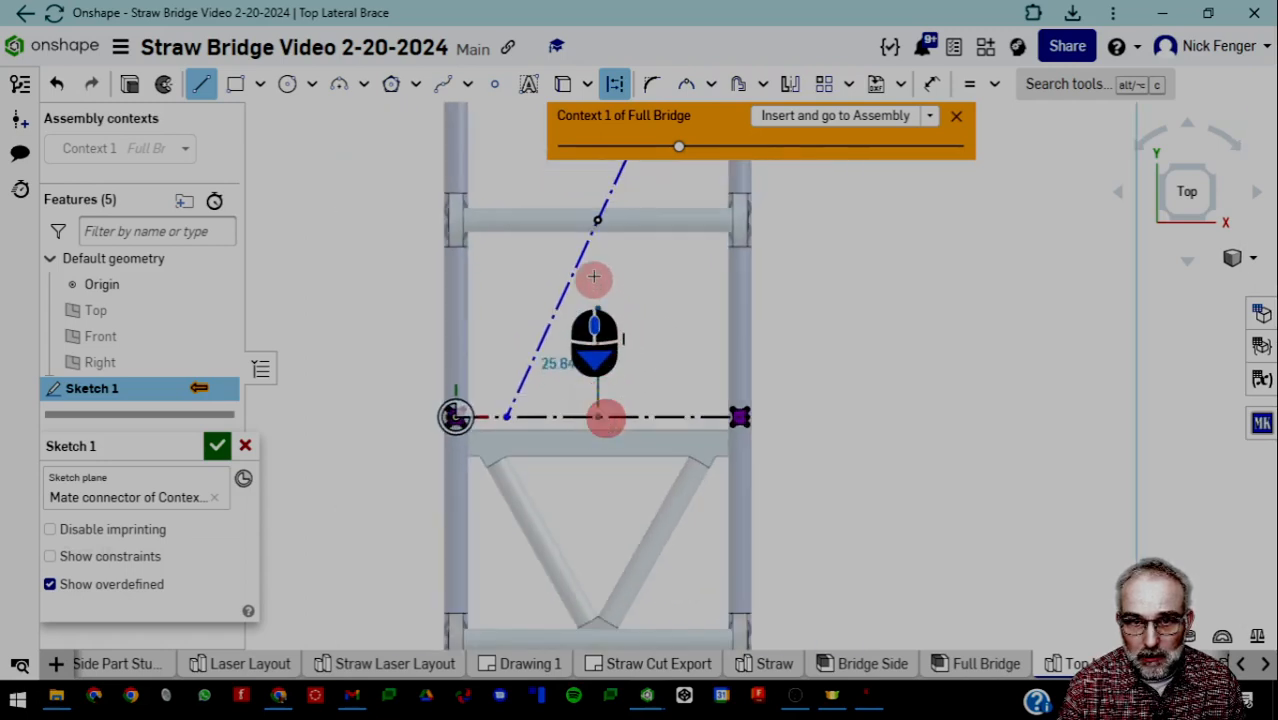
left_click(597, 219)
Draw a vertical construction line from the diagonal's midpoint to the portal-end horizontal line, and slide the diagonal's origin-side endpoint slightly inward
middle_click_drag(644, 282, 647, 410)
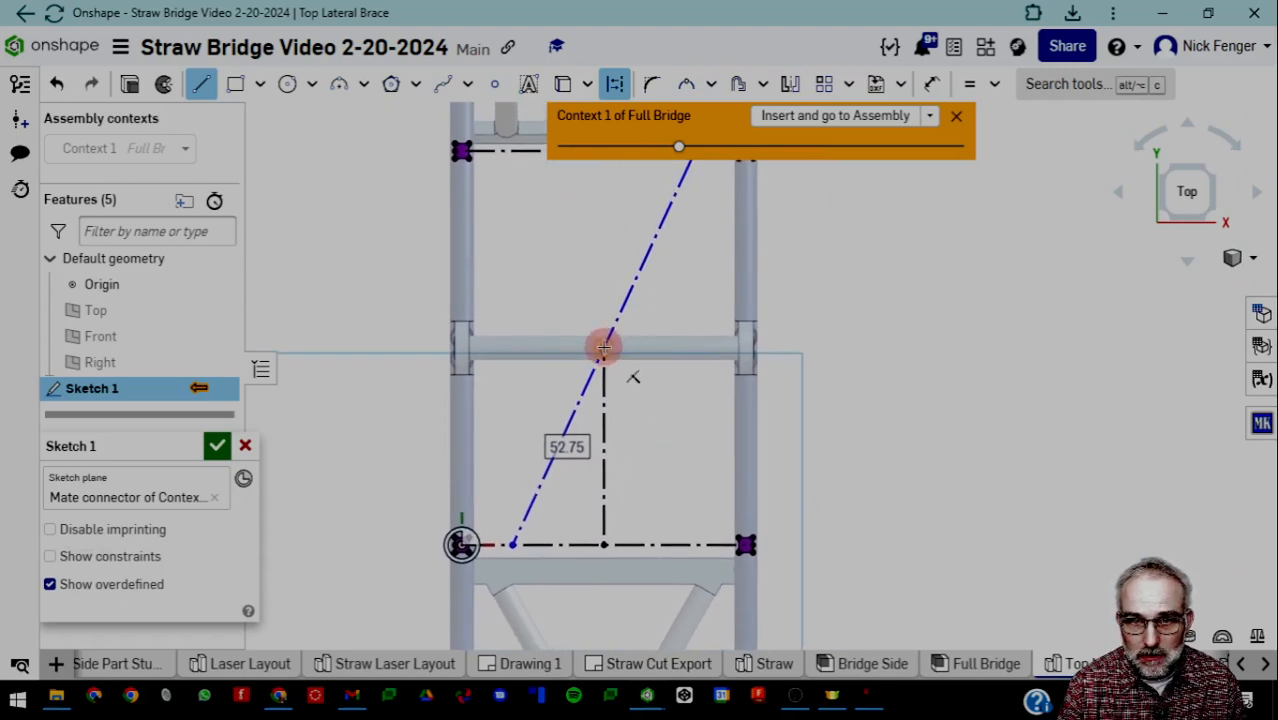
scroll(603, 346, "down", 1)
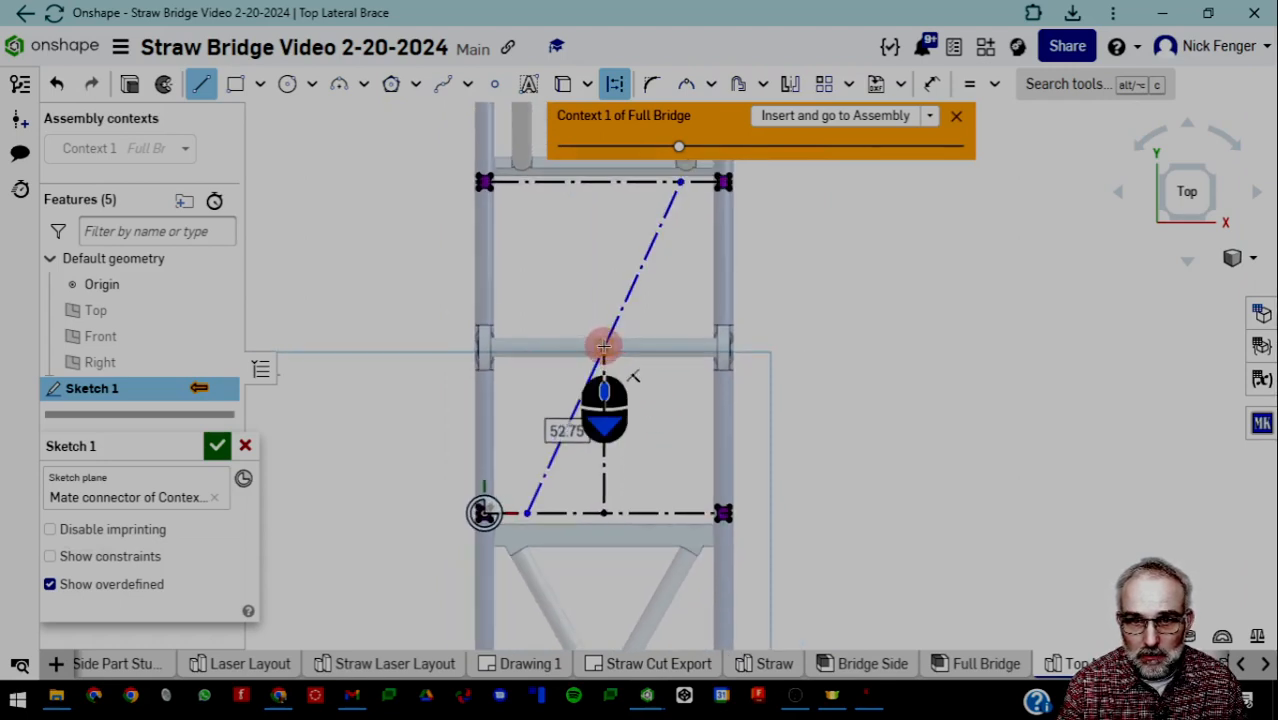
left_click_drag(603, 346, 607, 209)
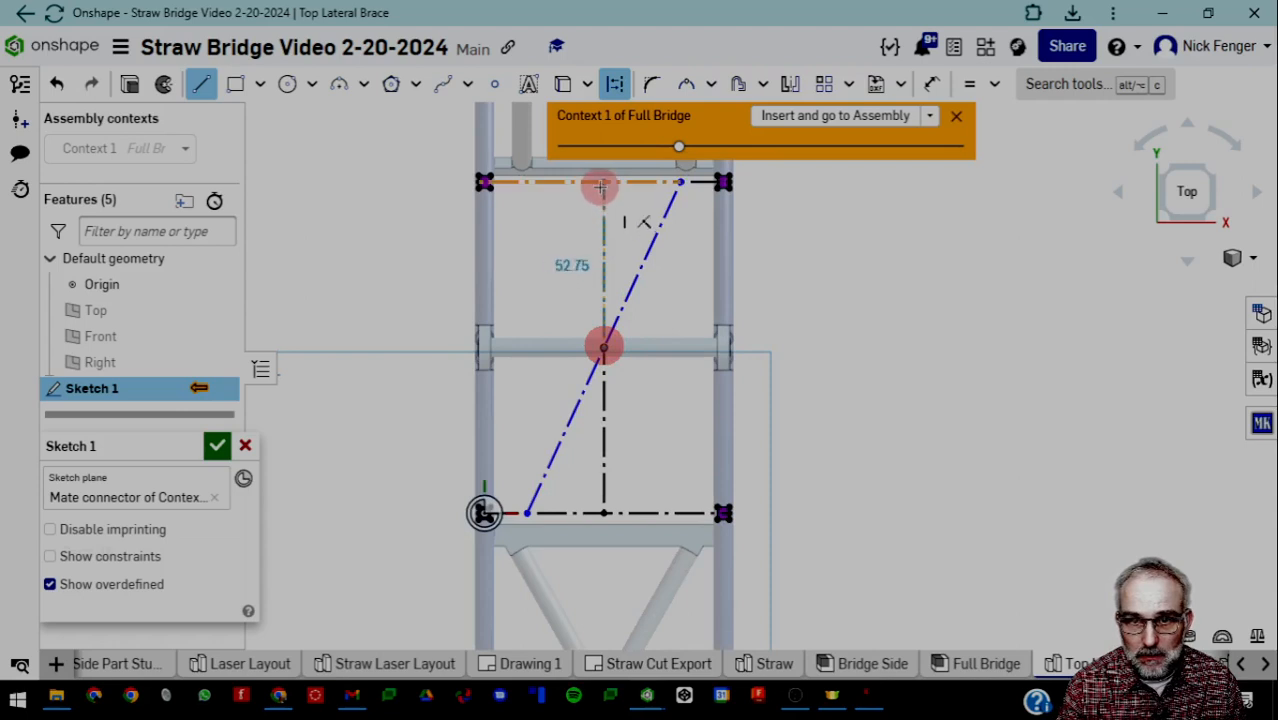
left_click(604, 183)
key("Escape")
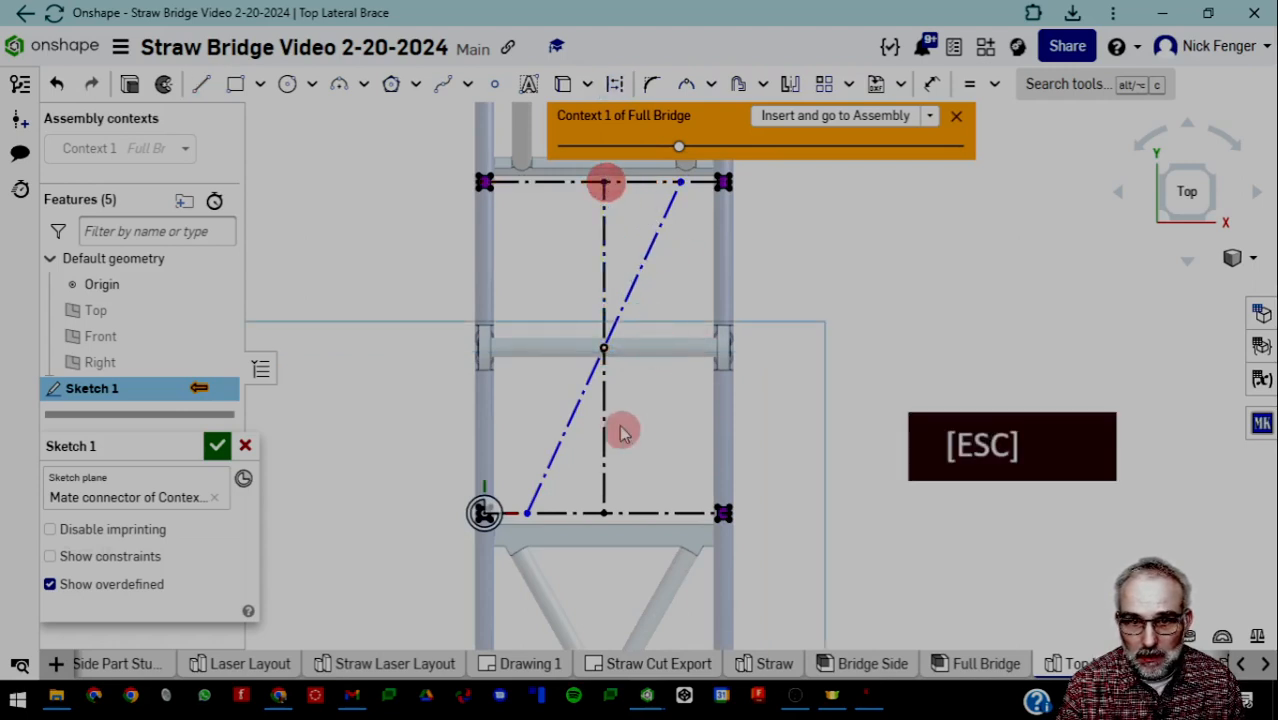
left_click_drag(603, 514, 538, 515)
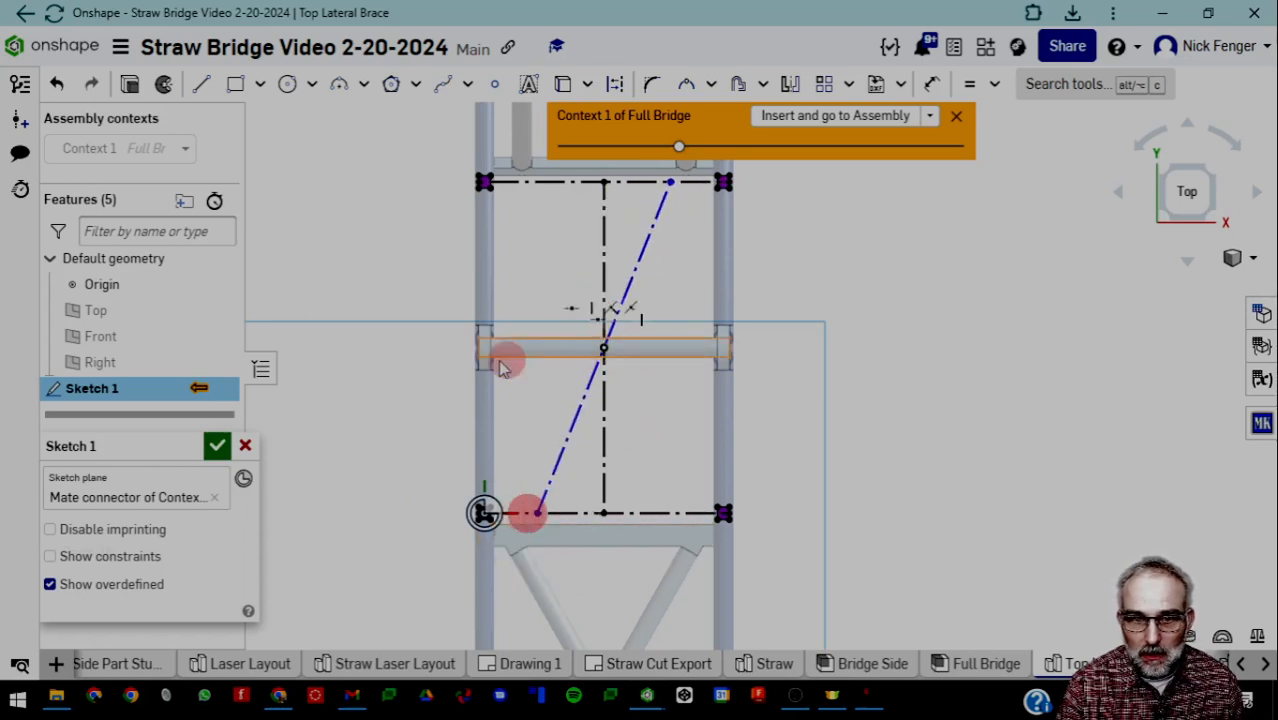
Draw a horizontal construction line about 78 mm long through the diagonal's midpoint, spanning both side members along the middle cross straw
left_click(617, 86)
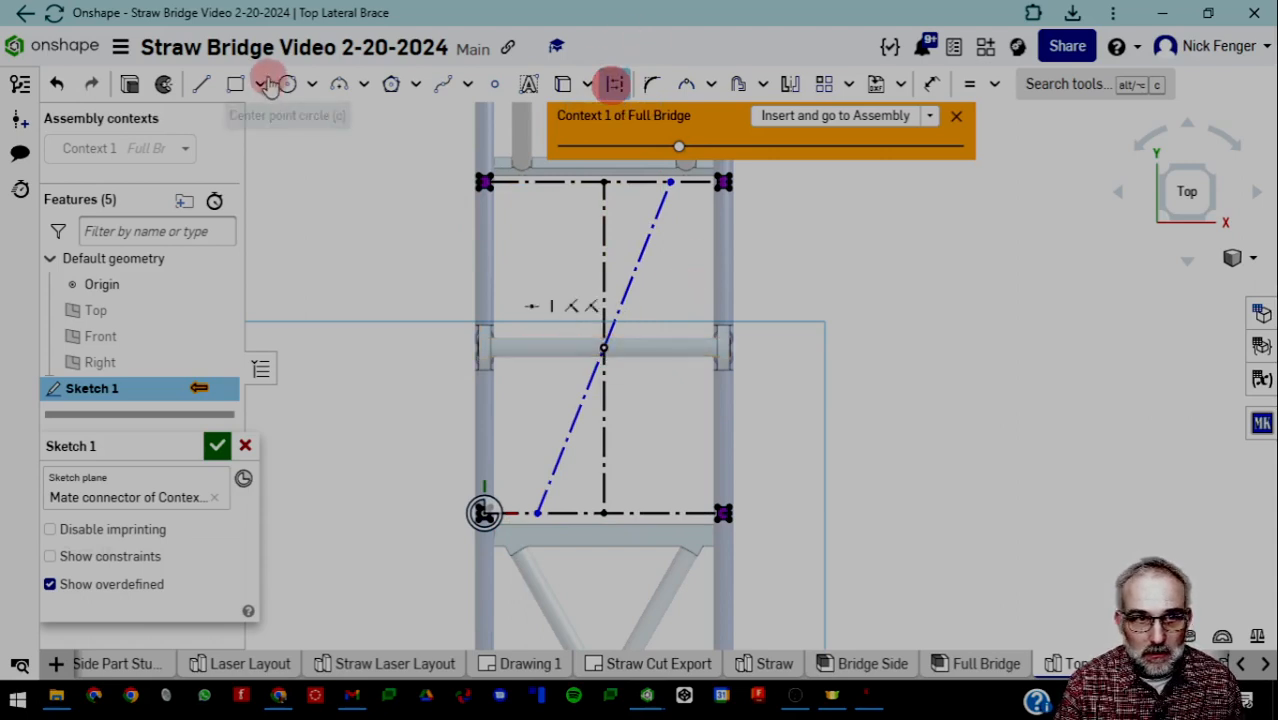
left_click(200, 84)
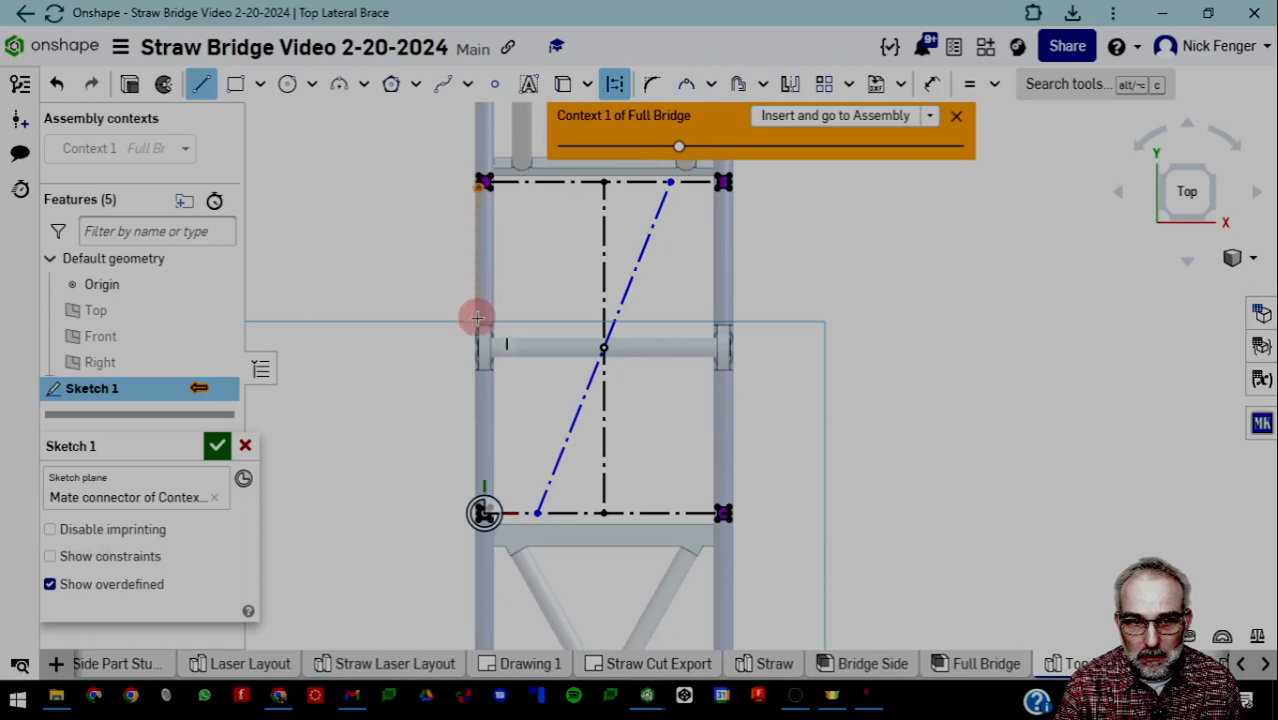
scroll(481, 354, "down", 4)
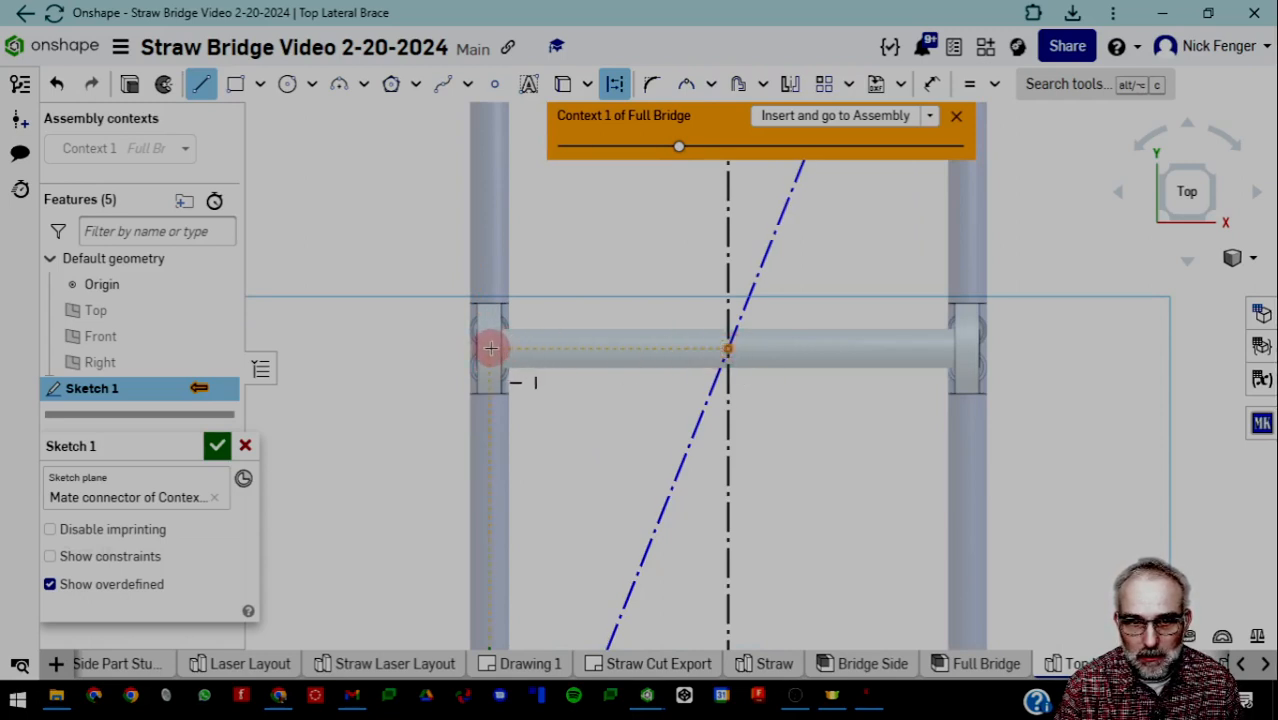
mouse_move(489, 349)
left_mouse_down()
mouse_move(953, 347)
mouse_move(970, 371)
mouse_move(956, 437)
mouse_move(956, 528)
mouse_move(968, 540)
mouse_move(961, 399)
mouse_move(898, 403)
mouse_move(967, 400)
left_mouse_up()
scroll(970, 371, "down", 5)
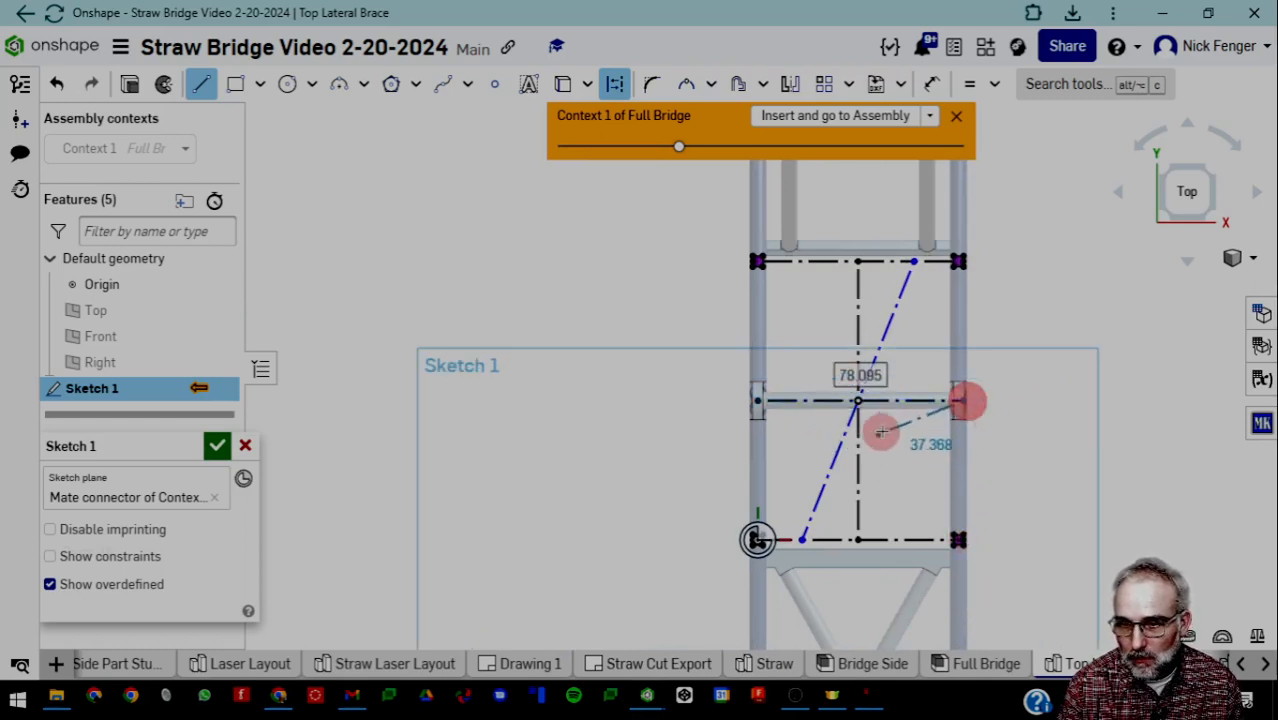
key("Escape")
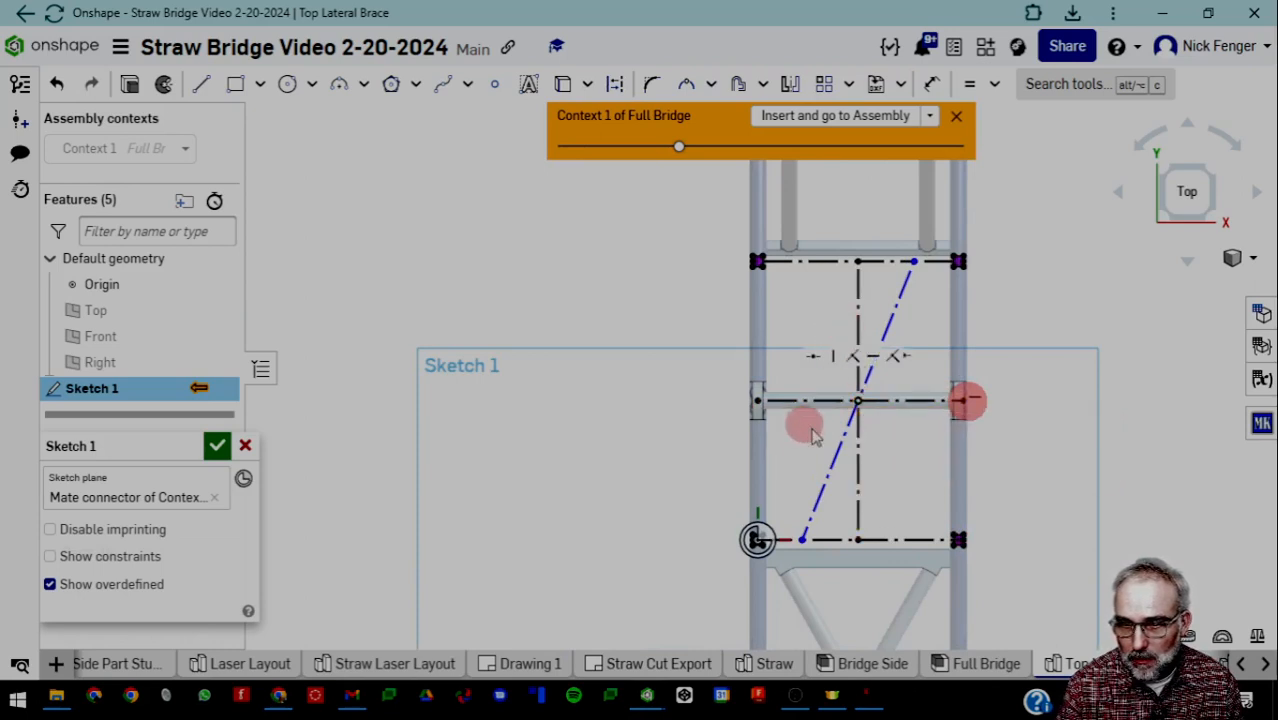
left_click(862, 418)
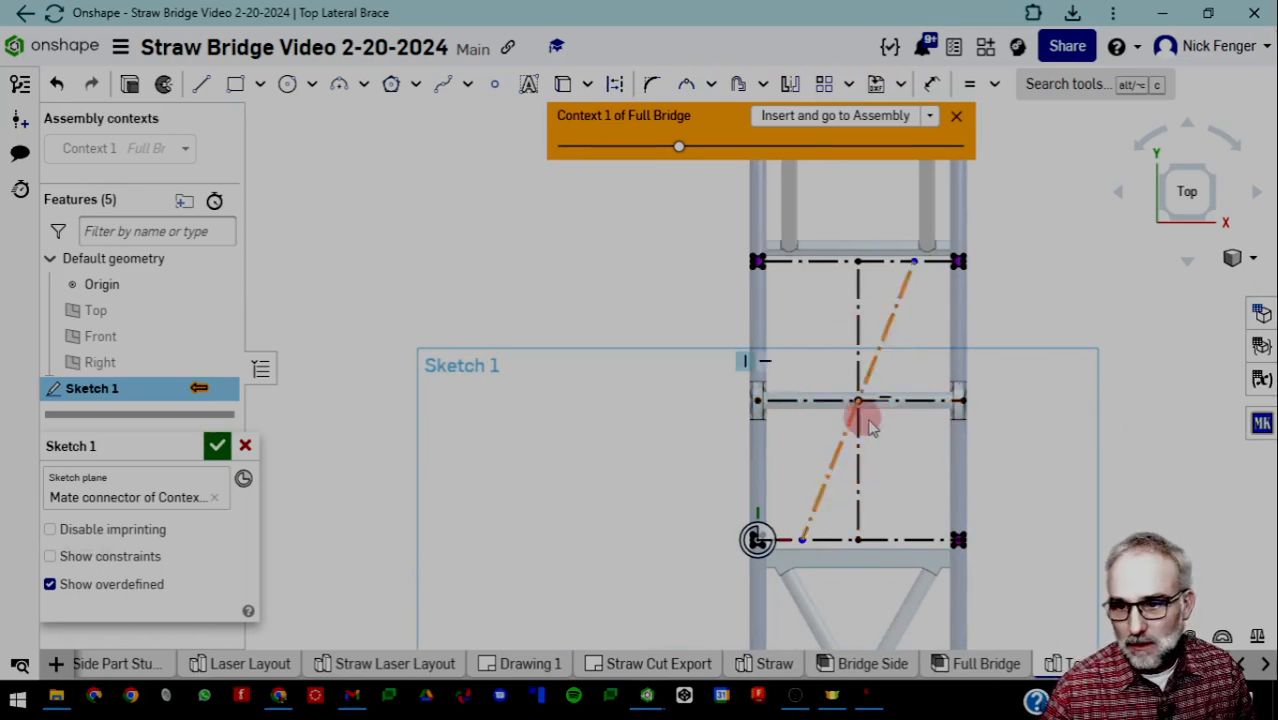
Draw a centre-point rectangle about 43 mm wide, centred on the origin-end horizontal construction line and reaching the origin slot's inner edge
left_click(789, 452)
middle_click_drag(789, 452, 673, 414)
scroll(653, 466, "up", 5)
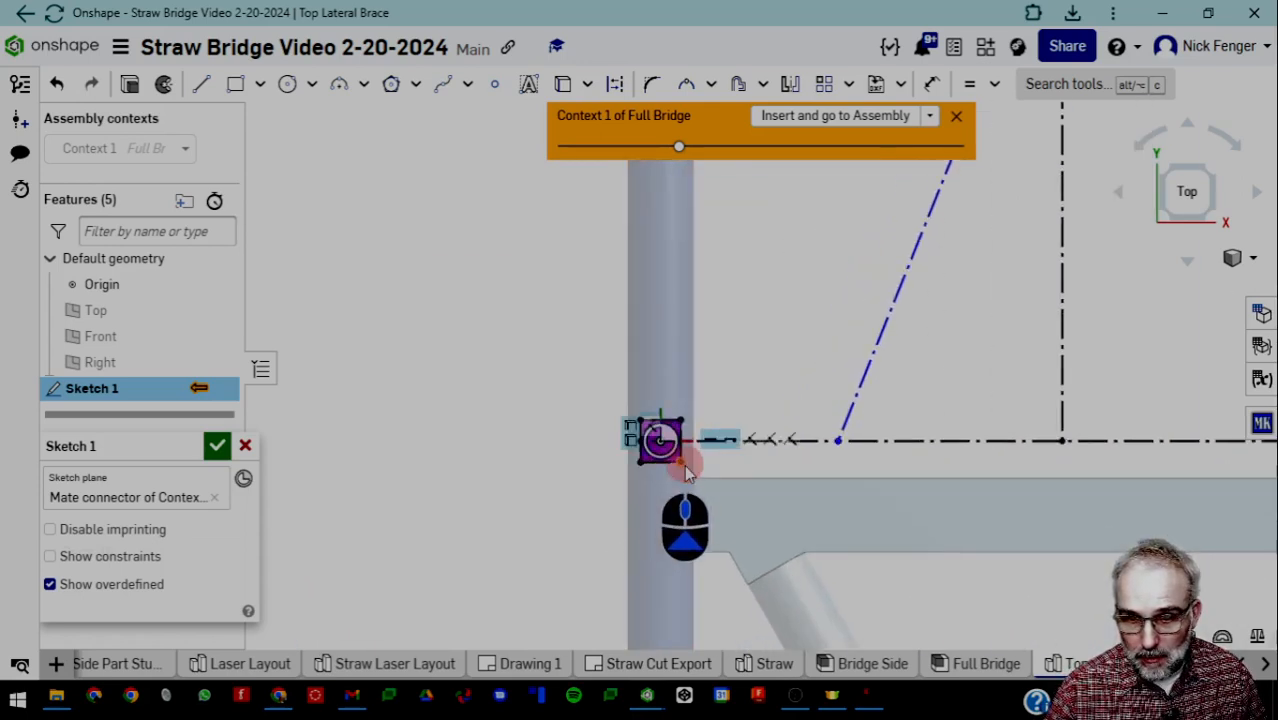
scroll(690, 435, "down", 3)
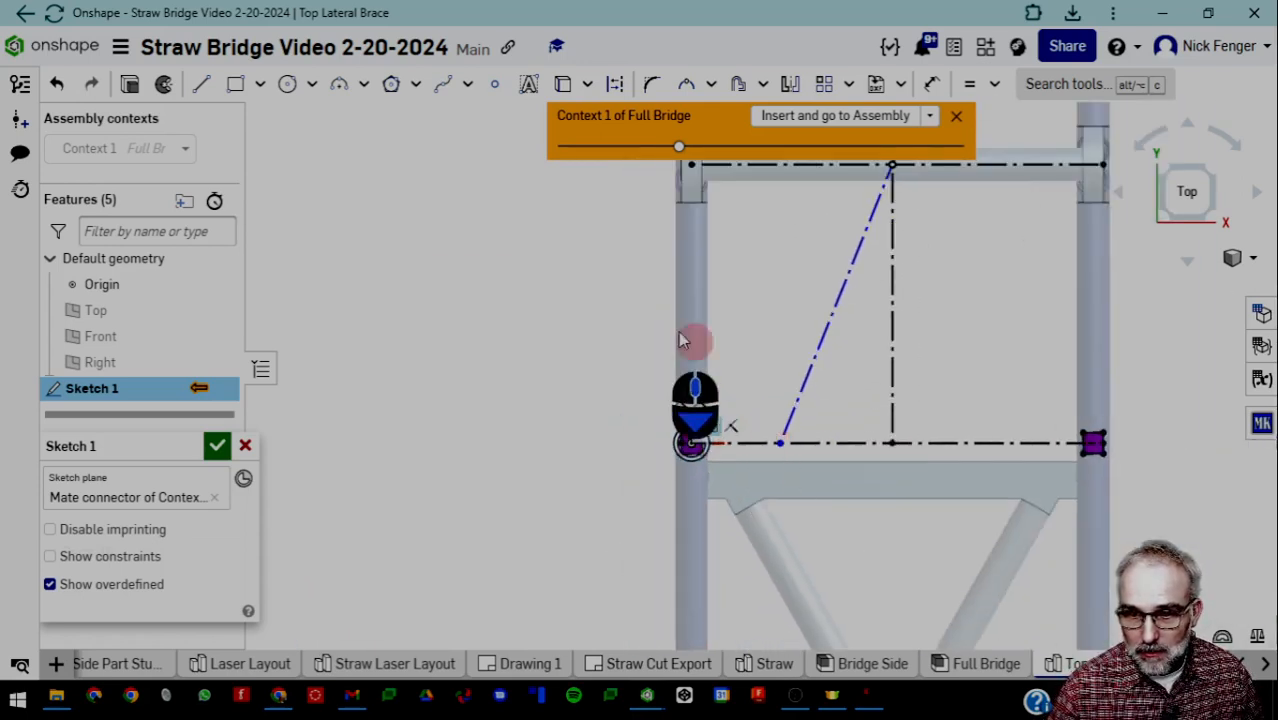
left_click(259, 84)
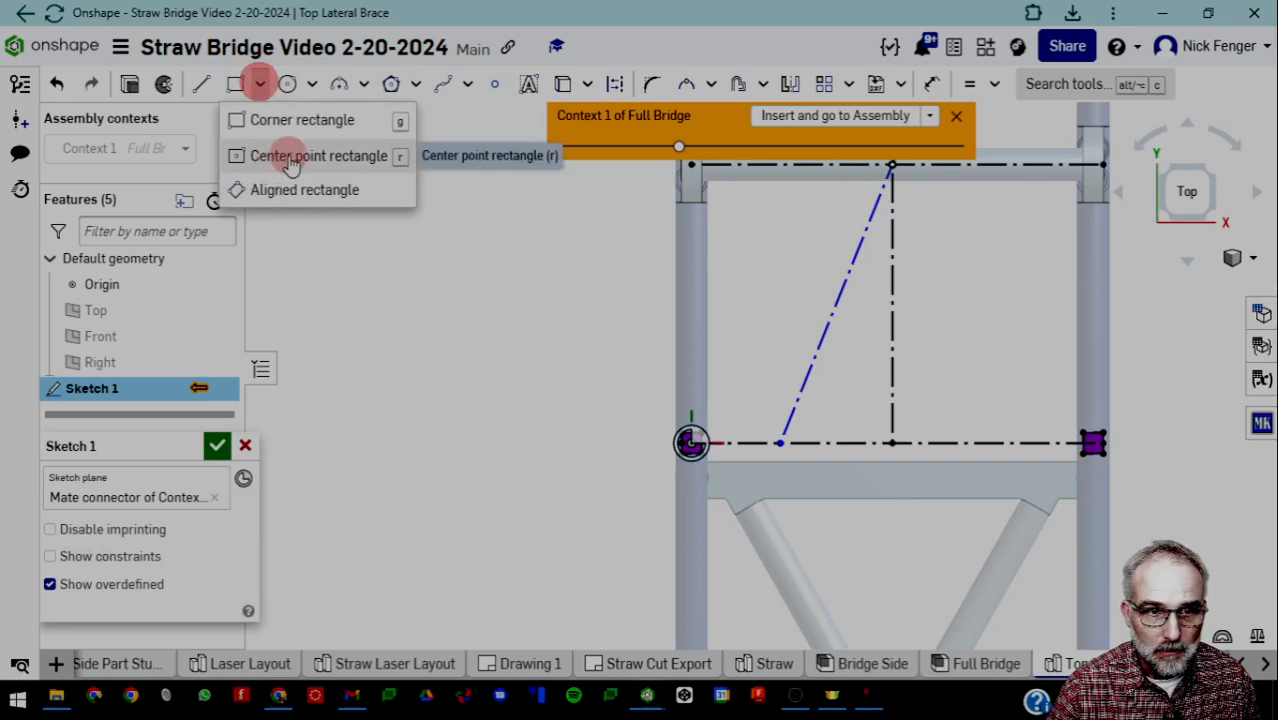
left_click(290, 155)
scroll(773, 448, "up", 3)
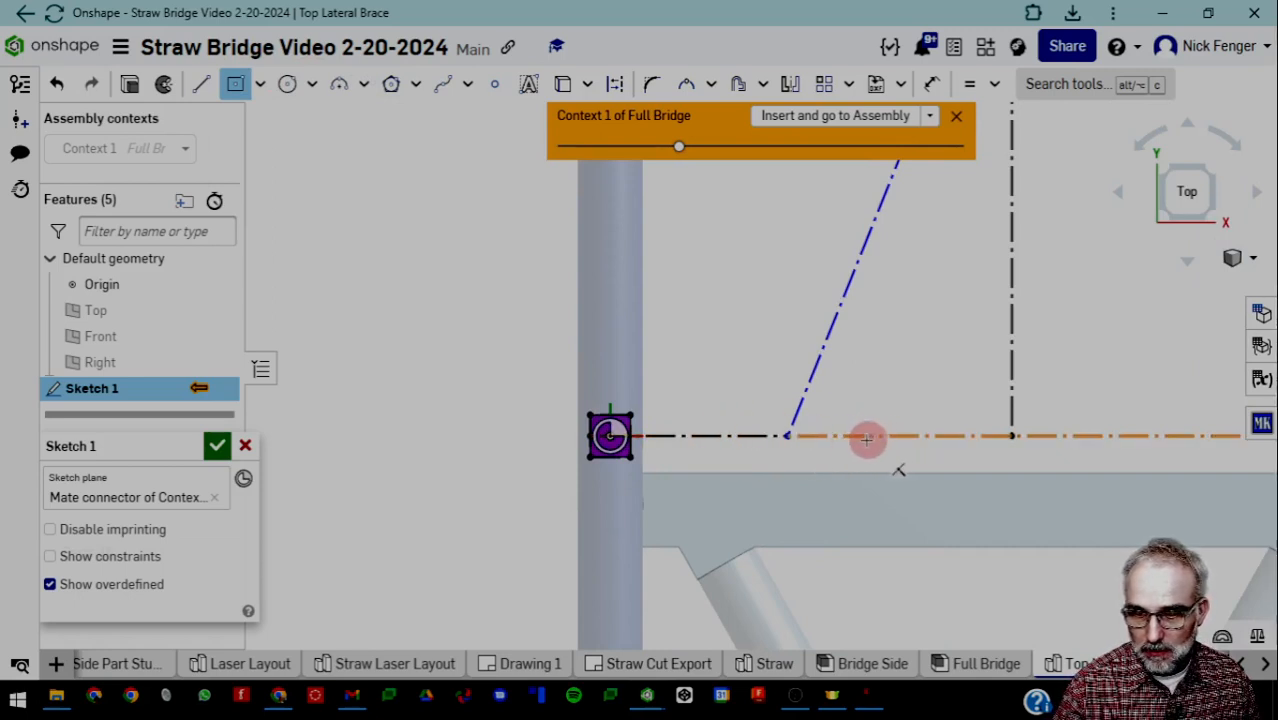
left_click_drag(858, 435, 629, 481)
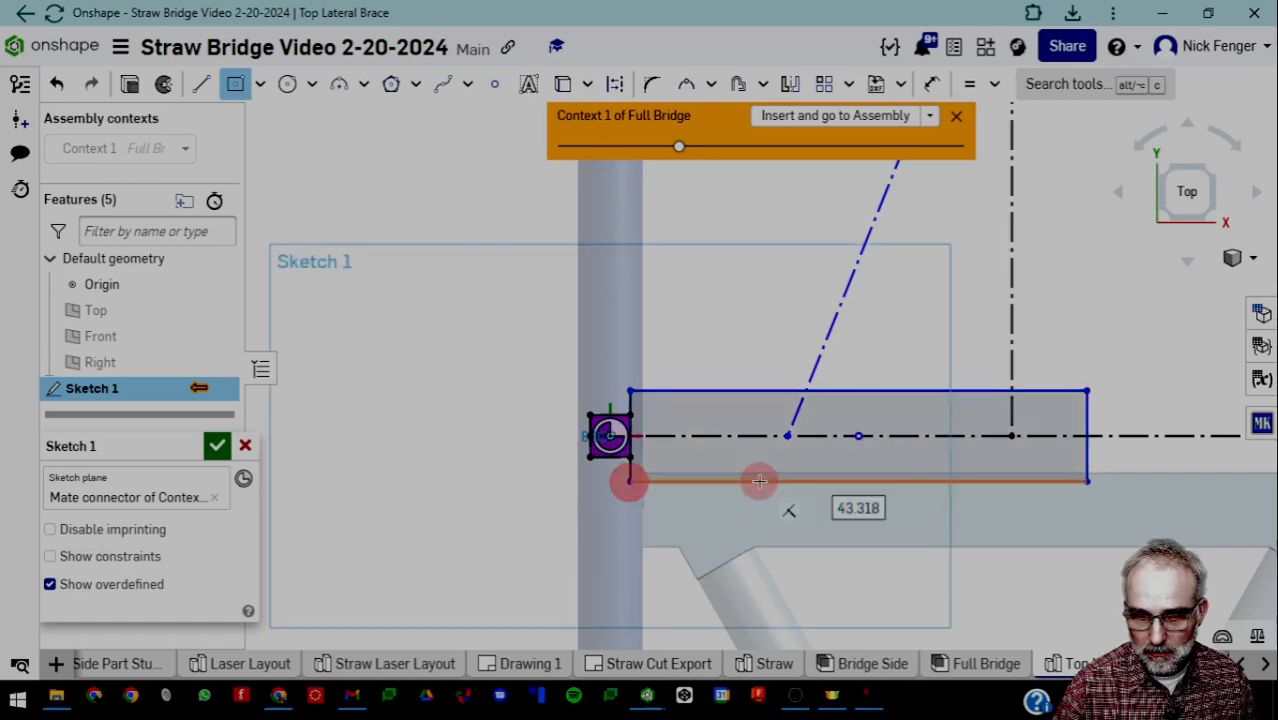
left_click(1079, 481)
key("Escape")
Snap the rectangle's inner end to the vertical centreline and narrow it to about 5.9 mm high, clear of the neighbouring brace
left_click(1086, 392)
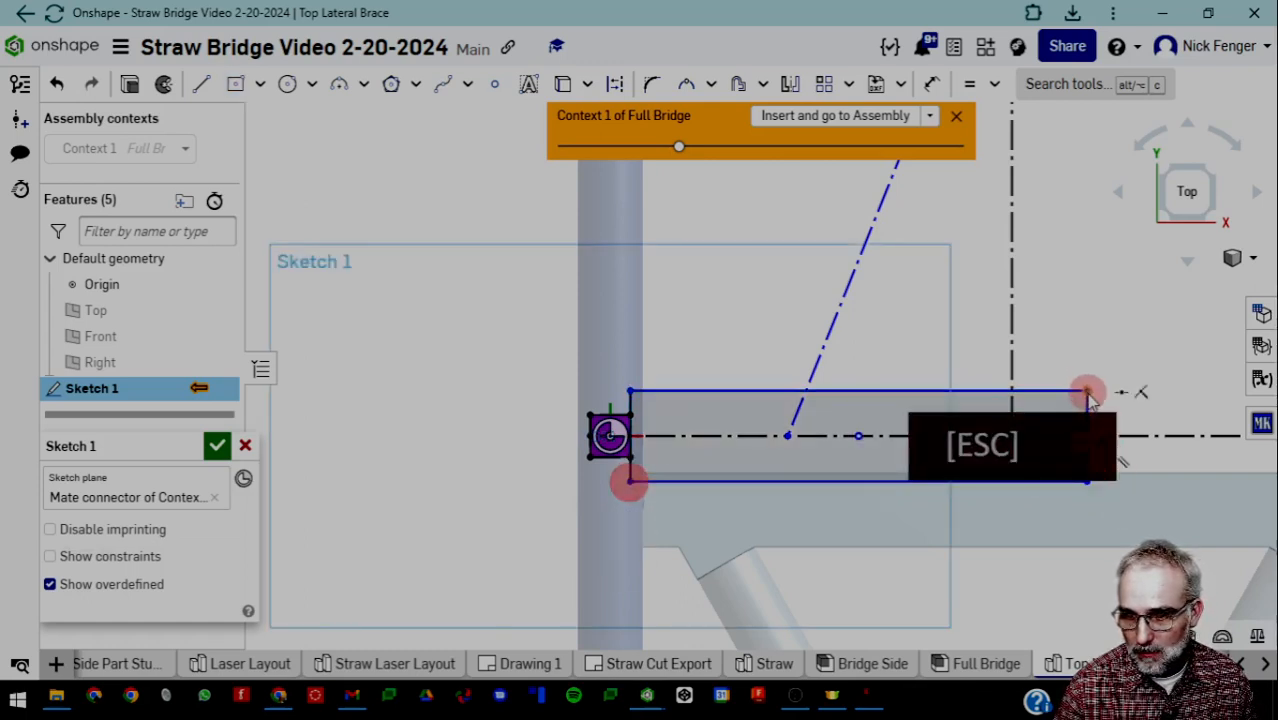
left_click_drag(1082, 395, 1011, 393)
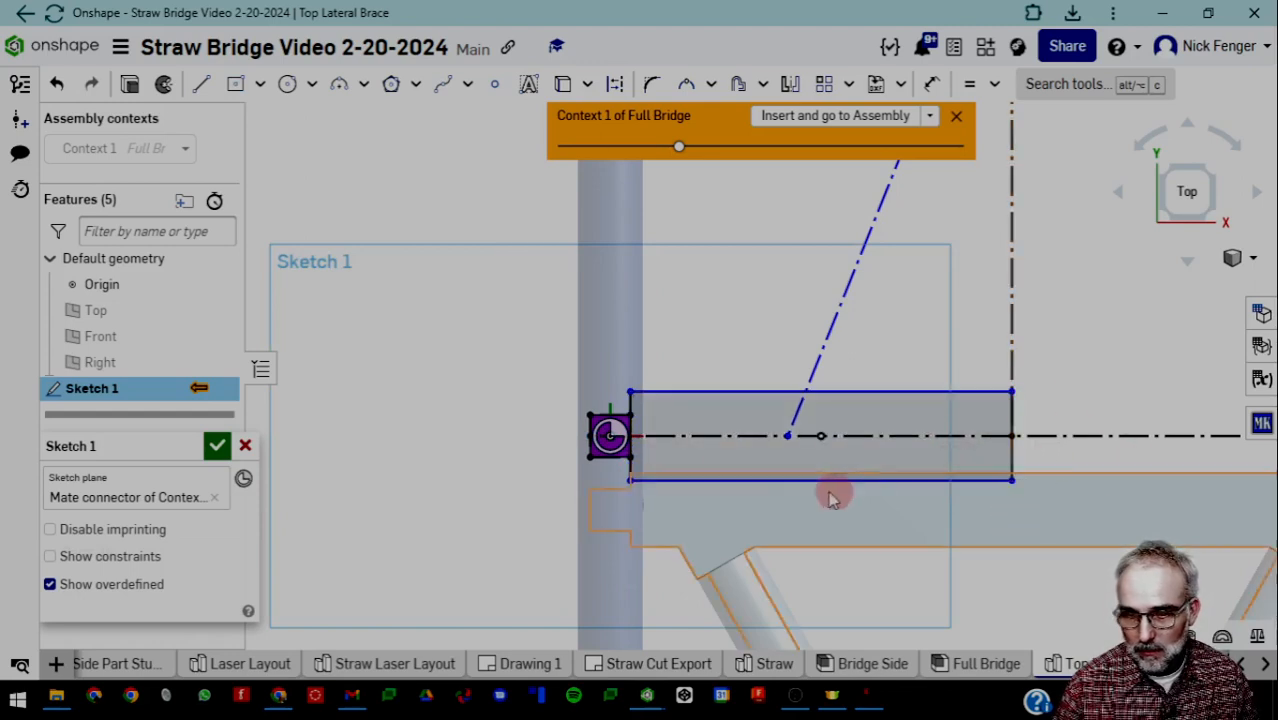
left_click_drag(628, 479, 629, 479)
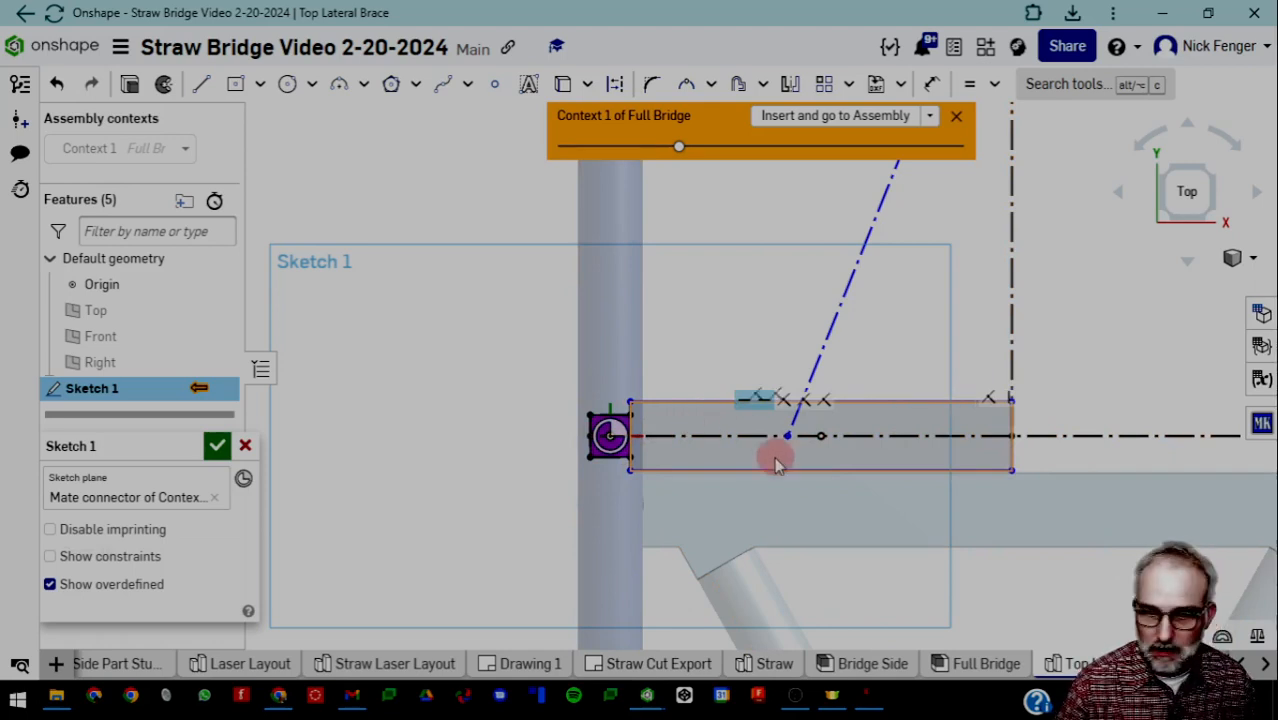
scroll(892, 464, "down", 3)
scroll(792, 460, "up", 3)
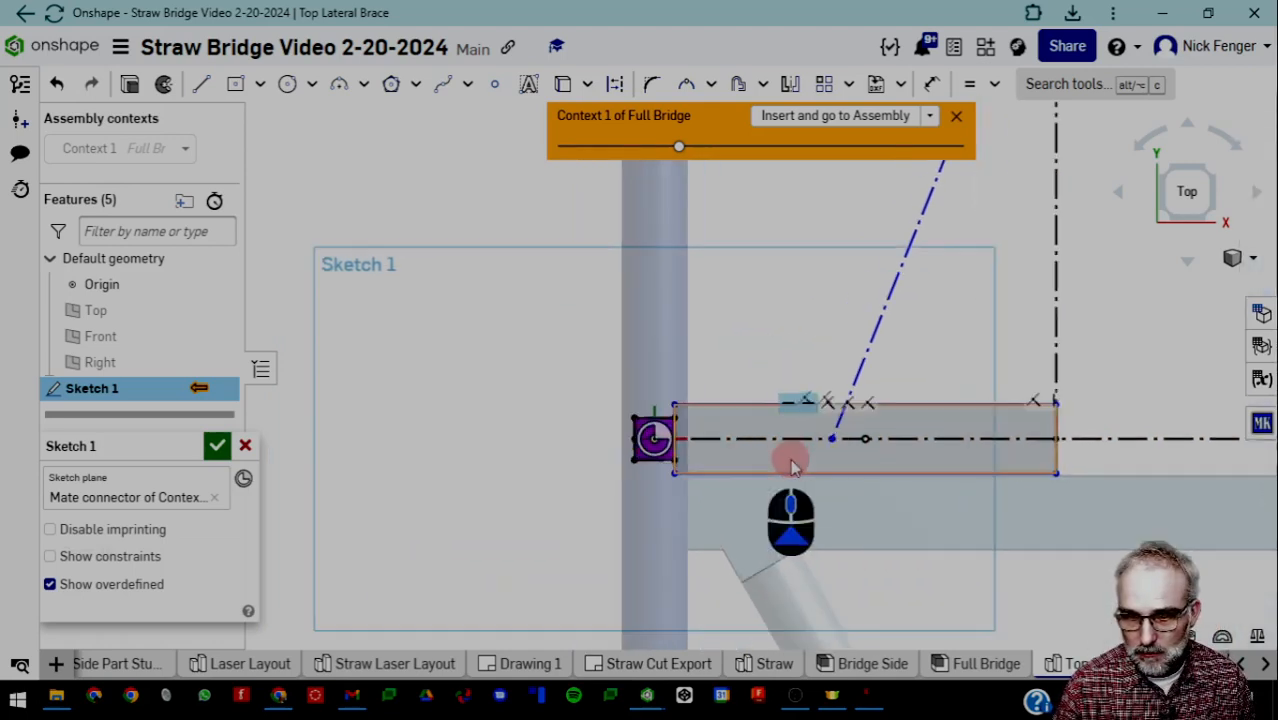
scroll(960, 486, "up", 3)
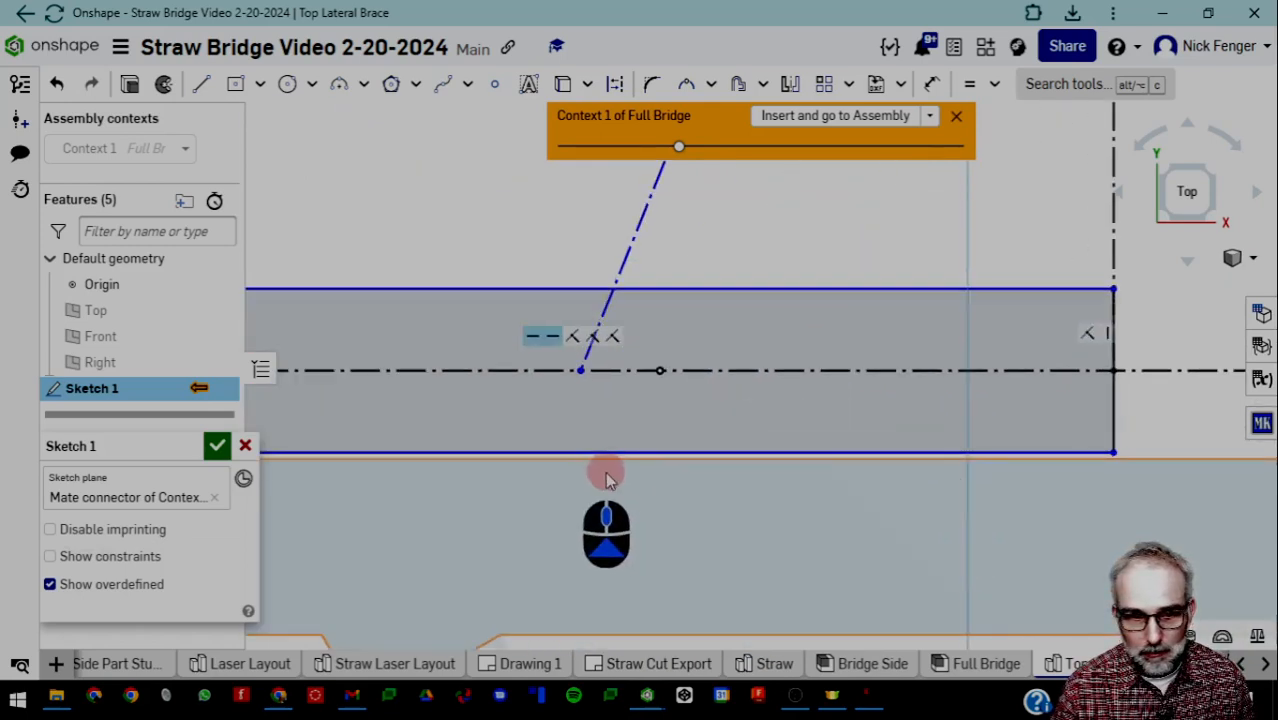
scroll(538, 480, "down", 2)
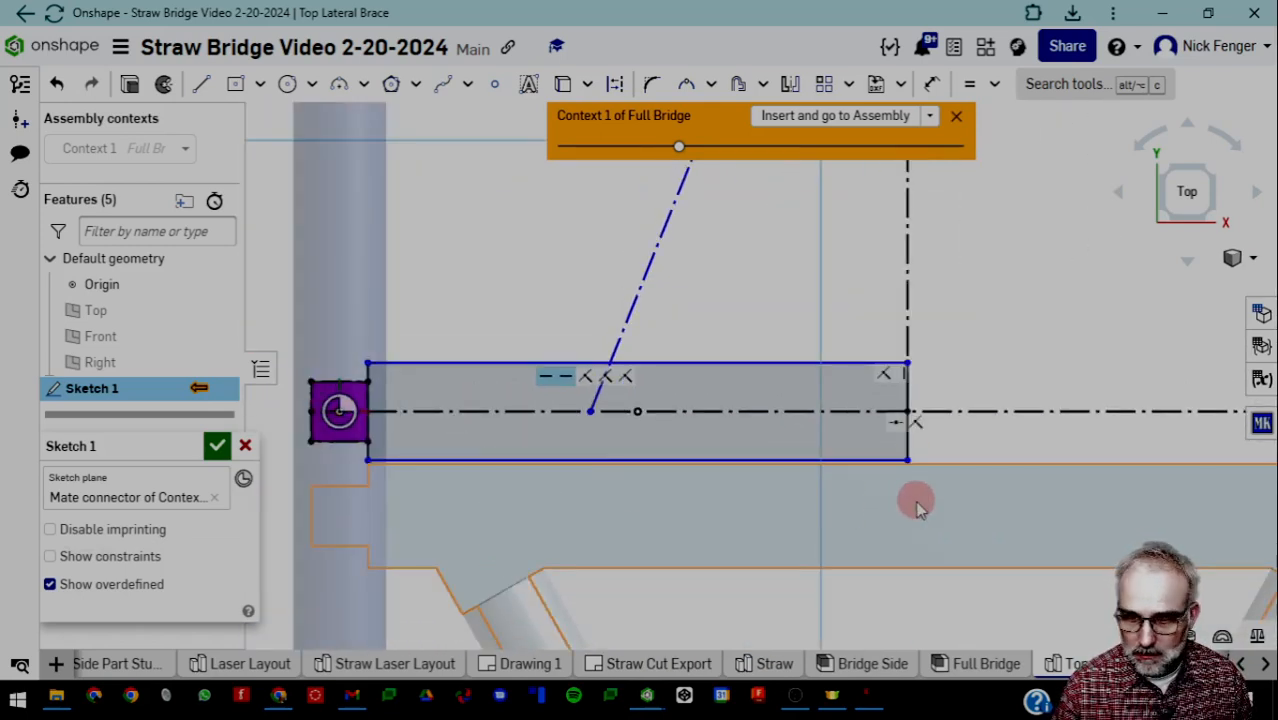
right_click_drag(910, 512, 855, 528)
key("n")
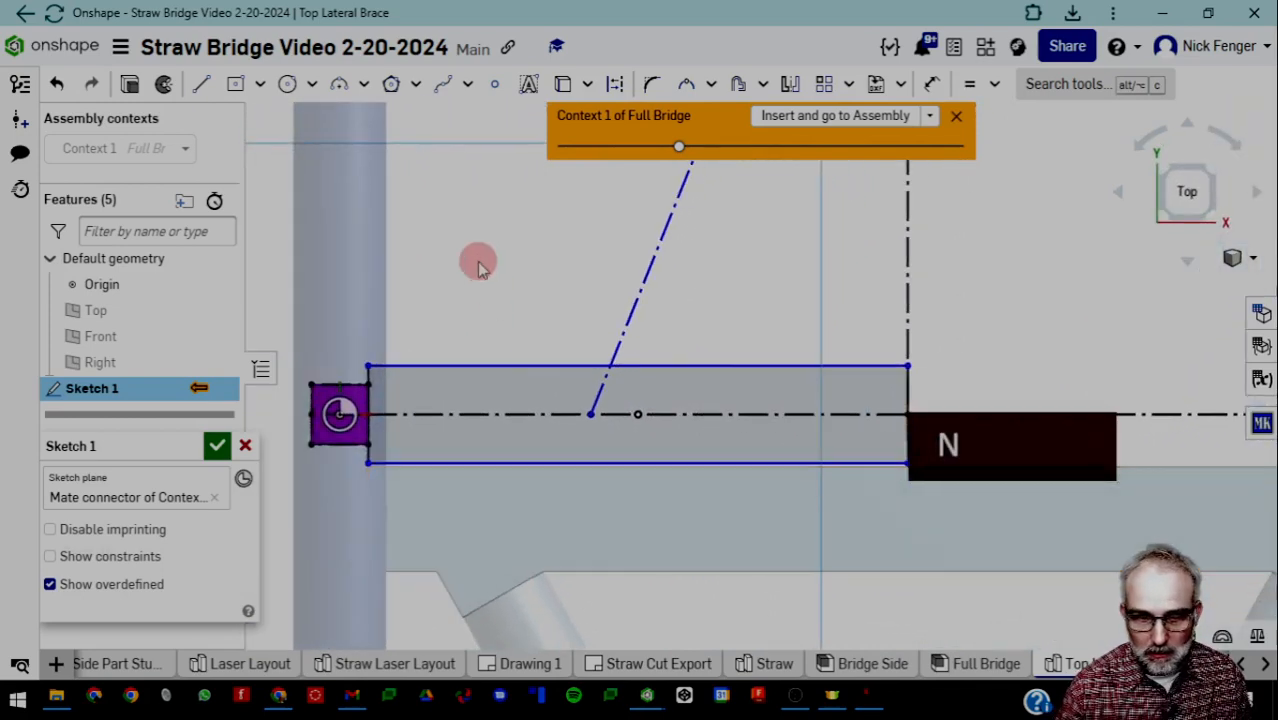
left_click_drag(574, 368, 575, 372)
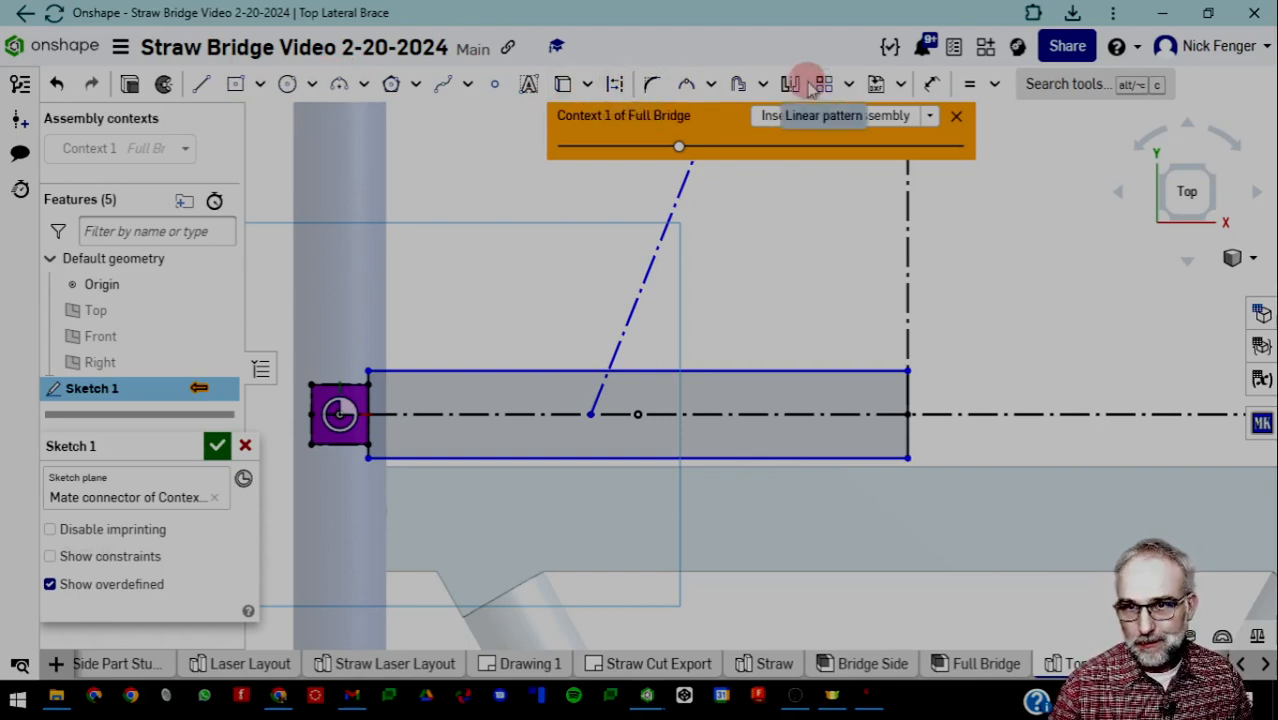
Dimension the rectangle's height between its two long edges as #straw_outer_diameter
left_click(928, 83)
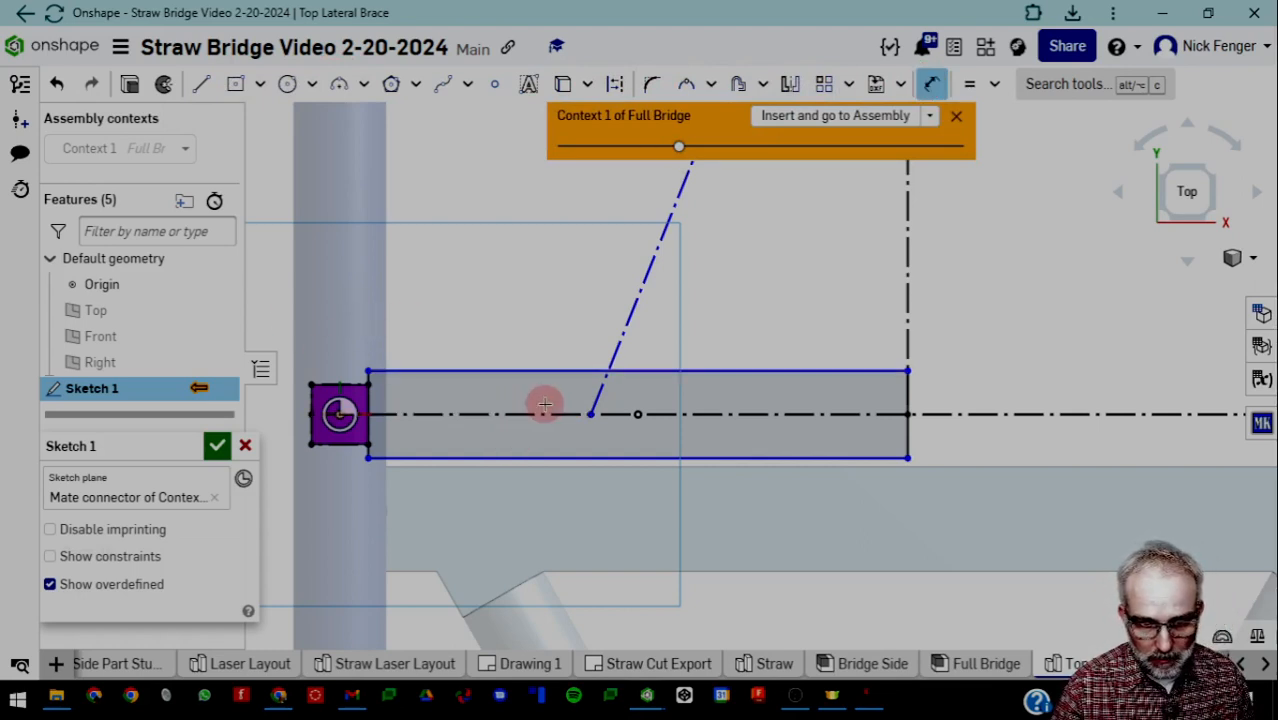
left_click(508, 457)
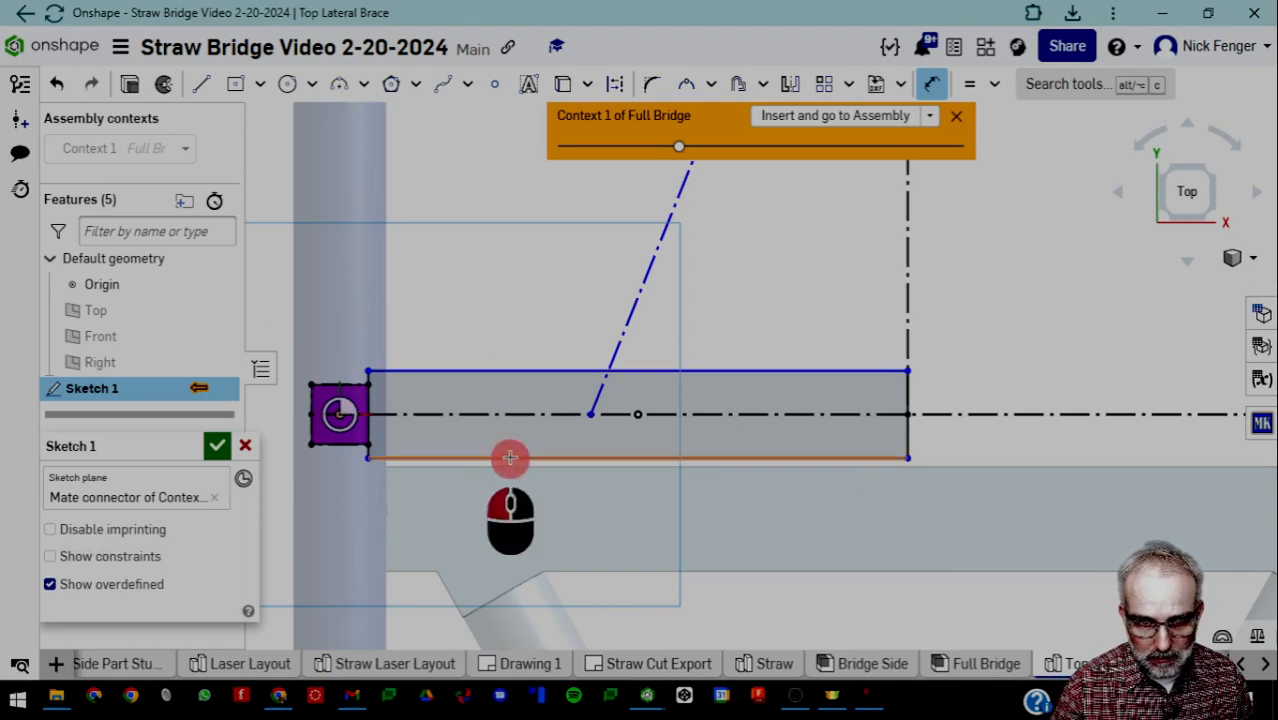
left_click(513, 370)
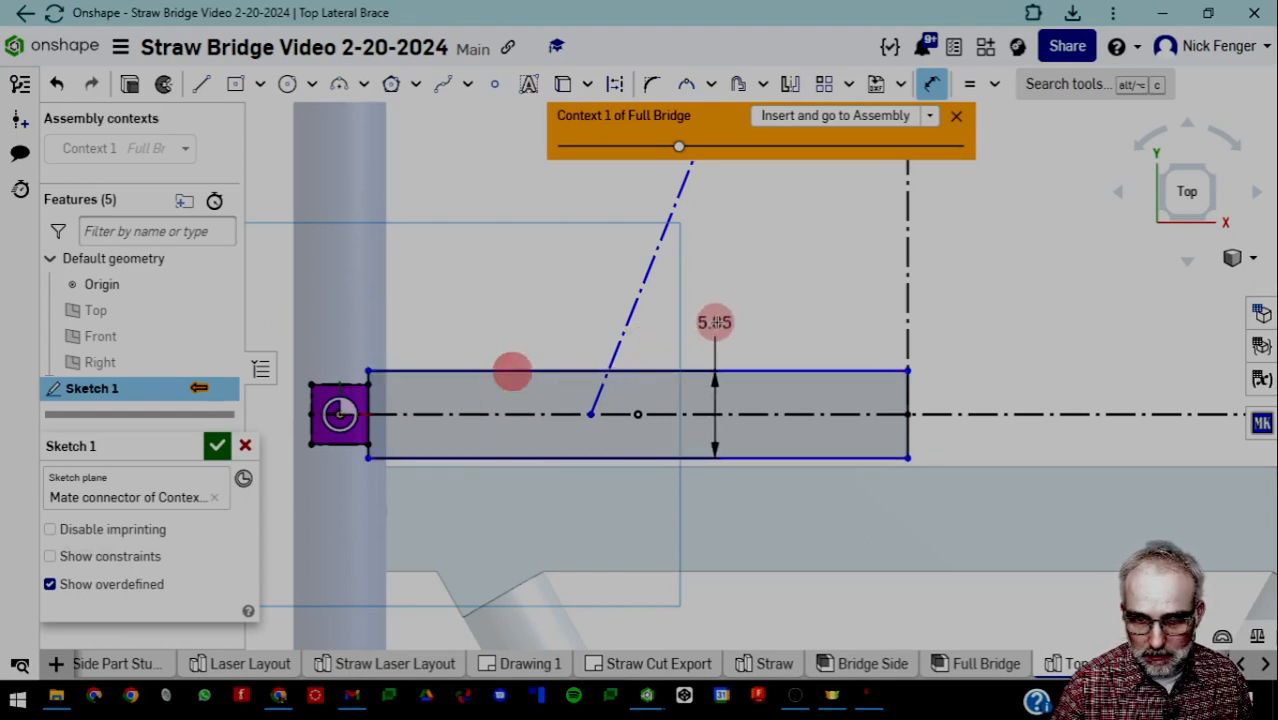
left_click(721, 321)
type("#ou")
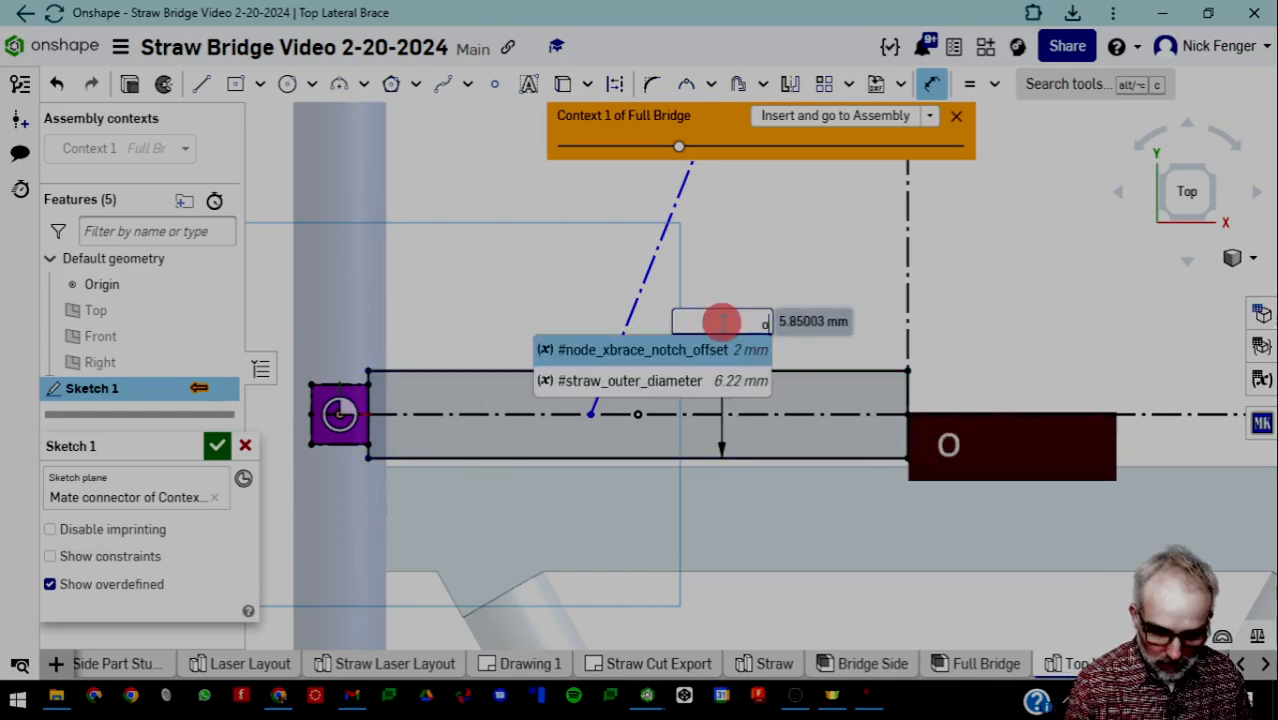
key("Return")
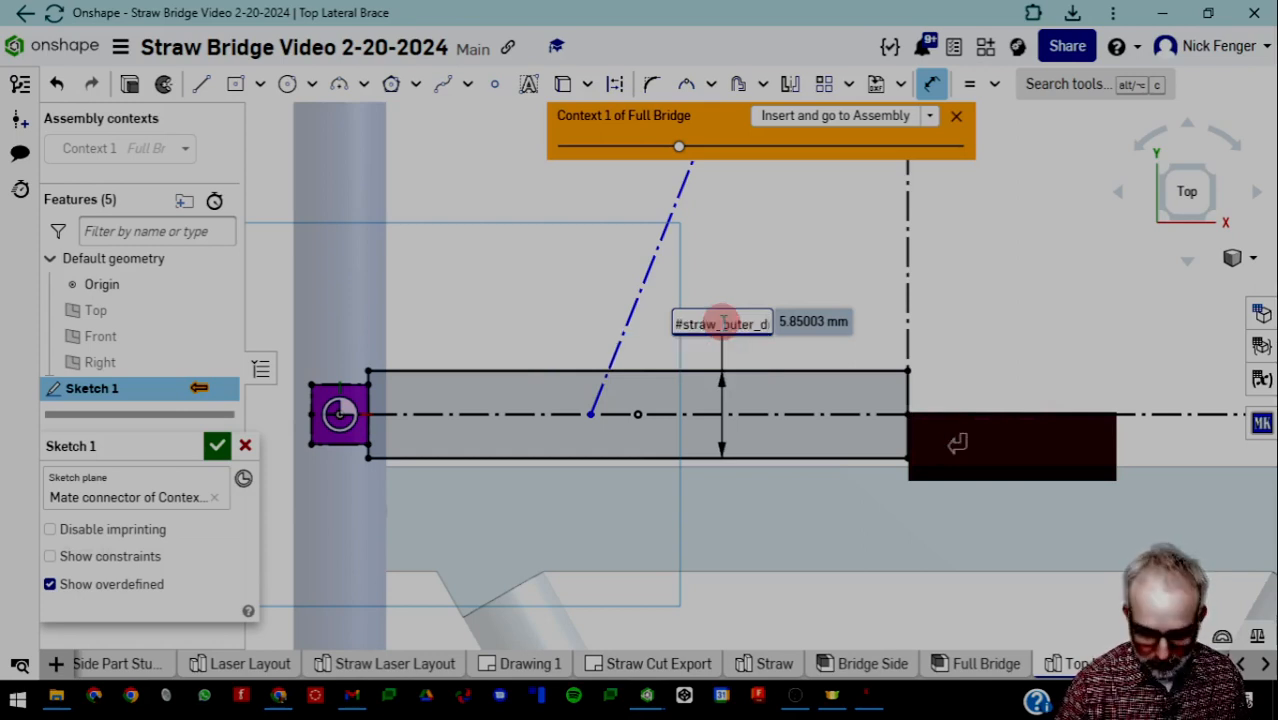
key("Return")
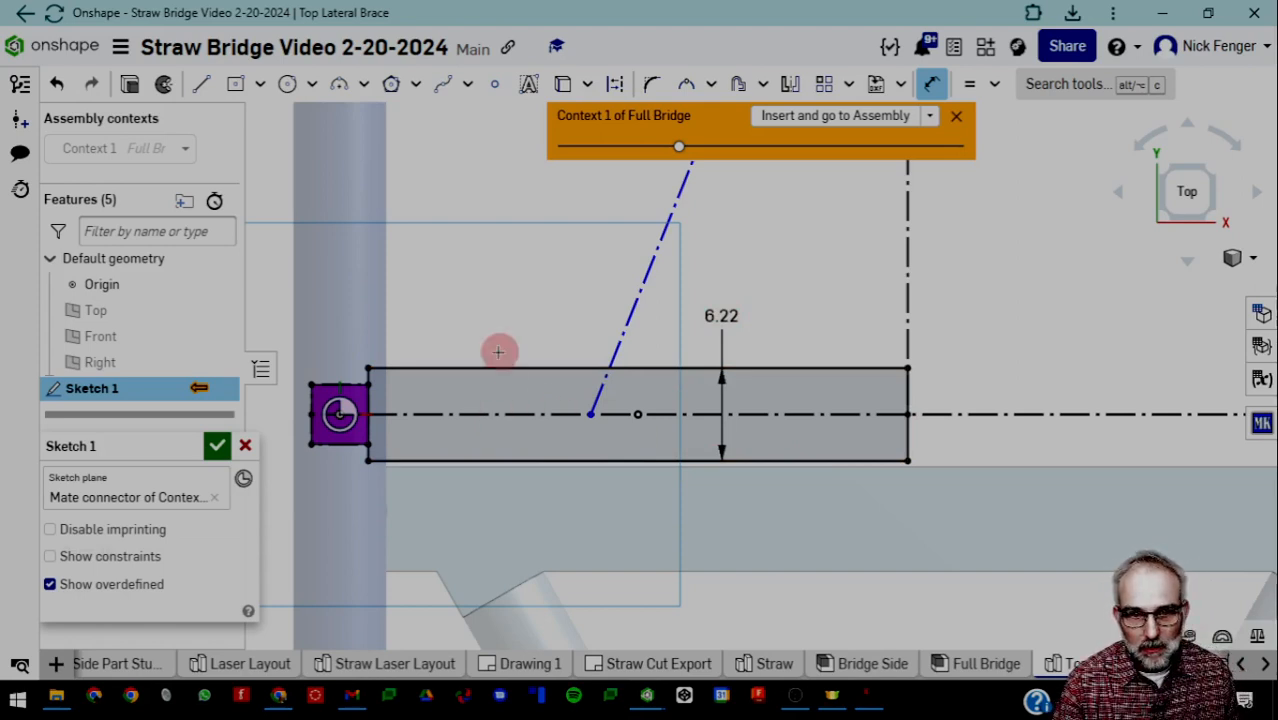
Change the rectangle's height expression to #straw_outer_diameter - 2 mm
double_click(745, 315)
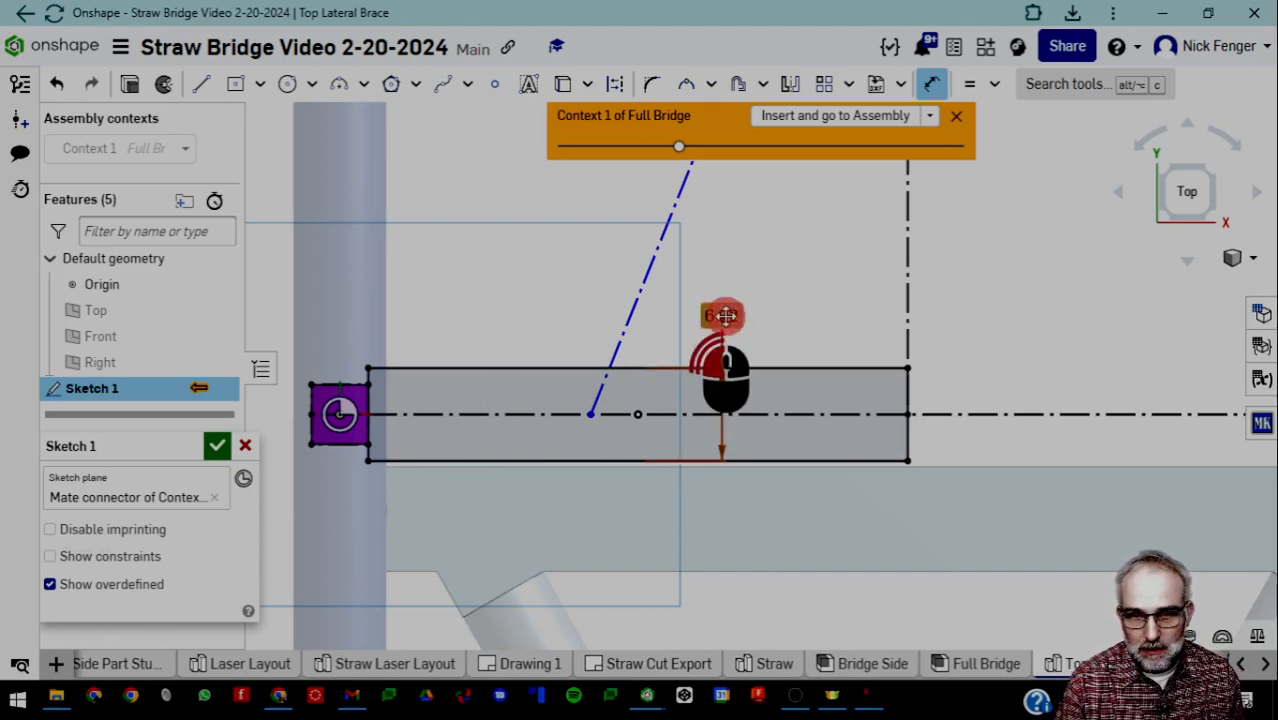
type("#straw_outer_d")
left_click_drag(756, 320, 809, 318)
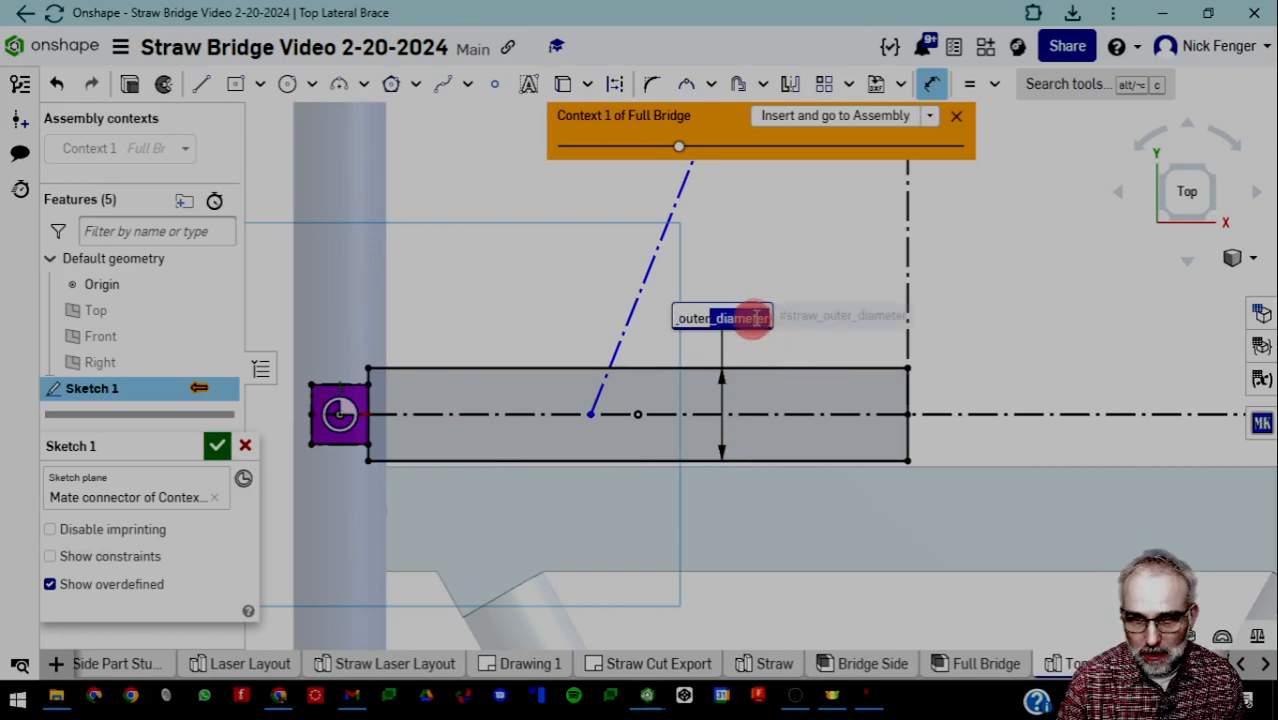
left_click(766, 317)
key("Right")
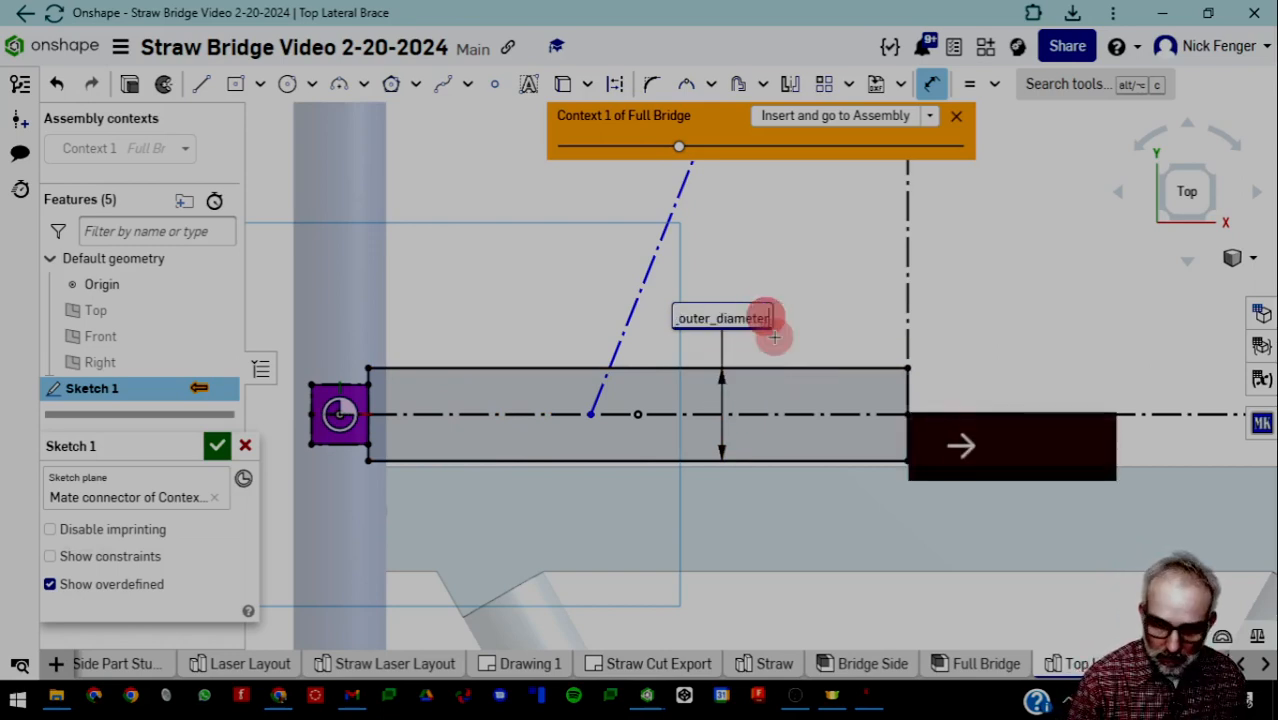
type("- ")
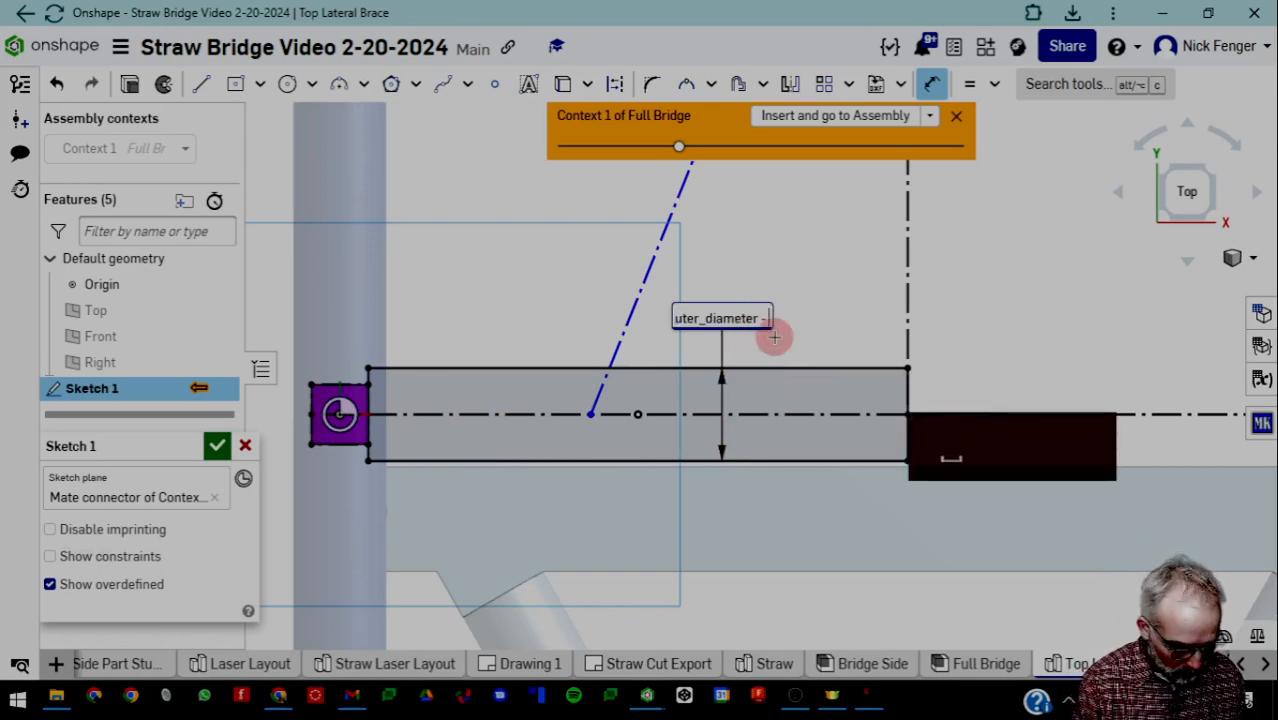
type("2")
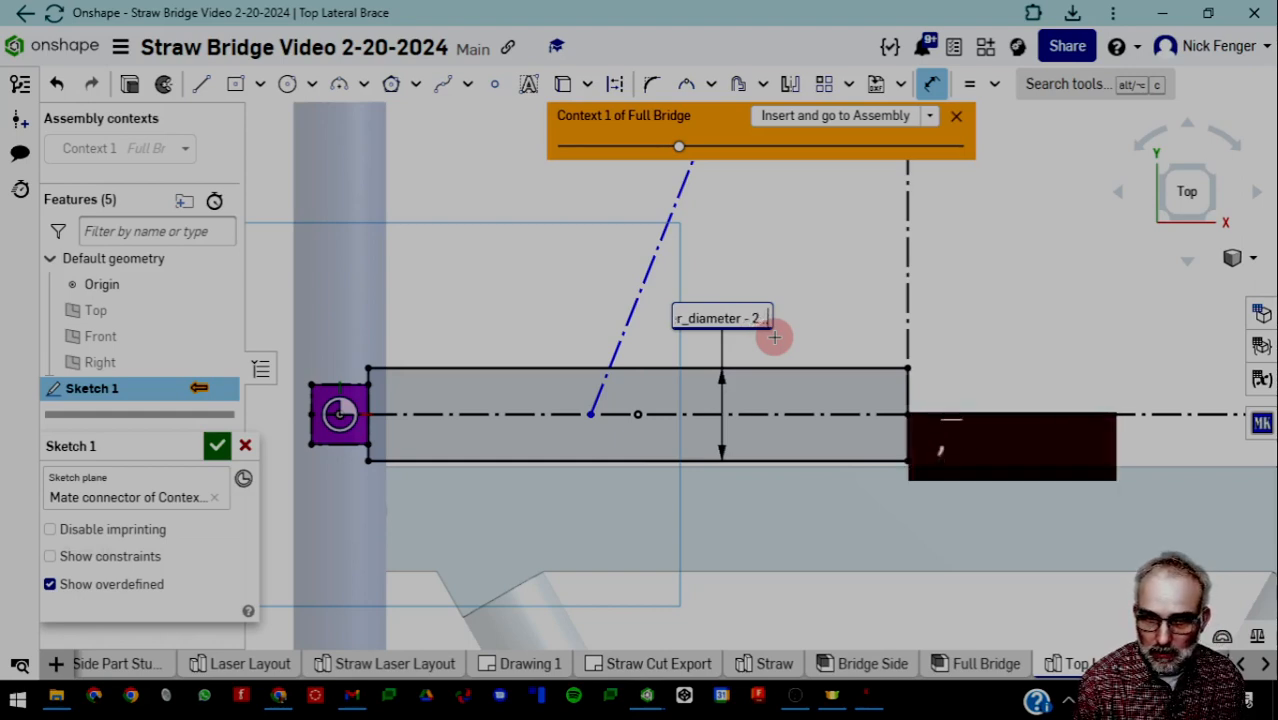
type(" mm")
key("Return")
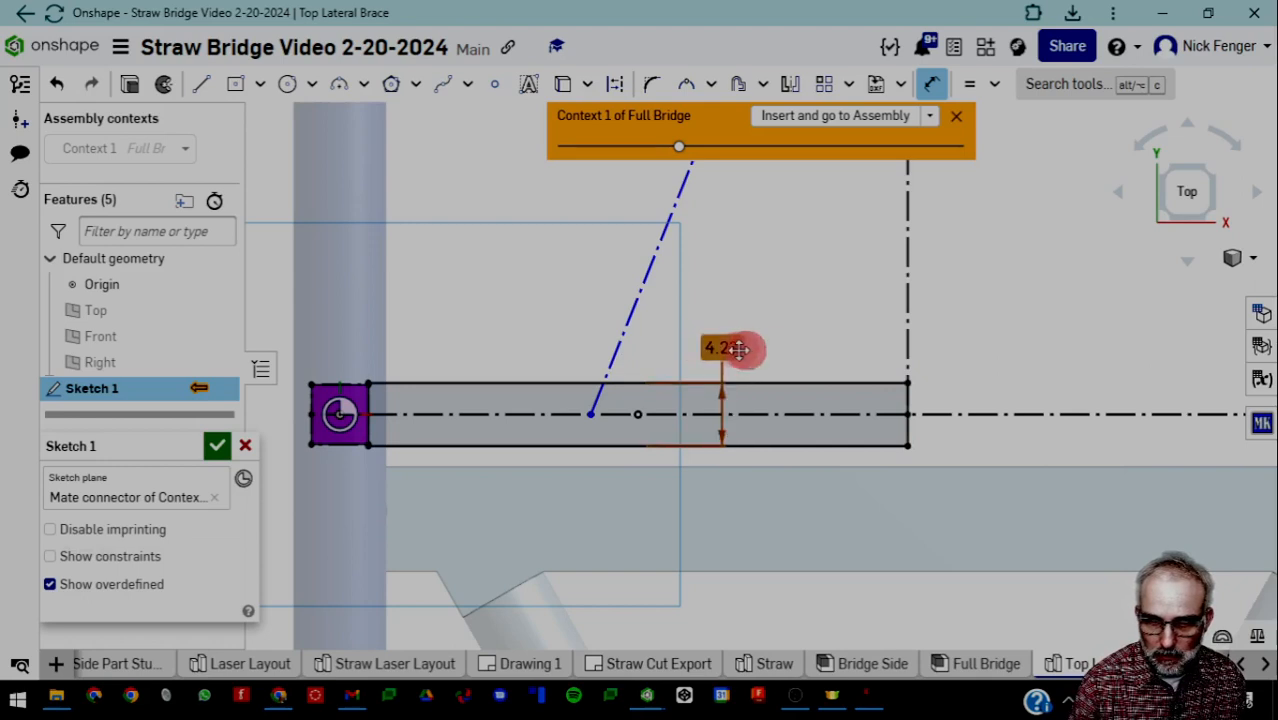
Set the rectangle's height expression to #straw_outer_diameter - 1 mm
double_click(728, 348)
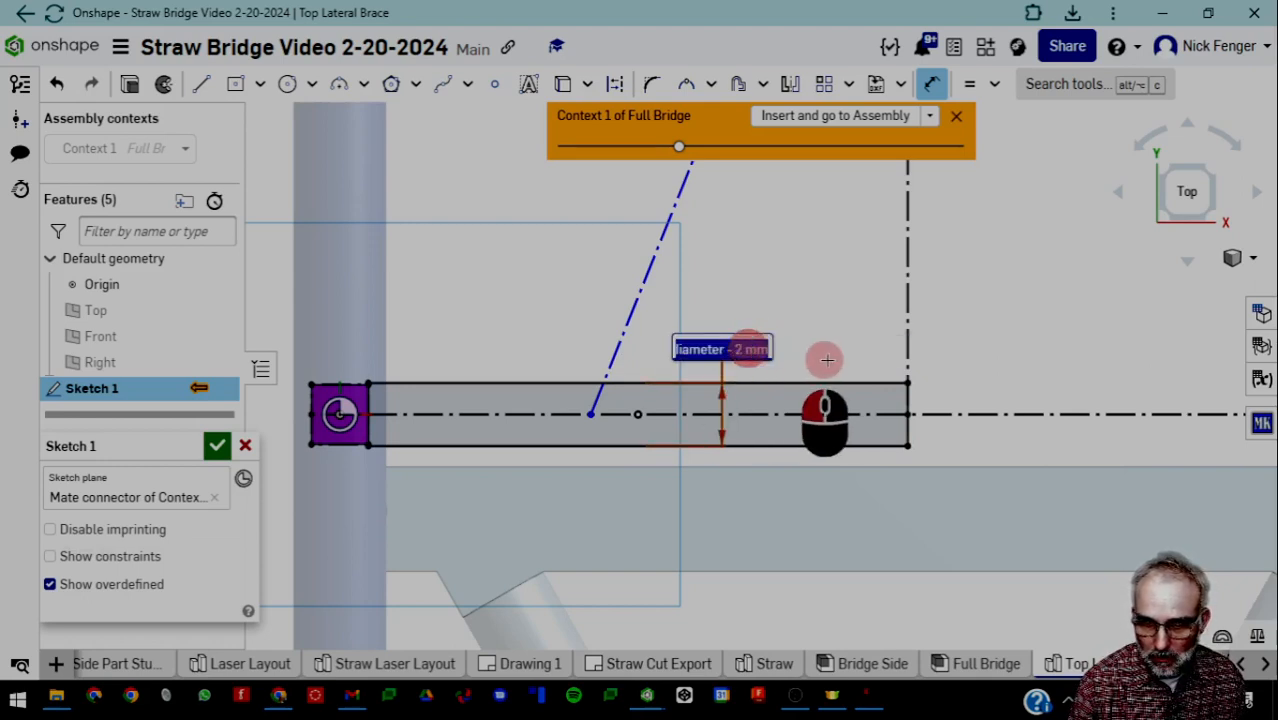
key("Right")
key("Left")
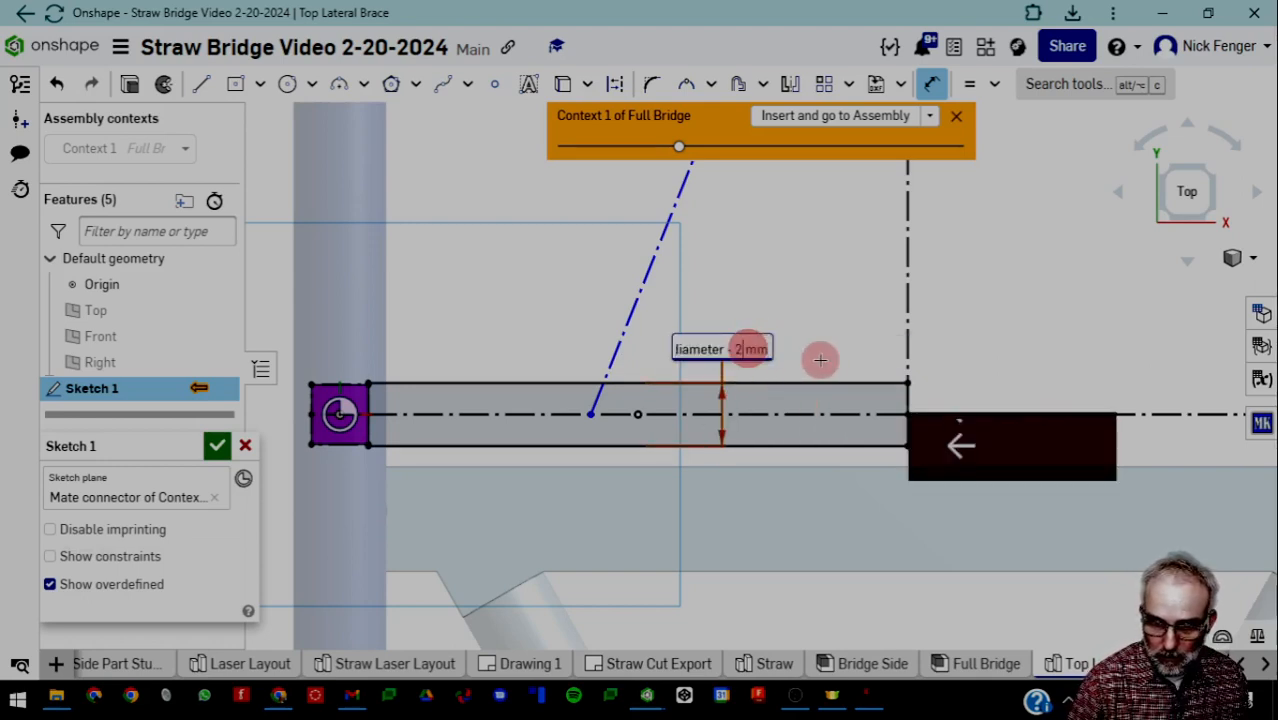
type("1")
key("Return")
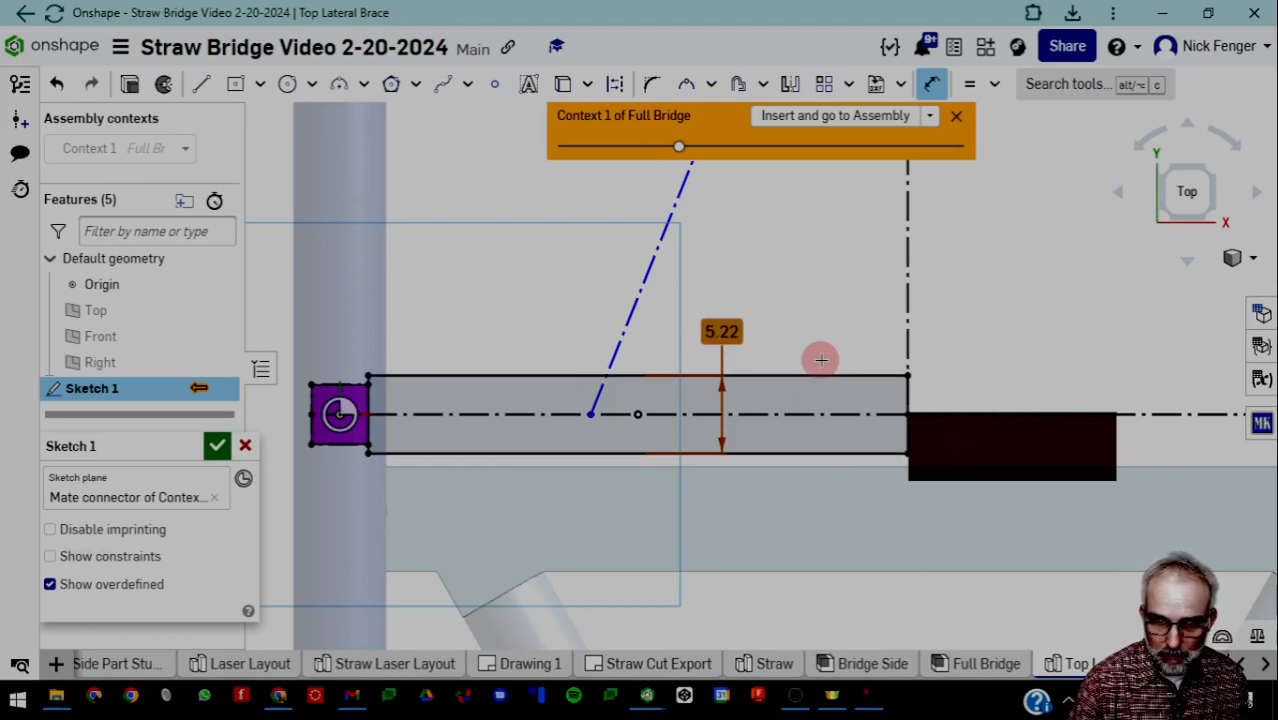
Examine the rectangle in relation to the diagonal, the centrelines and the slots at both ends of the brace layout
scroll(651, 326, "down", 3)
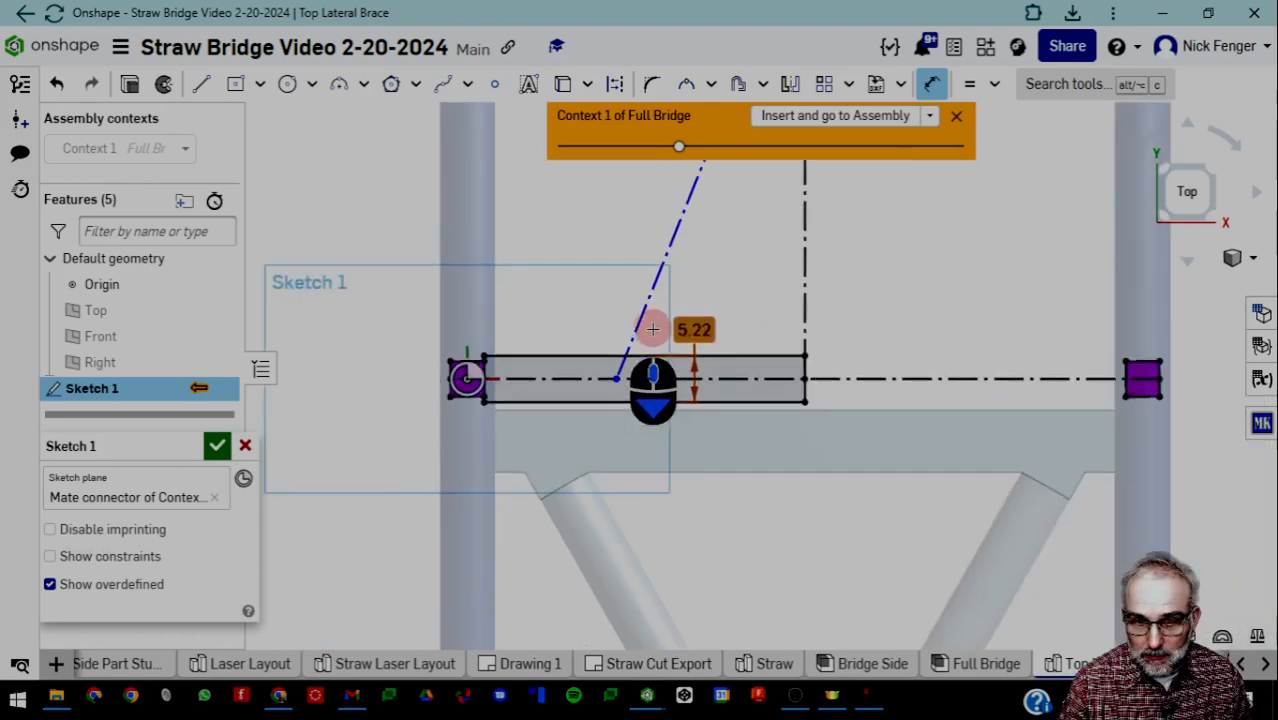
scroll(551, 337, "down", 2)
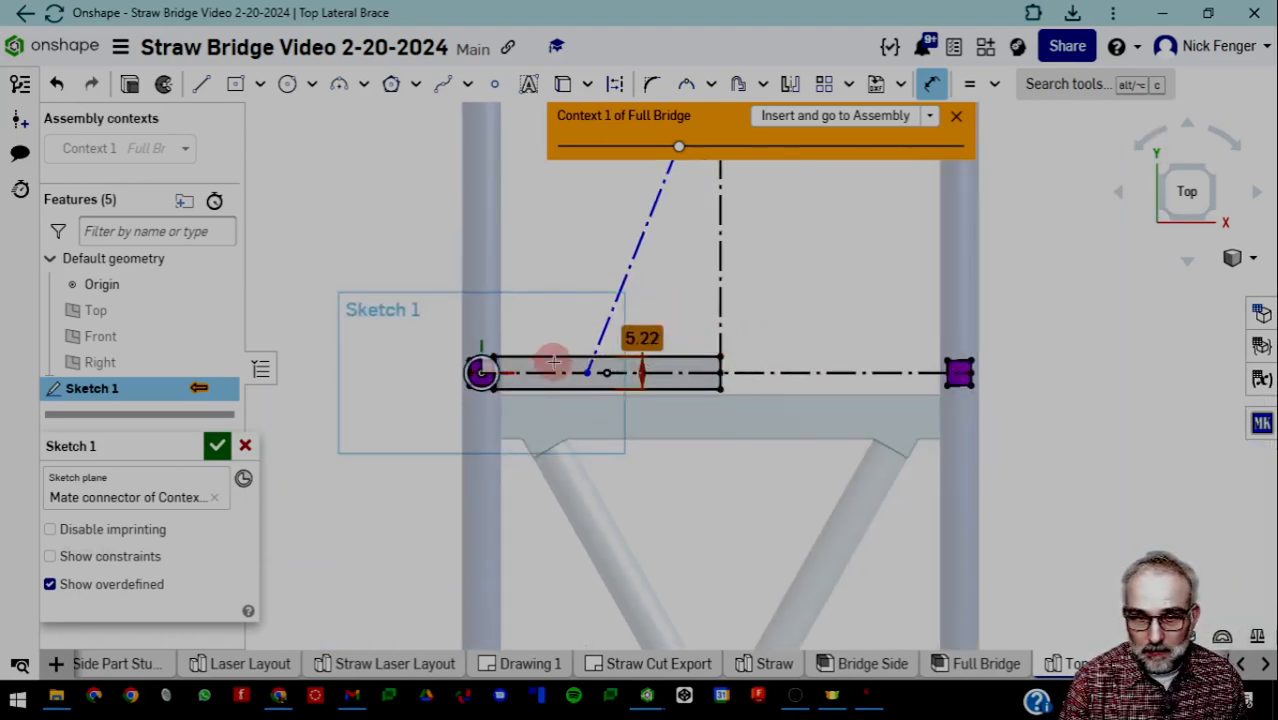
scroll(747, 371, "down", 2)
scroll(638, 308, "down", 2)
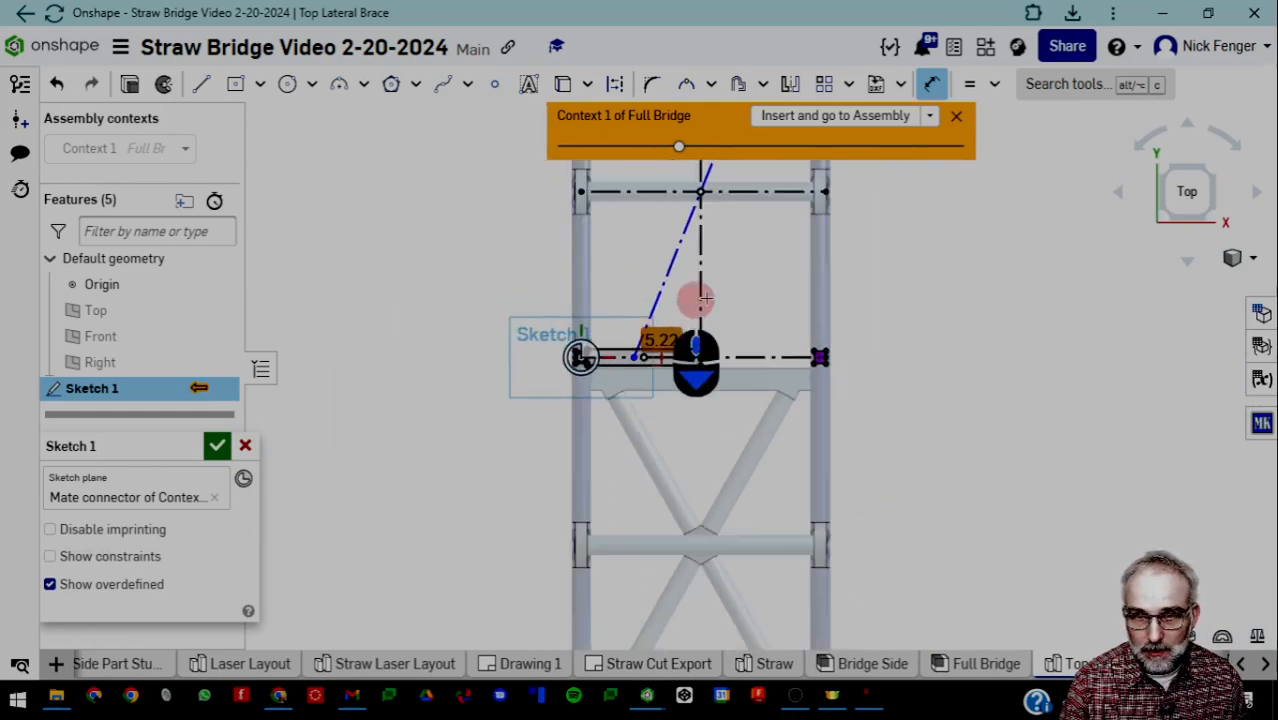
scroll(597, 356, "up", 7)
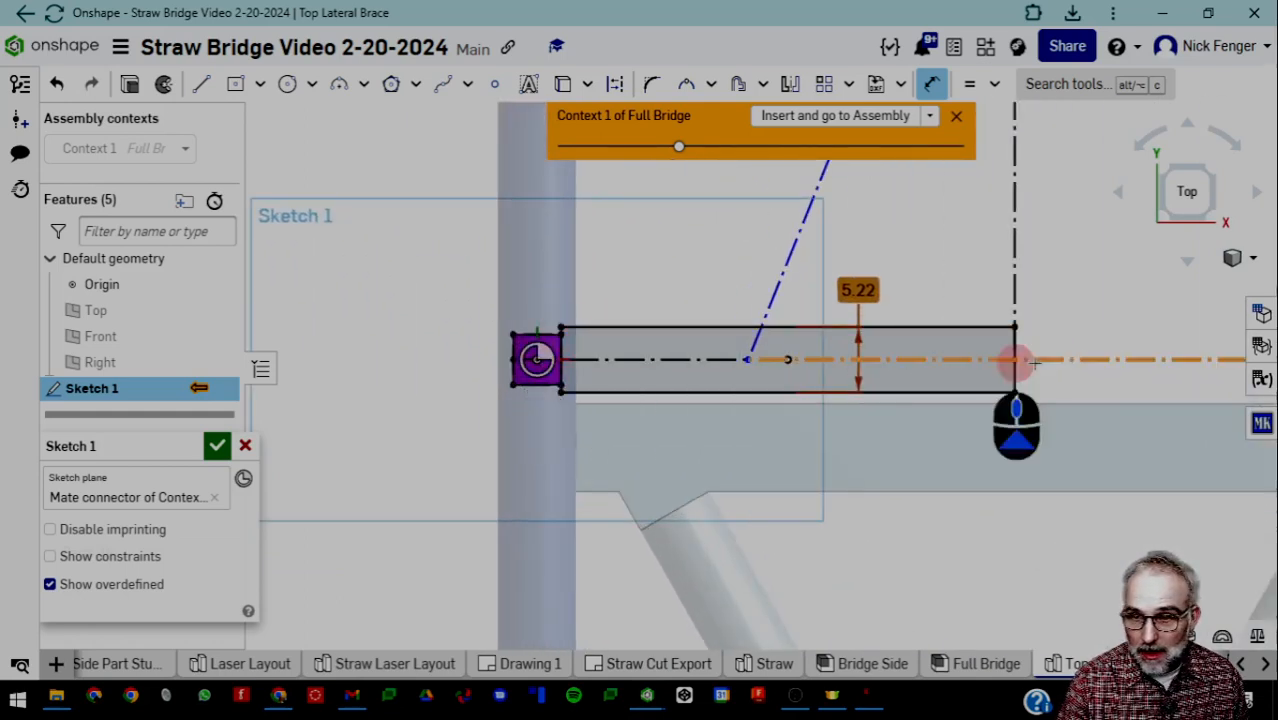
scroll(700, 335, "down", 5)
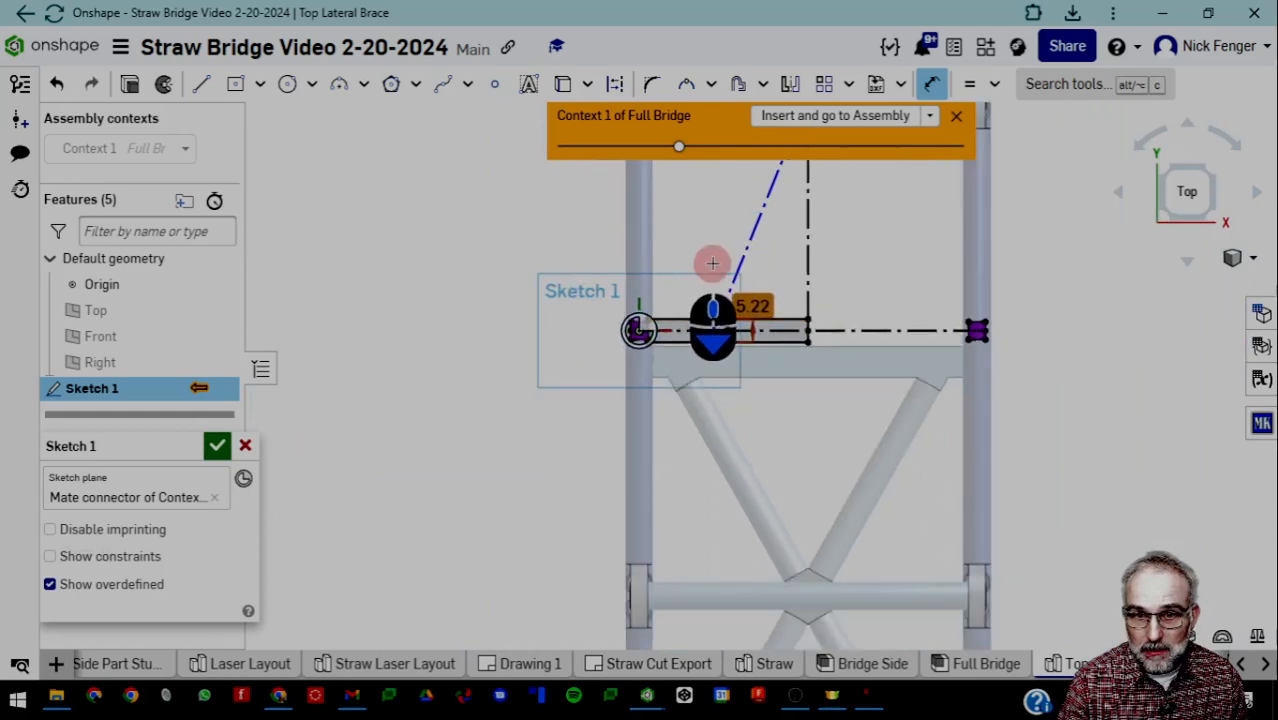
scroll(707, 312, "up", 3)
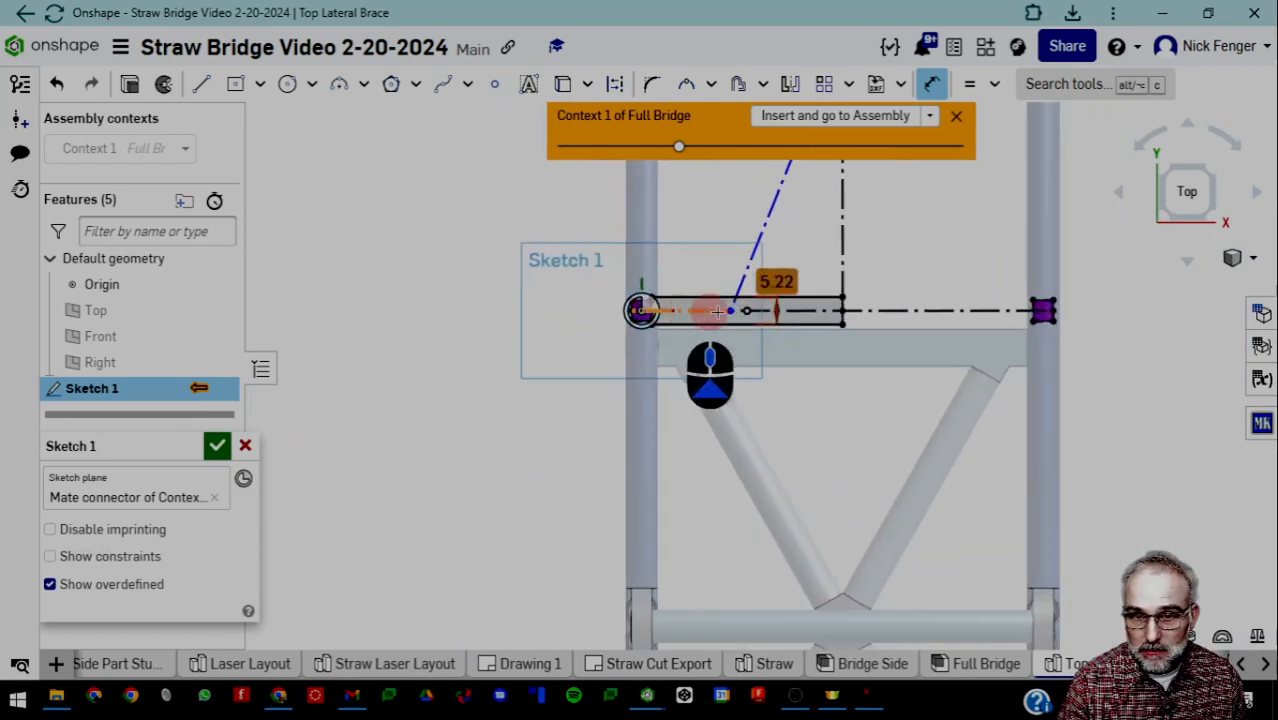
scroll(861, 325, "down", 2)
middle_click_drag(762, 251, 605, 405)
middle_click_drag(628, 308, 607, 465)
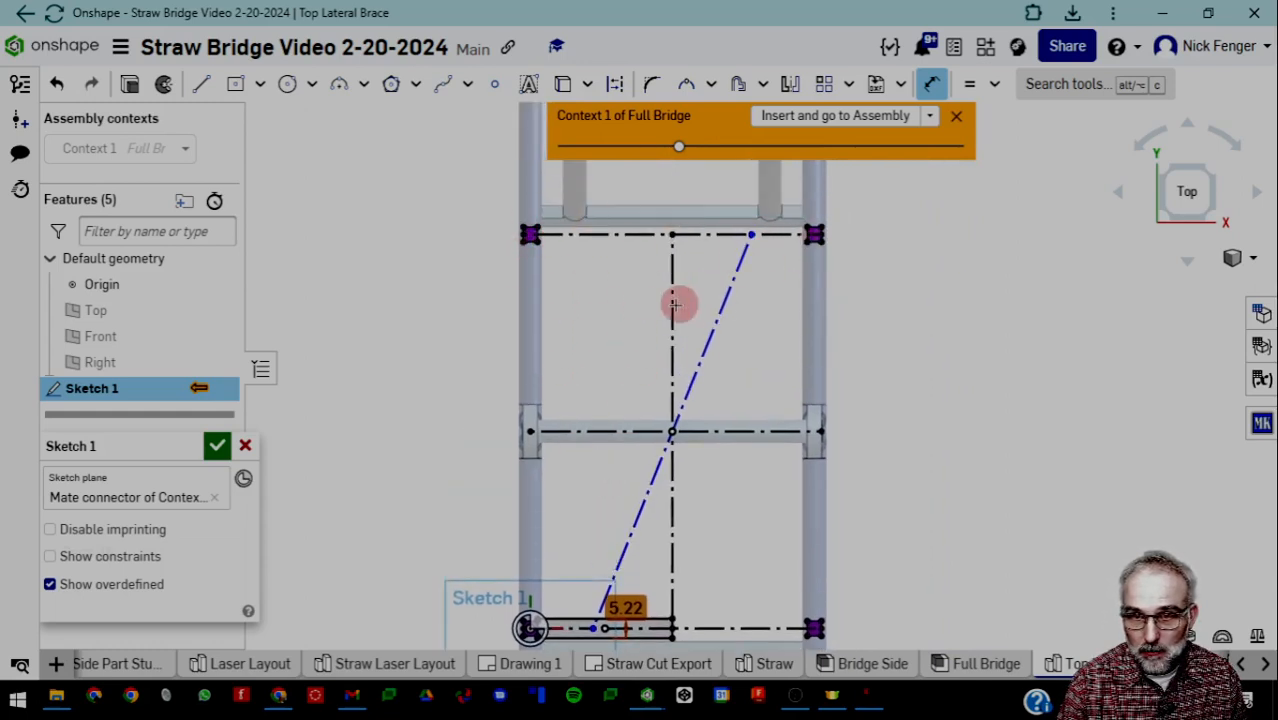
Finish the sketch and add a mate connector on the sketch point where the diagonal crosses the two centrelines
scroll(618, 340, "down", 2)
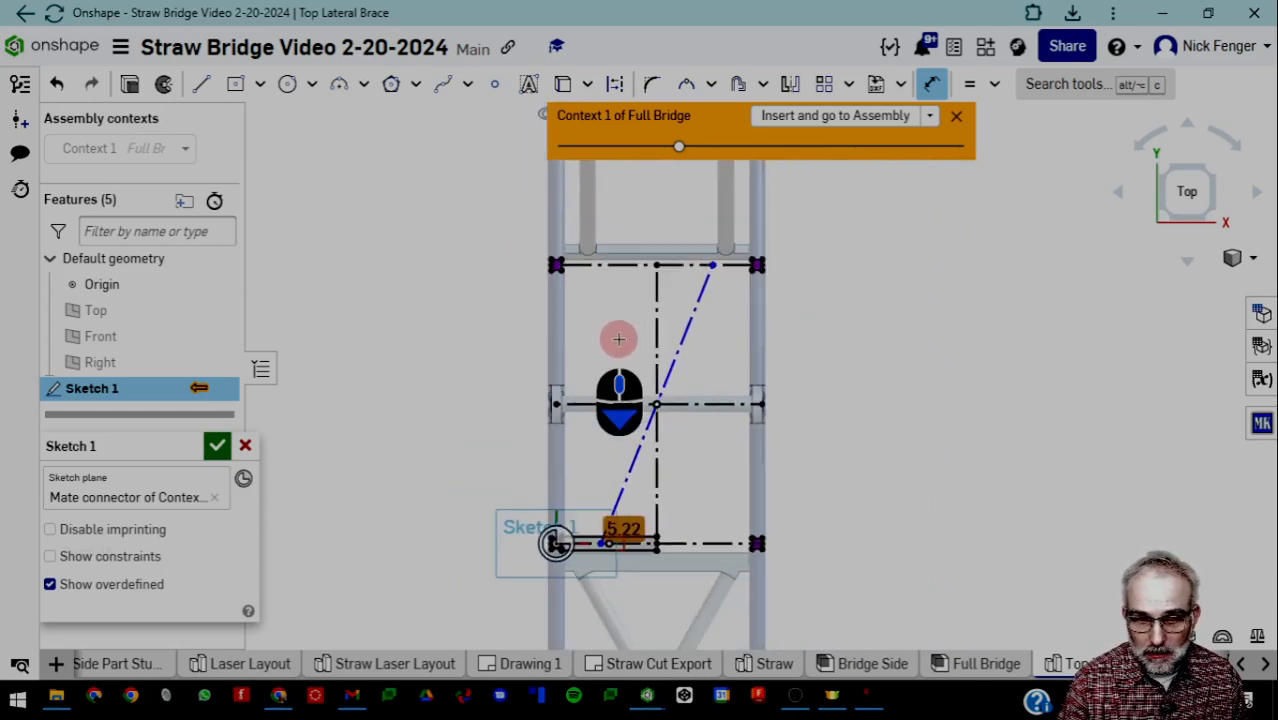
left_click(216, 447)
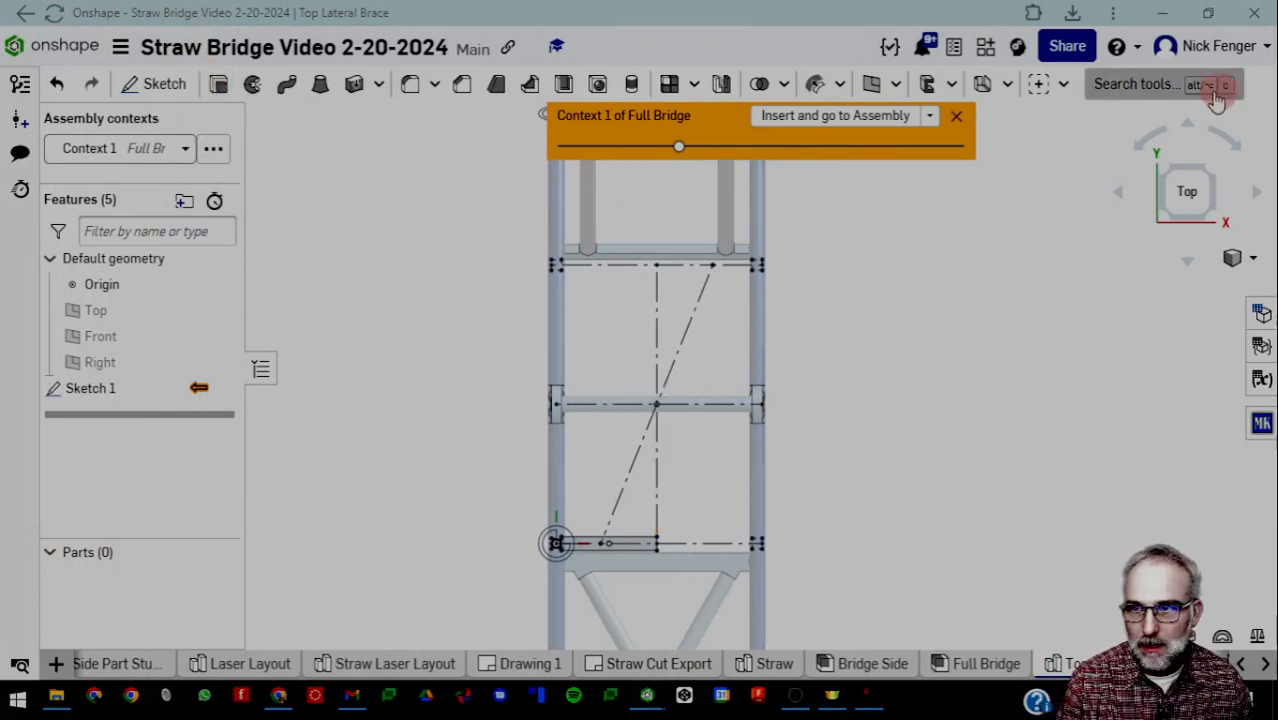
left_click(1129, 88)
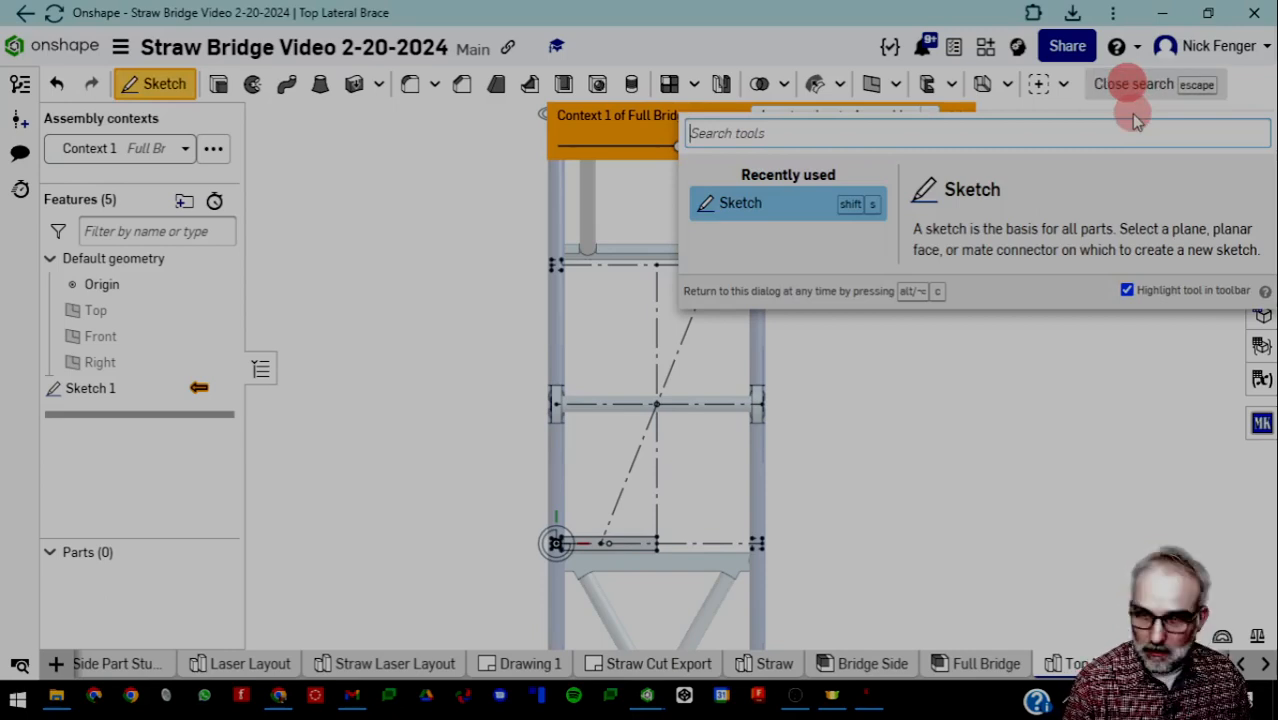
type("mate")
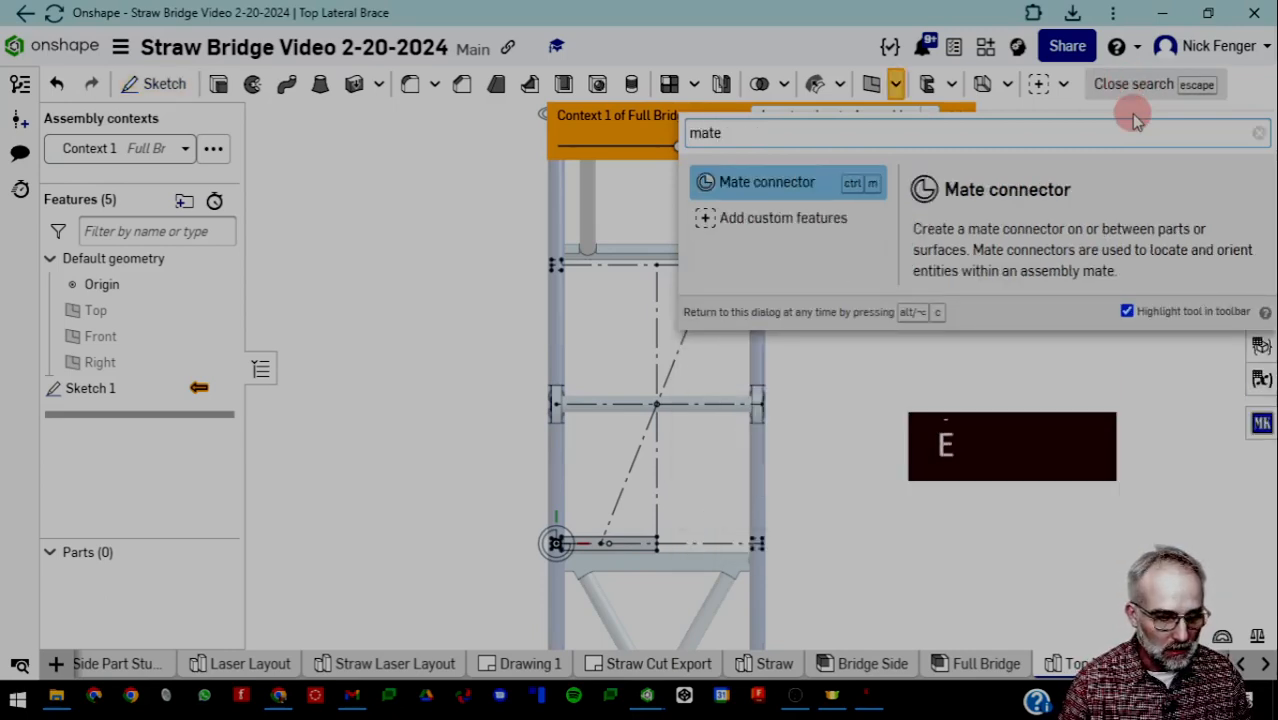
left_click(740, 182)
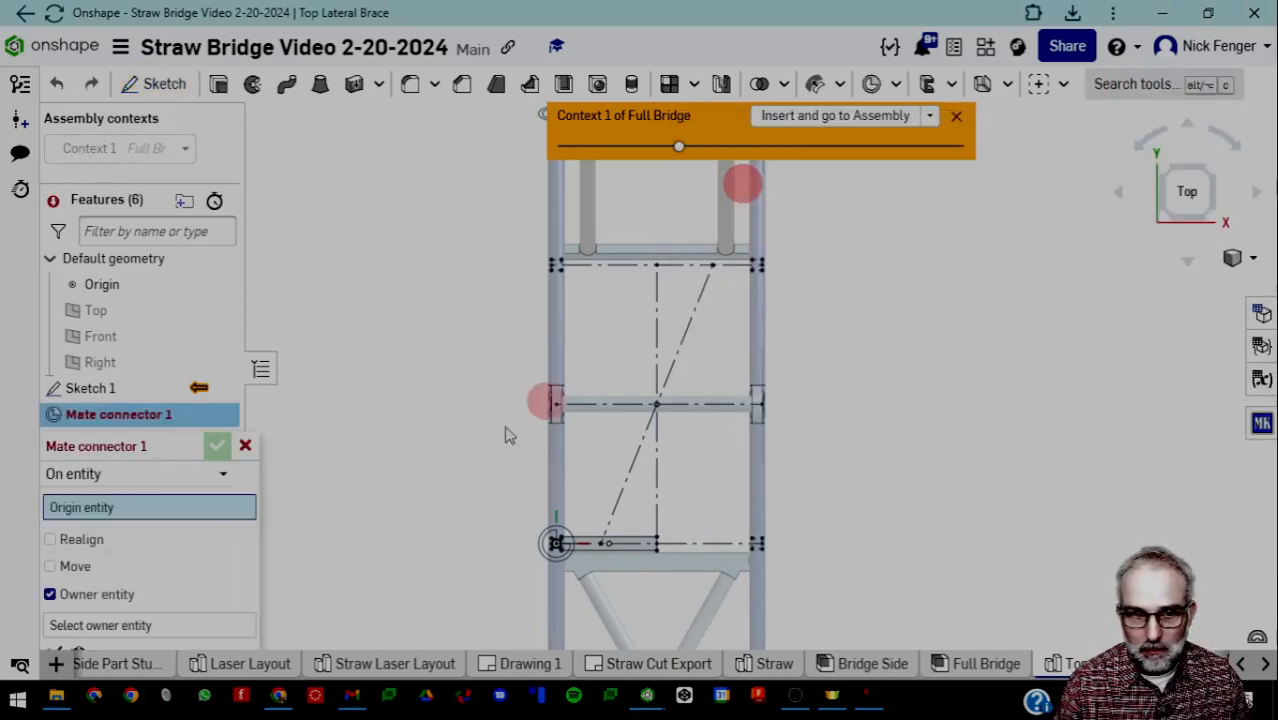
left_click_drag(120, 446, 160, 343)
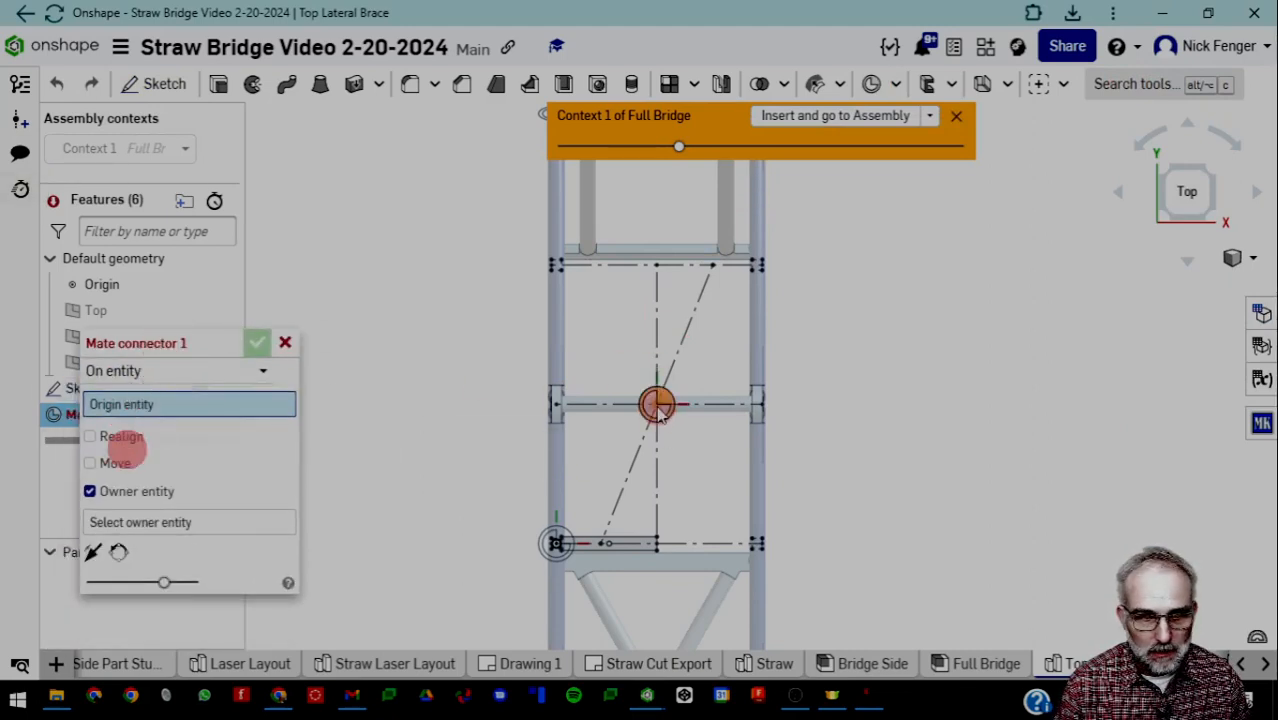
left_click(657, 405)
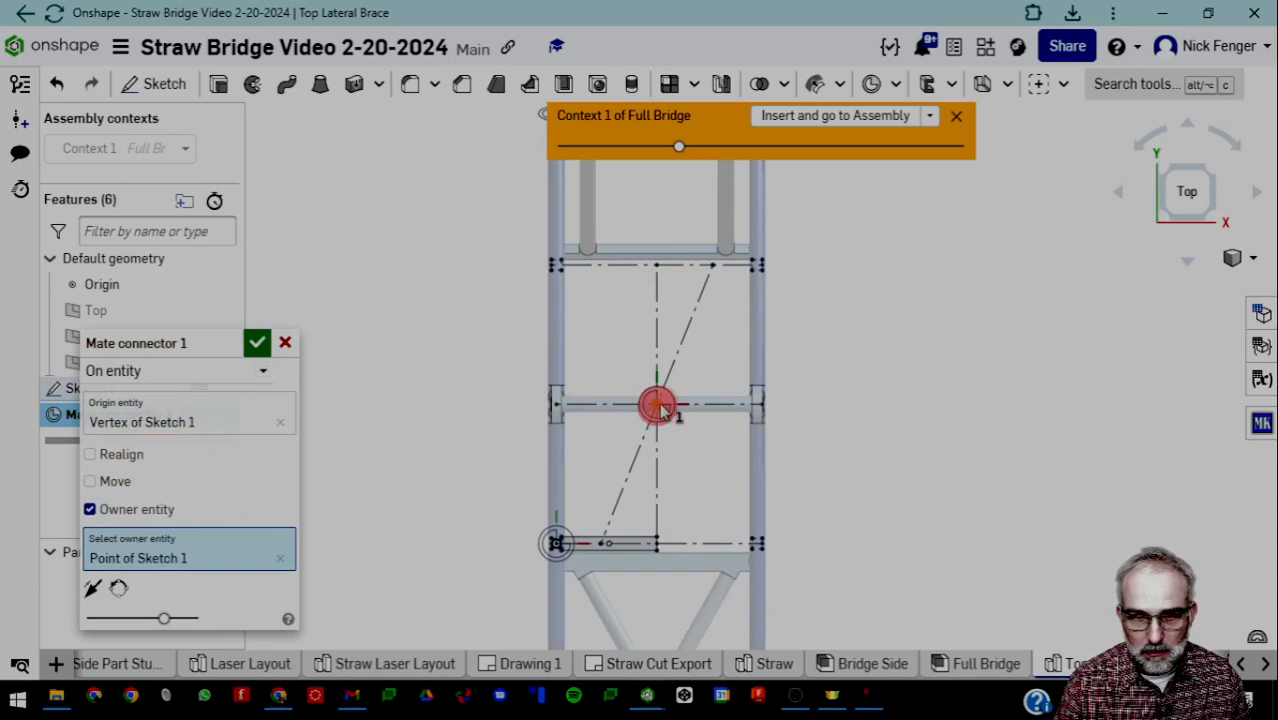
left_click(256, 343)
Hide the origin and briefly display the Top, Front and Right planes to examine their position relative to the central mate connector
scroll(655, 408, "down", 2)
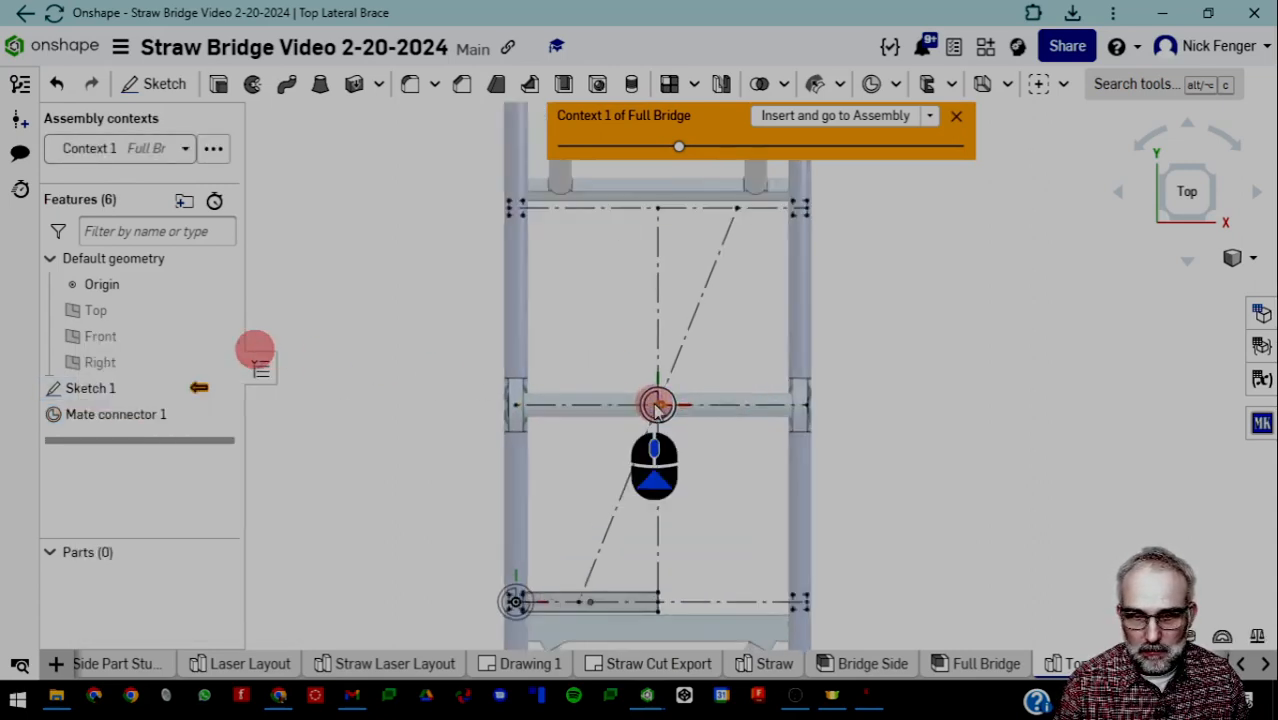
scroll(655, 408, "down", 2)
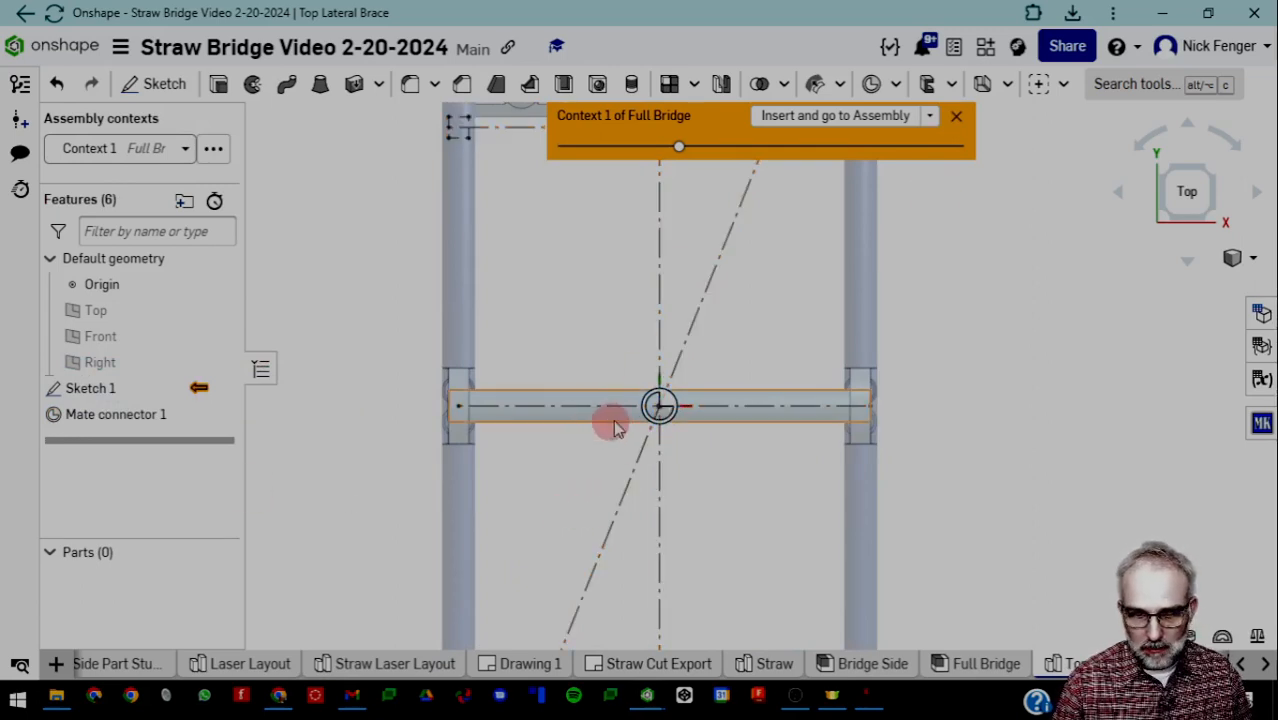
scroll(622, 414, "down", 3)
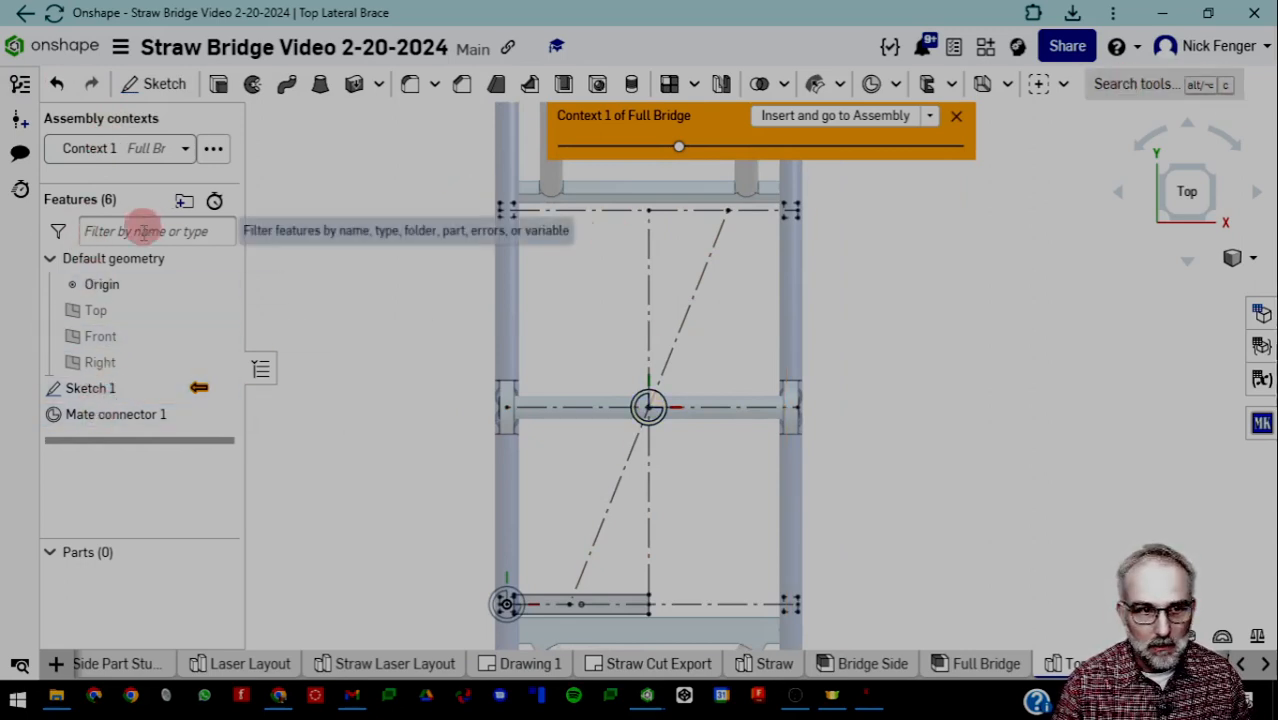
left_click(220, 285)
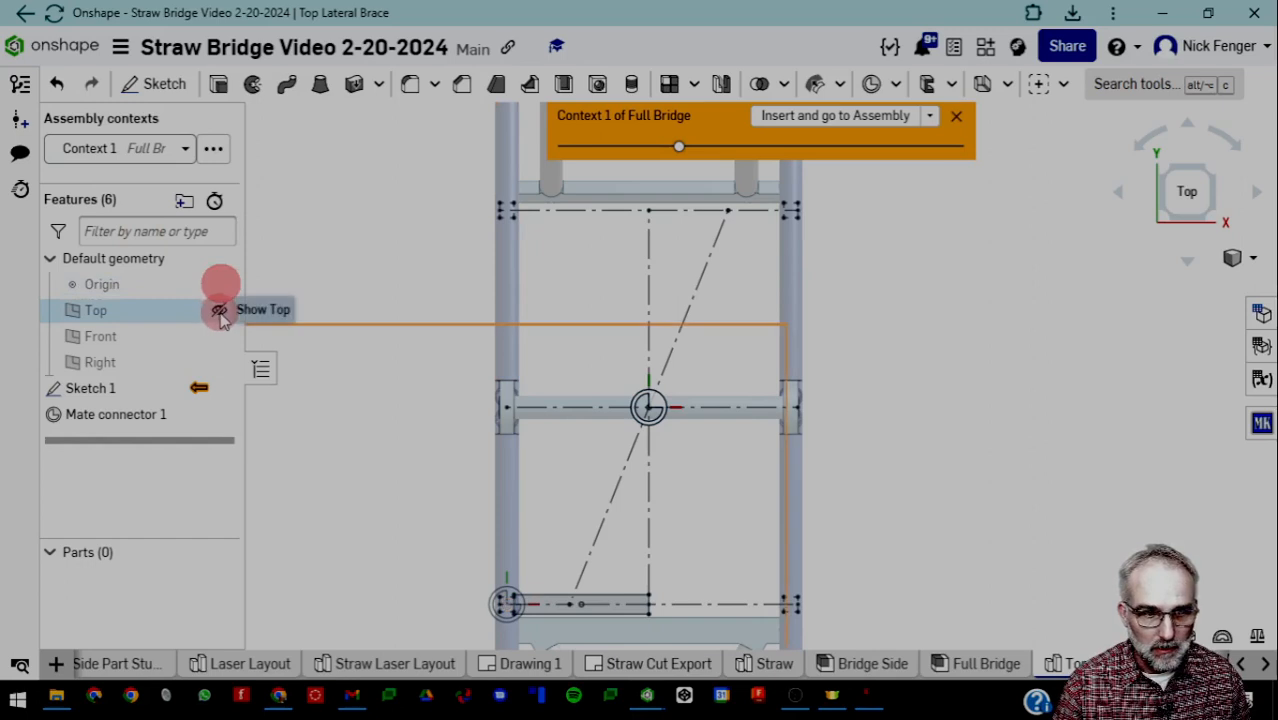
left_click(220, 311)
left_click(220, 337)
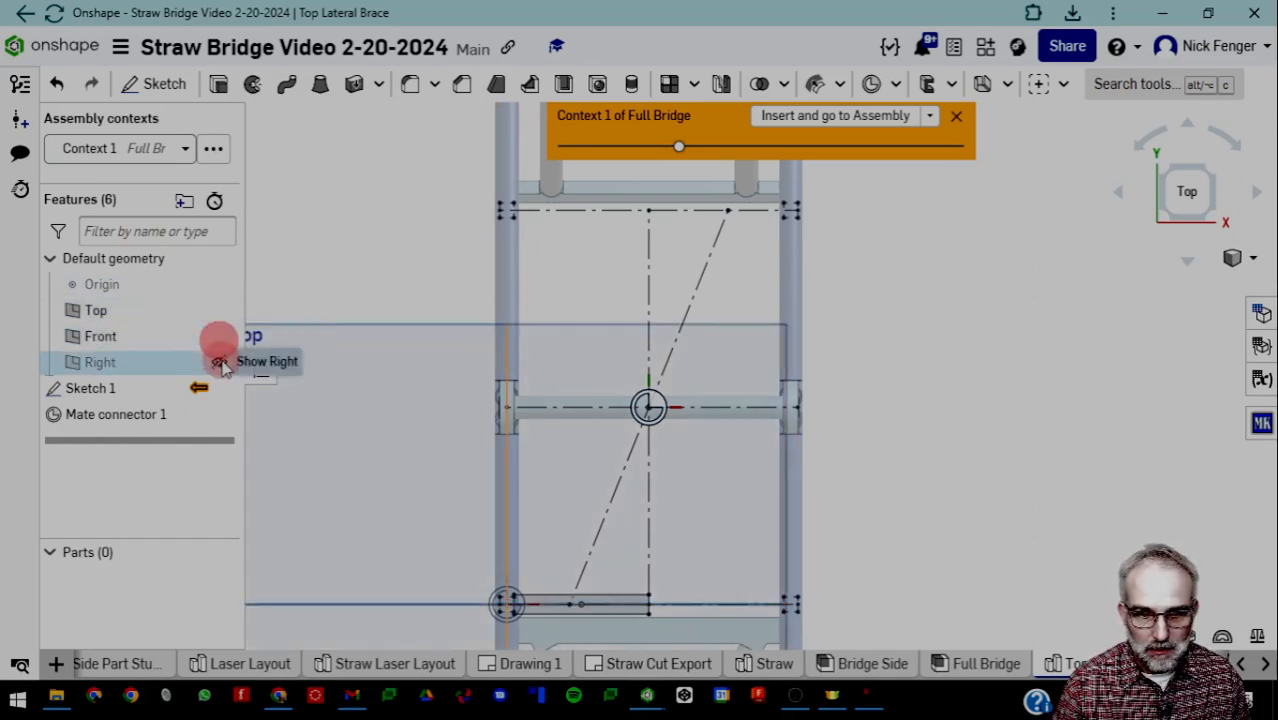
left_click(220, 362)
scroll(530, 530, "down", 3)
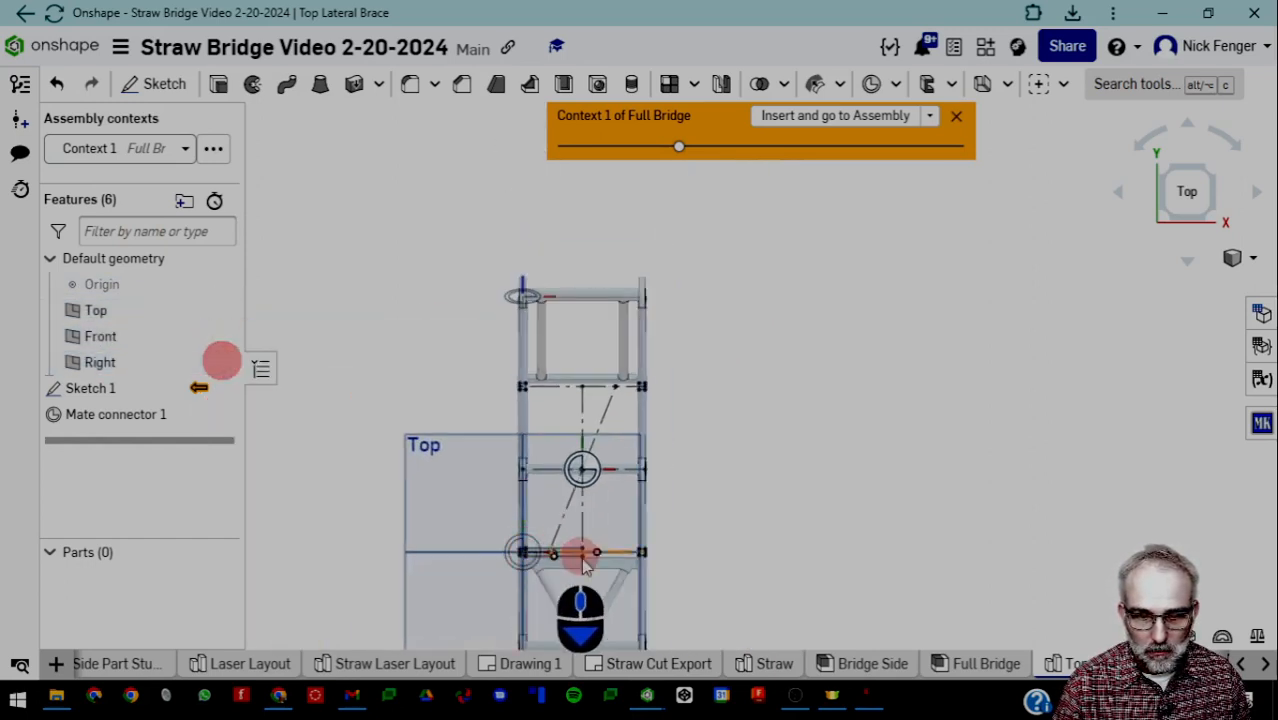
mouse_move(688, 539)
right_mouse_down()
mouse_move(682, 516)
mouse_move(701, 549)
mouse_move(693, 539)
right_mouse_up()
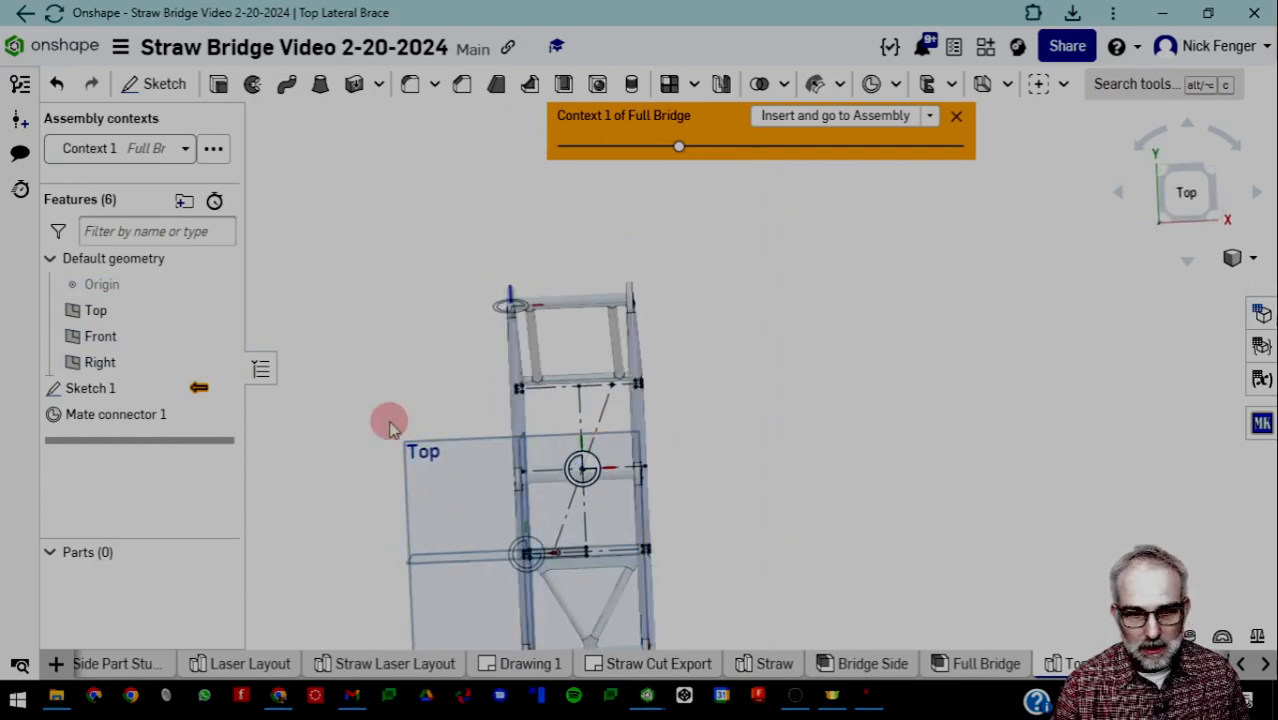
scroll(517, 558, "down", 4)
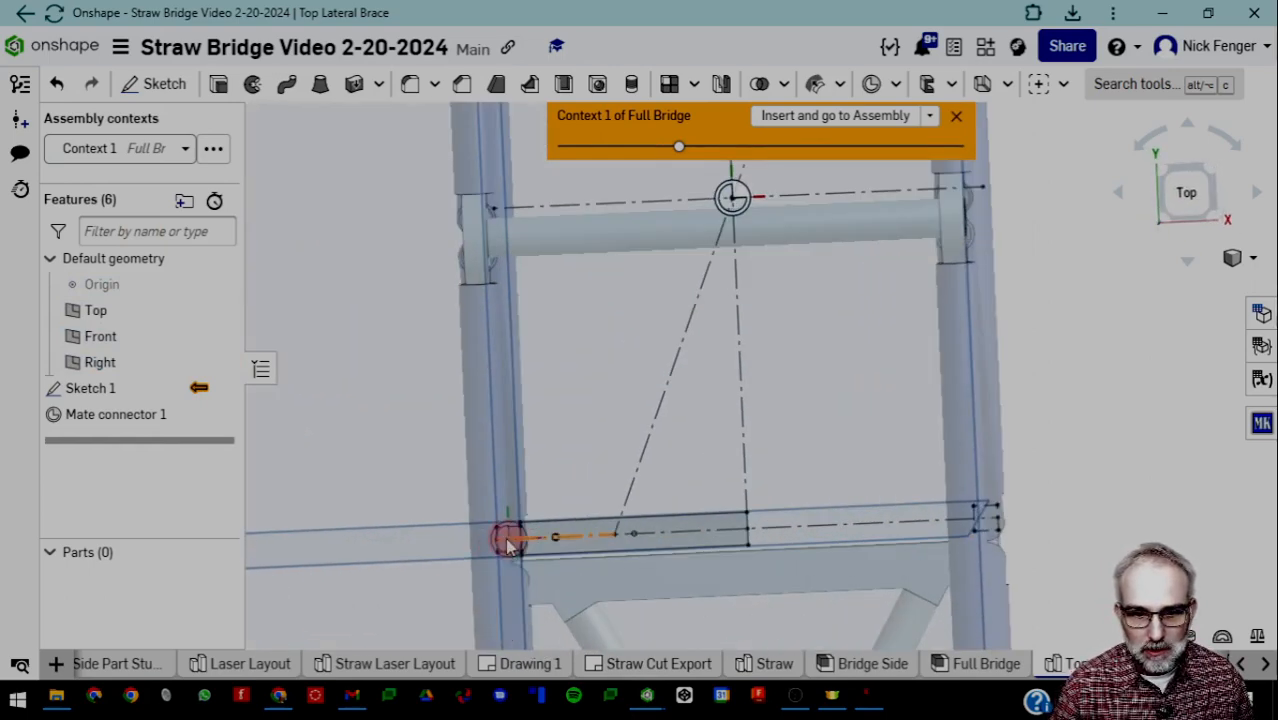
scroll(510, 541, "down", 3)
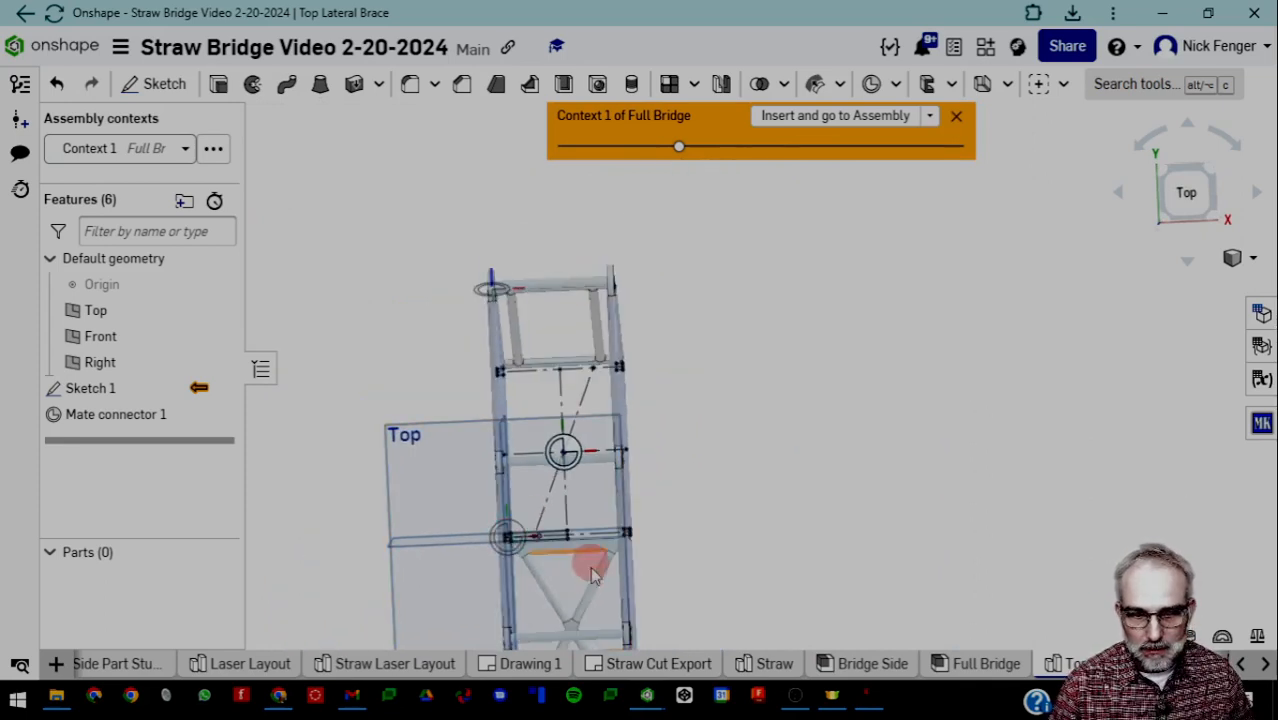
left_click(217, 310)
left_click(220, 336)
left_click(218, 362)
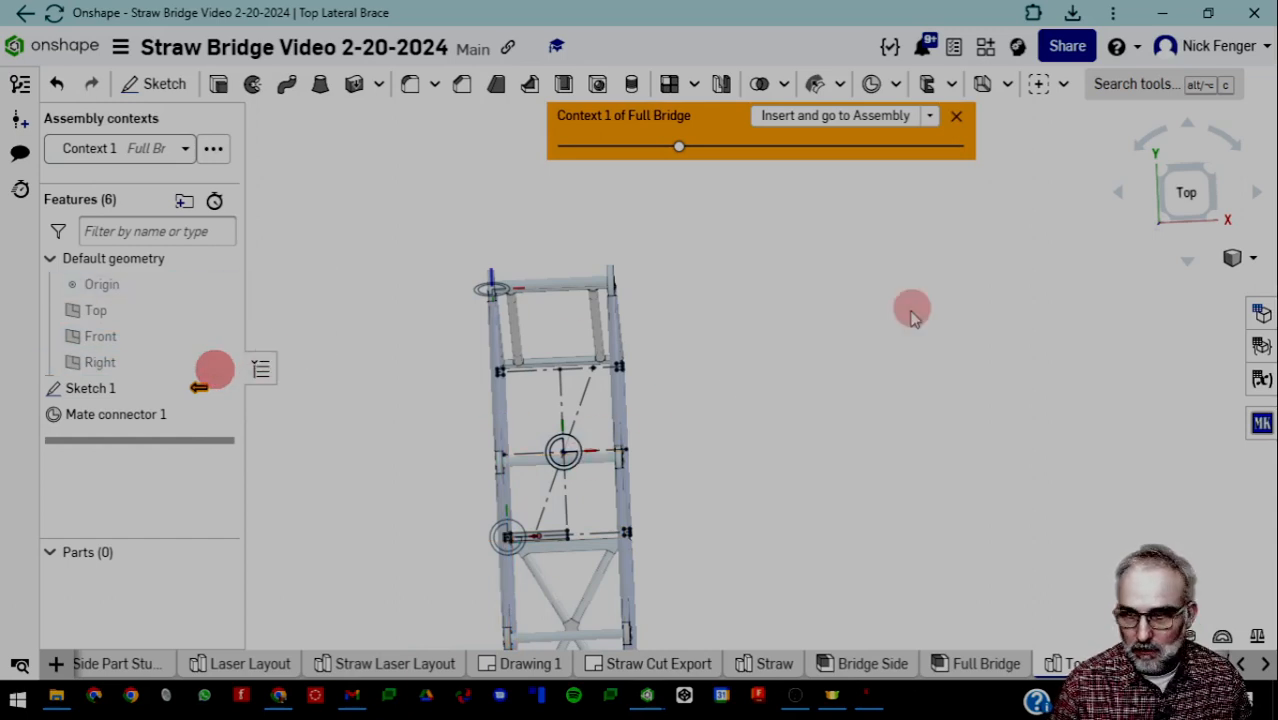
Define a Line angle plane at 0 deg through the central mate connector and the sketch's lengthwise centreline
key("n")
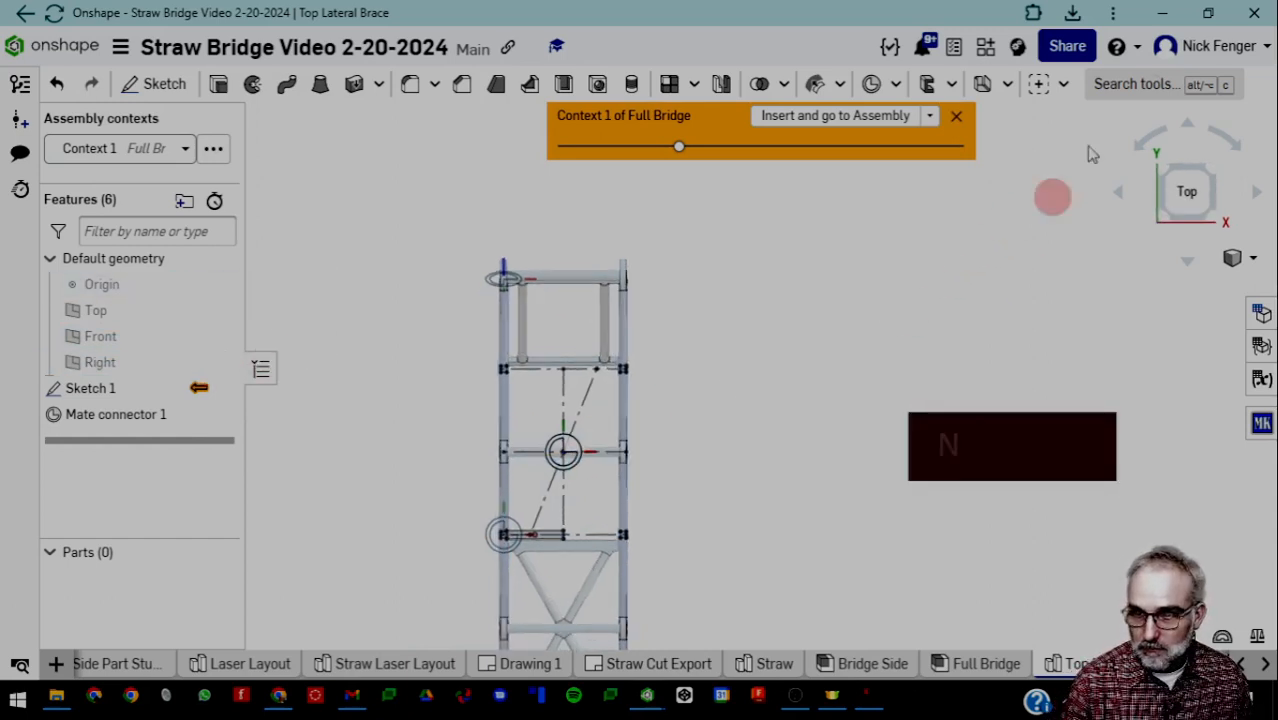
left_click(1099, 88)
type("plane")
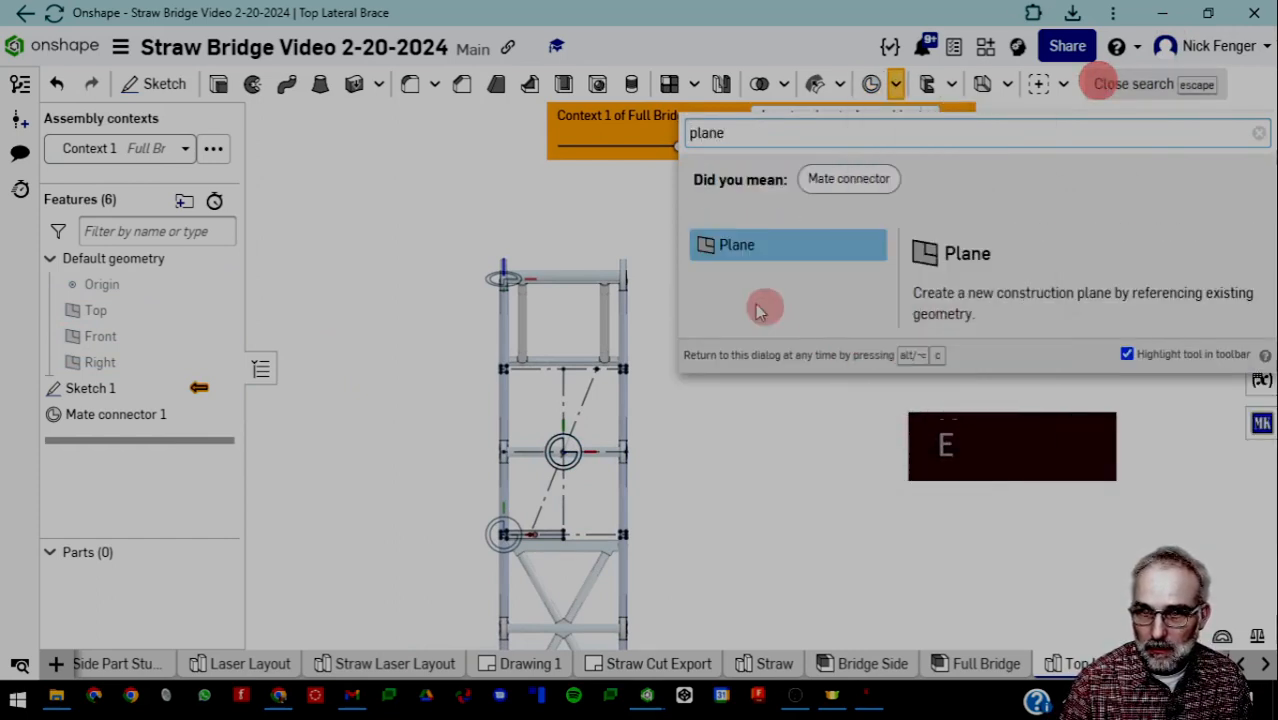
left_click(729, 247)
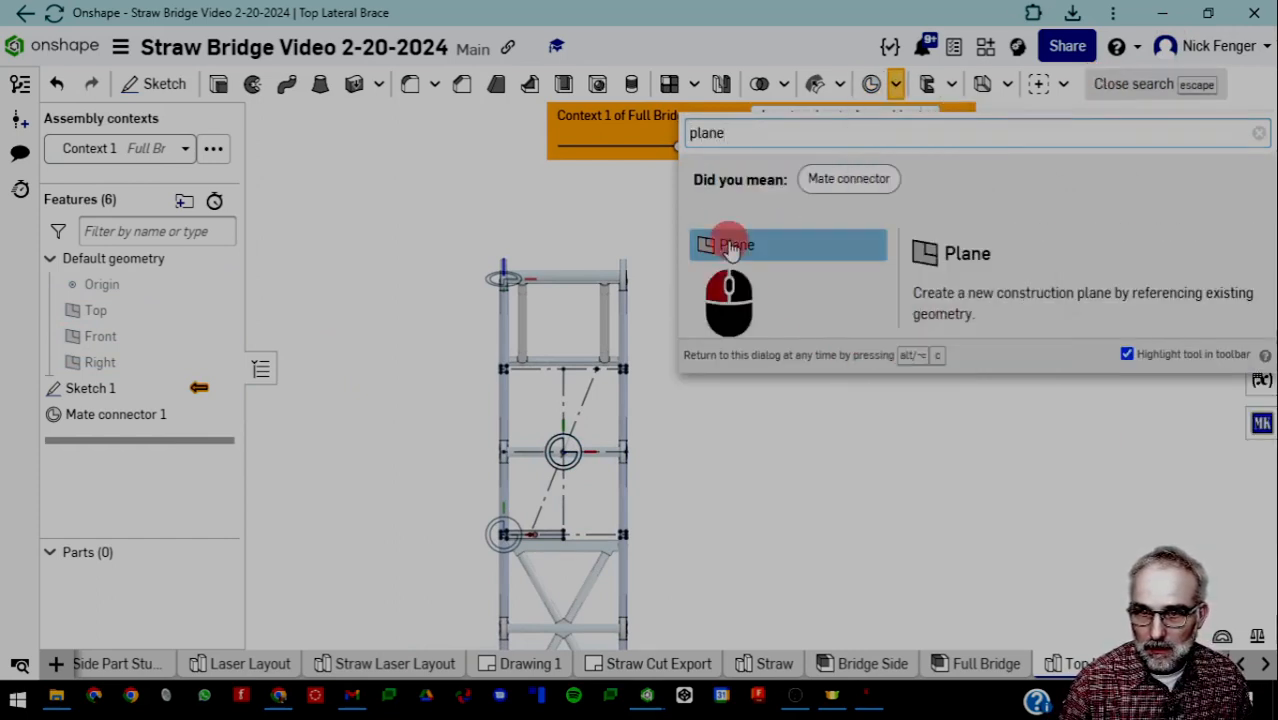
left_click_drag(157, 355, 320, 190)
left_click(397, 291)
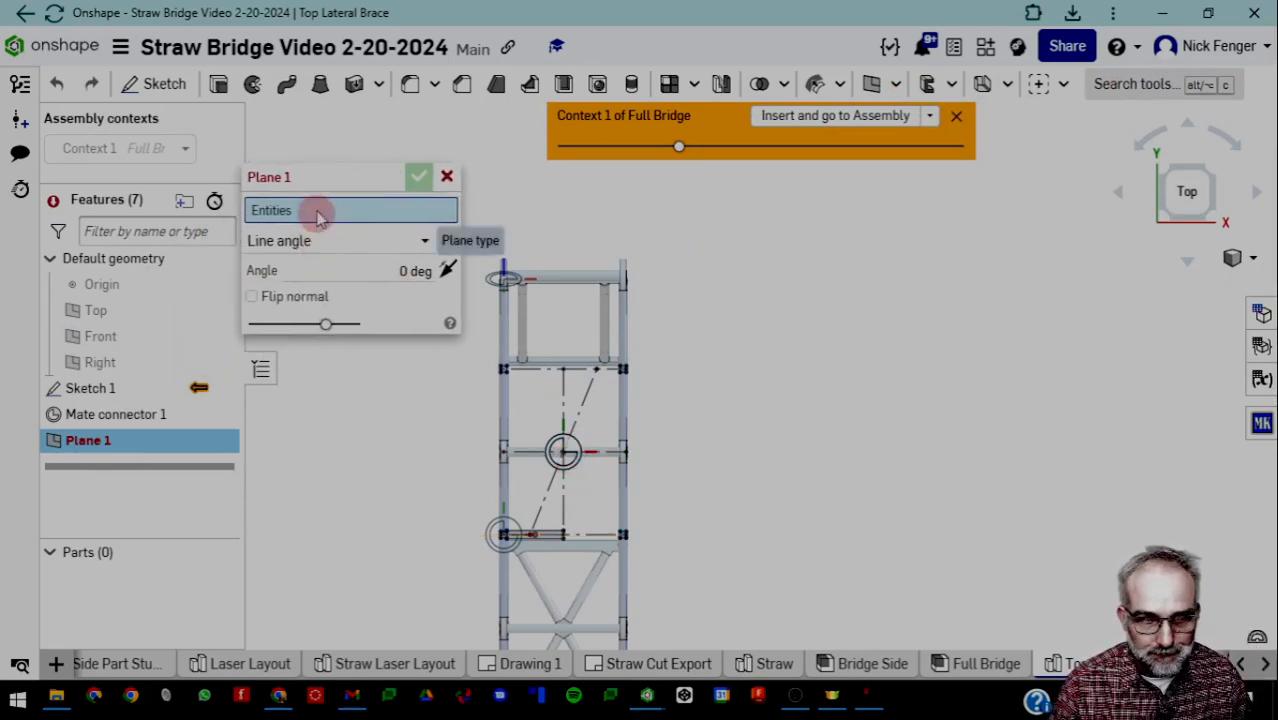
scroll(572, 448, "down", 3)
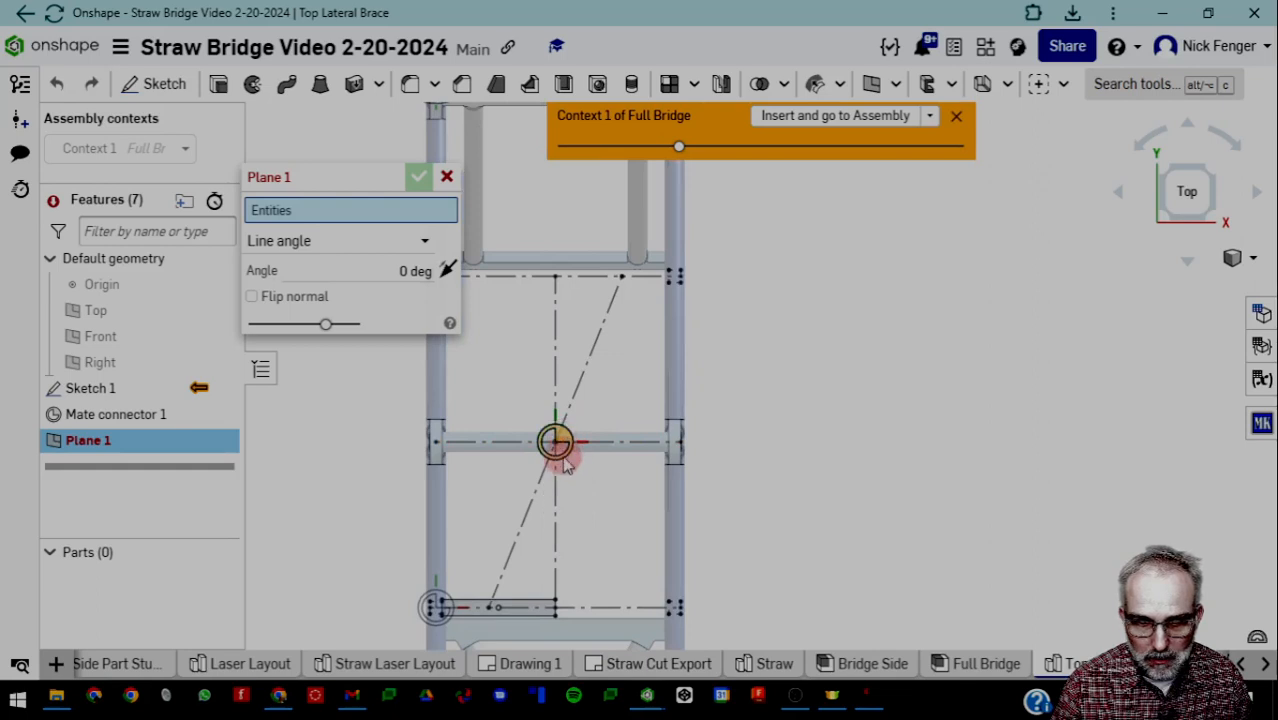
scroll(566, 455, "down", 2)
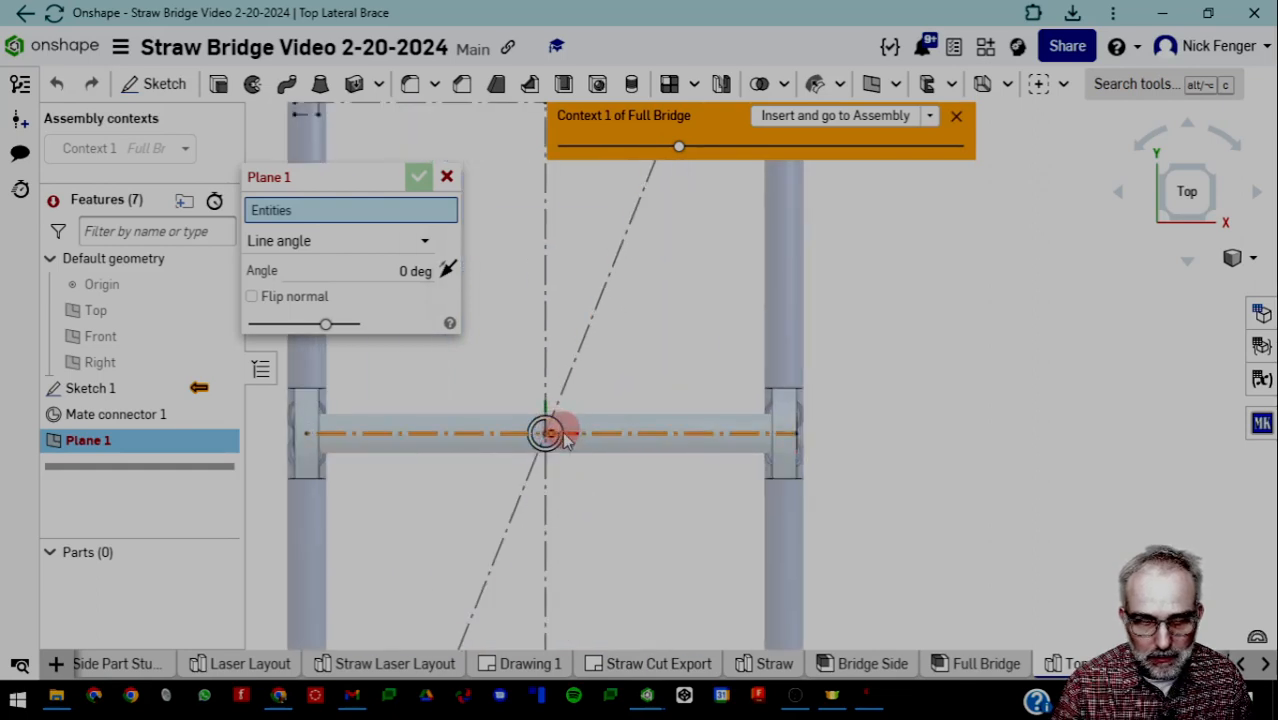
scroll(560, 450, "down", 3)
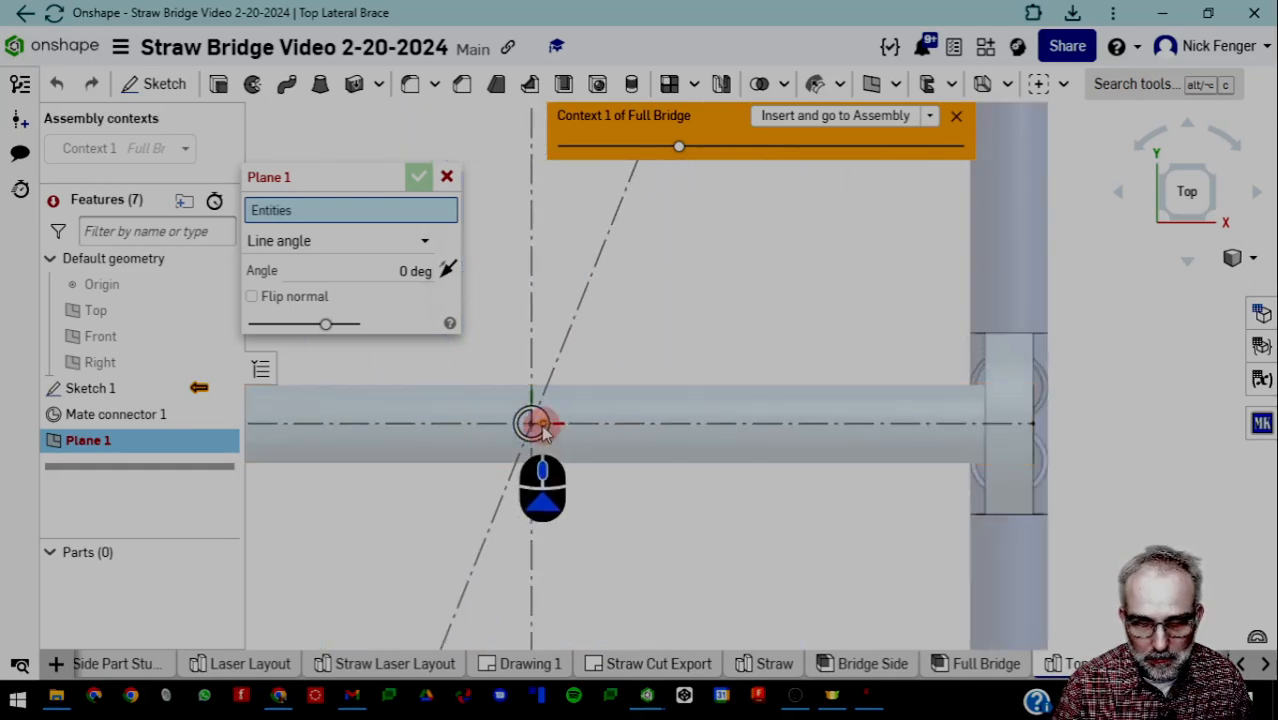
left_click(543, 428)
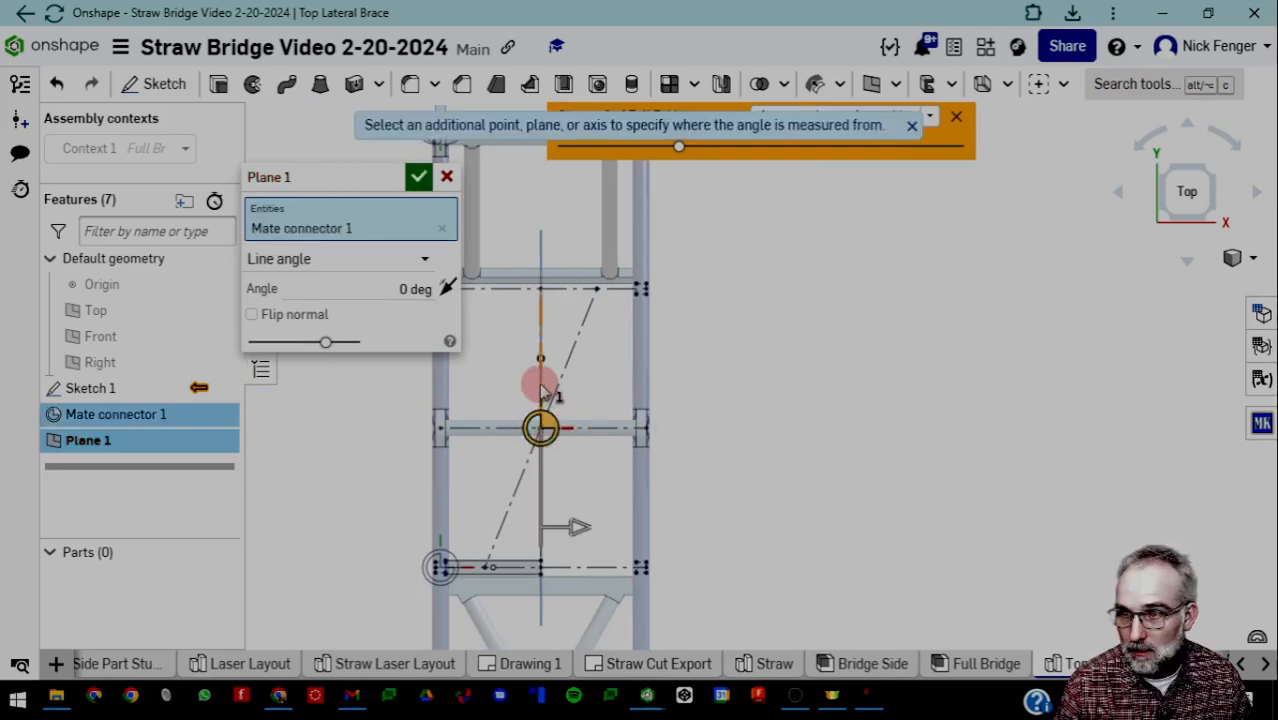
left_click(542, 388)
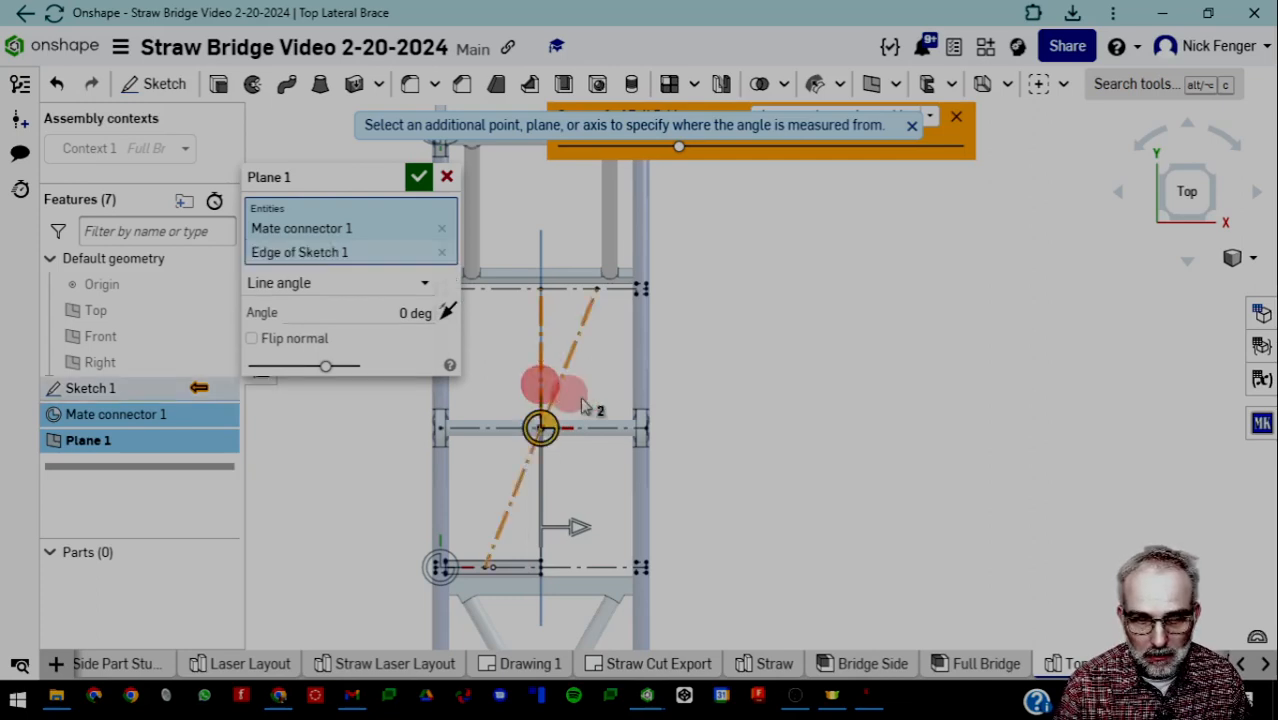
mouse_move(616, 481)
right_mouse_down()
mouse_move(597, 483)
mouse_move(610, 473)
mouse_move(612, 484)
right_mouse_up()
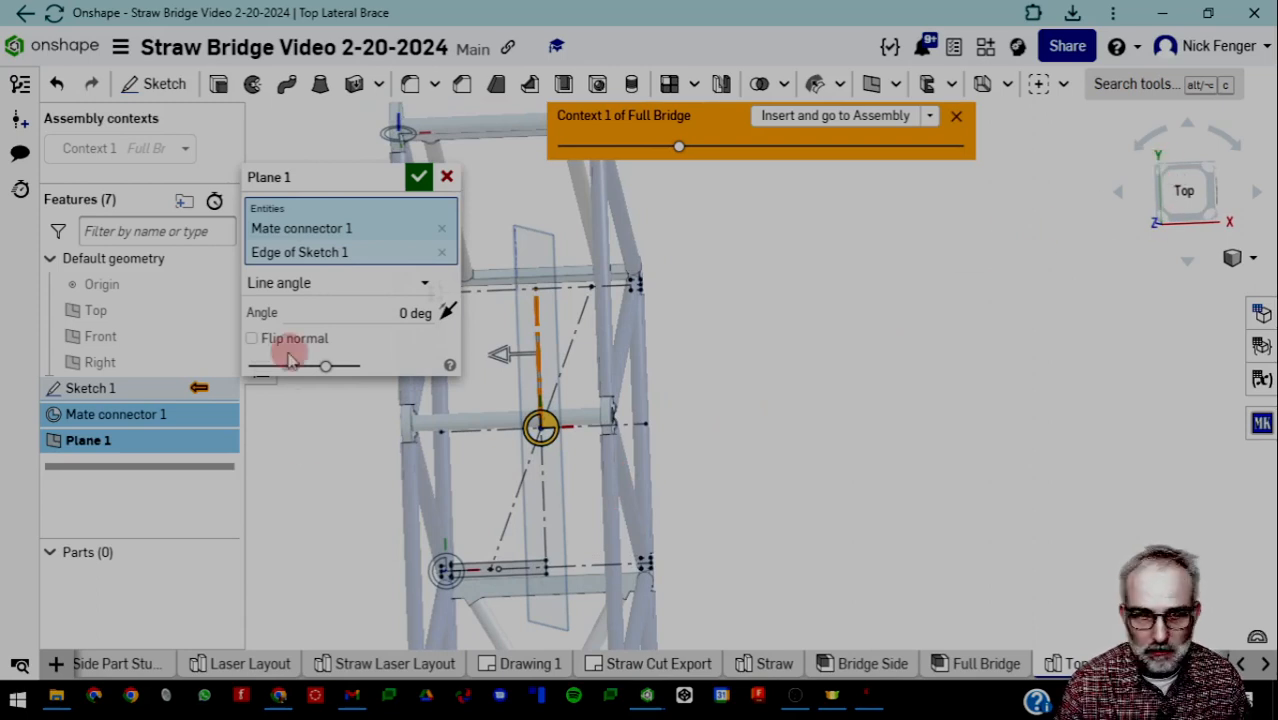
Name the lengthwise plane "Y Plane" and accept it
left_click(391, 177)
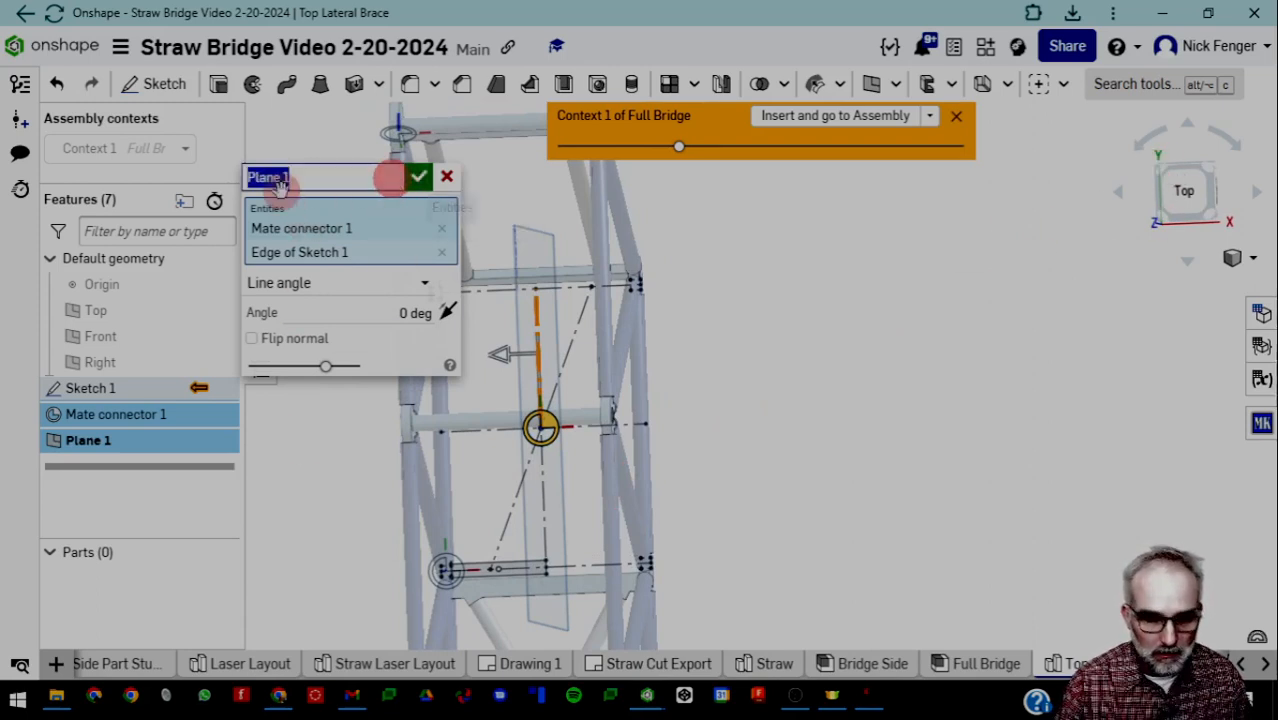
type("Y")
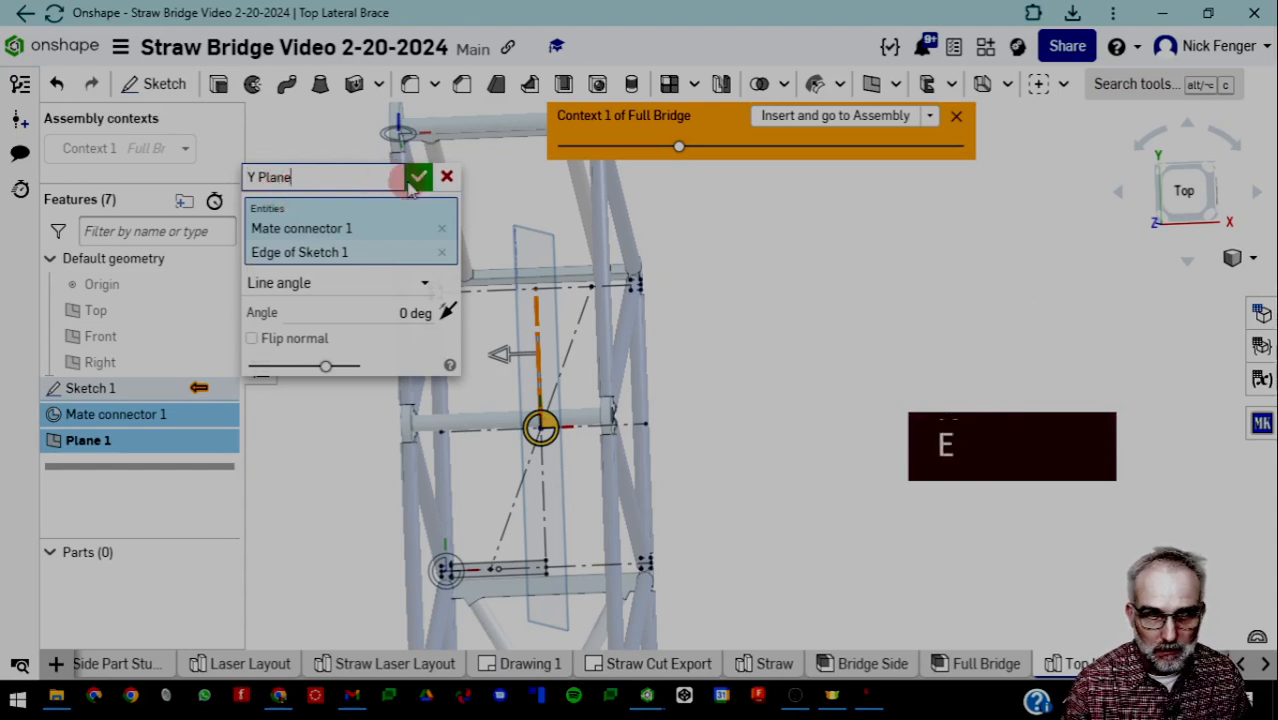
left_click(417, 178)
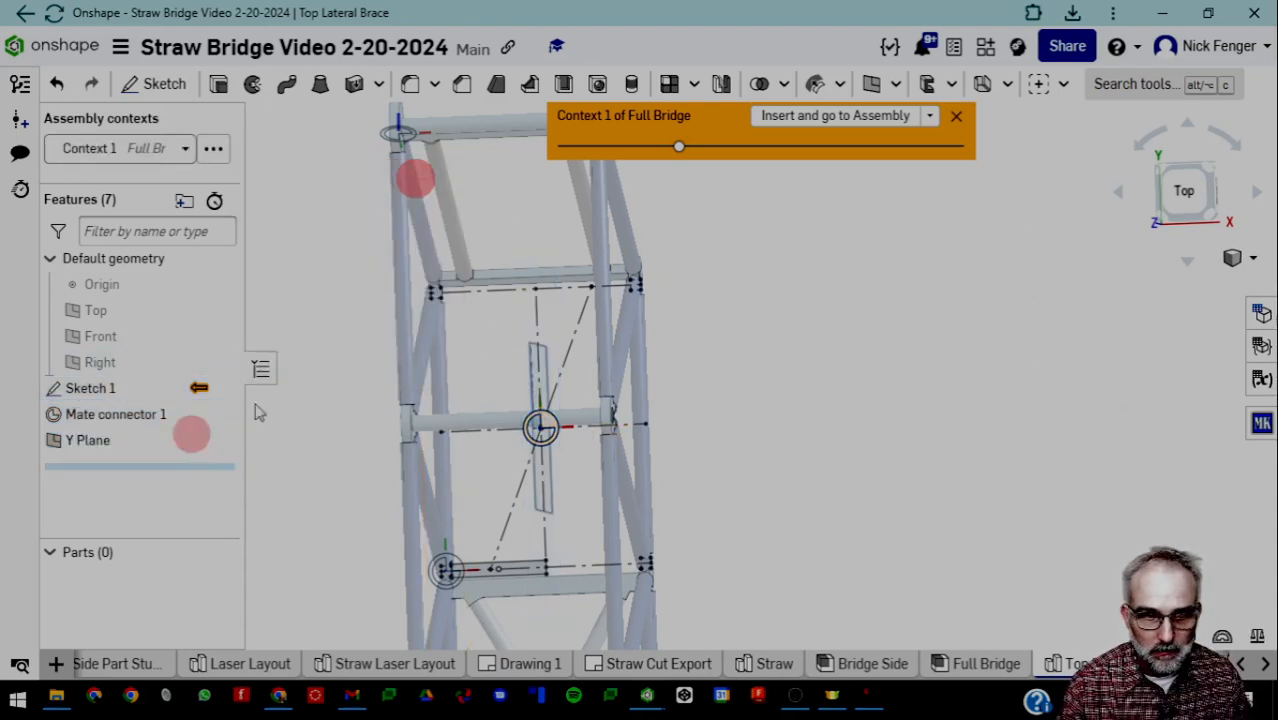
Define a Line angle plane at 0 deg through the central mate connector and the sketch's crosswise centreline
left_click(1113, 84)
left_click(730, 203)
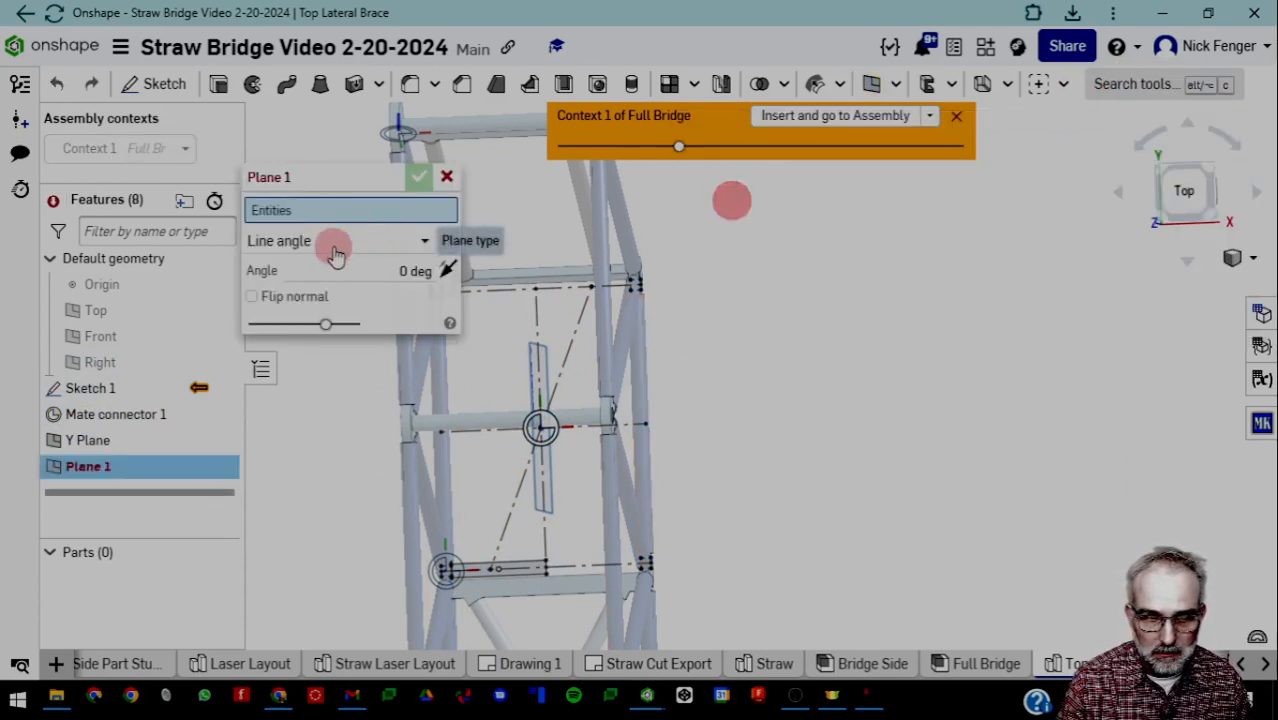
left_click(551, 441)
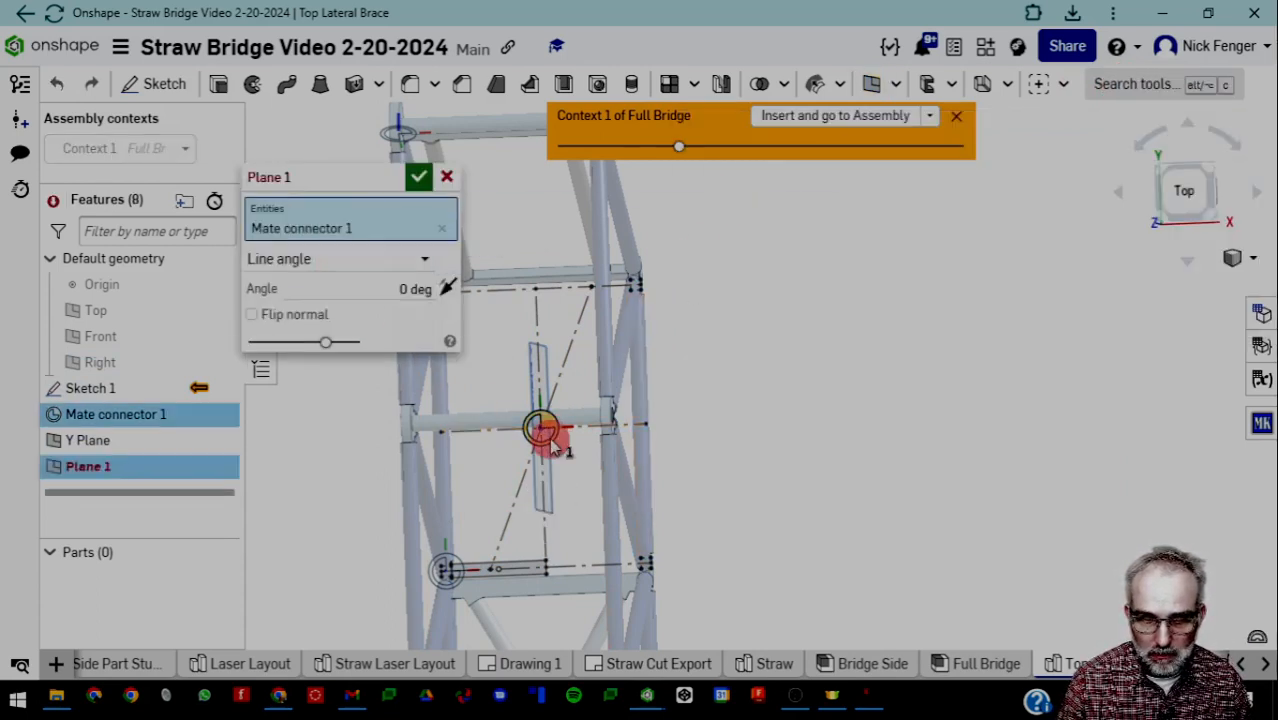
left_click(586, 427)
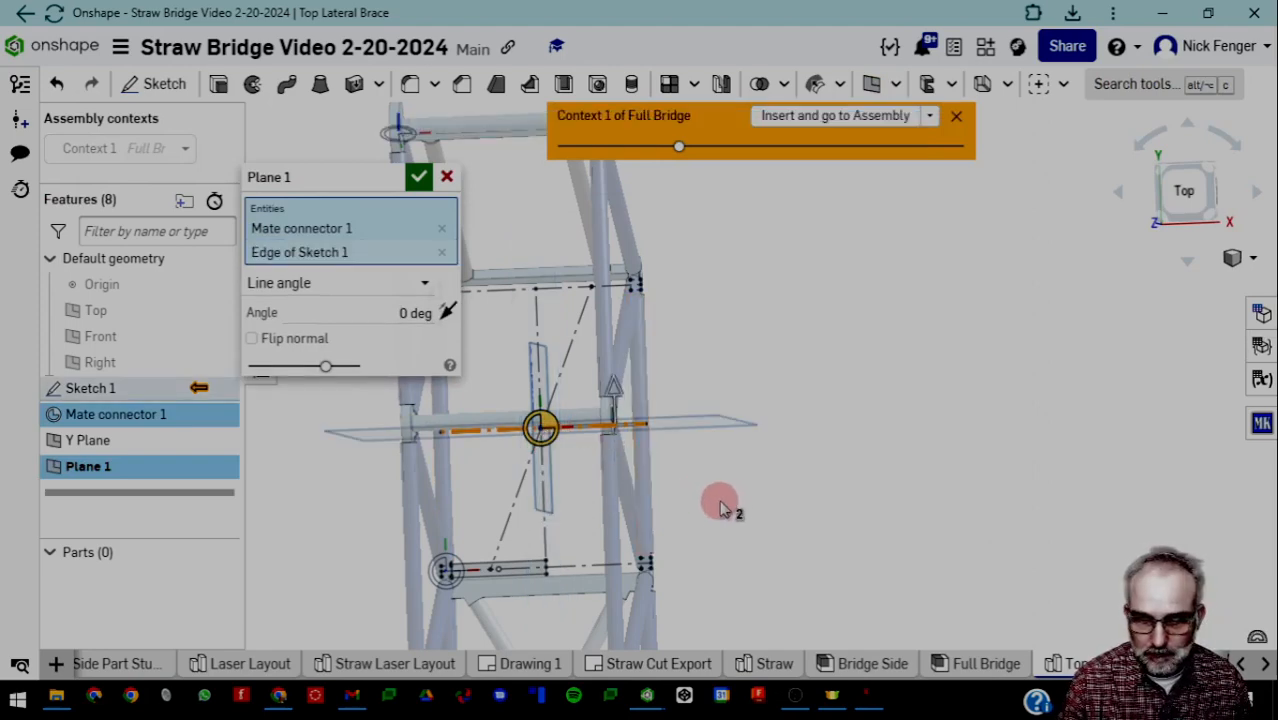
right_click_drag(720, 507, 729, 477)
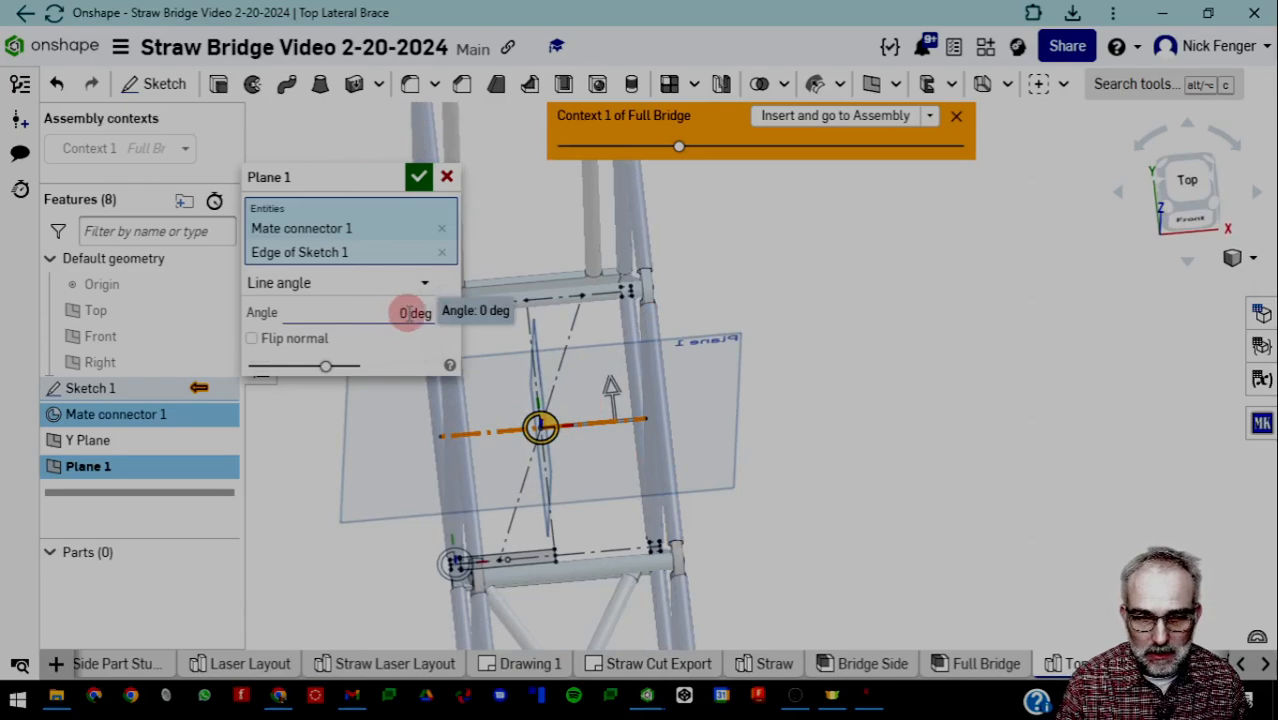
right_click_drag(779, 489, 628, 485)
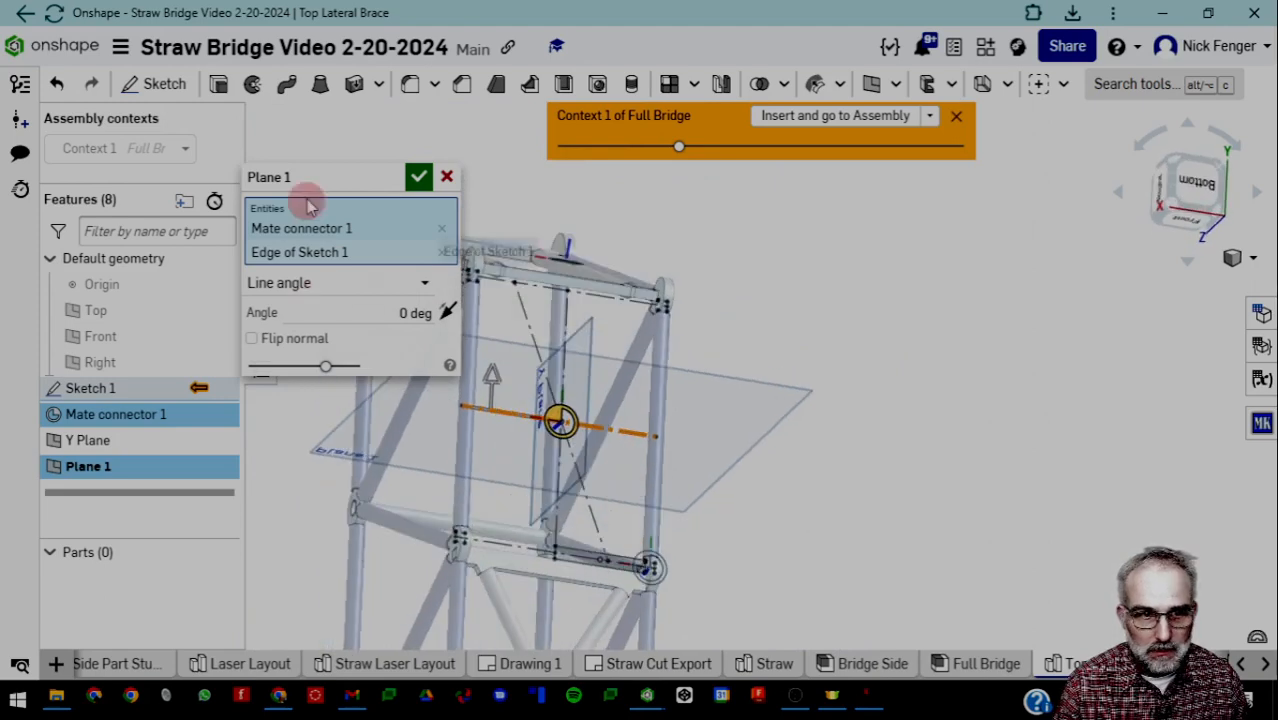
Name the crosswise plane "X Plane" and accept it
left_click(391, 177)
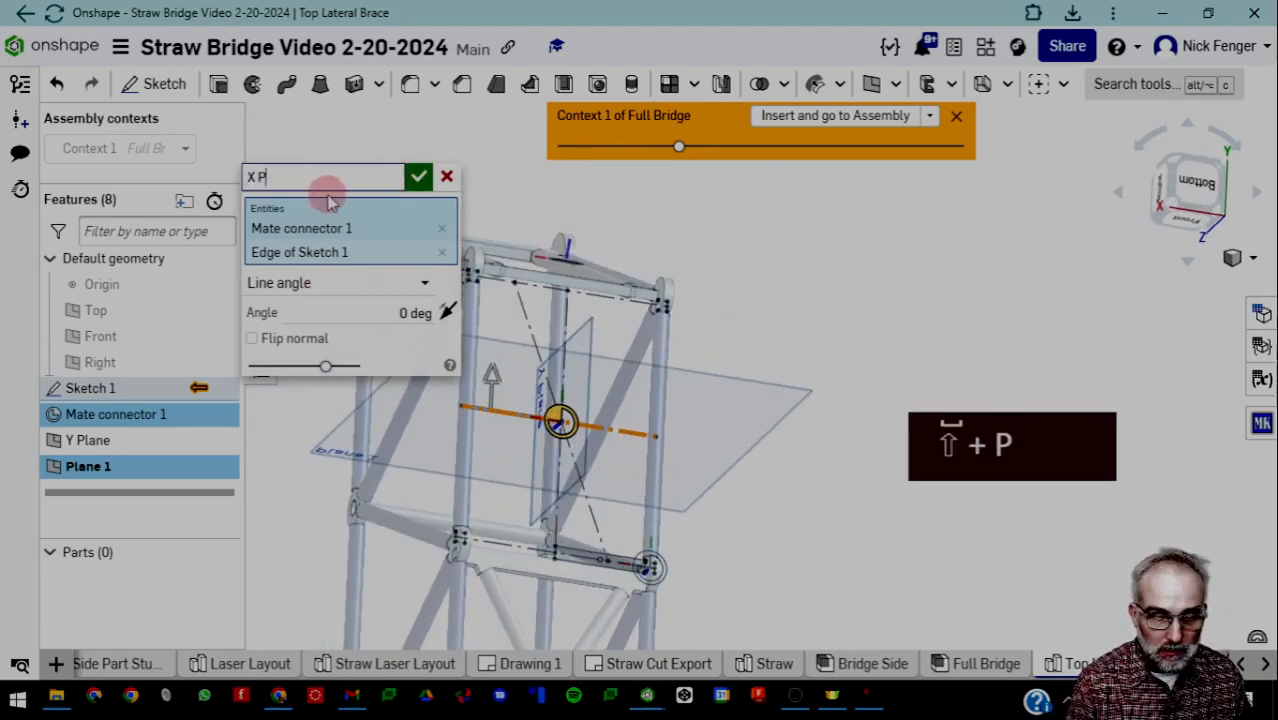
type("X Plane")
left_click(416, 177)
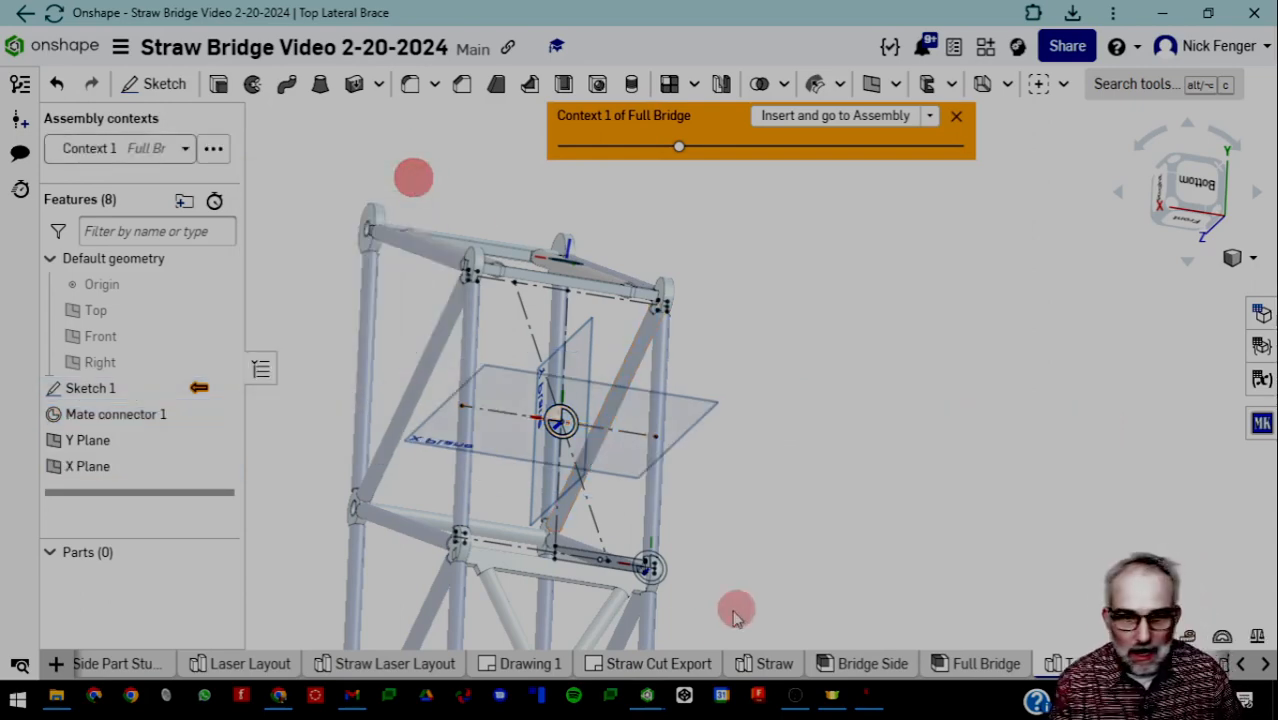
Update the Node Joint Creator custom feature to its latest version, V43, and close the reference manager
right_click_drag(735, 615, 736, 479)
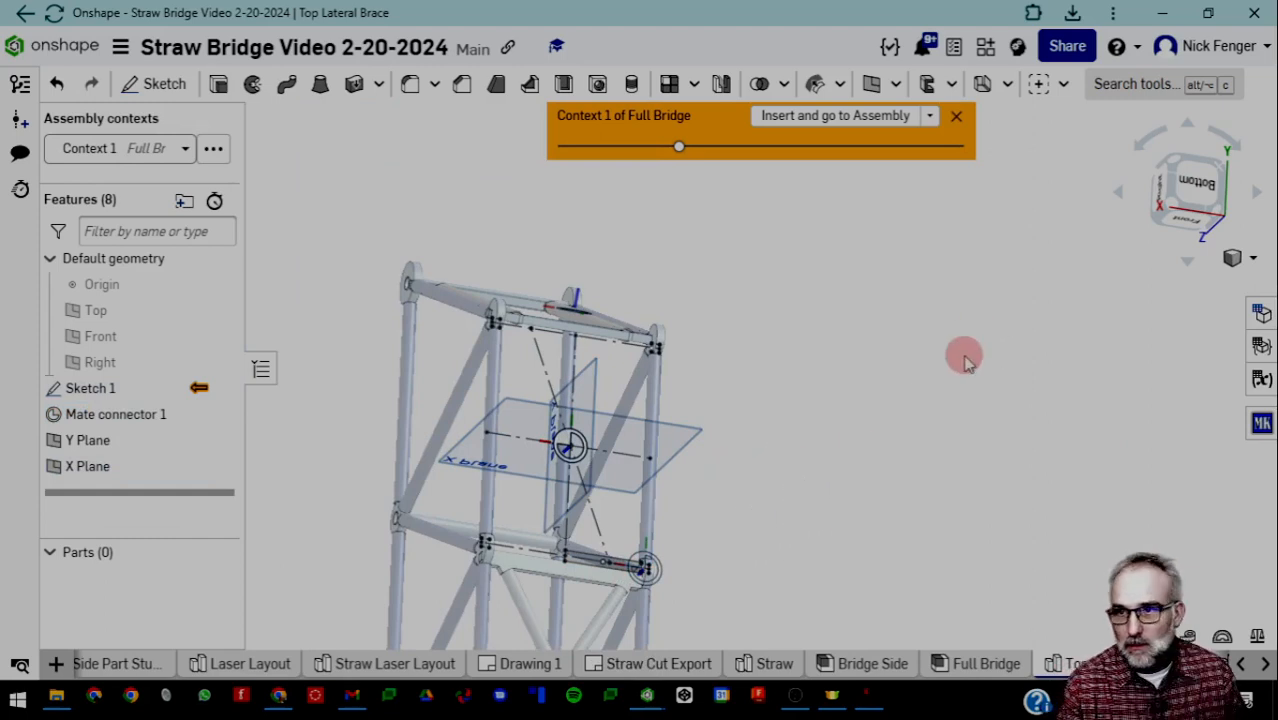
left_click(1064, 86)
left_click(1077, 288)
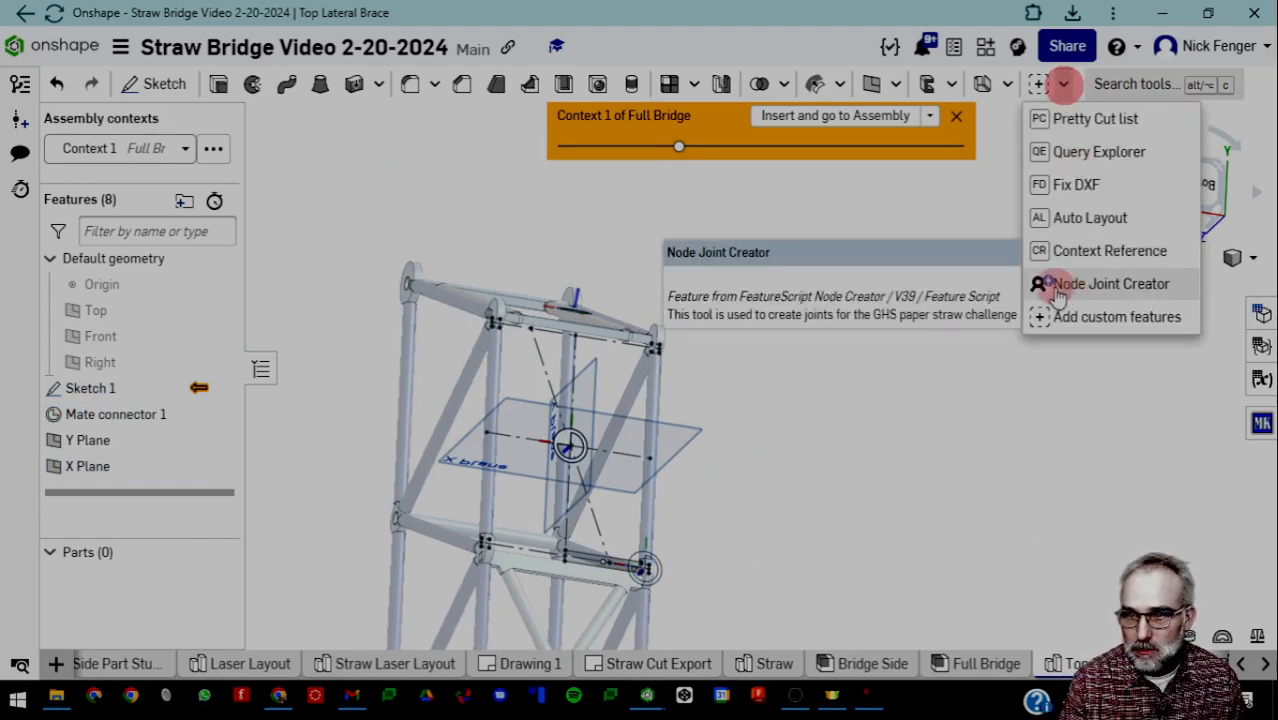
right_click(1086, 288)
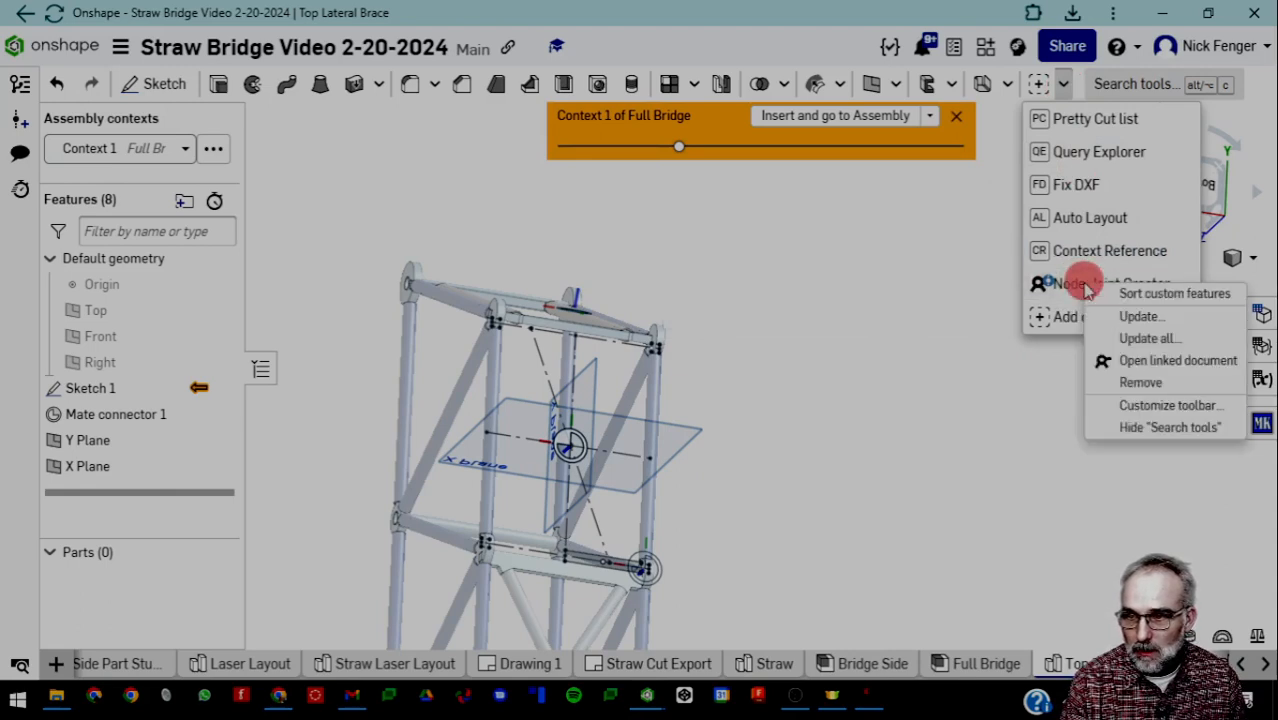
left_click(1133, 339)
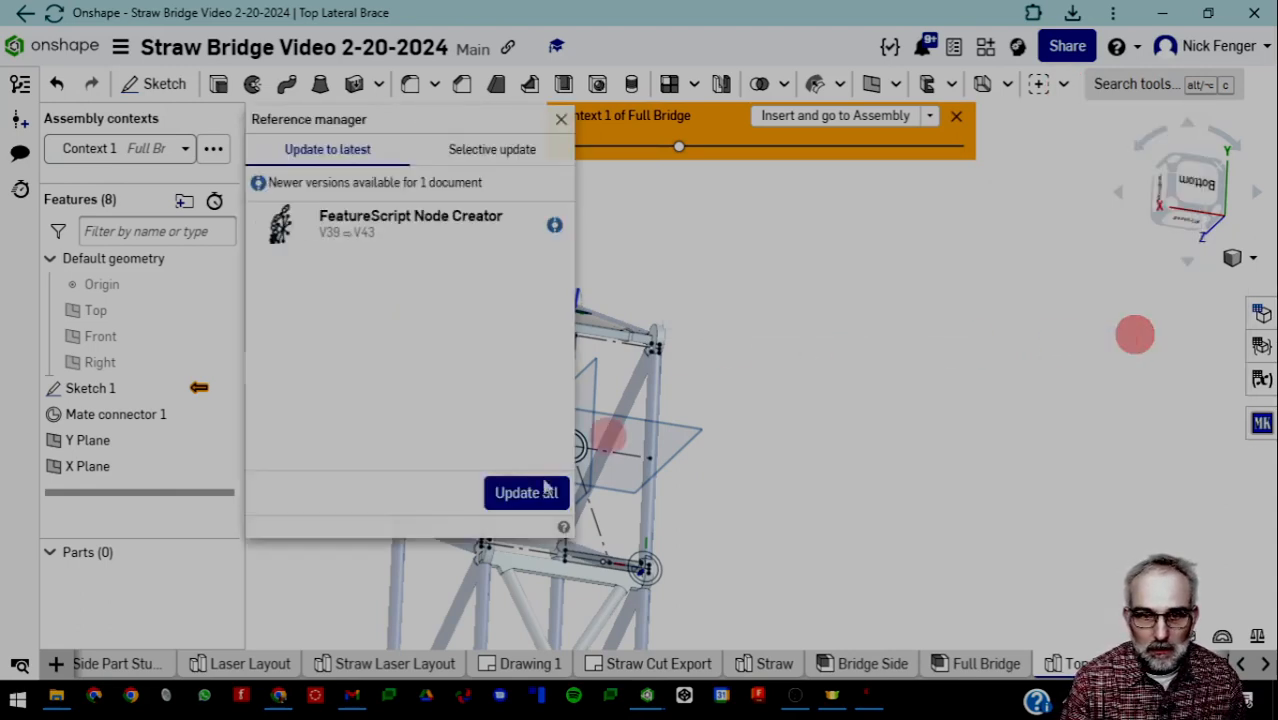
left_click(527, 494)
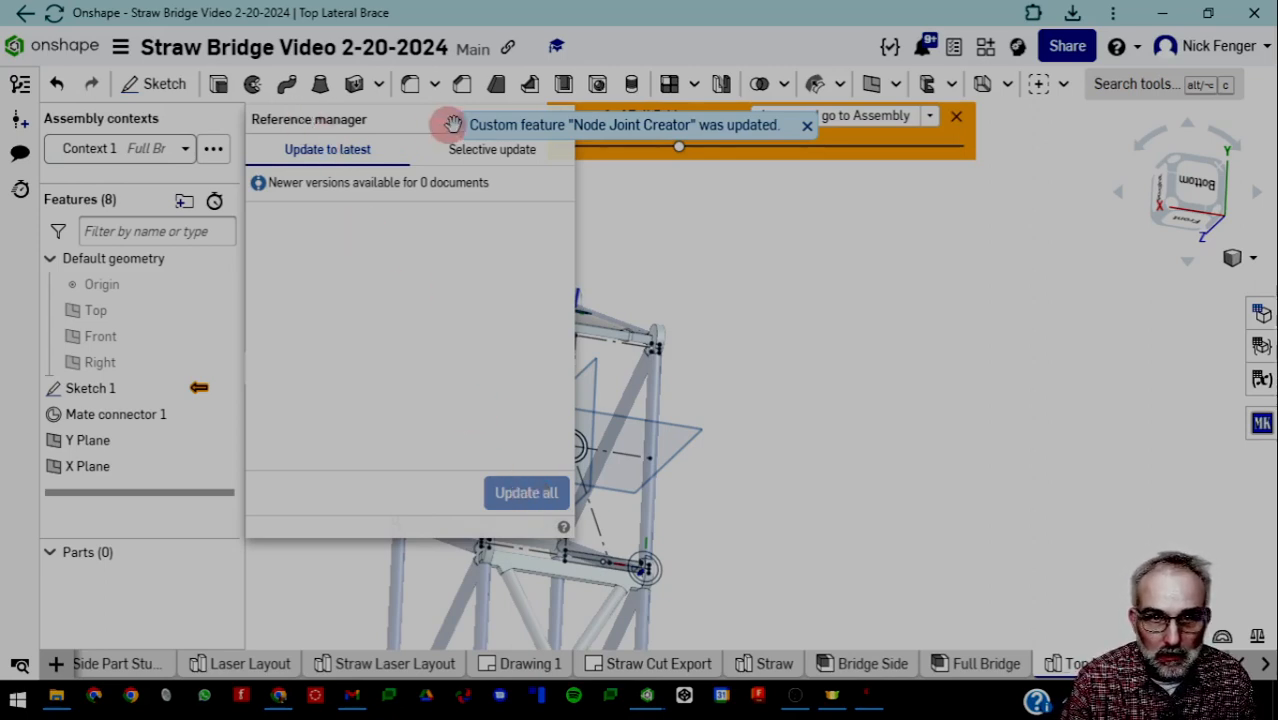
left_click(562, 125)
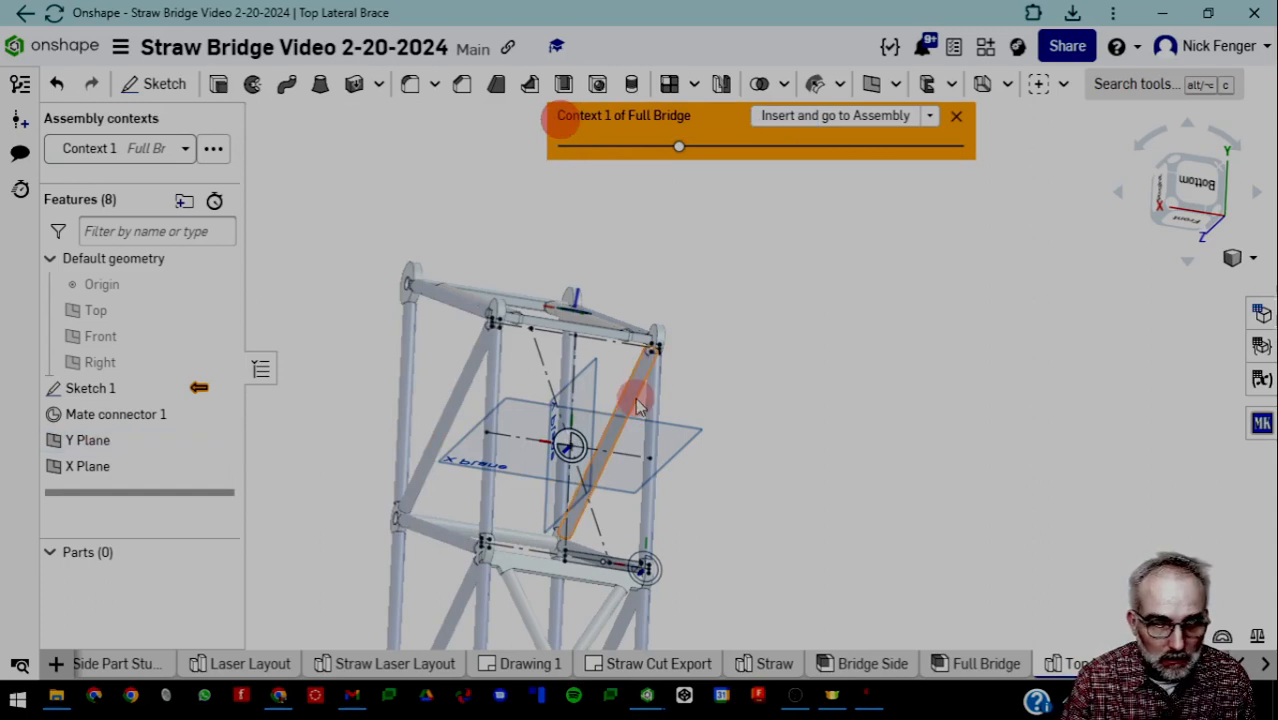
Start a Node Joint Creator feature for the top lateral brace sketch
left_click(1071, 88)
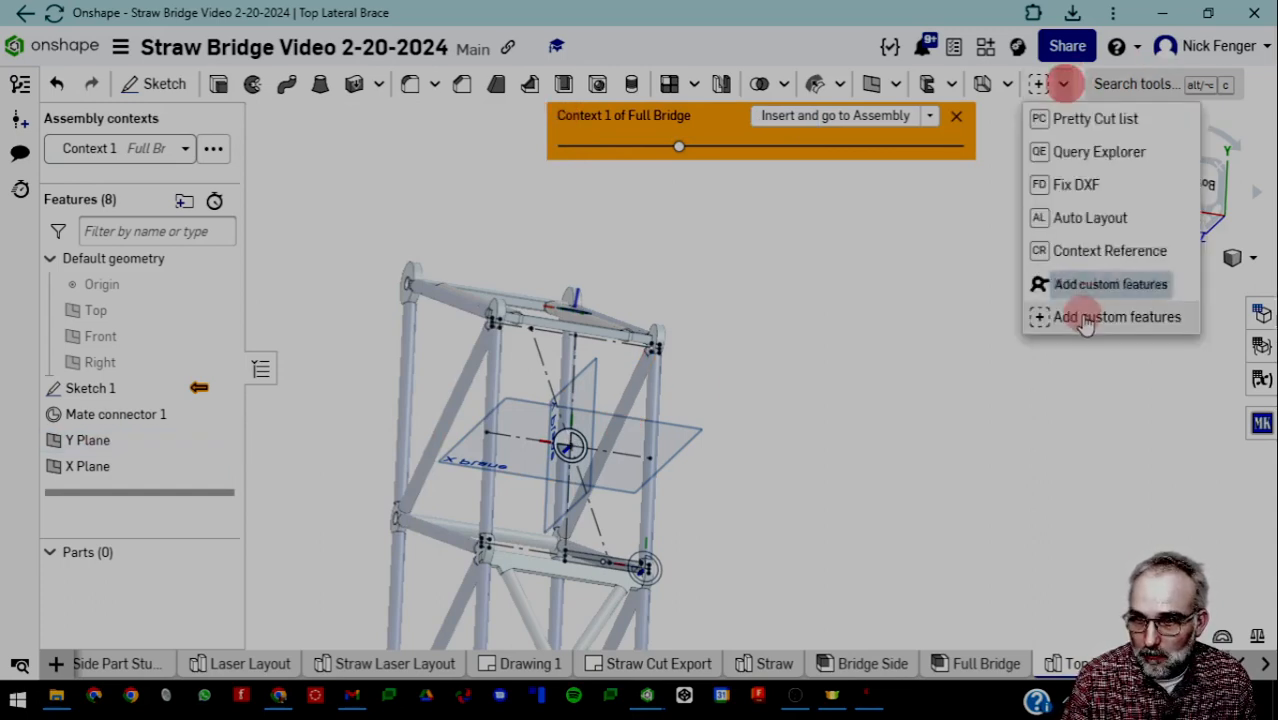
left_click(1092, 287)
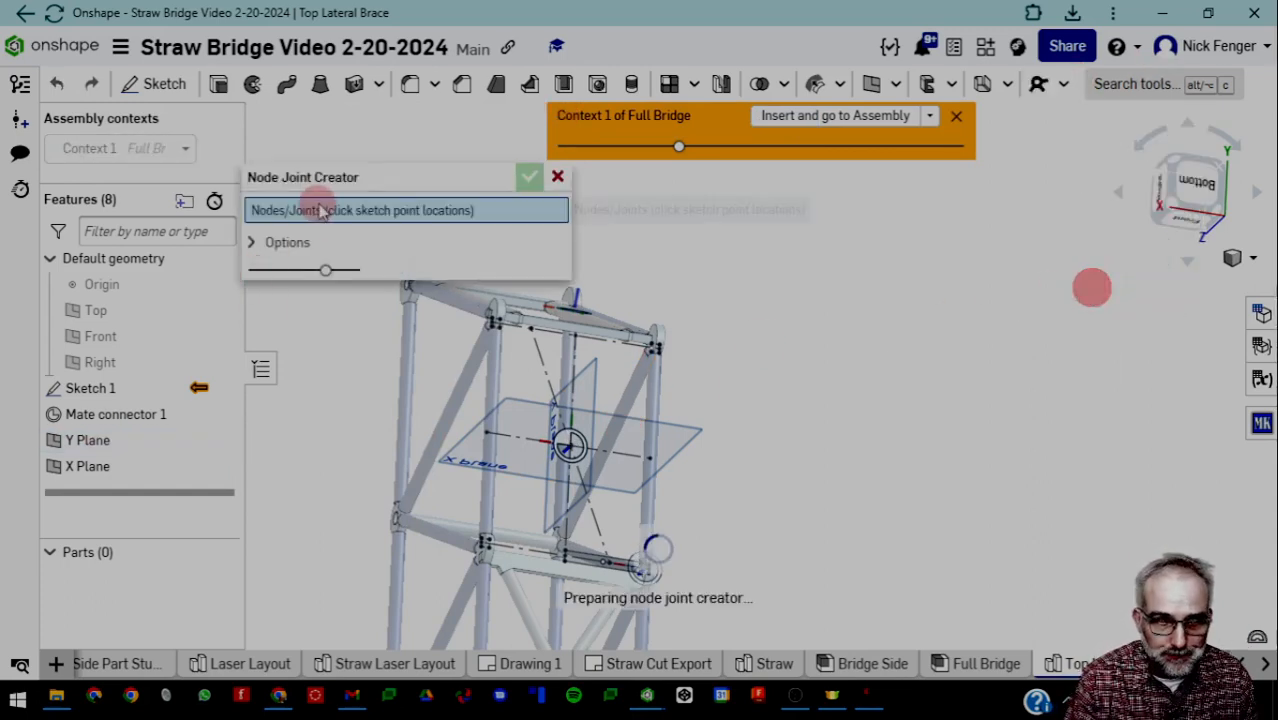
key("n")
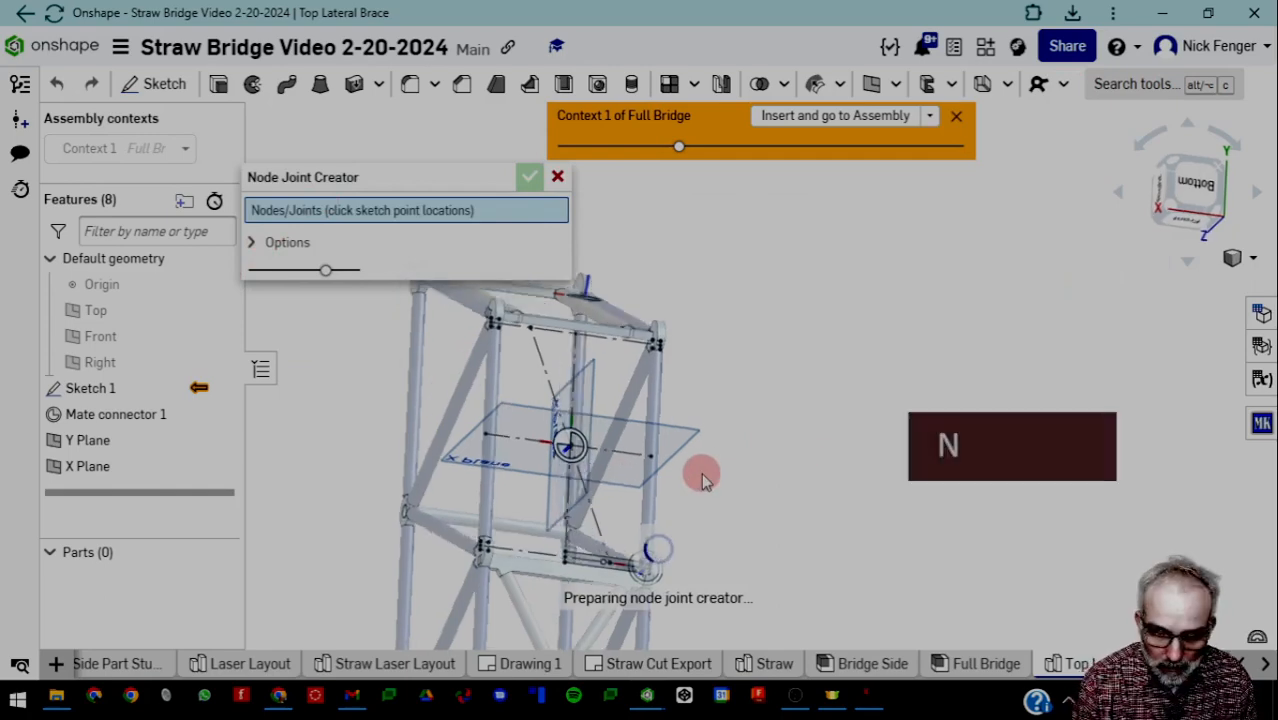
scroll(517, 440, "down", 3)
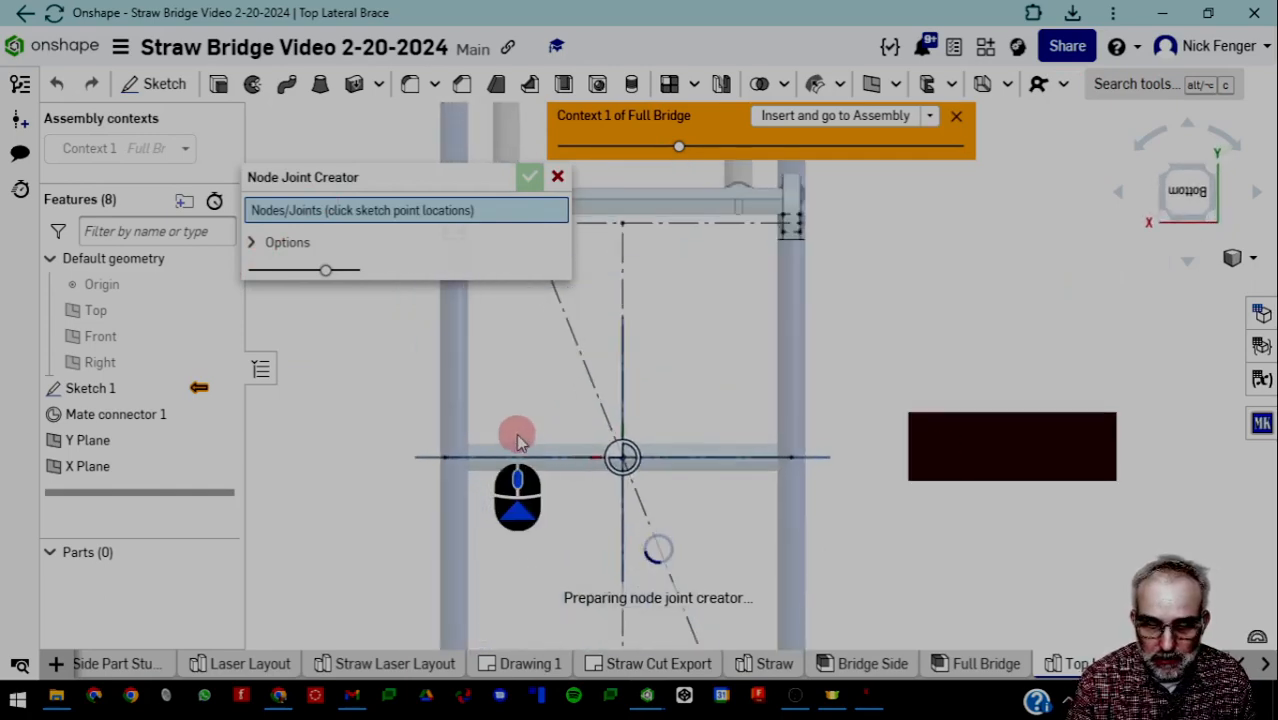
left_click(623, 462)
scroll(640, 500, "up", 5)
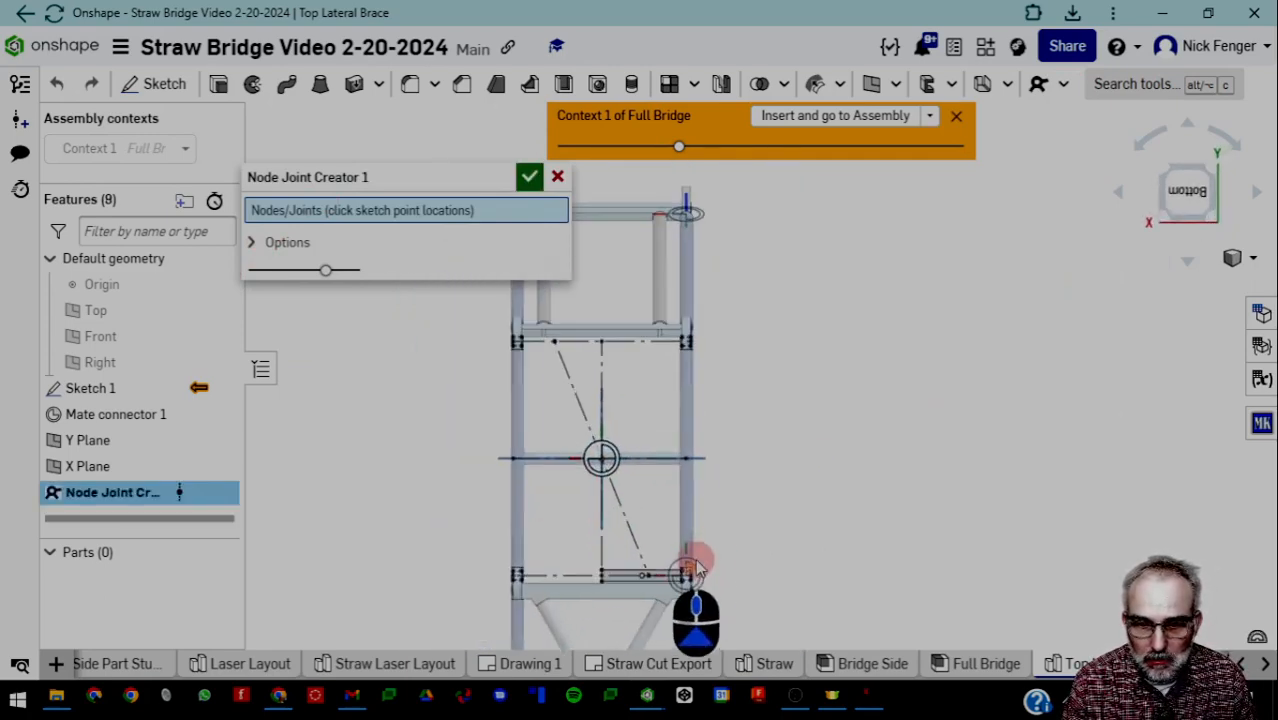
Examine the bridge's existing cross bracing and the diagonal's end point on the half-width strut rectangle in the sketch
mouse_move(741, 527)
right_mouse_down()
mouse_move(585, 494)
mouse_move(591, 437)
mouse_move(656, 308)
mouse_move(646, 318)
mouse_move(673, 337)
mouse_move(673, 325)
right_mouse_up()
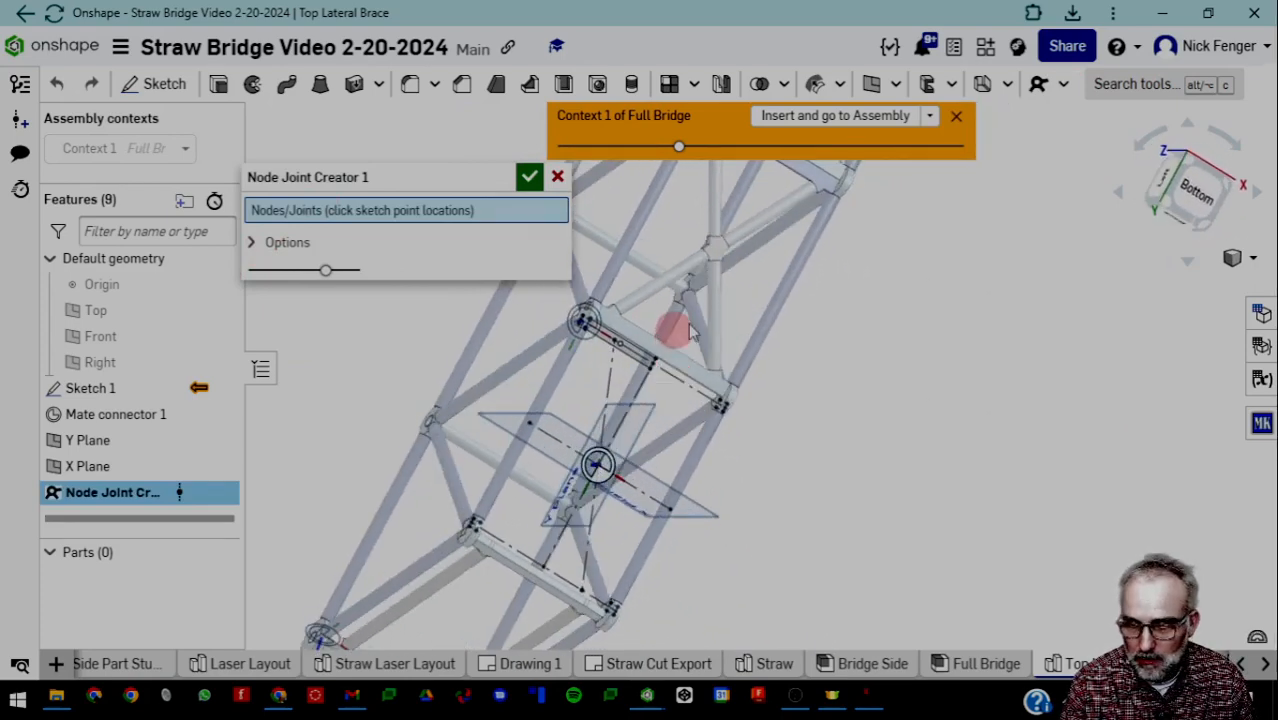
left_click(1236, 157)
left_click(1231, 145)
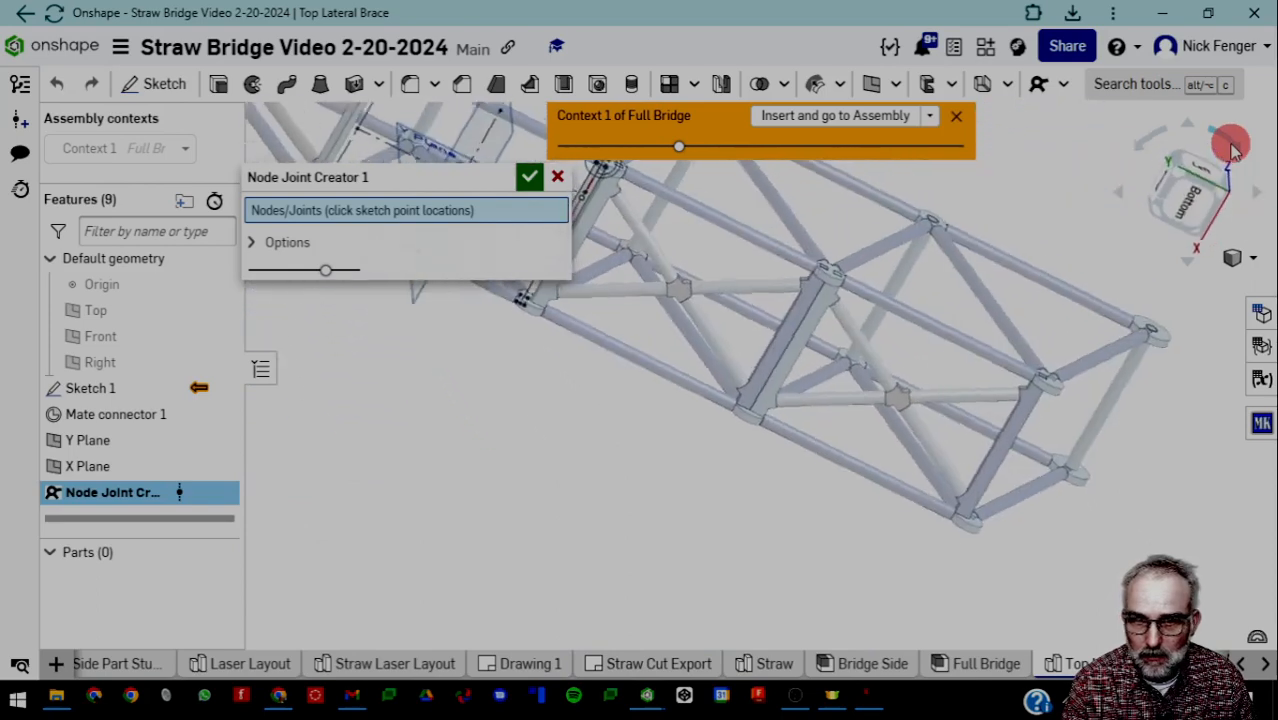
right_click_drag(985, 318, 807, 394)
right_click_drag(730, 400, 910, 440)
left_click(1174, 190)
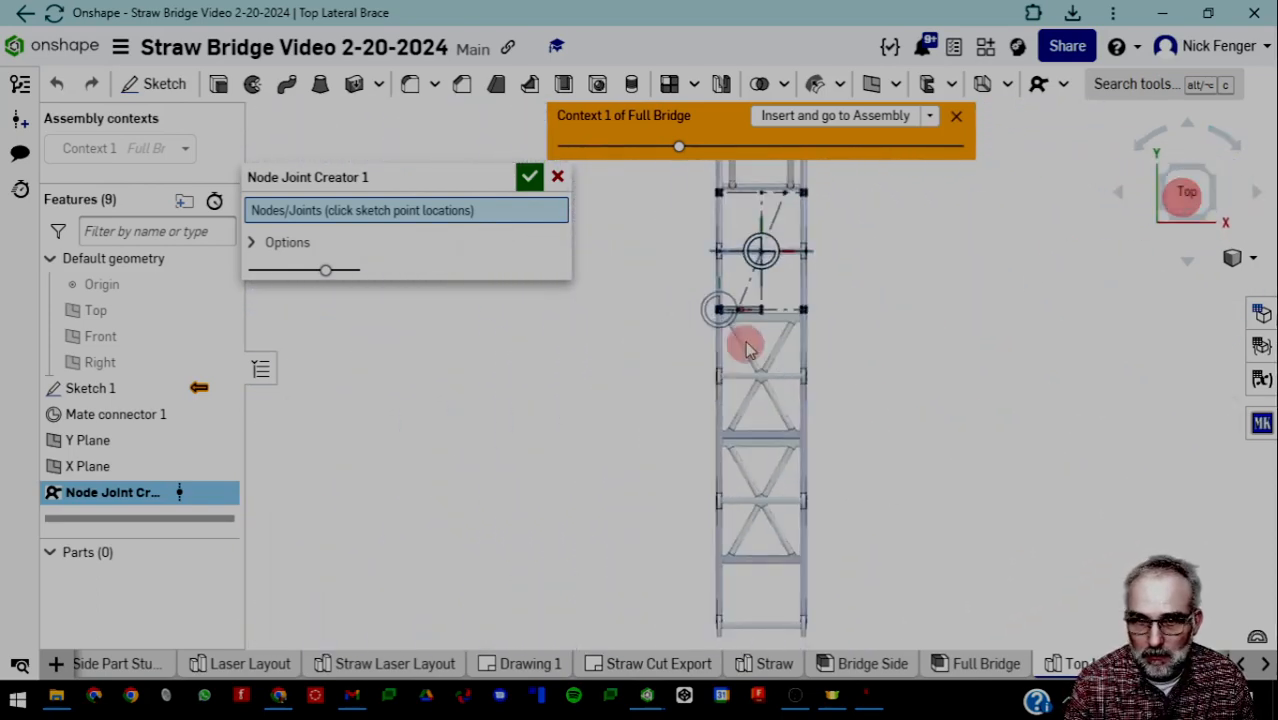
scroll(758, 325, "up", 3)
scroll(758, 325, "up", 5)
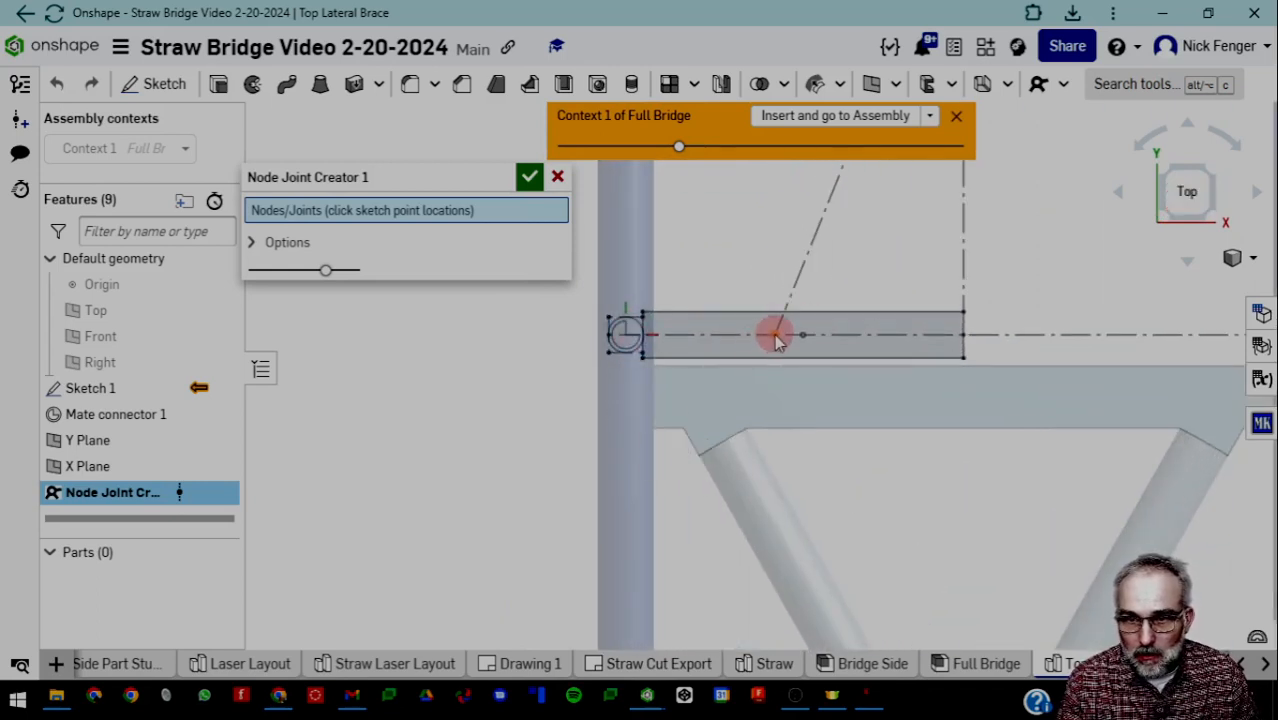
scroll(778, 340, "down", 5)
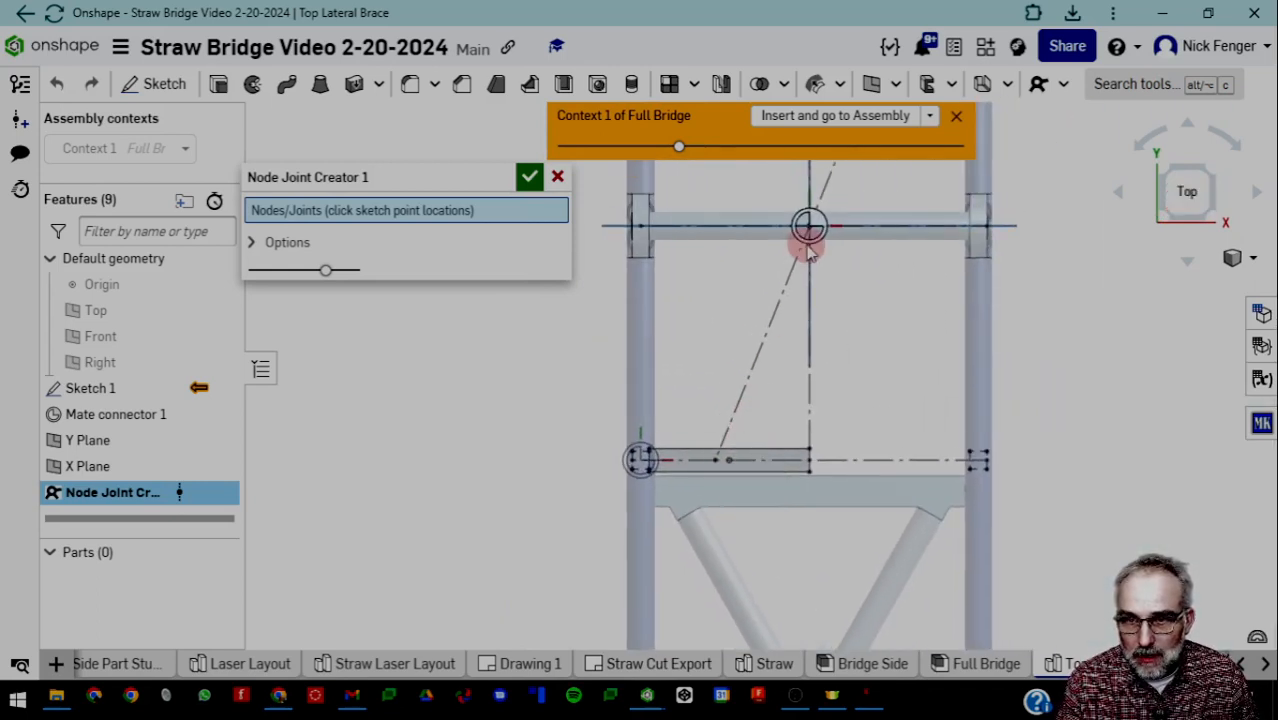
Place the node at the diagonal's end point on the strut rectangle and assign the diagonal centreline as its straw member location
left_click(296, 214)
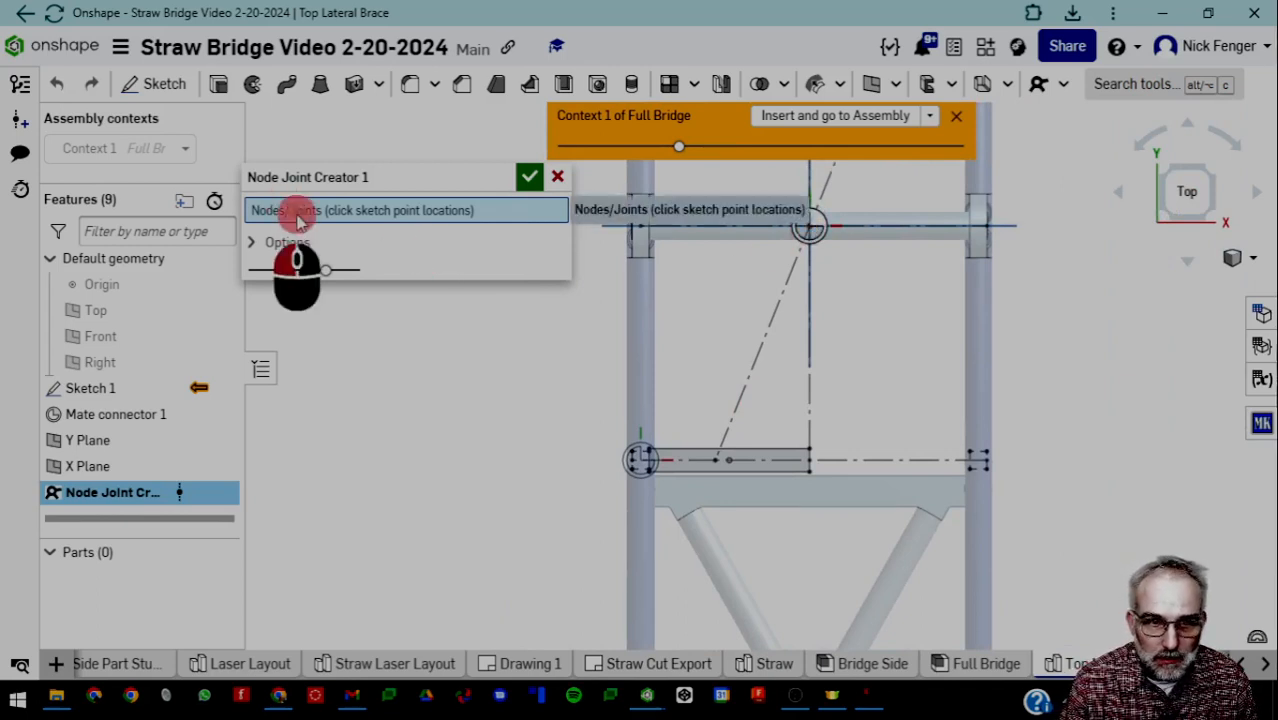
left_click(714, 461)
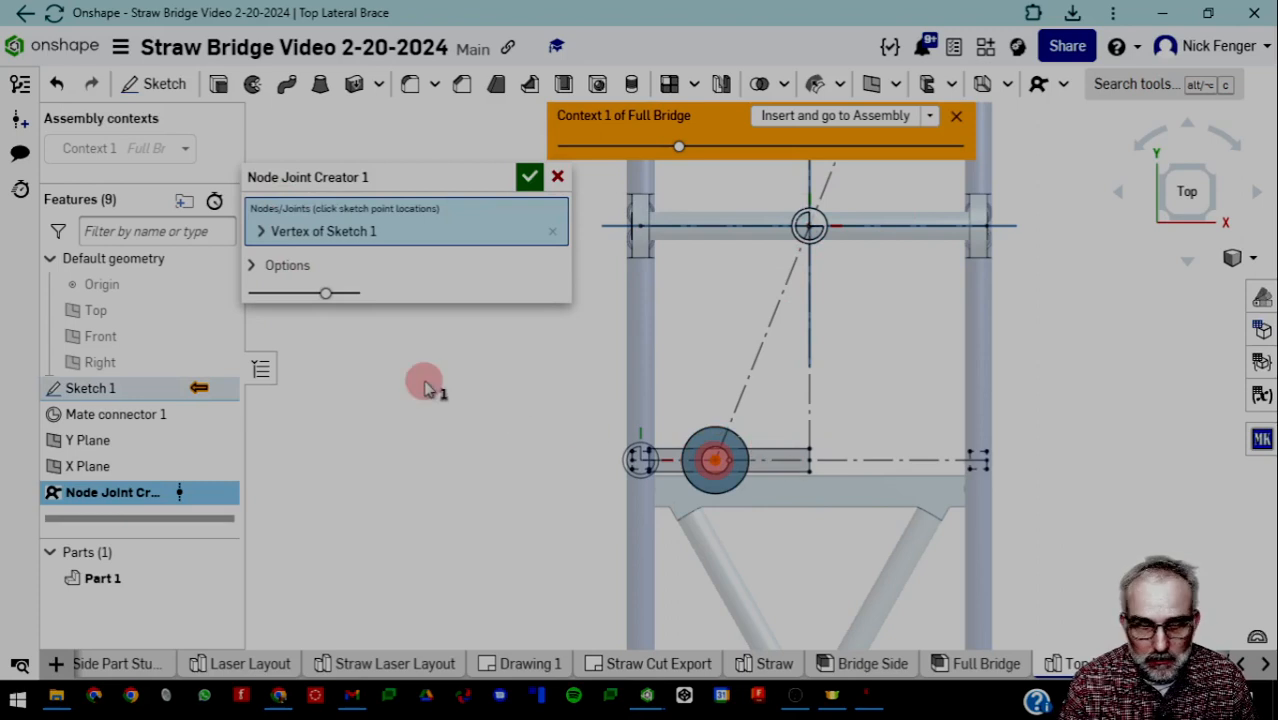
left_click(262, 235)
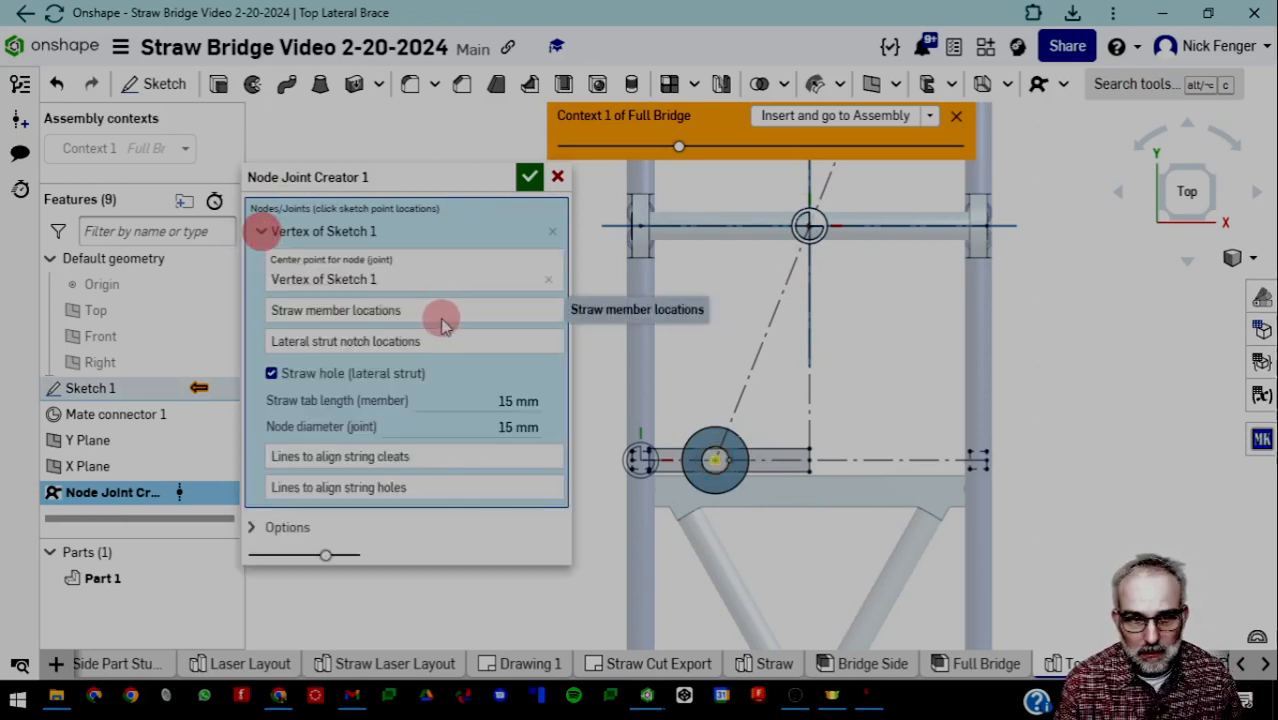
left_click(416, 312)
left_click(743, 377)
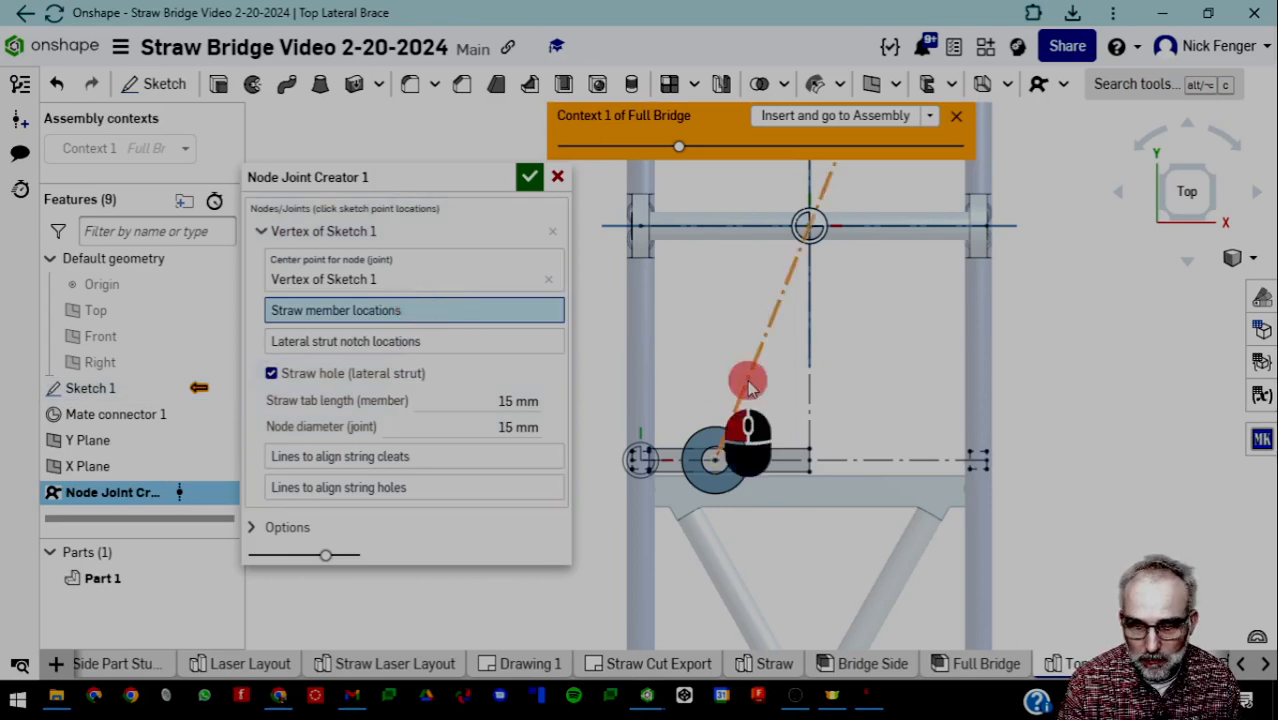
Turn off the node's straw hole (lateral strut) option and open its node diameter for editing
left_click(437, 360)
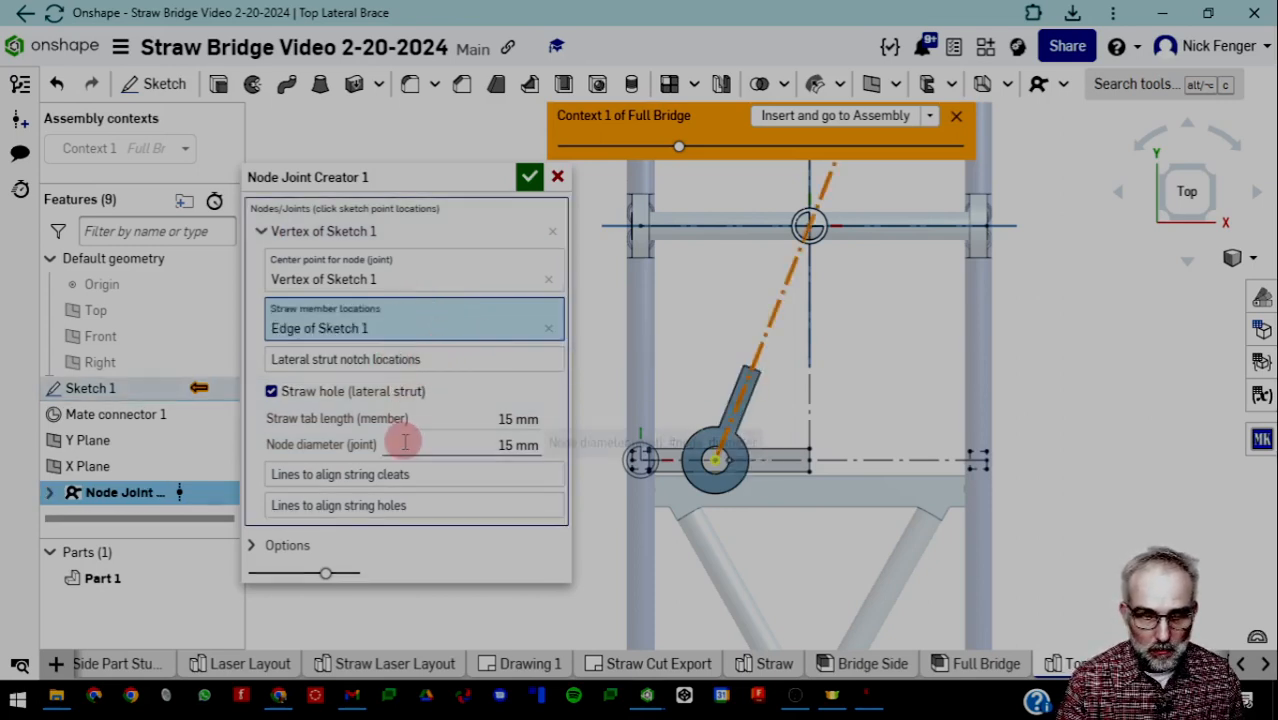
left_click(327, 396)
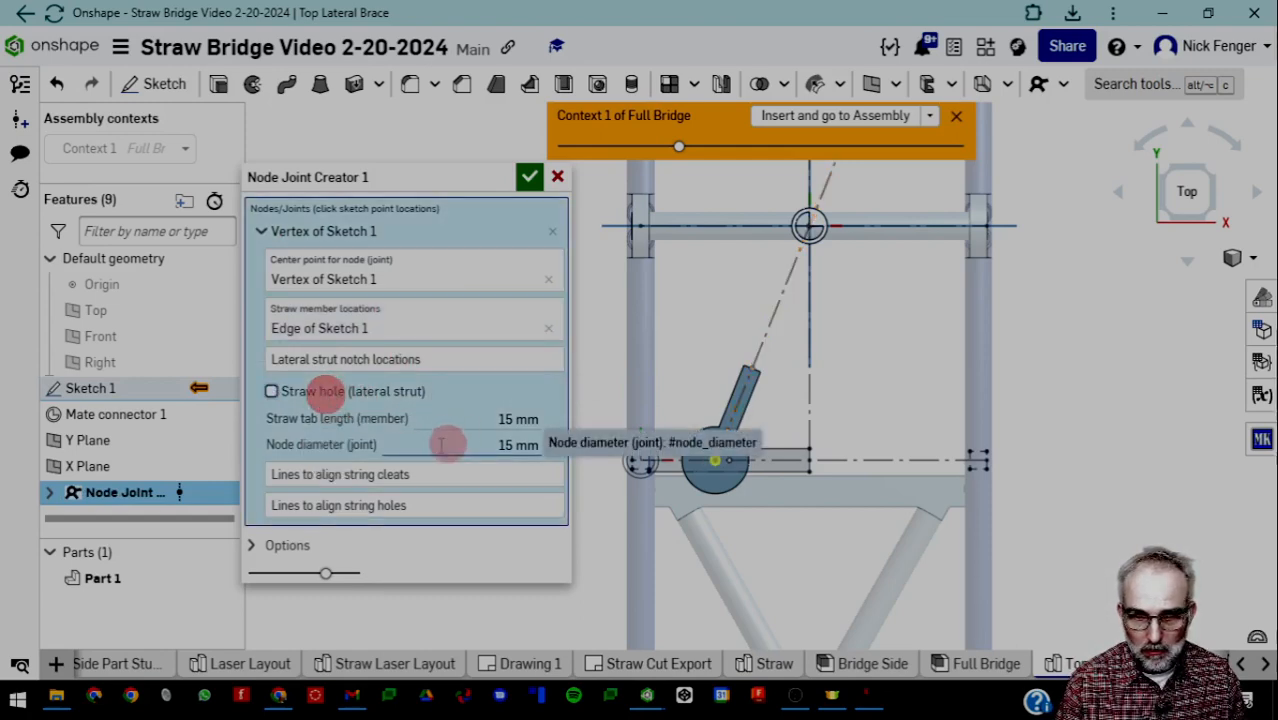
left_click(492, 444)
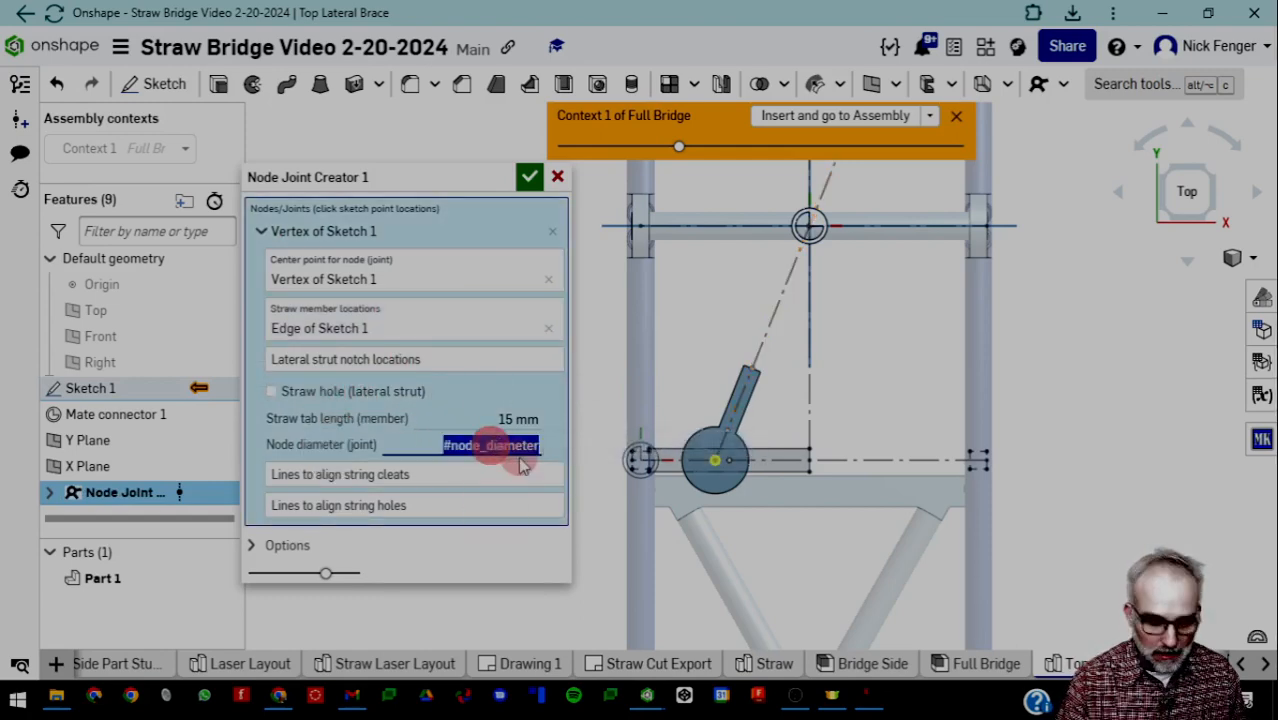
Set the first joint's node diameter to #straw_outer_diameter
type("out")
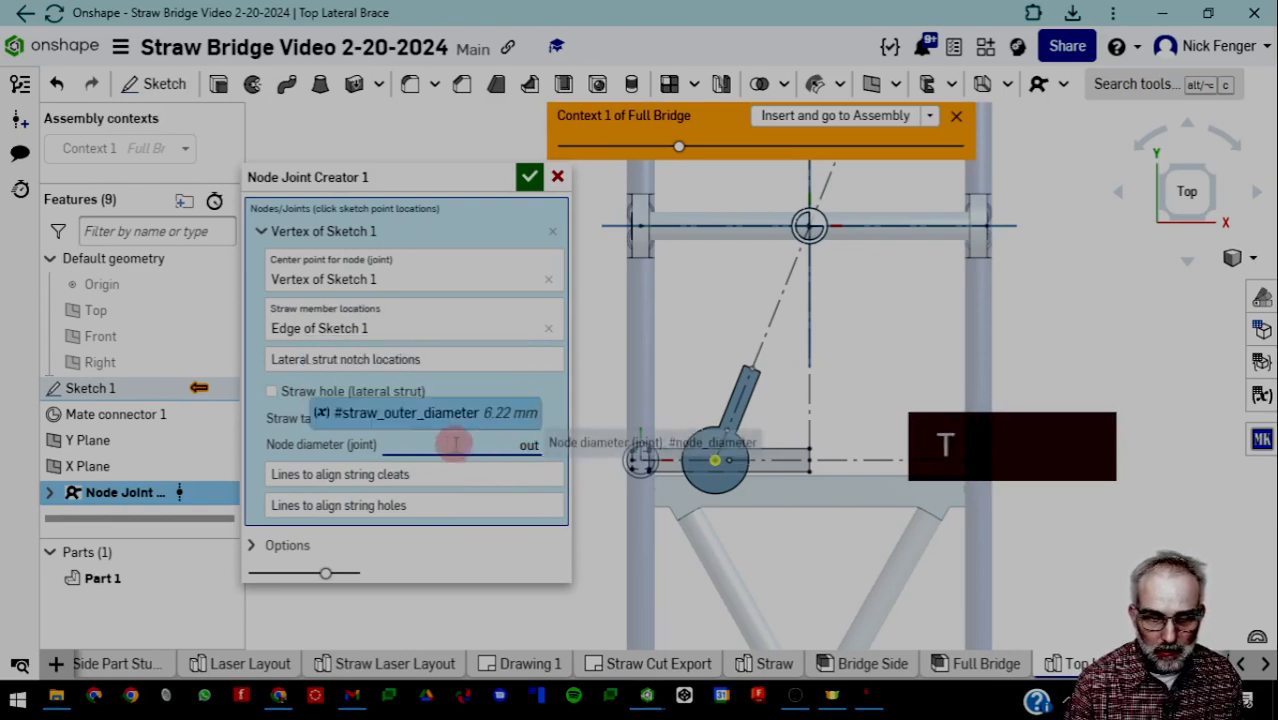
left_click(414, 411)
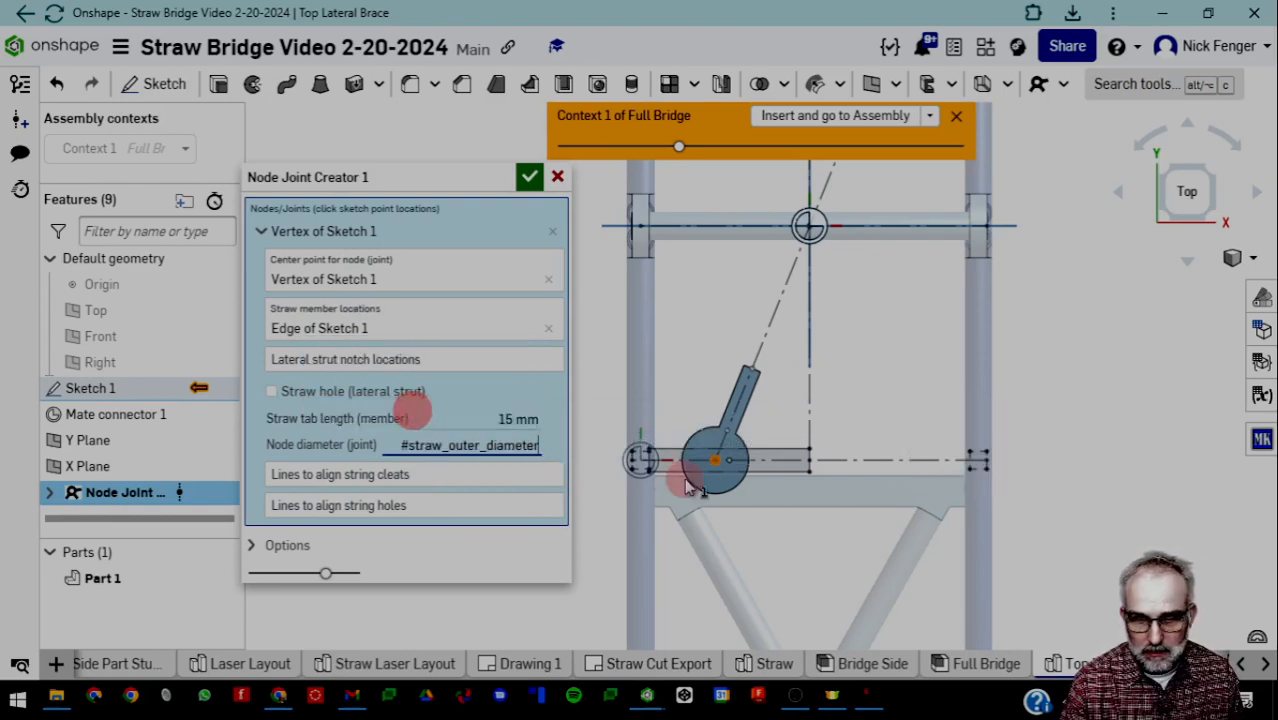
left_click(500, 418)
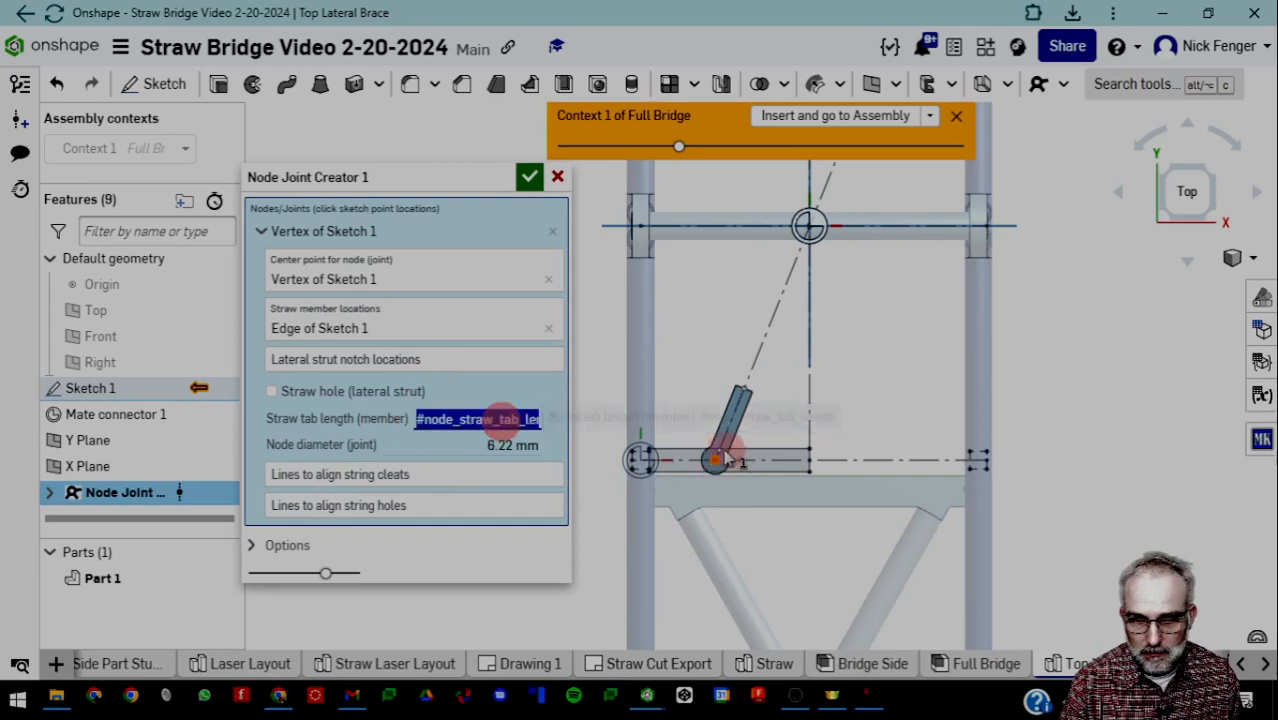
scroll(733, 497, "up", 5)
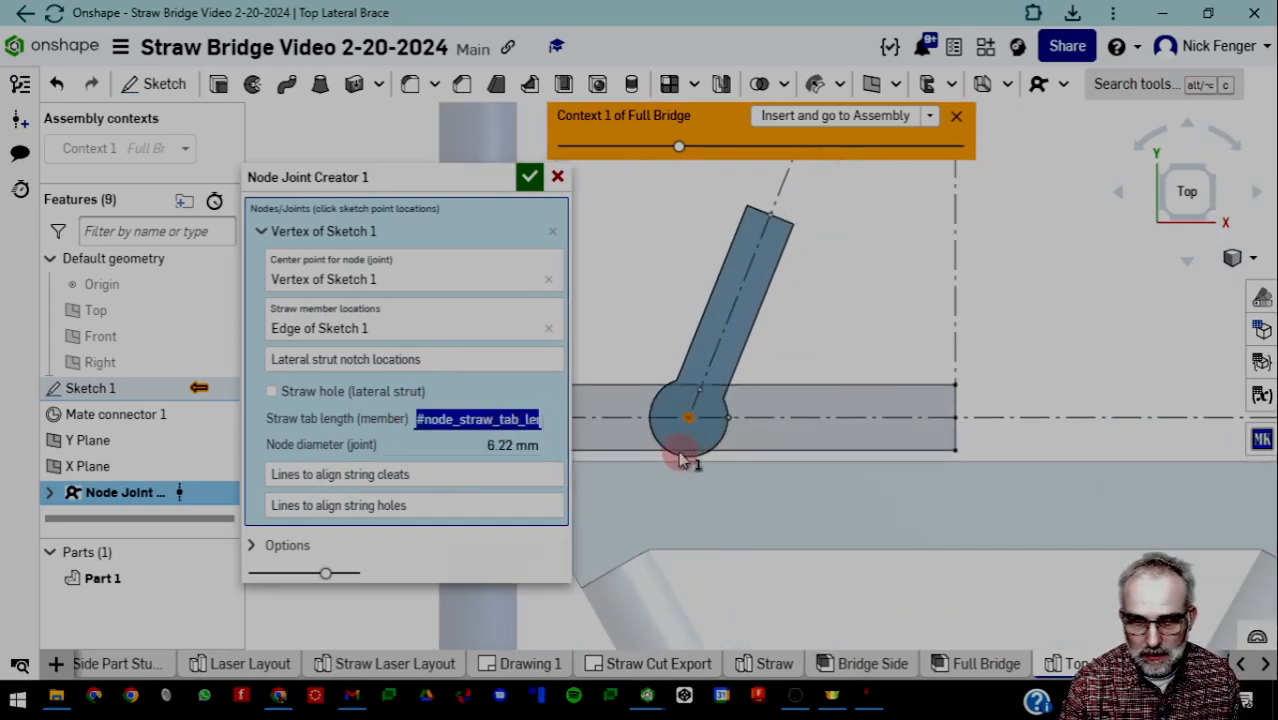
scroll(490, 445, "down", 2)
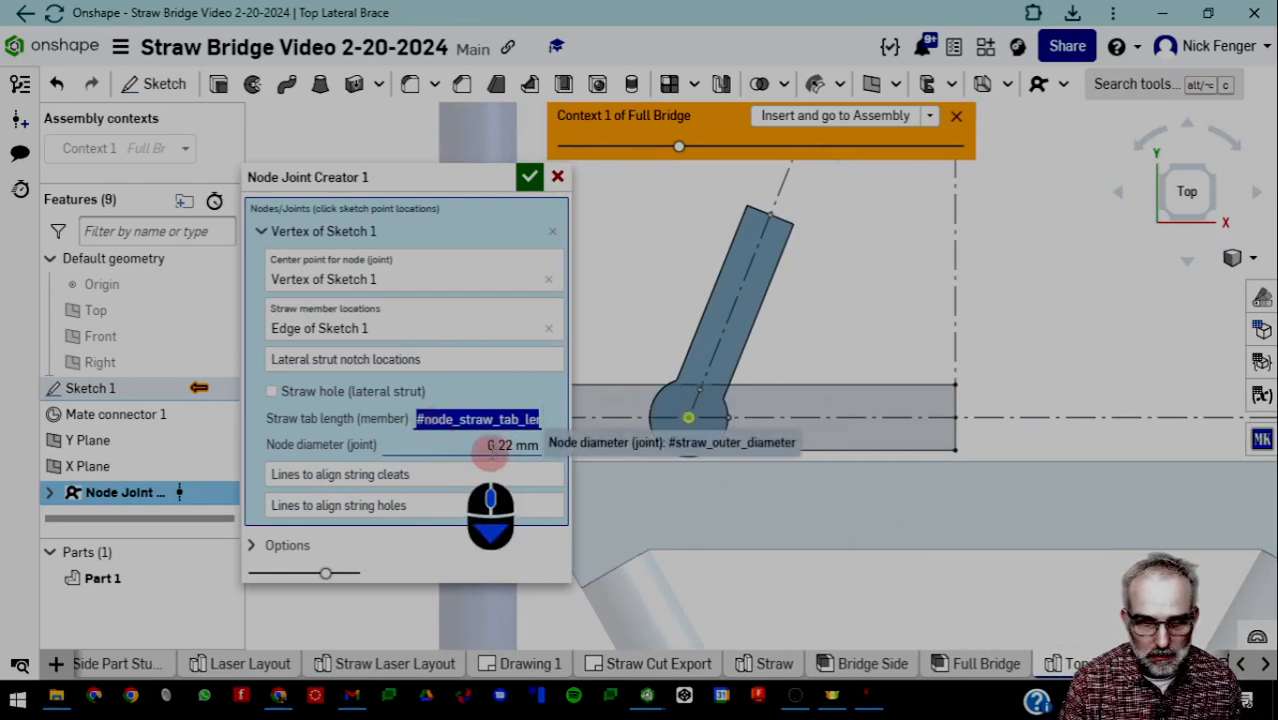
Enable straw shoulders for the members in the Node Joint Creator options and set the shoulder length to #node_diameter/2
left_click(253, 547)
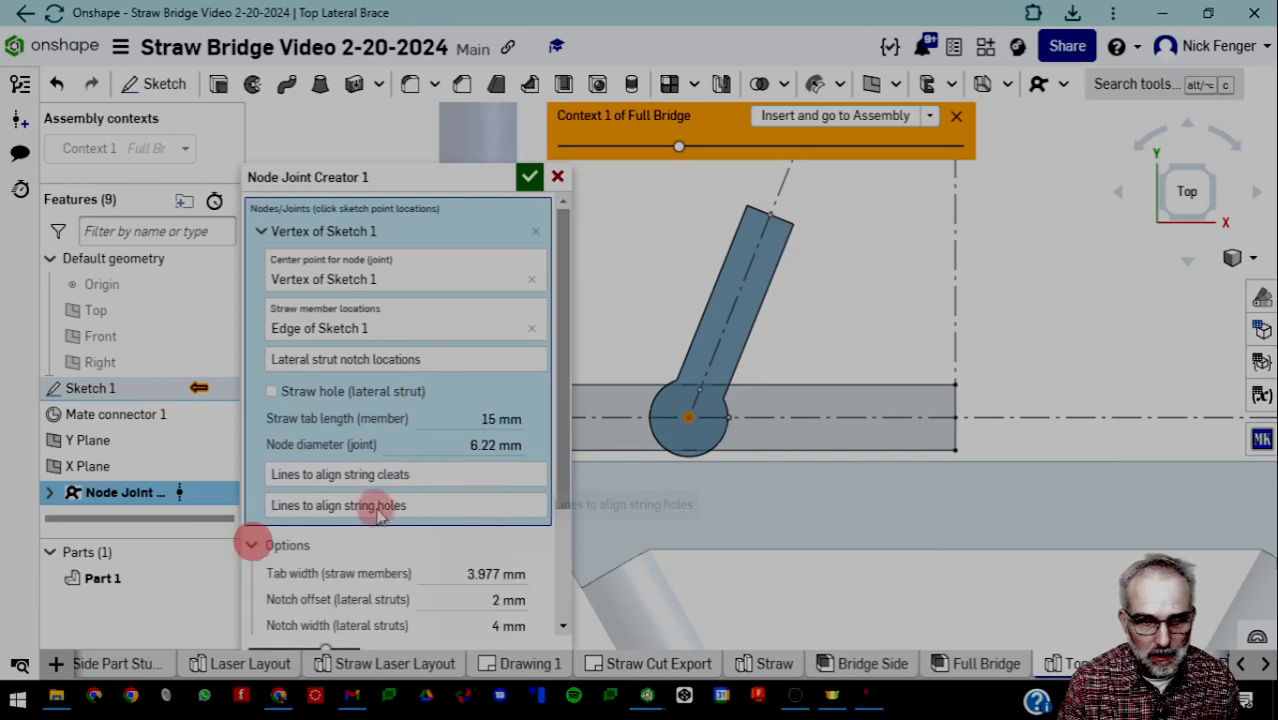
scroll(379, 520, "down", 3)
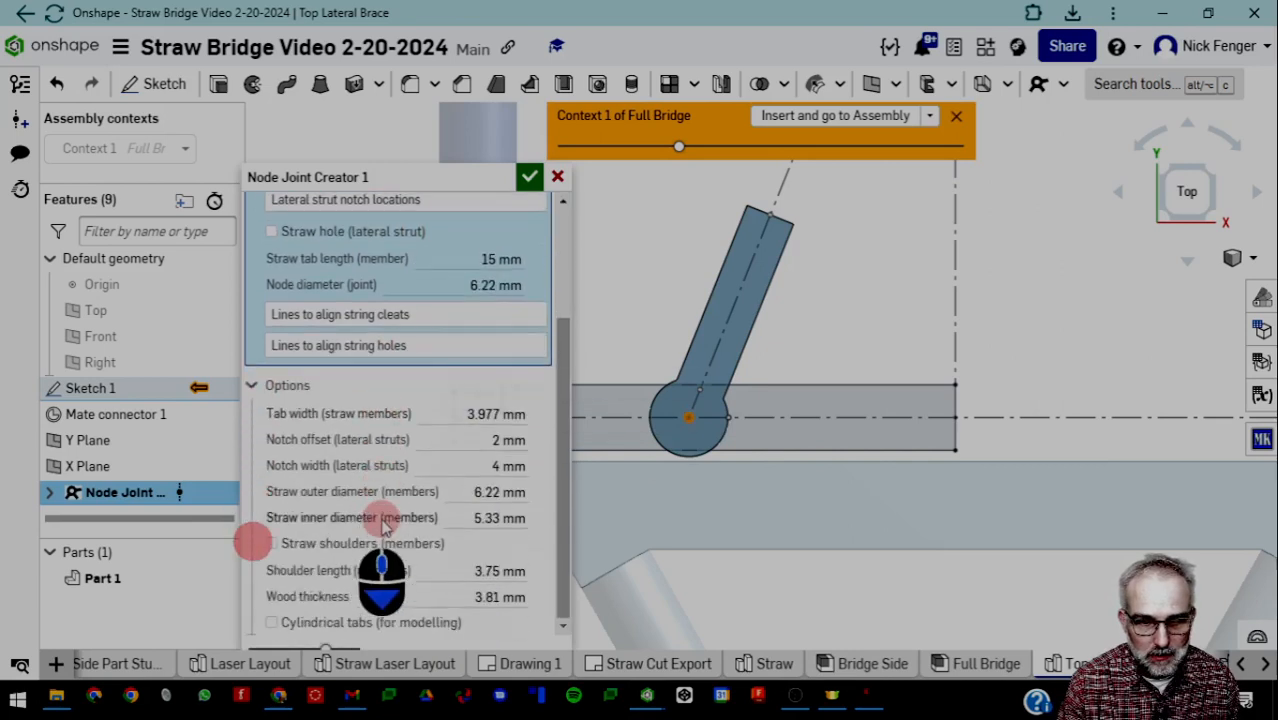
left_click(332, 545)
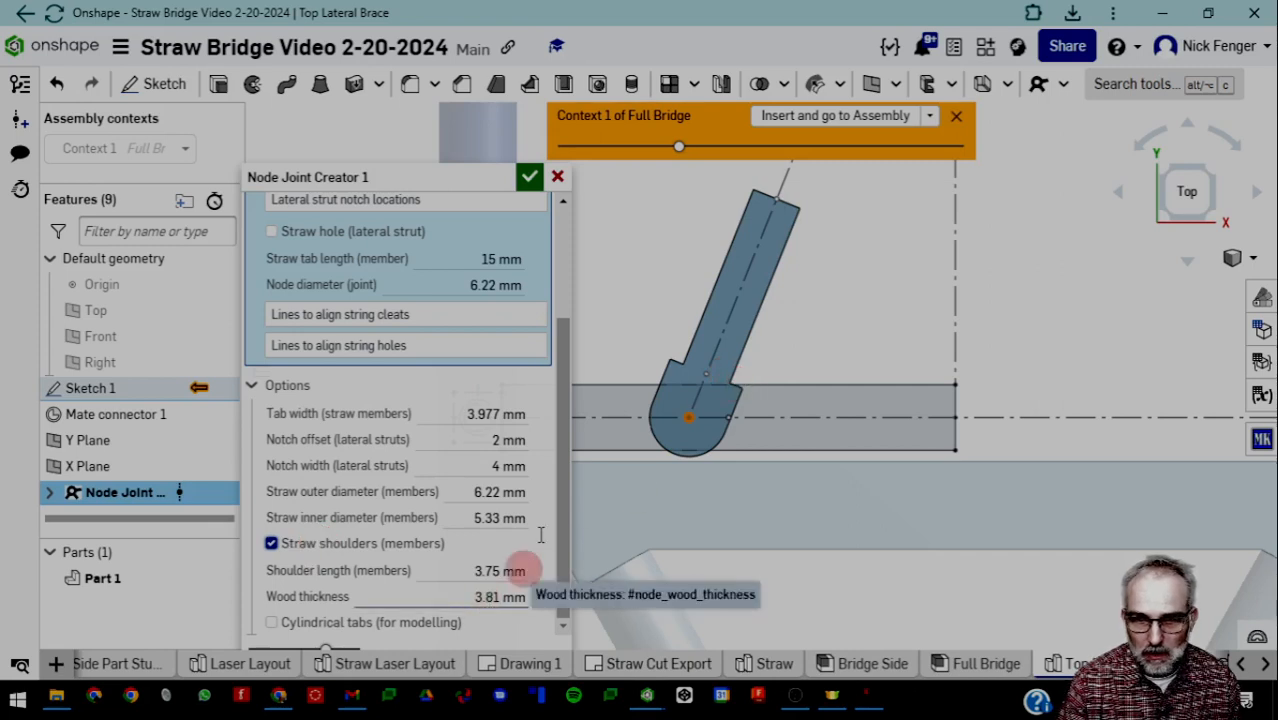
left_click(482, 570)
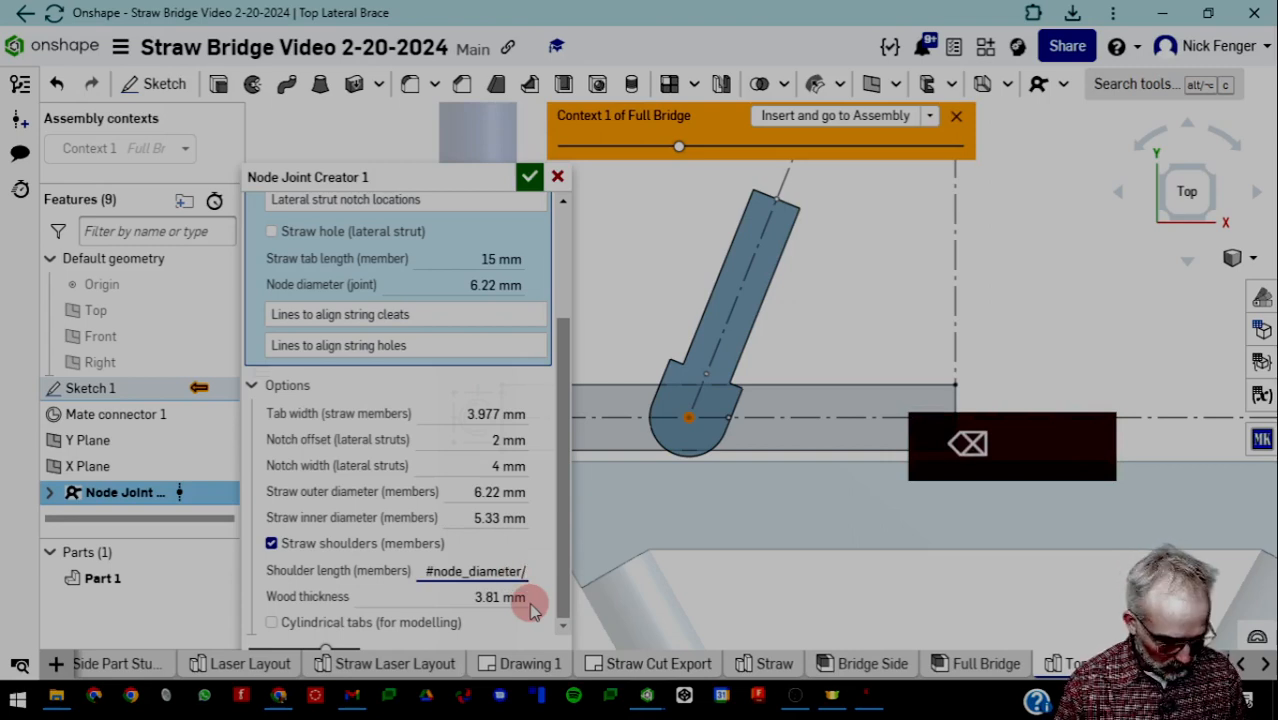
key("Return")
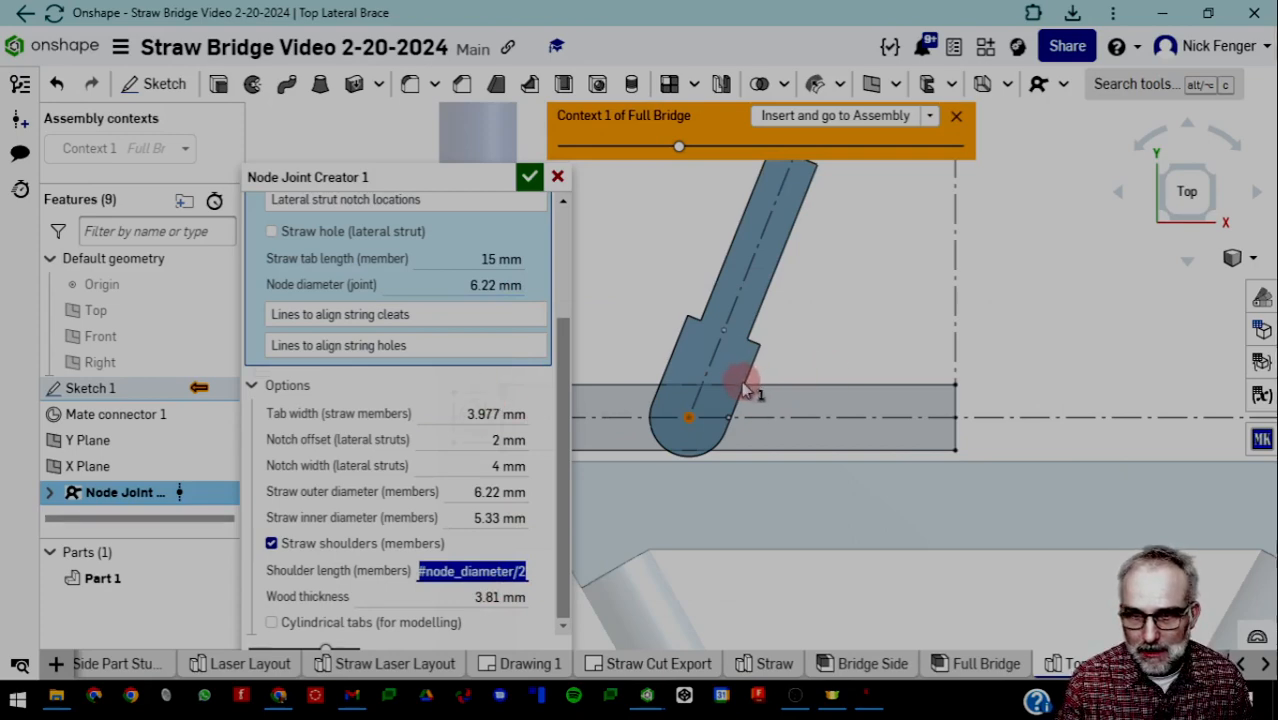
Add a second joint at the point where the diagonal crosses the middle crossbar, and turn off its lateral strut straw hole
scroll(740, 390, "down", 5)
middle_click_drag(705, 263, 632, 430)
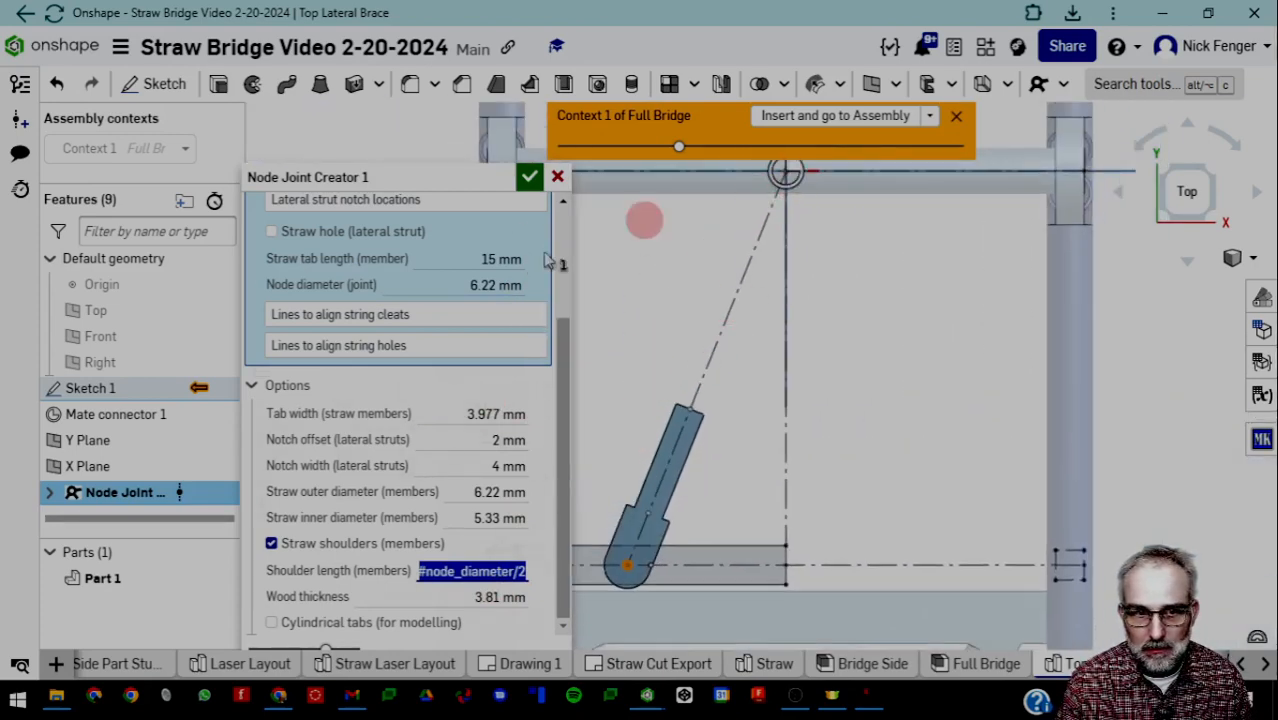
scroll(314, 300, "up", 6)
left_click(262, 231)
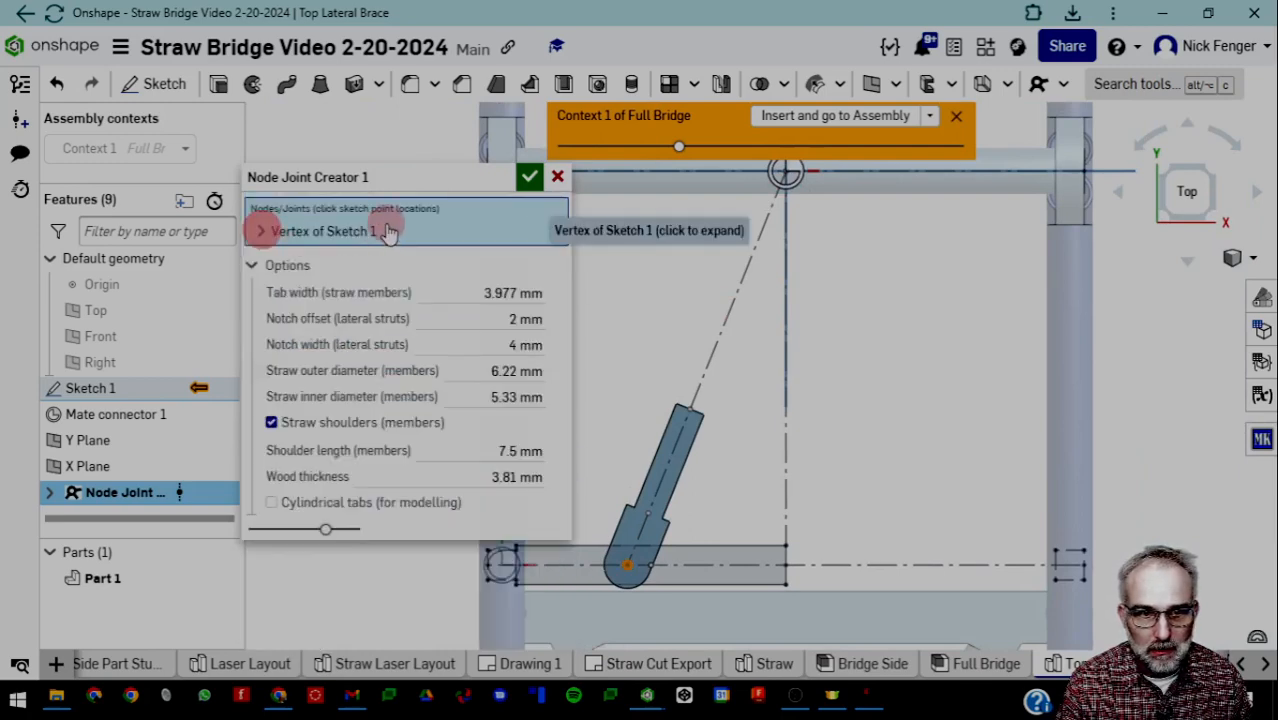
left_click(785, 172)
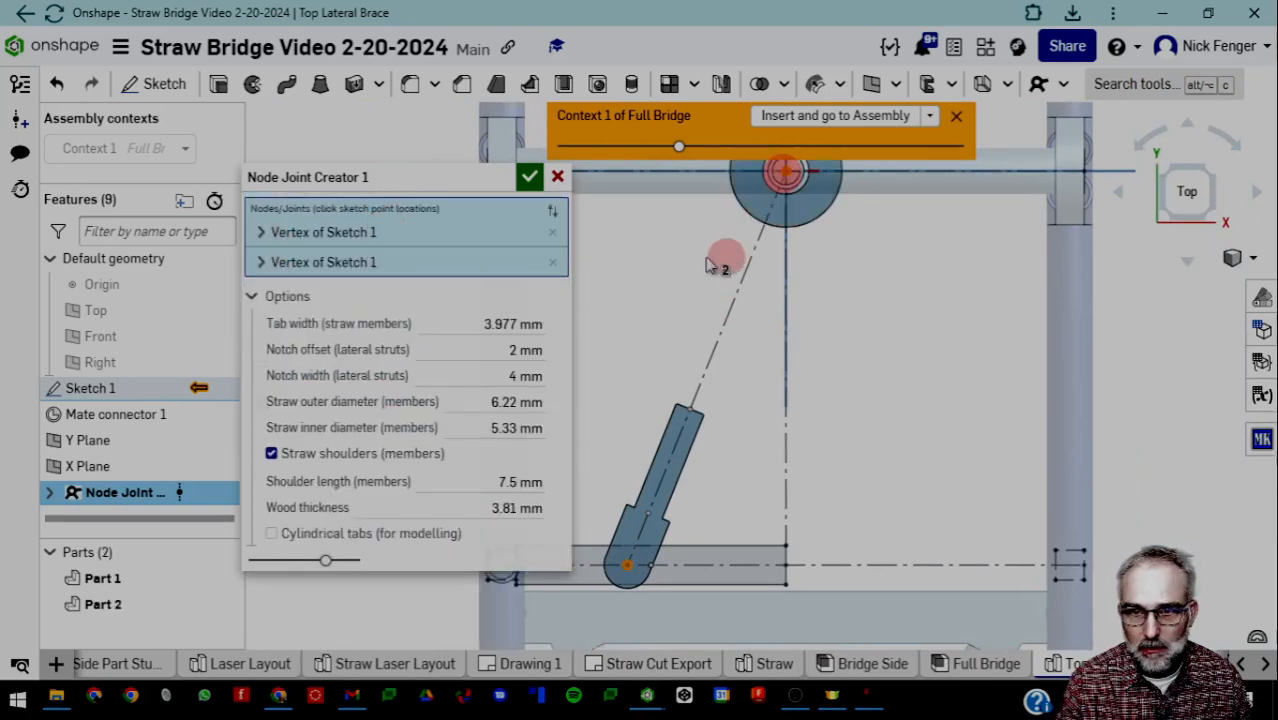
left_click(261, 262)
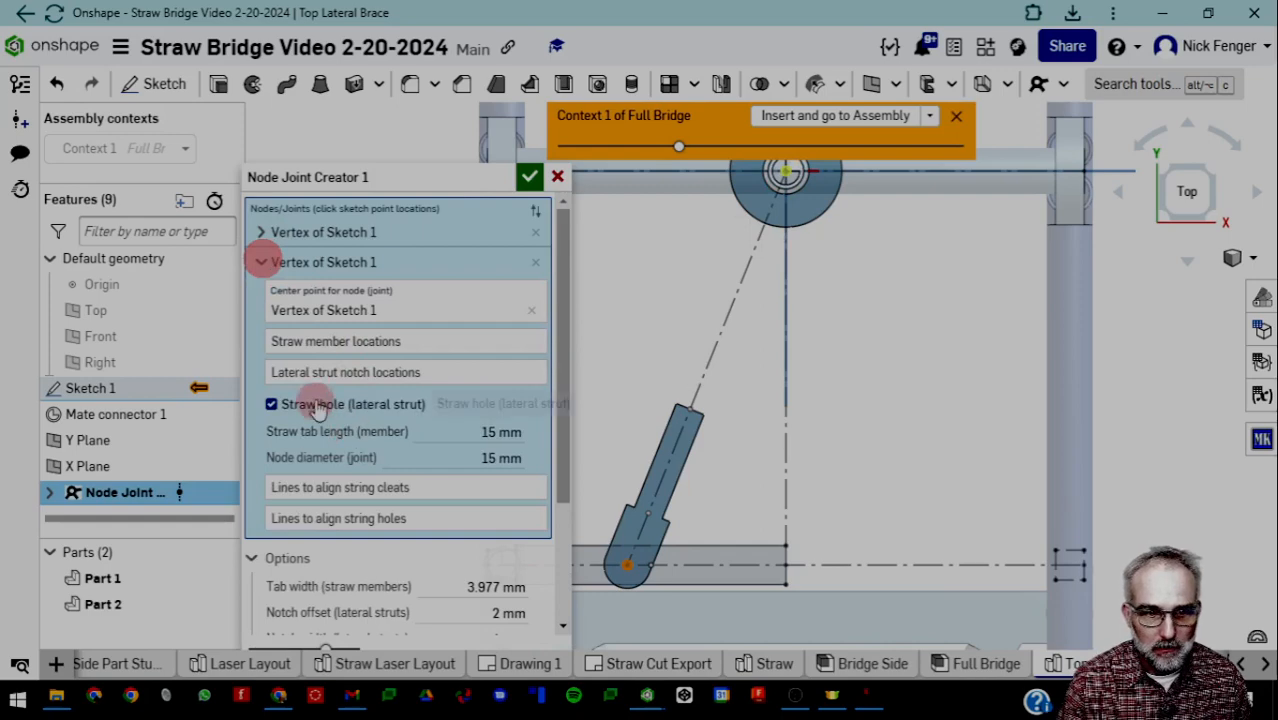
left_click(272, 404)
Set the second joint's node diameter to #straw_outer_diameter
left_click(497, 458)
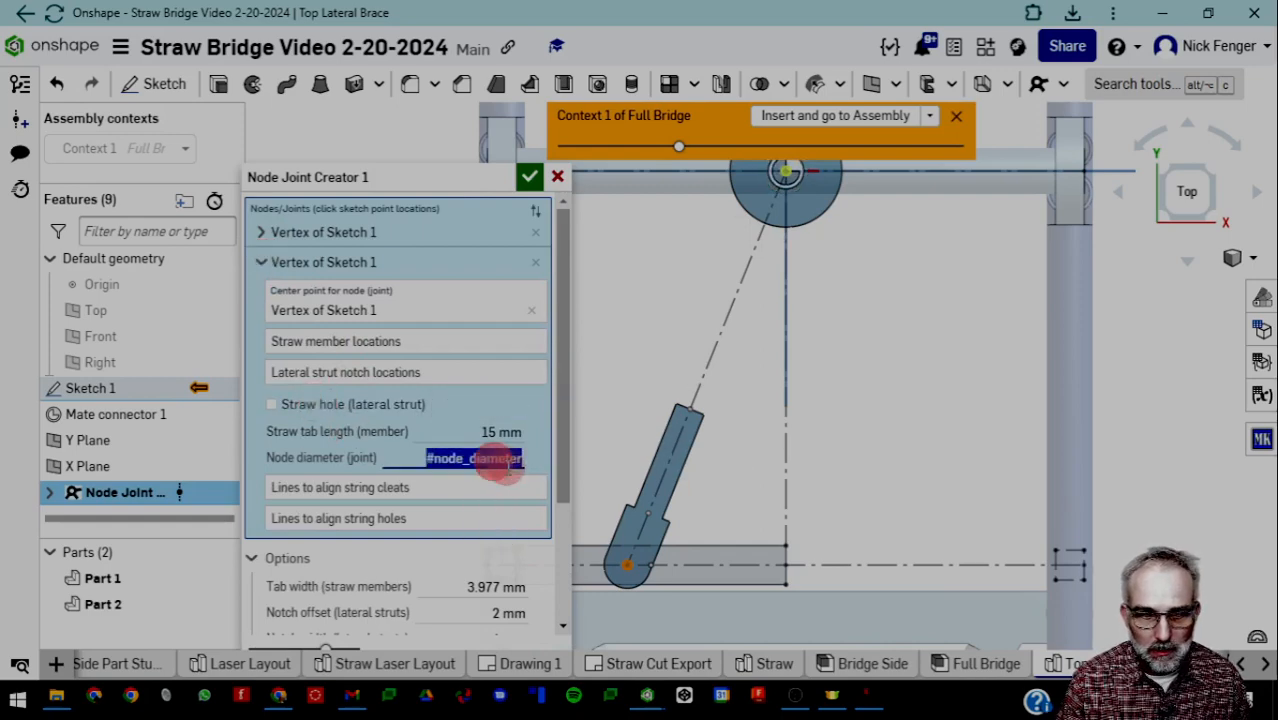
type("#ou")
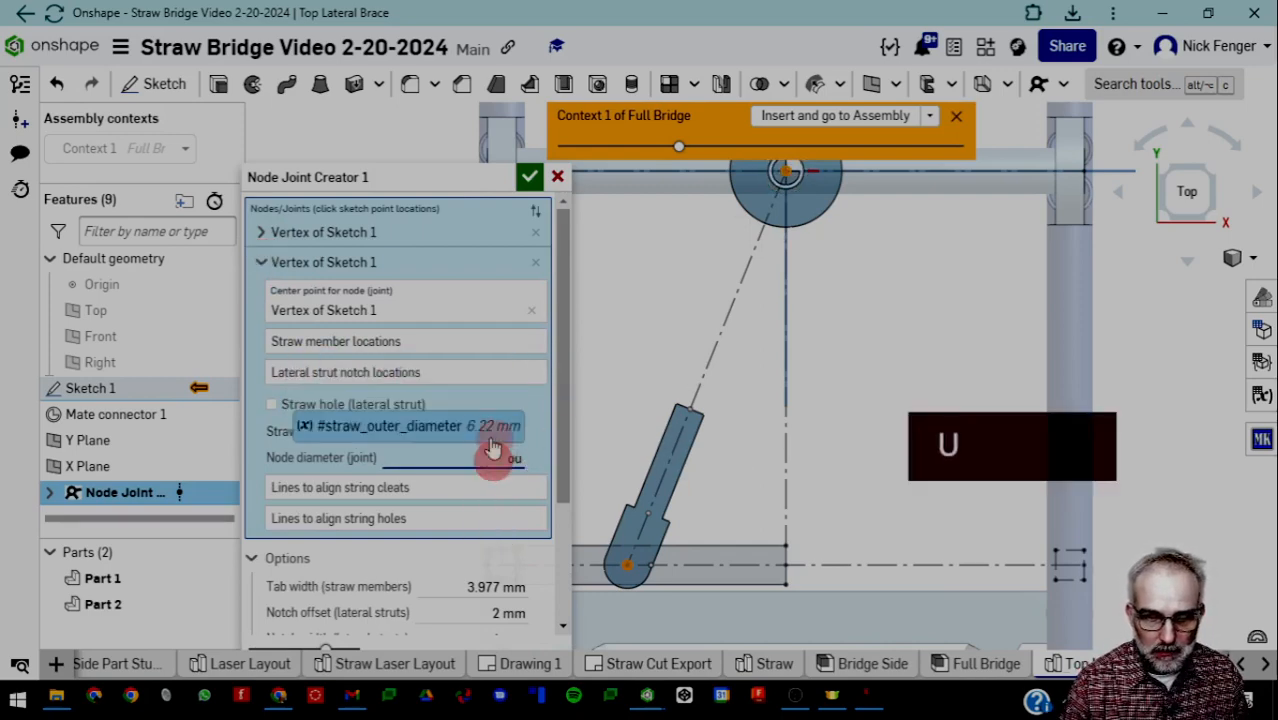
left_click(442, 428)
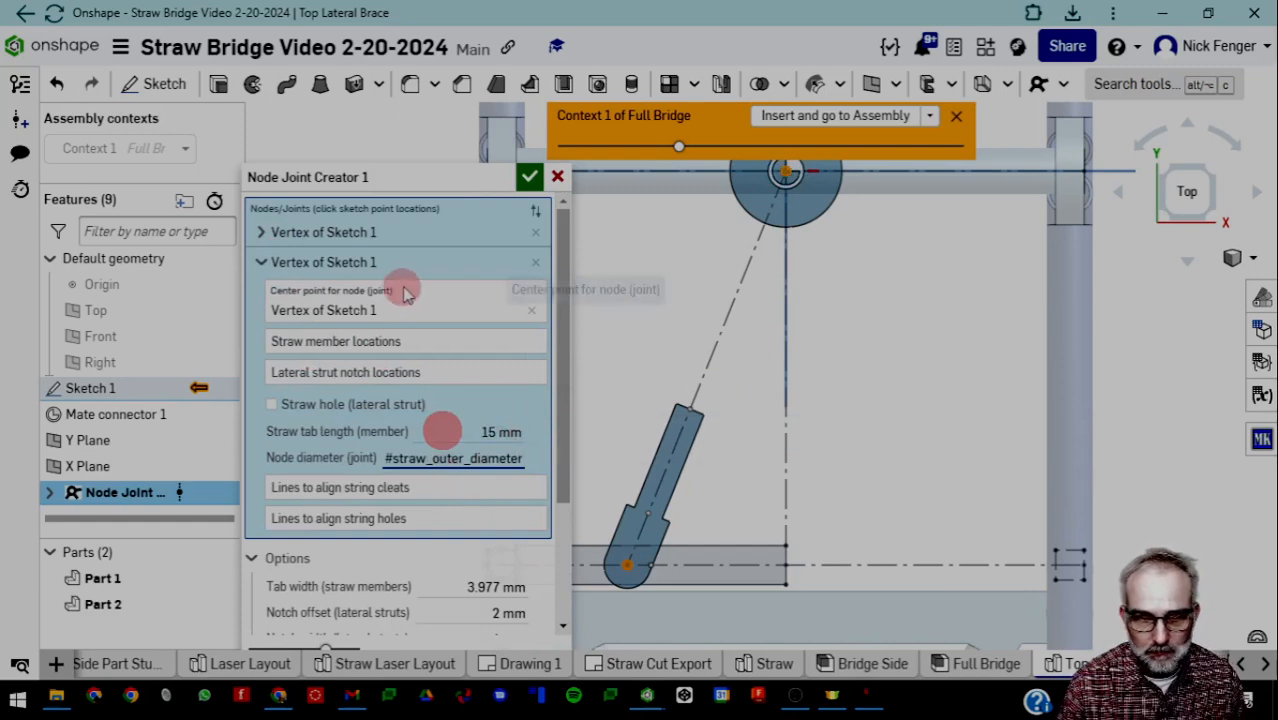
Try the full diagonal construction line as the second joint's straw member location, and remove that selection
left_click(366, 341)
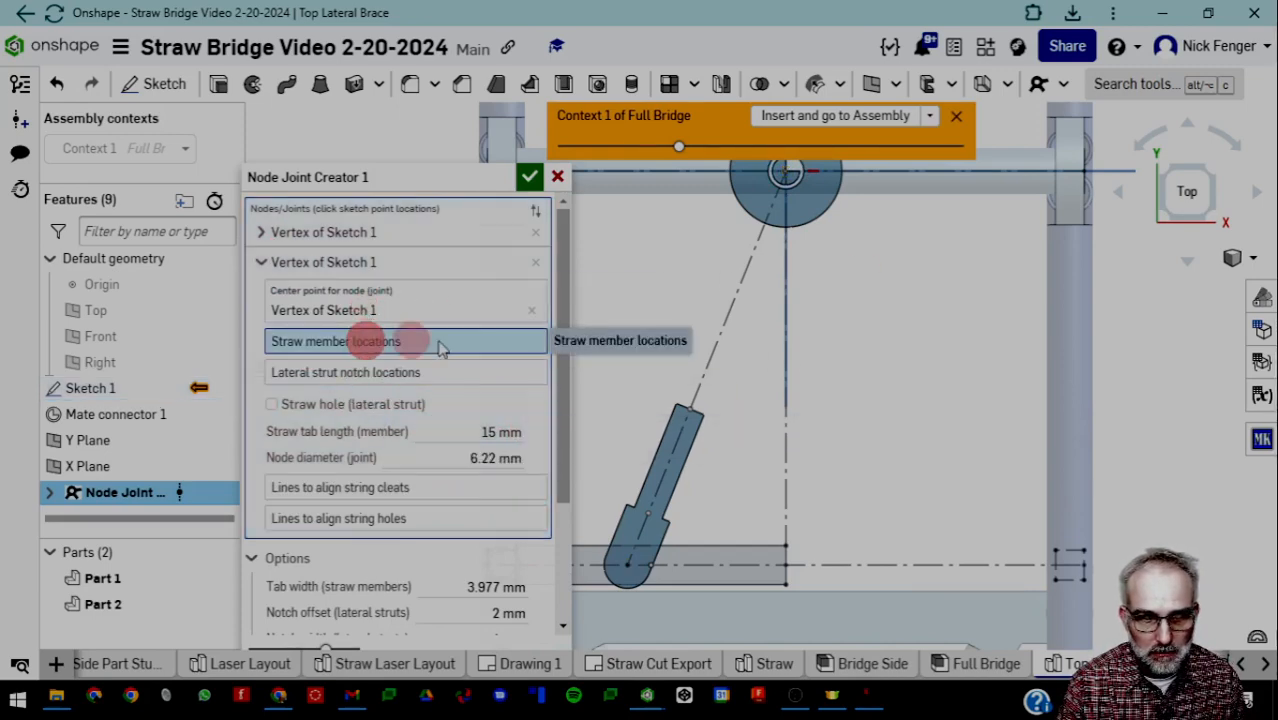
left_click(746, 296)
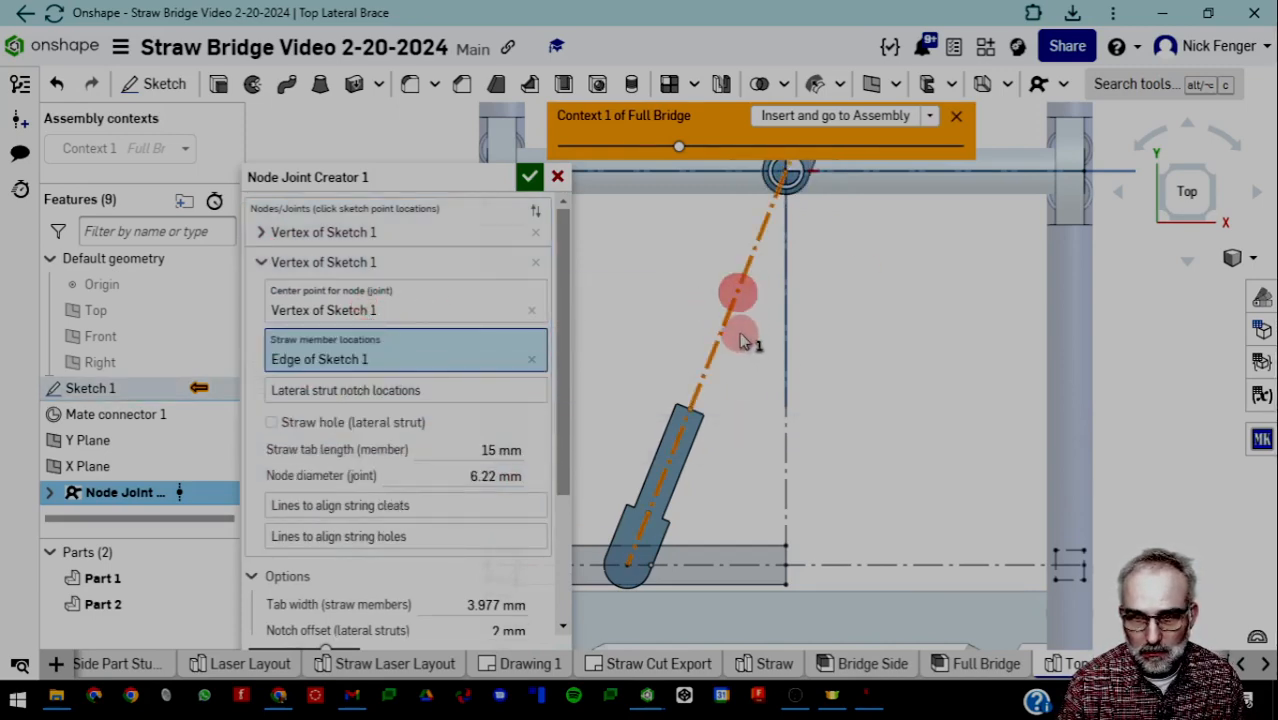
scroll(750, 310, "down", 5)
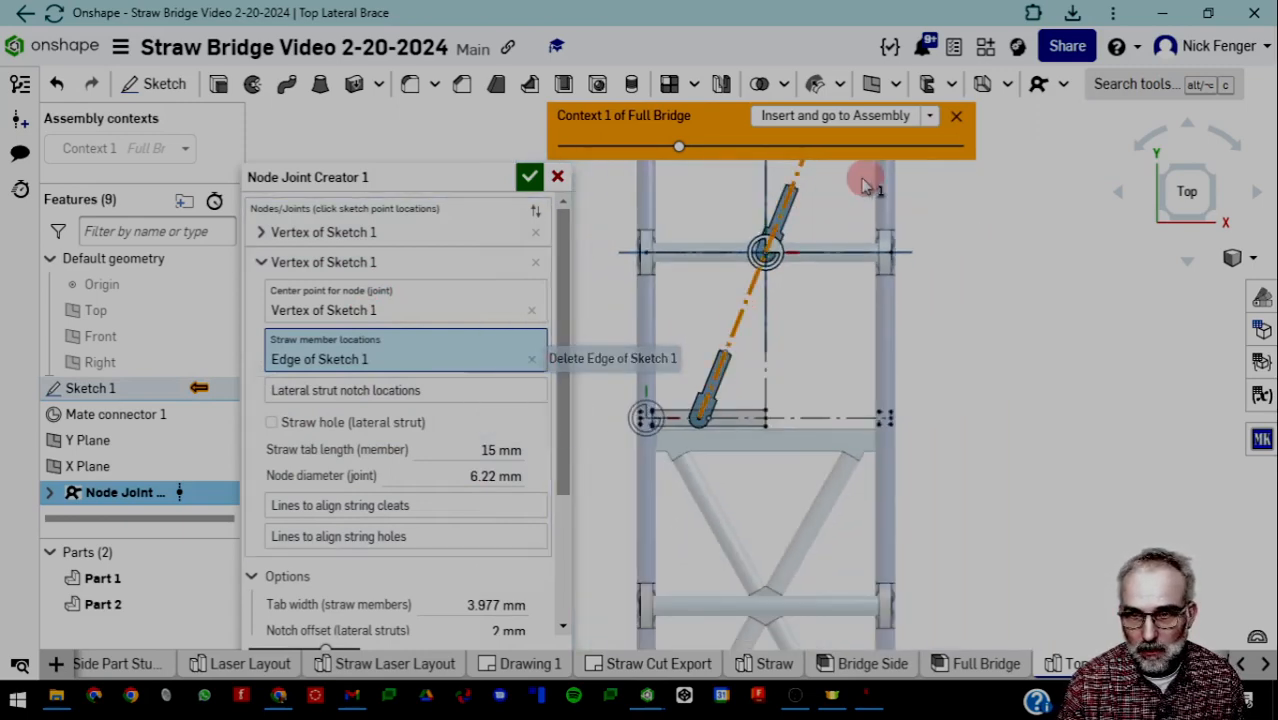
scroll(765, 274, "down", 2)
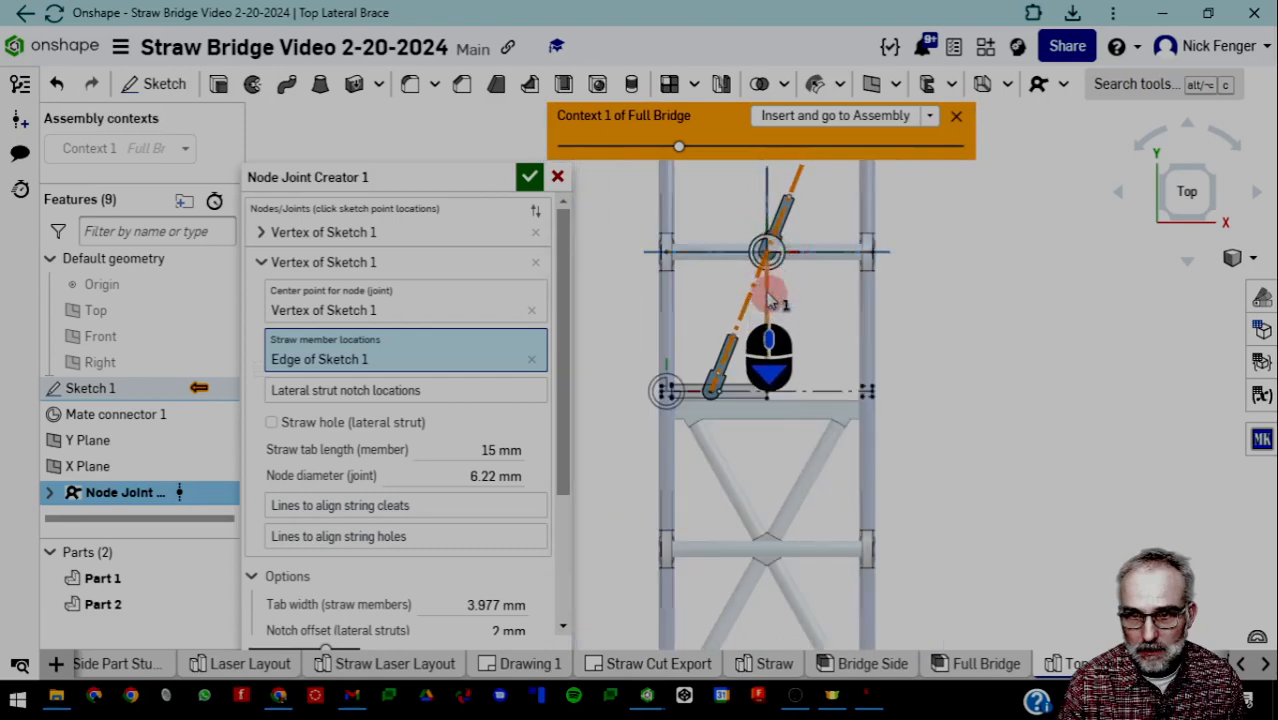
scroll(766, 256, "down", 3)
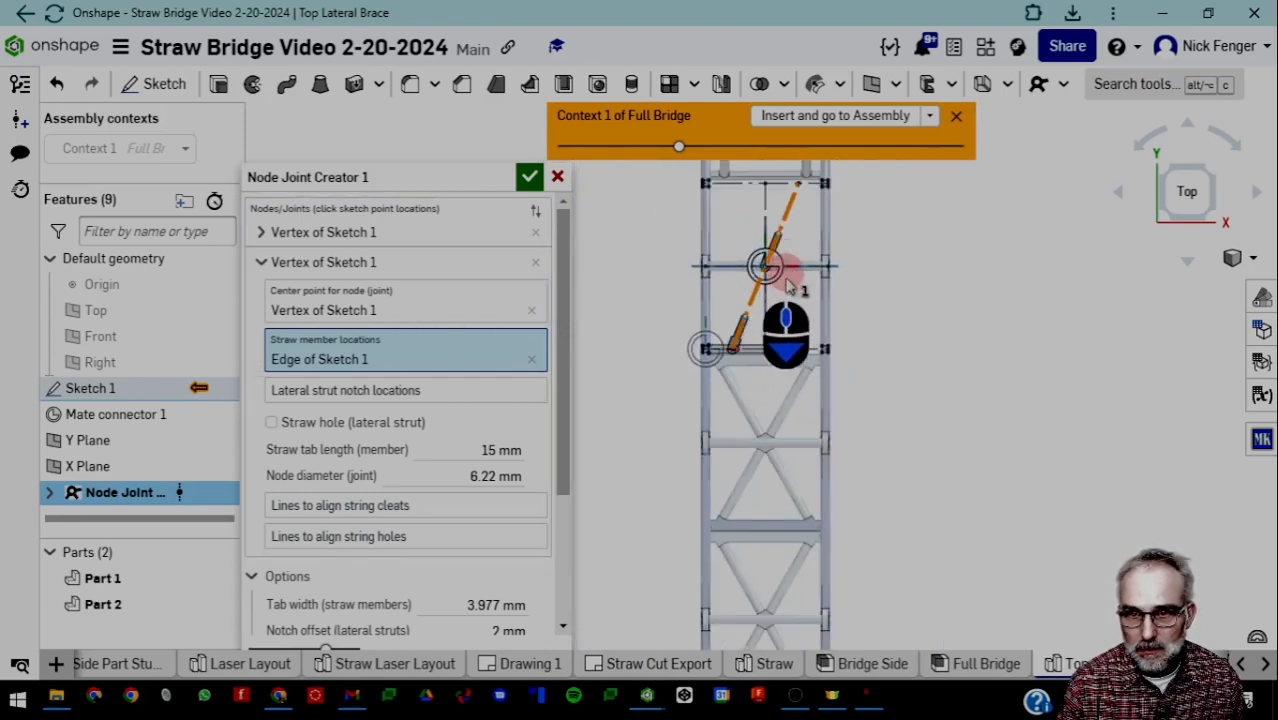
scroll(766, 280, "up", 3)
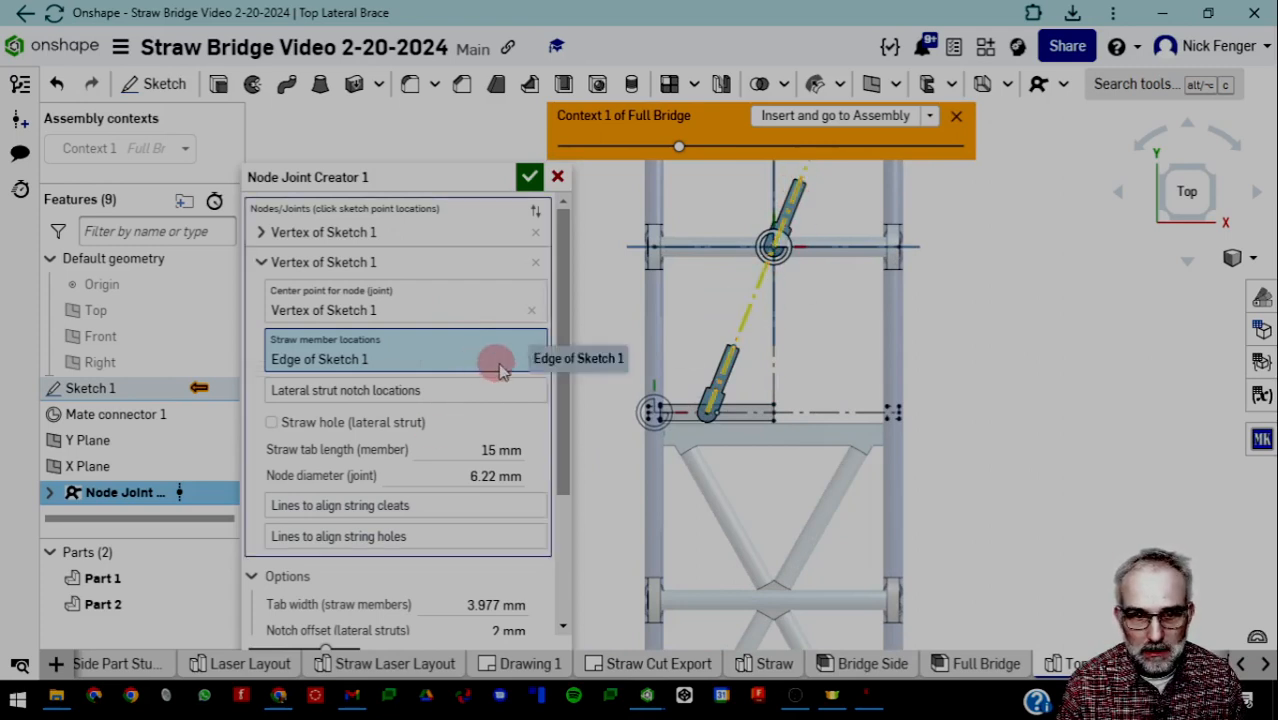
left_click(531, 360)
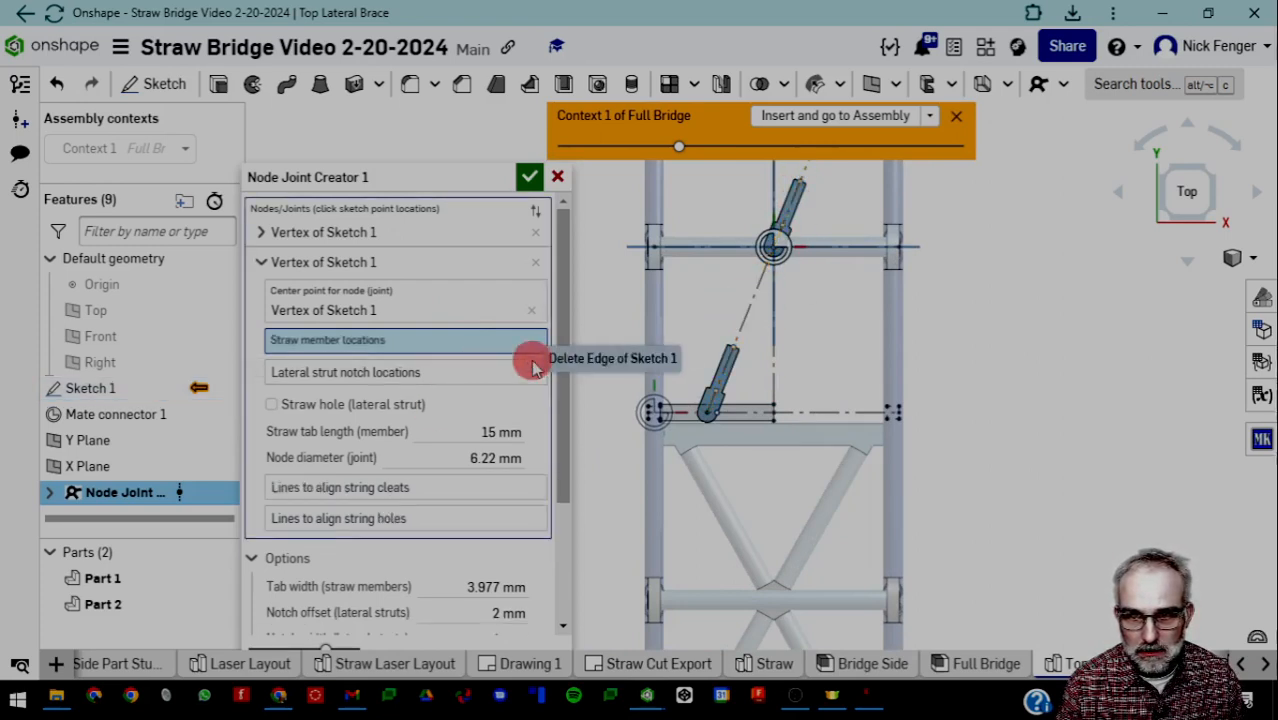
Accept the Node Joint Creator feature and reopen Sketch 1 for editing
left_click(527, 176)
left_click(713, 270)
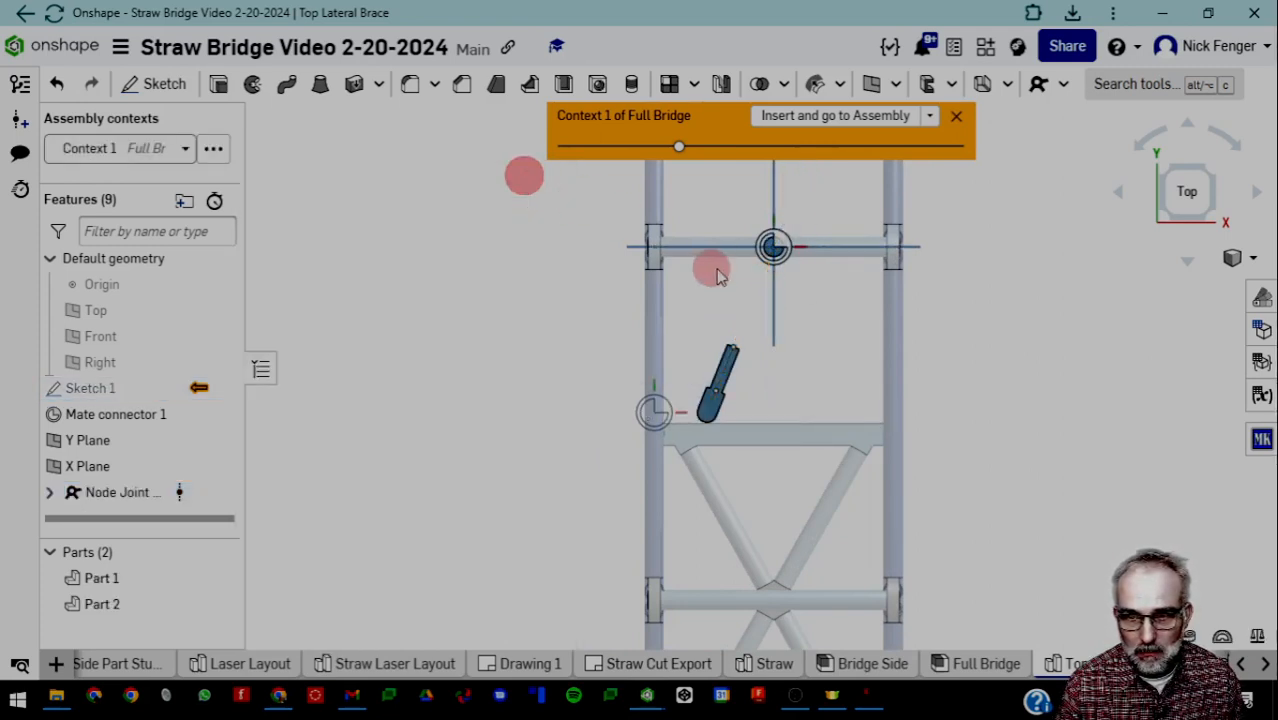
double_click(126, 388)
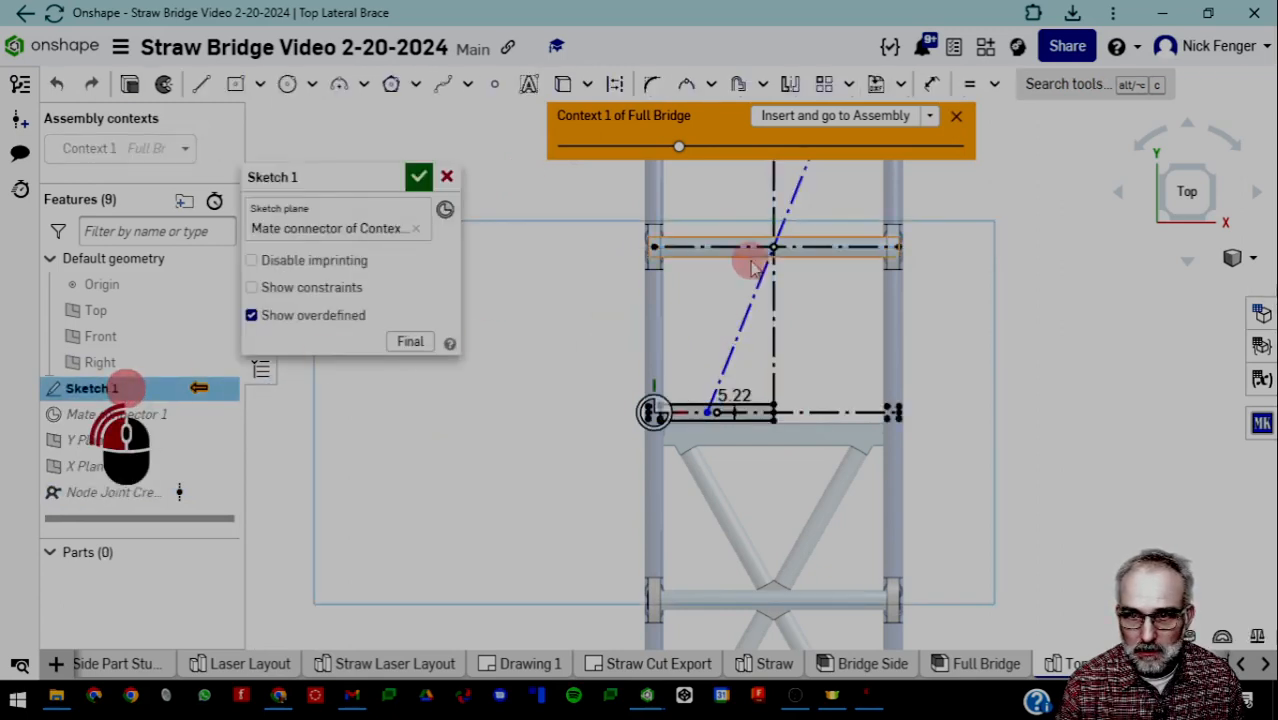
scroll(770, 310, "down", 2)
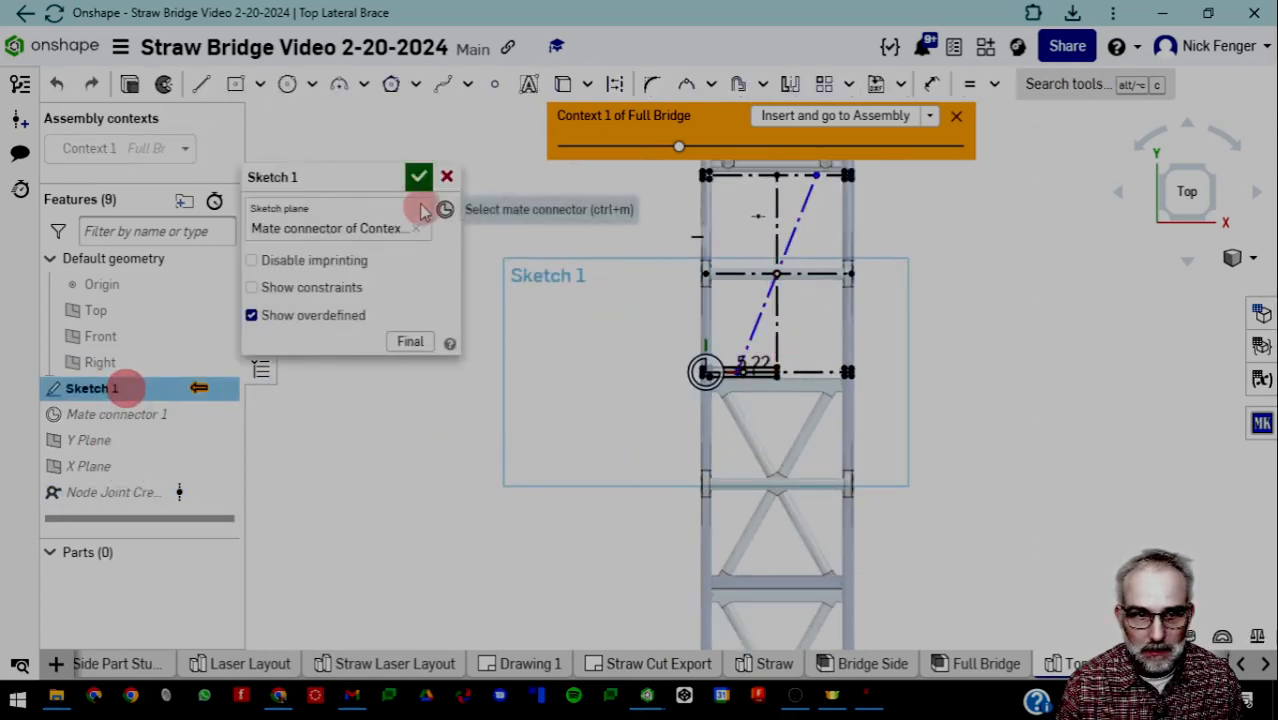
Split the diagonal construction line at its crossing point on the middle crossbar
left_click(1070, 84)
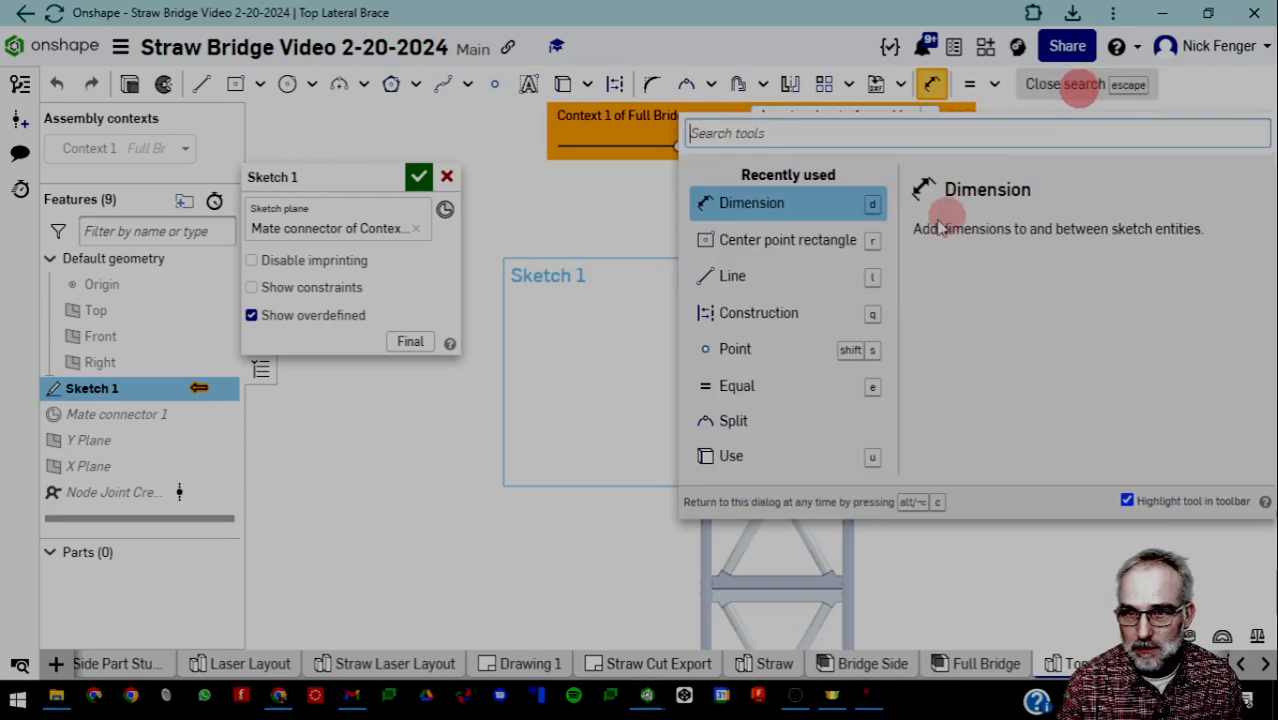
key("Down")
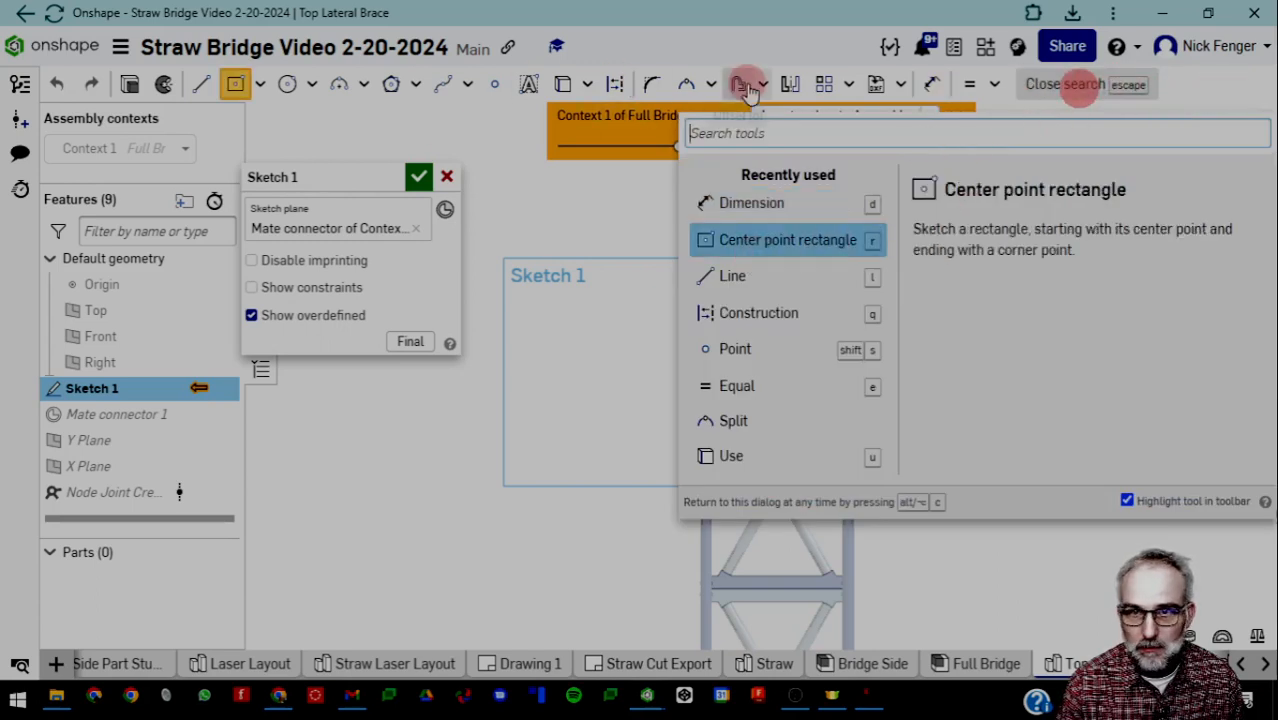
left_click(688, 88)
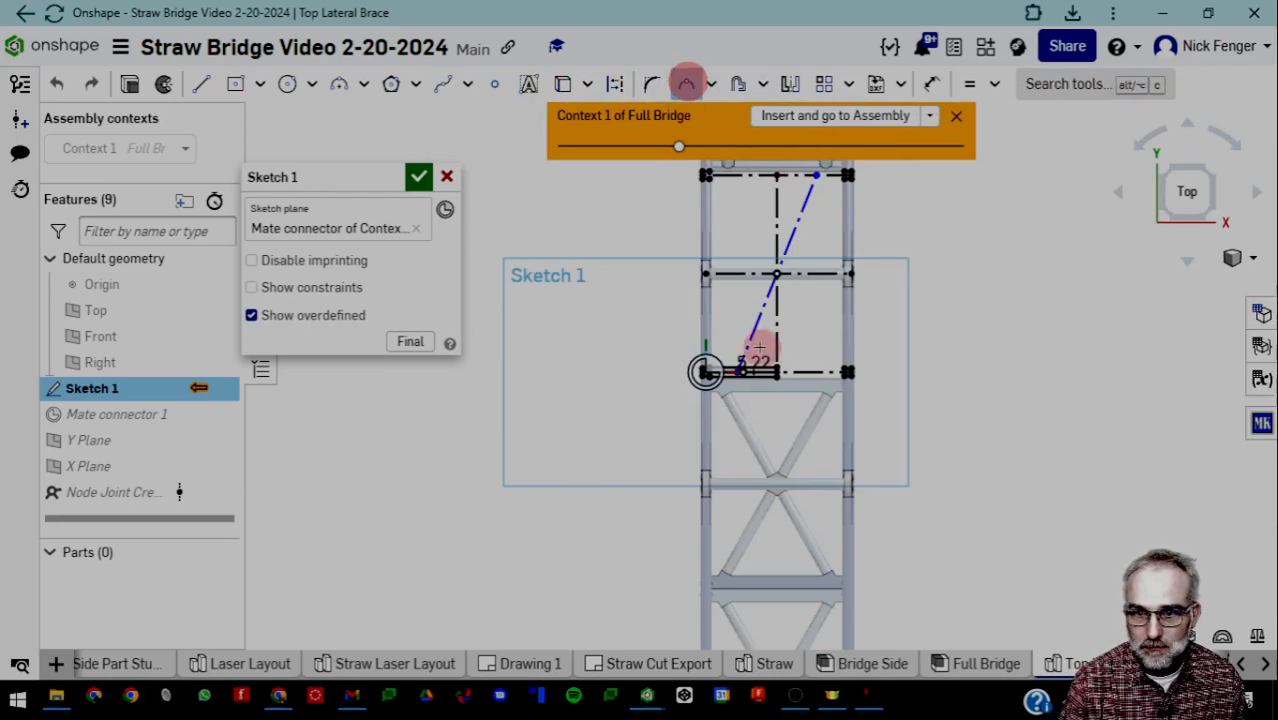
scroll(785, 243, "up", 4)
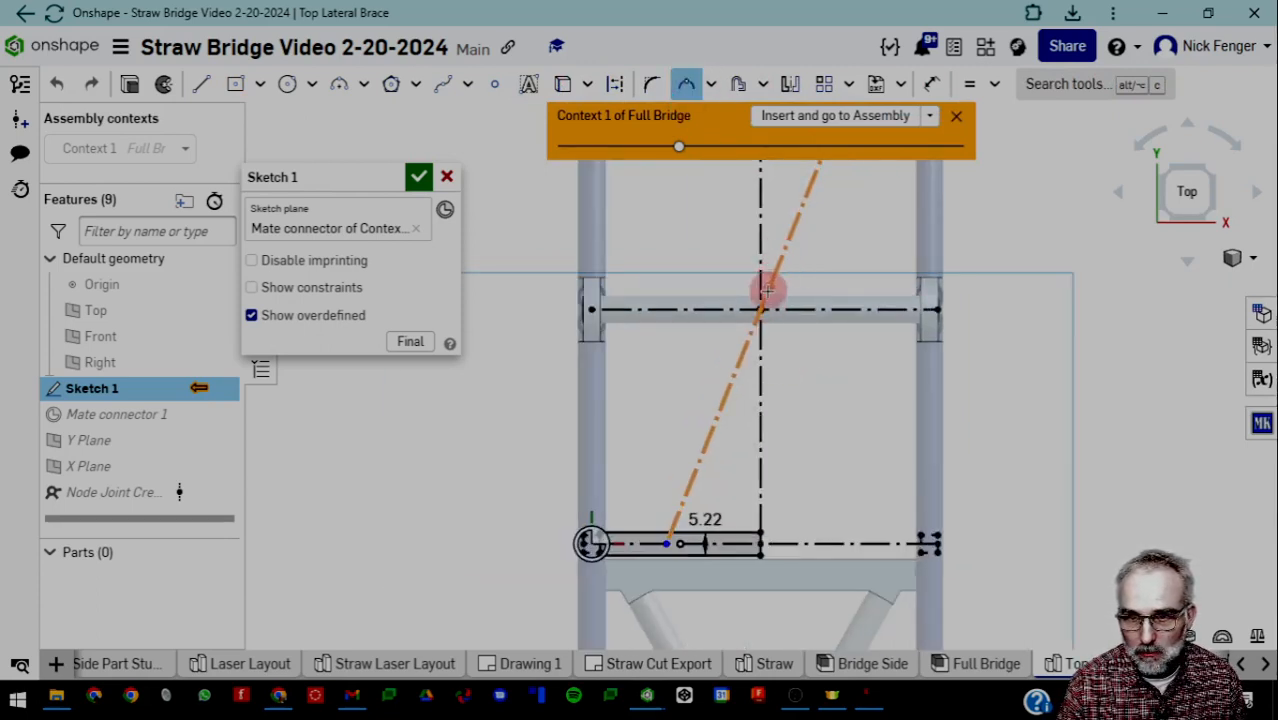
left_click(760, 310)
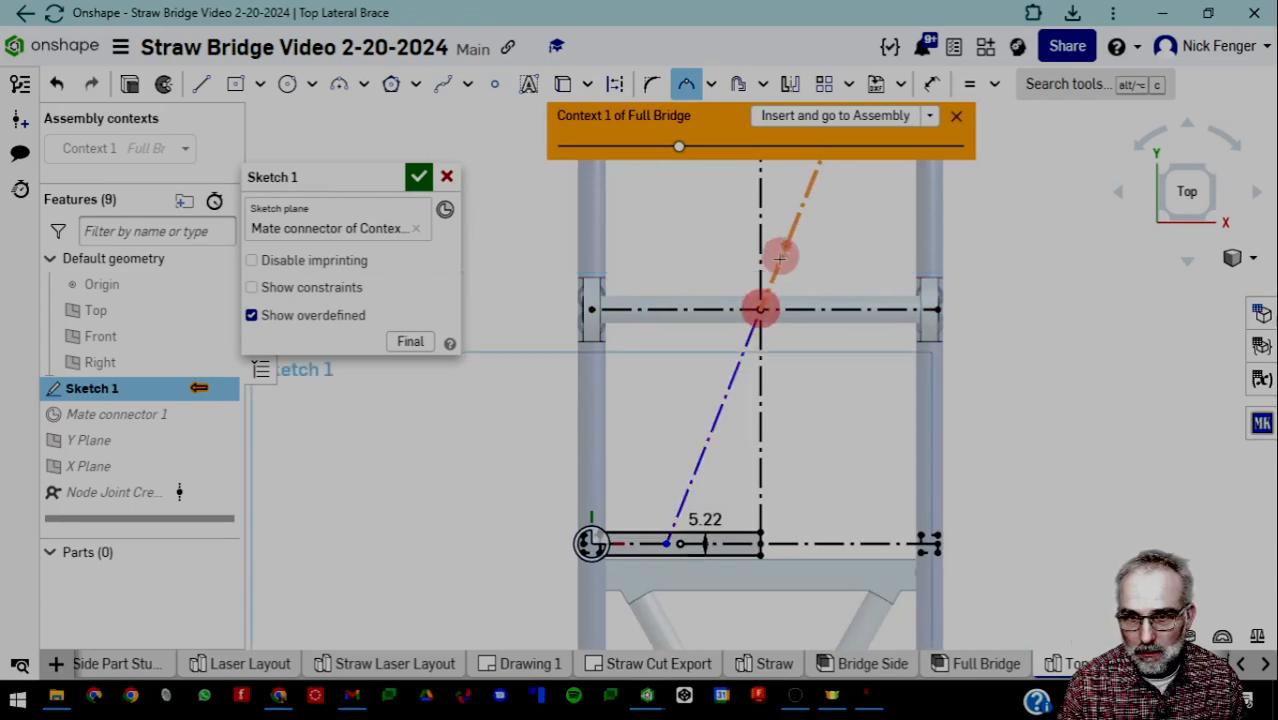
scroll(772, 275, "down", 5)
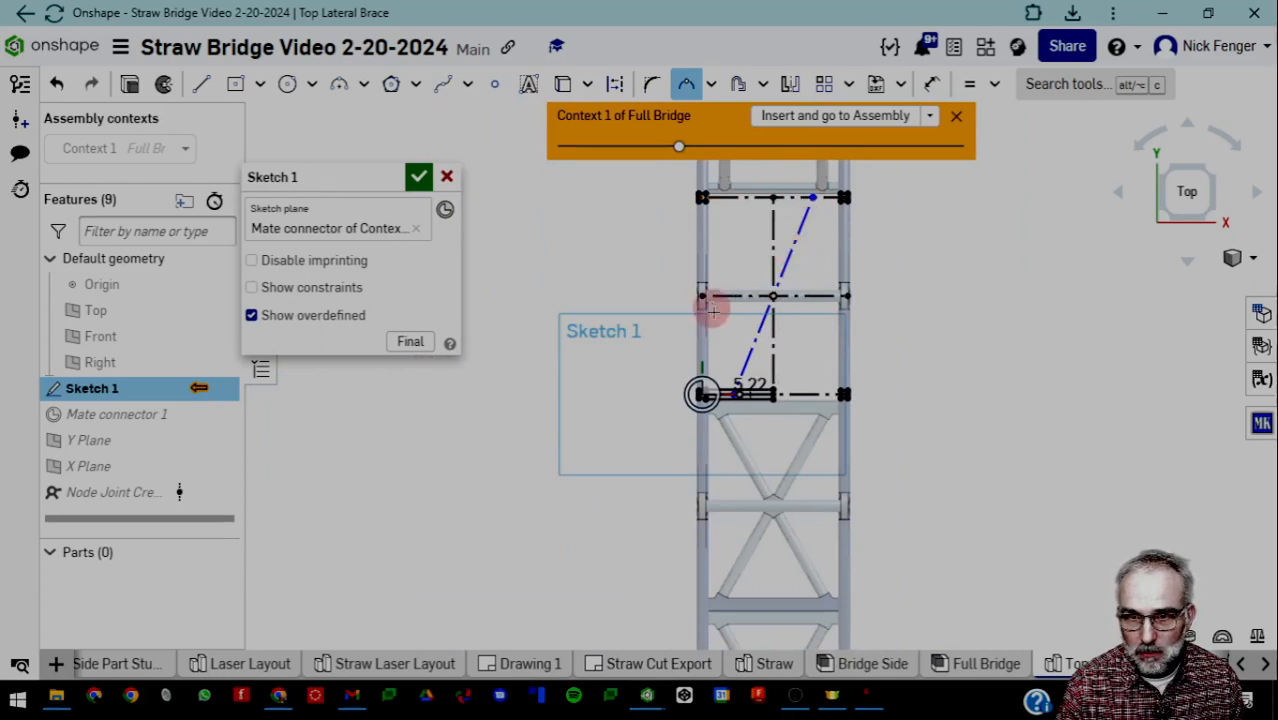
key("Escape")
Shift the upper endpoint of the split diagonal slightly outward along the upper crossbar centerline
left_click(814, 202)
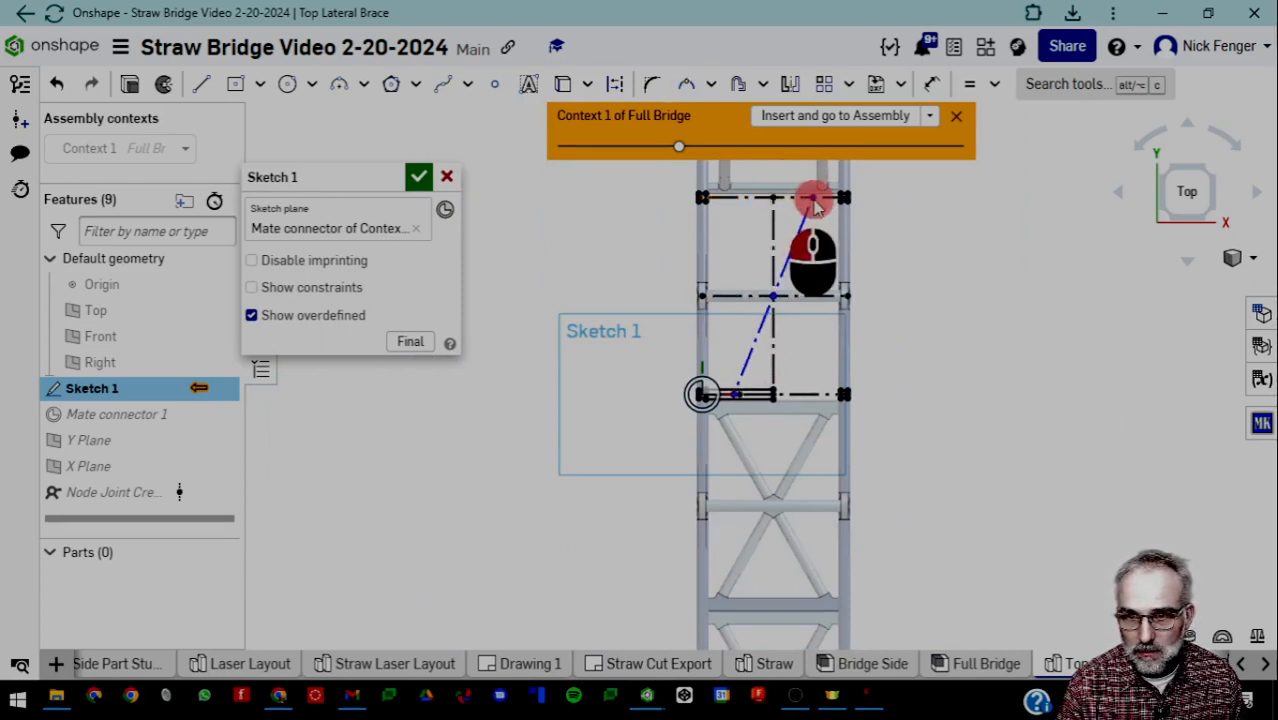
left_click_drag(814, 201, 816, 200)
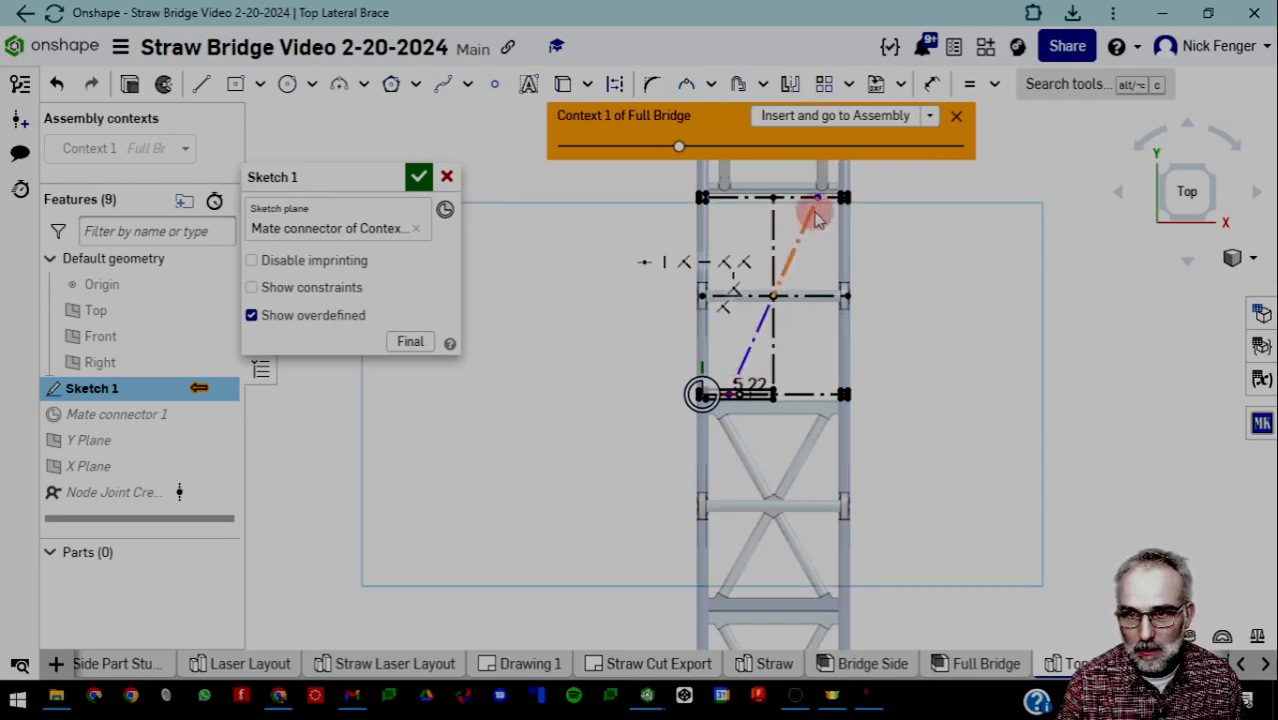
Adjust the diagonal's upper endpoint slightly along the upper crossbar centerline and accept Sketch 1
left_click_drag(819, 202, 820, 201)
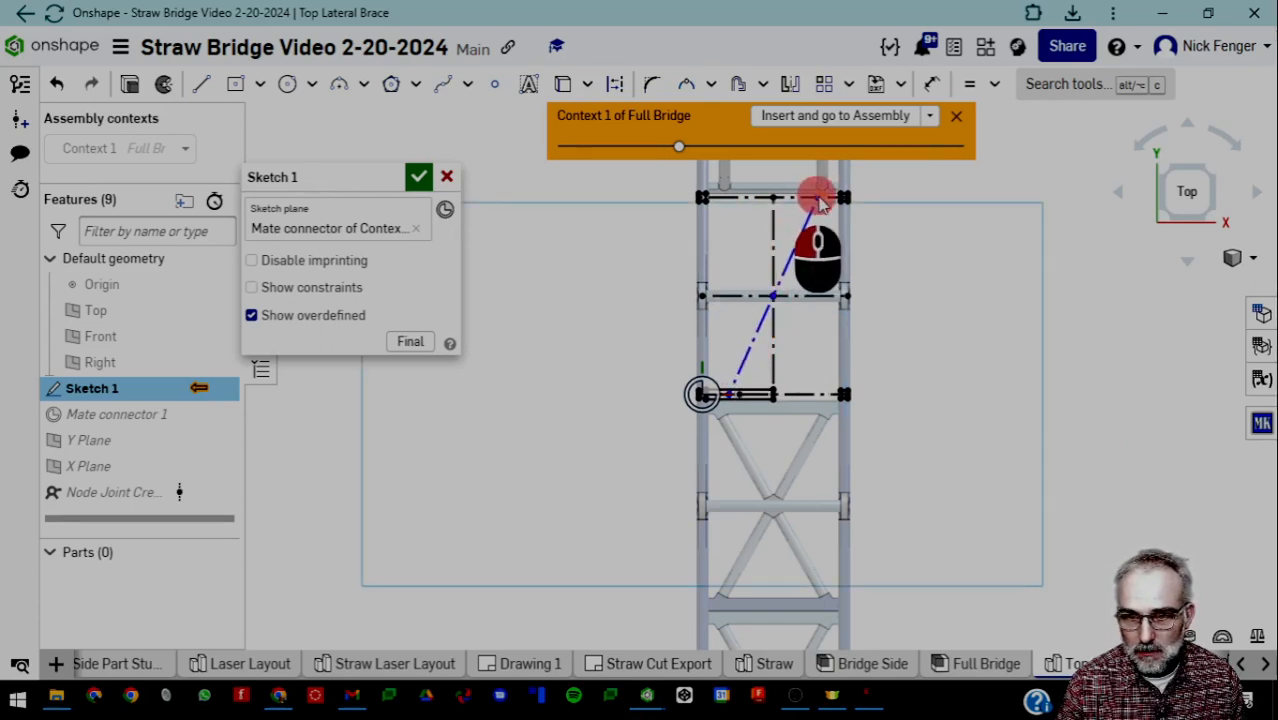
left_click(418, 176)
left_click(724, 326)
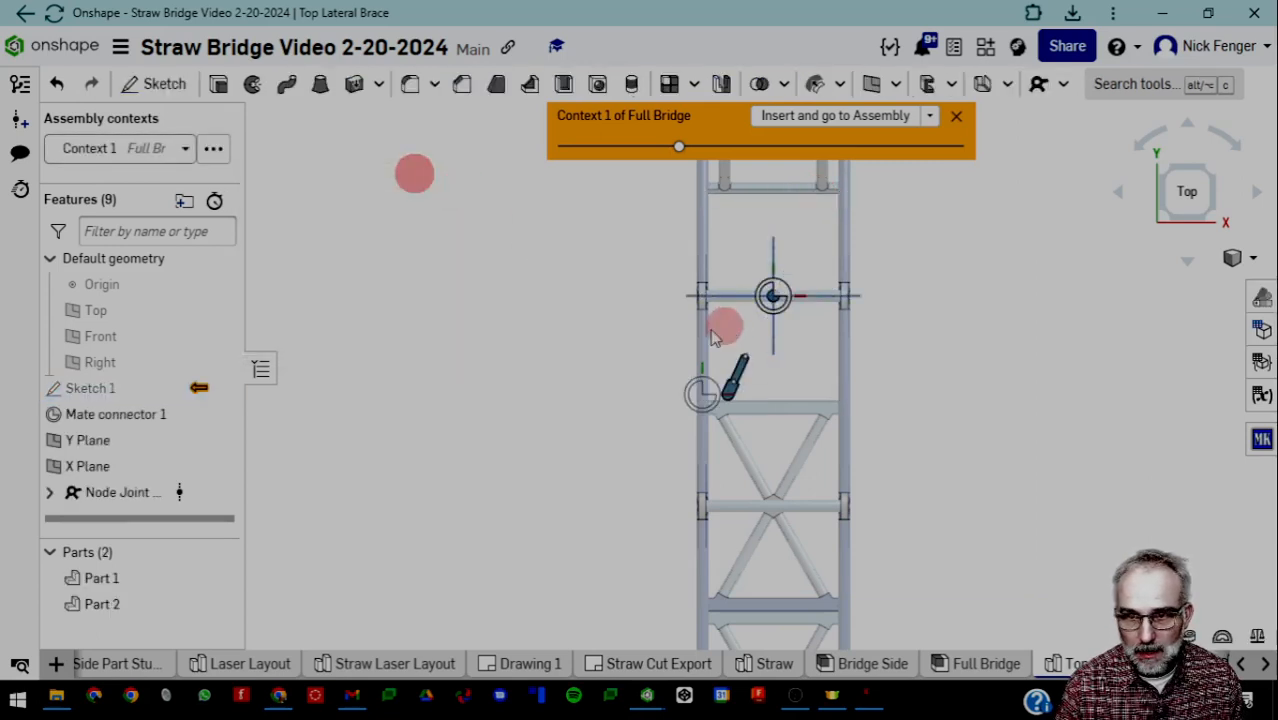
Assign the lower half of the split diagonal as the second joint's straw member location in Node Joint Creator 1 and accept the feature
double_click(114, 492)
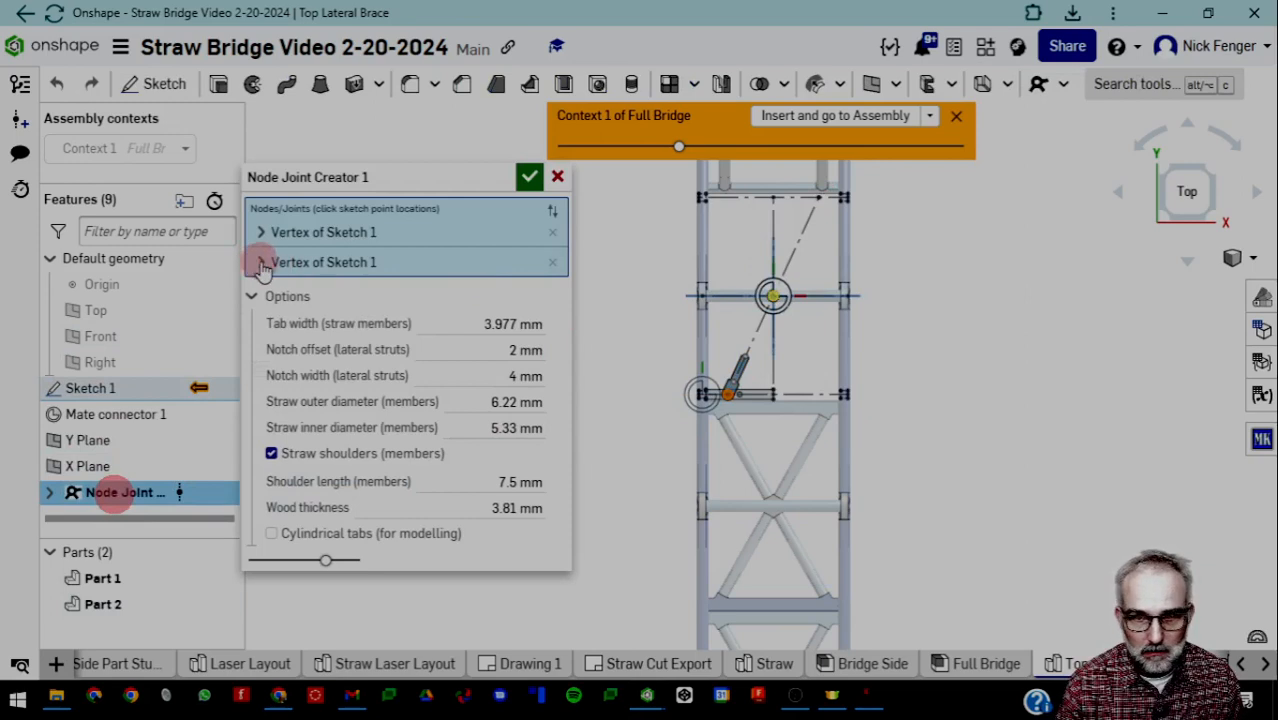
left_click(261, 262)
scroll(780, 300, "up", 3)
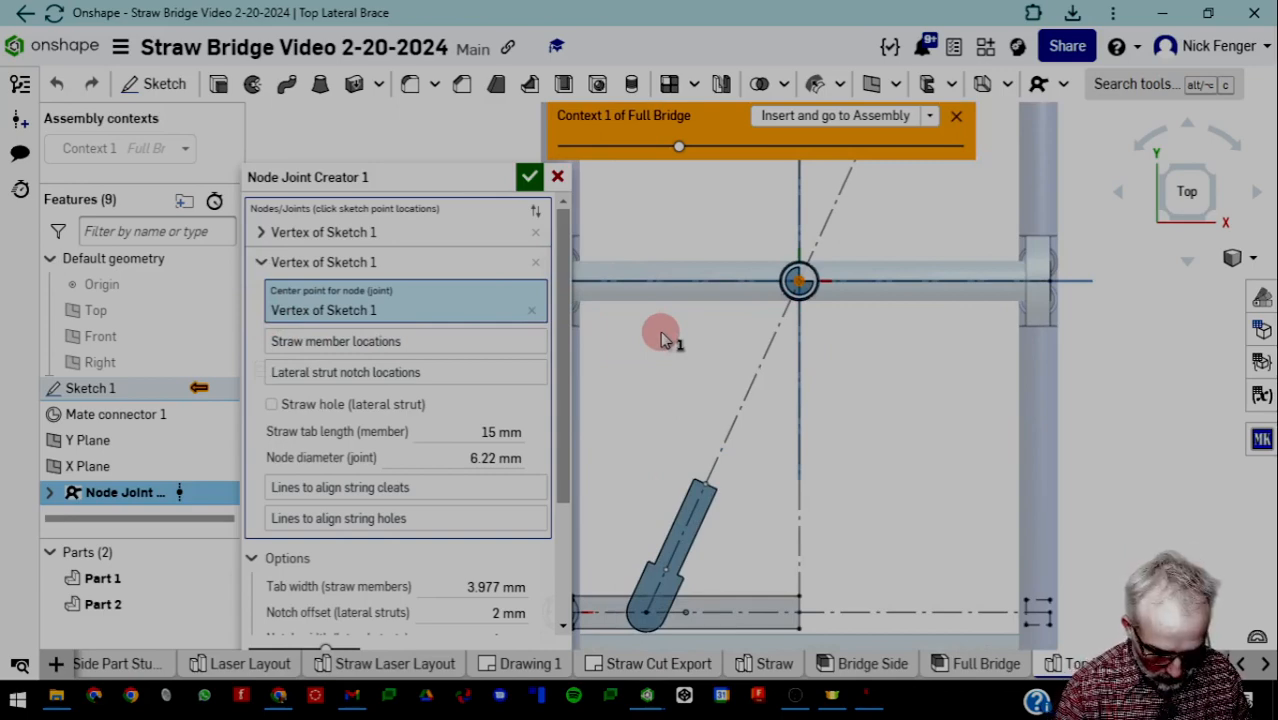
key("k")
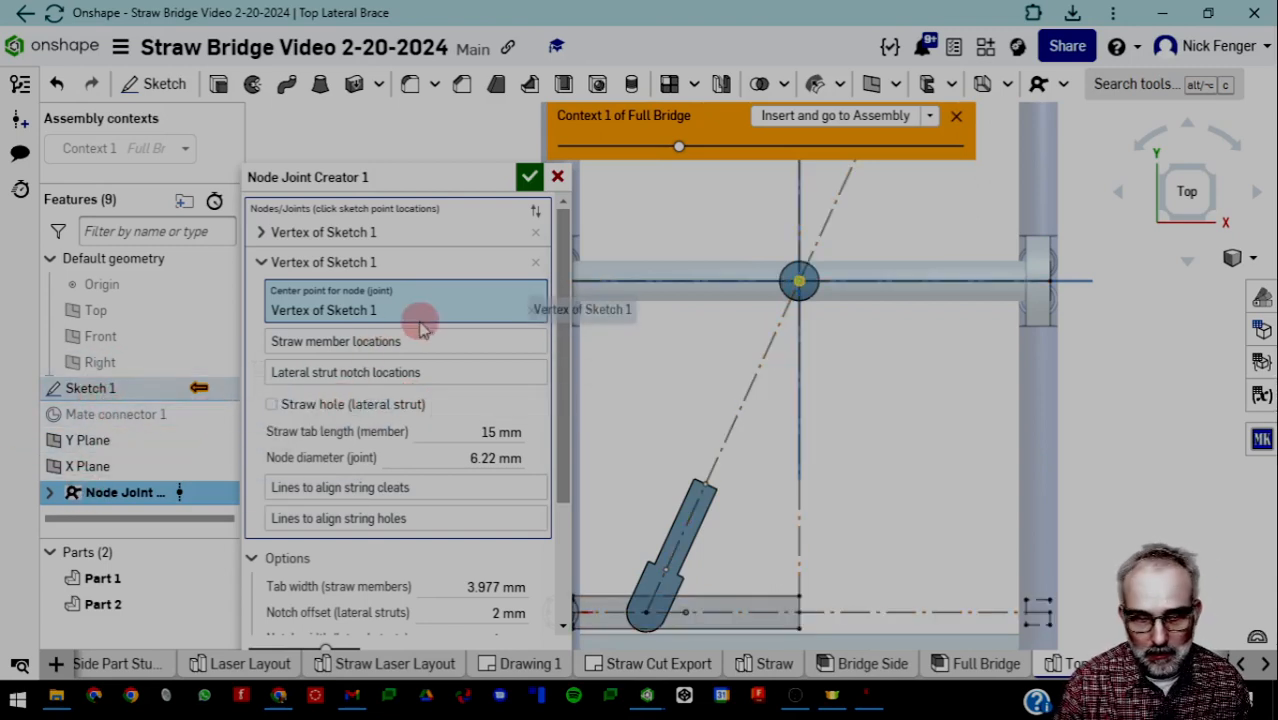
left_click(393, 350)
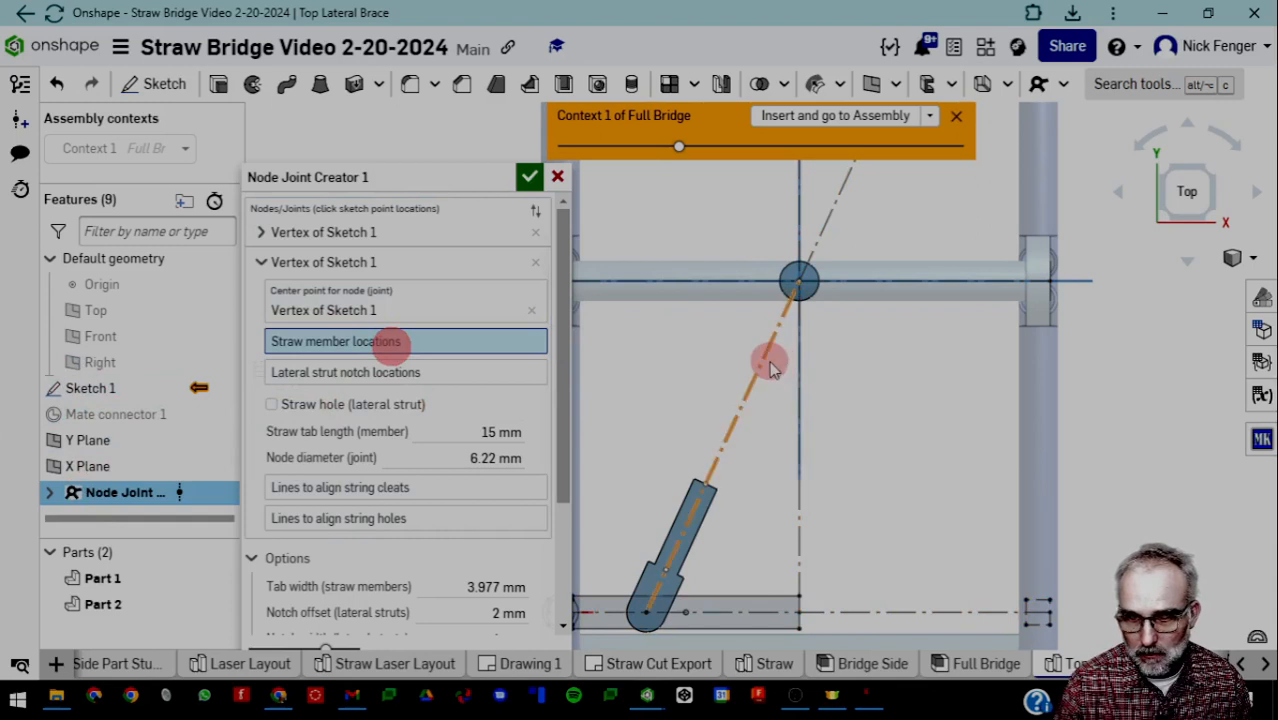
left_click(768, 366)
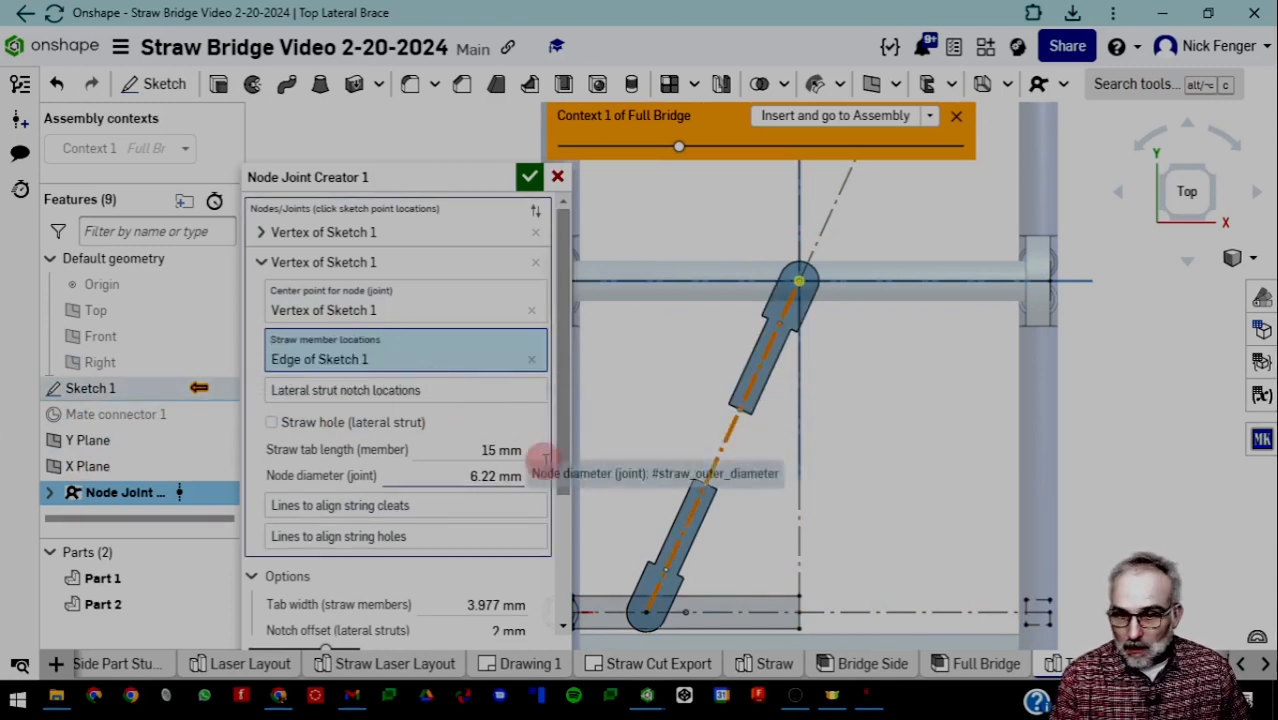
left_click(529, 178)
left_click(742, 490)
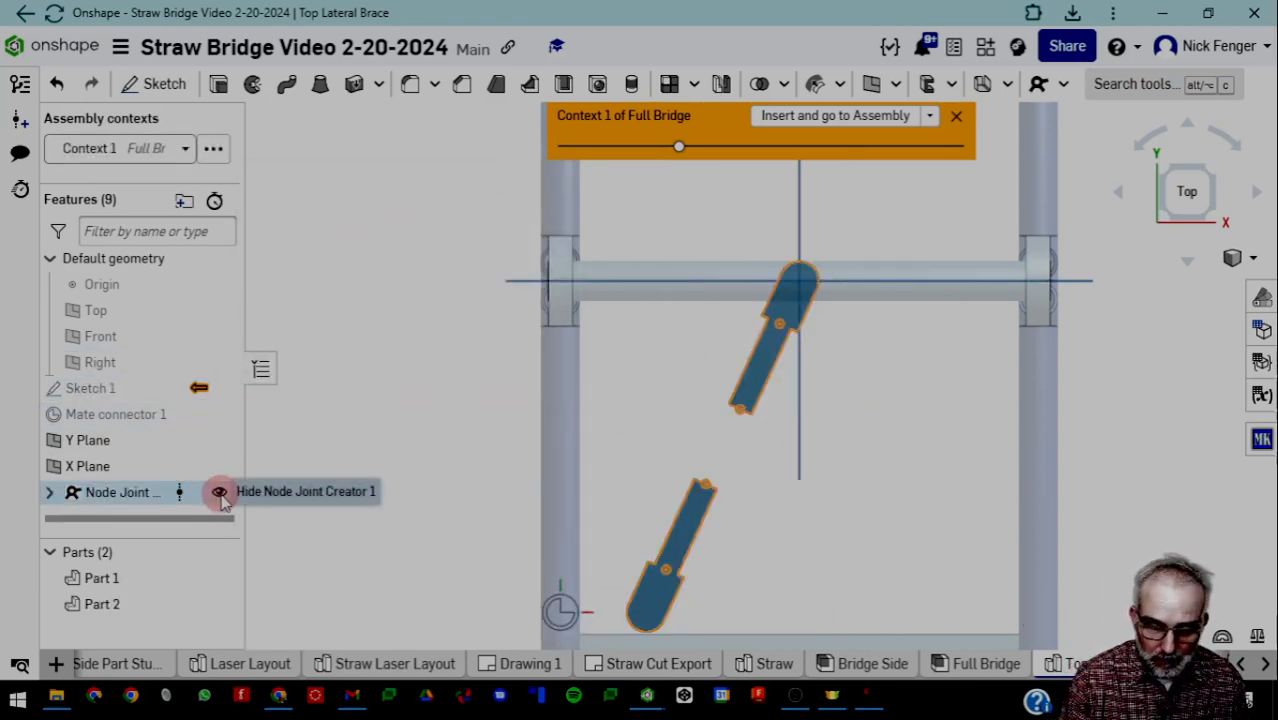
Show Sketch 1 alongside the two joint parts
left_click(220, 552)
left_click(221, 552)
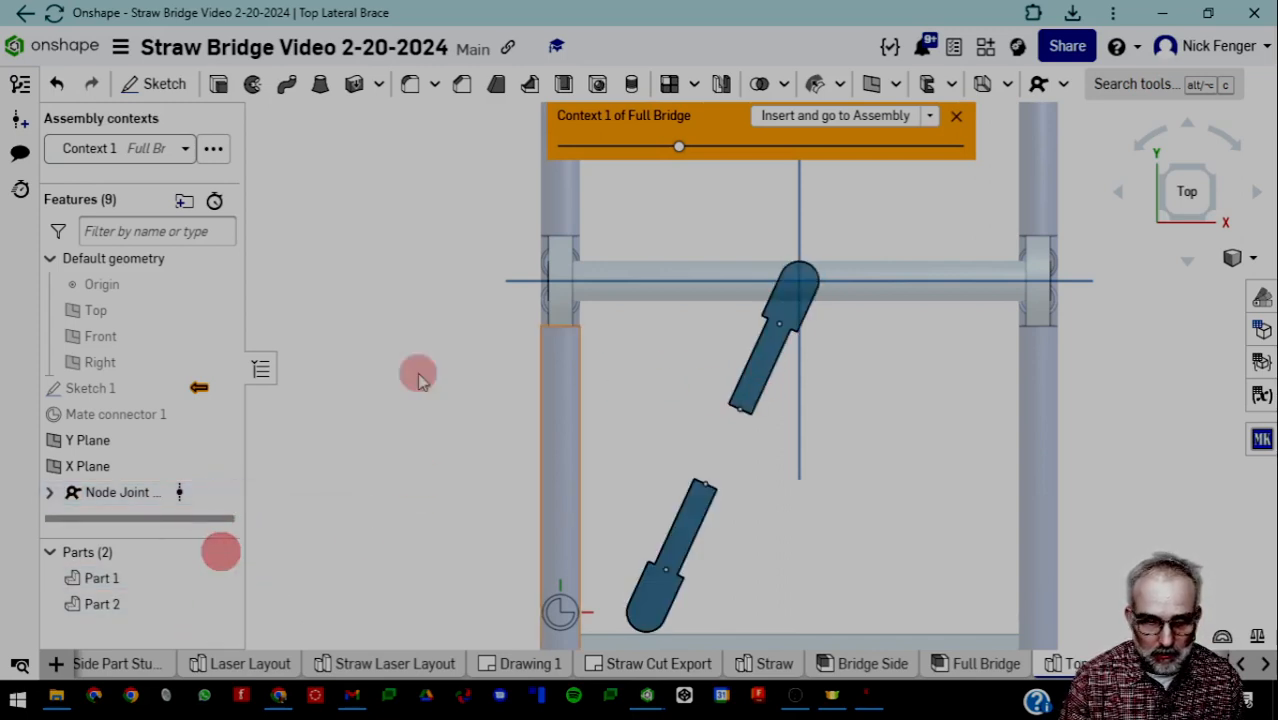
left_click(221, 388)
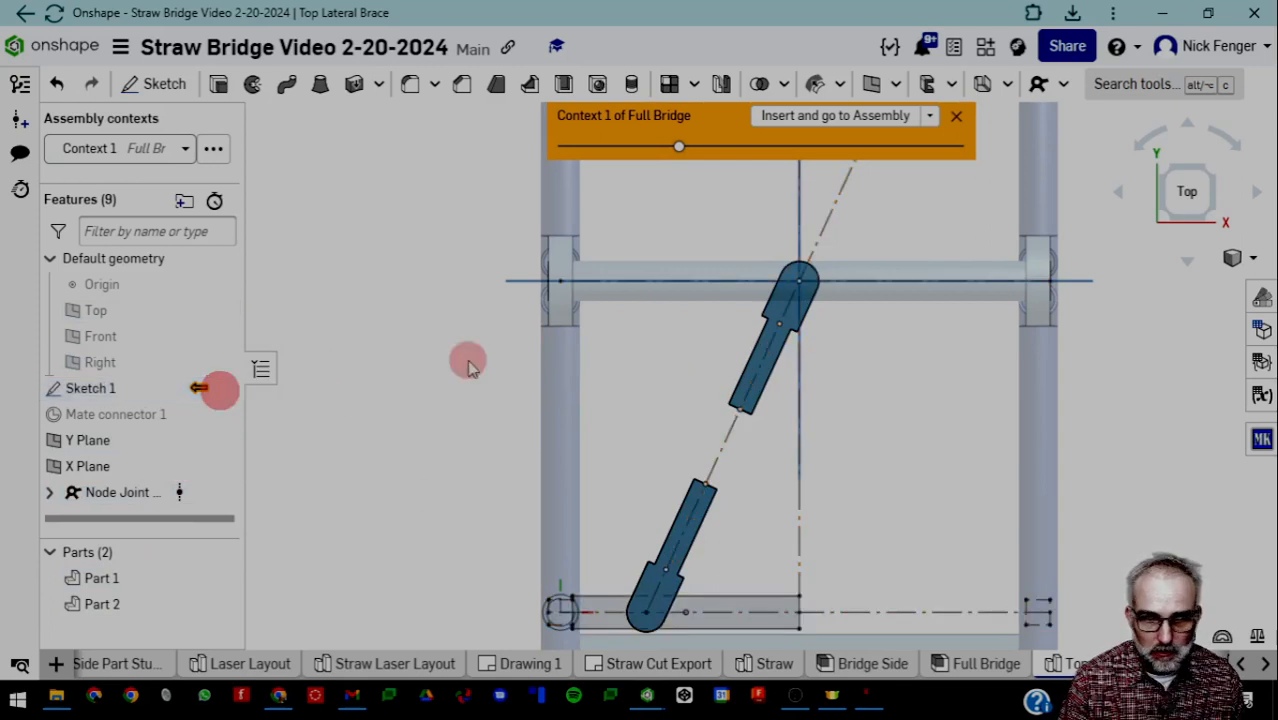
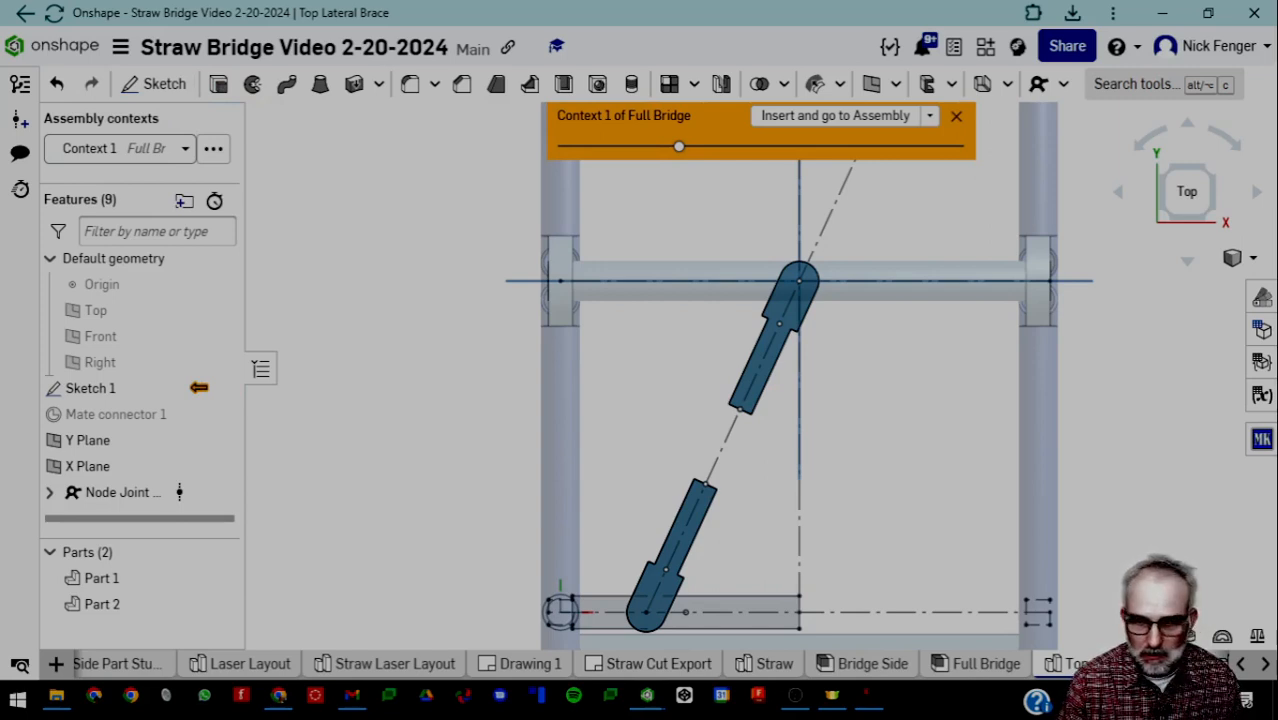
Extrude the lower strut rectangle symmetrically to #node_wood_thickness, adding it to Part 1, and exit the Full Bridge context
left_click(599, 610)
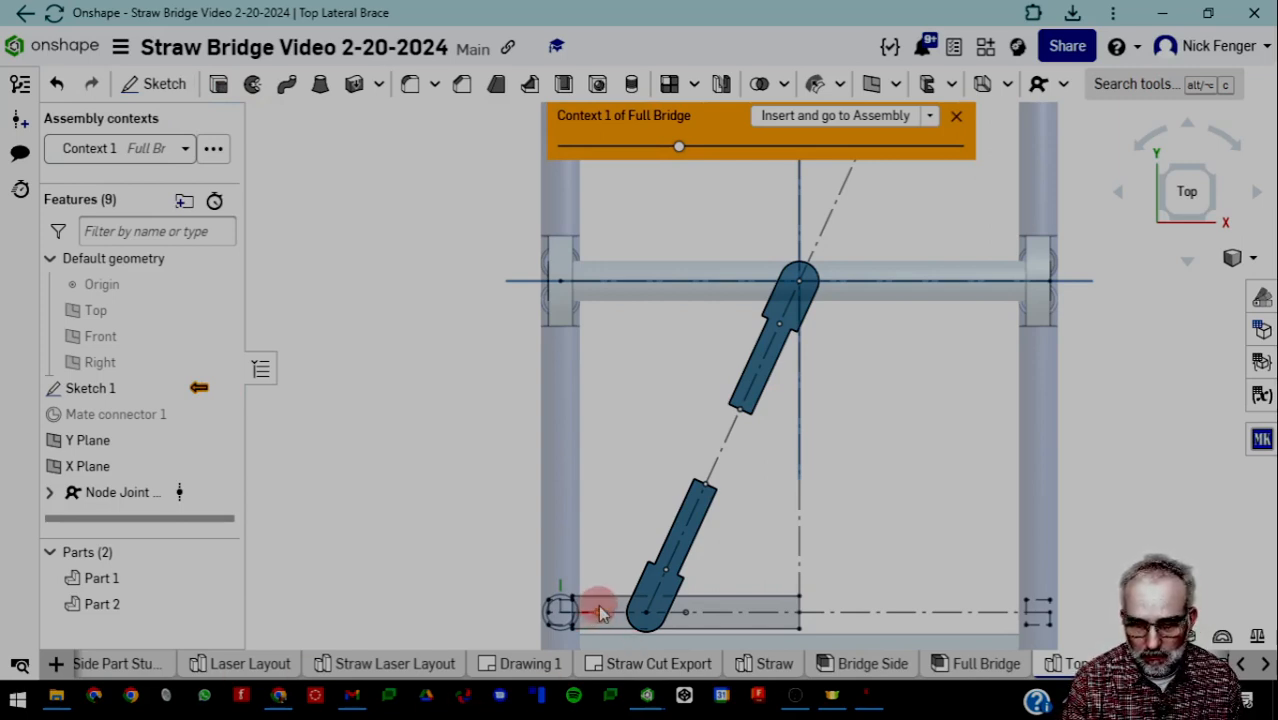
scroll(610, 612, "down", 2)
middle_click_drag(608, 612, 530, 425)
left_click(218, 84)
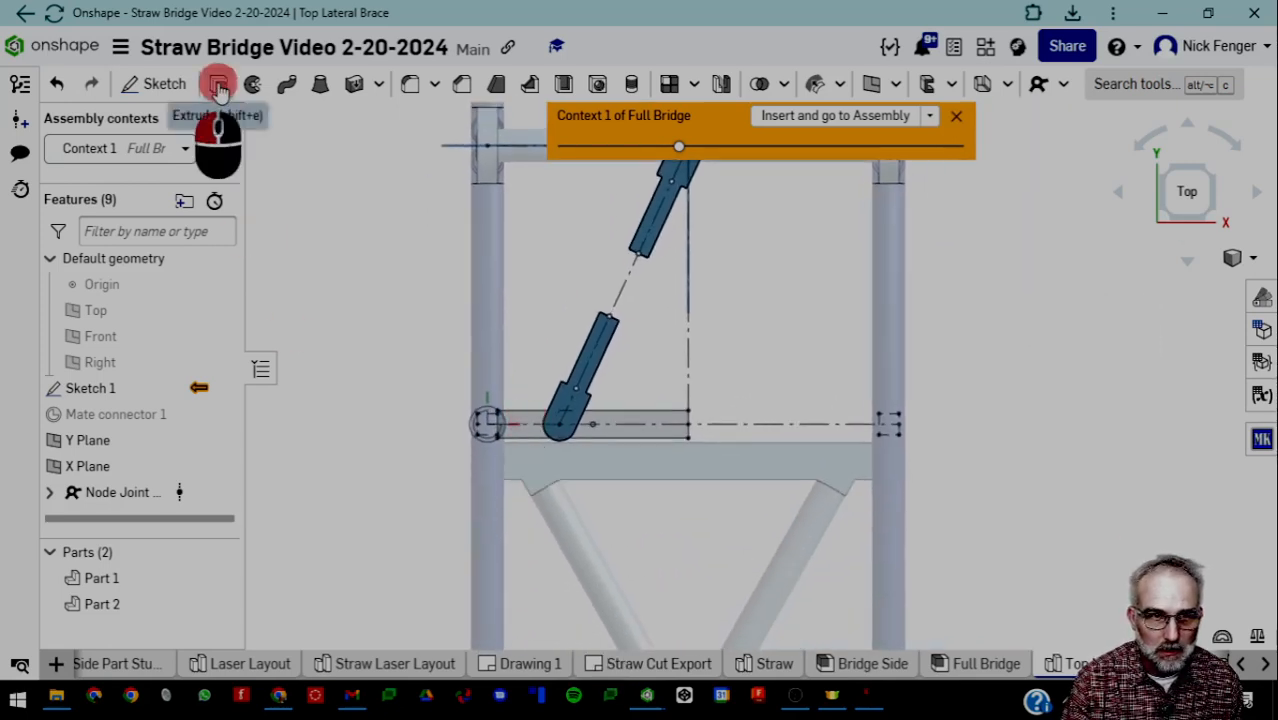
left_click(398, 327)
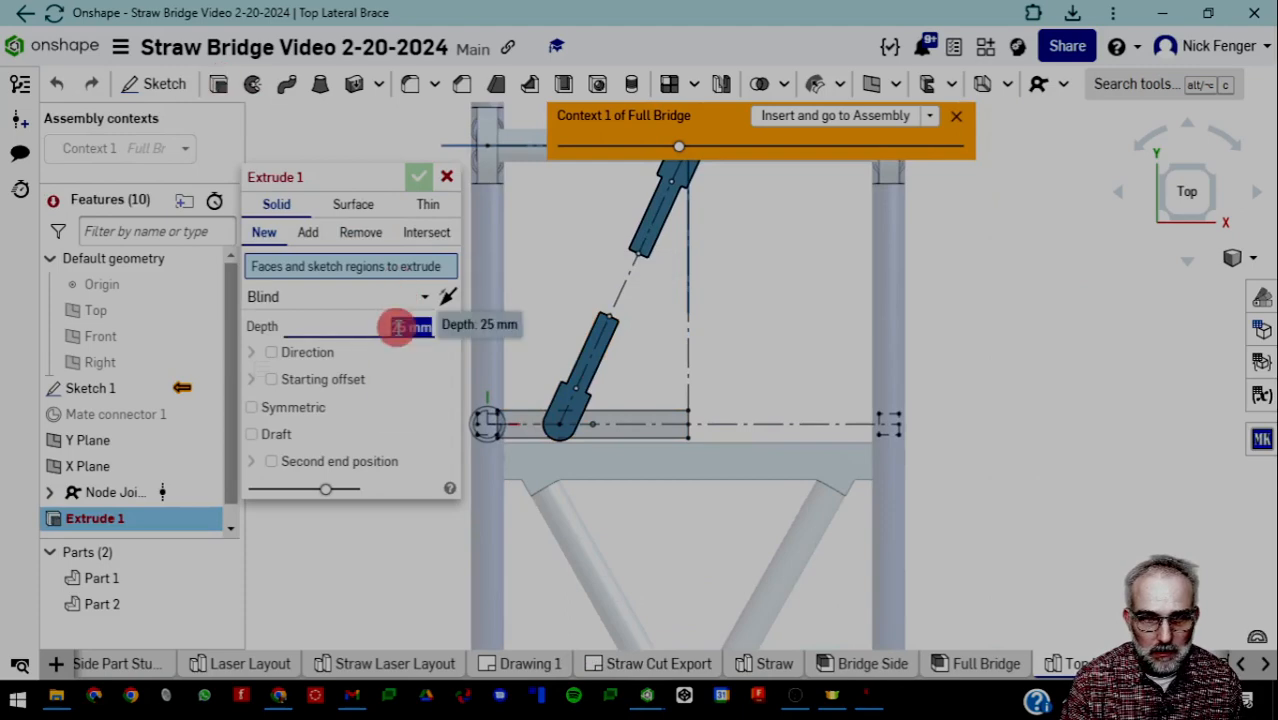
type("#wo")
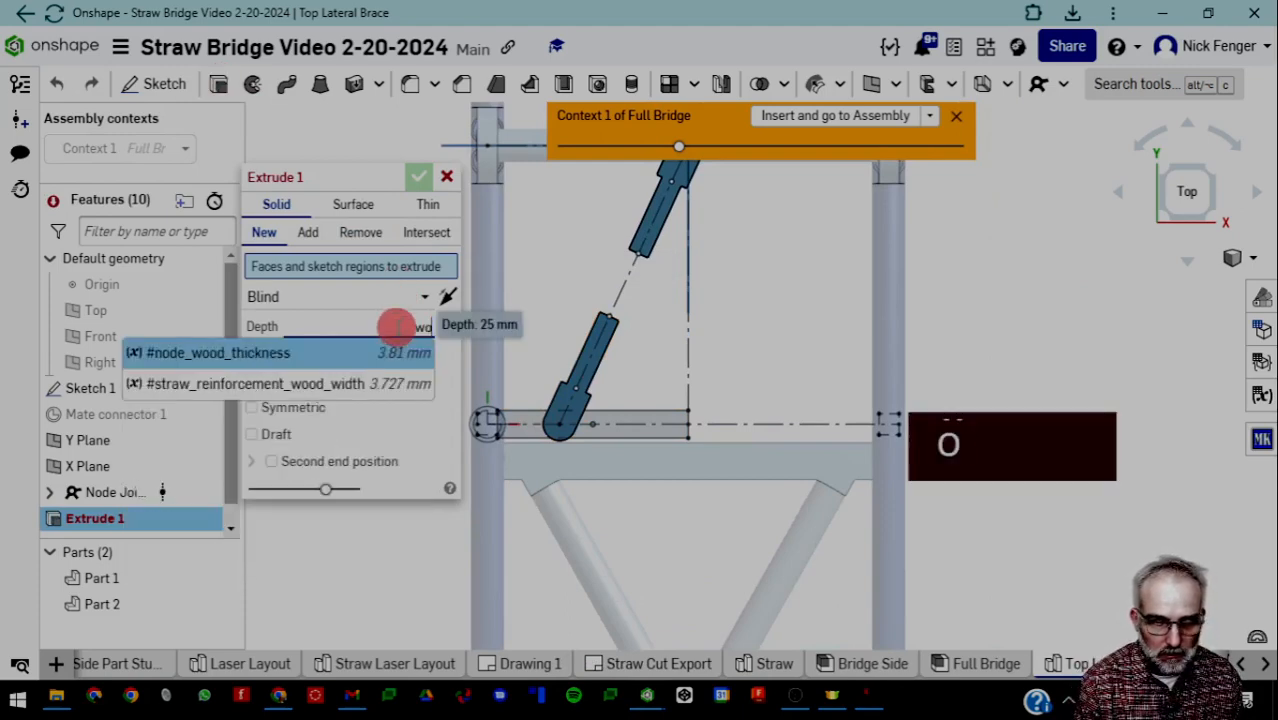
left_click(262, 352)
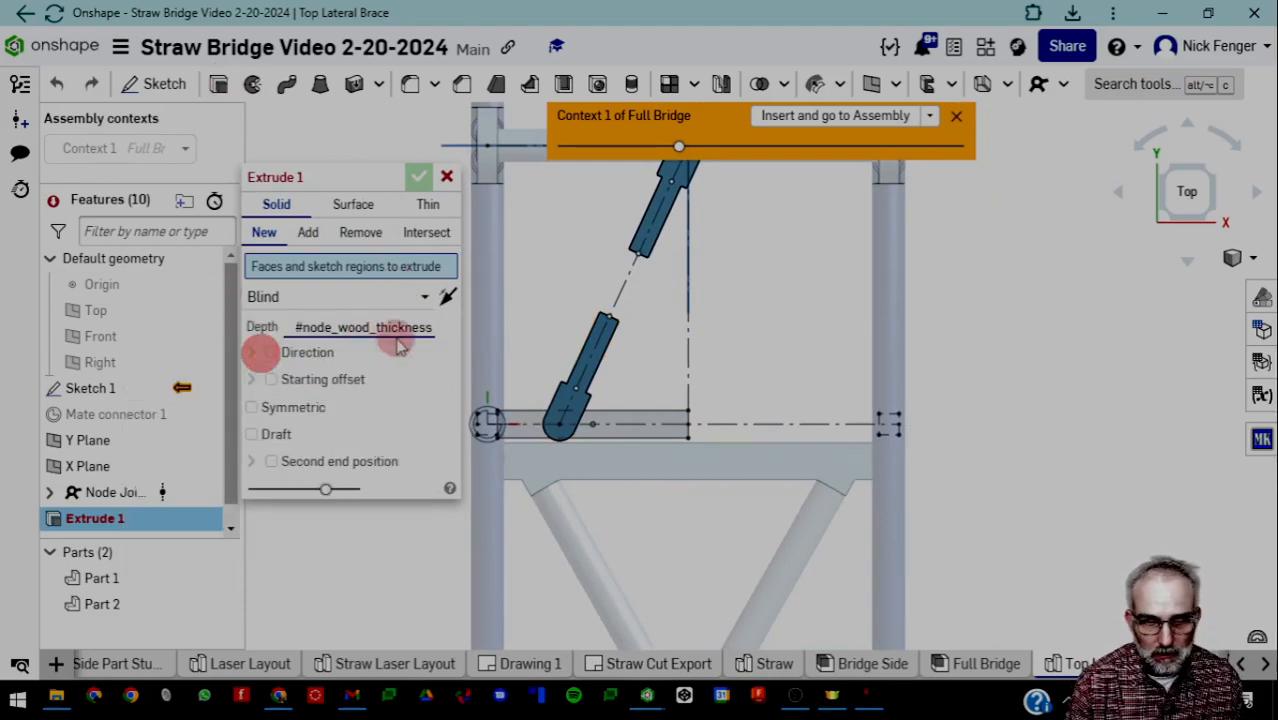
left_click(251, 407)
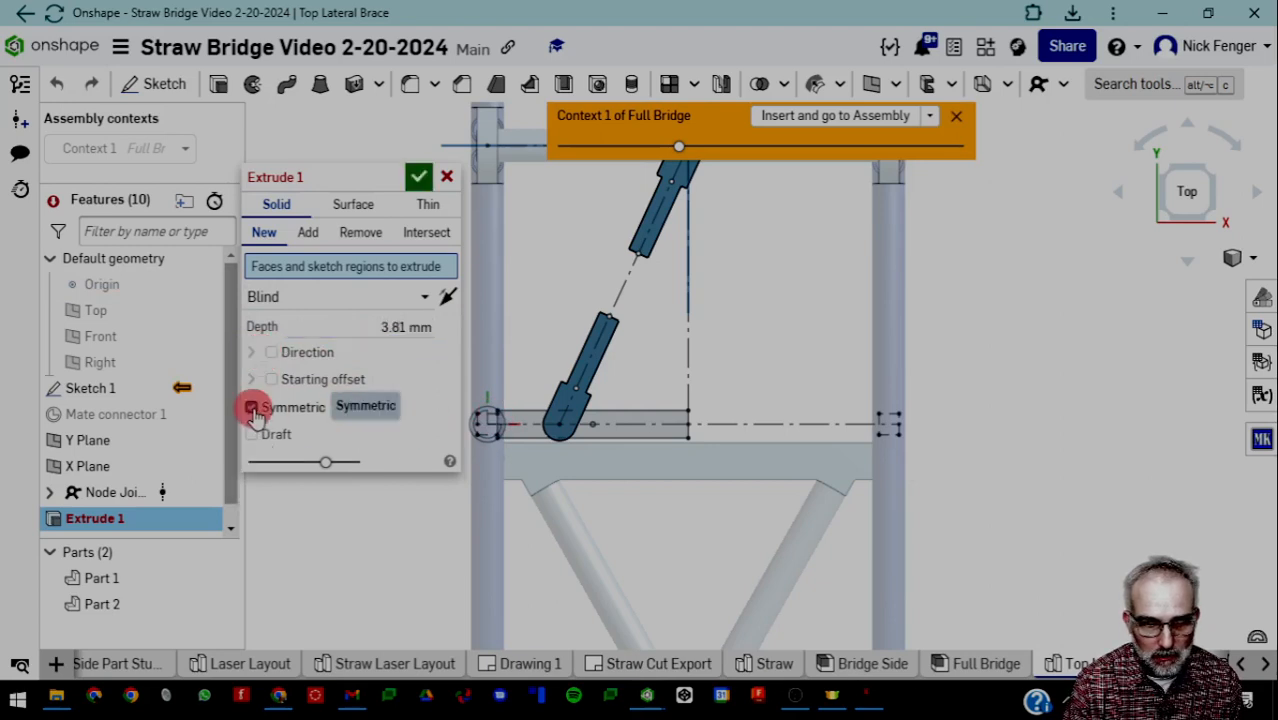
left_click(528, 425)
scroll(490, 423, "up", 3)
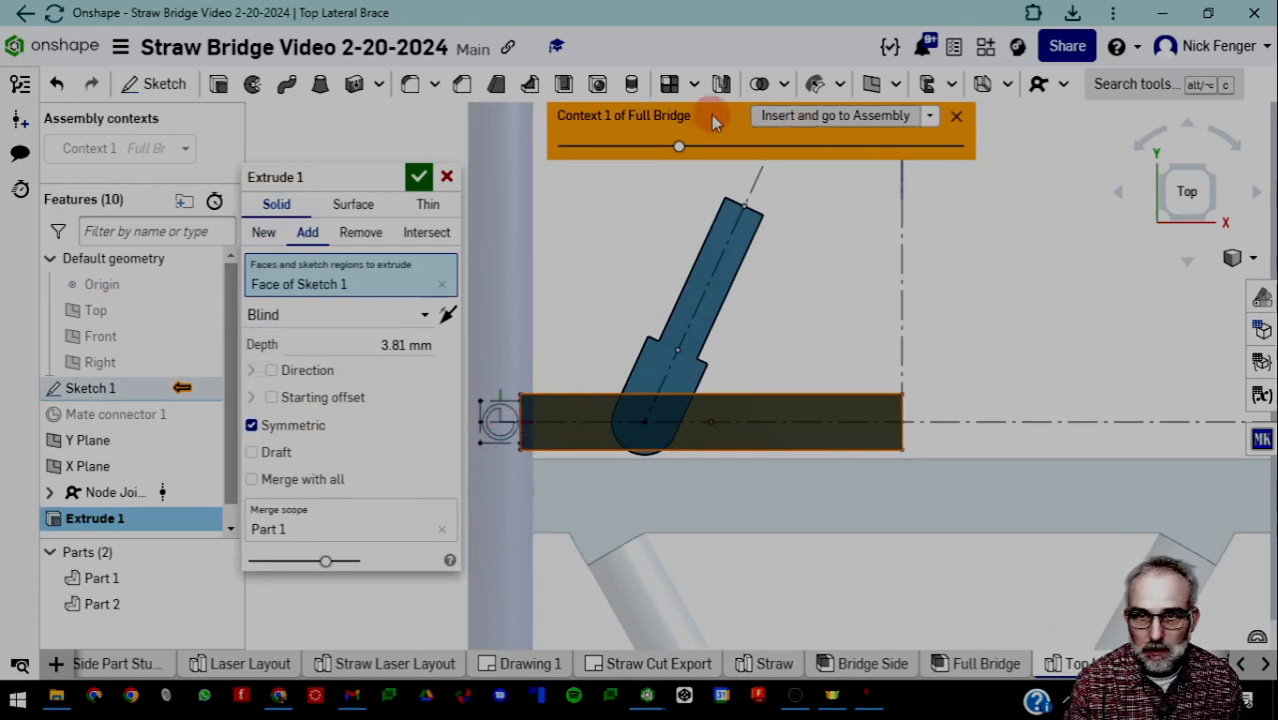
left_click(958, 120)
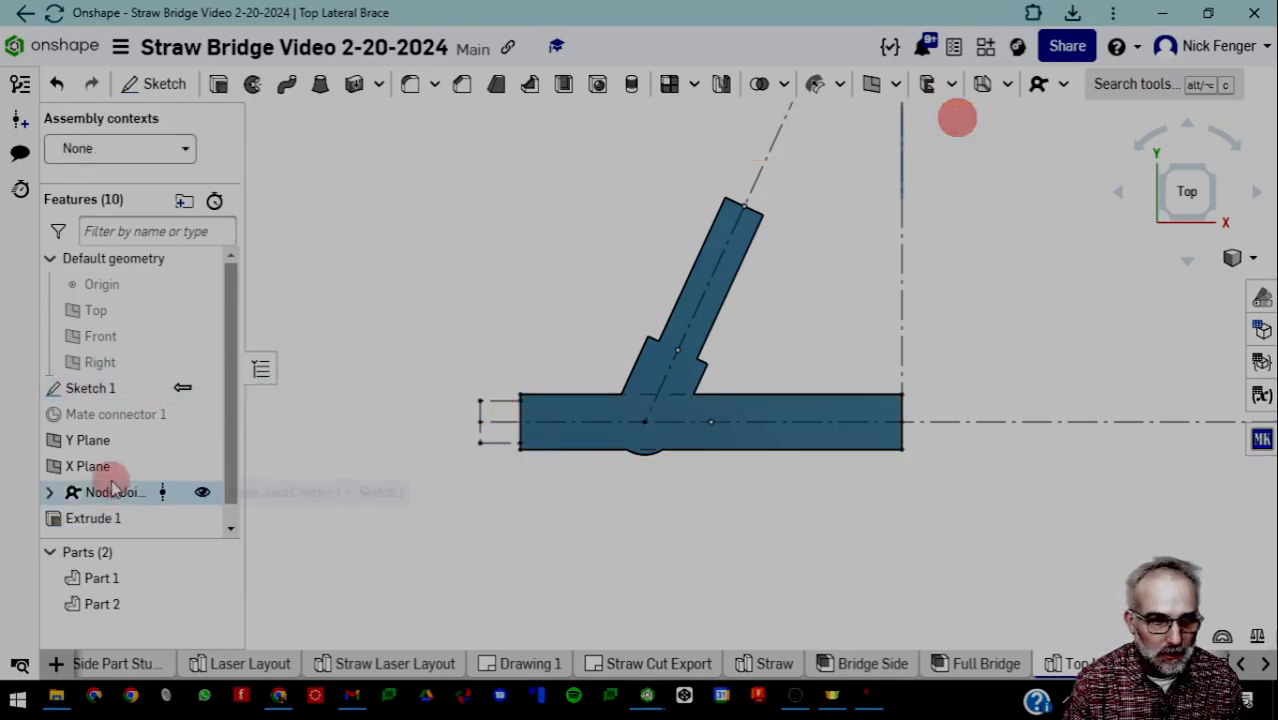
Reopen Extrude 1 to examine the small tab outline at the strut's outer end, and close the feature
double_click(93, 518)
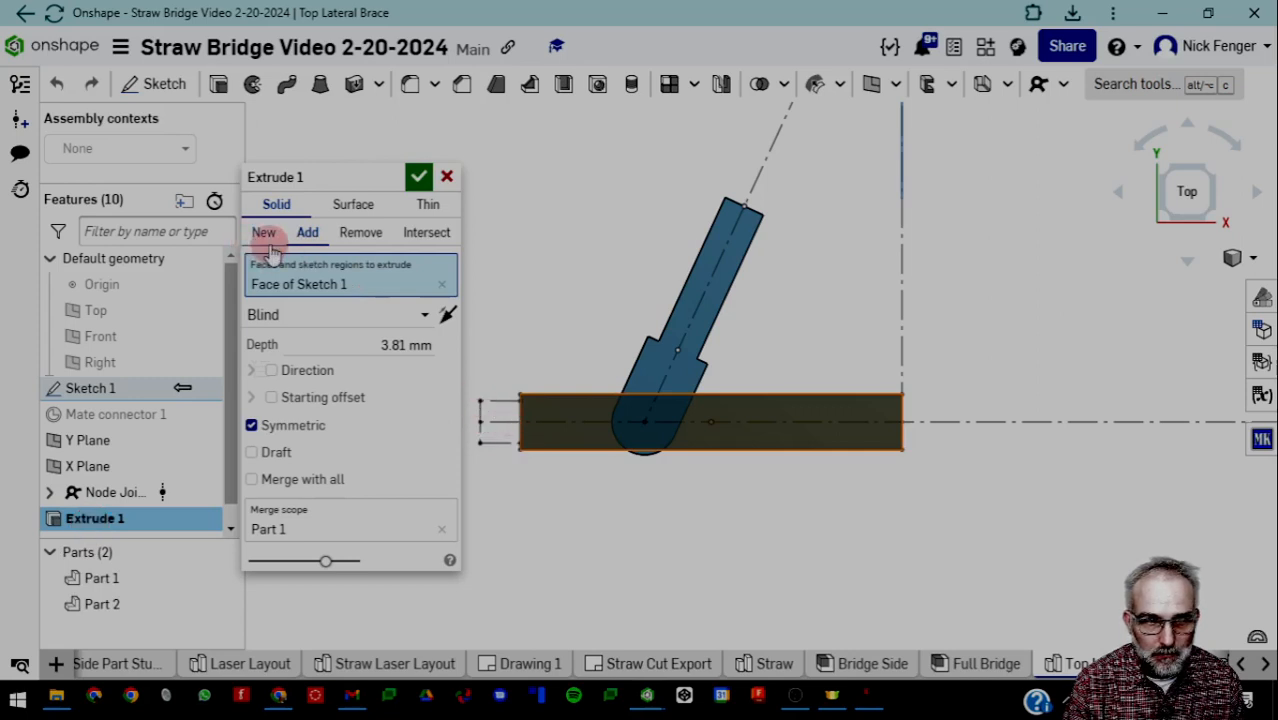
scroll(508, 419, "up", 3)
scroll(491, 400, "down", 1)
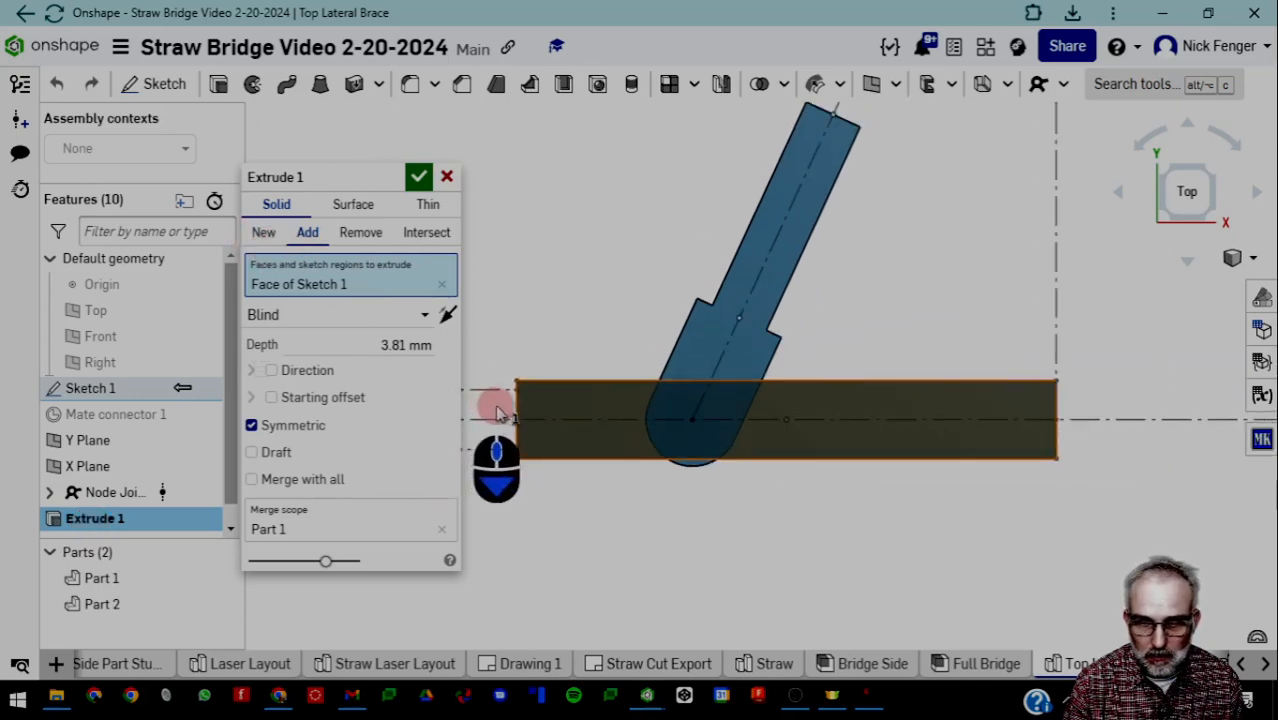
middle_click_drag(497, 415, 573, 379)
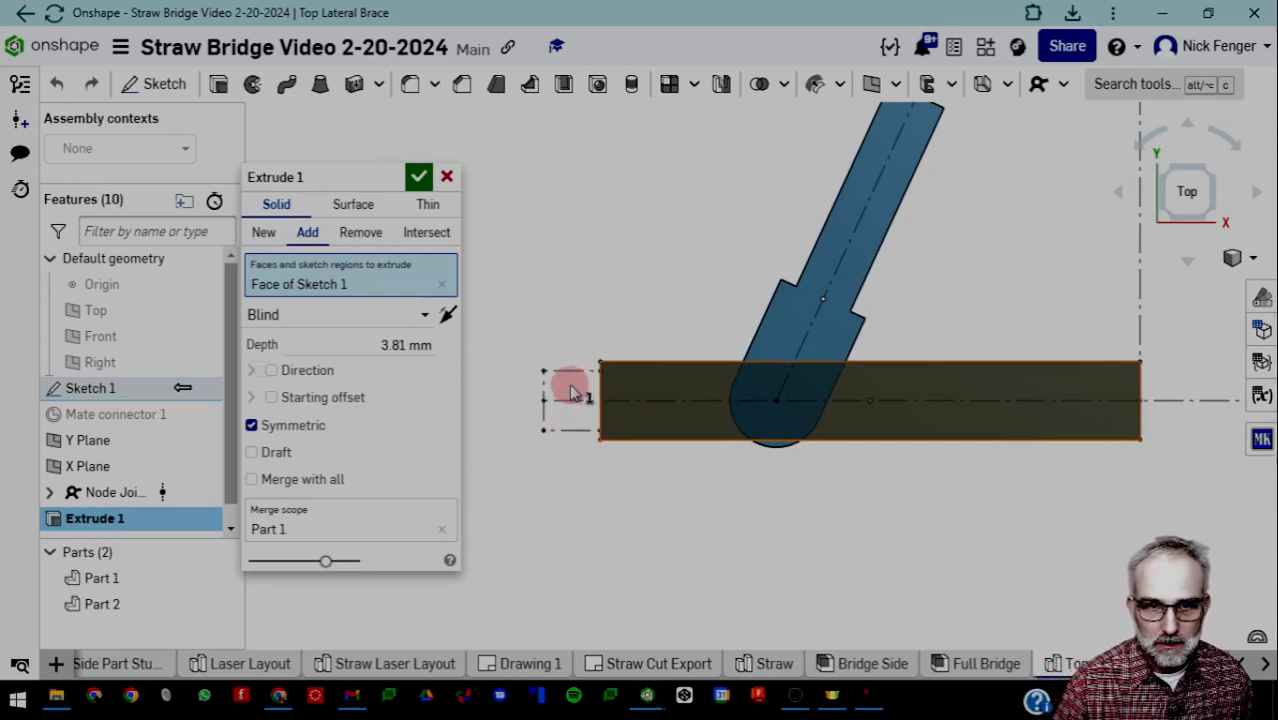
left_click(413, 178)
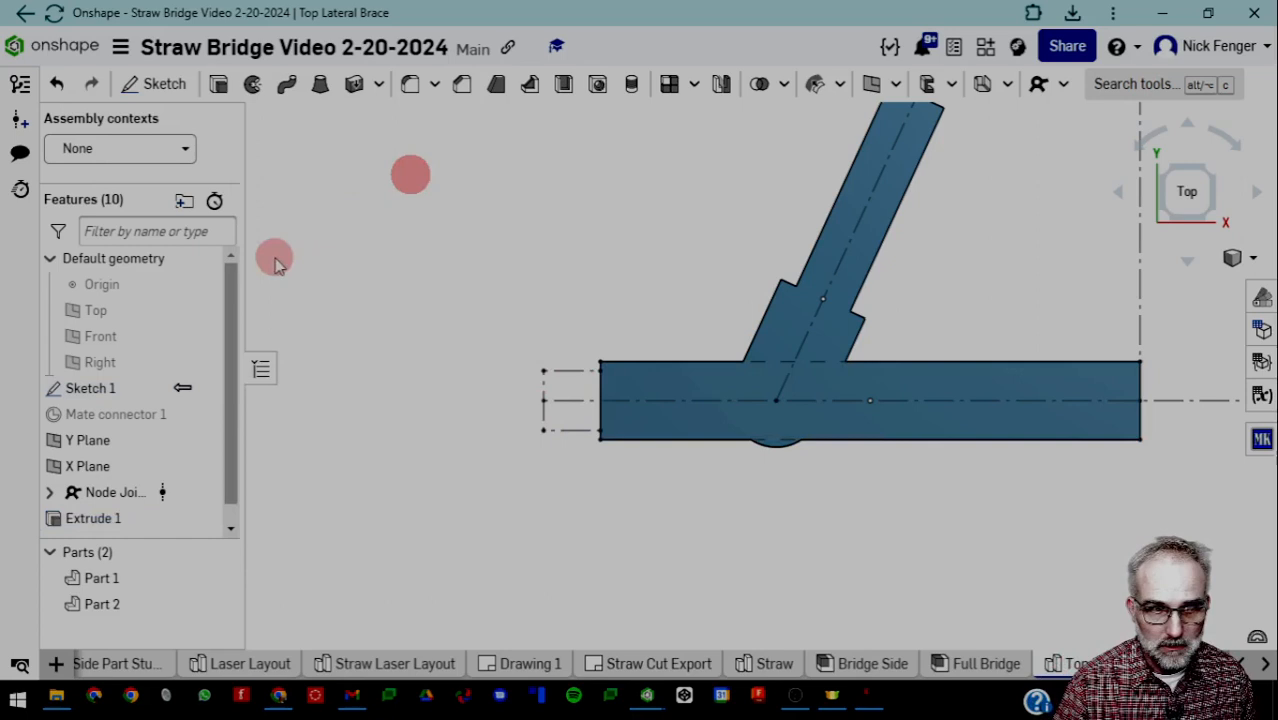
Convert the three construction lines of the small tab outline in Sketch 1 to regular lines and accept the sketch
double_click(92, 388)
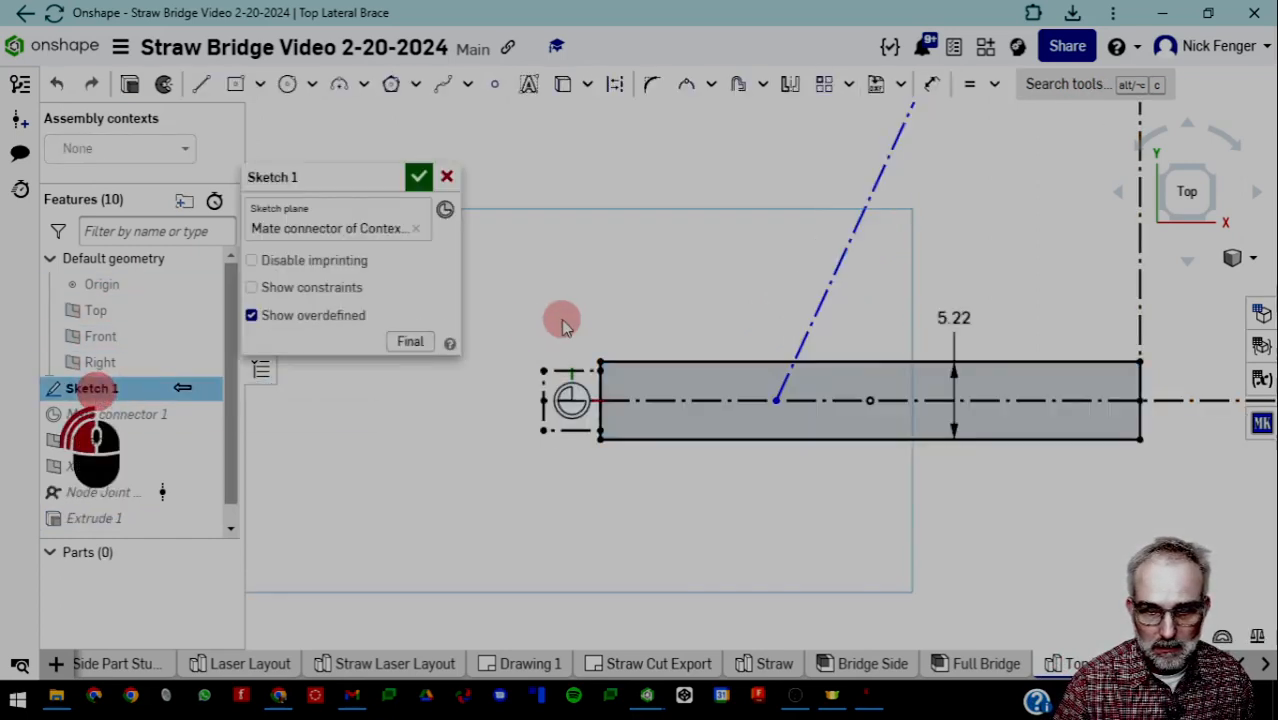
left_click(575, 372)
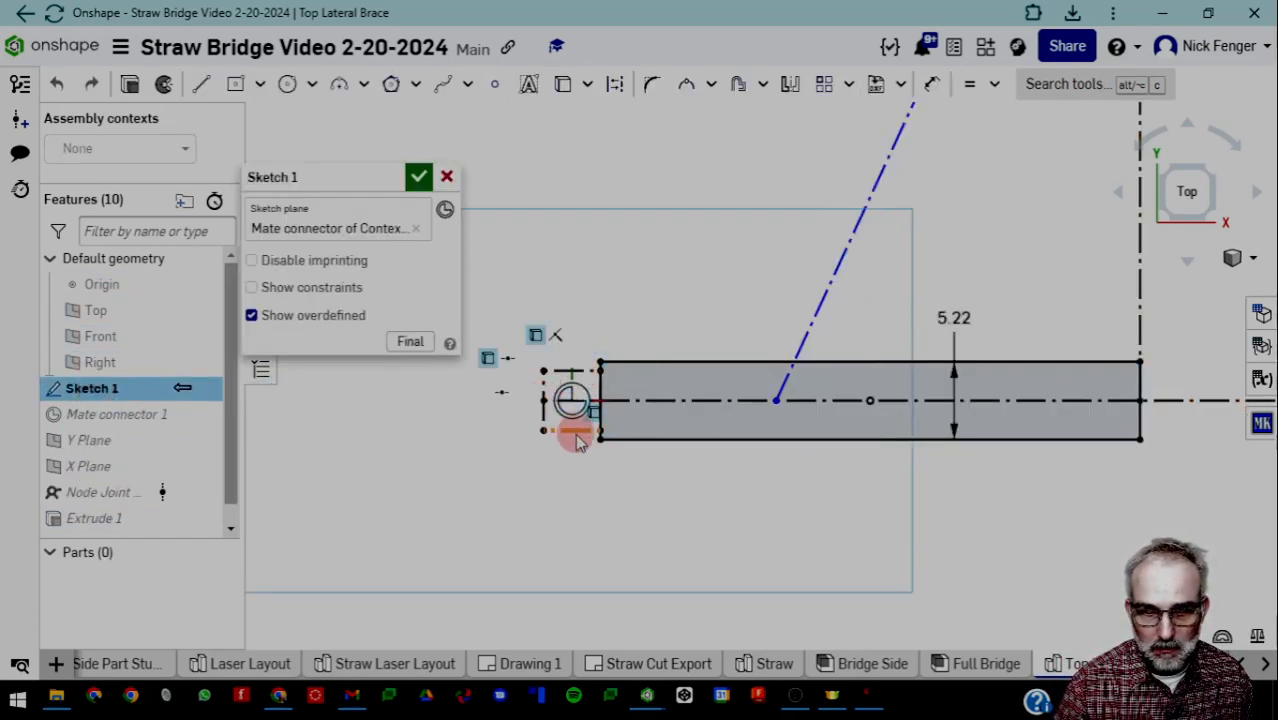
left_click(545, 423)
left_click(573, 377)
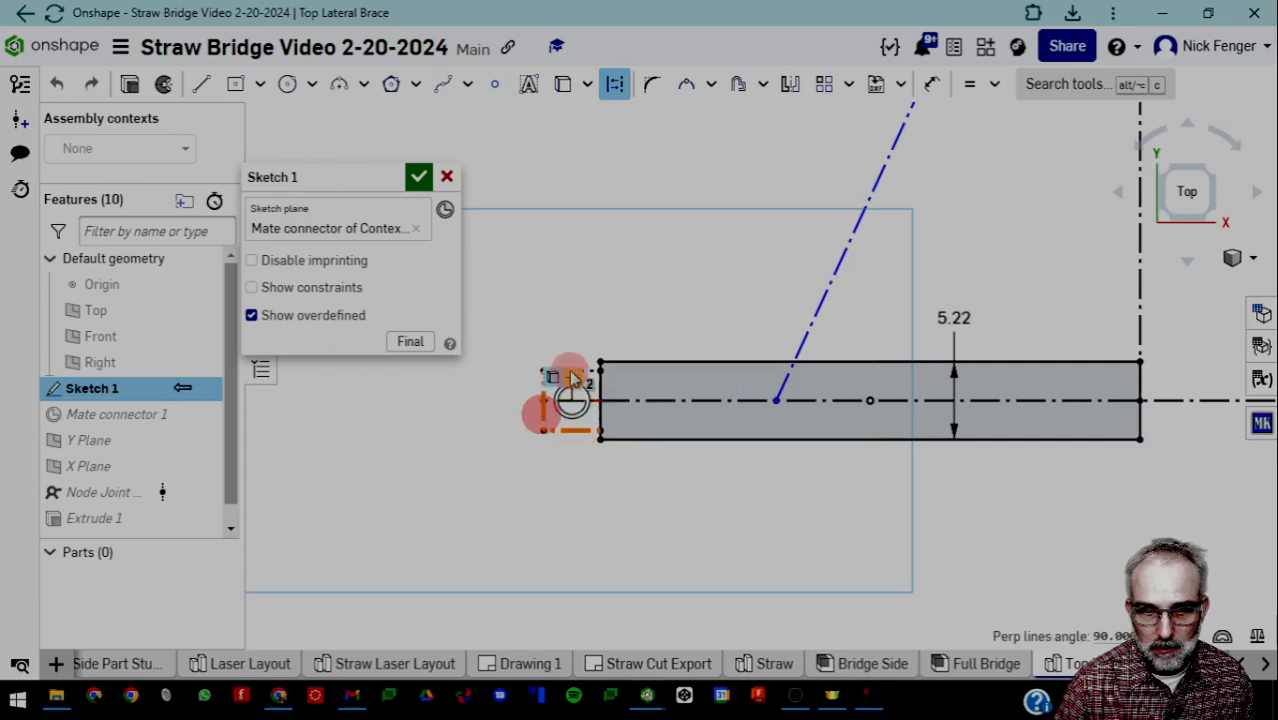
left_click(589, 371)
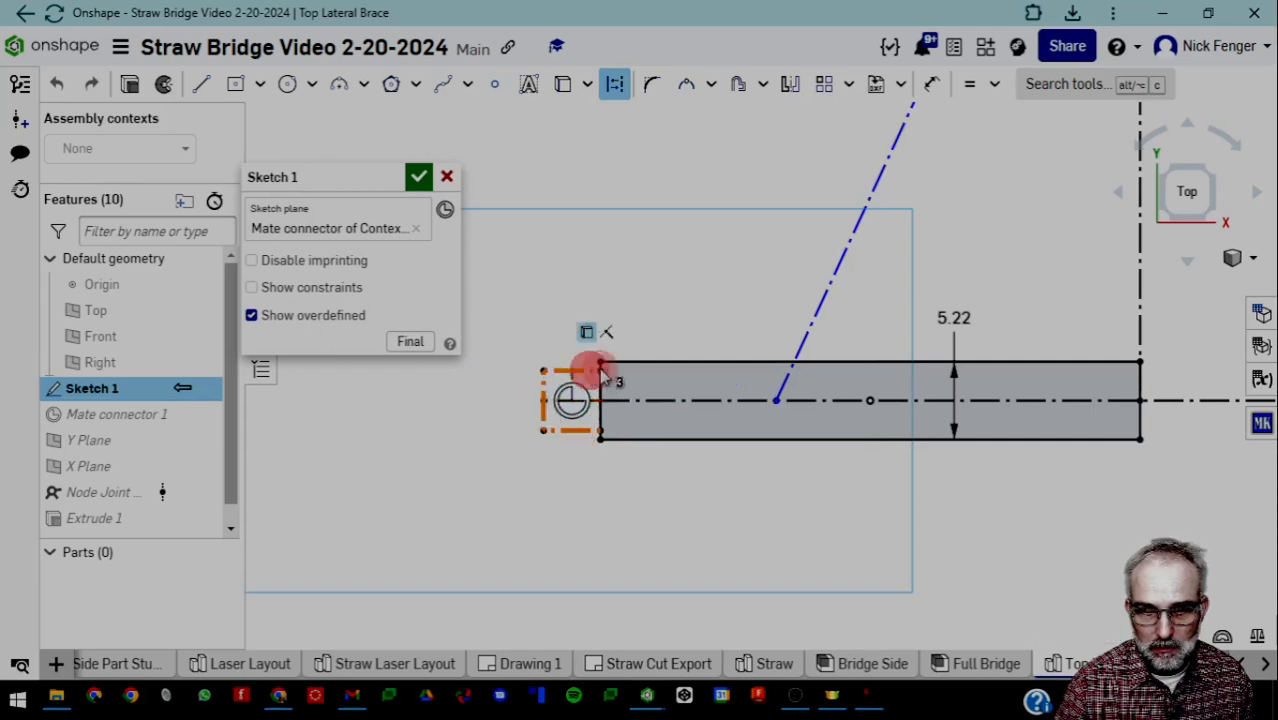
left_click(613, 85)
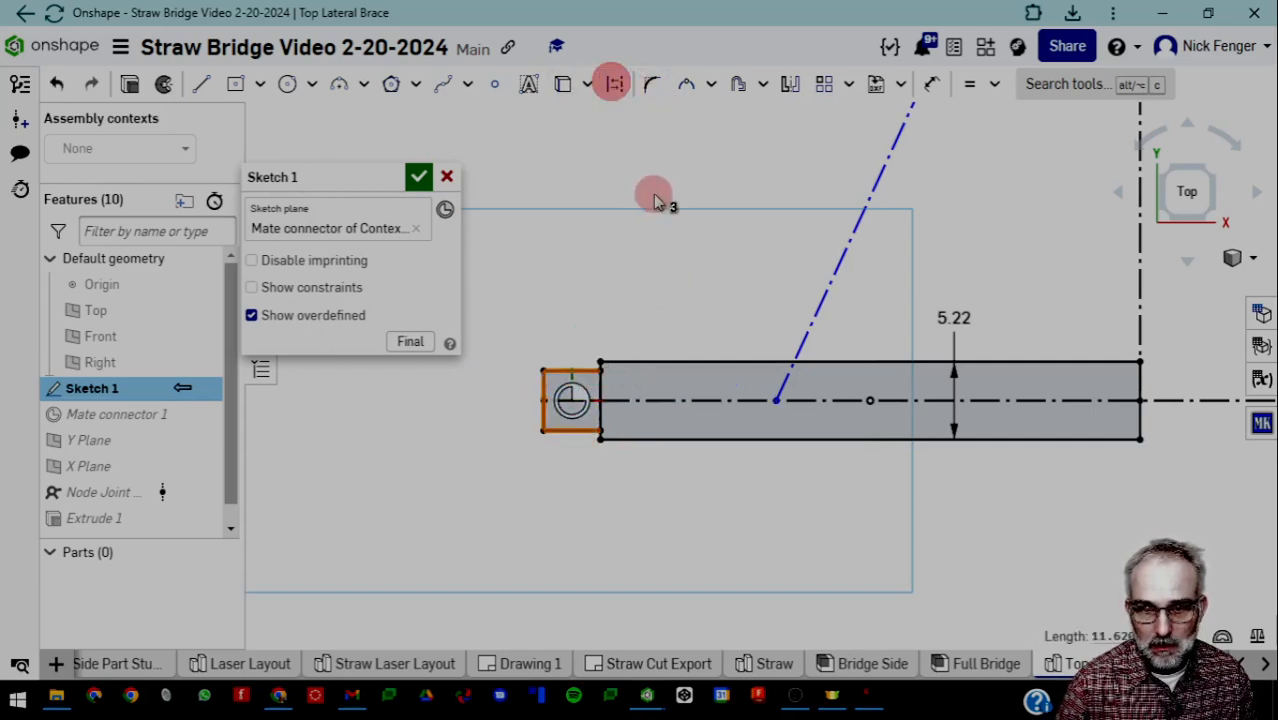
left_click(420, 178)
Add the small tab region at the strut's outer end to Extrude 1 and accept the feature
left_click(92, 520)
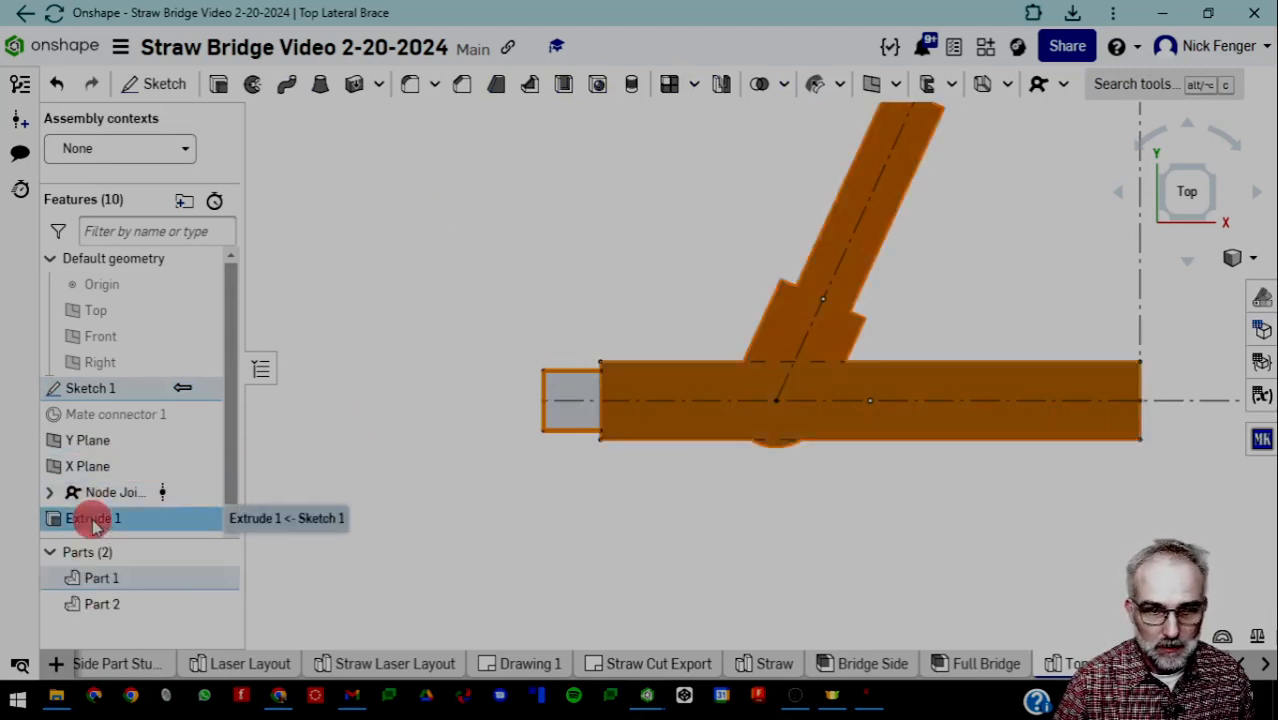
double_click(92, 520)
left_click(571, 391)
left_click(668, 466)
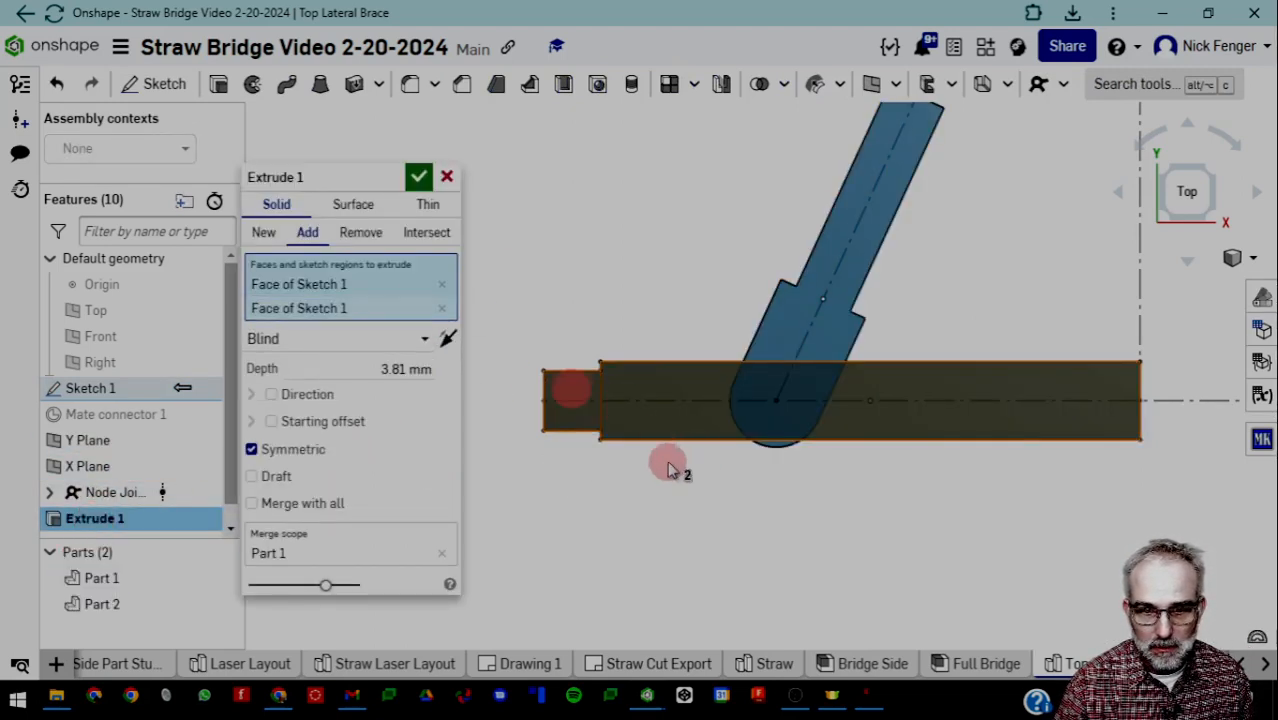
mouse_move(606, 504)
right_mouse_down()
mouse_move(622, 467)
mouse_move(606, 518)
right_mouse_up()
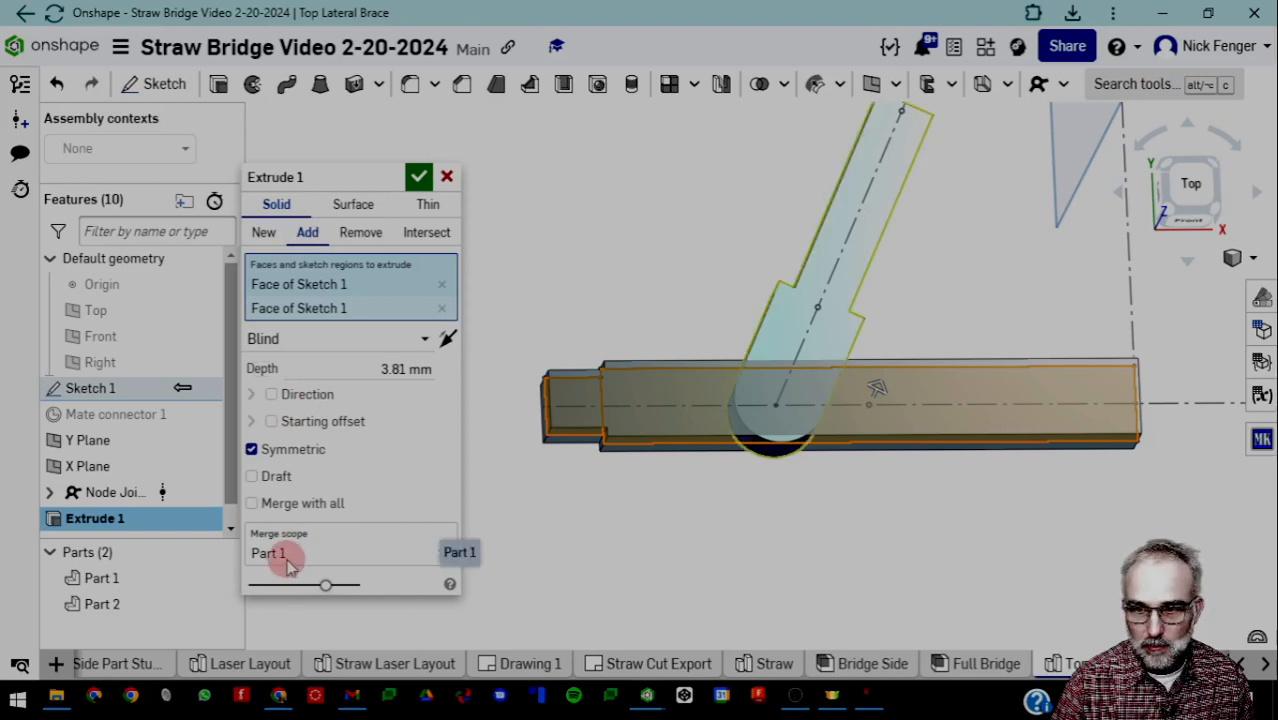
left_click(418, 178)
left_click(787, 505)
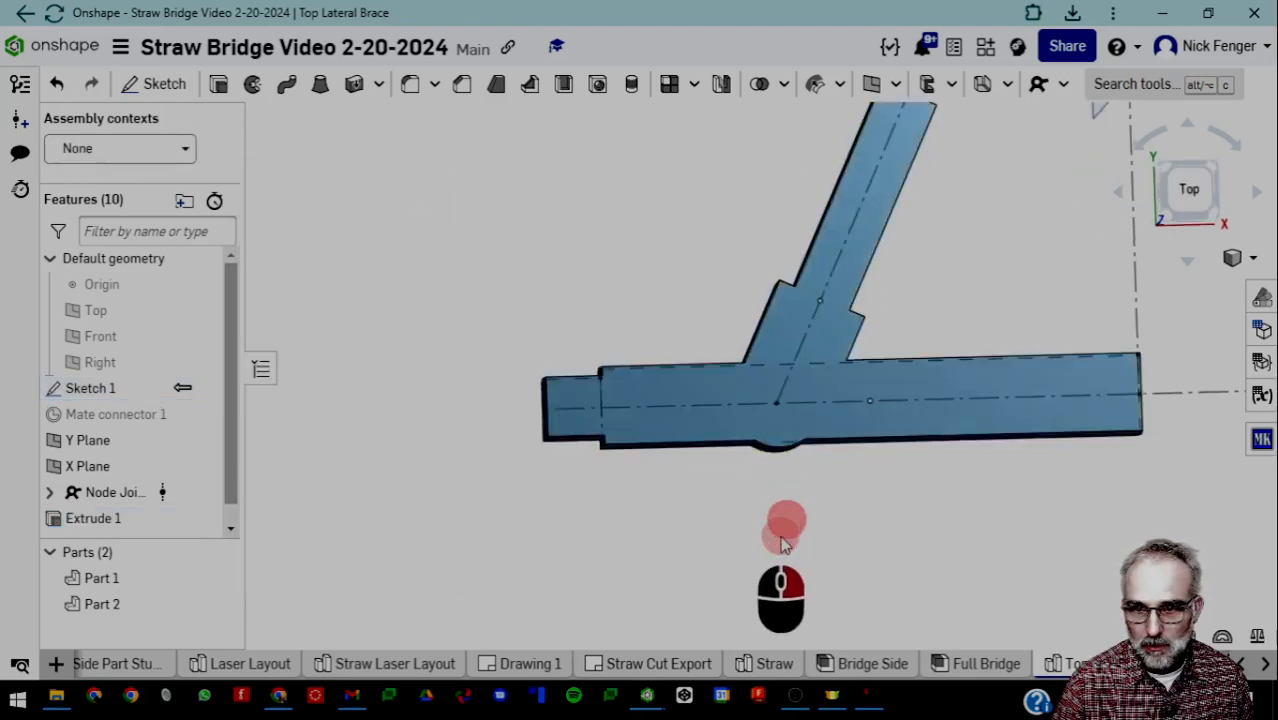
Examine the strut's lower edge around the rounded end of the diagonal joint
right_click_drag(781, 538, 781, 526)
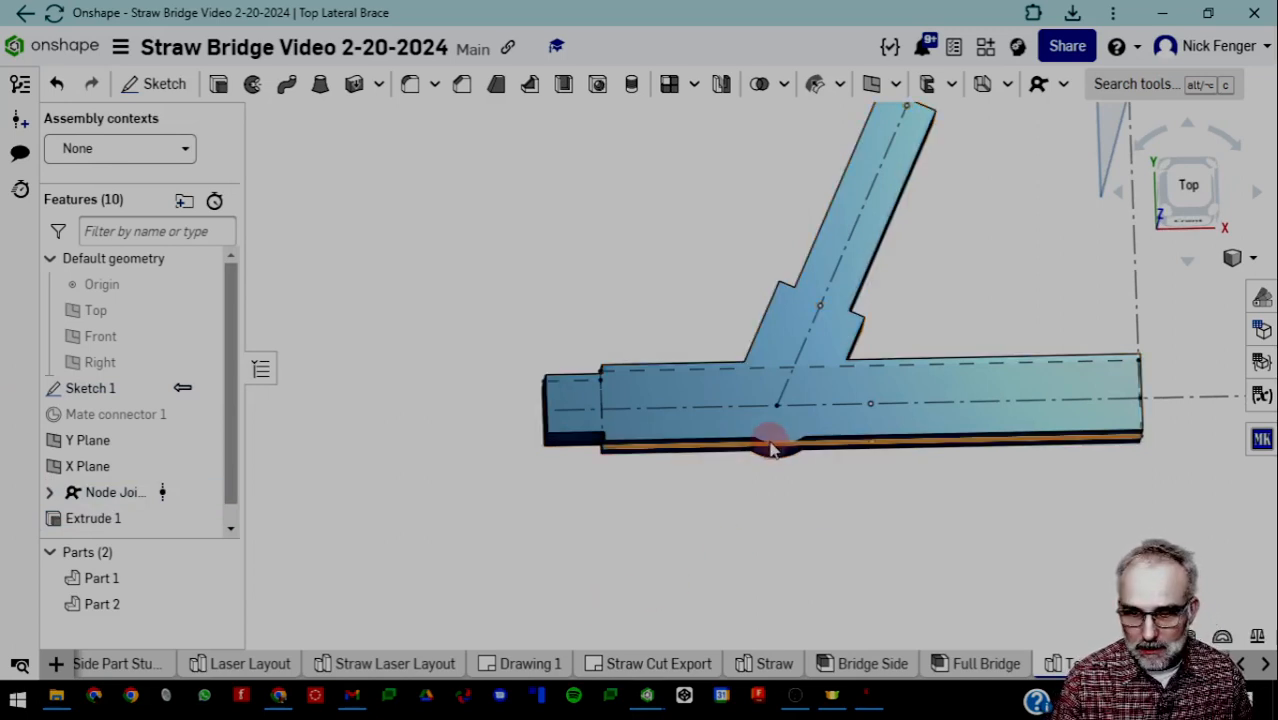
scroll(780, 484, "up", 2)
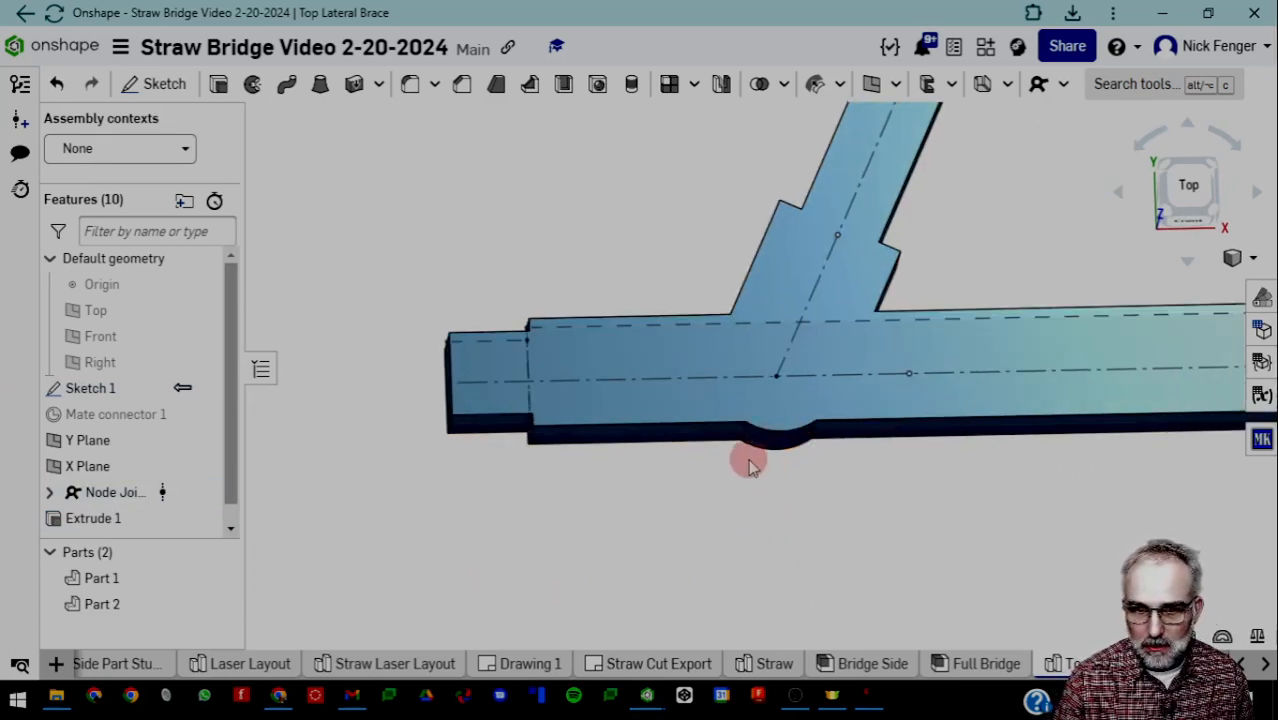
scroll(750, 465, "down", 2)
scroll(785, 452, "down", 1)
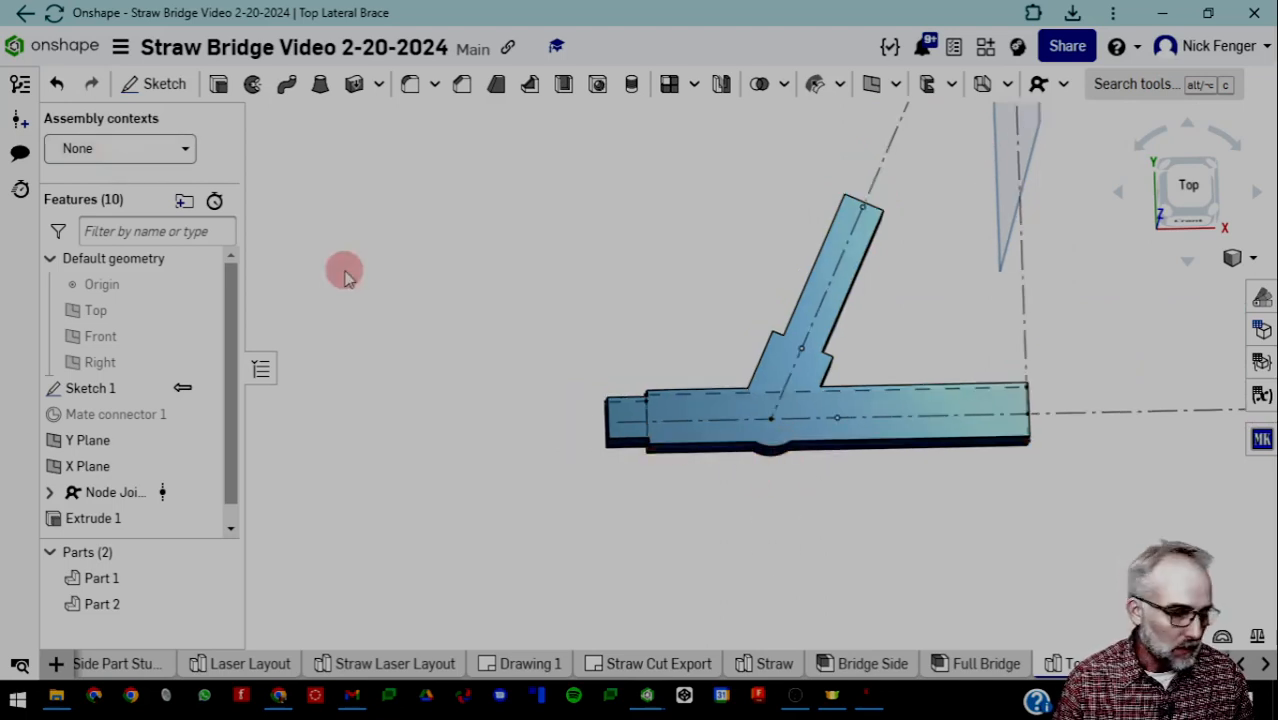
left_click(1138, 86)
type("split")
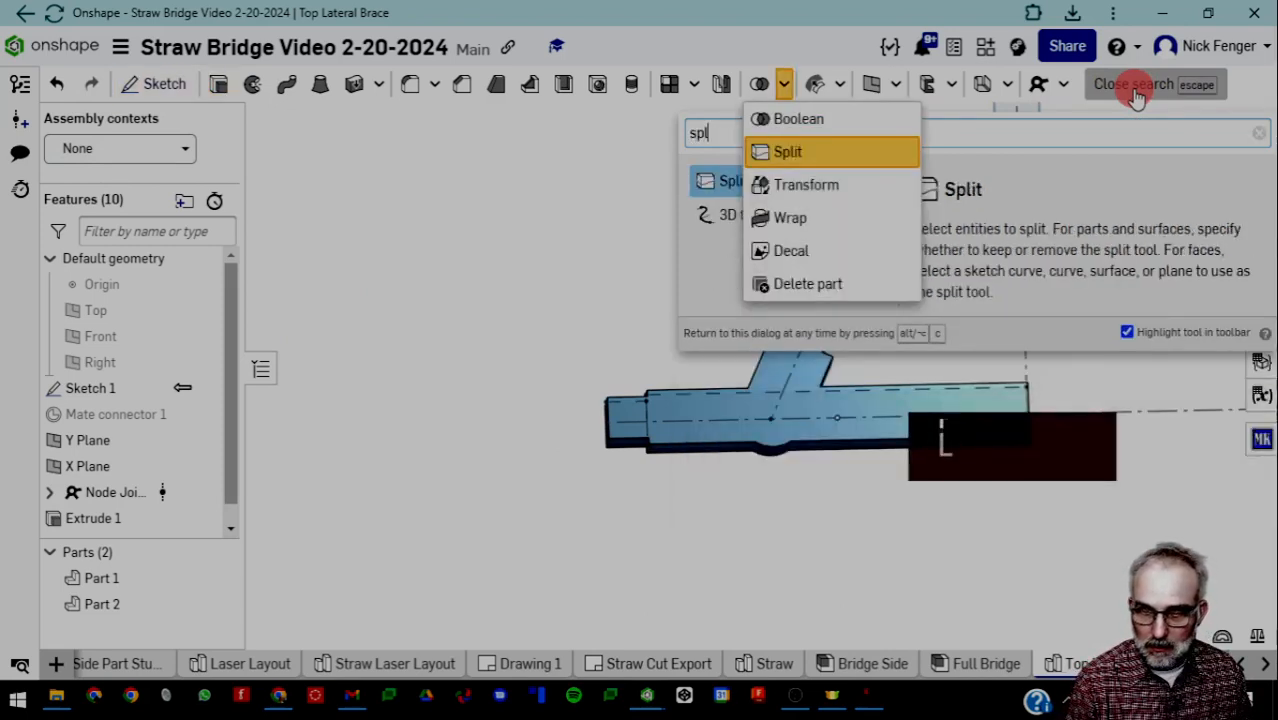
left_click(768, 148)
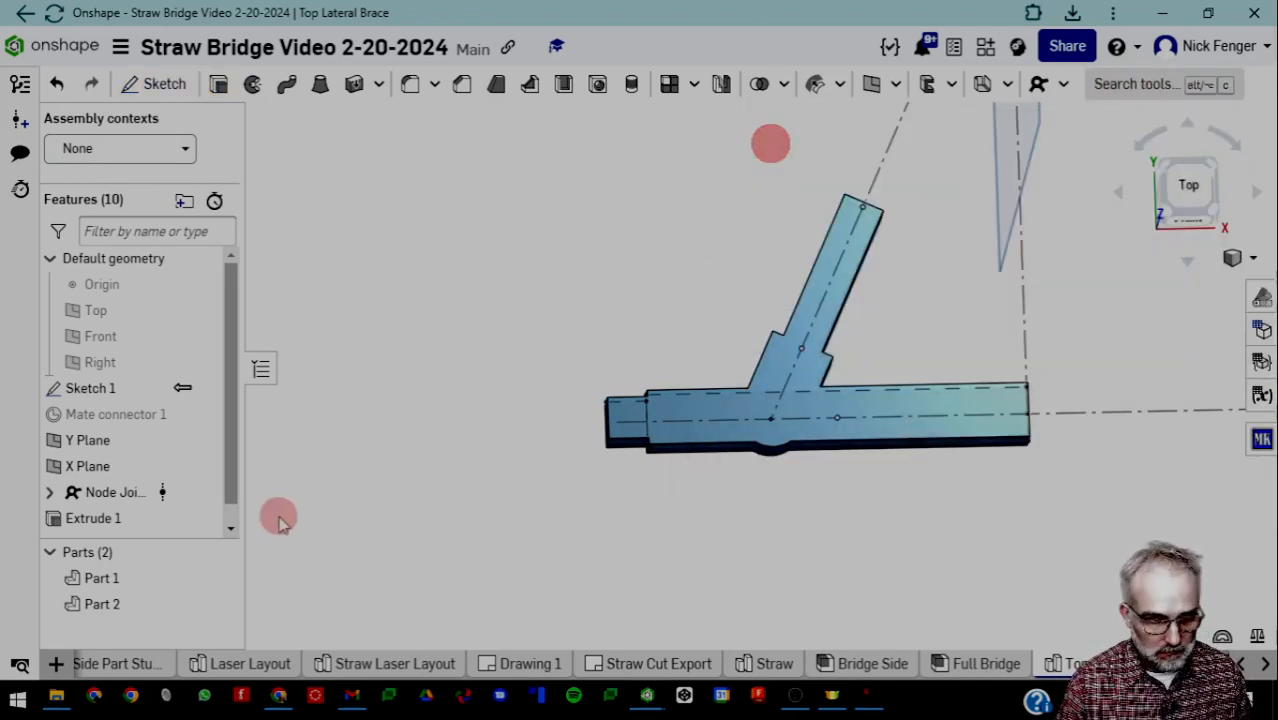
Split Part 1 with the strut's lower side face of Extrude 1, keeping the tools and only one side, to trim the rounded bulge
left_click(1110, 84)
left_click(808, 153)
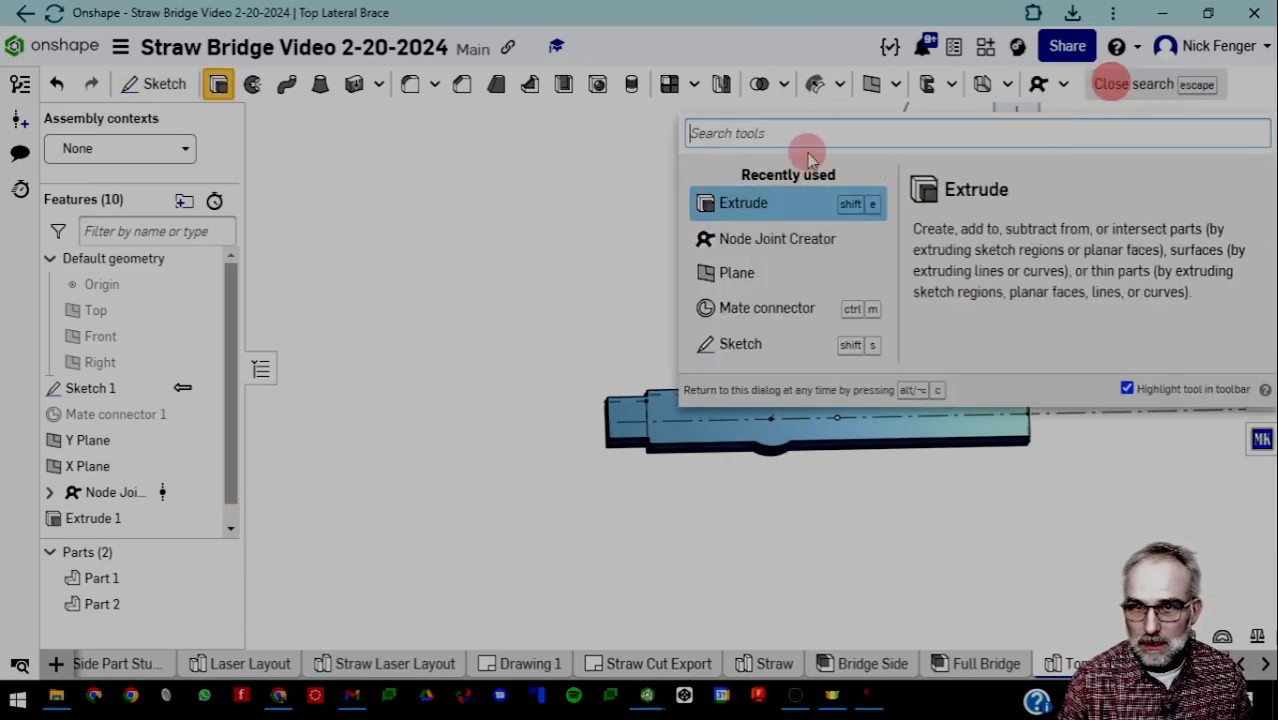
type("spli")
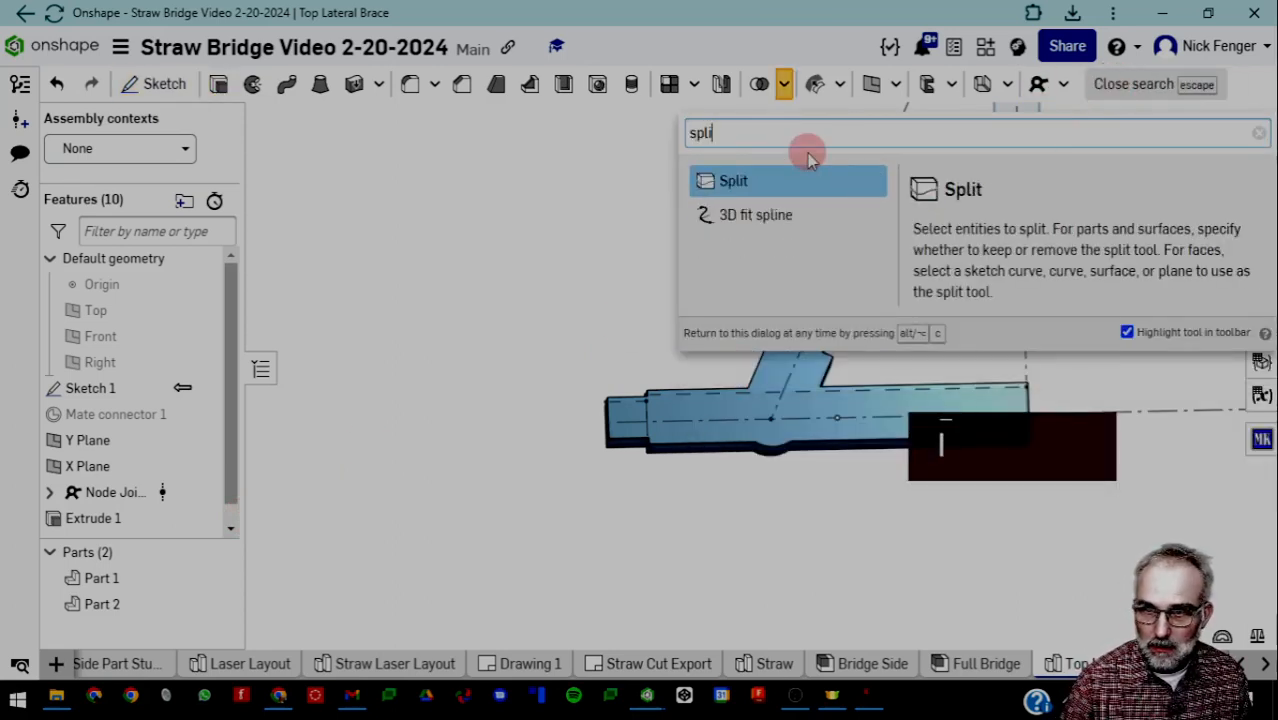
left_click(710, 180)
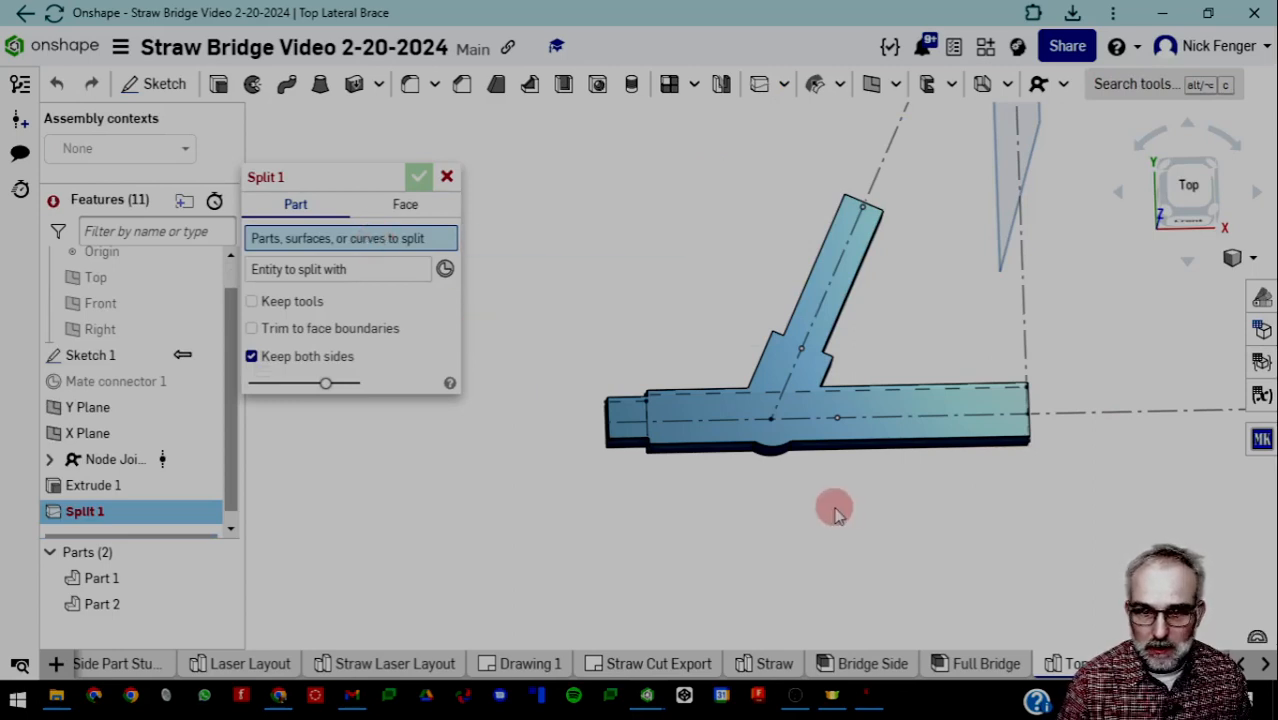
right_click_drag(832, 506, 776, 451)
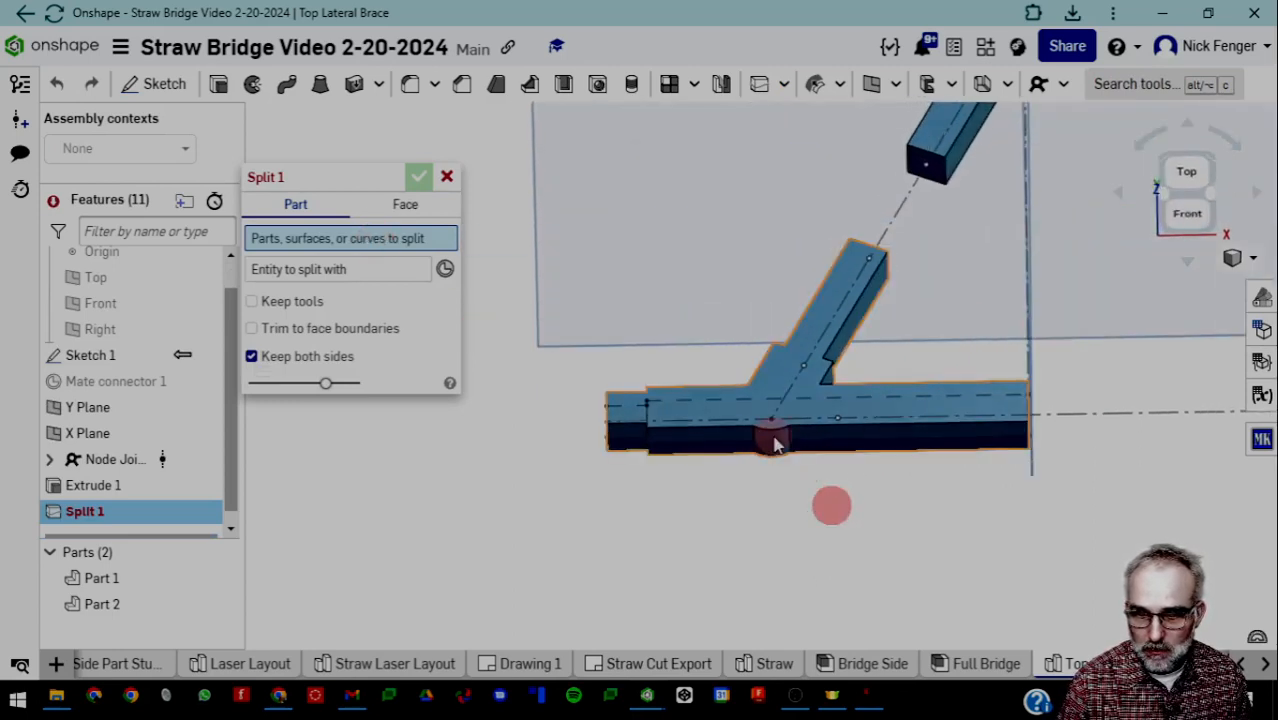
left_click(773, 437)
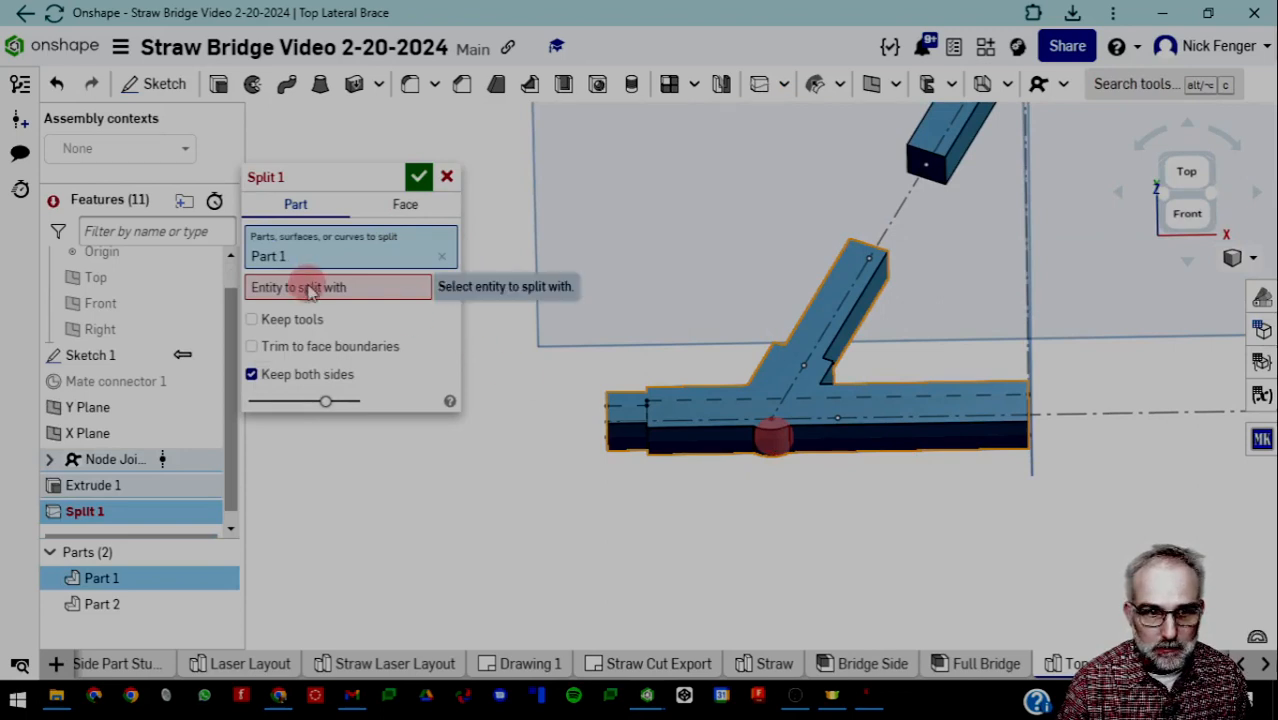
left_click(703, 440)
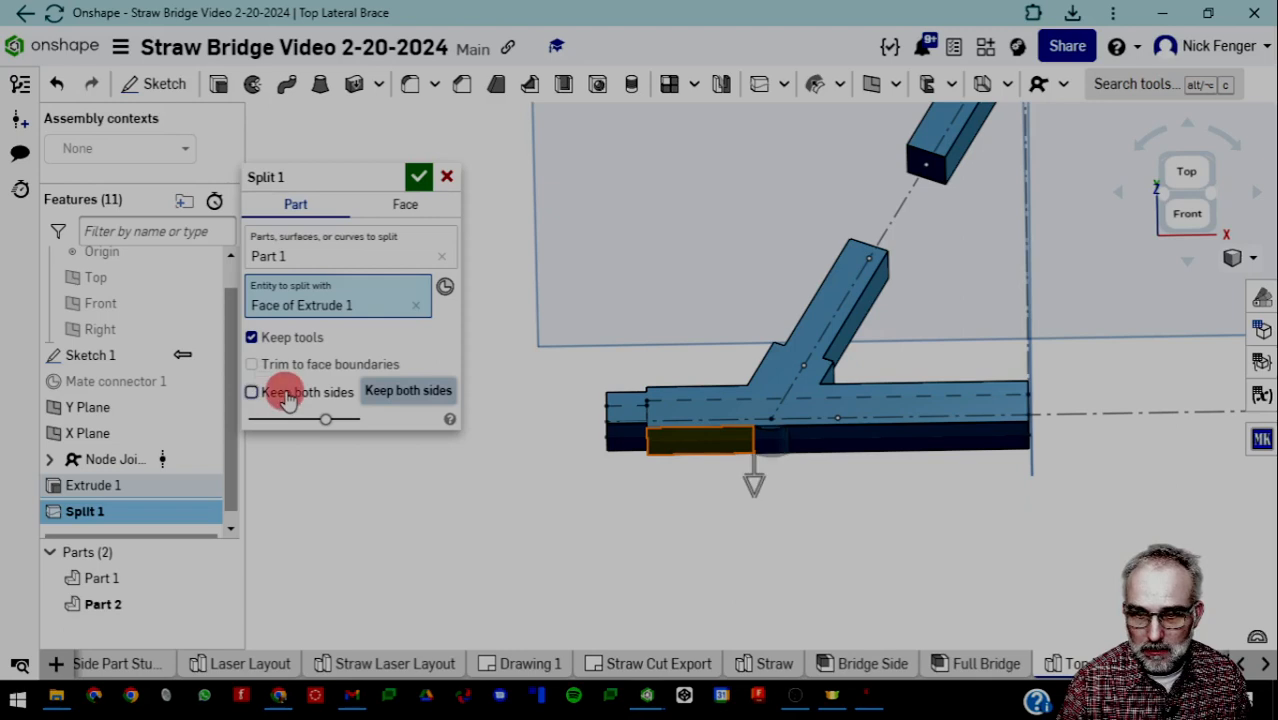
scroll(772, 493, "down", 3)
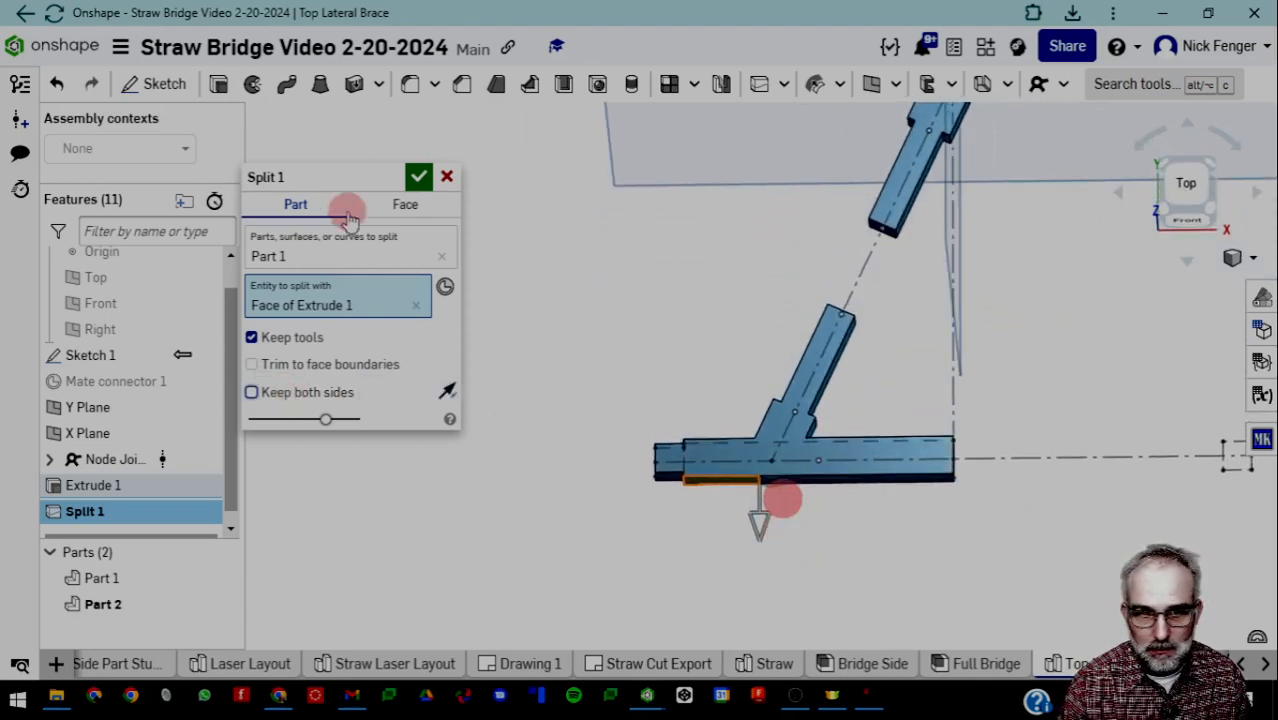
left_click(418, 176)
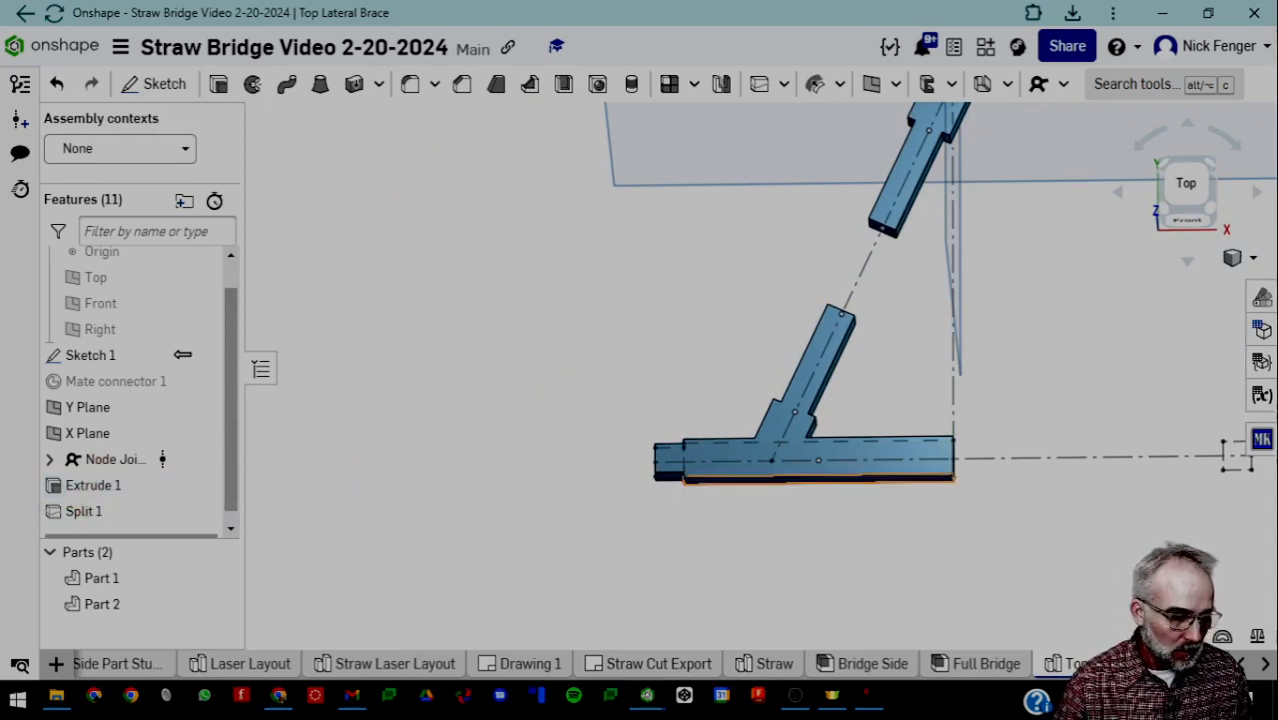
Extrude the lower end face of the upper diagonal joint as an Add operation, up to next, towards the lower joint
scroll(672, 502, "down", 3)
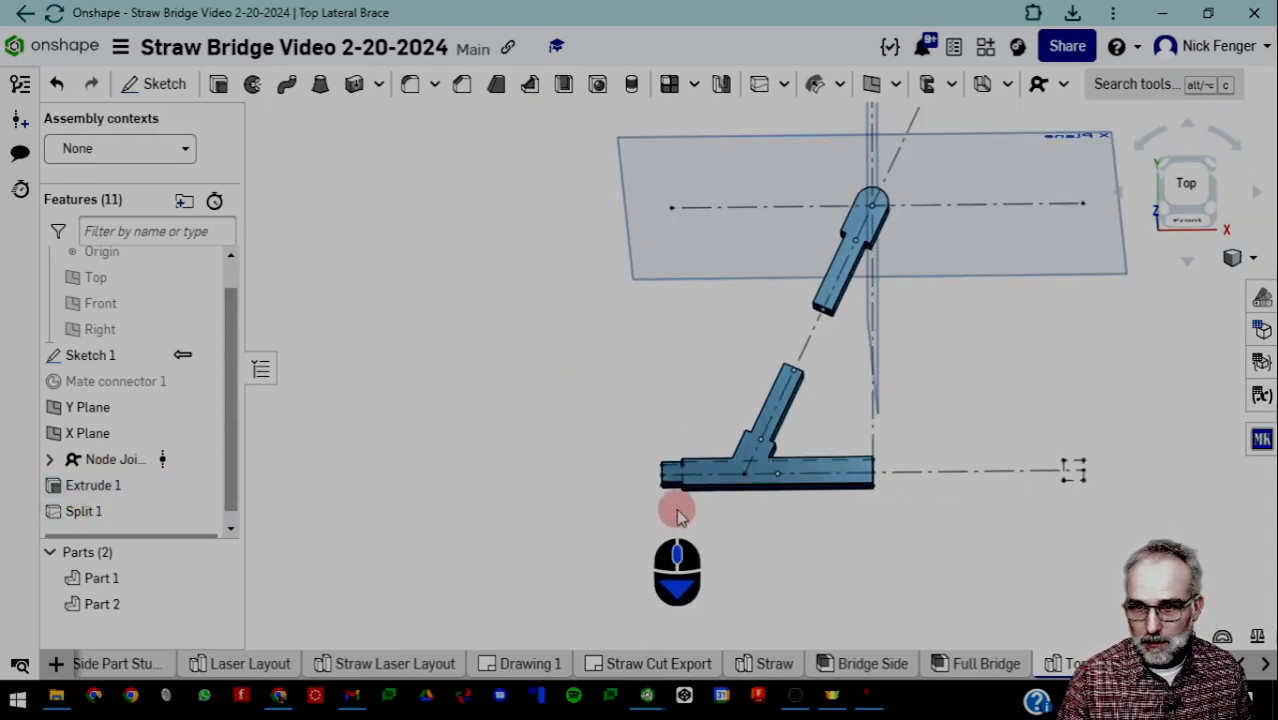
scroll(506, 418, "up", 1)
middle_click_drag(506, 413, 483, 412)
right_click_drag(608, 398, 605, 416)
scroll(679, 397, "up", 3)
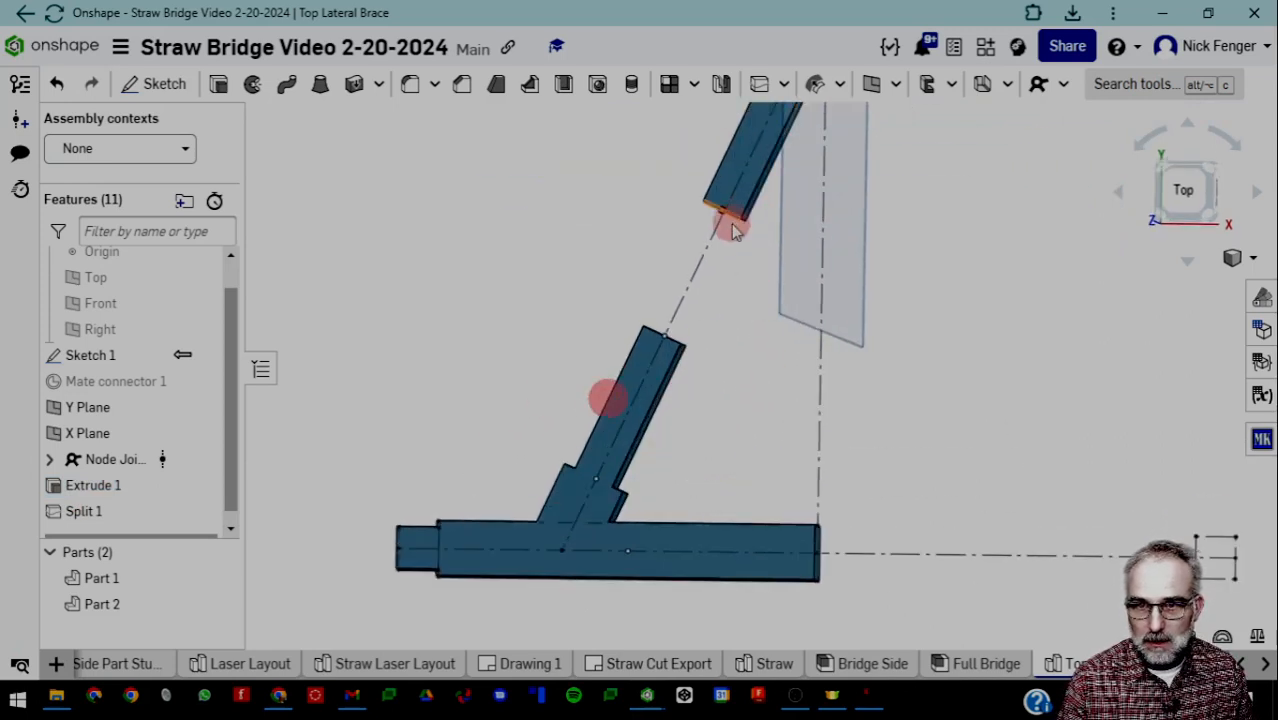
scroll(685, 414, "down", 5)
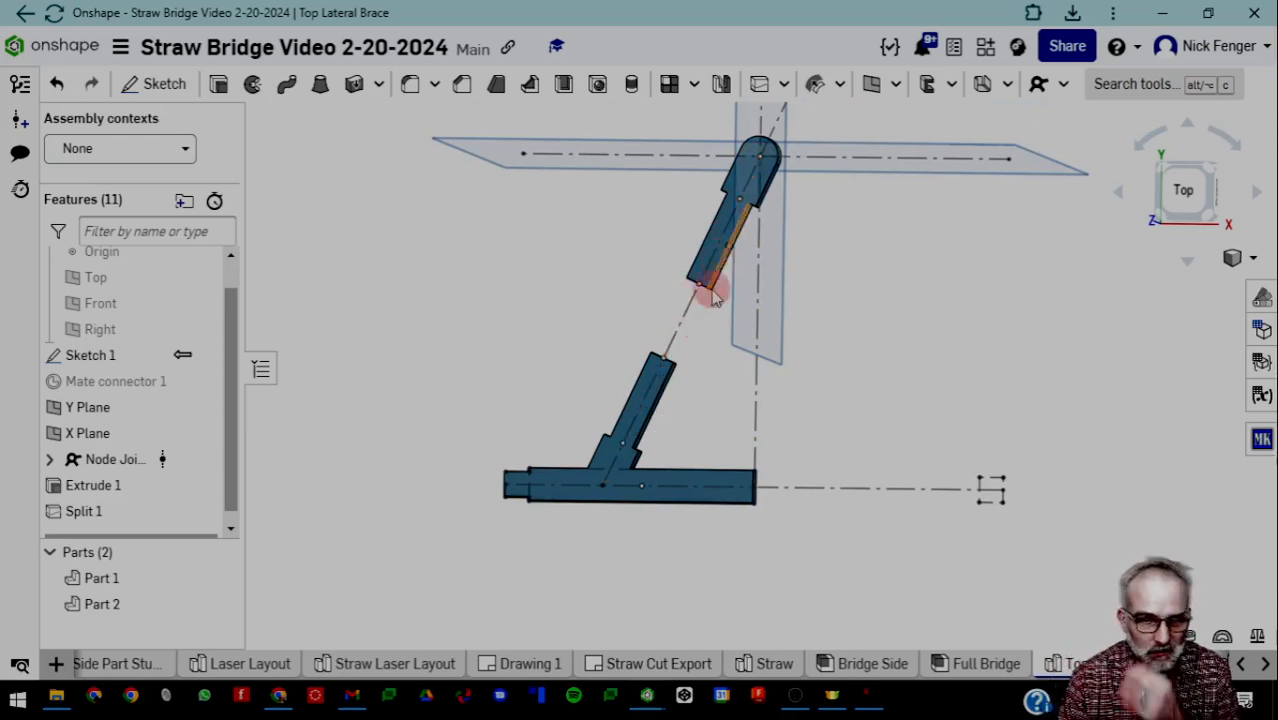
left_click(218, 84)
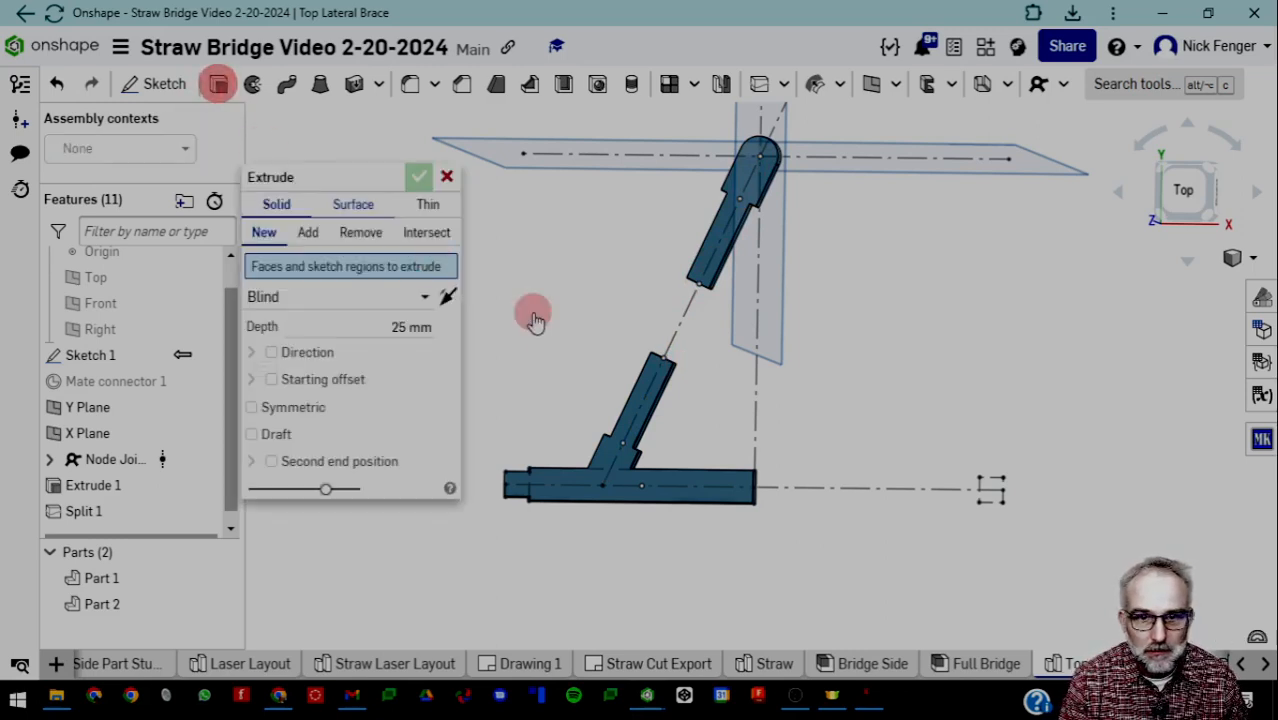
right_click_drag(730, 337, 700, 320)
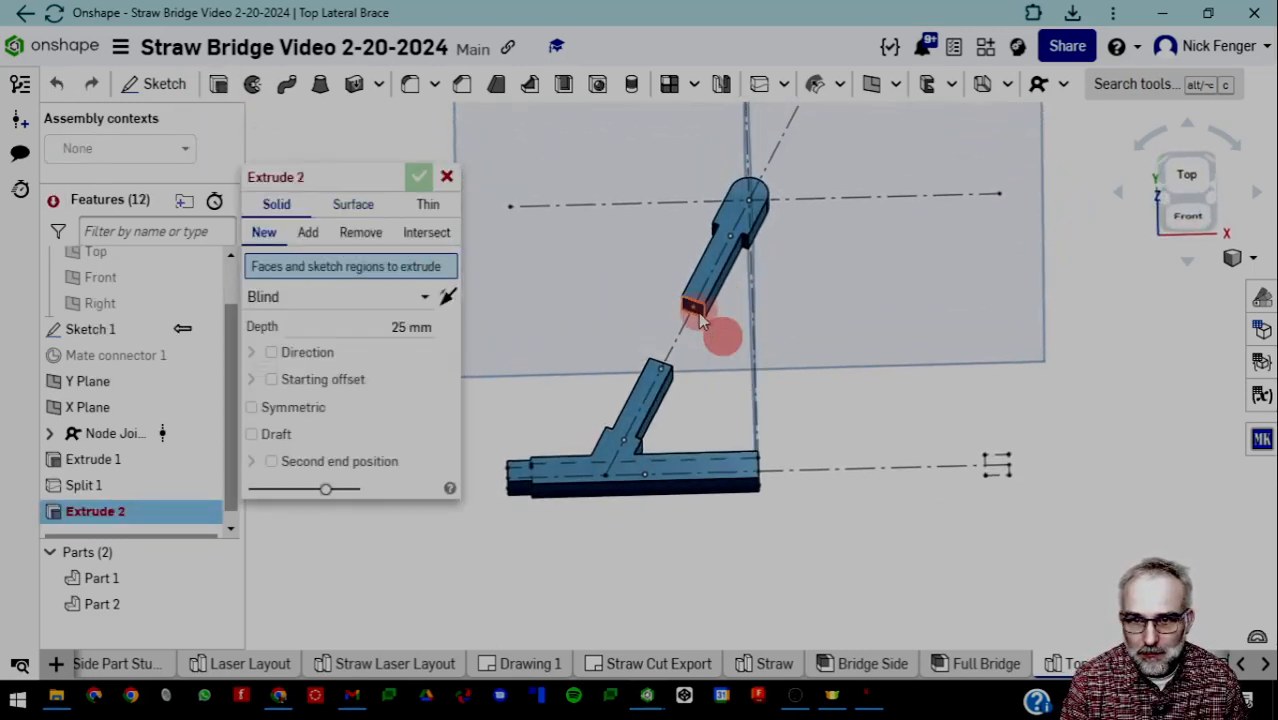
left_click(700, 313)
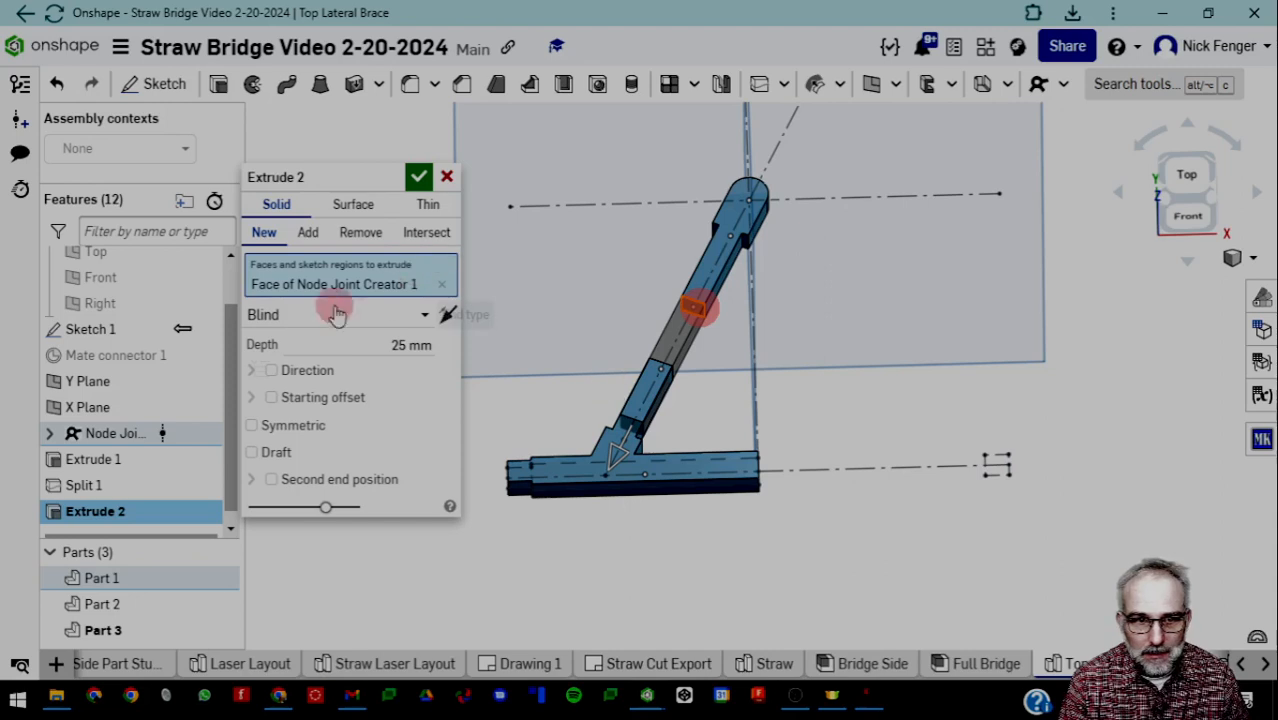
left_click(310, 236)
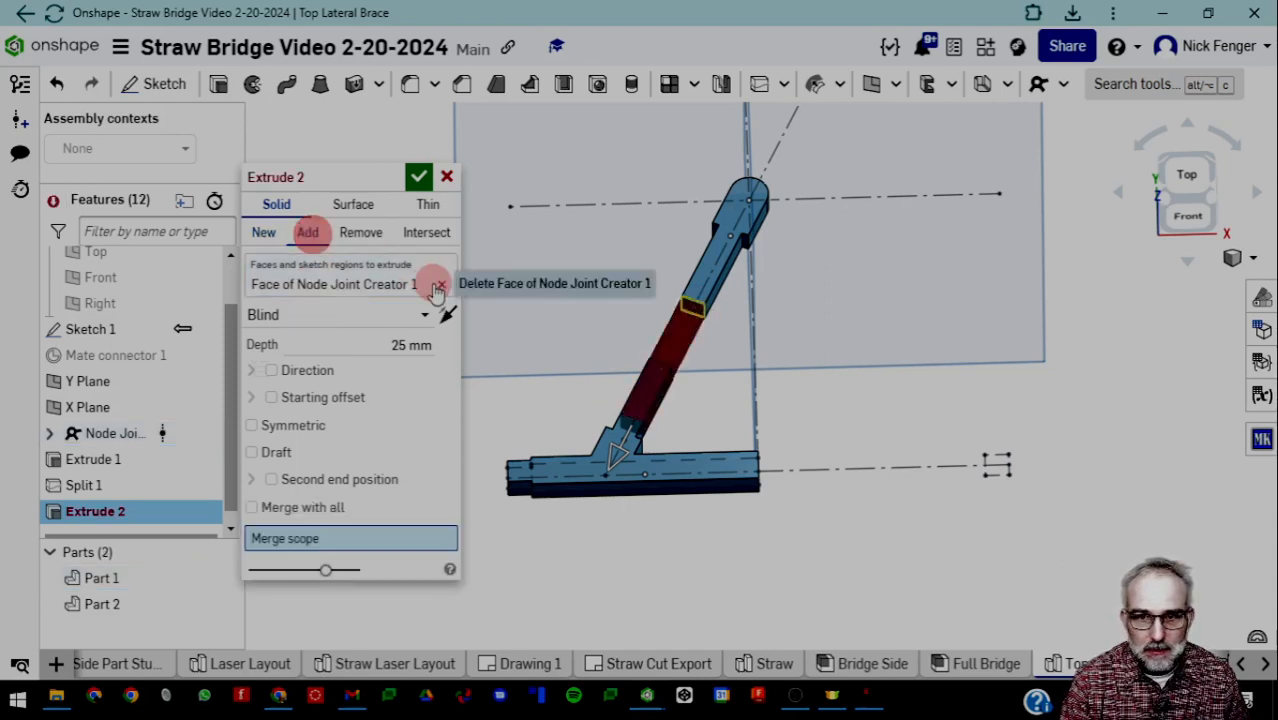
left_click(300, 314)
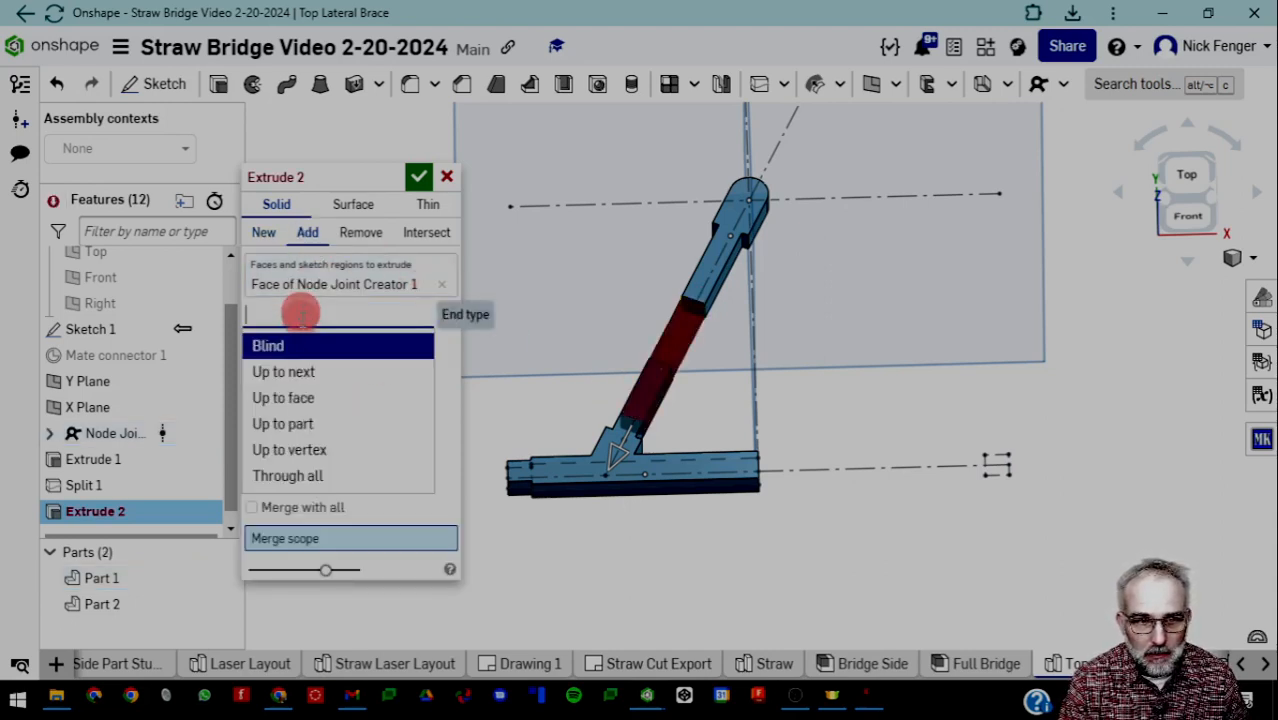
left_click(300, 371)
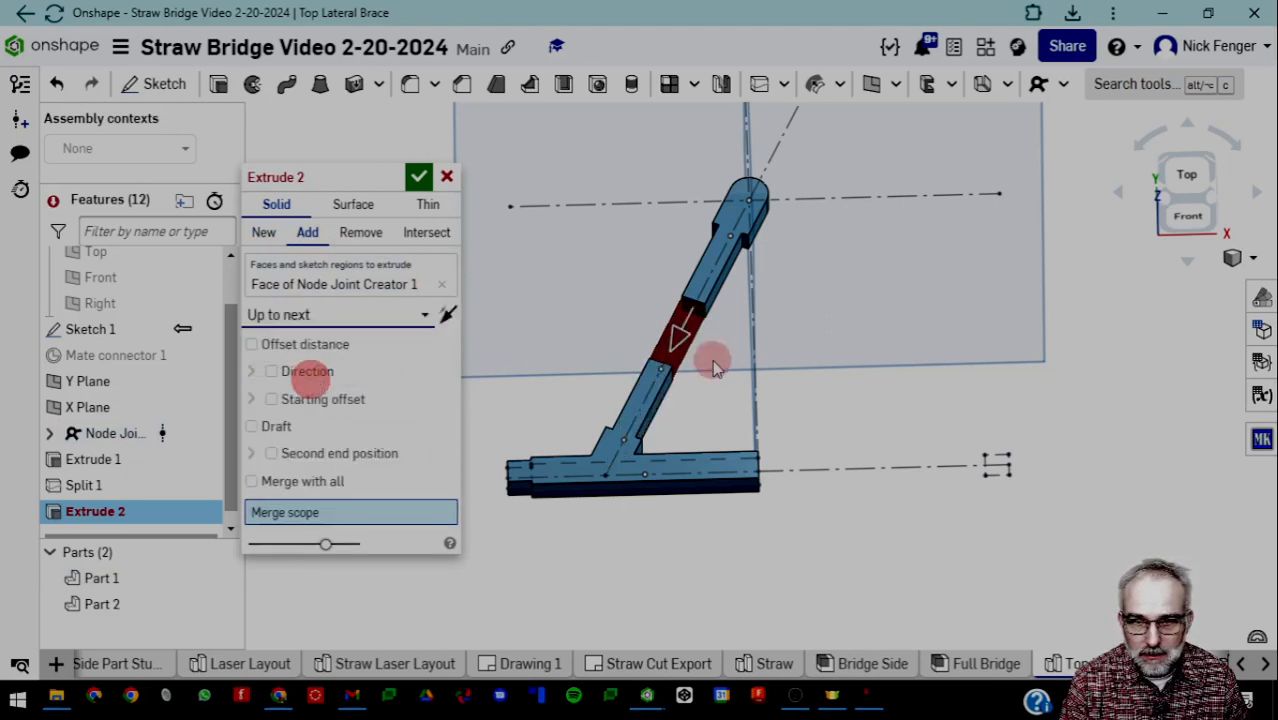
Set the extrude's merge scope to the upper diagonal joint, Part 1, without merging with all, and accept the feature
left_click(303, 511)
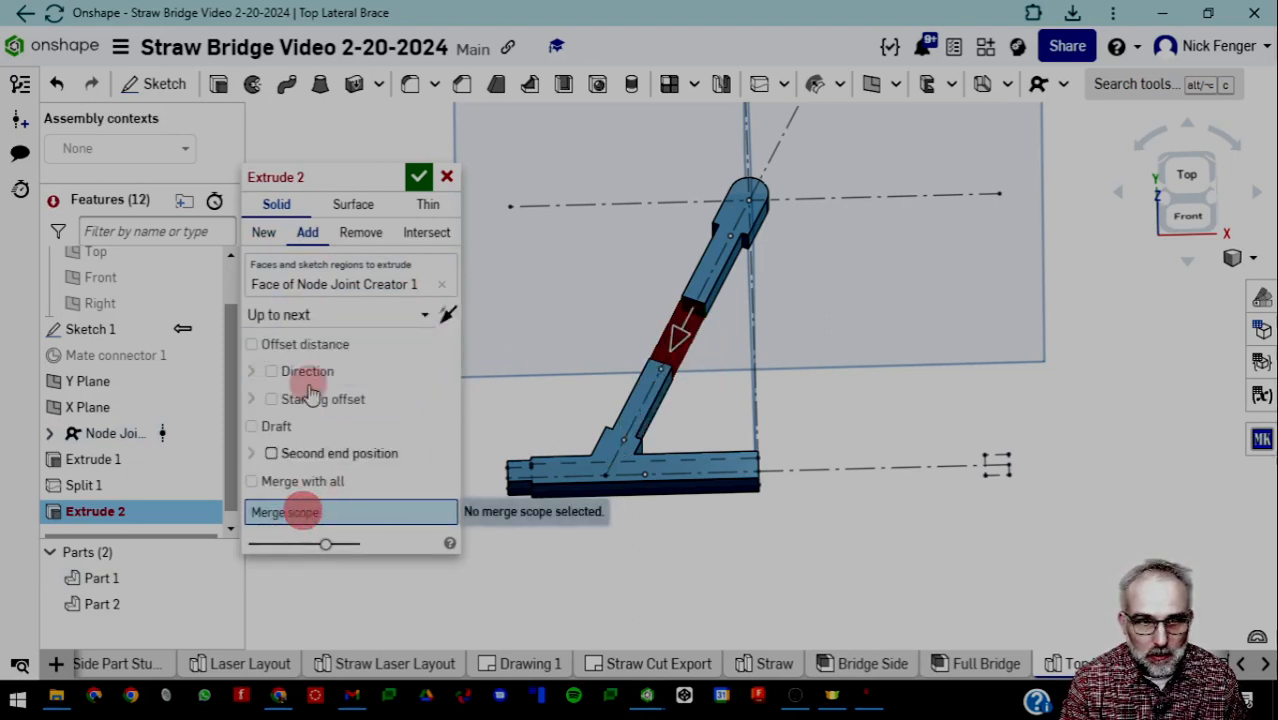
left_click(722, 250)
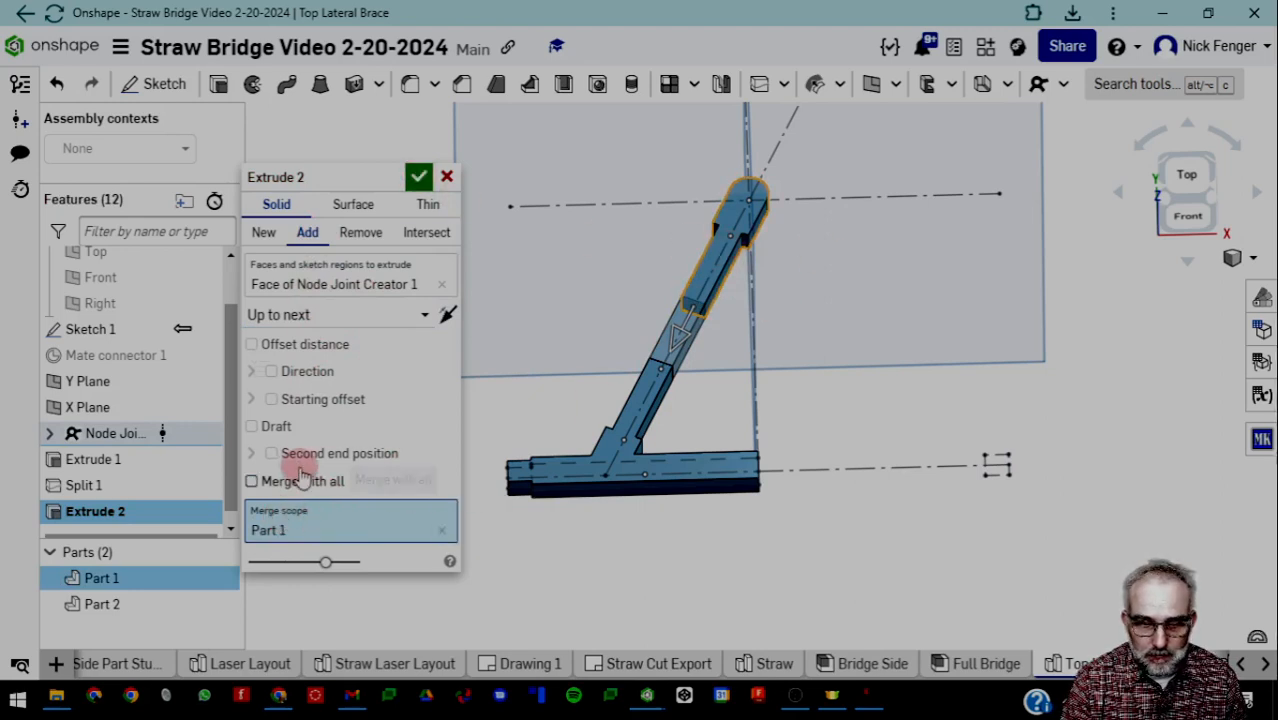
left_click(266, 484)
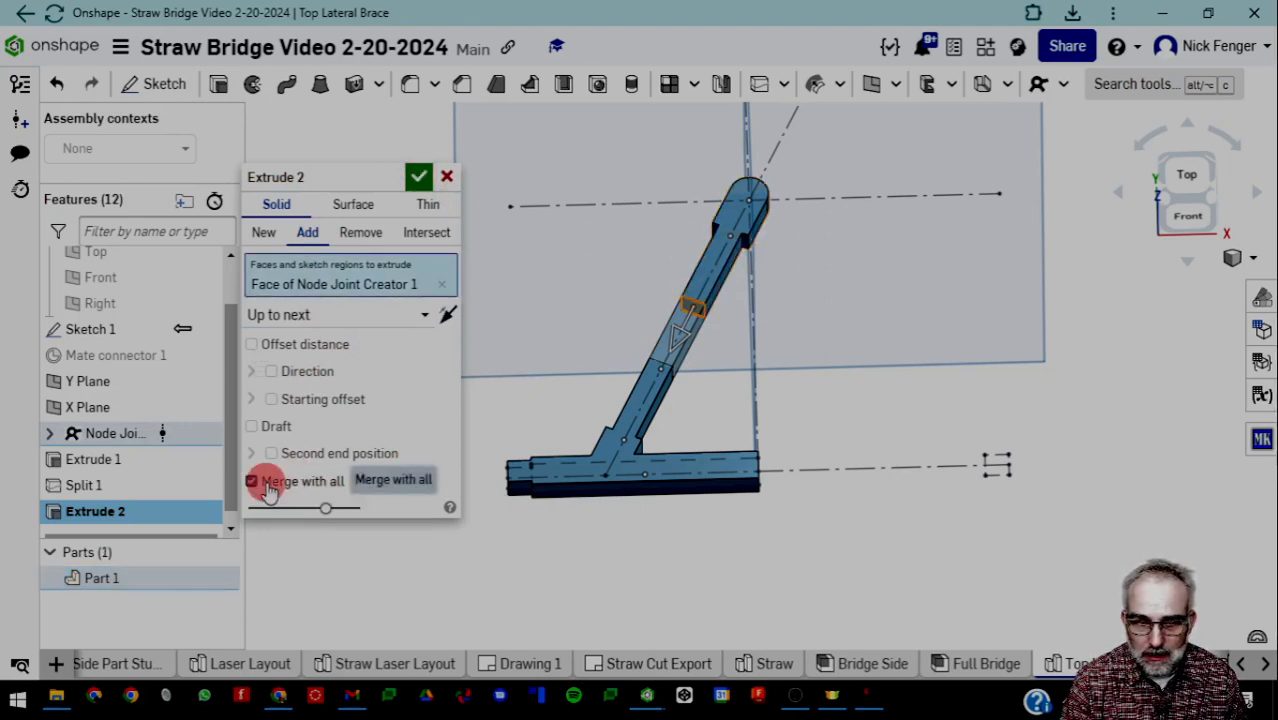
left_click(266, 484)
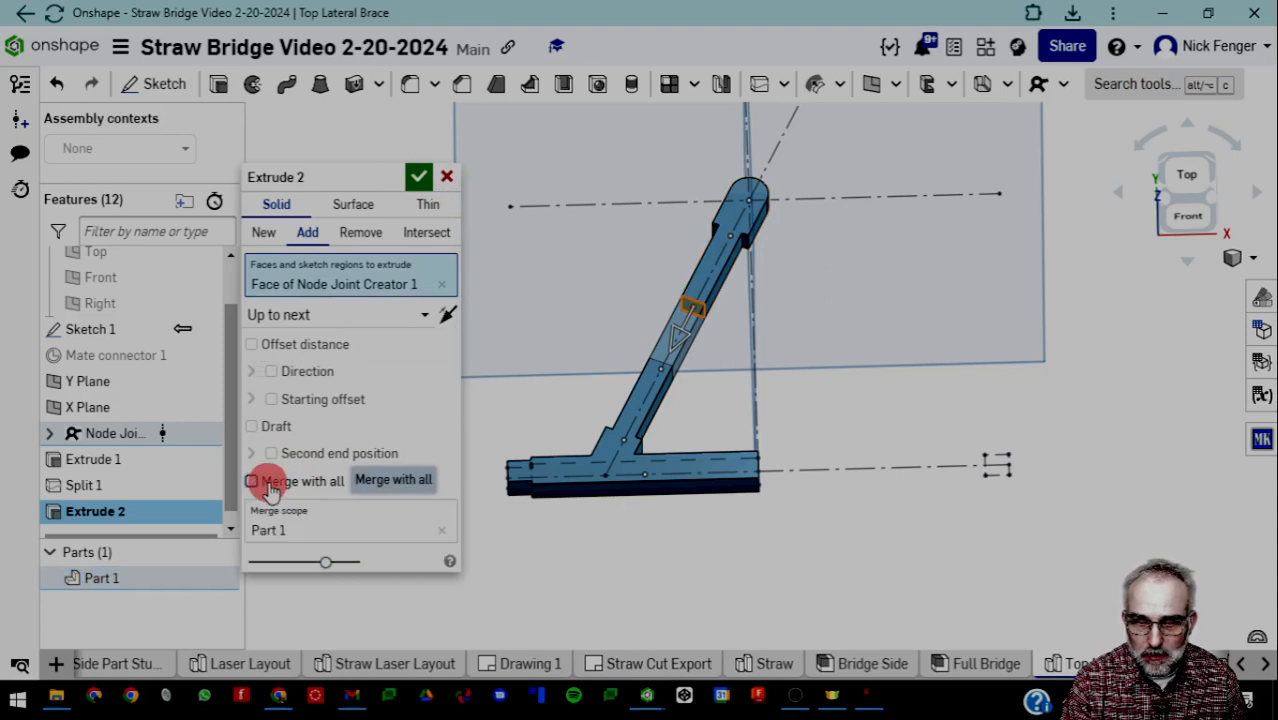
left_click(418, 176)
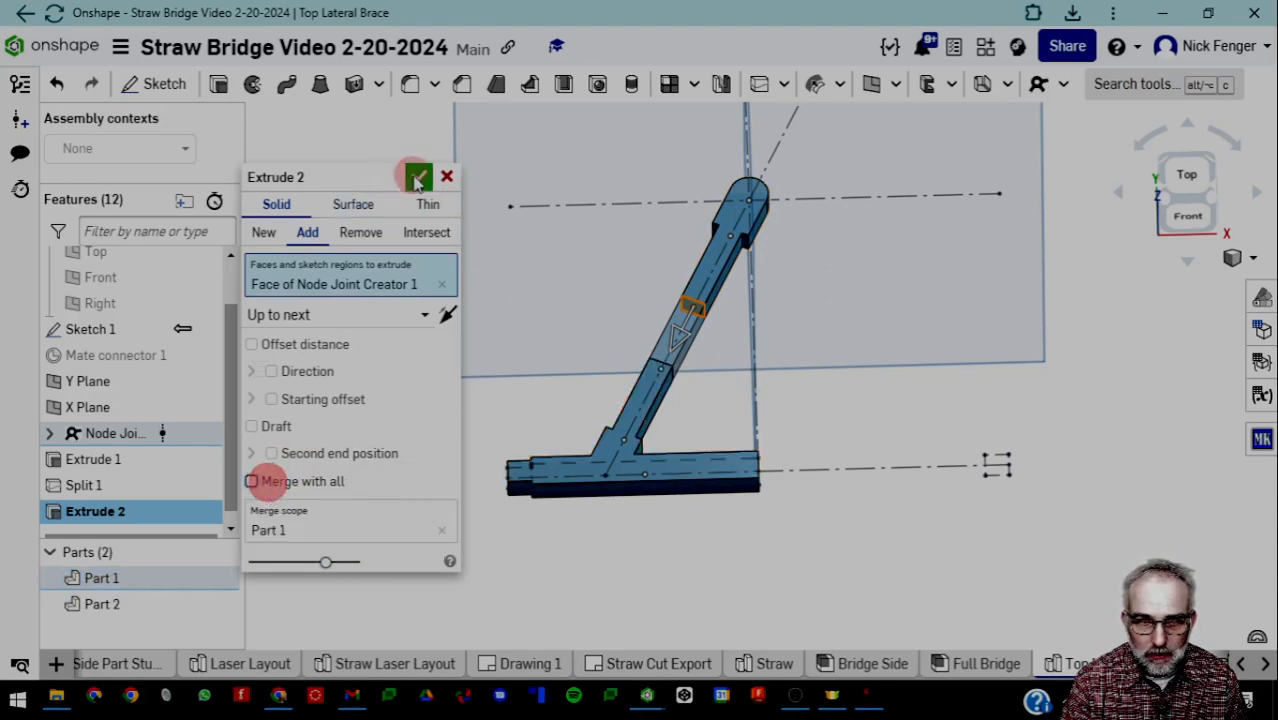
Start a Frame feature using the Straw Profile sketch from the Straw part studio of the current document
scroll(695, 400, "down", 3)
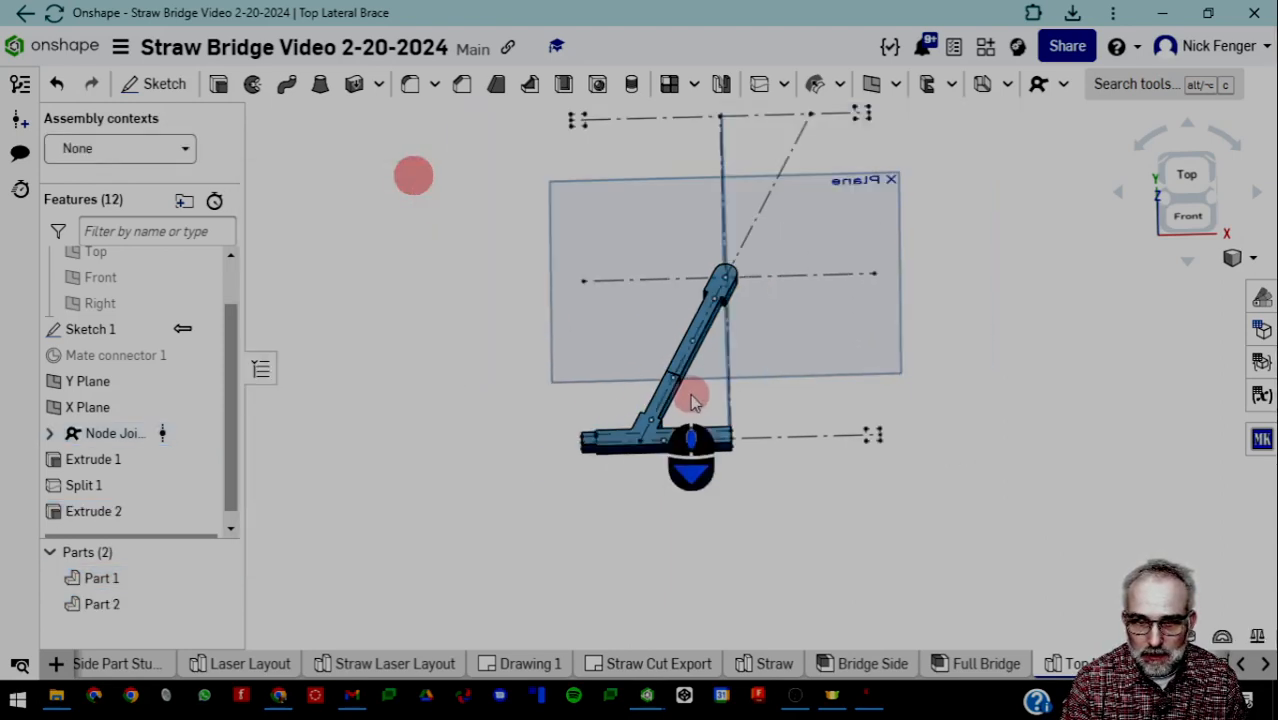
left_click(633, 485)
scroll(703, 440, "up", 3)
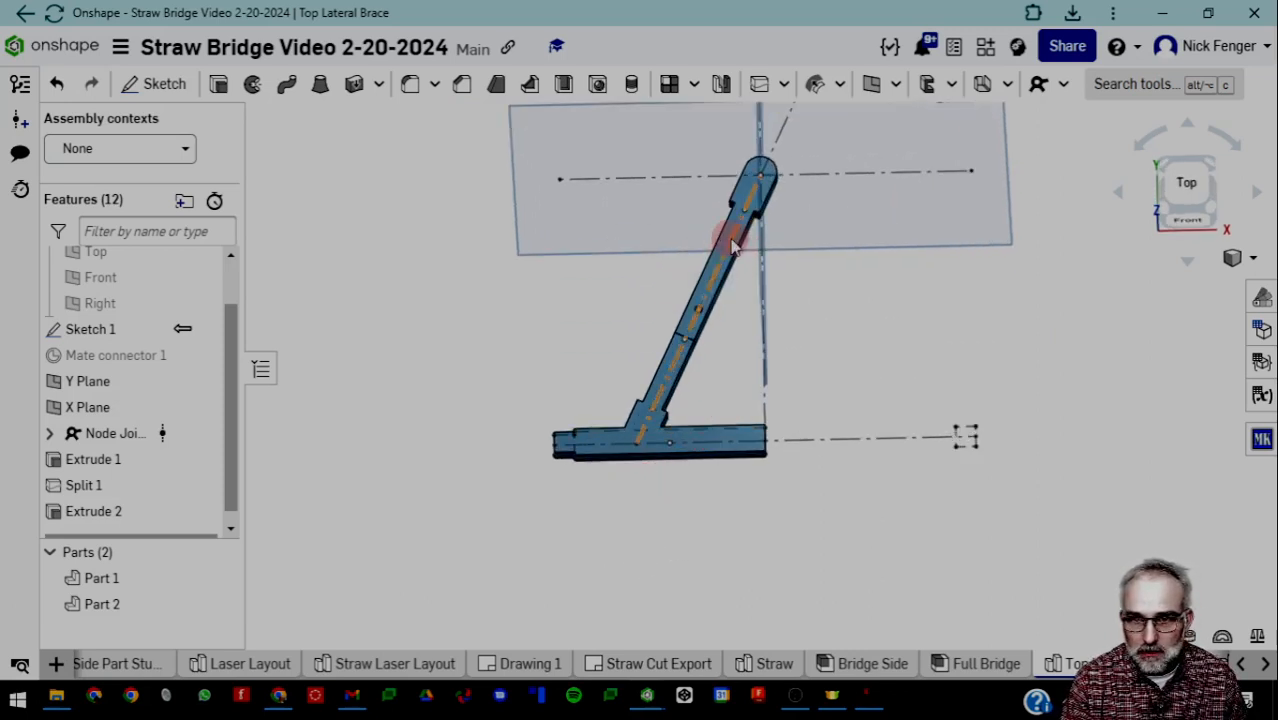
scroll(728, 362, "down", 5)
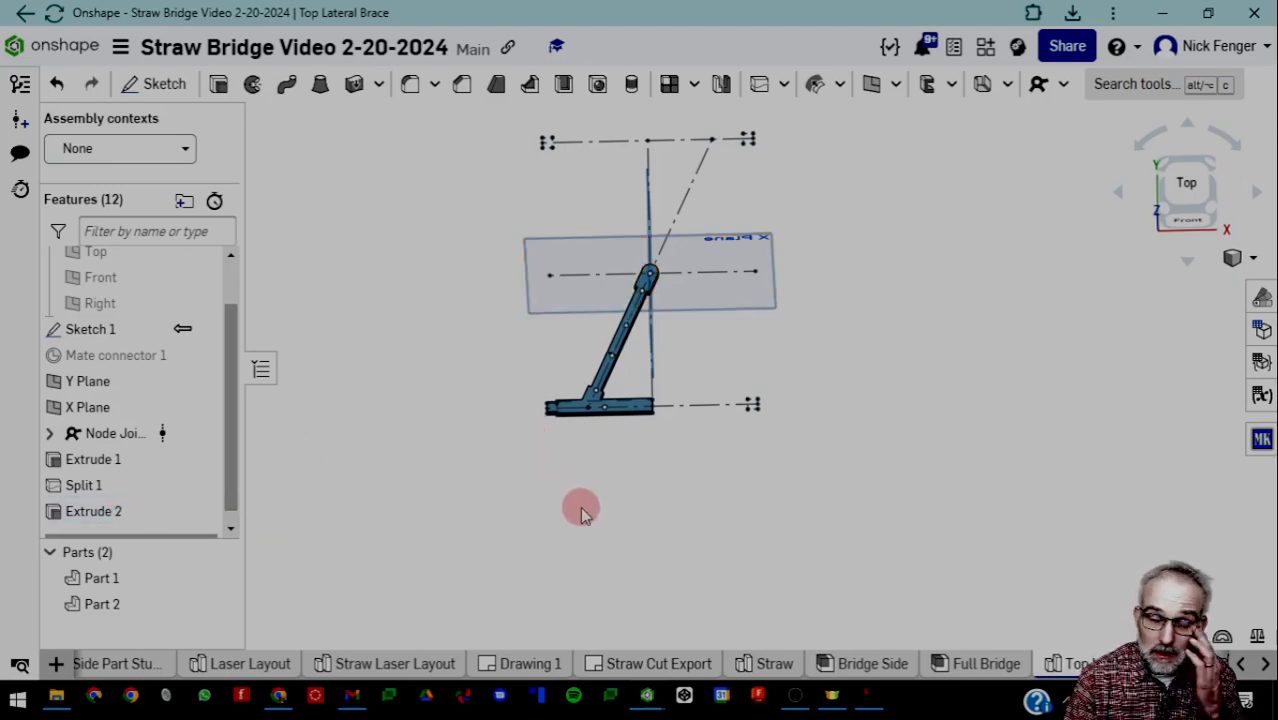
scroll(634, 405, "up", 2)
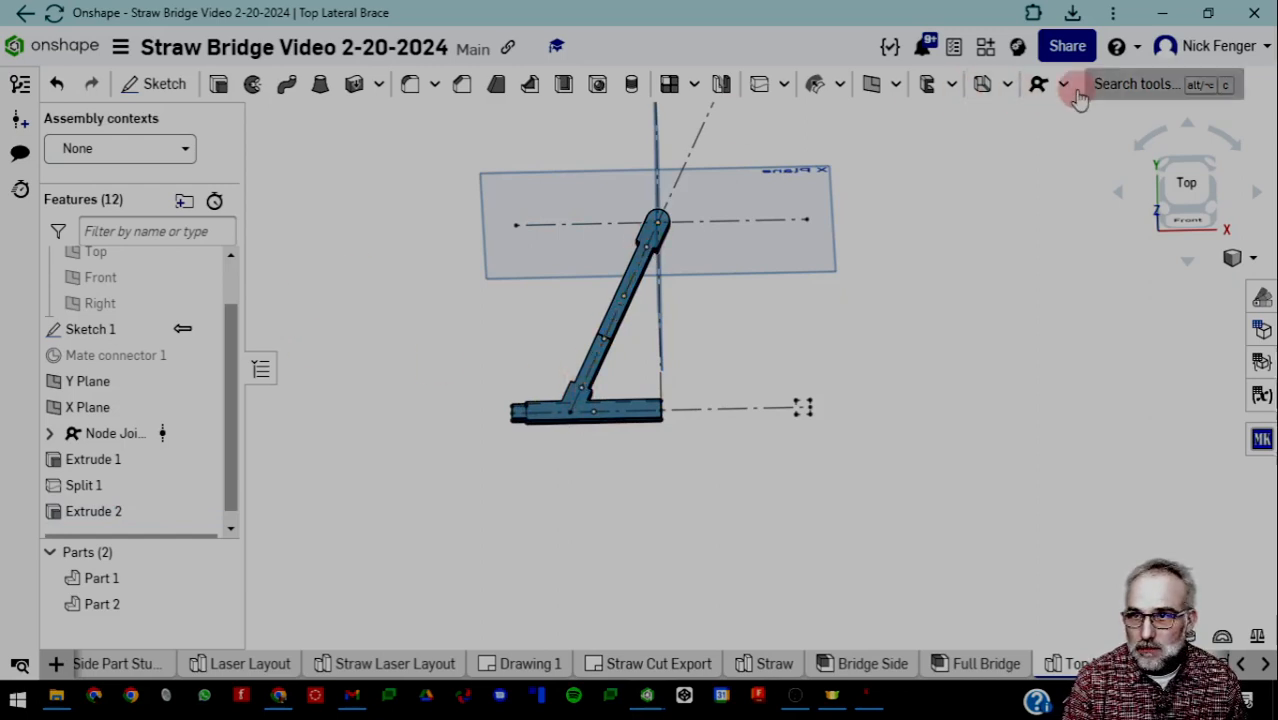
left_click(928, 86)
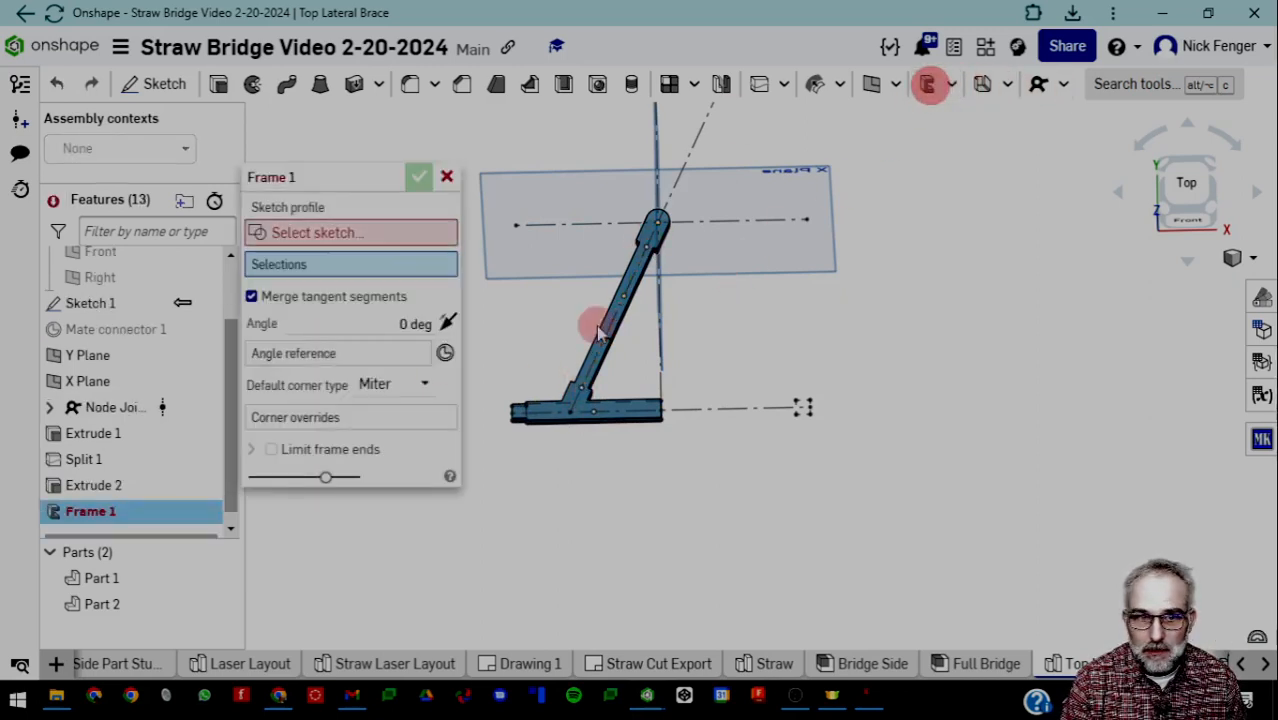
left_click(325, 232)
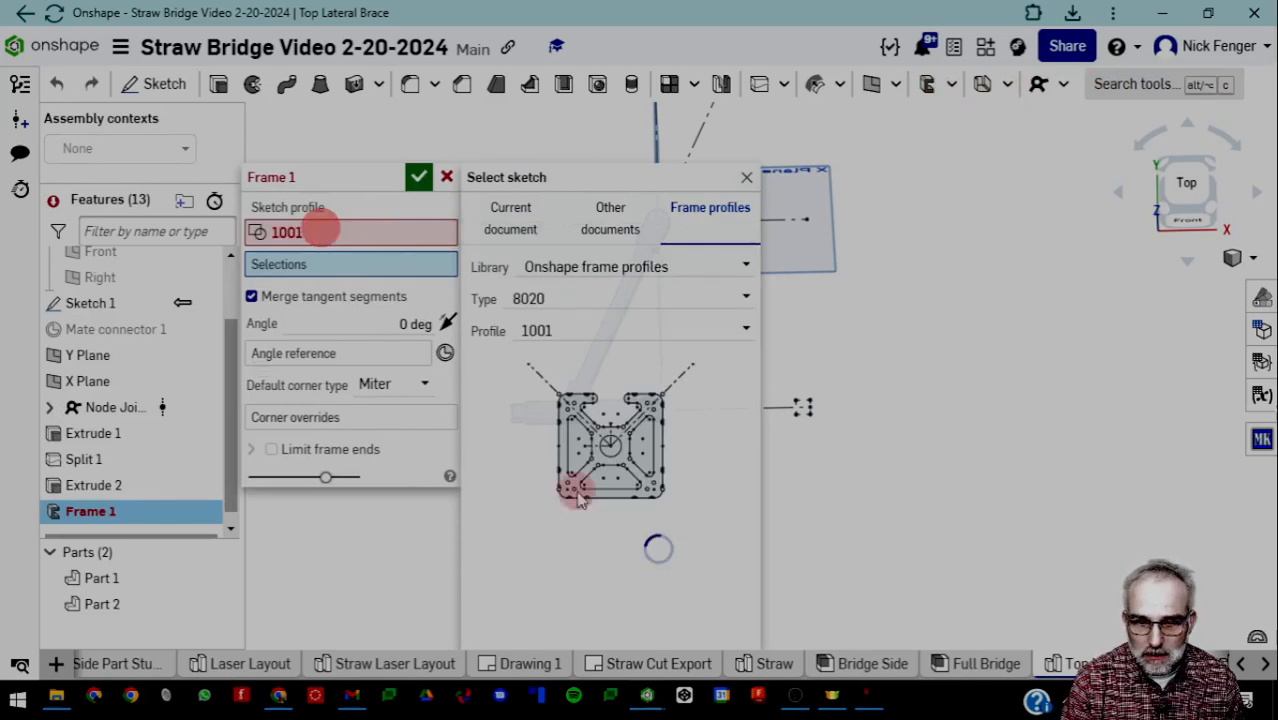
left_click(513, 222)
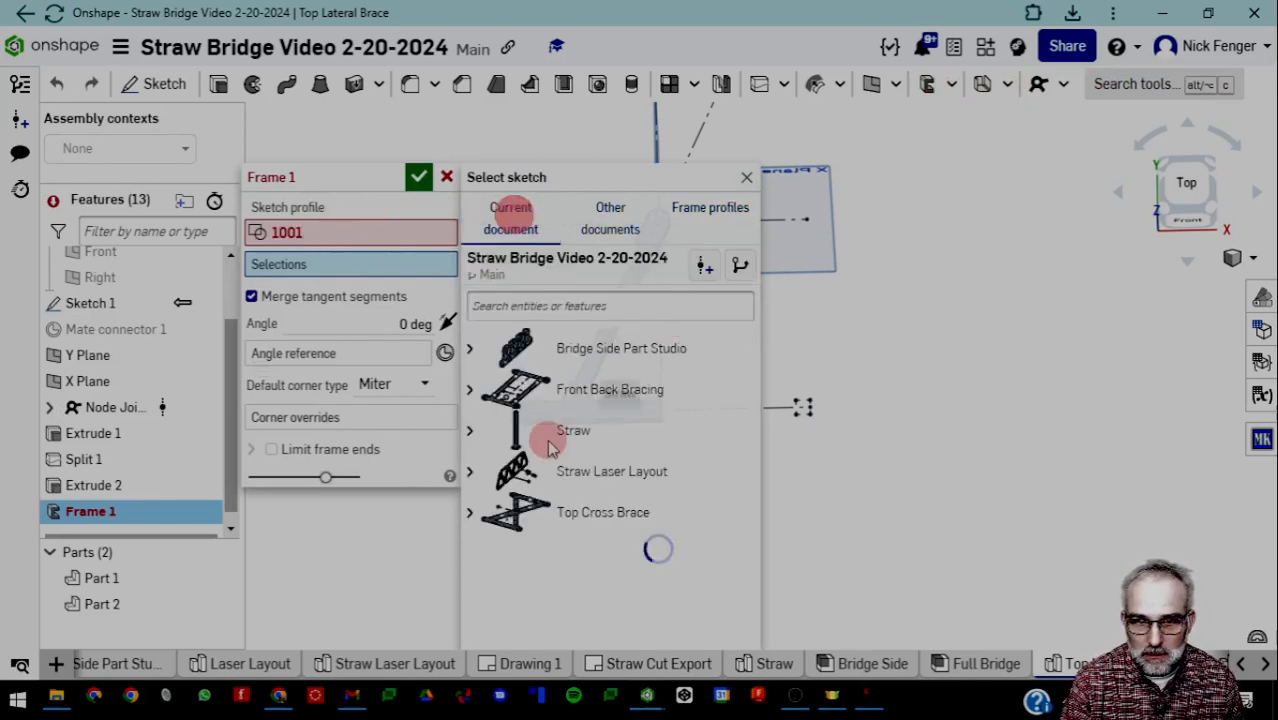
left_click(470, 434)
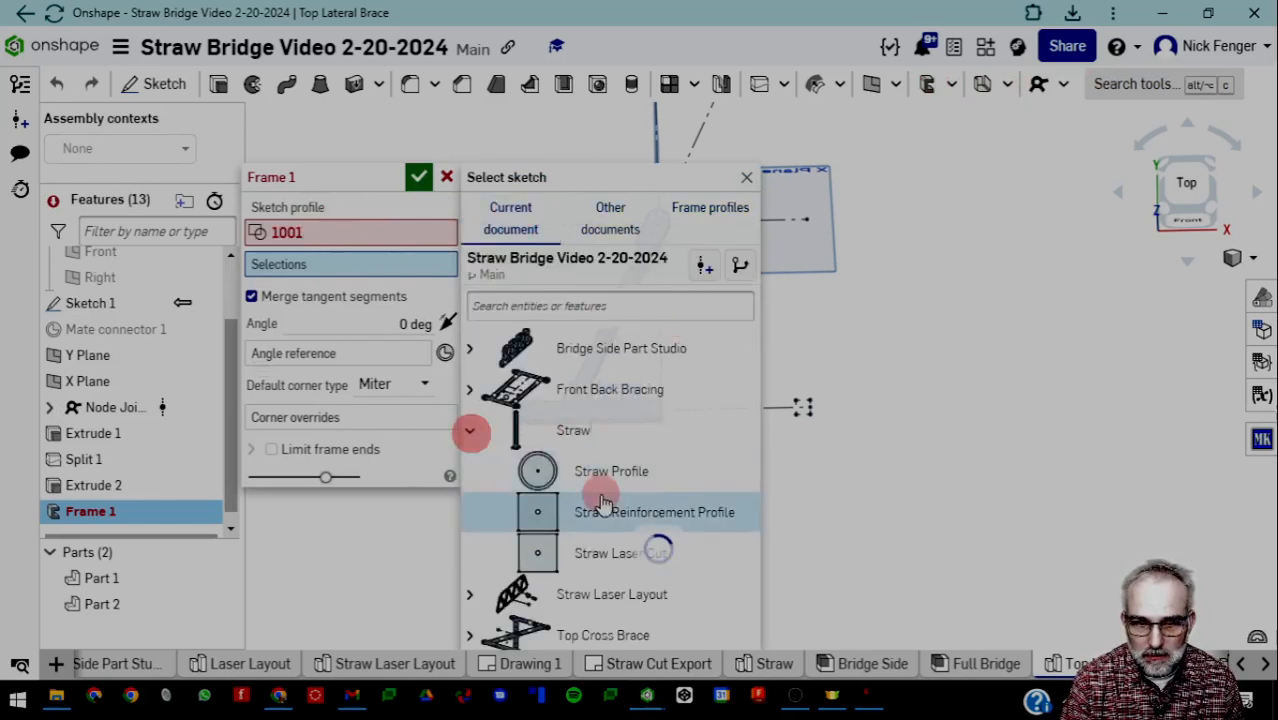
left_click(540, 467)
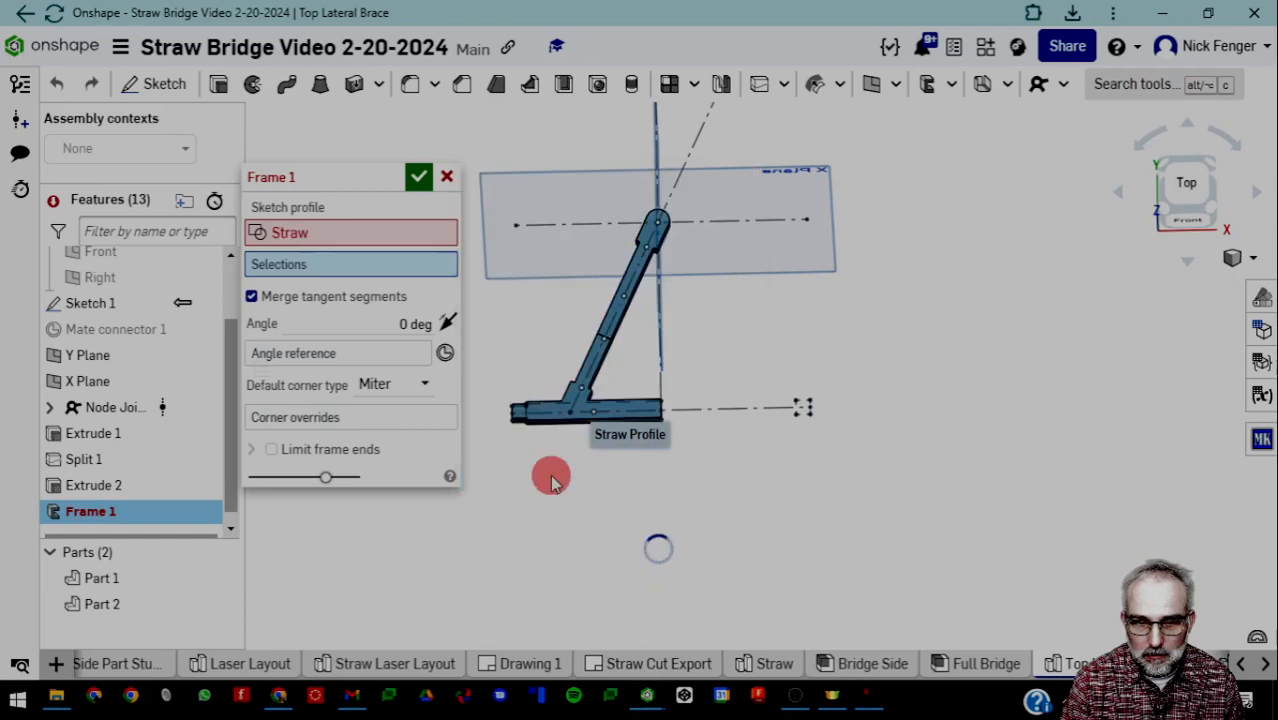
left_click(323, 265)
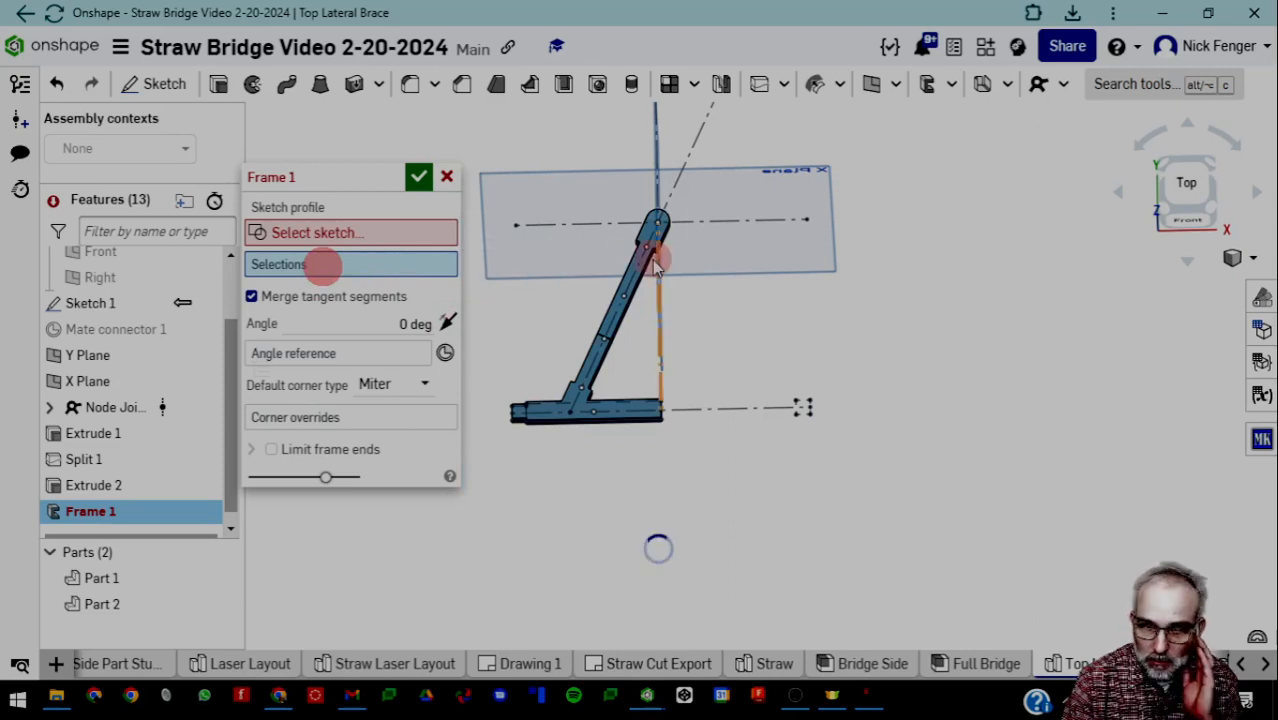
left_click(650, 244)
left_click(582, 390)
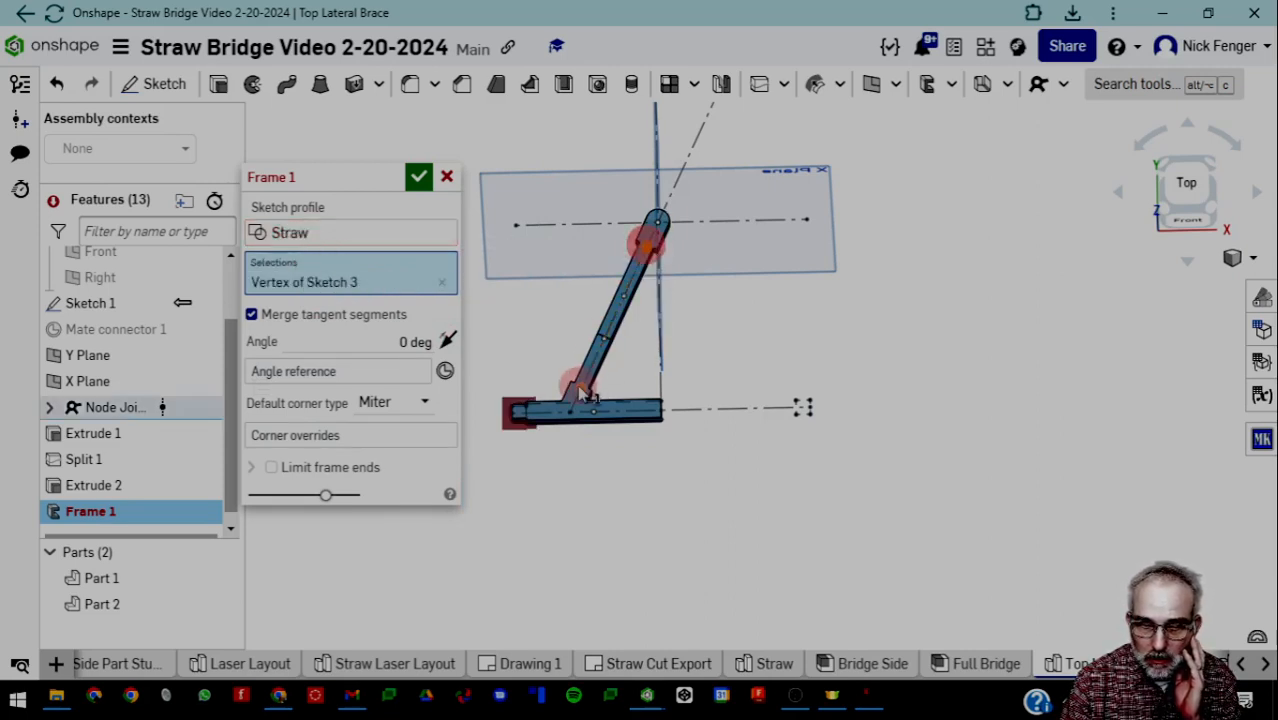
left_click(669, 393)
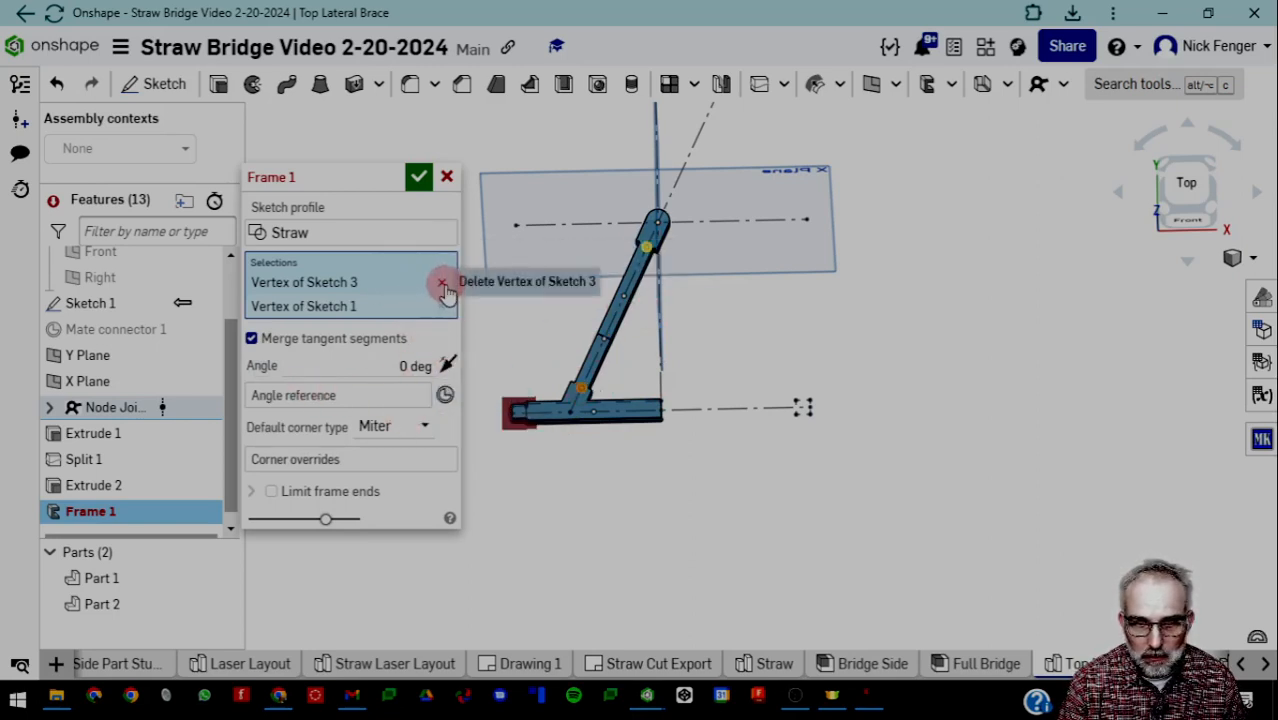
right_click_drag(641, 387, 617, 338)
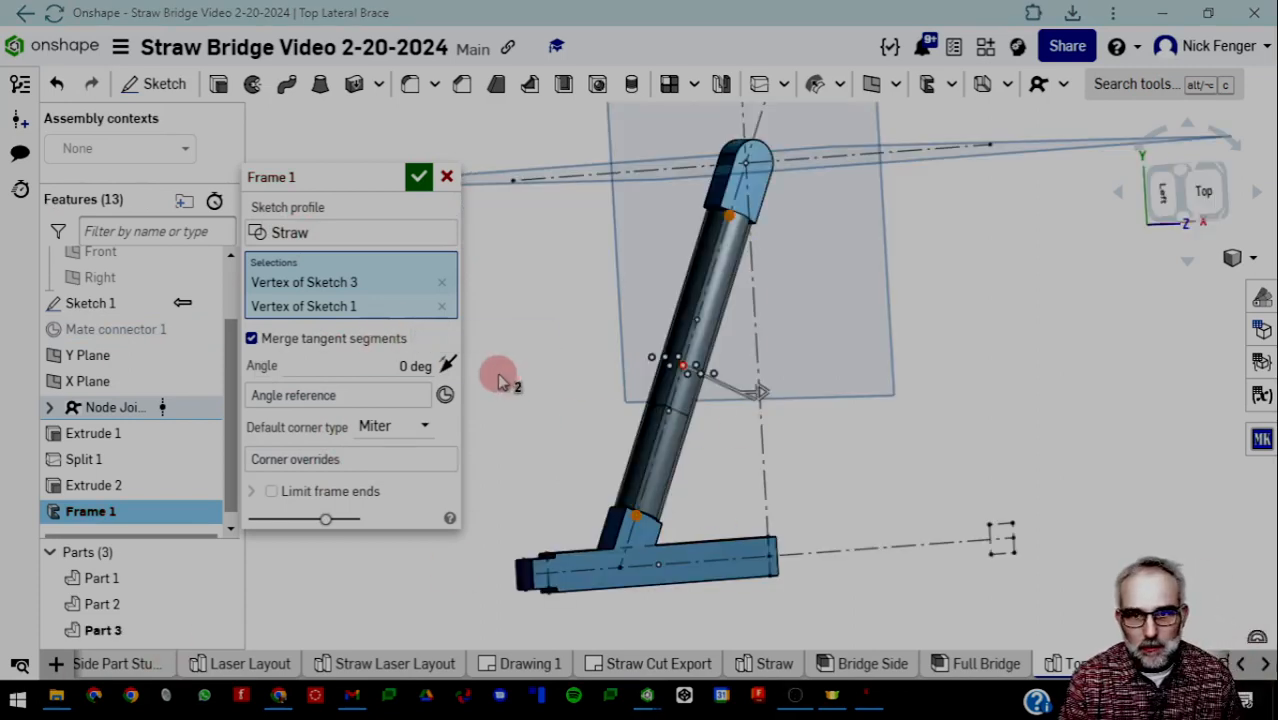
left_click(441, 282)
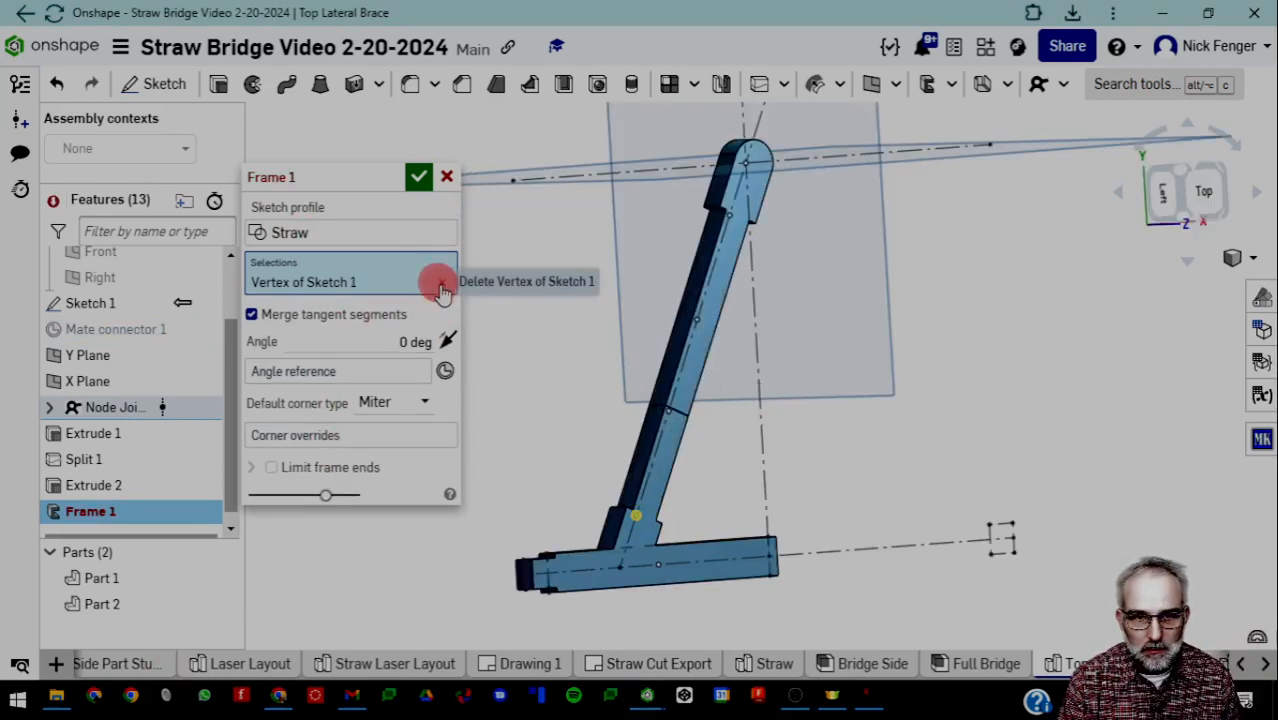
left_click(441, 282)
Run the straw frame between the end vertices of the upper and lower diagonal joints and accept the feature
left_click(731, 217)
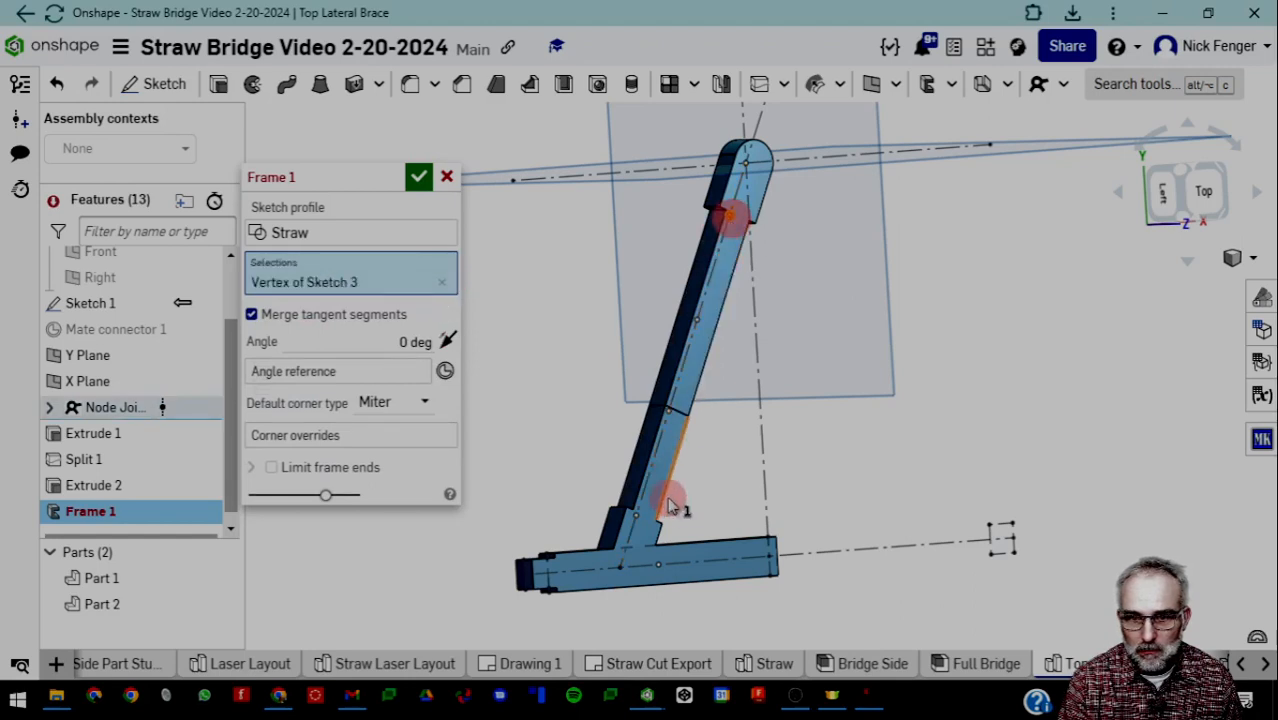
left_click(636, 518)
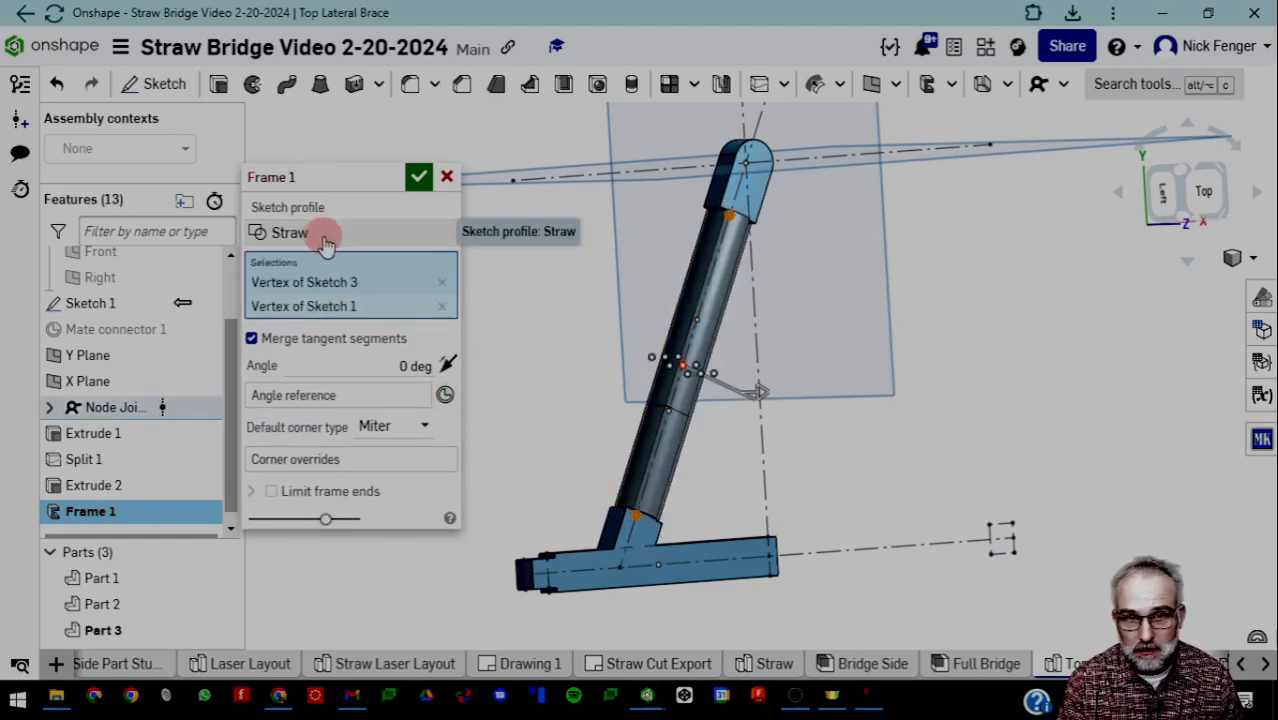
right_click_drag(572, 401, 555, 446)
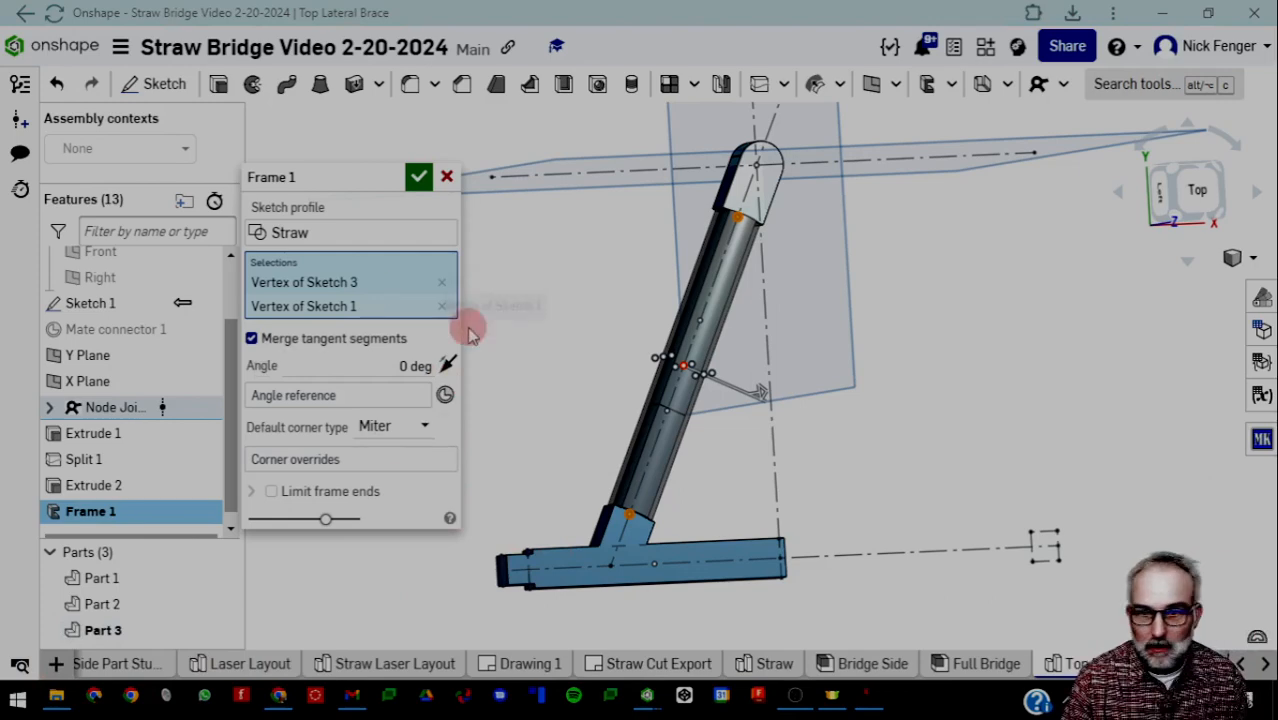
left_click(417, 177)
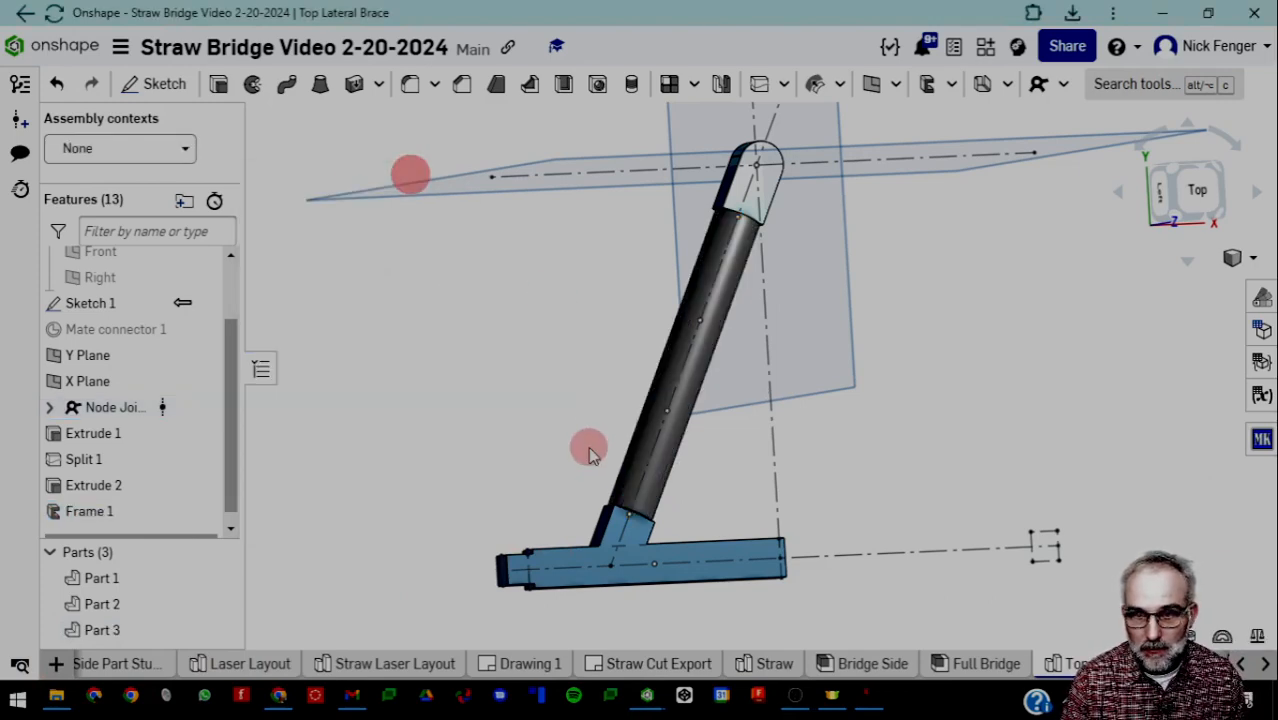
scroll(588, 446, "down", 3)
right_click_drag(693, 494, 671, 492)
scroll(658, 491, "down", 2)
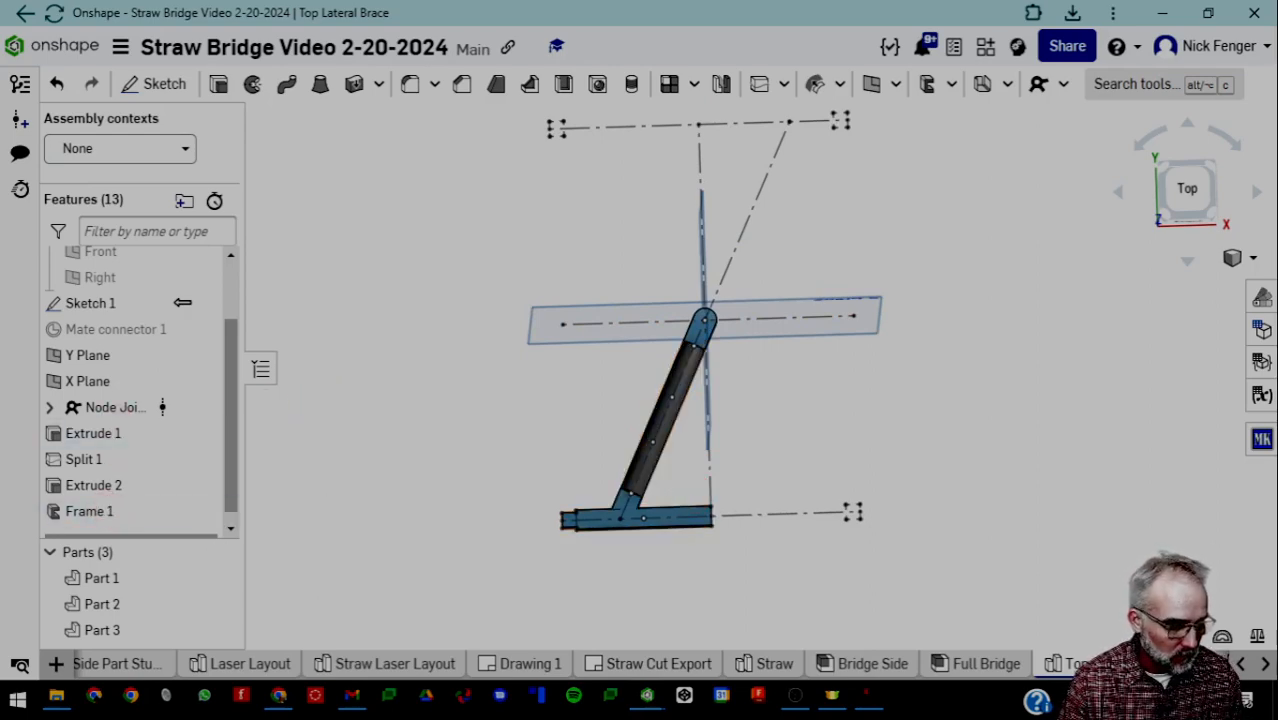
key("super+d")
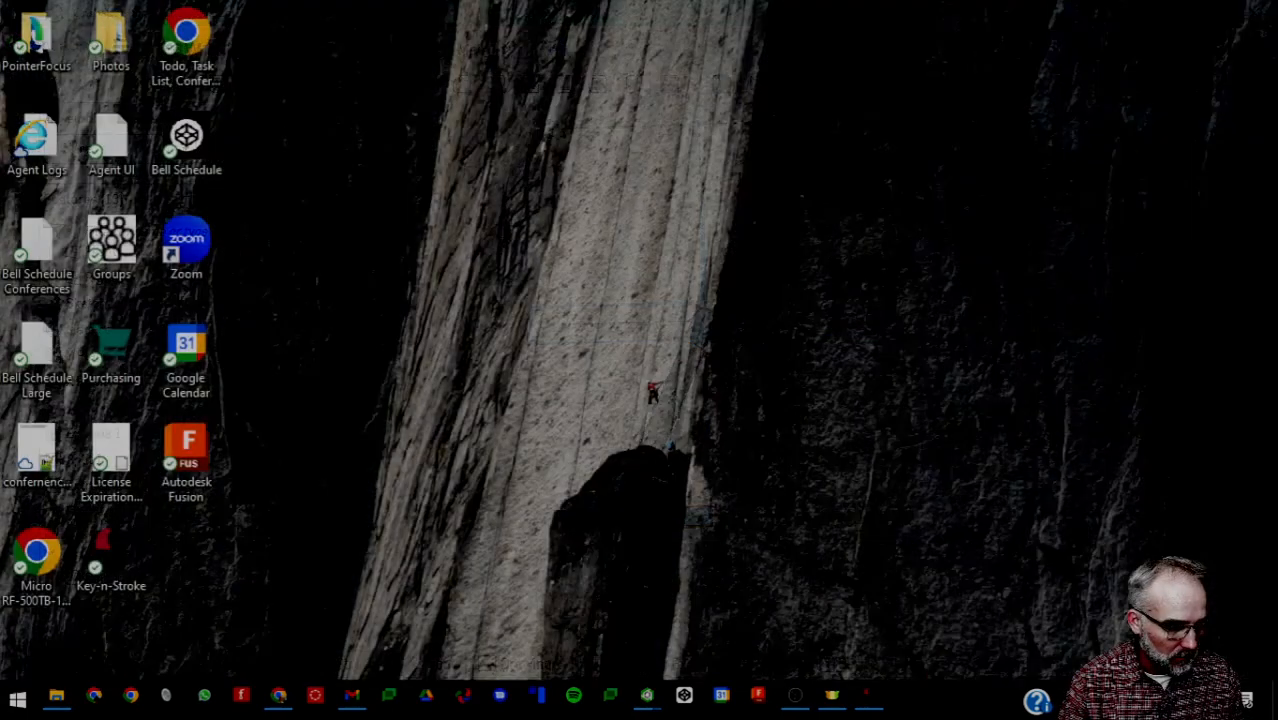
key("super+d")
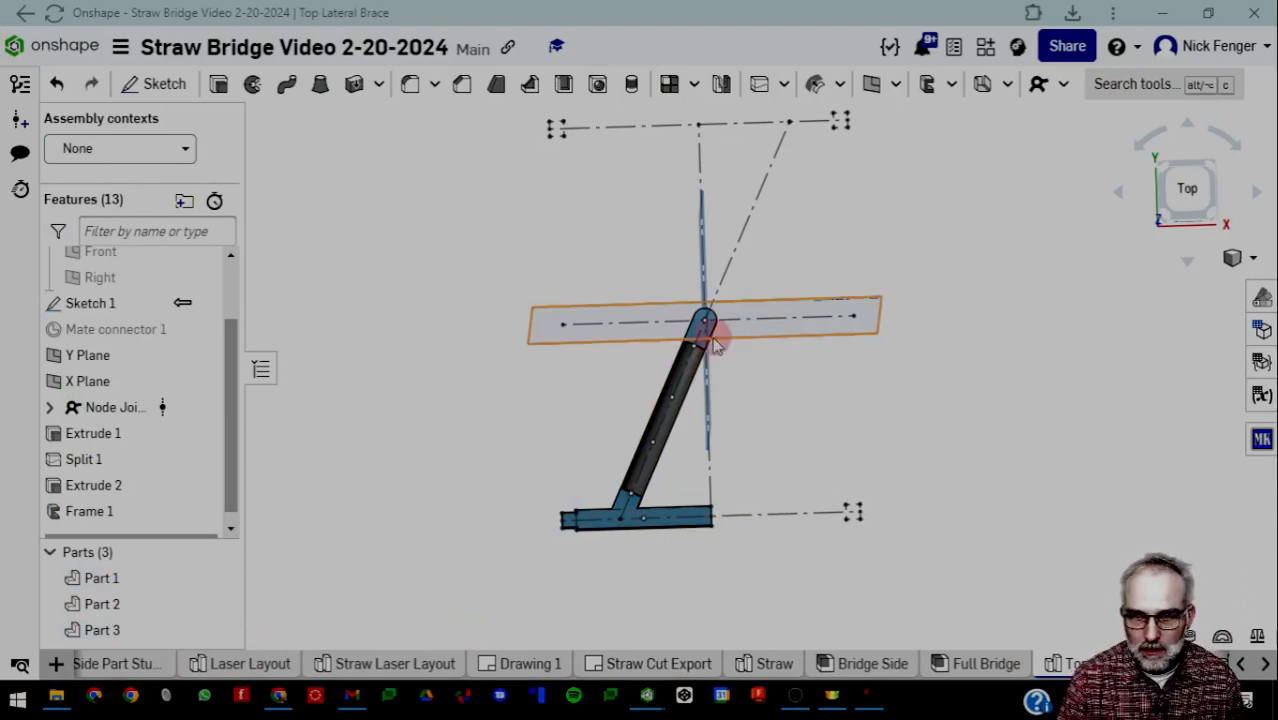
Start a part Mirror with the New operation and choose Part 1, Part 2 and Part 3 as the entities to mirror
right_click_drag(716, 334, 778, 399)
left_click(1127, 86)
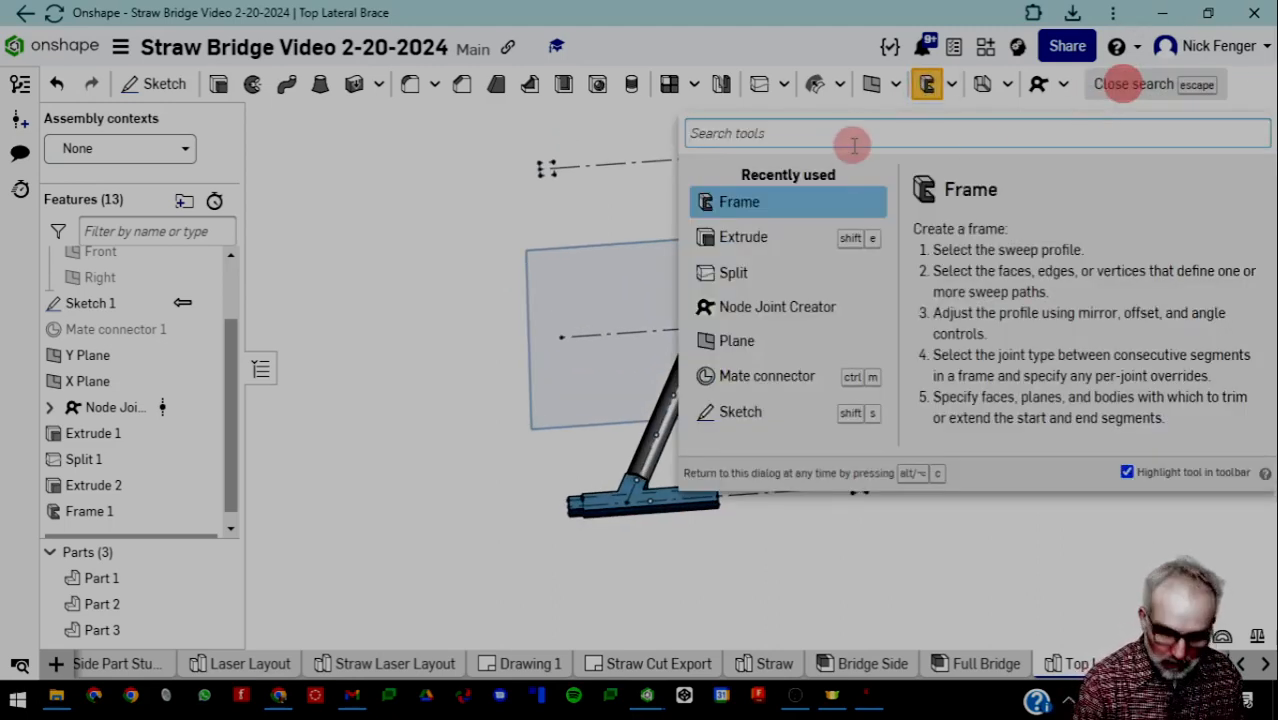
type("mirr")
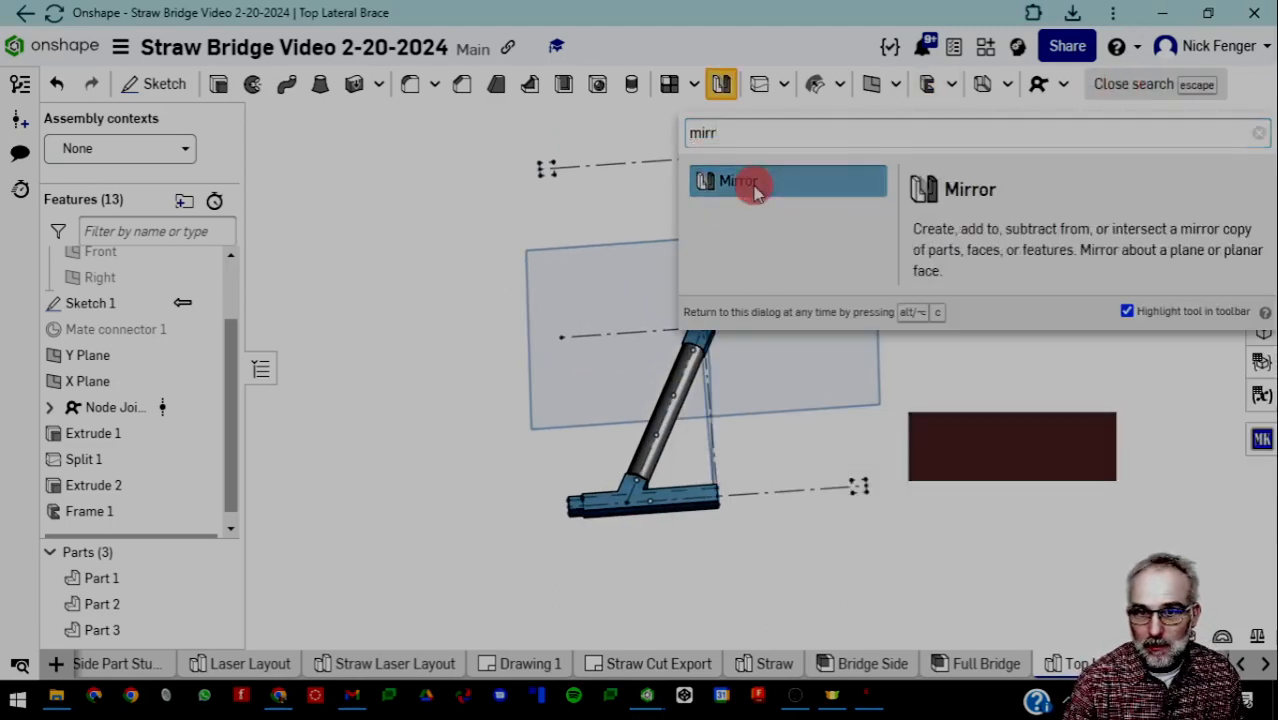
left_click(752, 184)
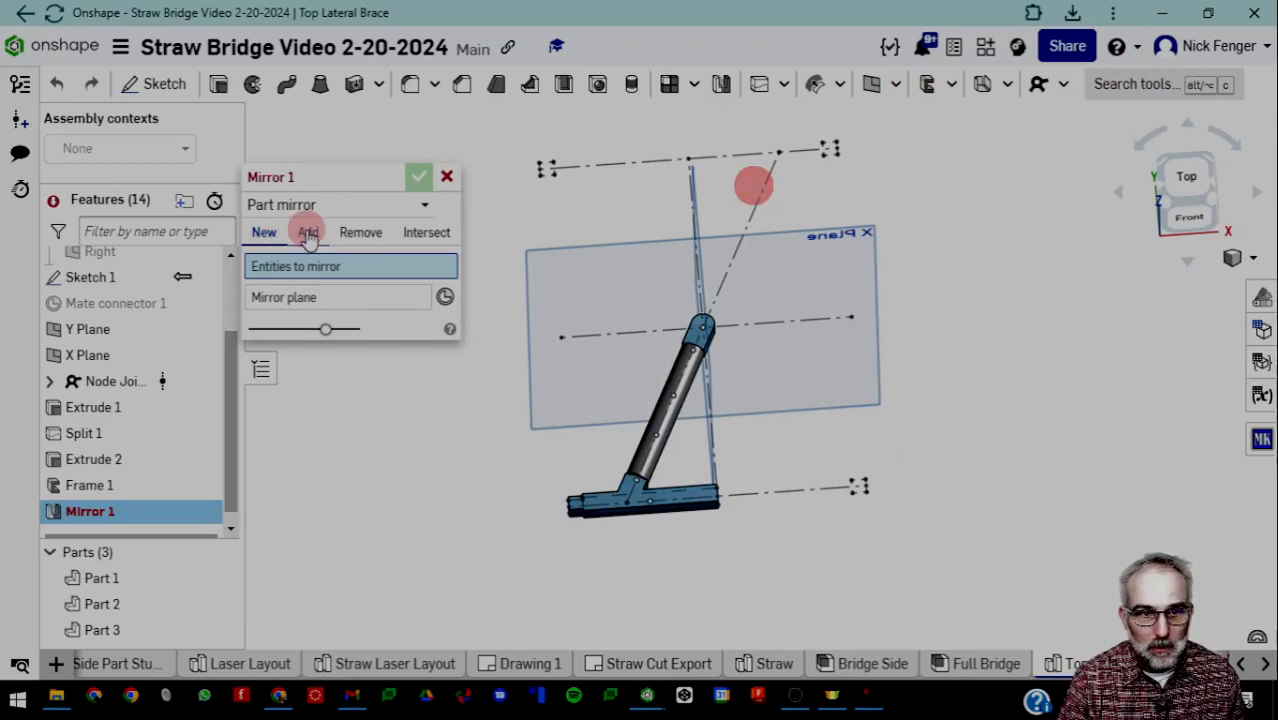
left_click(263, 236)
left_click(306, 235)
left_click(263, 236)
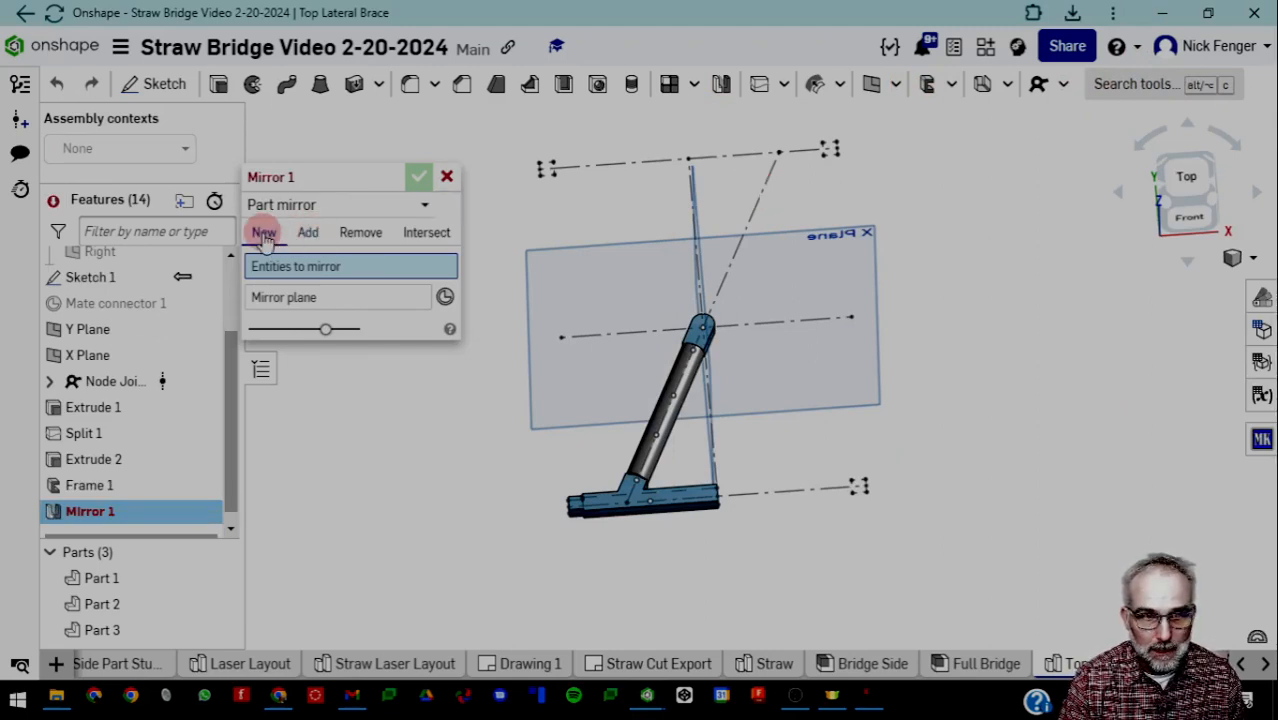
left_click(285, 274)
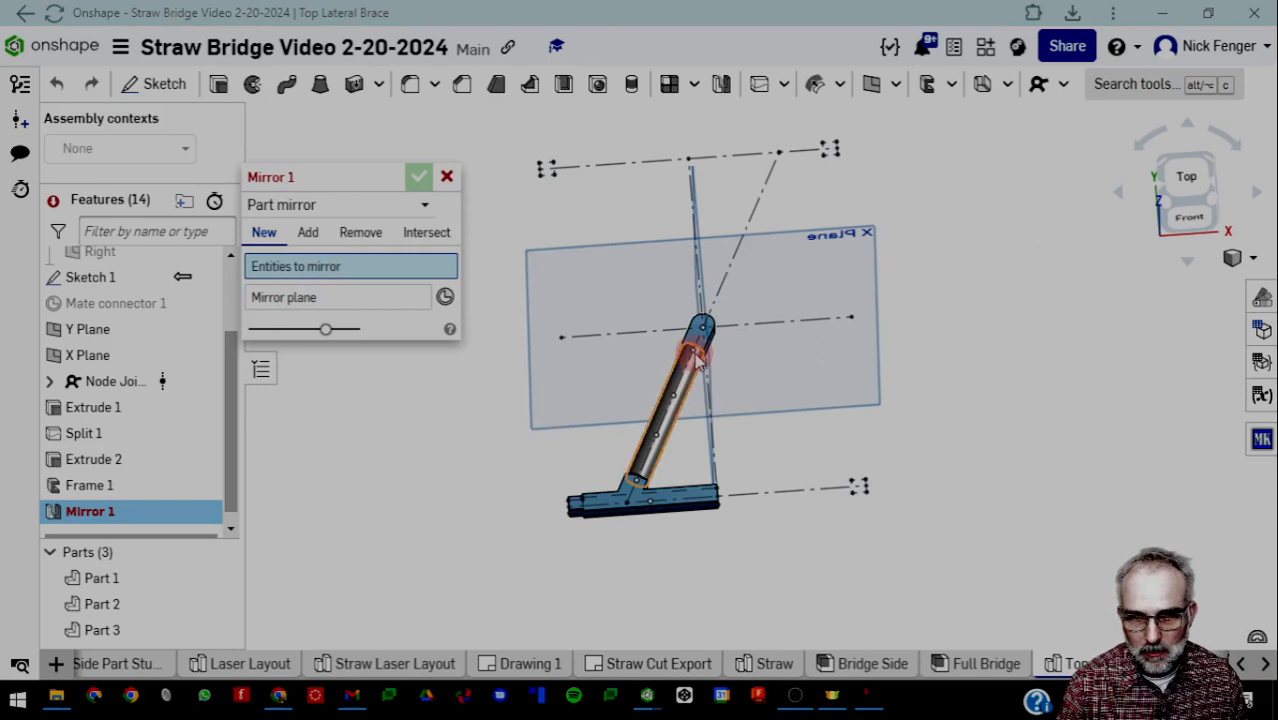
left_click_drag(533, 280, 735, 563)
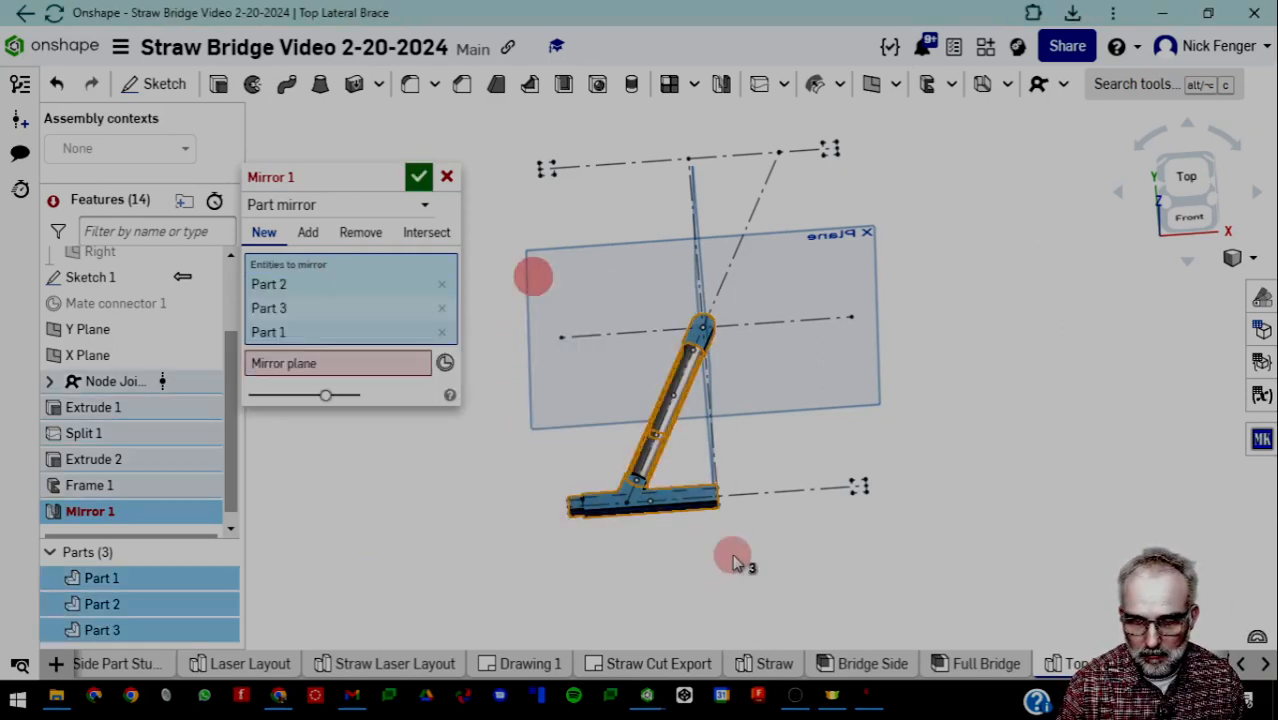
Set Y Plane as the mirror plane for the three brace parts and accept the mirror
left_click(363, 385)
right_click_drag(730, 434, 705, 418)
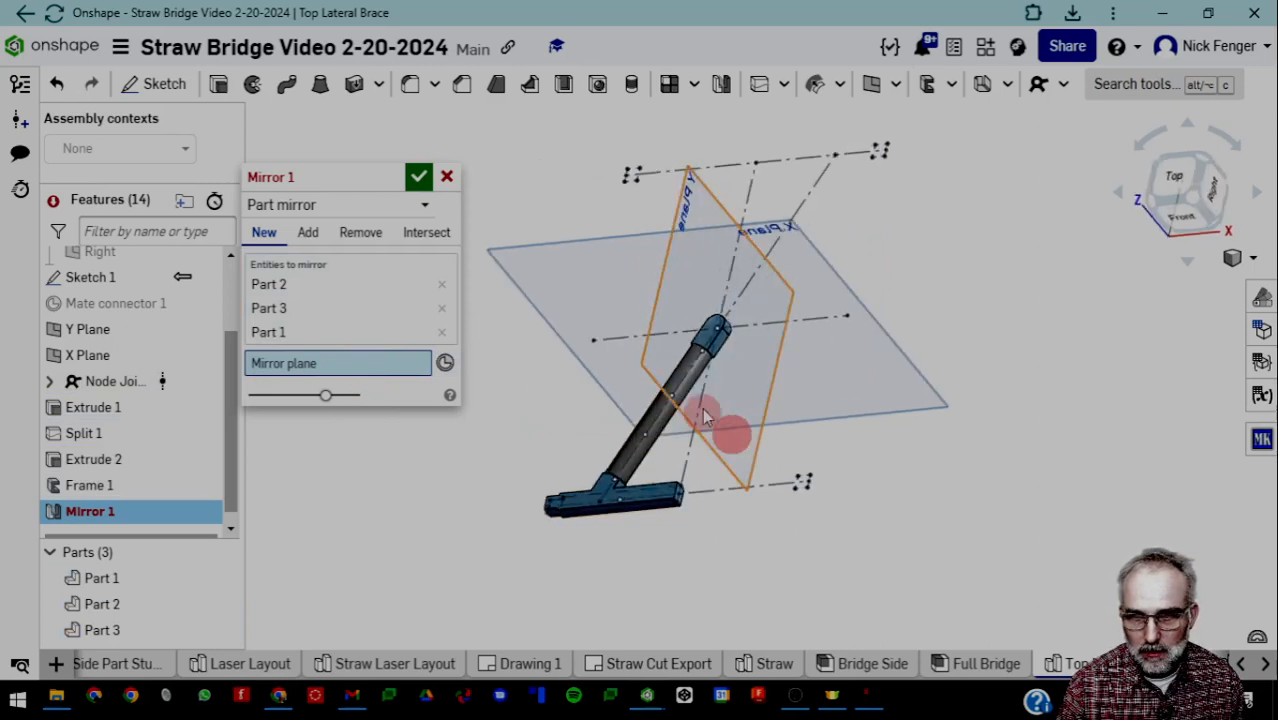
left_click(687, 272)
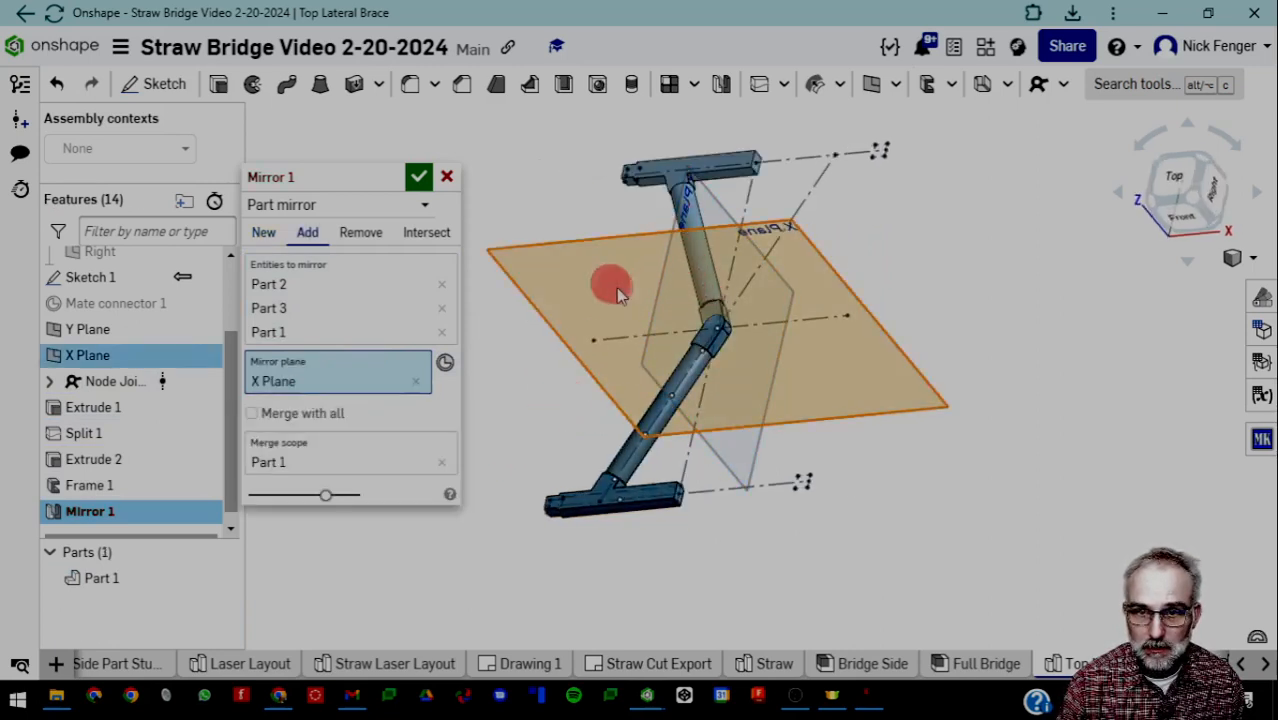
left_click(613, 286)
left_click(733, 446)
right_click_drag(551, 419, 584, 445)
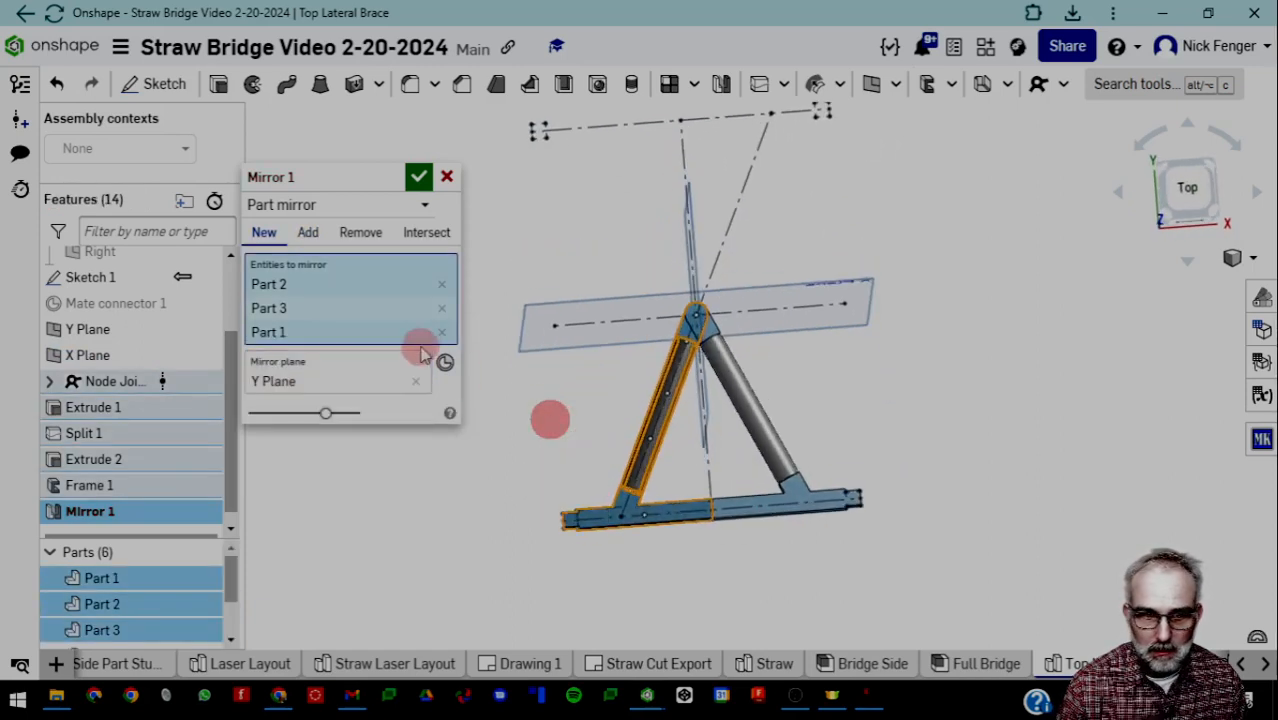
left_click(419, 178)
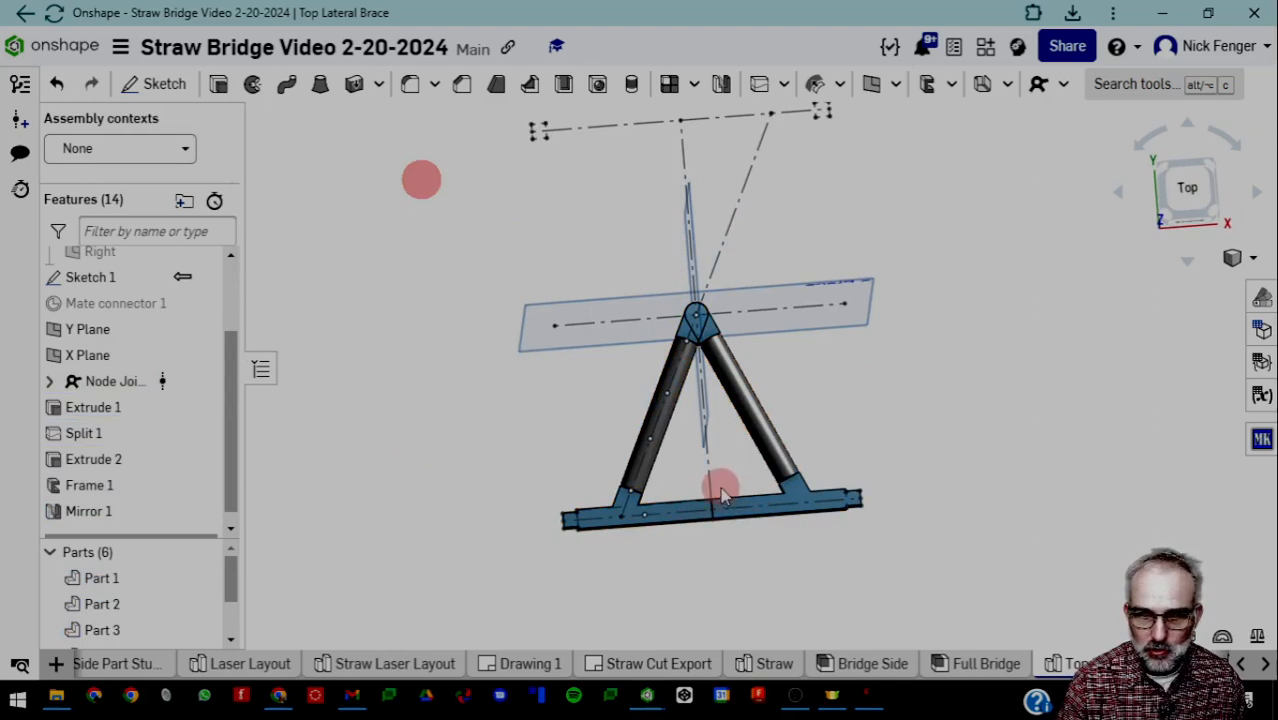
Hide Sketch 1 and inspect the two halves of the lower horizontal strut where they meet
scroll(722, 495, "up", 2)
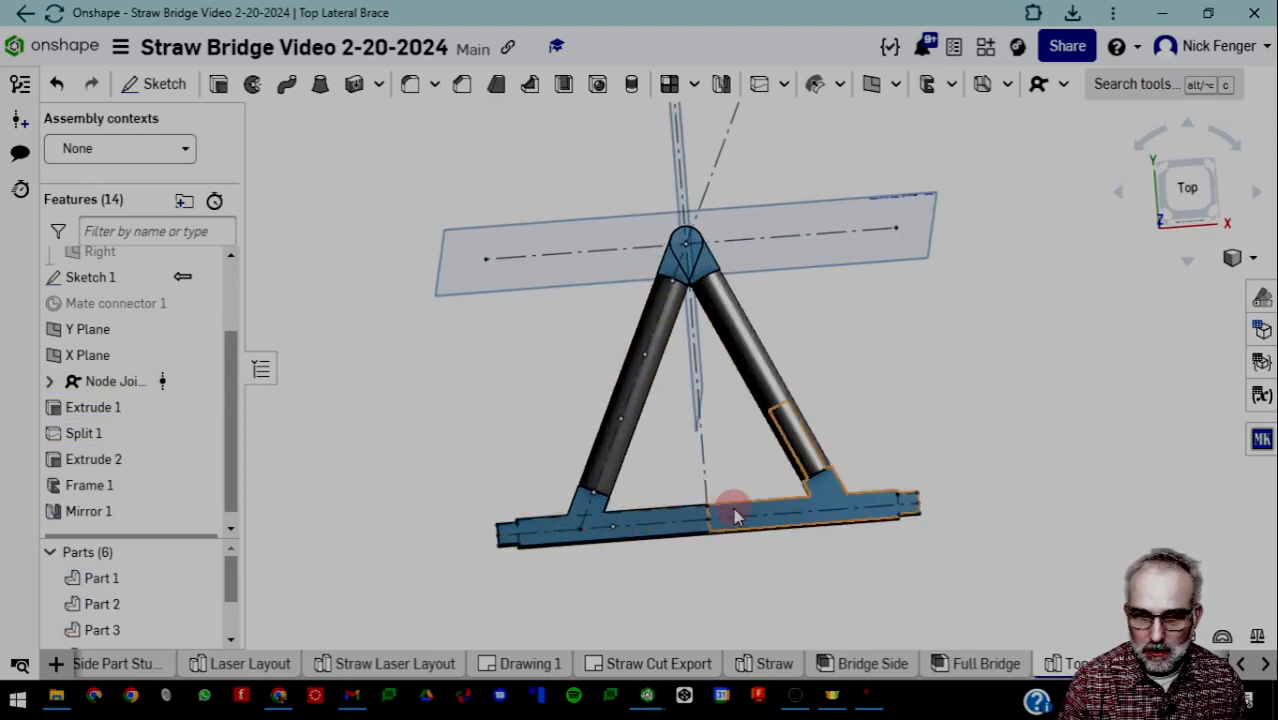
scroll(685, 557, "down", 2)
scroll(577, 497, "up", 3)
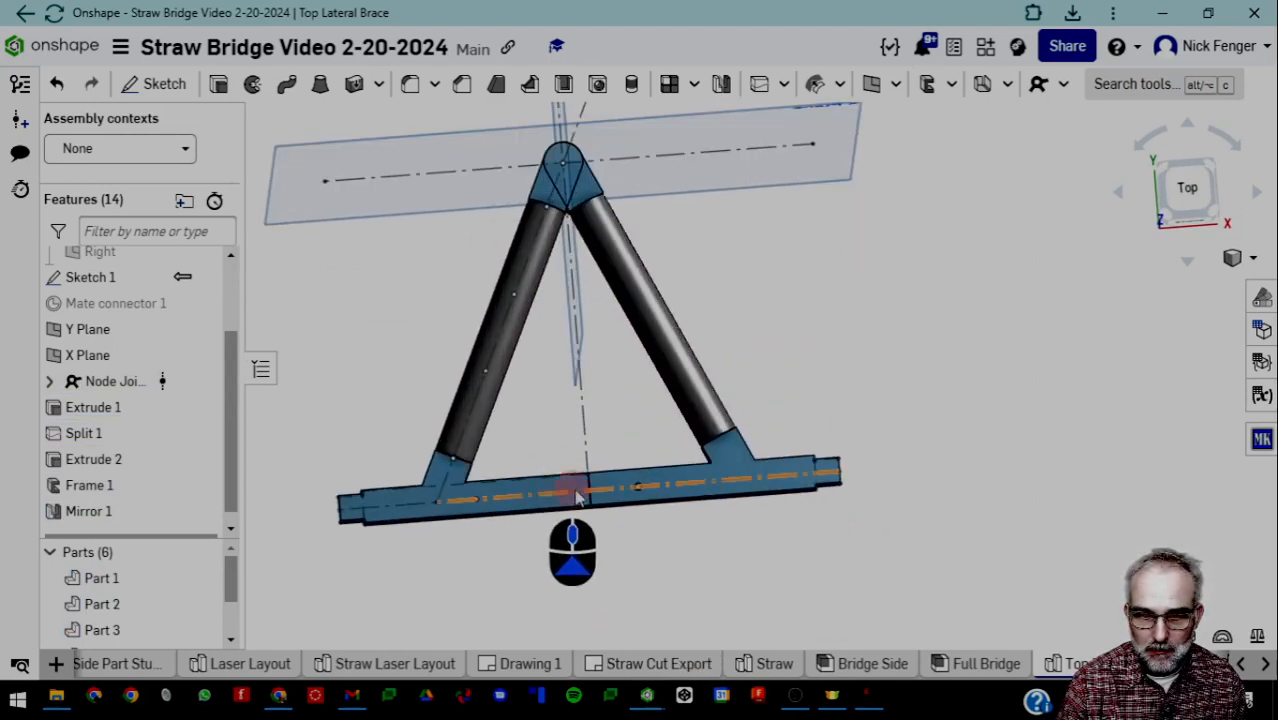
left_click(550, 498)
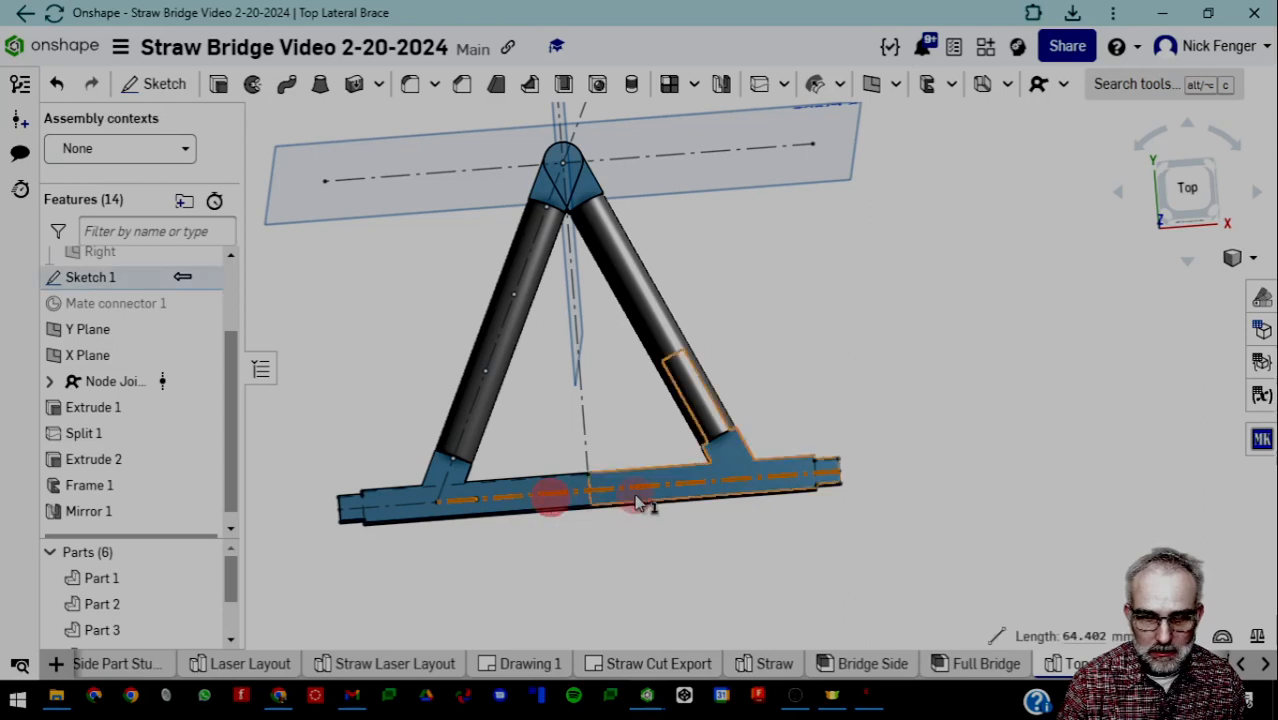
left_click(561, 544)
left_click(204, 278)
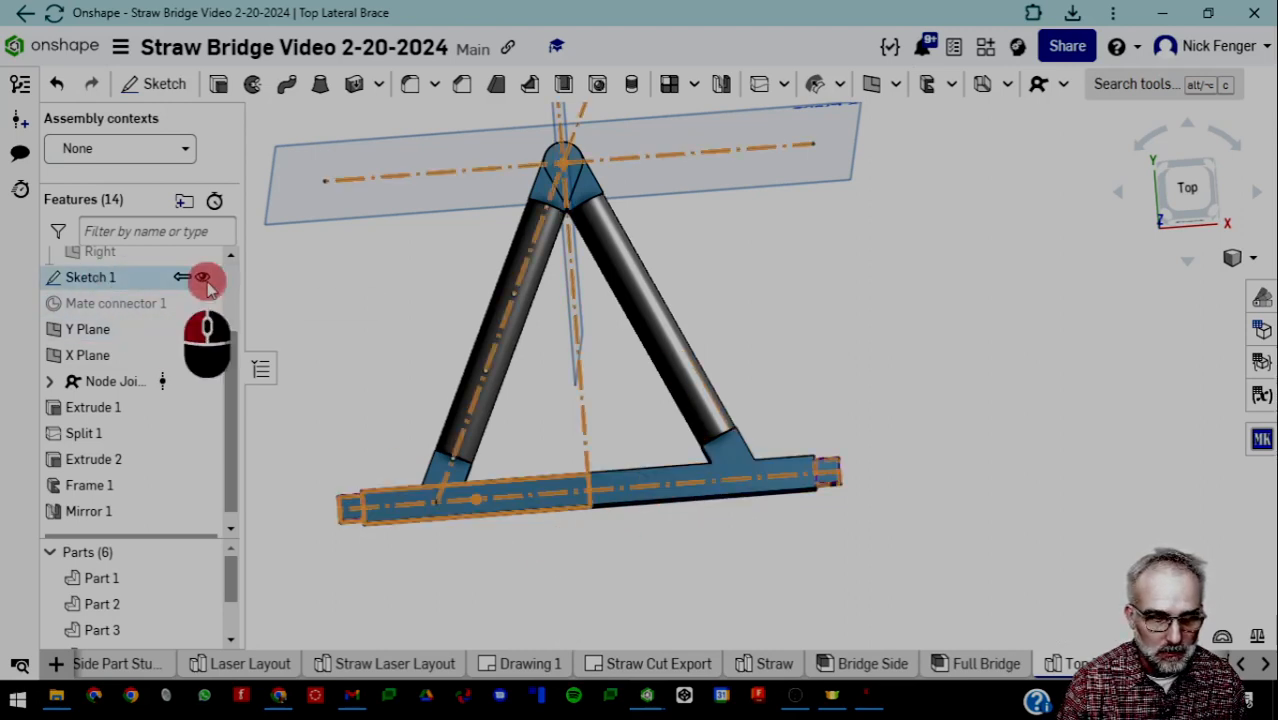
left_click(495, 490)
left_click(673, 490)
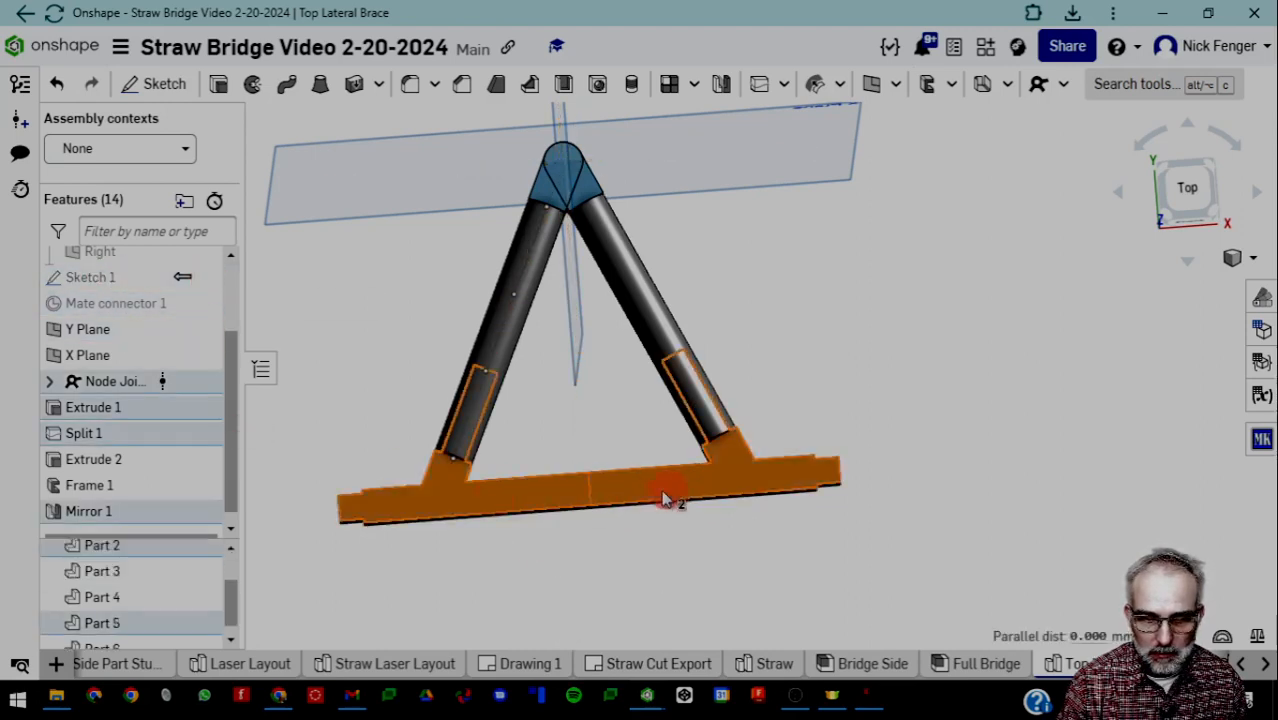
left_click(569, 558)
Unite the original and mirrored halves of the lower strut with a Boolean union, without keeping the tools
left_click(1105, 86)
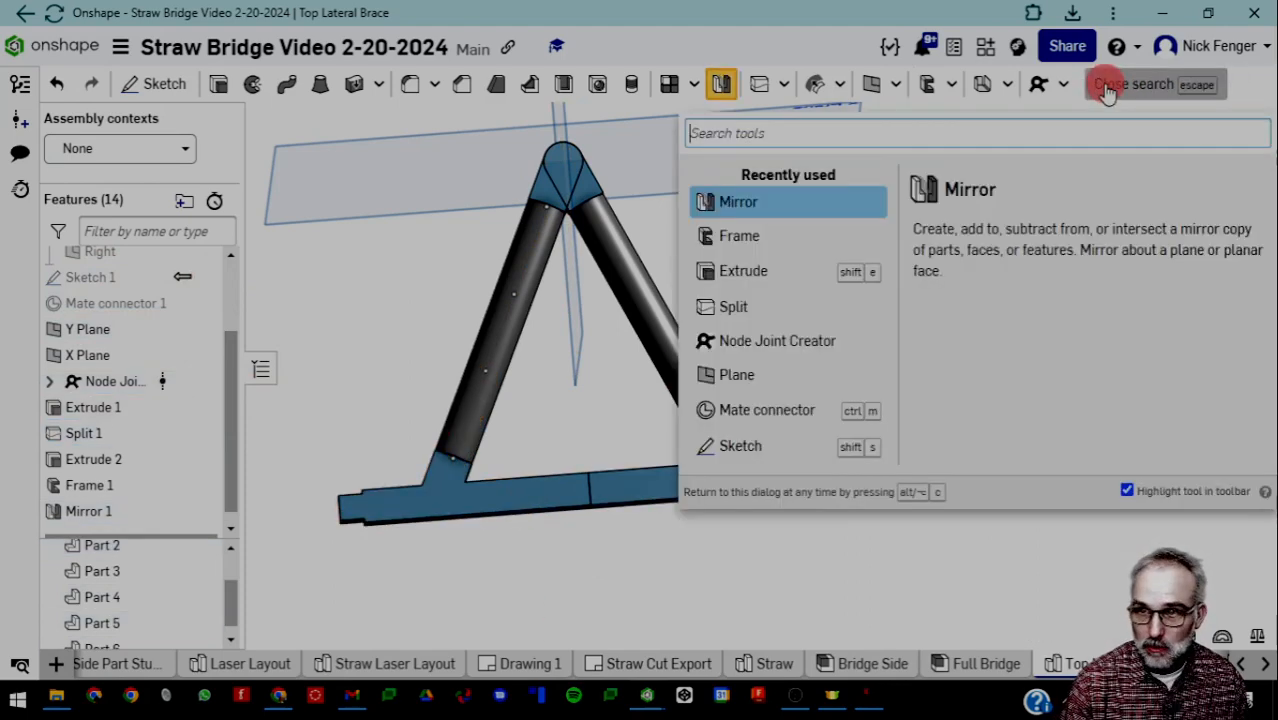
type("bool")
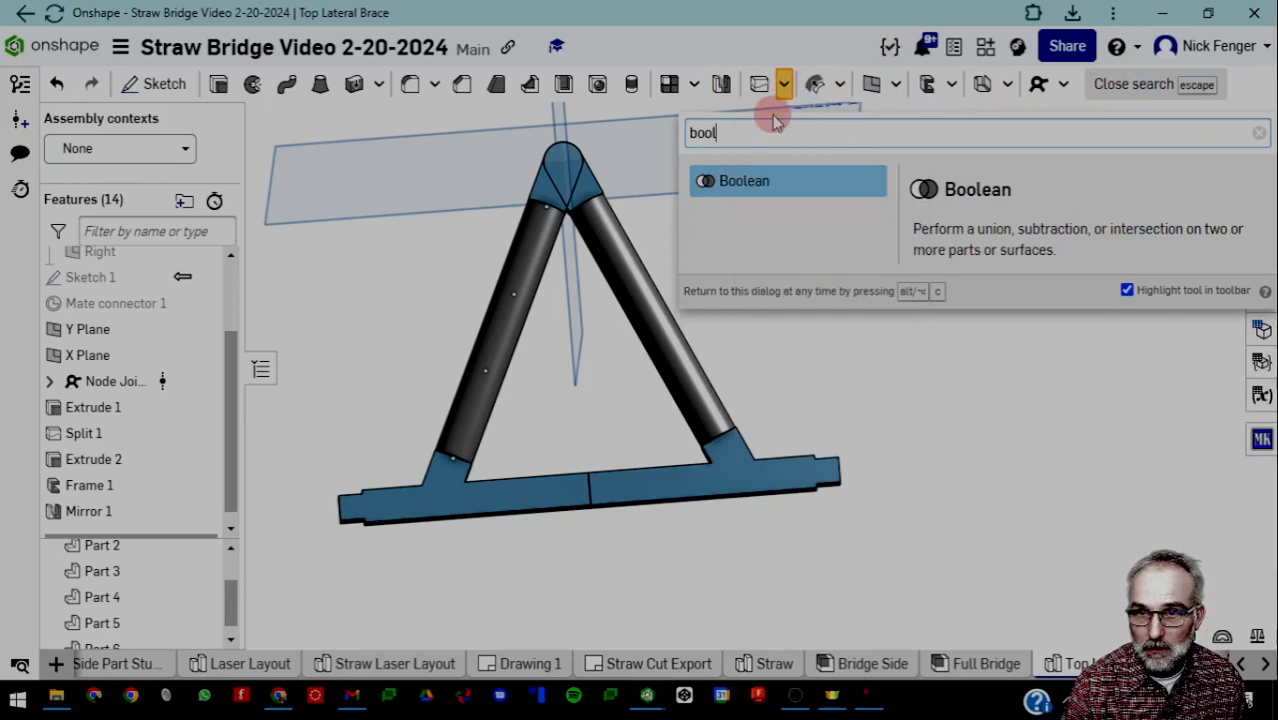
left_click(724, 183)
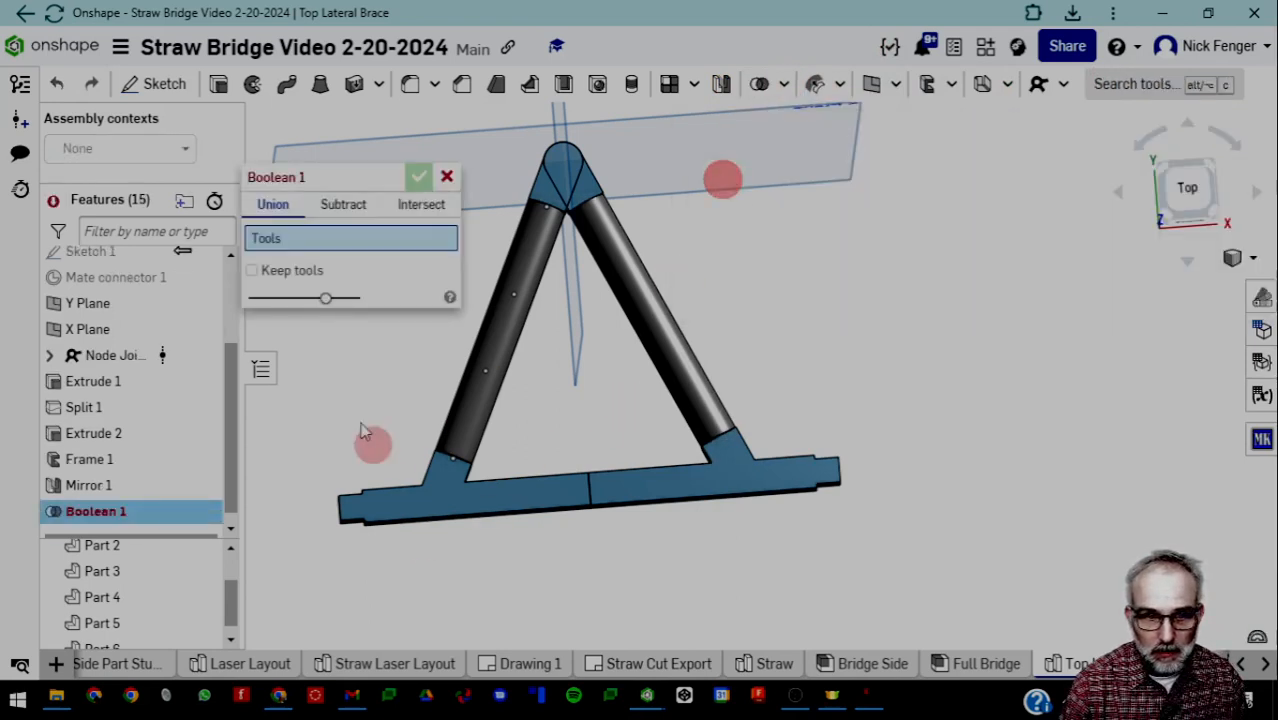
left_click(456, 508)
left_click(658, 498)
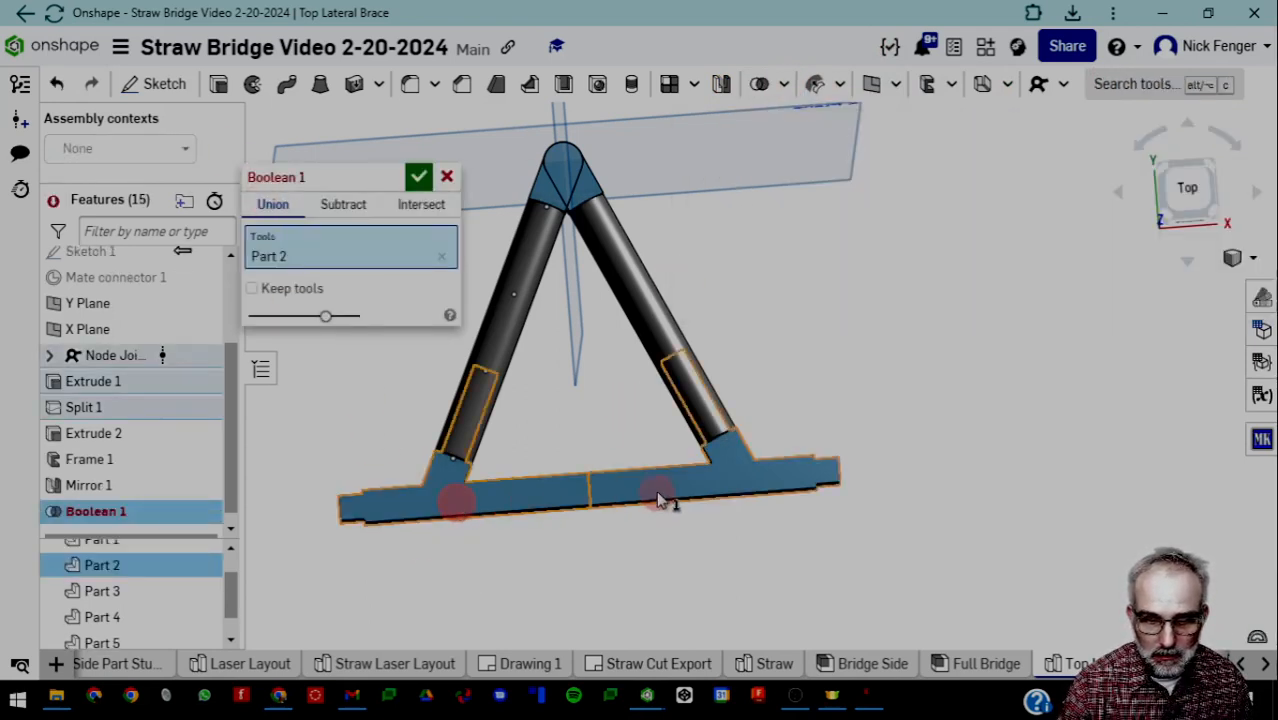
left_click(418, 177)
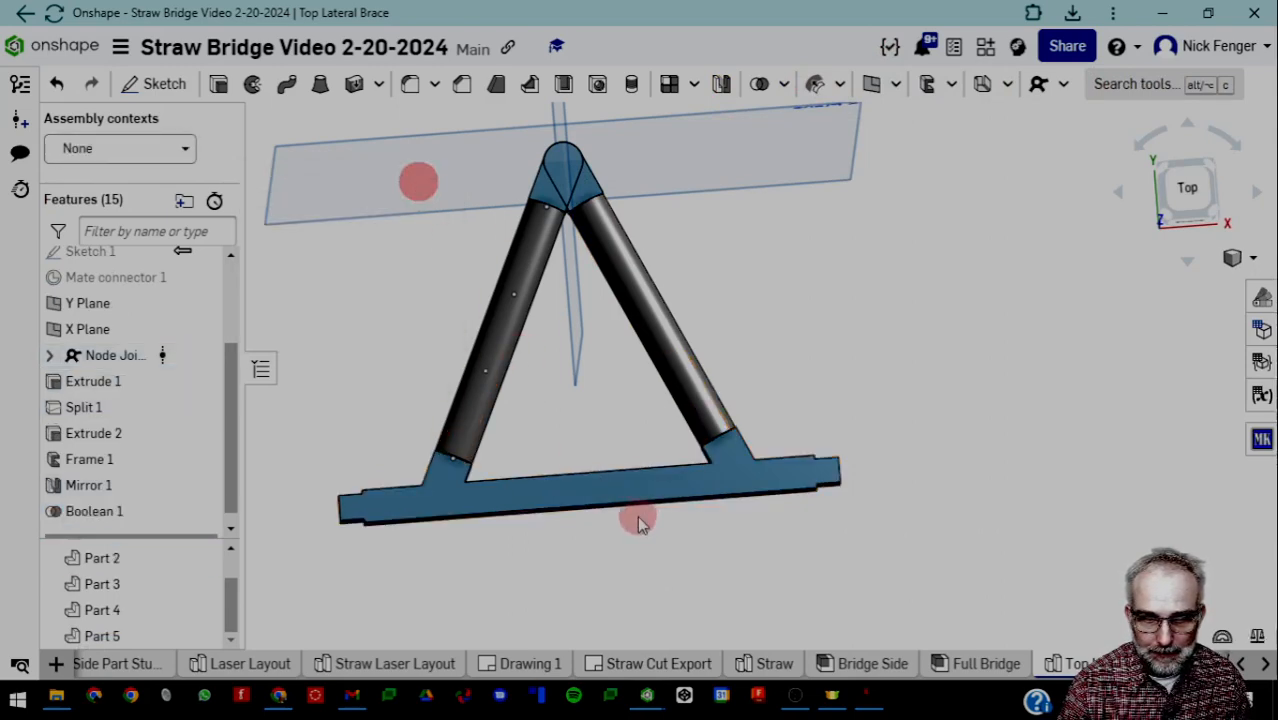
Check the united lower strut by selecting it and toggling Part 2's visibility off and on
left_click(345, 540)
left_click(484, 499)
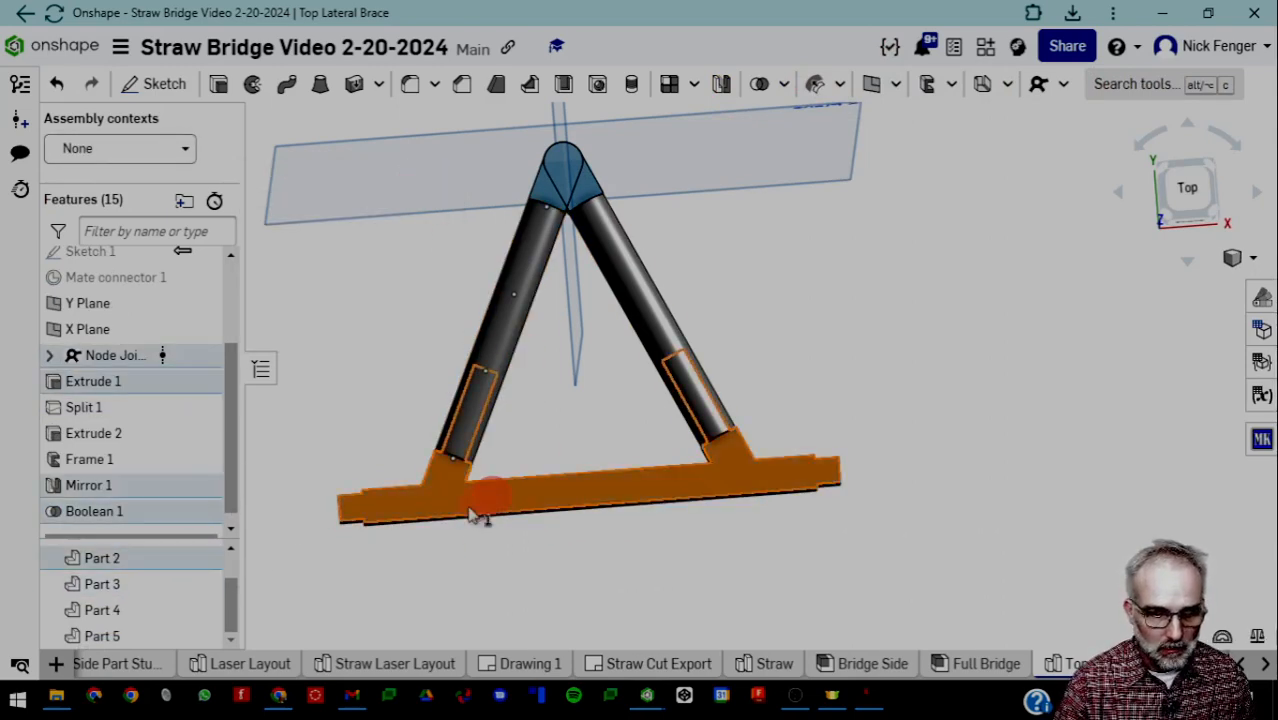
left_click(203, 558)
left_click(203, 558)
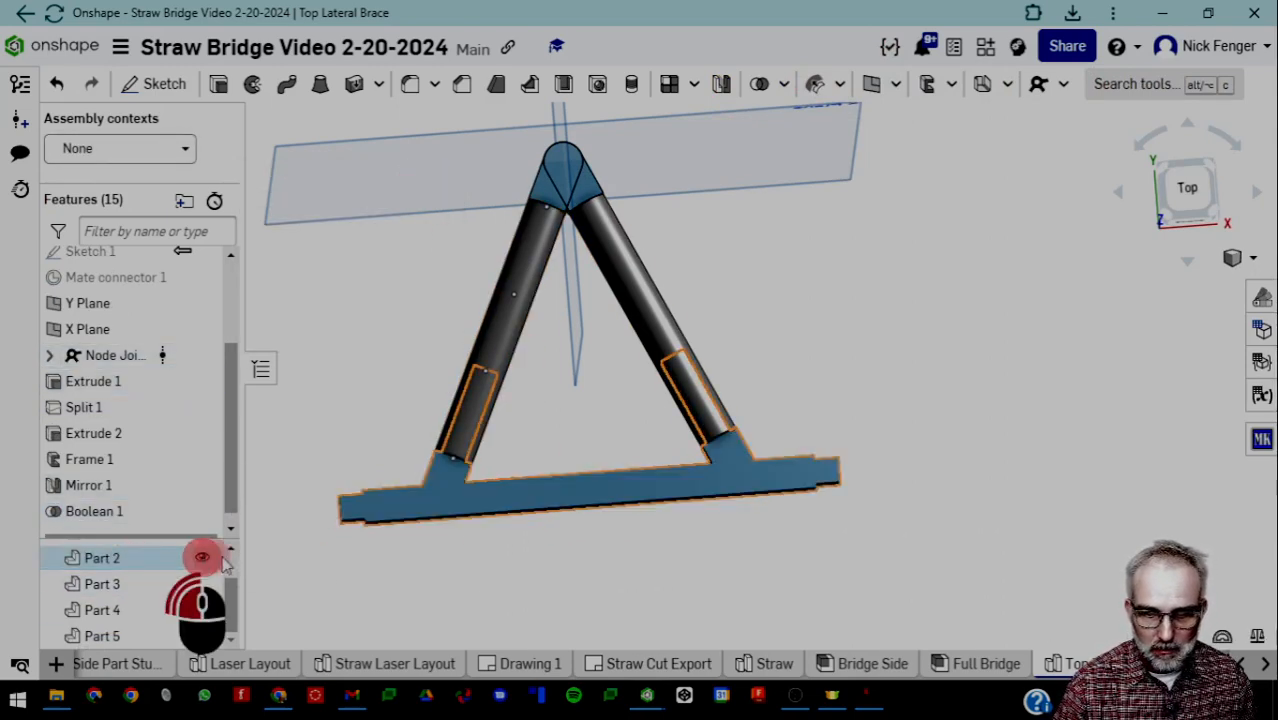
scroll(642, 518, "down", 3)
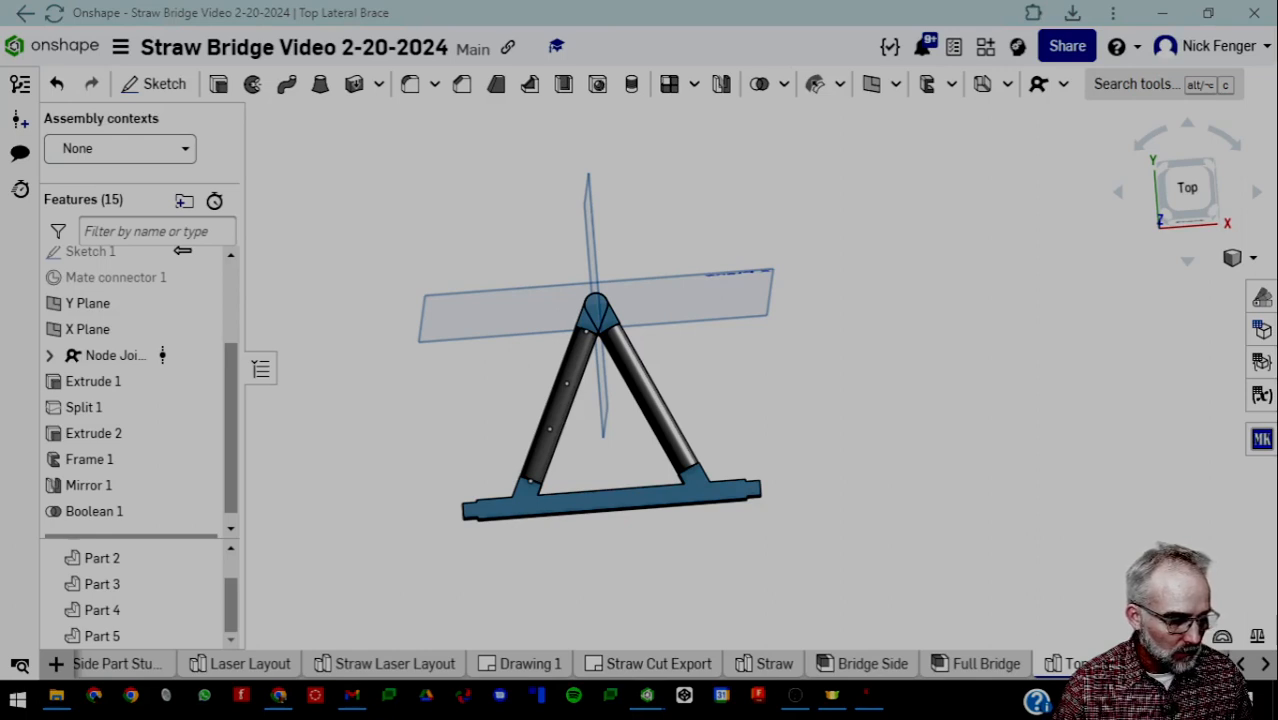
Mirror all five brace parts about X Plane as new parts and accept the mirror
left_click(436, 532)
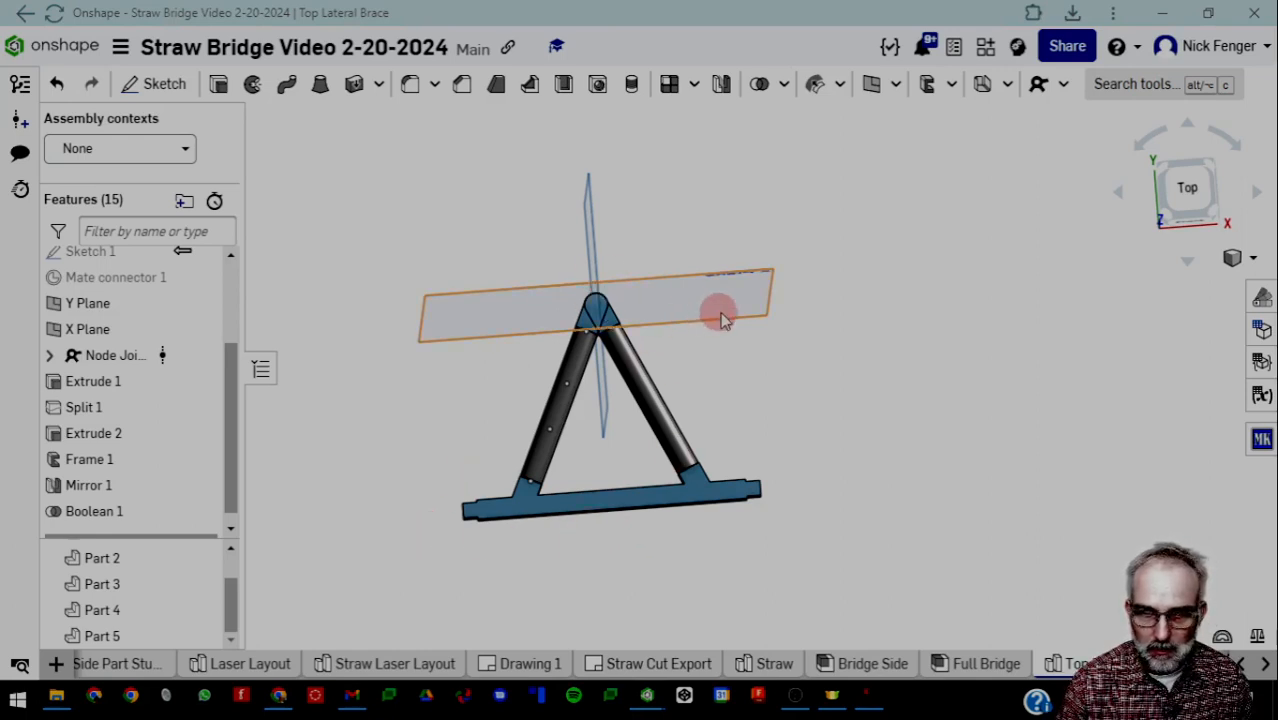
right_click_drag(723, 318, 815, 402)
left_click(575, 215)
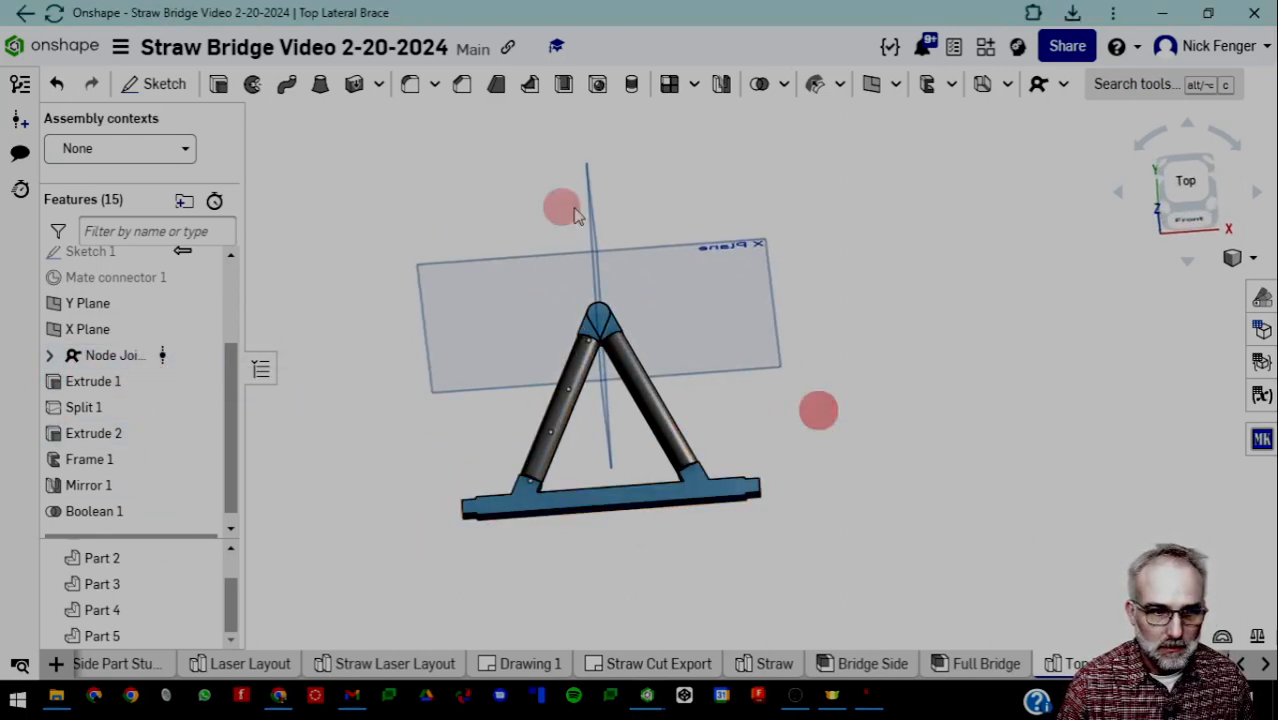
left_click(1135, 85)
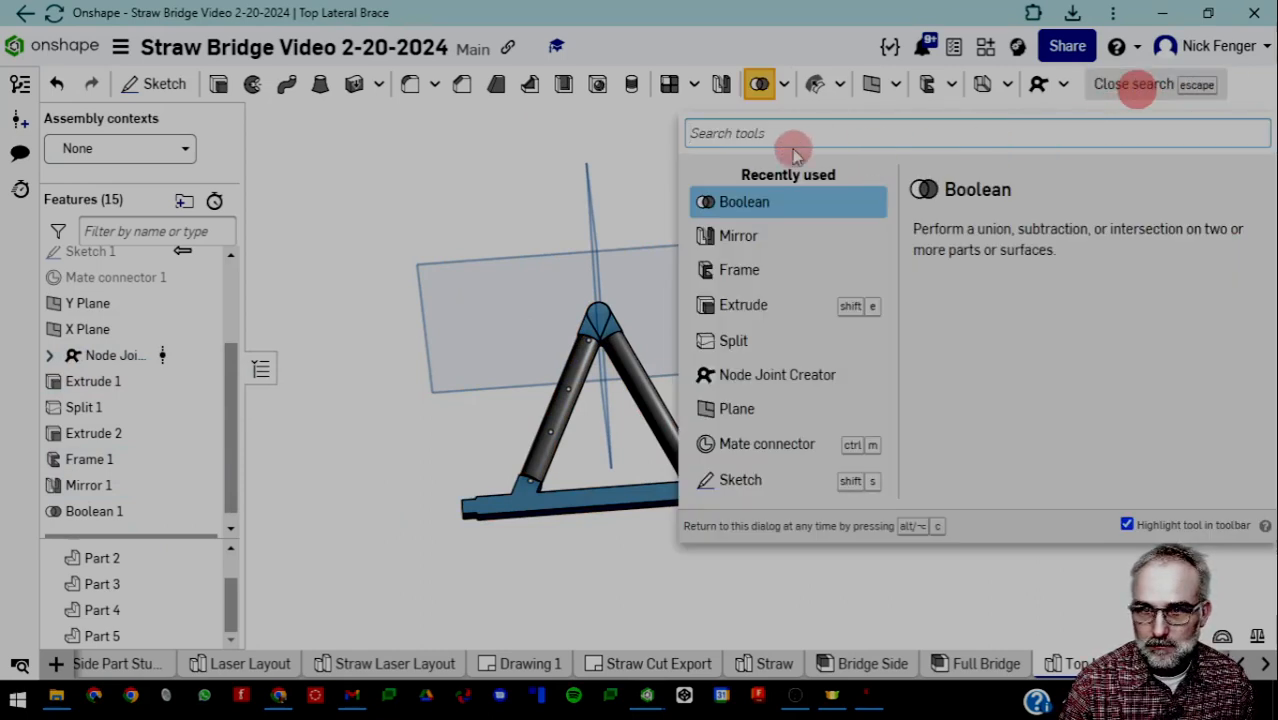
left_click(740, 237)
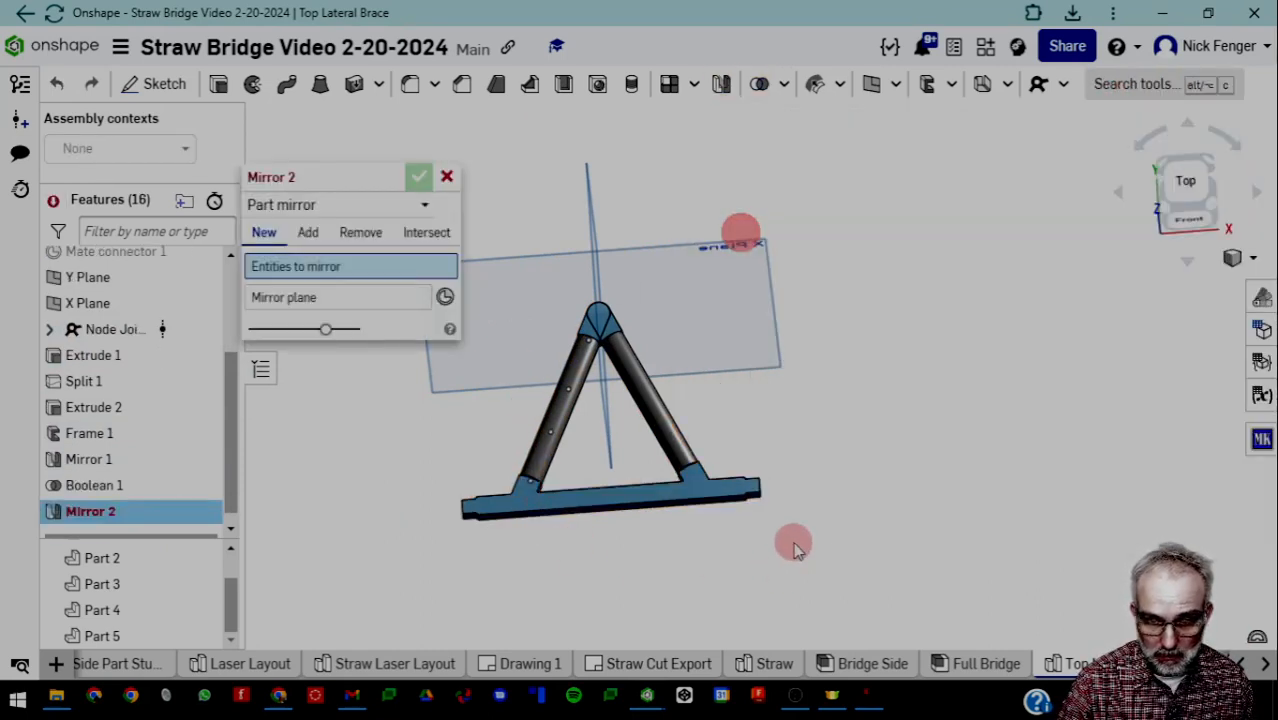
left_click_drag(818, 552, 480, 318)
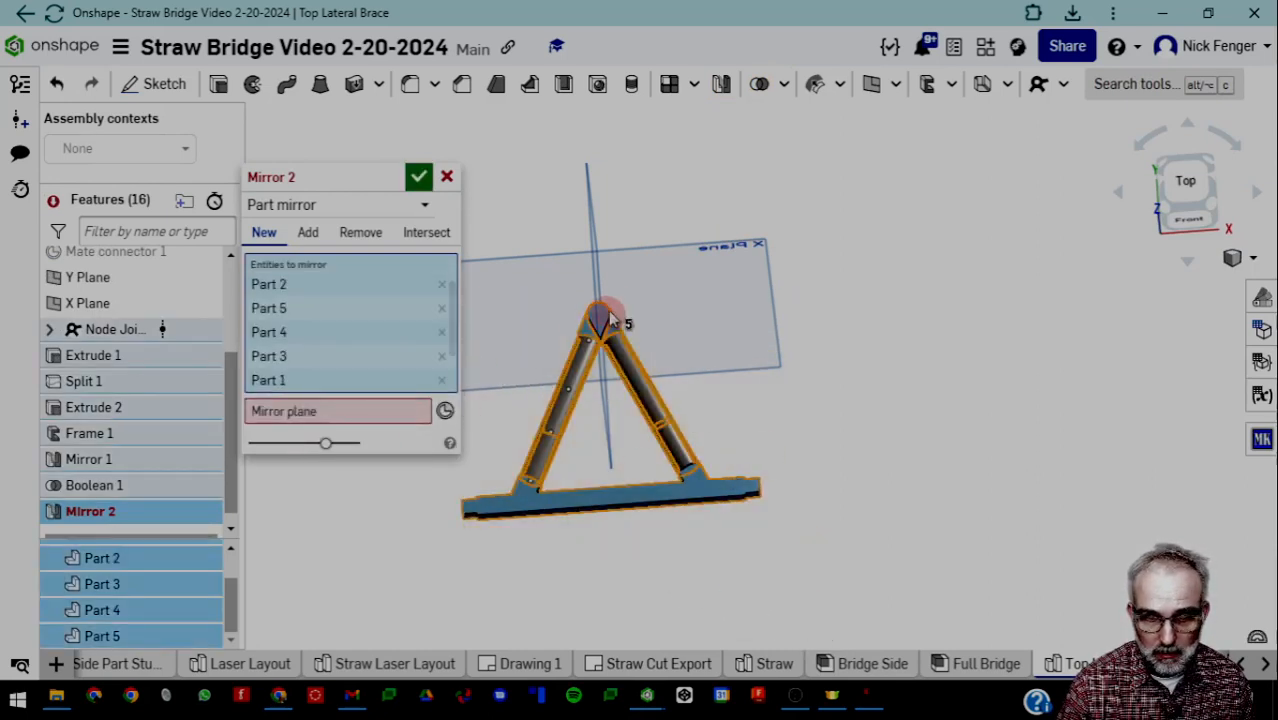
left_click(285, 412)
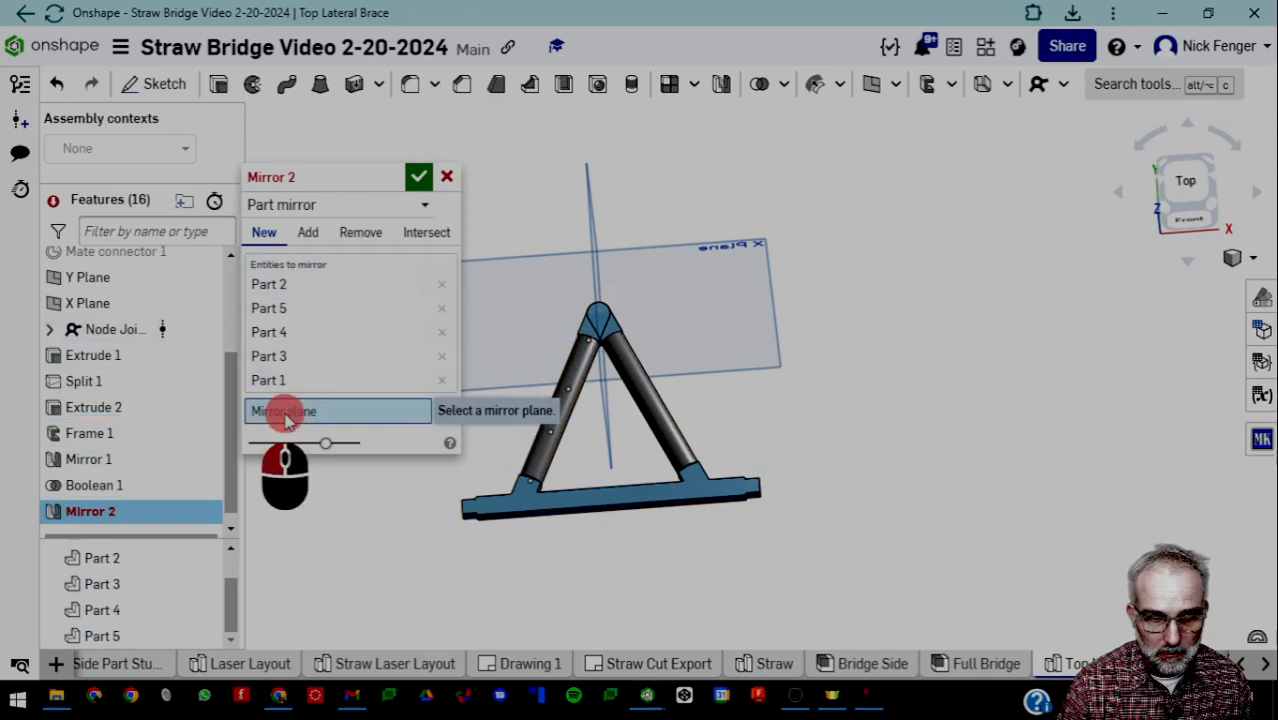
left_click(713, 305)
scroll(805, 447, "down", 2)
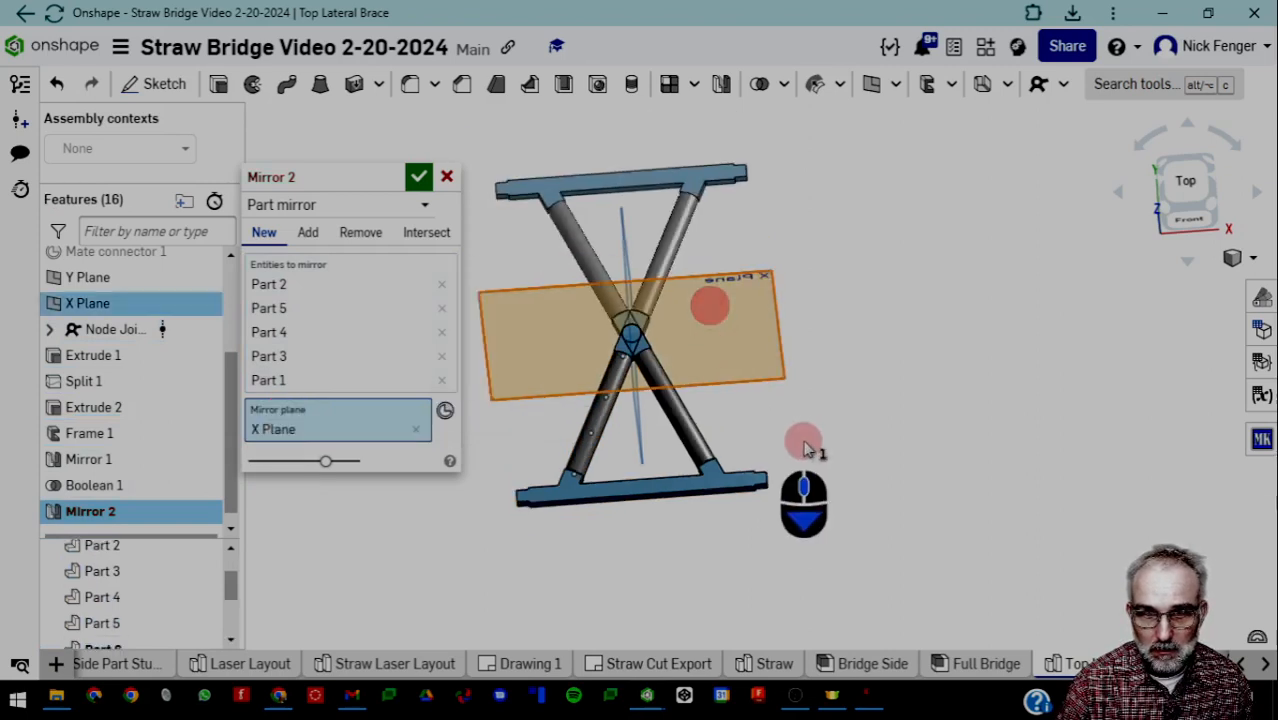
left_click(418, 177)
scroll(663, 360, "up", 3)
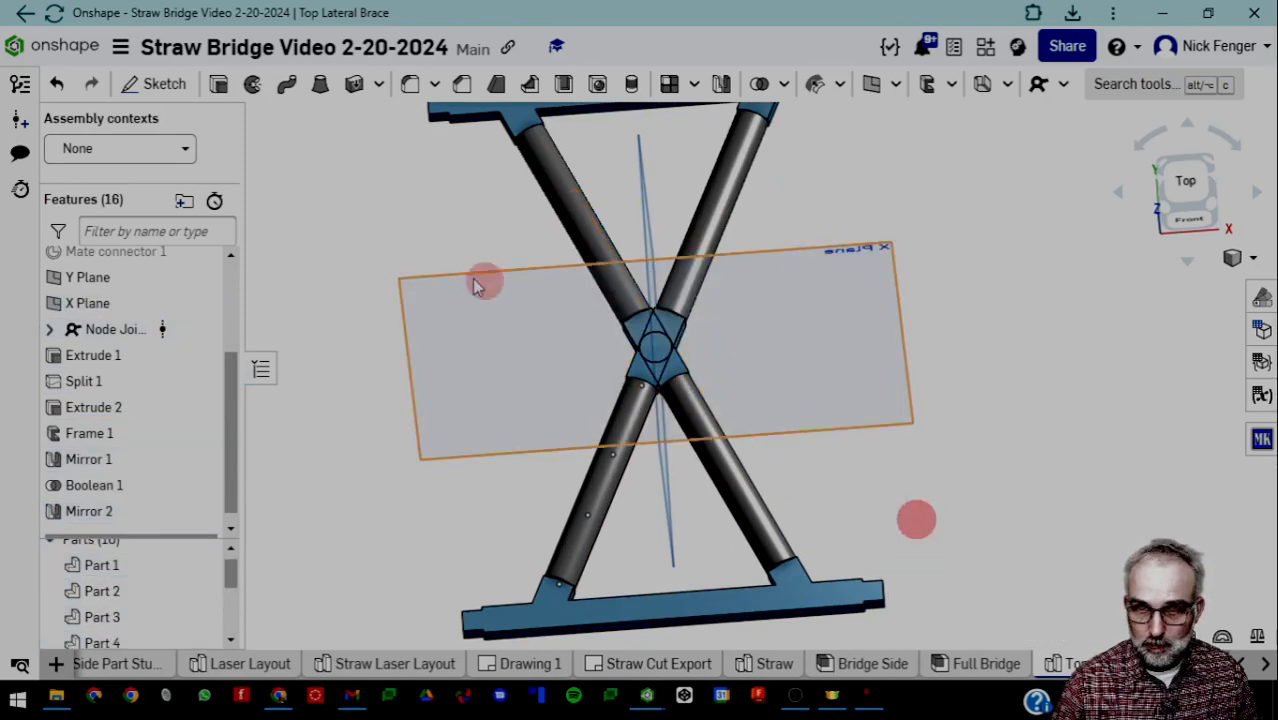
Unite the four connector pieces at the brace's central crossing with a Boolean union, without keeping the tools
left_click(1147, 97)
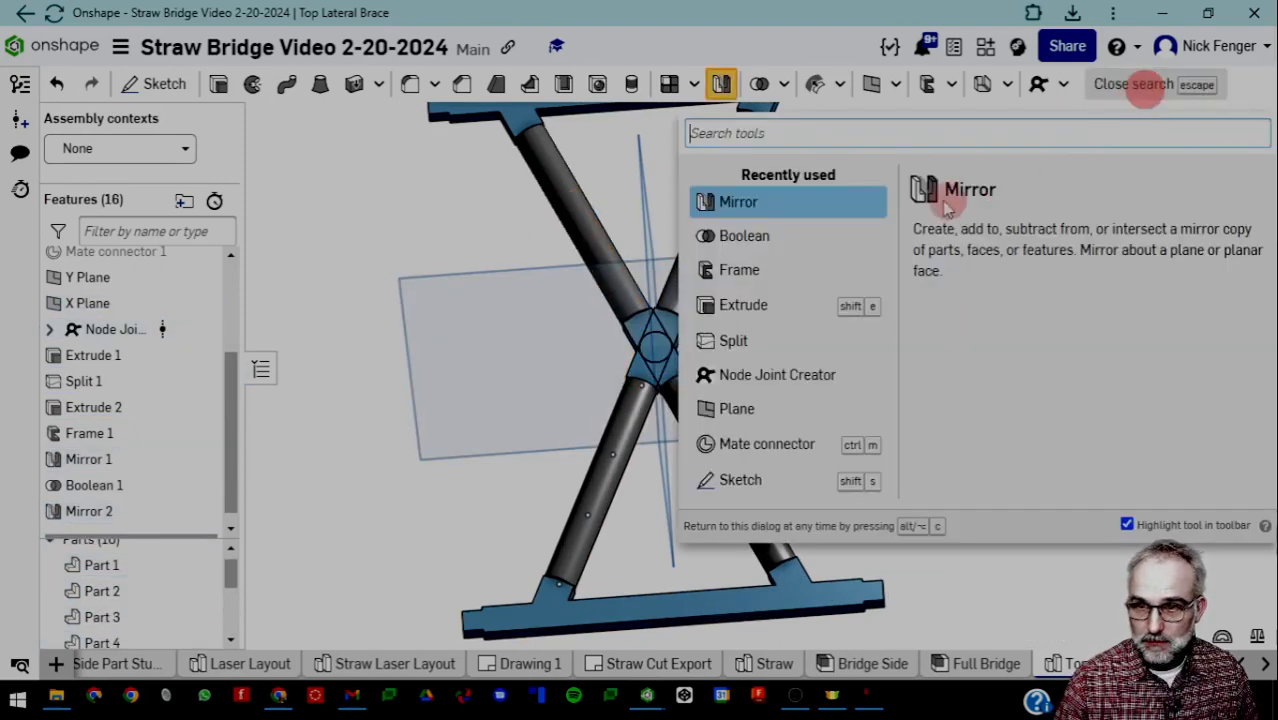
left_click(750, 234)
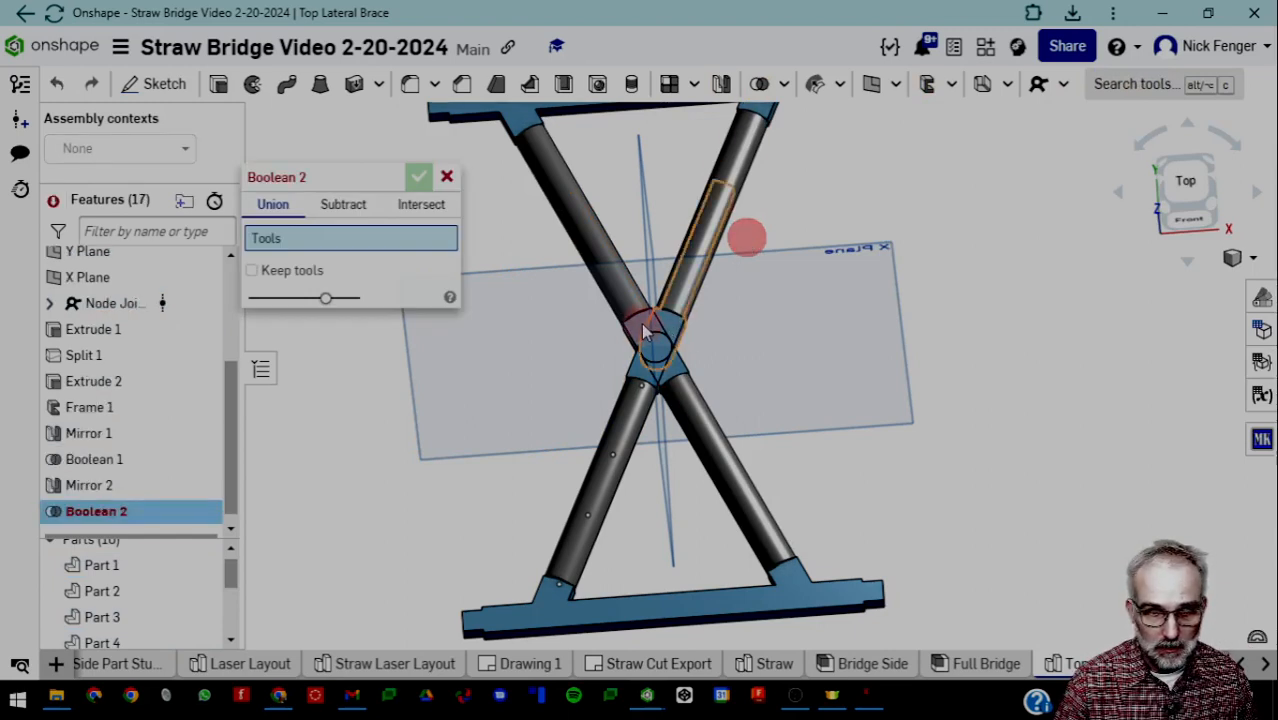
left_click(641, 322)
left_click(670, 325)
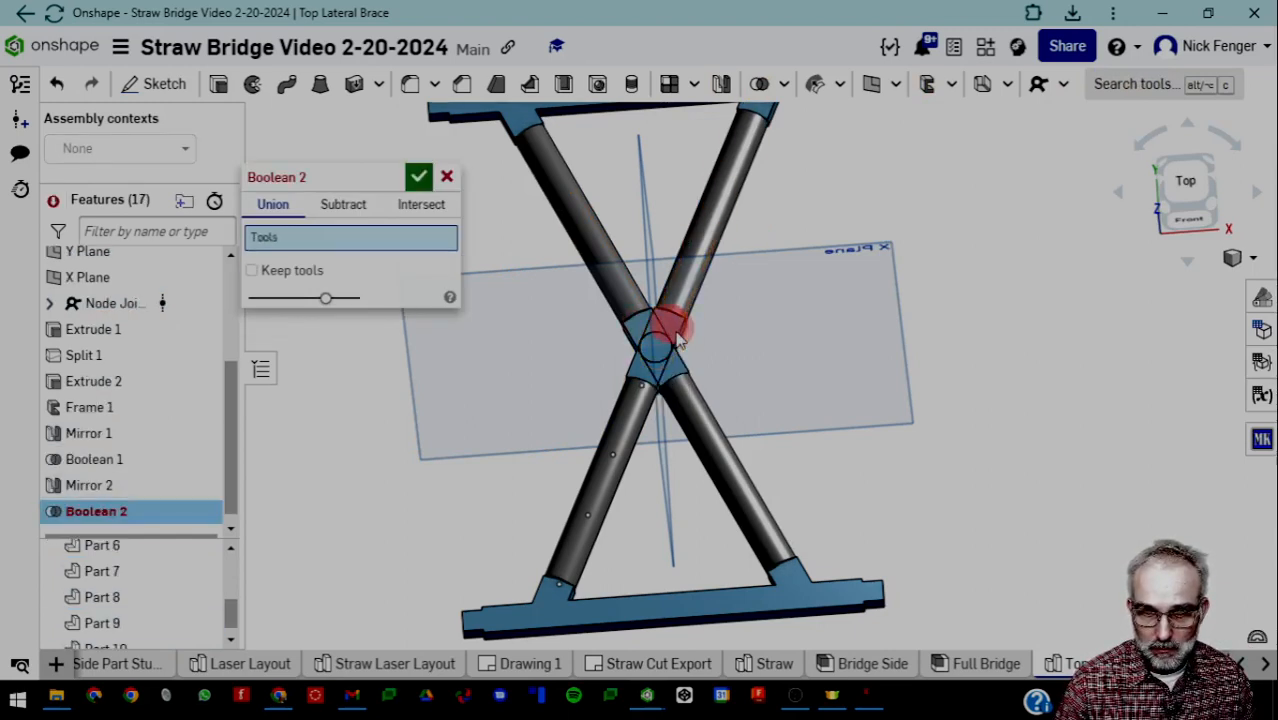
left_click(640, 378)
left_click(672, 366)
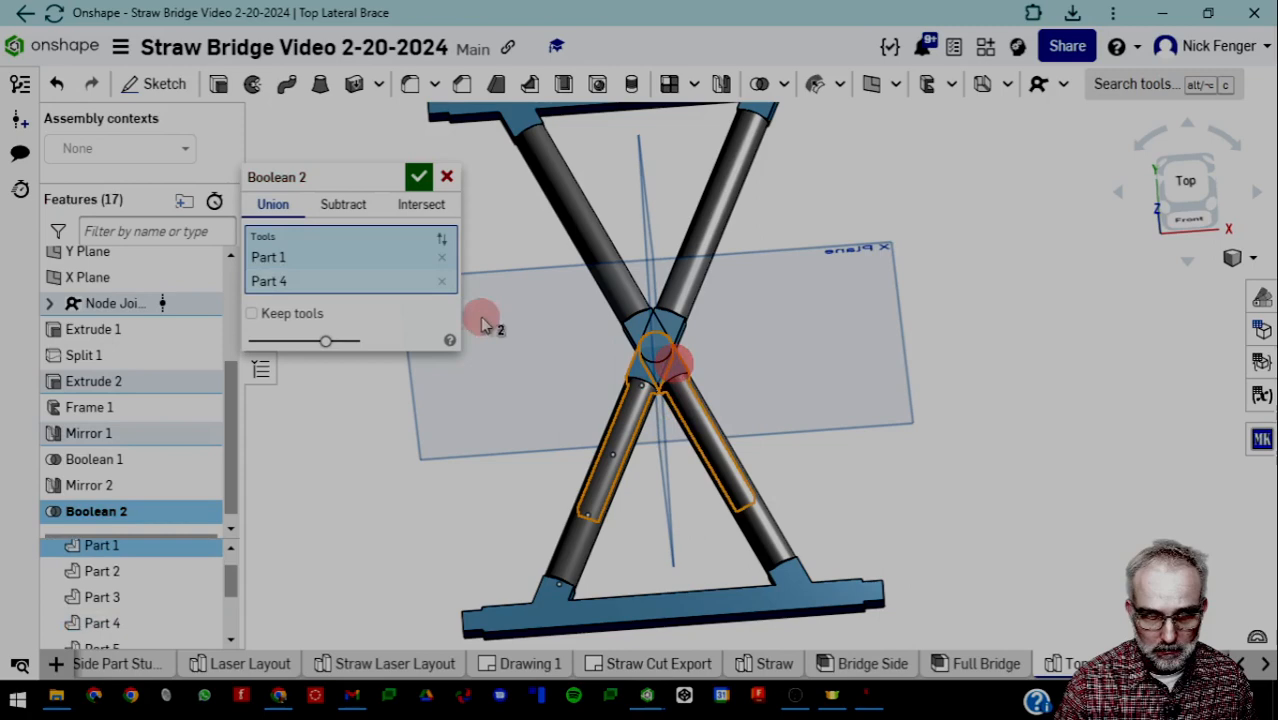
left_click(670, 337)
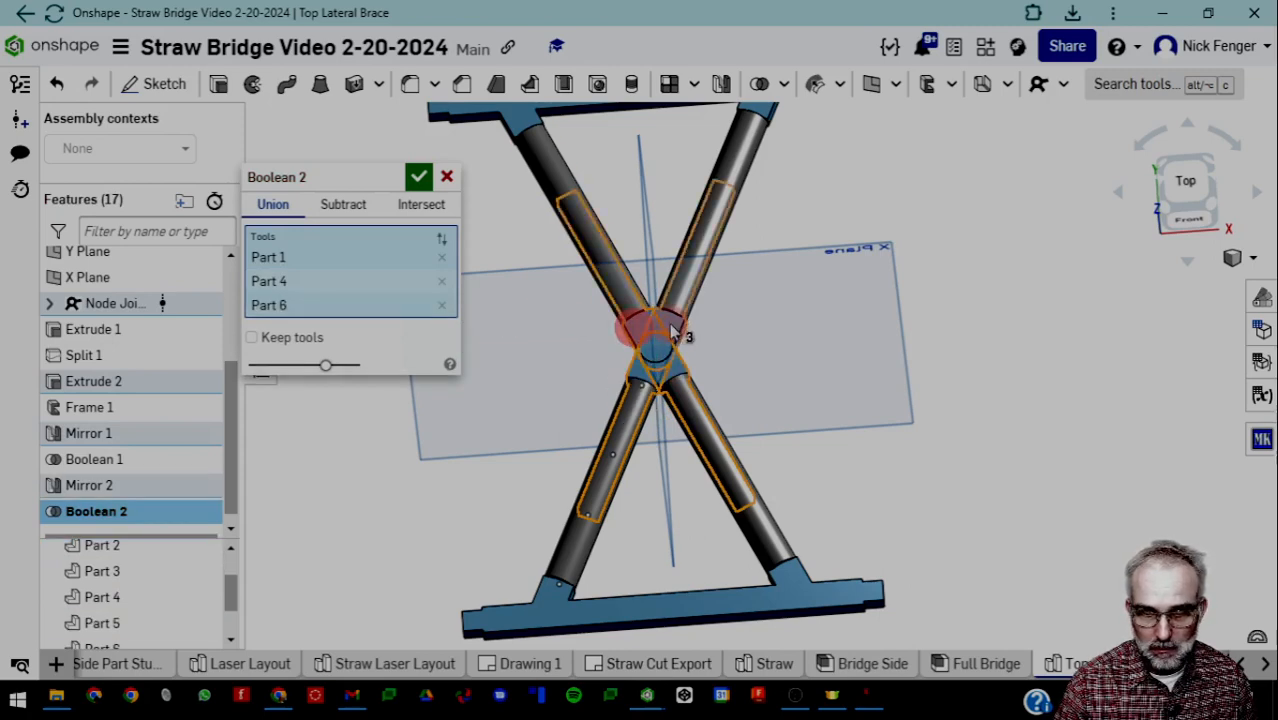
left_click(664, 334)
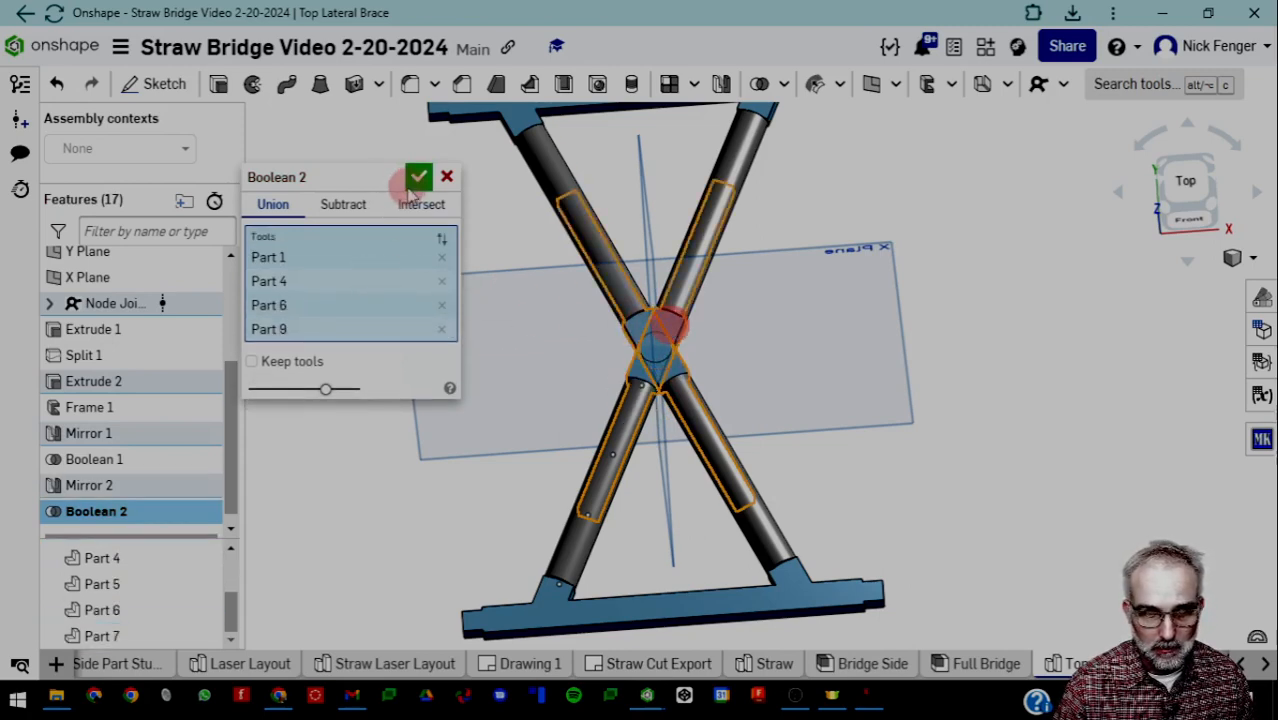
left_click(415, 180)
Check the united centre connector and the other parts by hiding them all, highlighting them individually, showing one straw and restoring everything
left_click(659, 344)
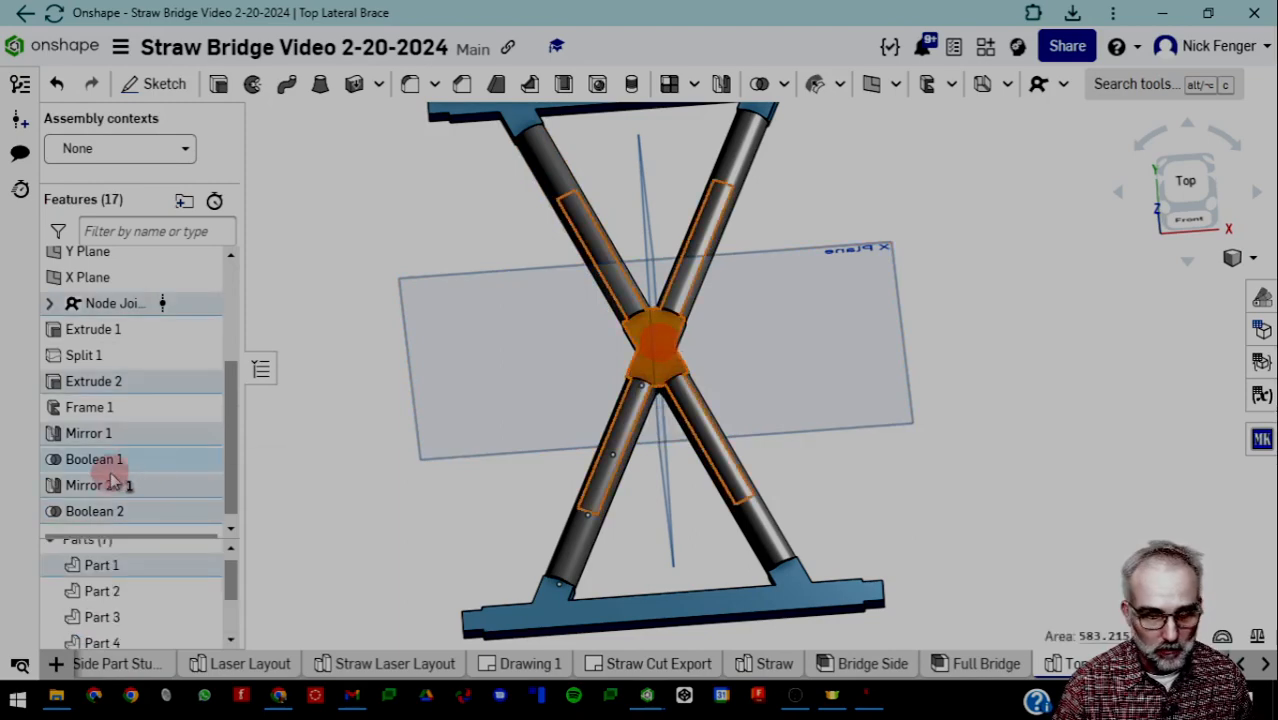
mouse_move(231, 575)
left_mouse_down()
mouse_move(228, 625)
mouse_move(231, 572)
left_mouse_up()
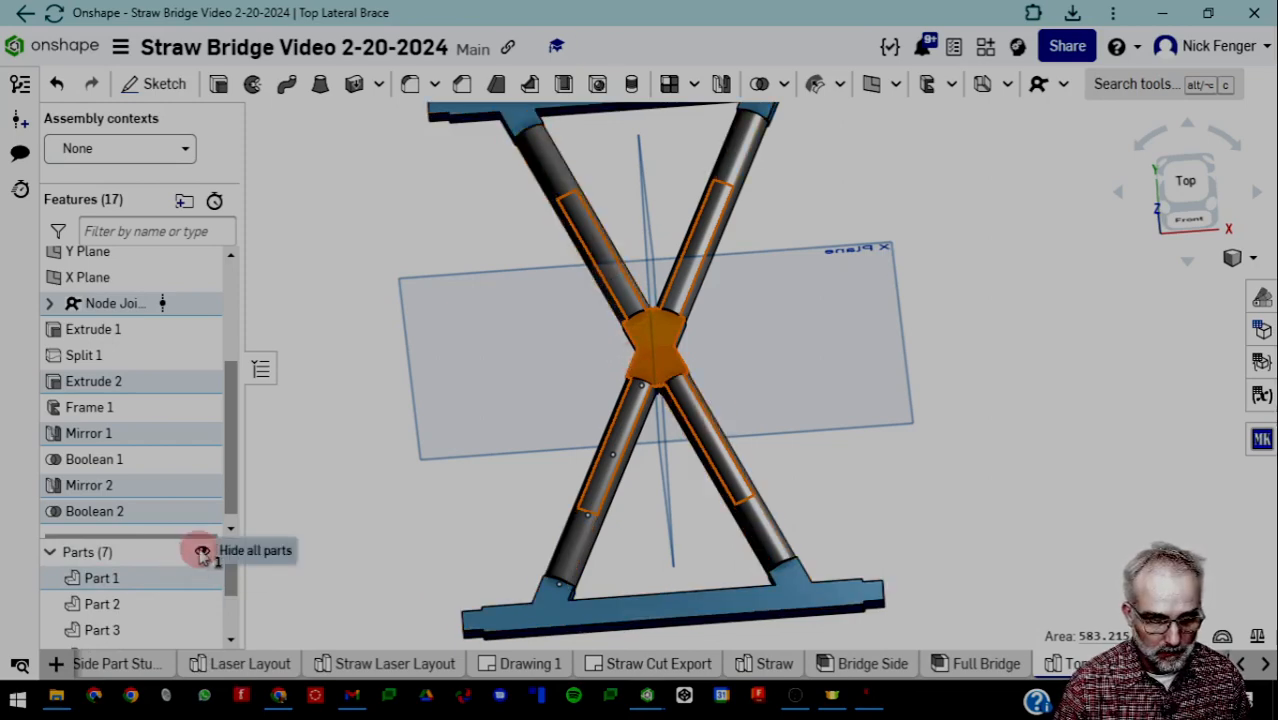
left_click(200, 551)
mouse_move(232, 571)
left_mouse_down()
mouse_move(231, 614)
mouse_move(232, 569)
left_mouse_up()
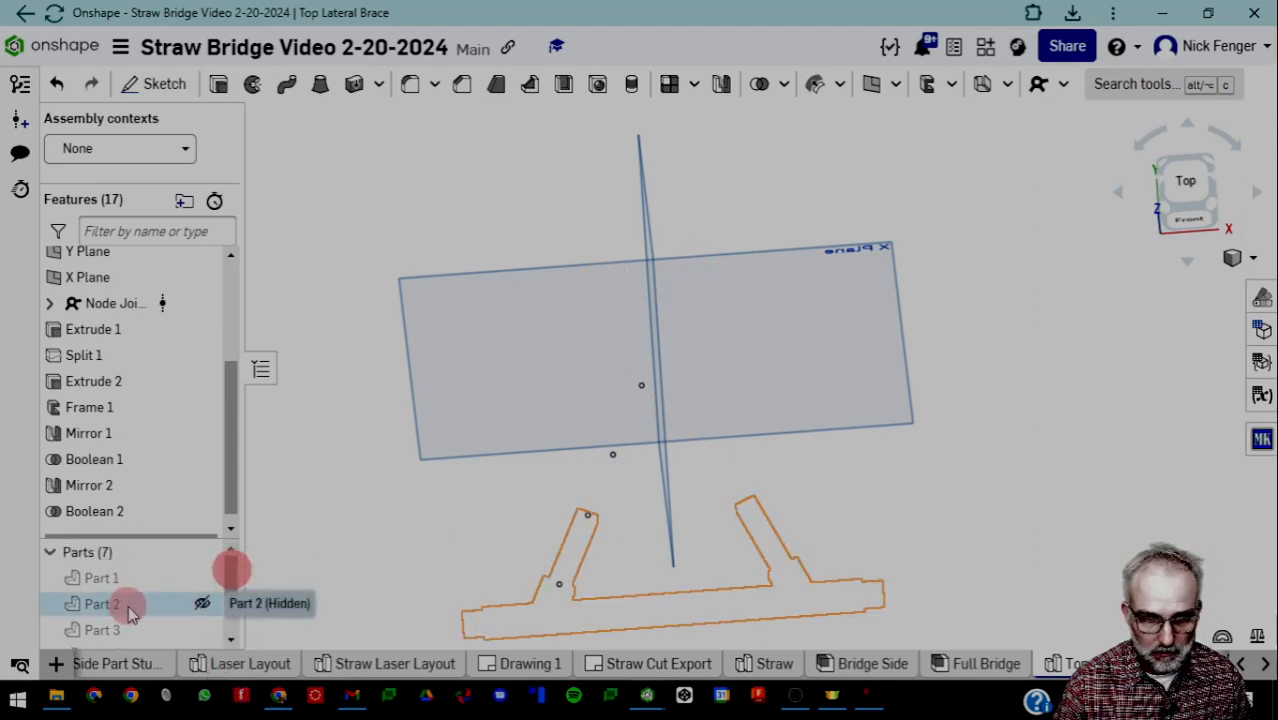
scroll(128, 610, "down", 2)
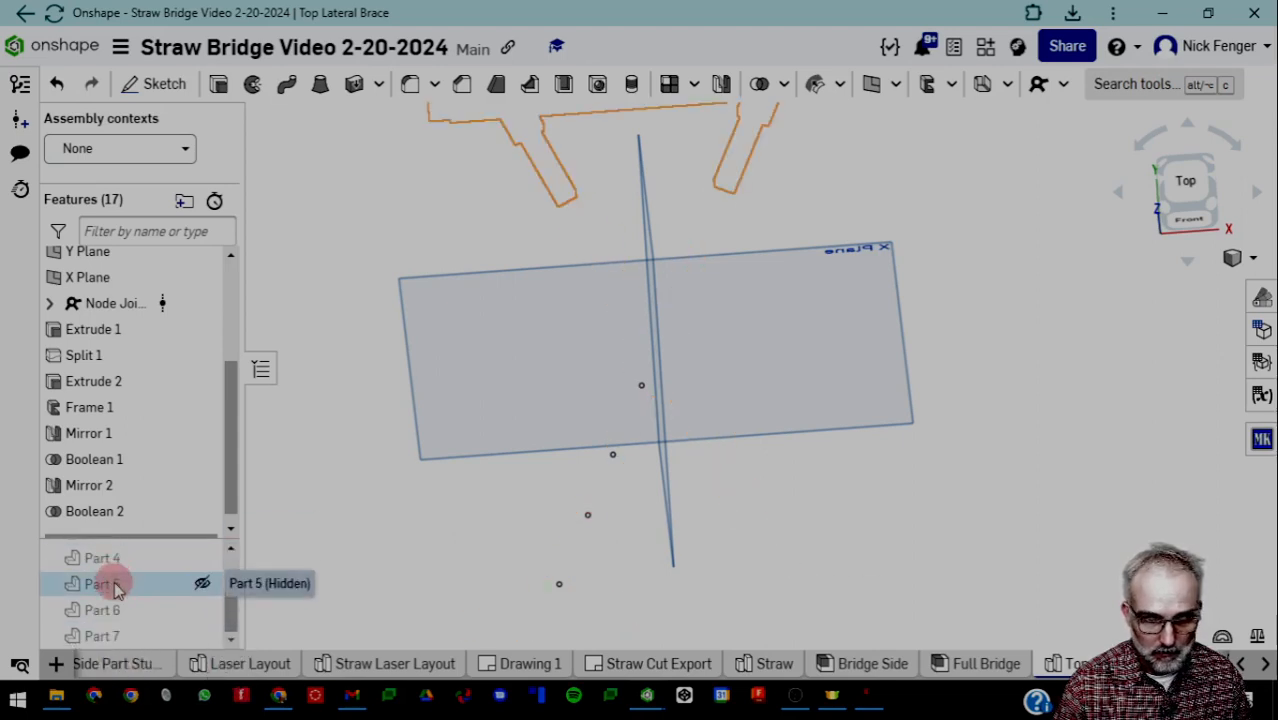
scroll(120, 598, "up", 2)
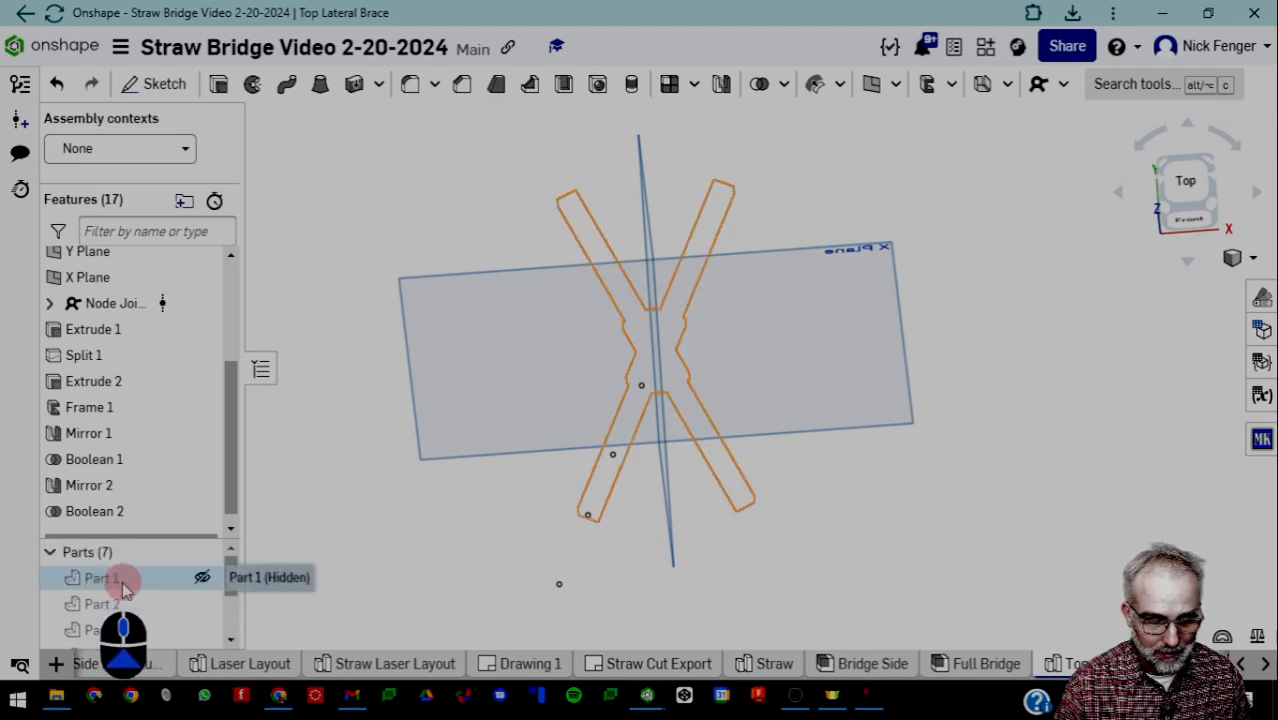
scroll(112, 600, "down", 2)
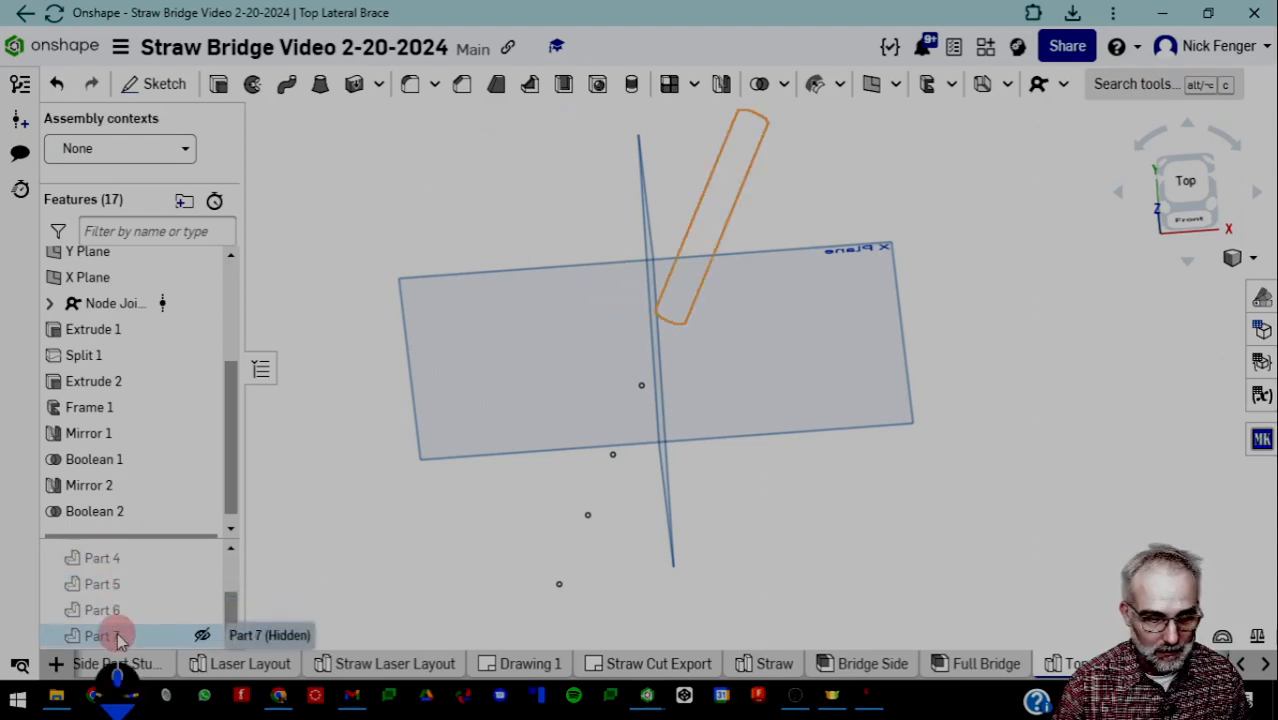
left_click(202, 556)
left_click_drag(231, 613, 230, 562)
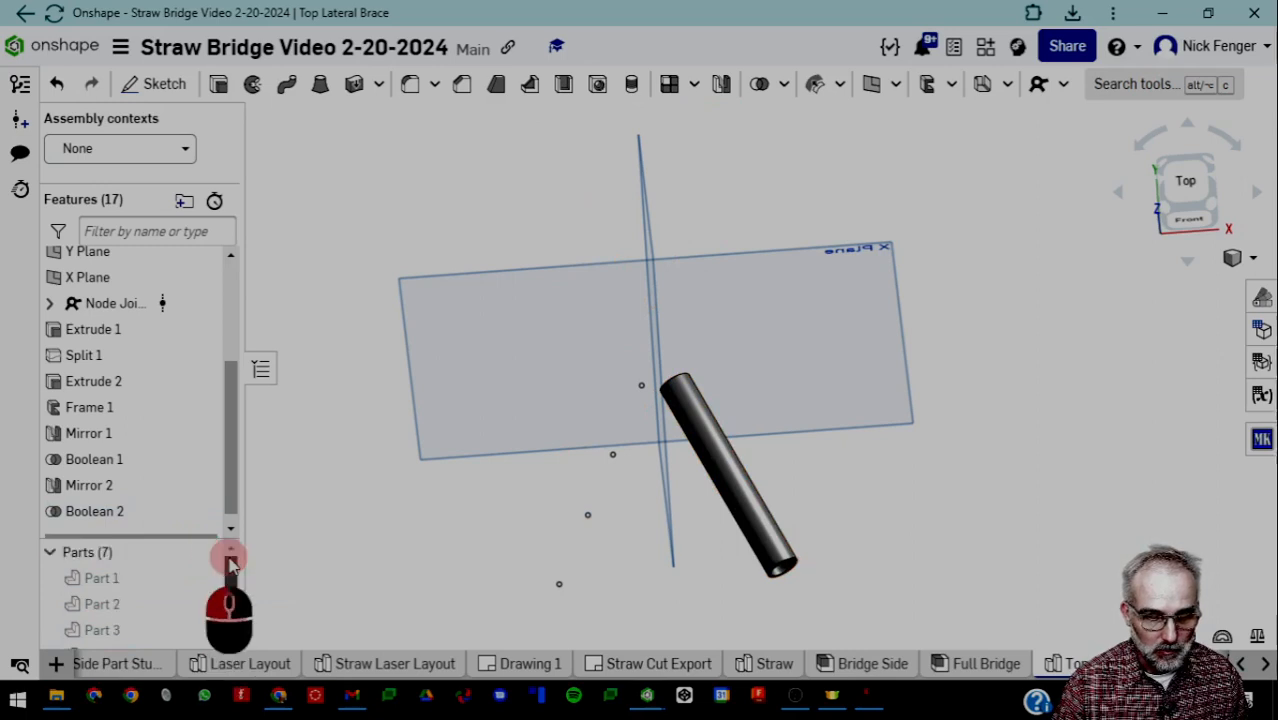
left_click(202, 551)
left_click(203, 553)
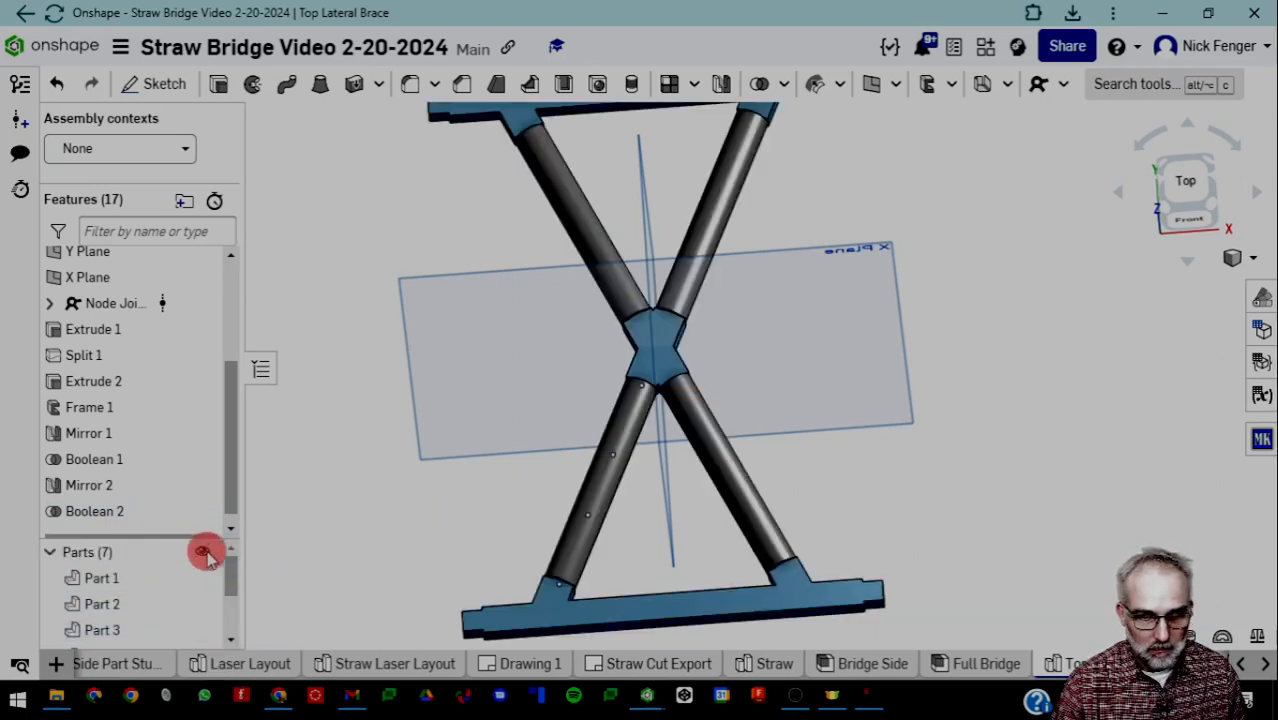
Display Context 1 of the Full Bridge assembly around the brace and examine the fit from below
scroll(452, 490, "down", 3)
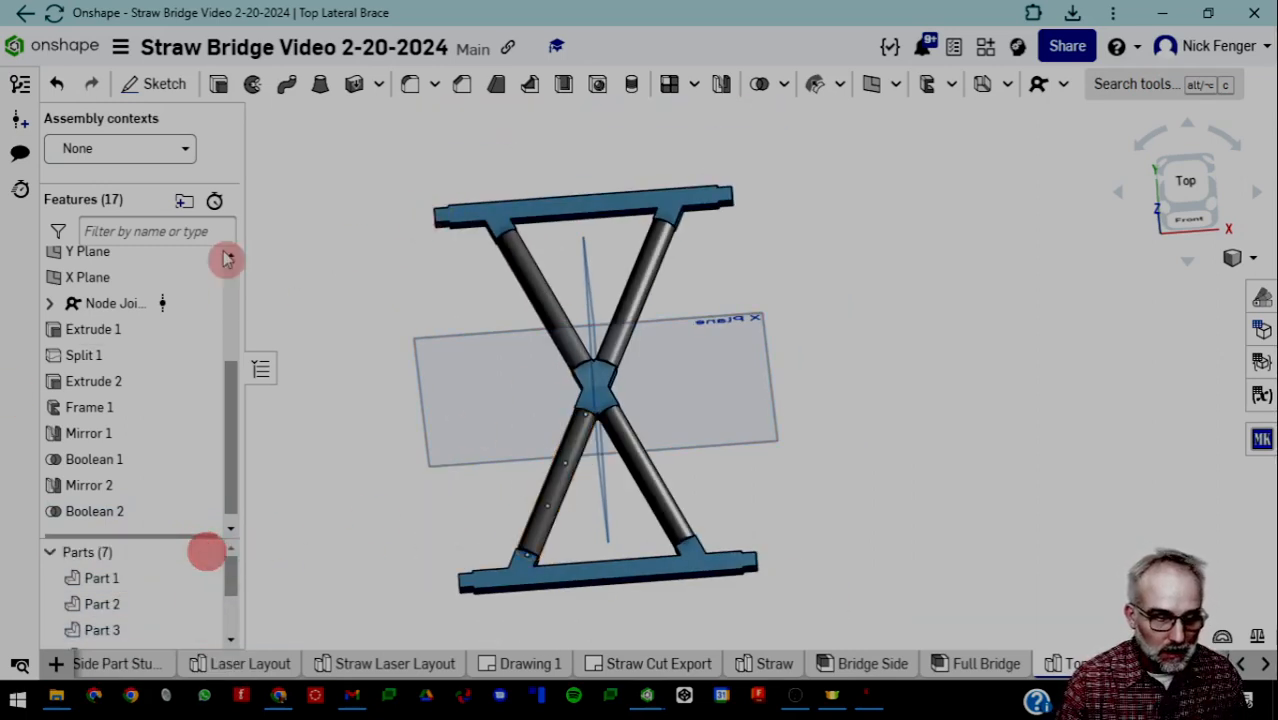
left_click(128, 147)
left_click(115, 208)
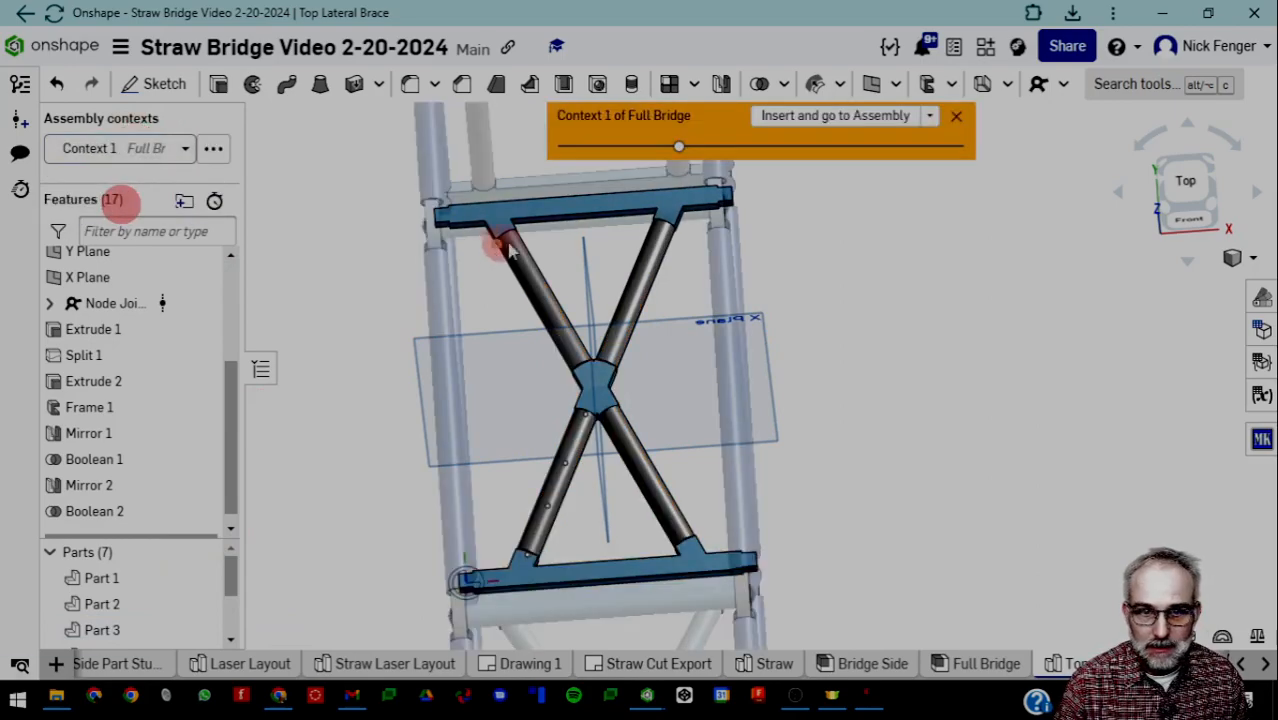
right_click_drag(482, 314, 665, 177)
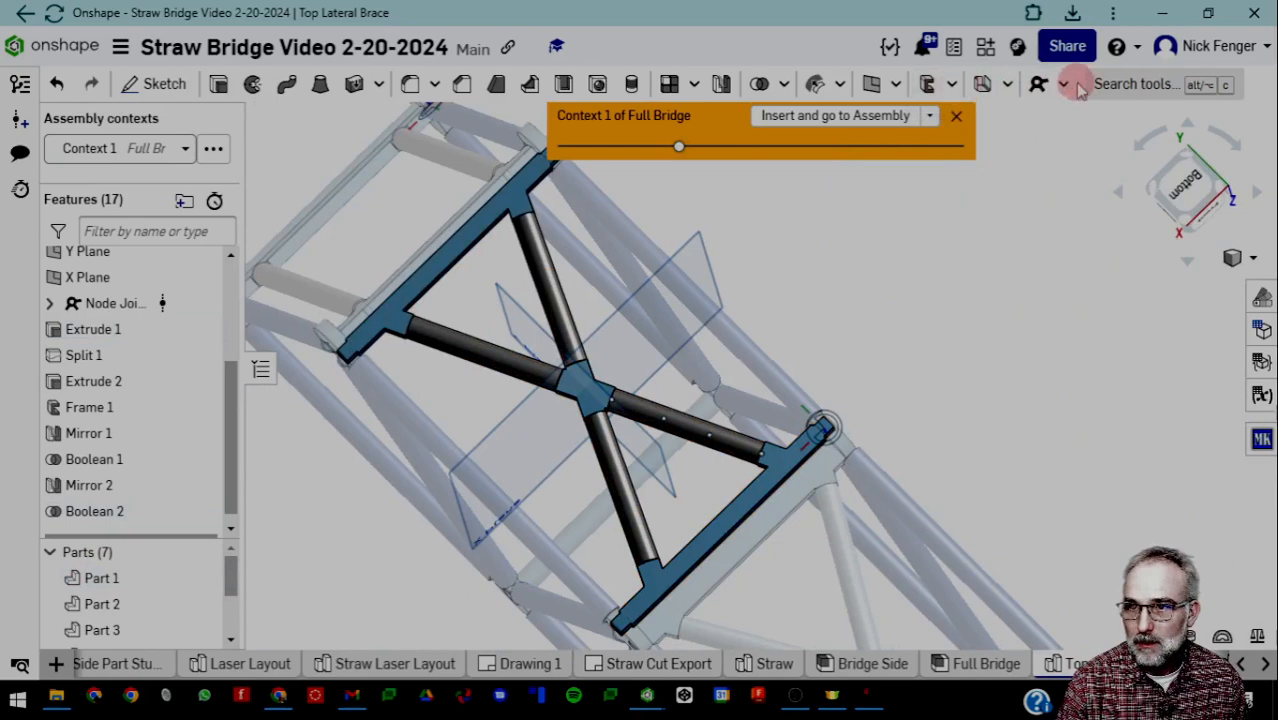
Start a Cut list feature that includes all frames in the part studio
left_click(1136, 84)
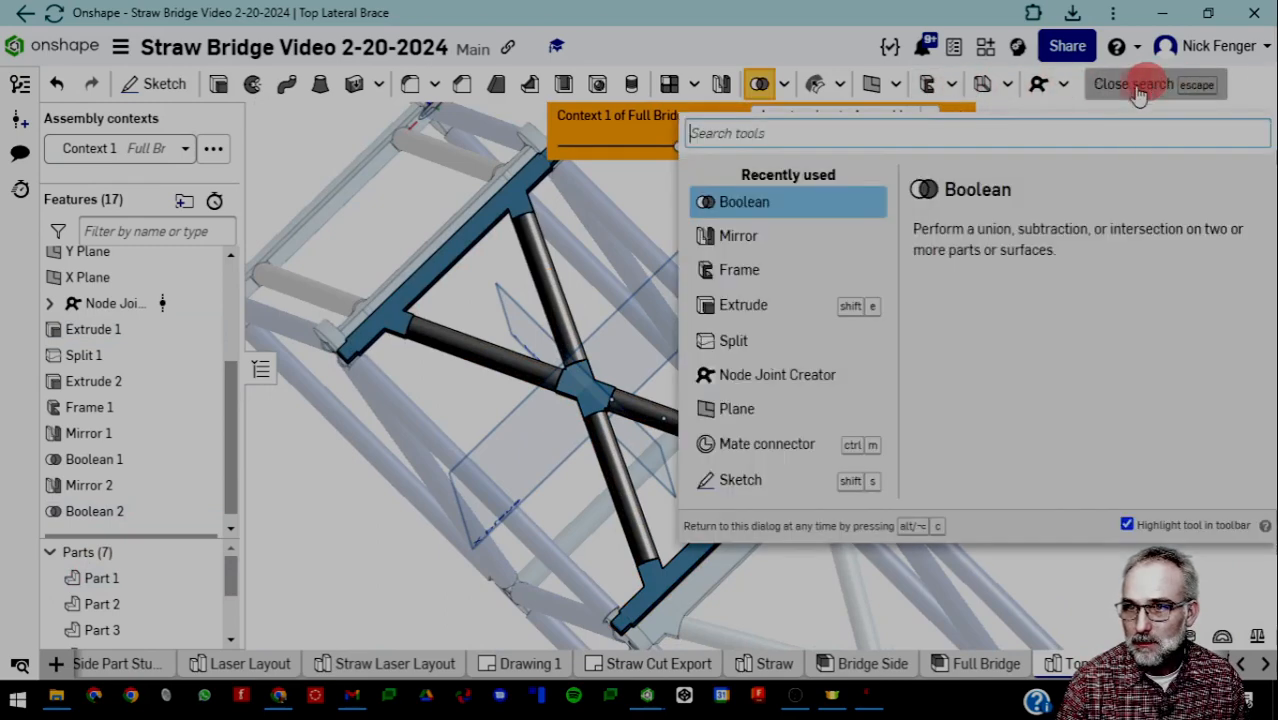
type("cut")
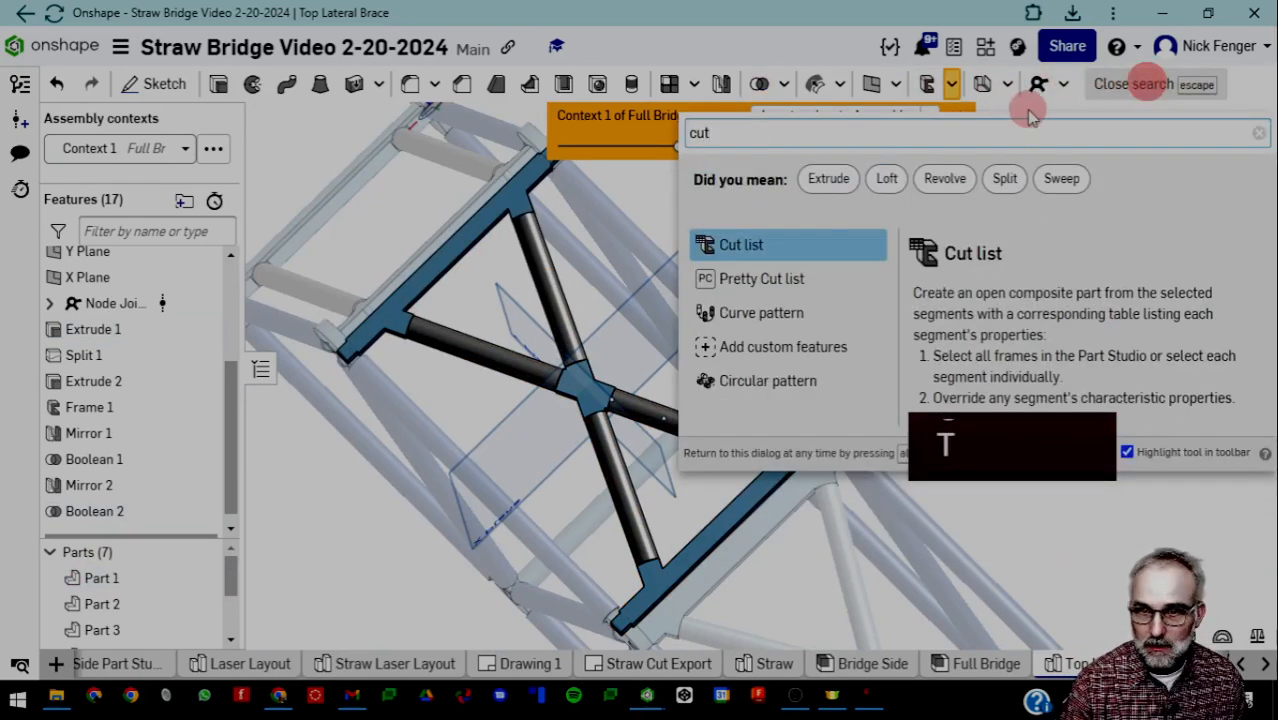
left_click(745, 247)
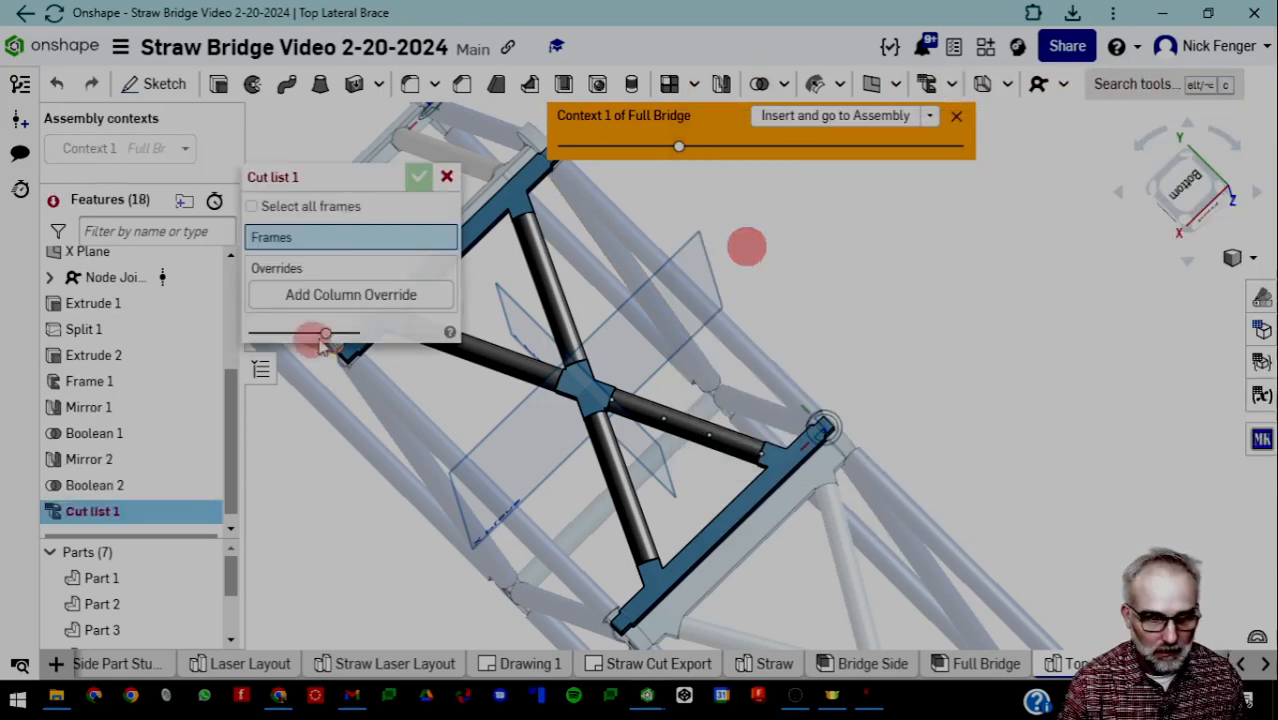
left_click(310, 206)
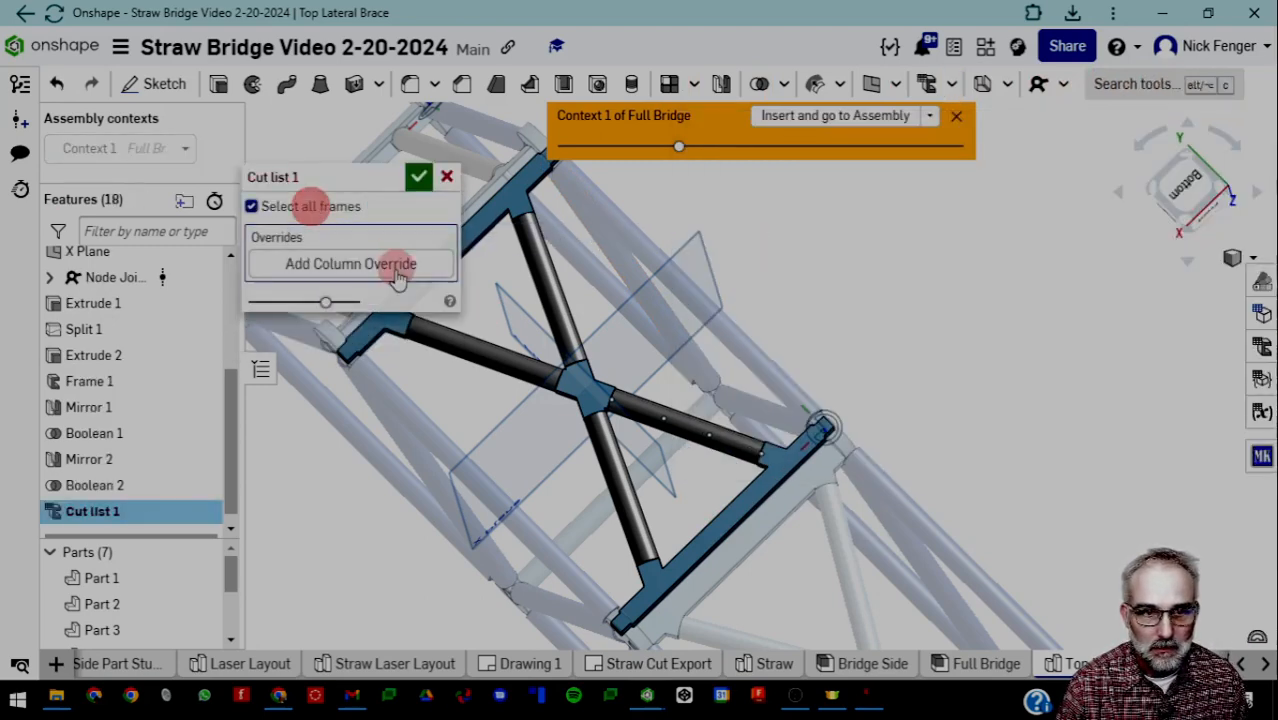
Add a column override to the cut list with column Name and value Braces
left_click(328, 262)
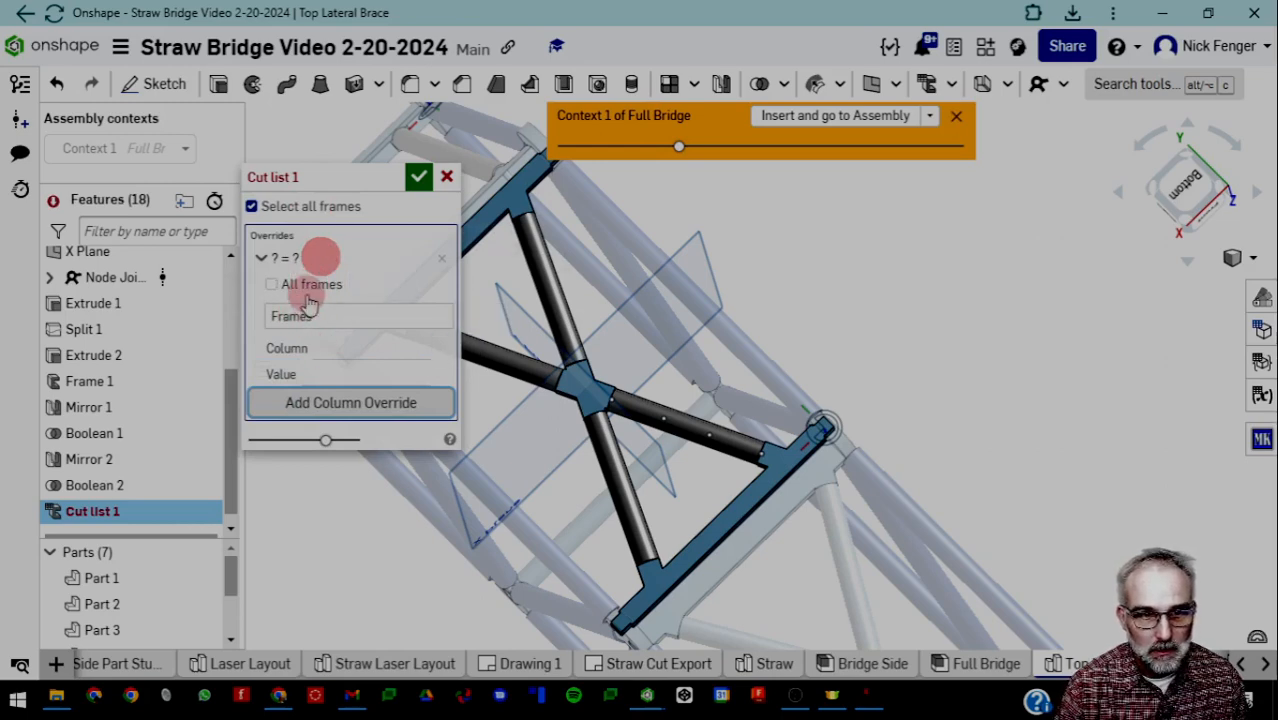
left_click(318, 345)
type("Name")
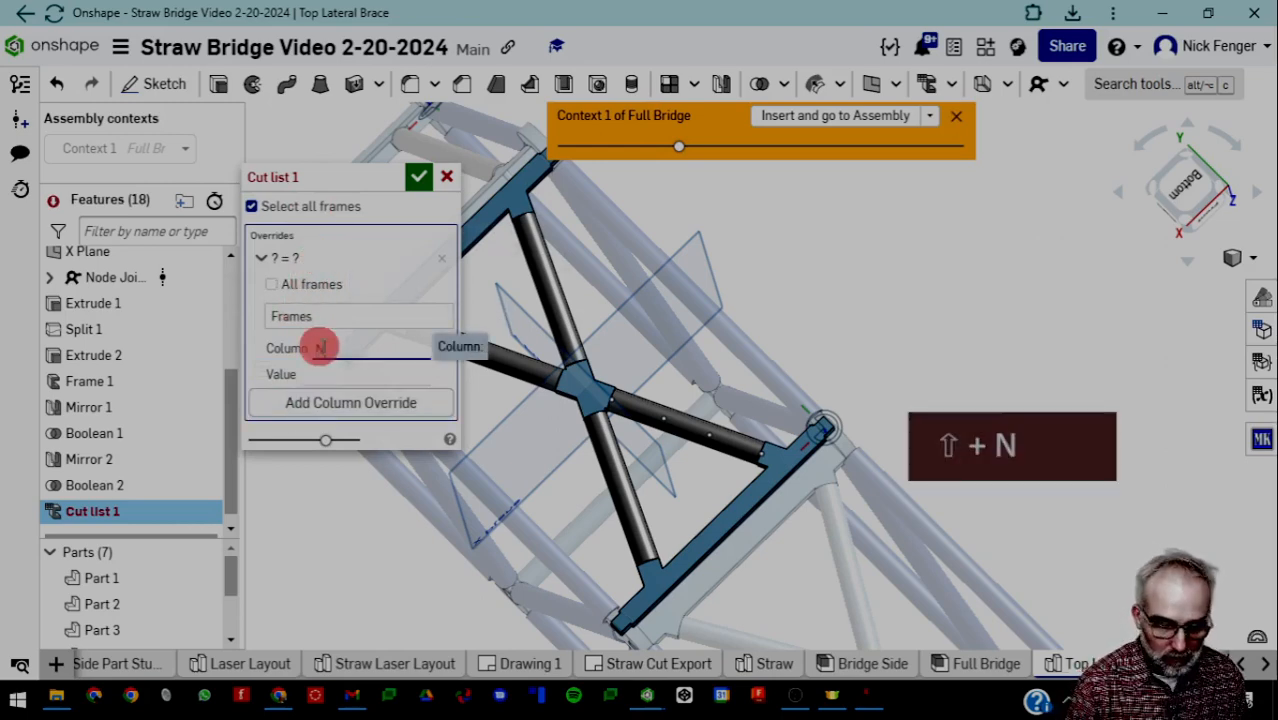
left_click(340, 376)
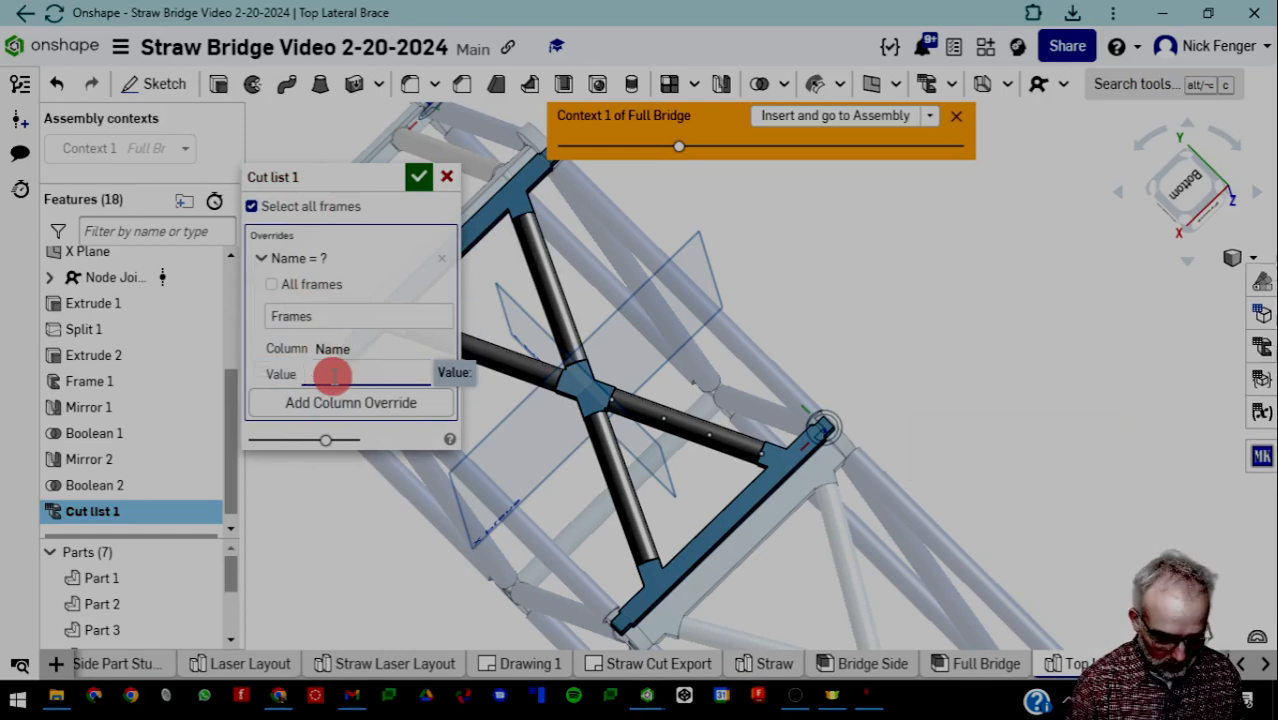
type("Braces")
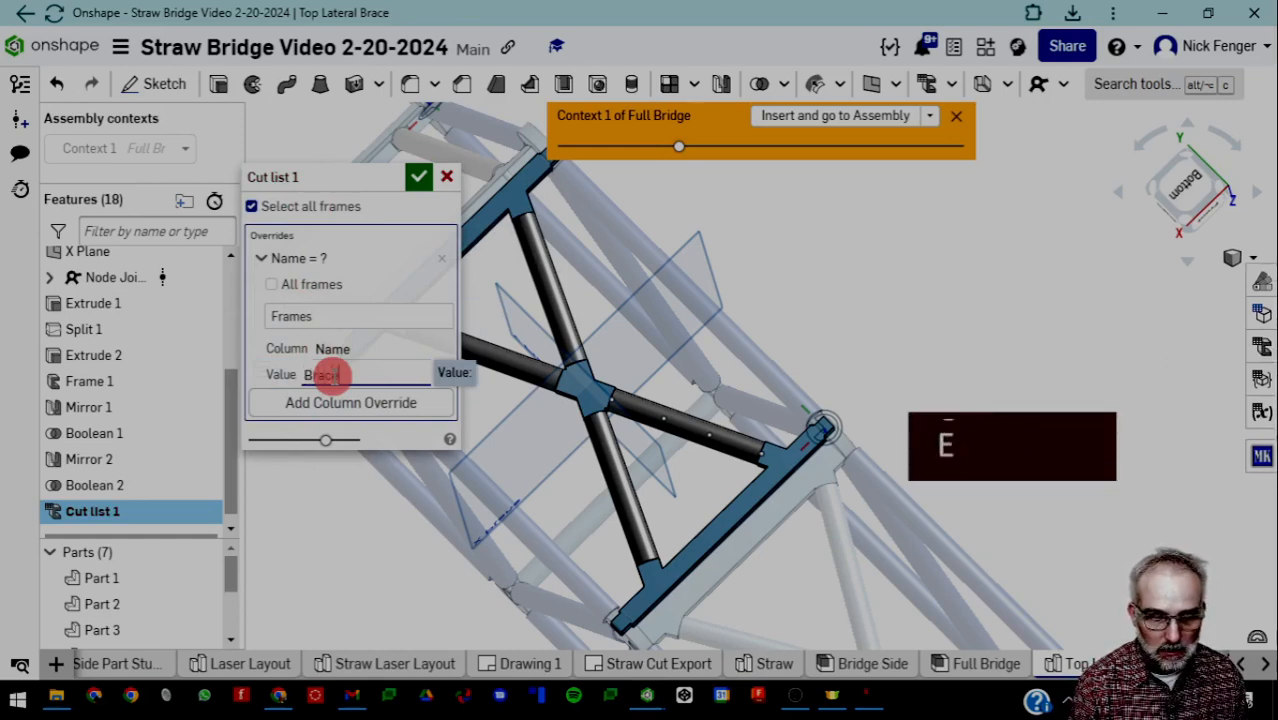
Assign the centre connector and both end connectors (Part 5, Part 1 and Part 2) to the Braces override's frames
left_click(500, 215)
left_click(582, 382)
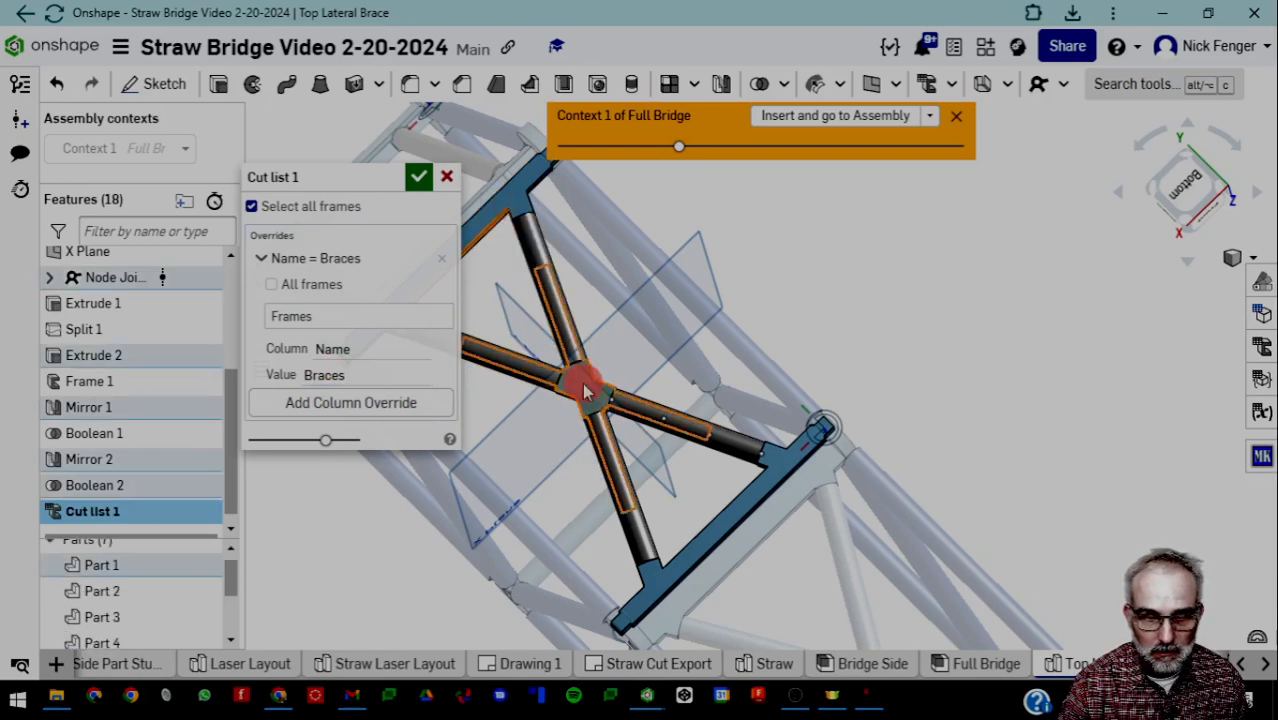
left_click(805, 510)
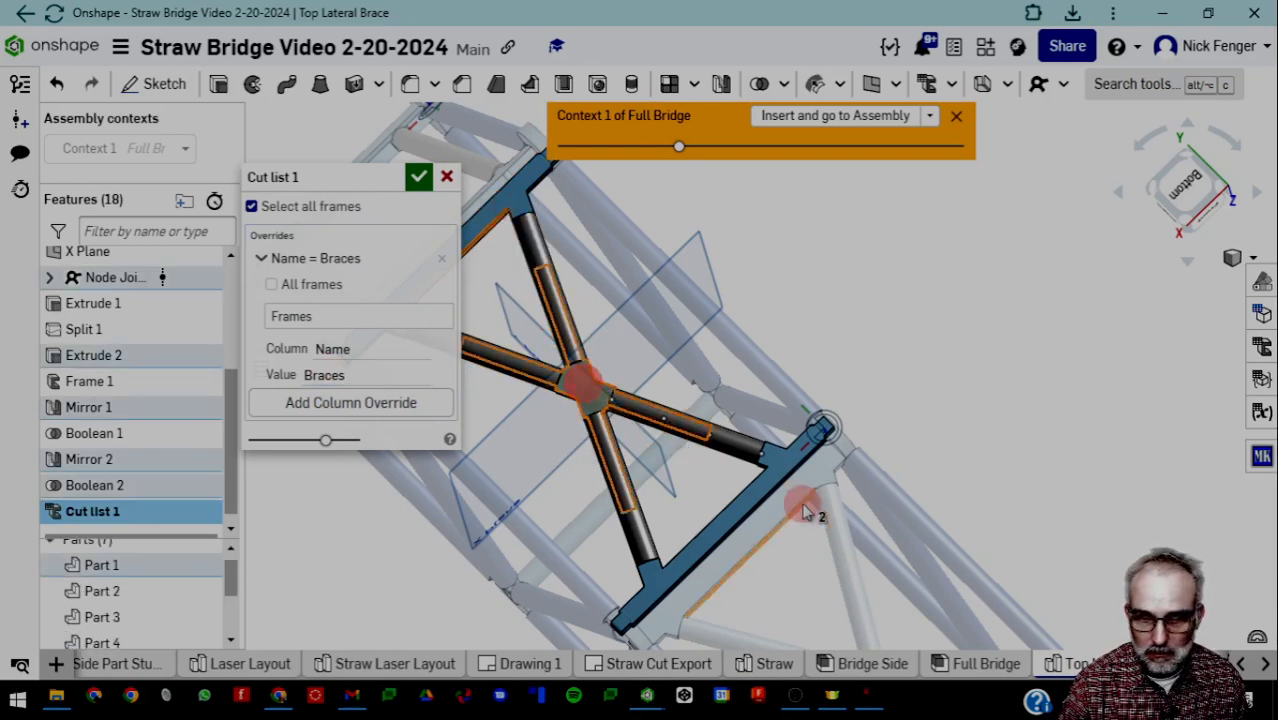
left_click(307, 318)
left_click(487, 248)
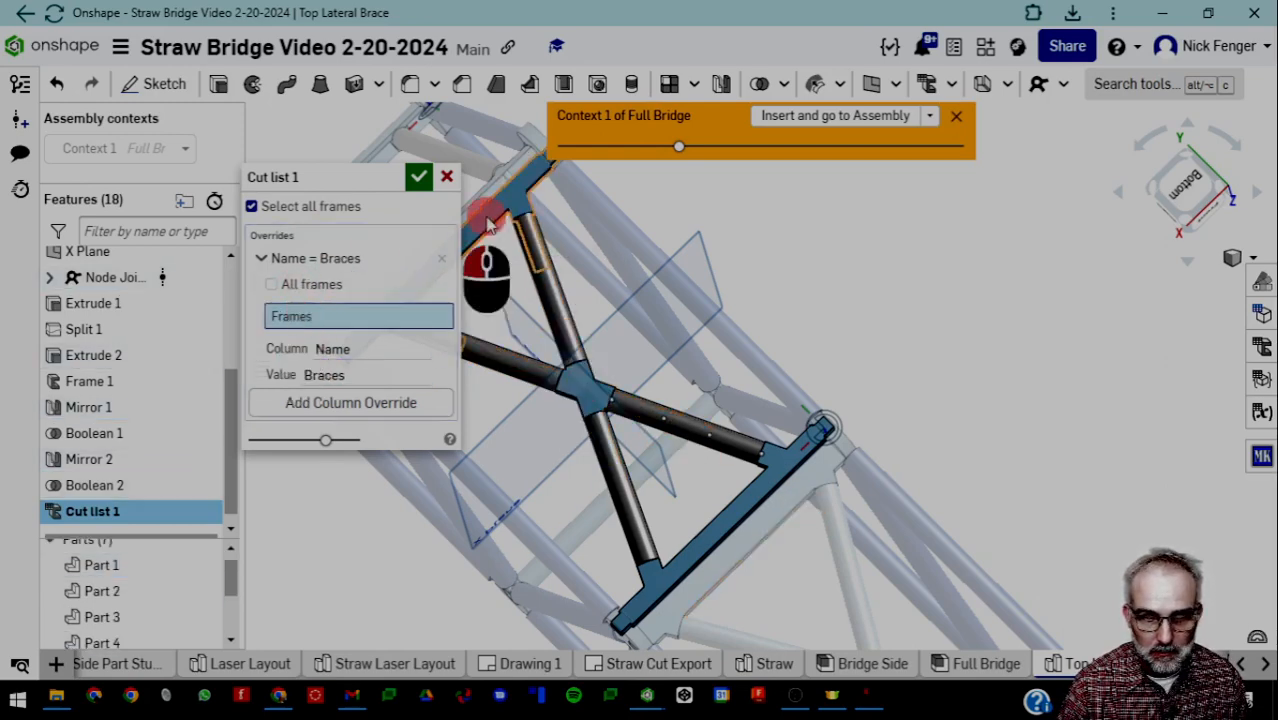
left_click(592, 392)
left_click(757, 488)
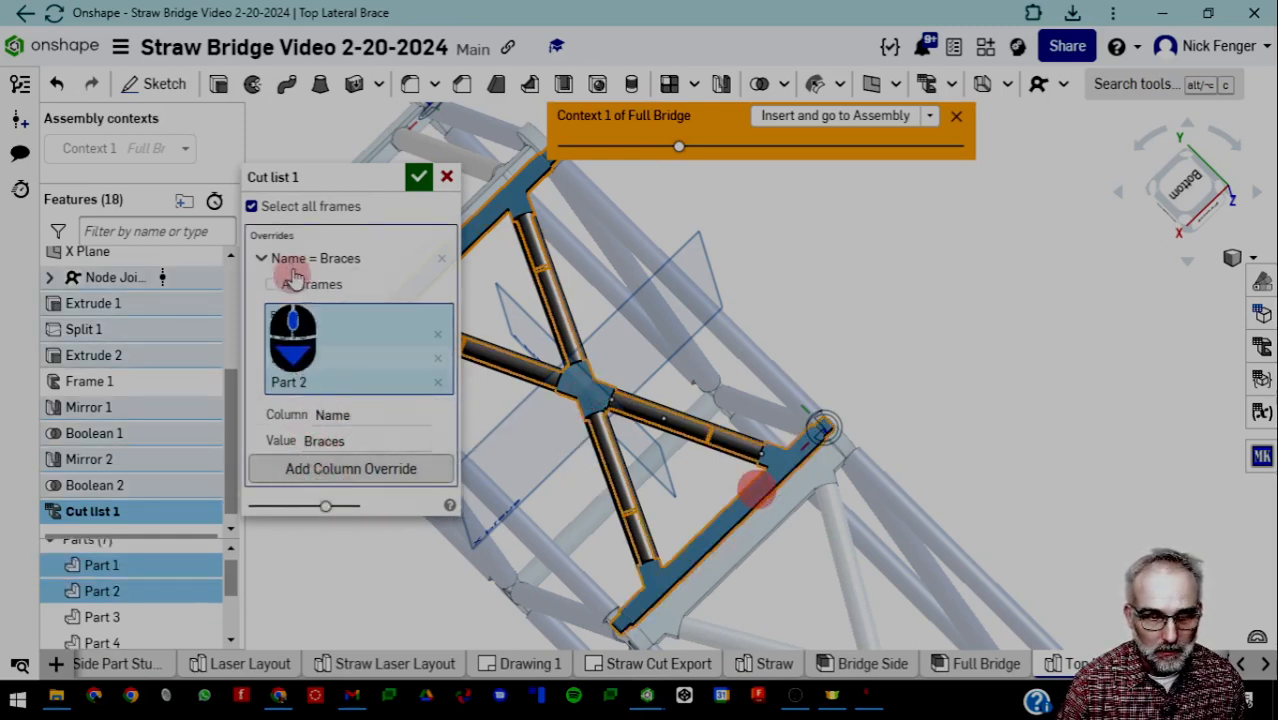
Add a second column override with its own frame selection, using column Name and value Straws
left_click(322, 469)
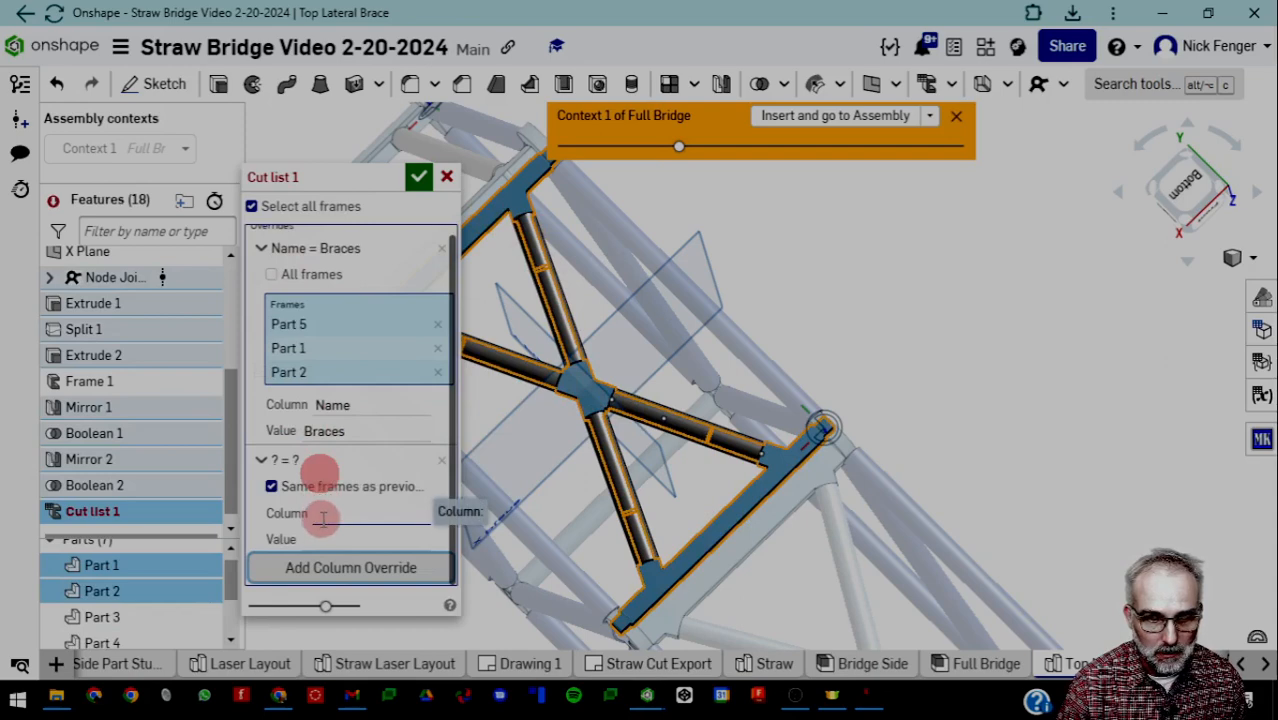
left_click(271, 486)
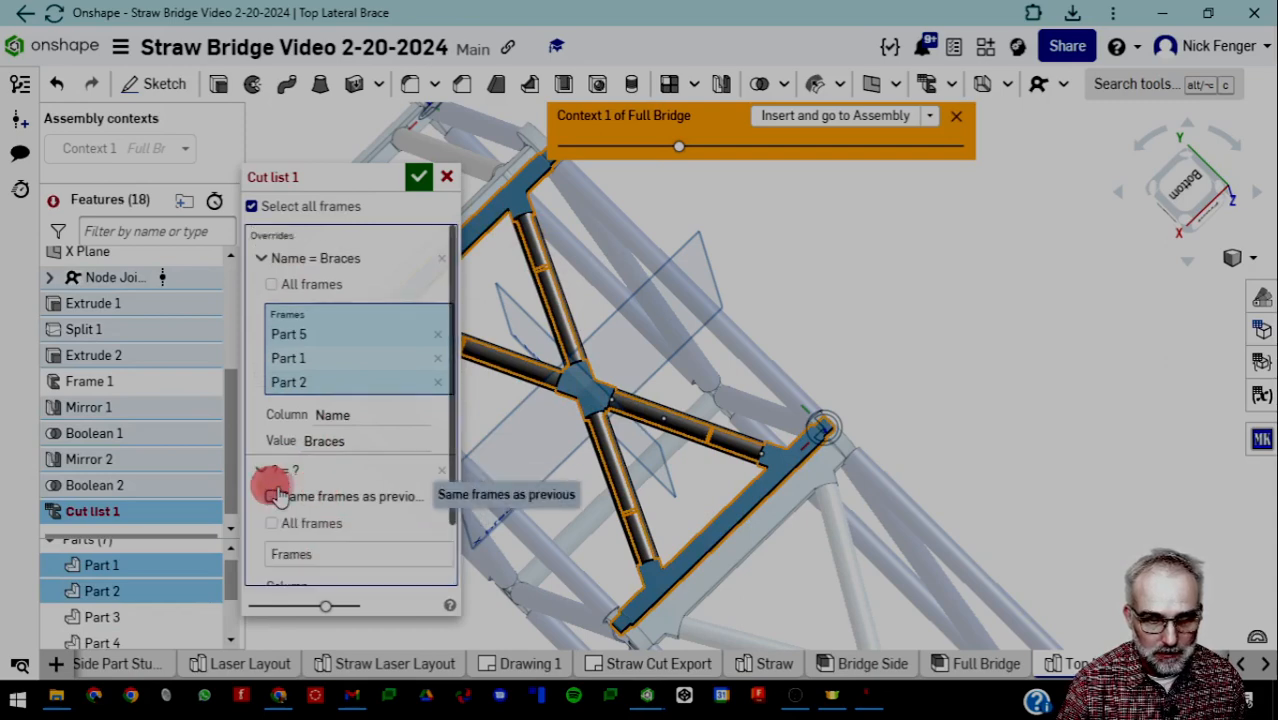
scroll(313, 485, "down", 1)
left_click(325, 515)
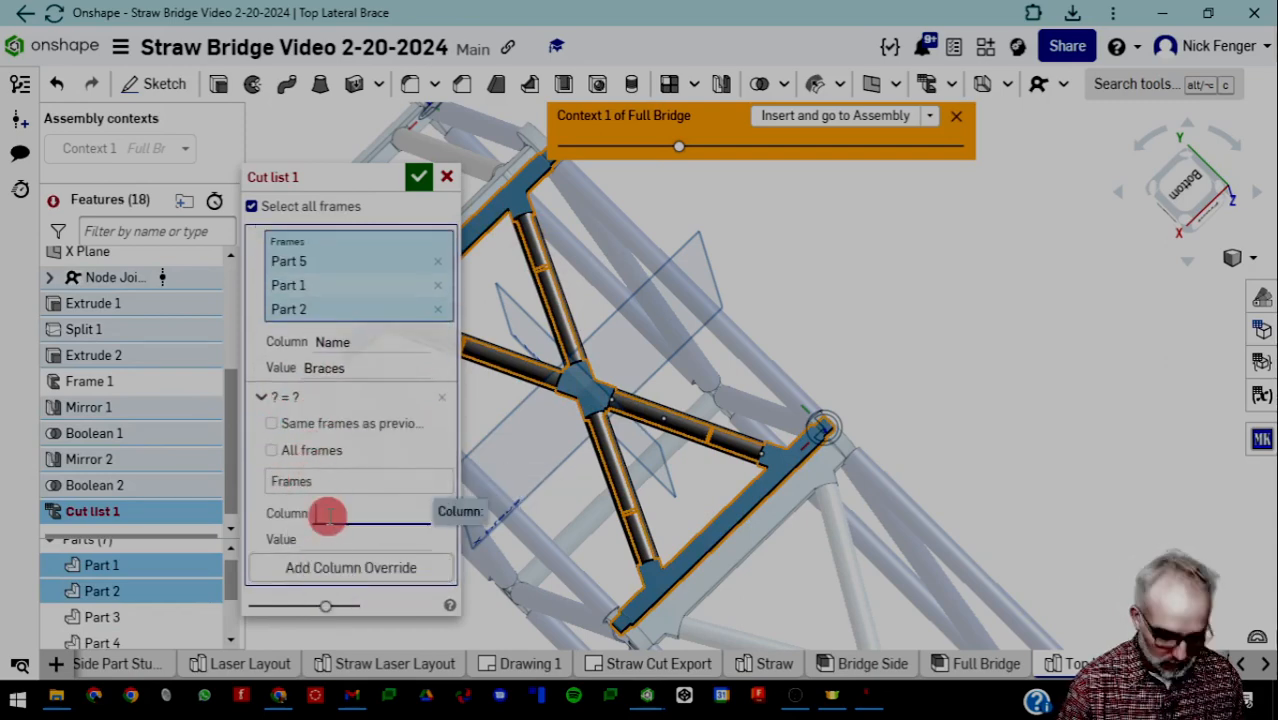
type("Name")
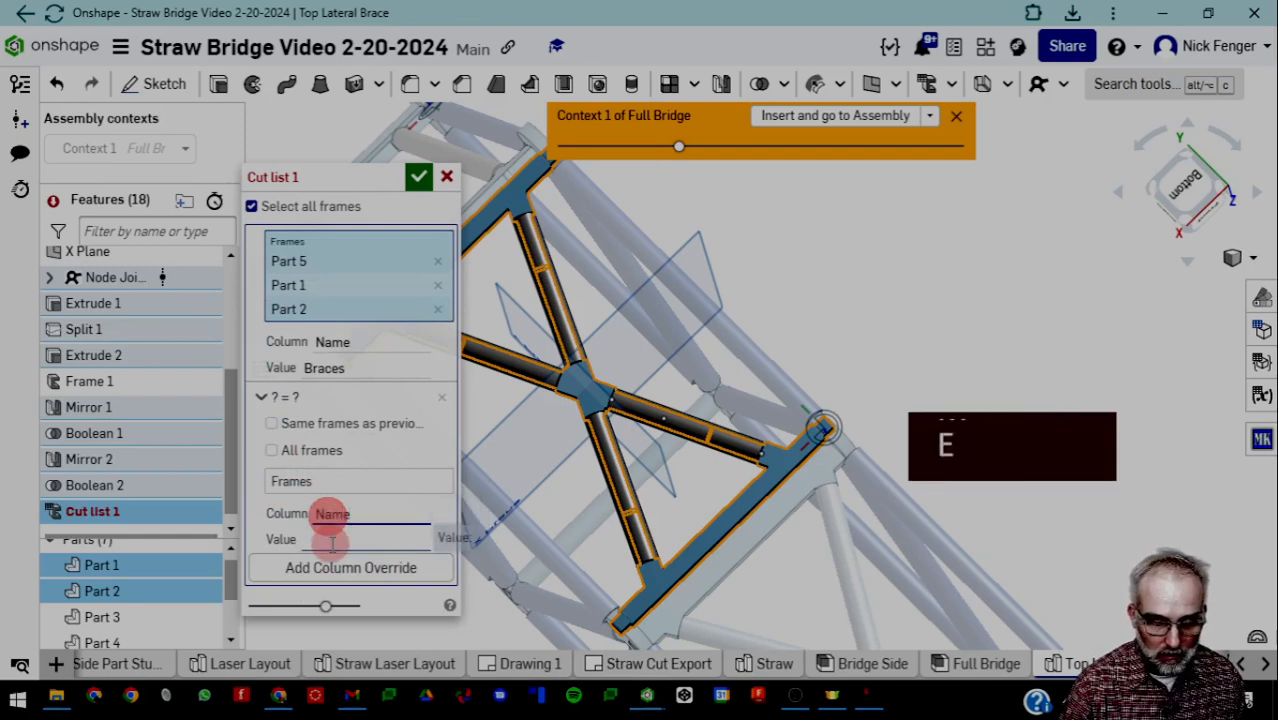
left_click(332, 540)
type("S")
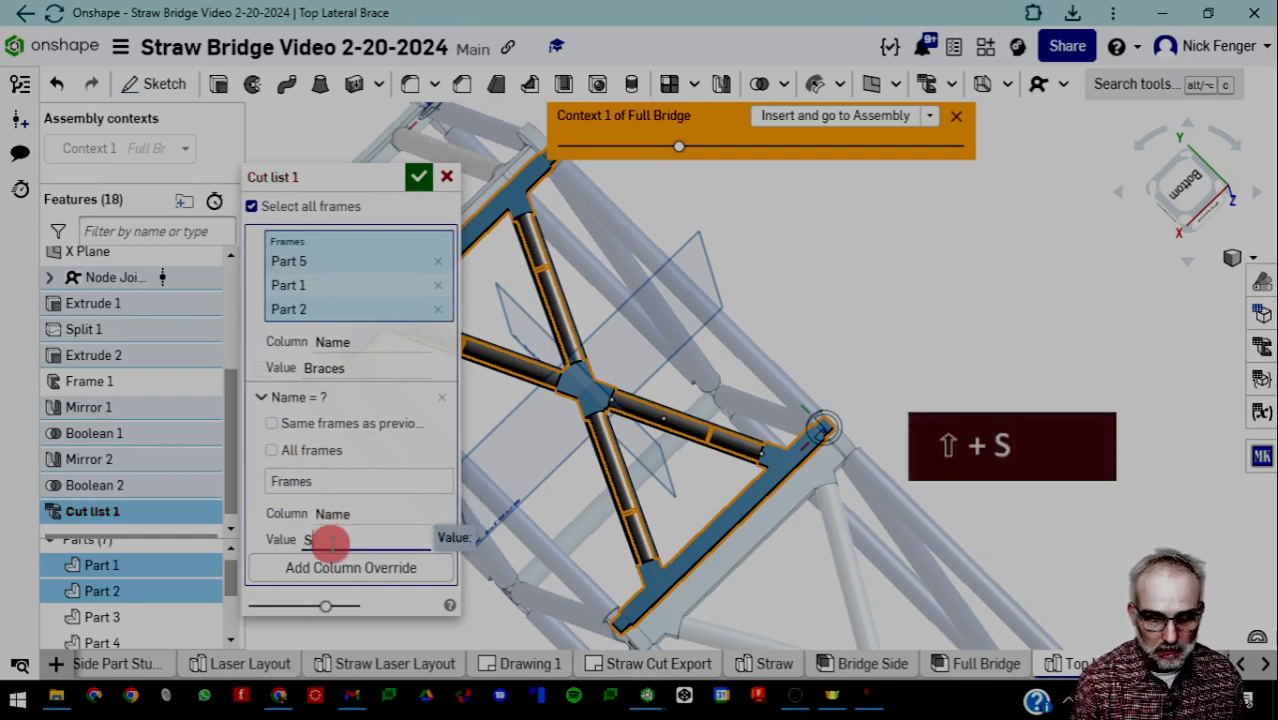
type("traws")
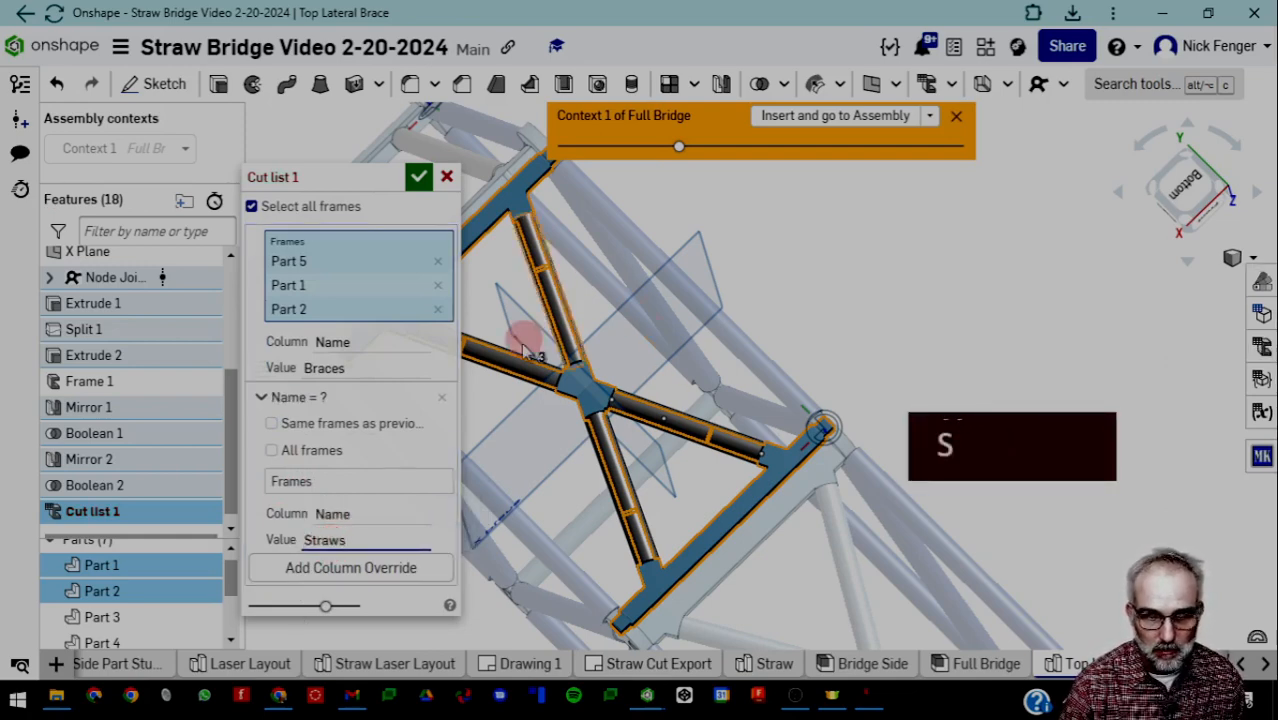
Add the straws Part 7, Part 6 and Part 3 to the Braces override's frames
left_click(507, 360)
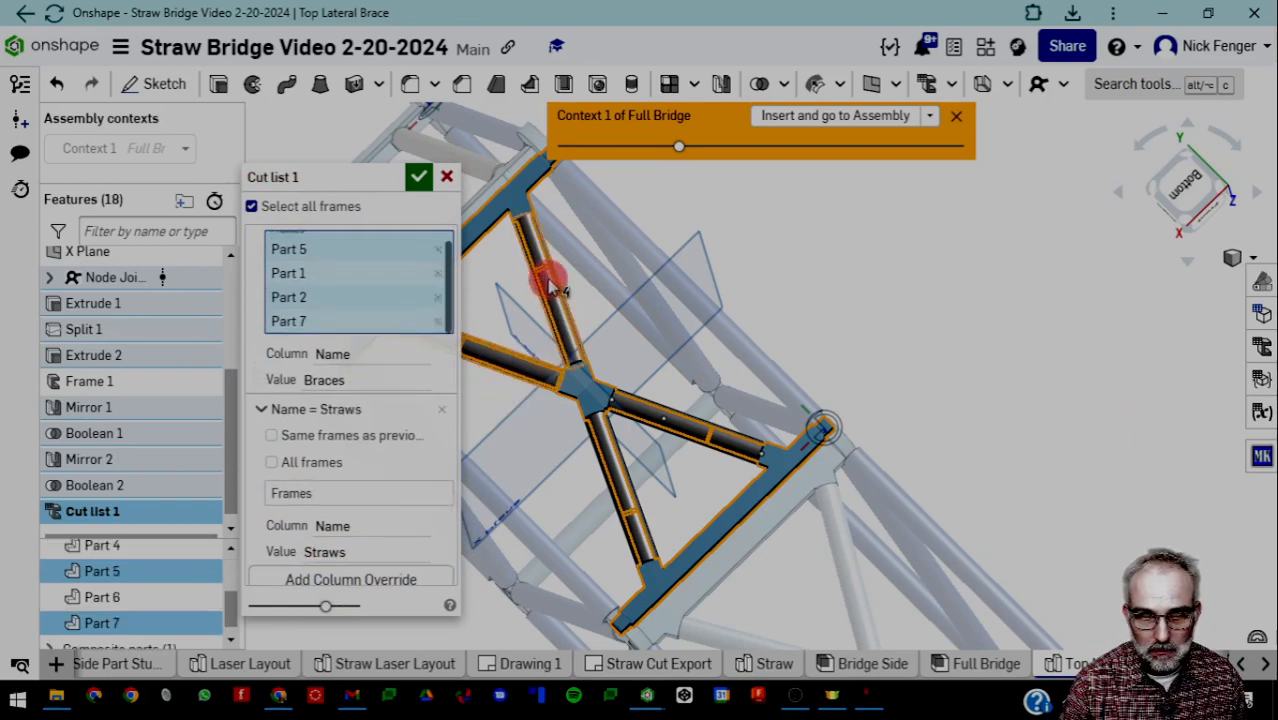
left_click(678, 422)
left_click(640, 495)
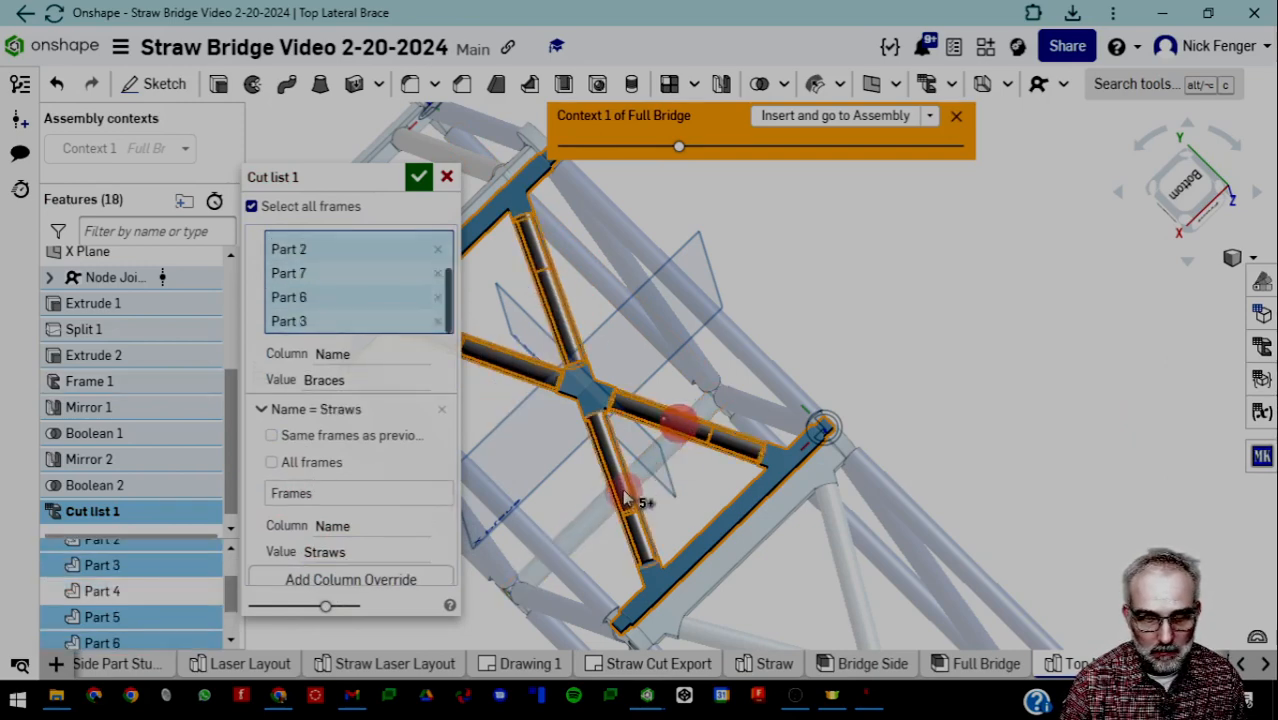
scroll(425, 318, "up", 2)
scroll(435, 315, "down", 3)
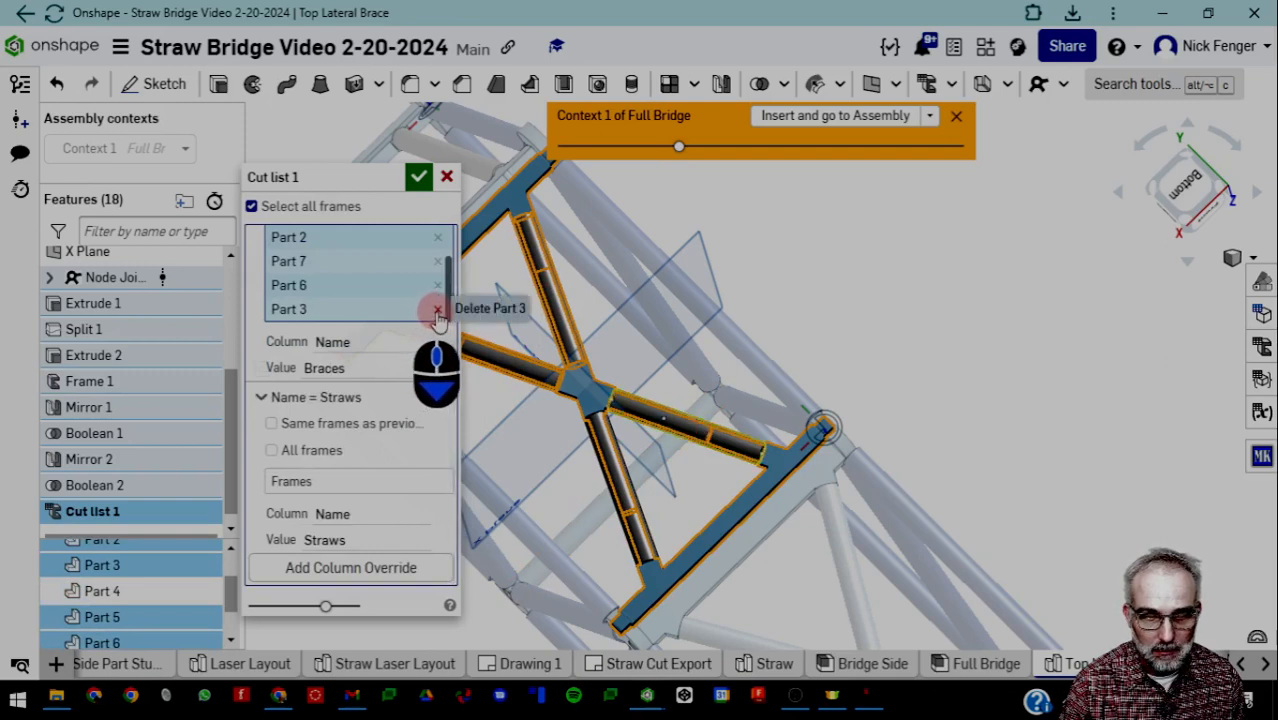
Assign the four straws, Parts 3, 4, 6 and 7, to the Straws override's frames
left_click(358, 488)
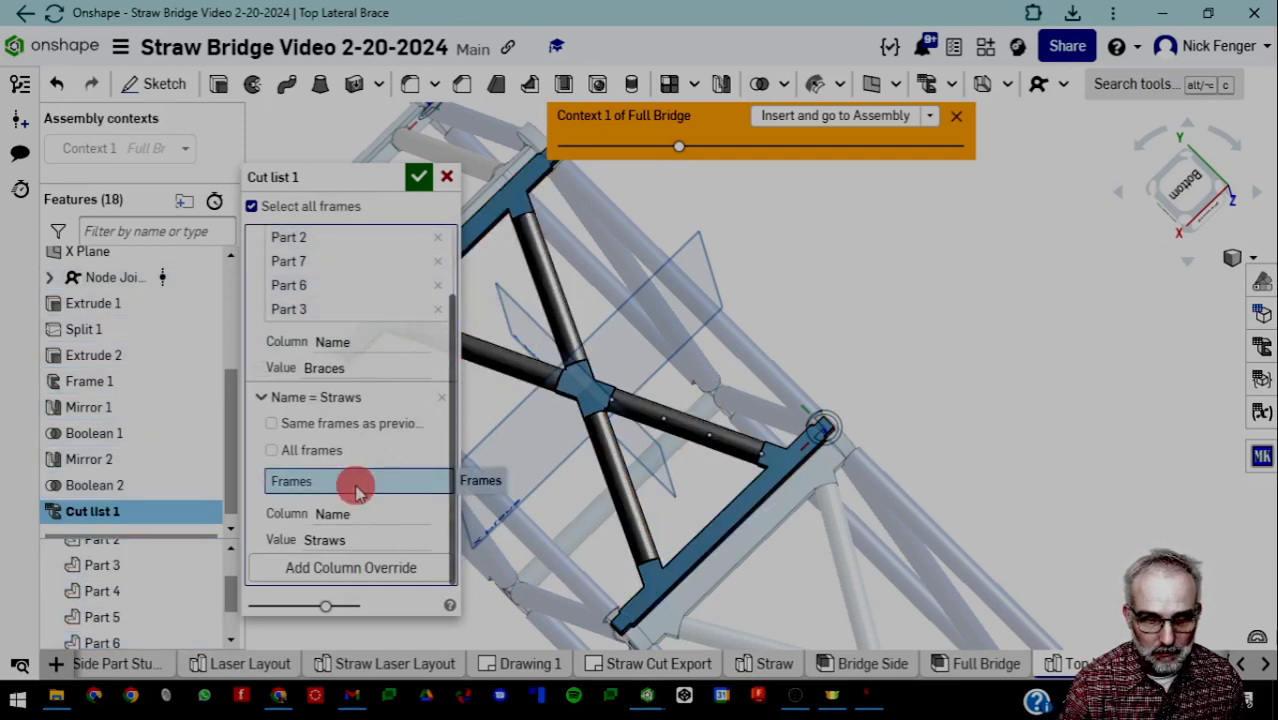
left_click(675, 428)
left_click(609, 527)
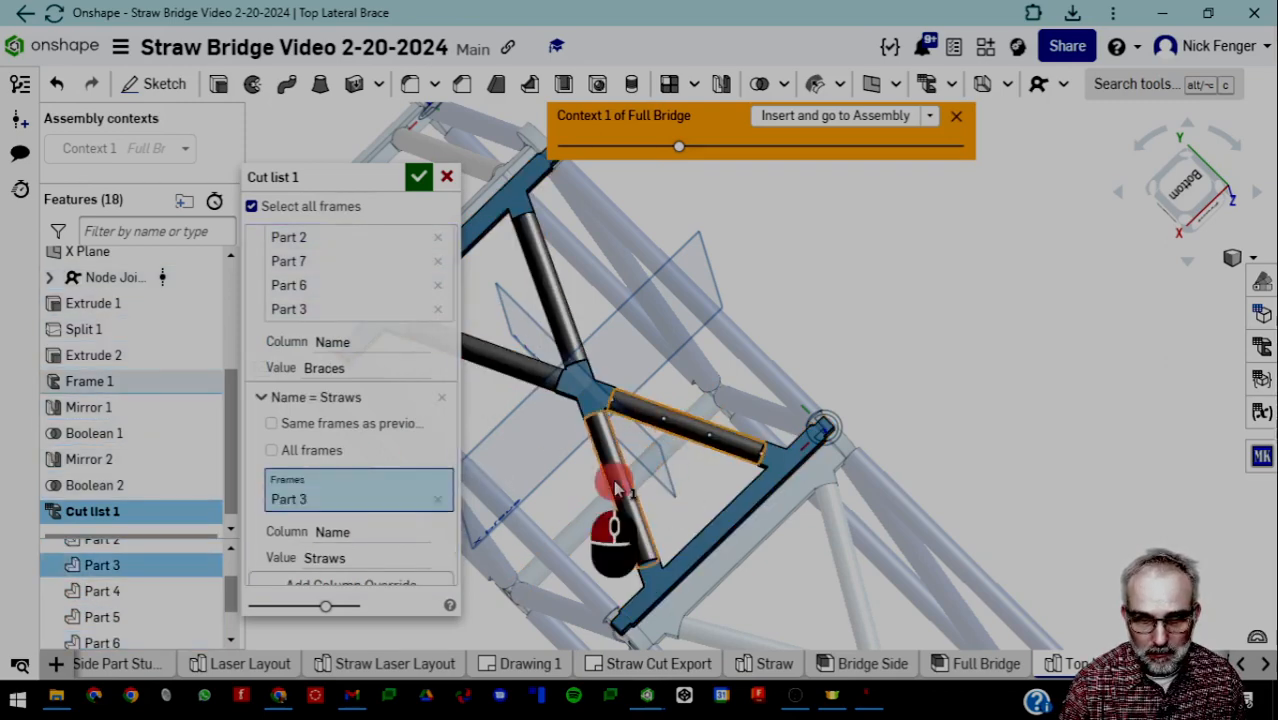
left_click(522, 366)
left_click(556, 326)
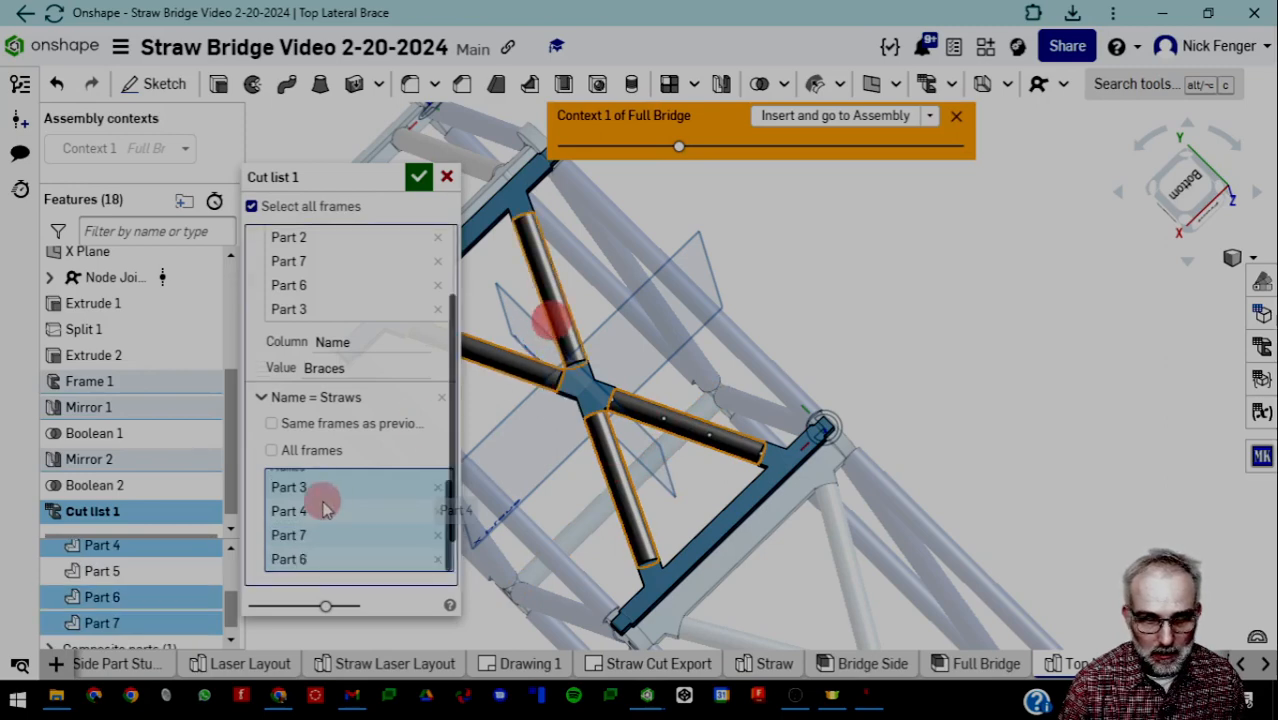
scroll(318, 535, "up", 1)
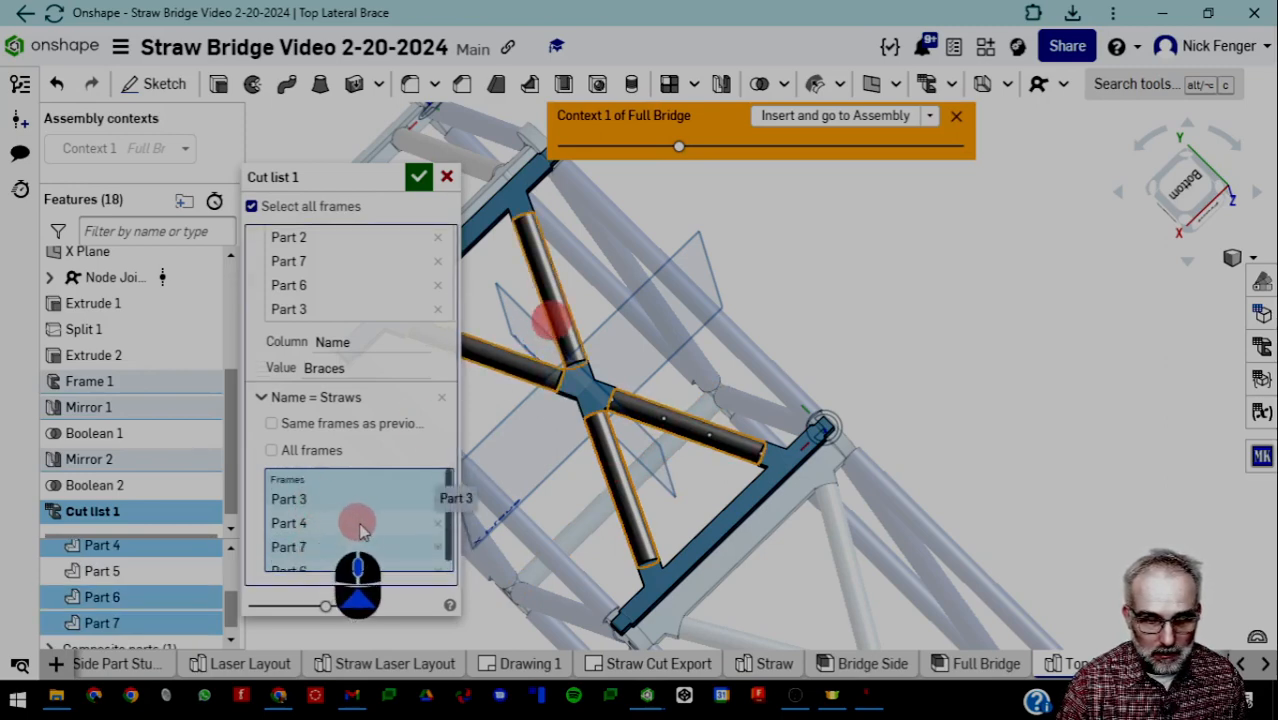
scroll(358, 537, "down", 1)
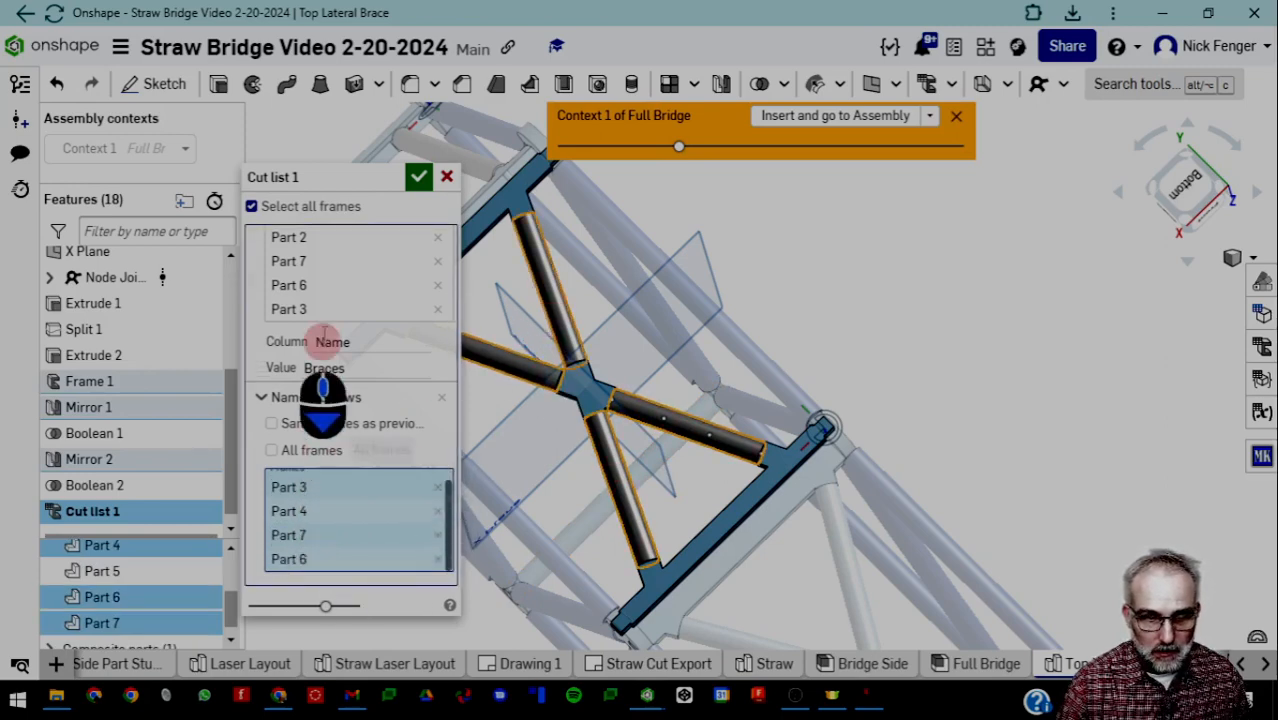
Remove the straws Part 3, Part 7 and Part 6 from the Braces override and accept the cut list
left_click(438, 310)
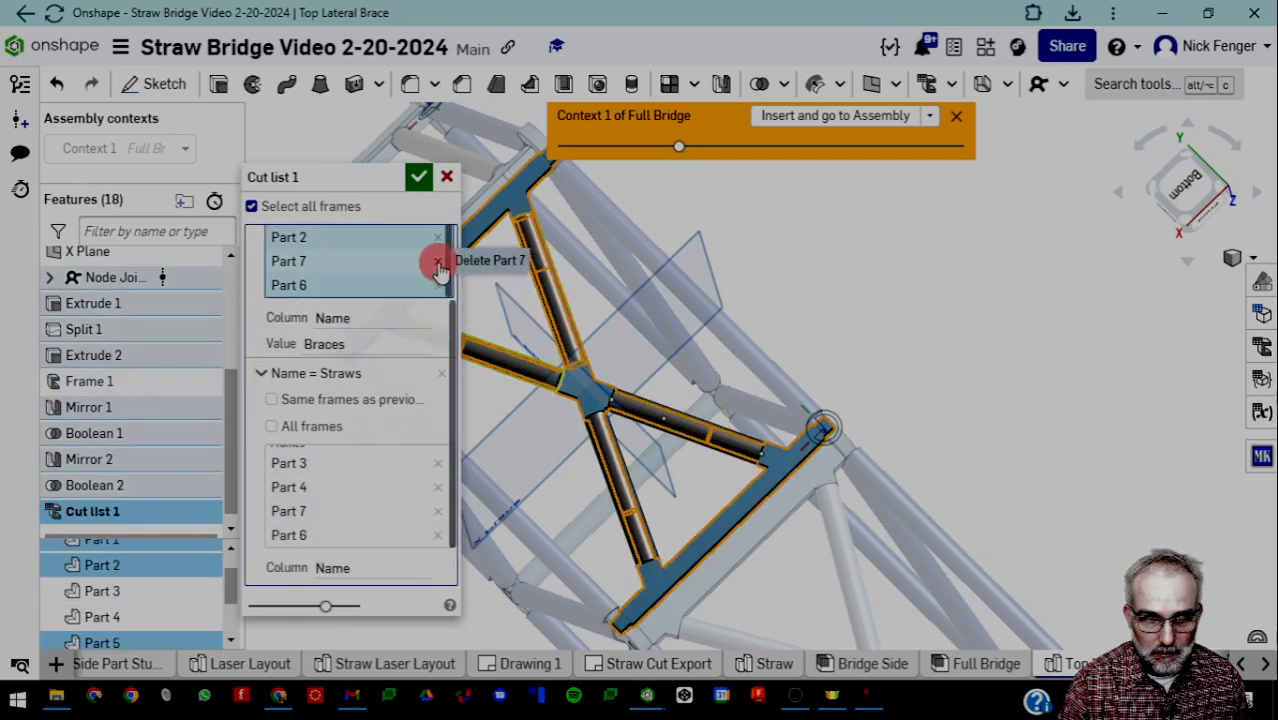
left_click(438, 262)
left_click(438, 262)
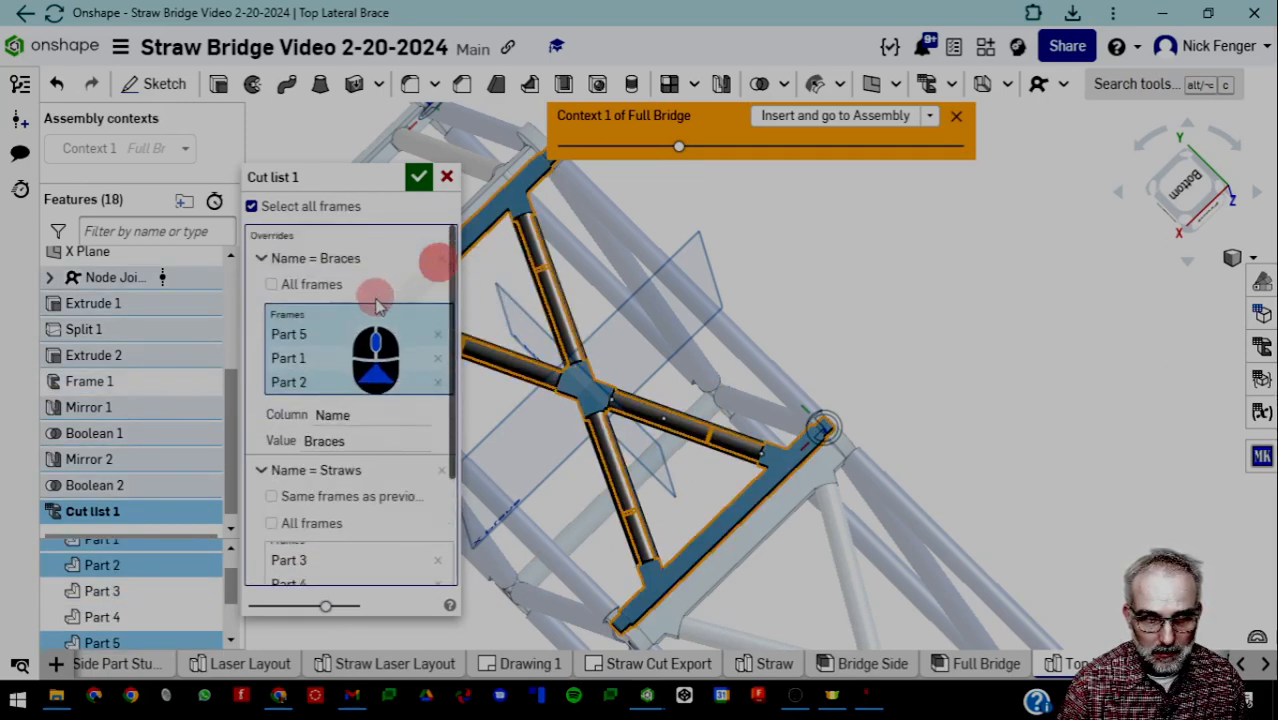
left_click(418, 176)
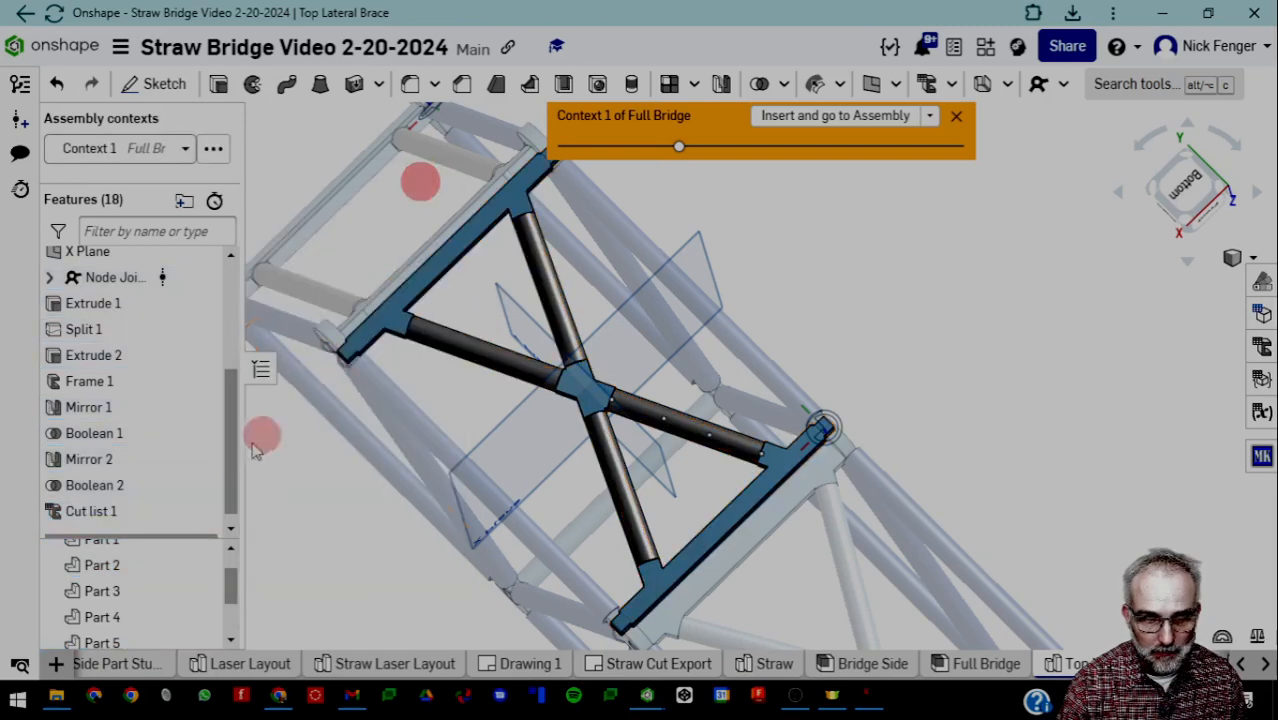
Expand the composite parts in the parts list and check the brace's composite part by toggling its visibility
left_click(231, 575)
left_click_drag(233, 583, 233, 618)
left_click(62, 666)
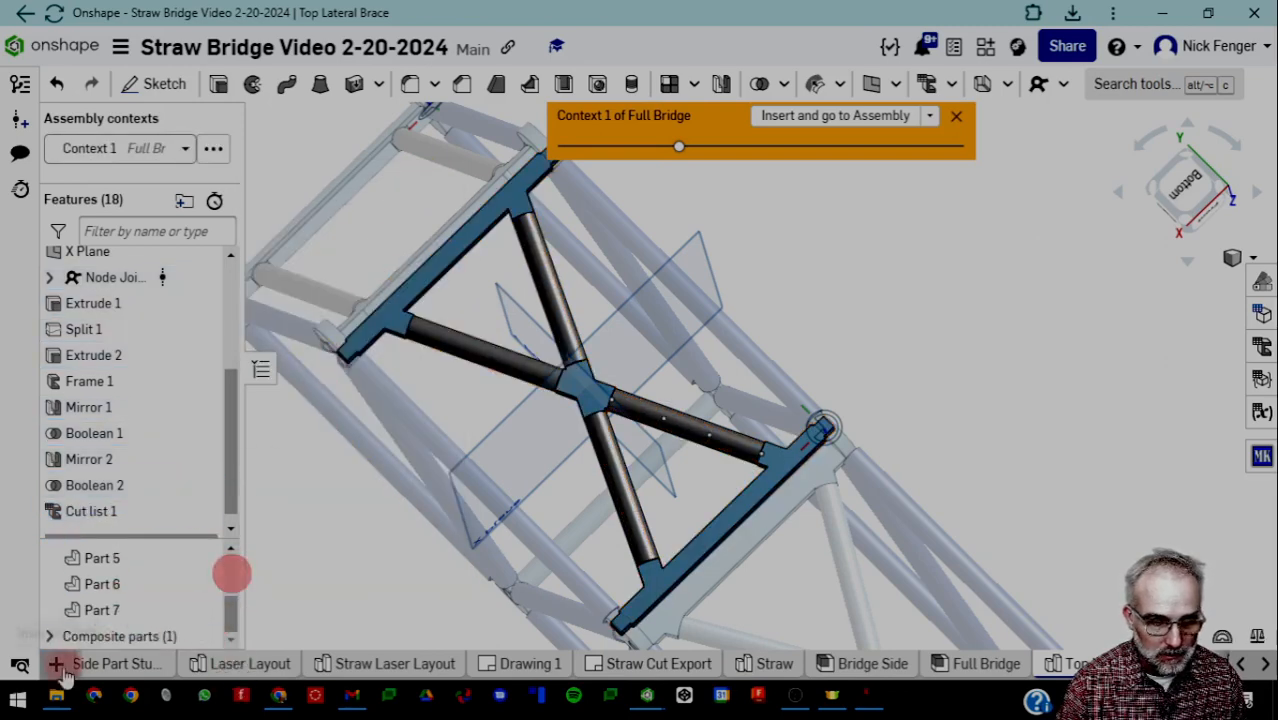
left_click(50, 637)
left_click(202, 636)
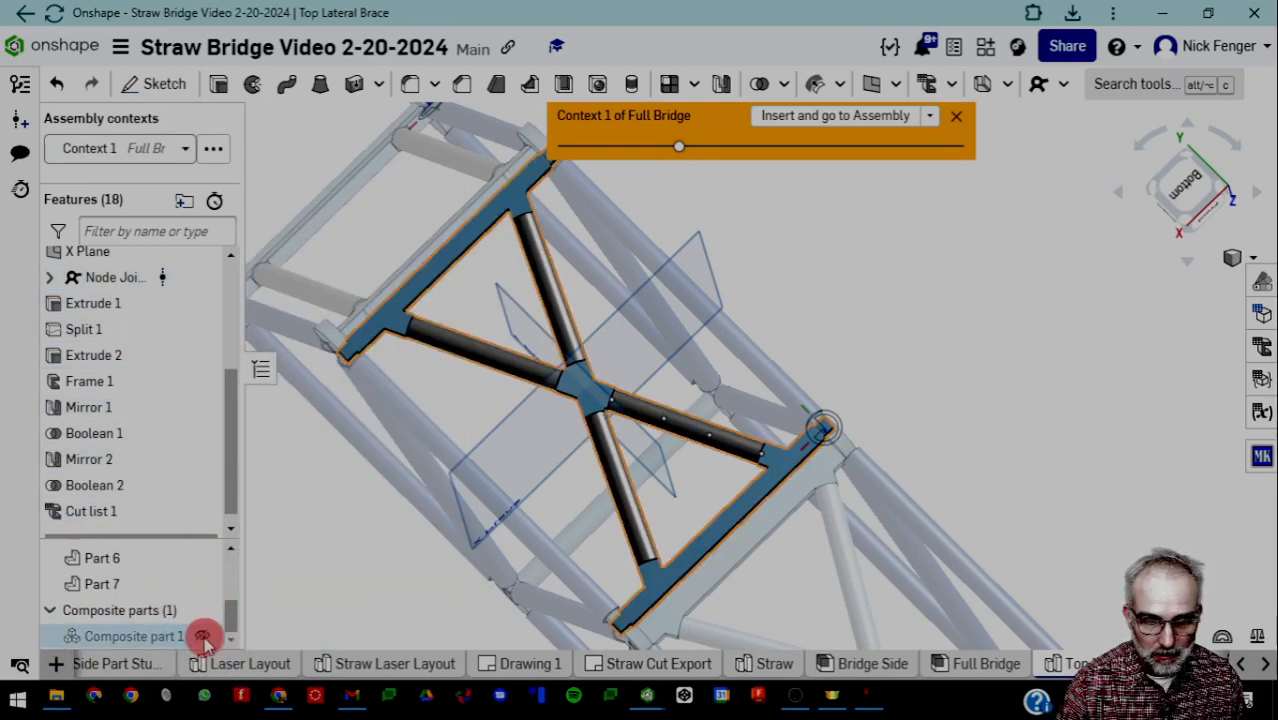
left_click(202, 636)
Reopen the cut list feature to review its Braces and Straws overrides, and close it again
left_click(100, 512)
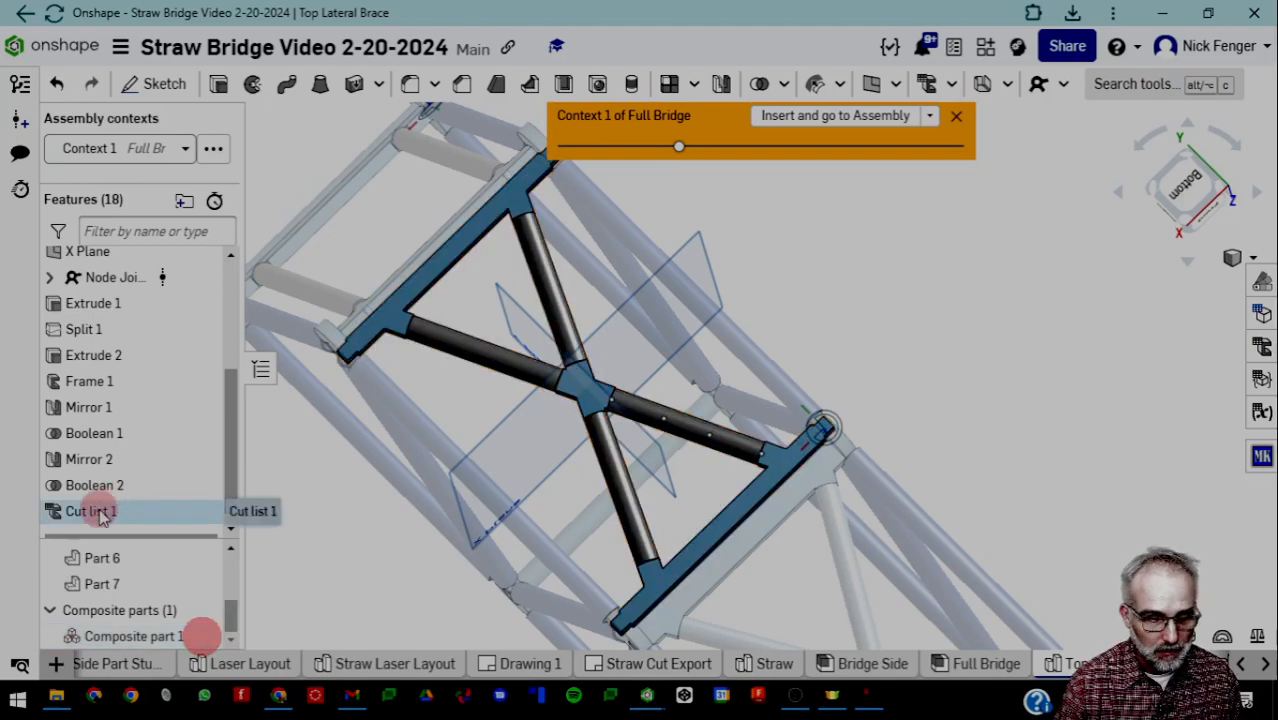
left_click(100, 512)
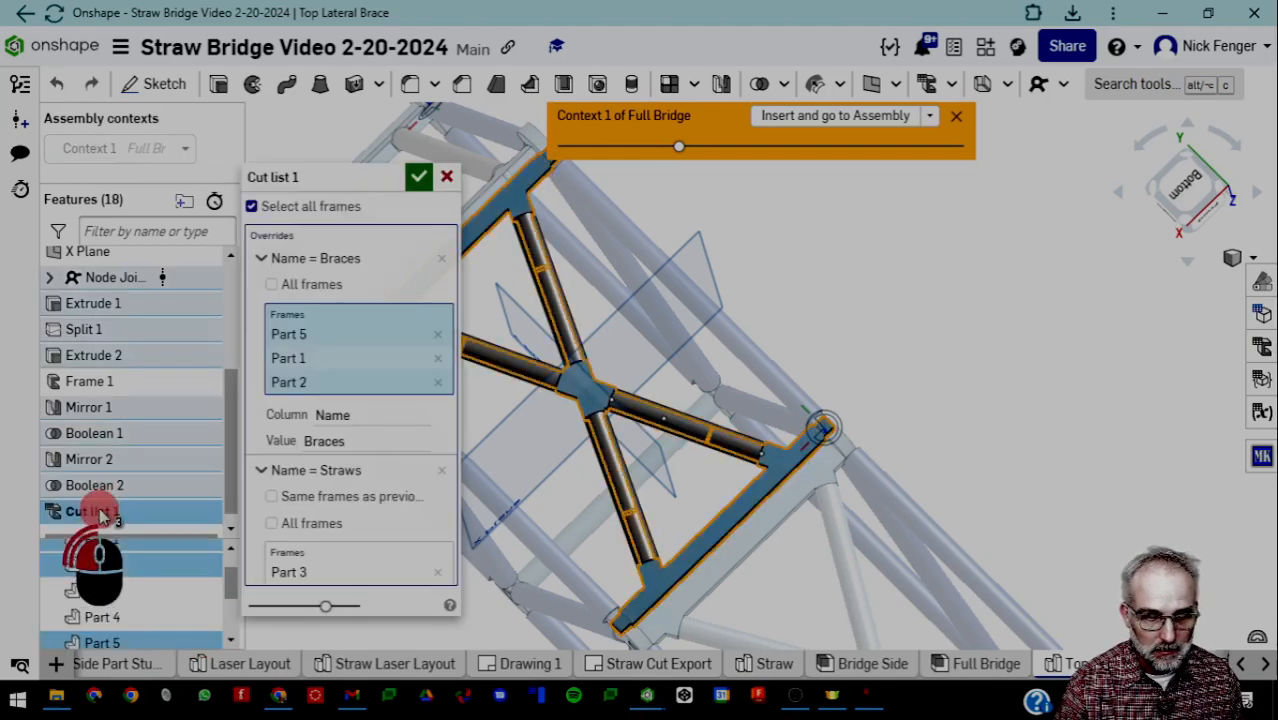
left_click(418, 177)
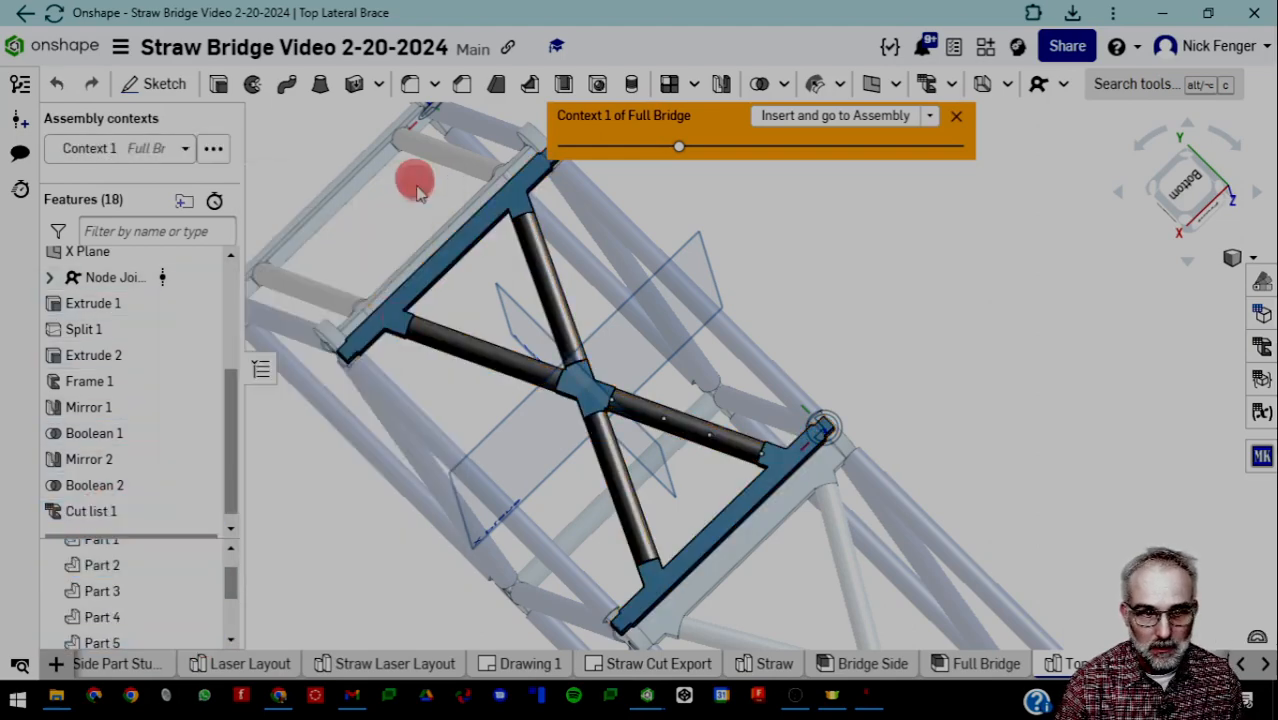
Display the cut list table and review the quantities and names of the straws and braces
left_click(1262, 347)
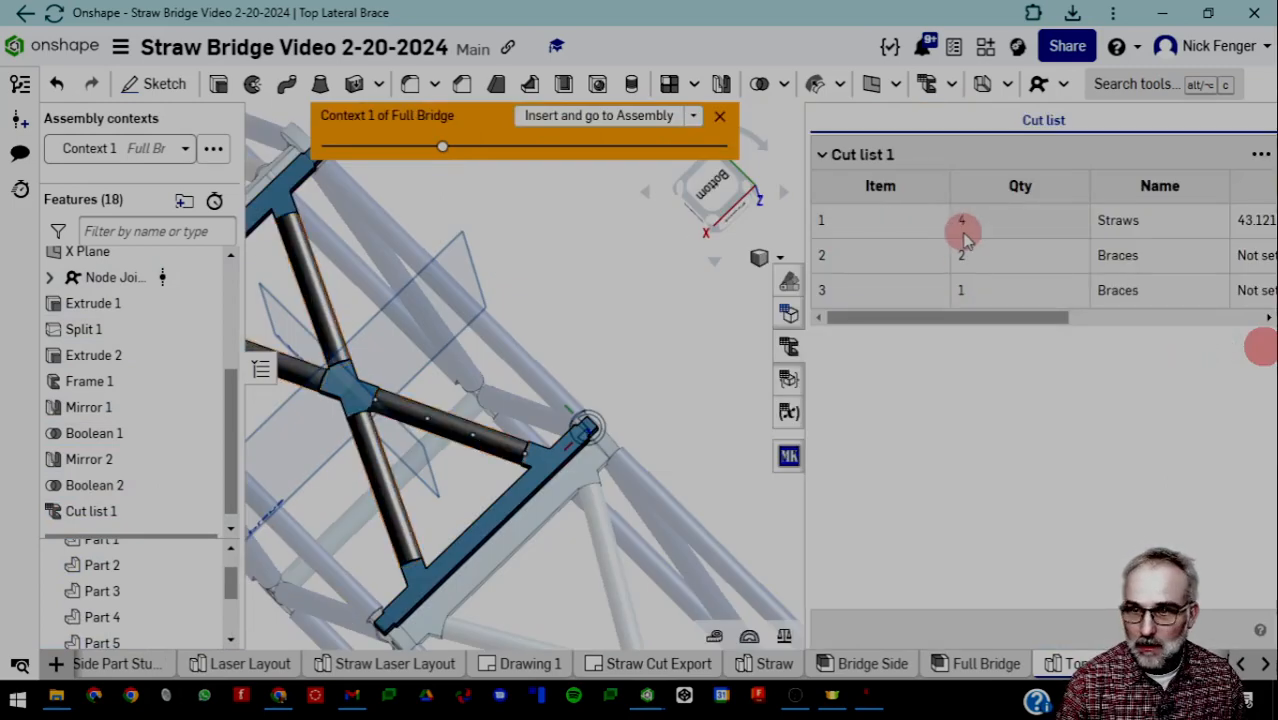
left_click_drag(970, 318, 900, 318)
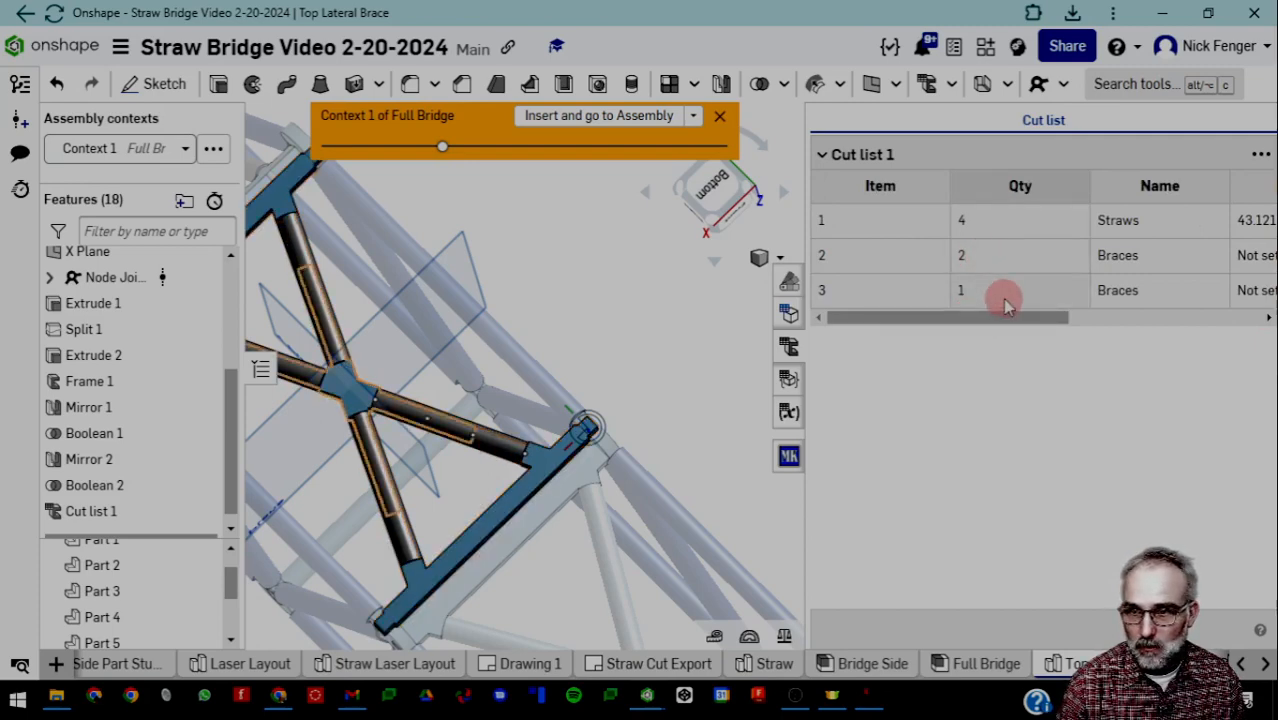
left_click(962, 210)
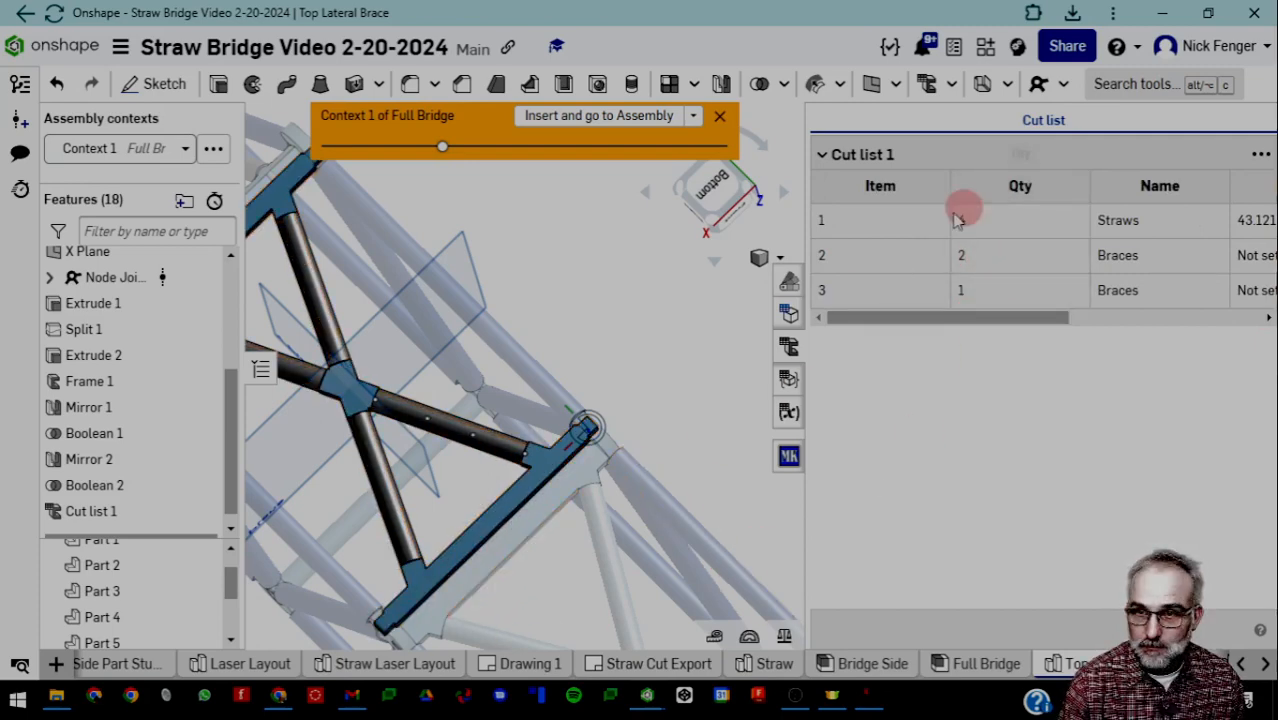
left_click(937, 367)
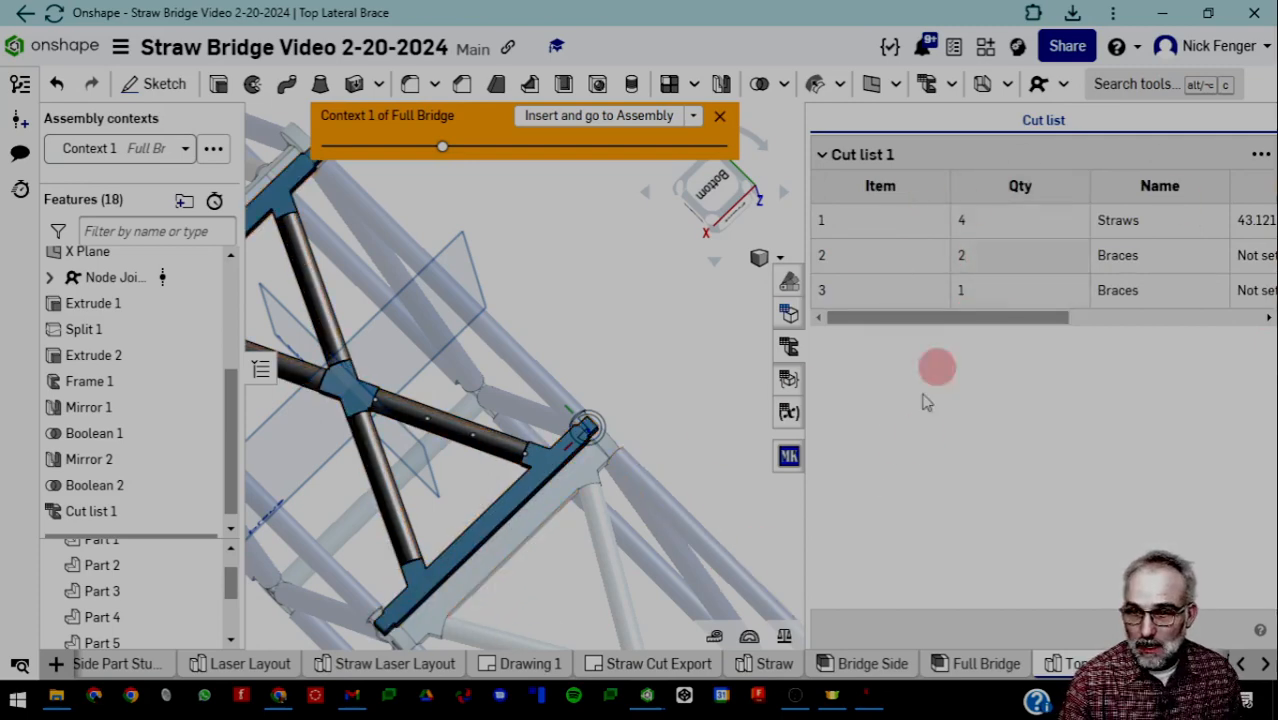
Insert the brace's composite part into the Full Bridge assembly and go to that assembly
left_click(646, 117)
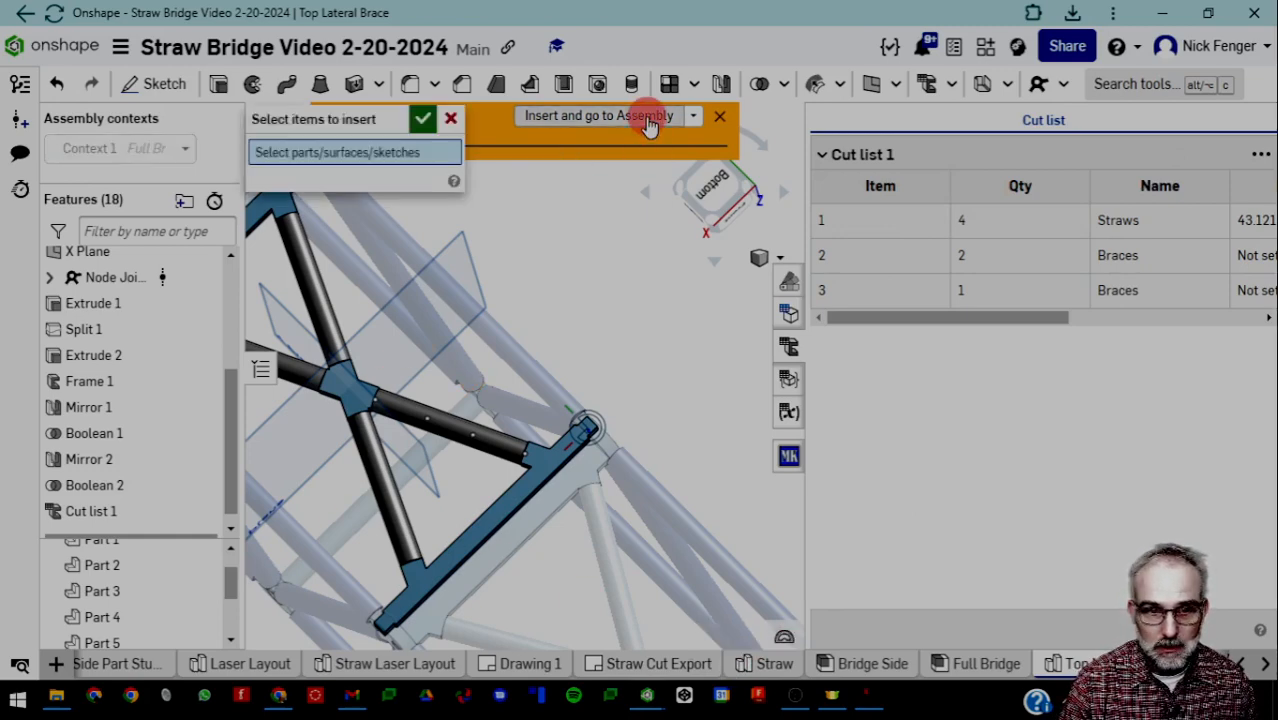
left_click(342, 153)
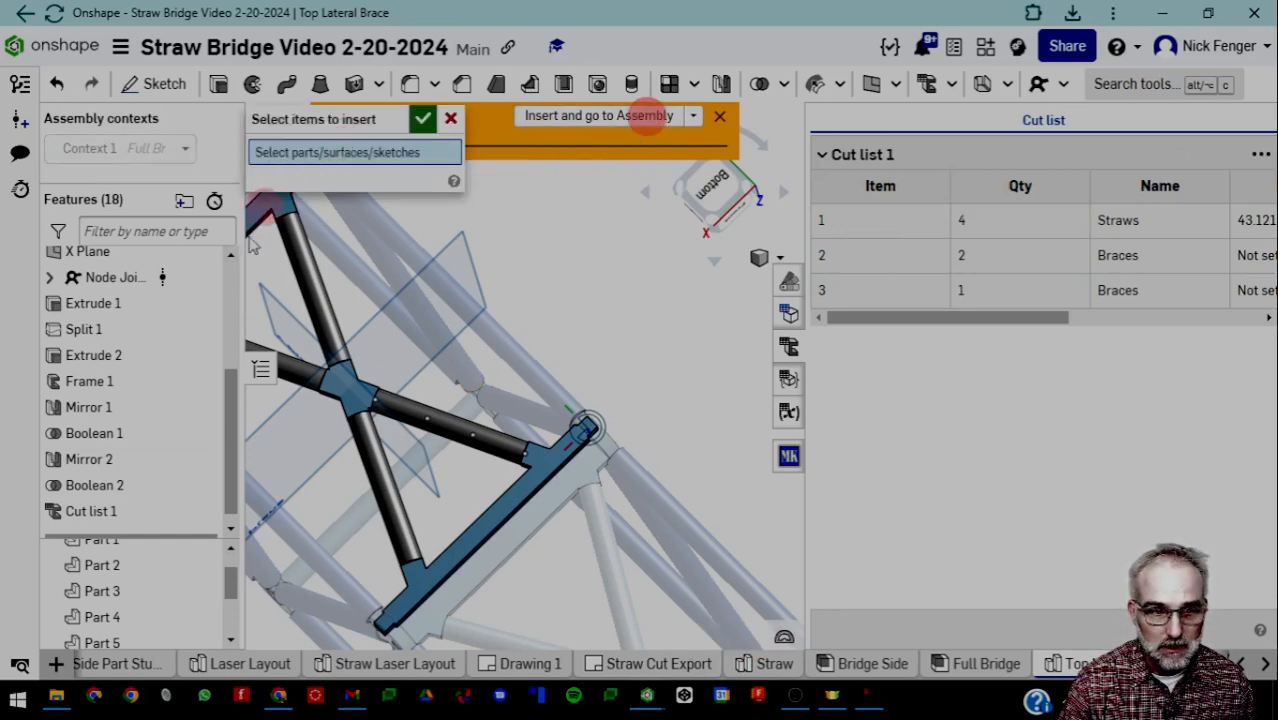
left_click_drag(225, 578, 228, 632)
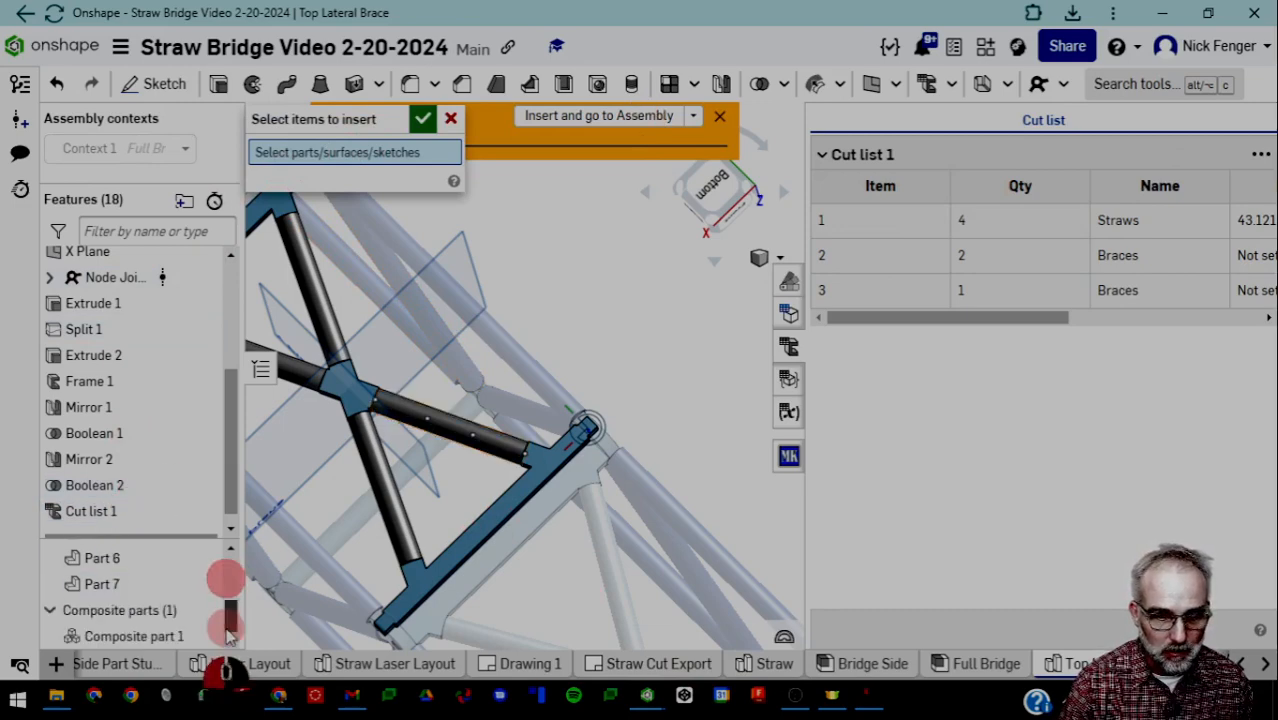
left_click(105, 638)
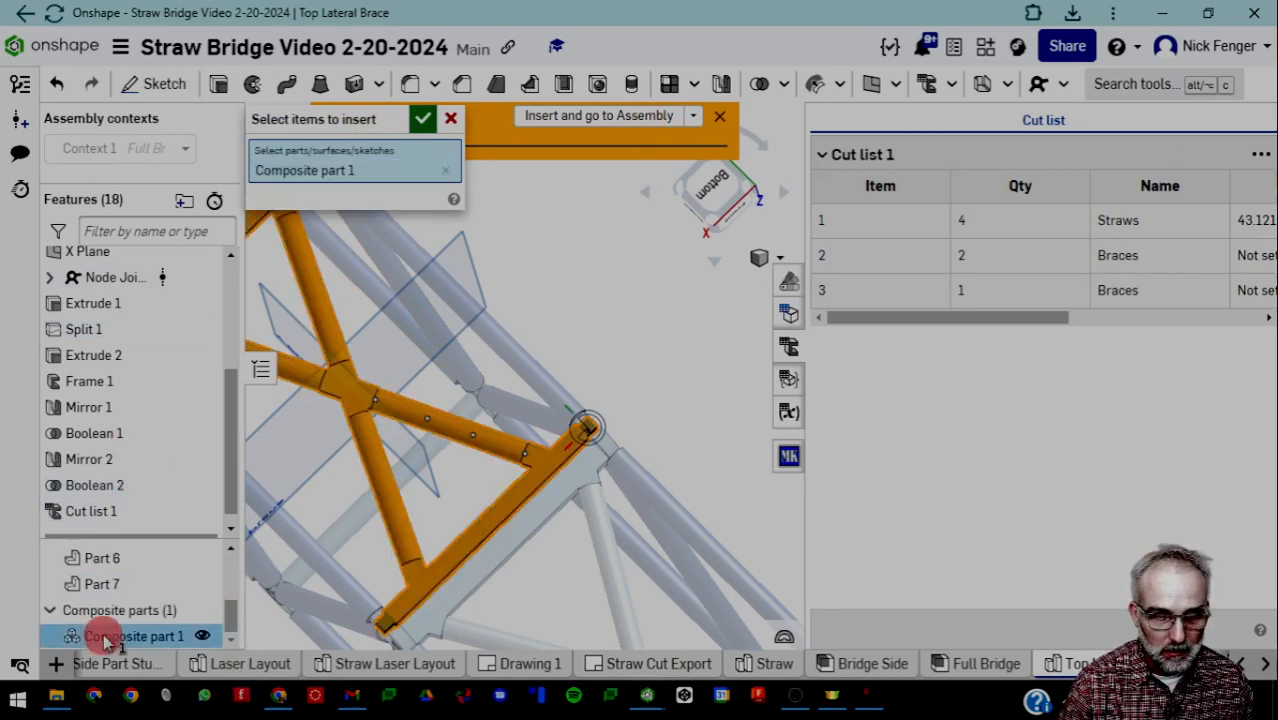
left_click(422, 122)
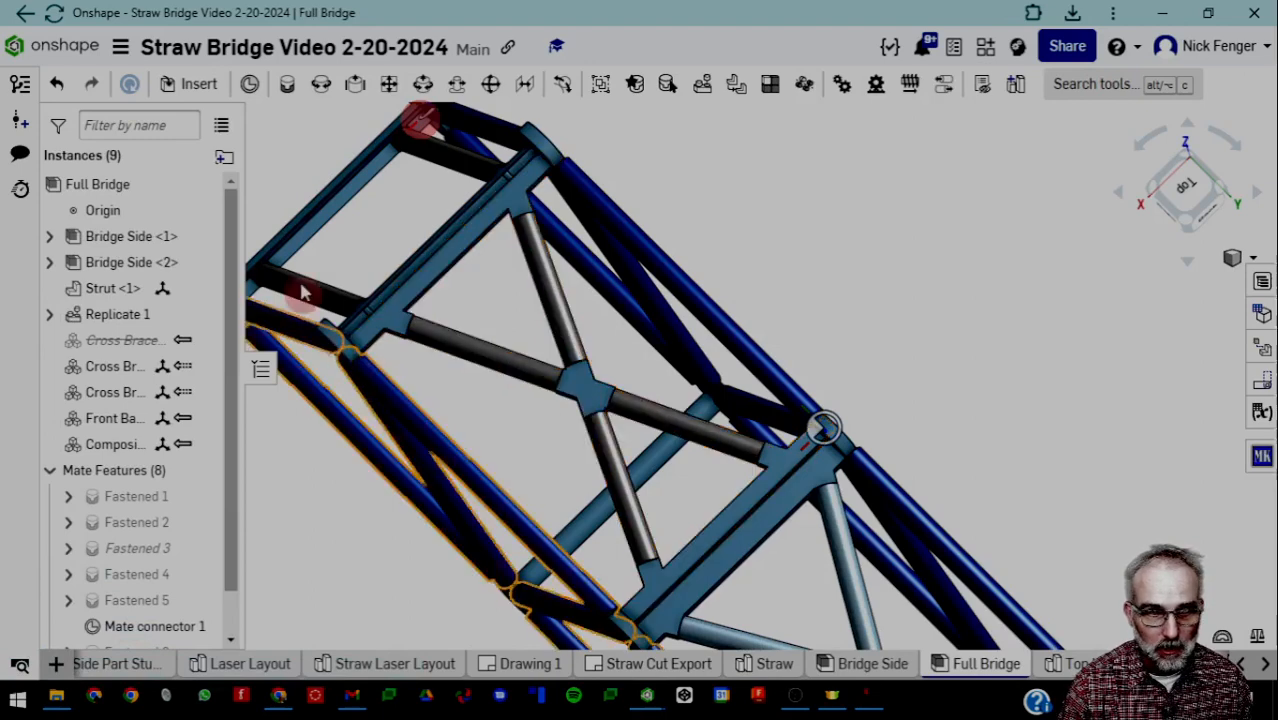
Review the composite parts available for insertion from the current document's Part Studios without inserting any
left_click(186, 86)
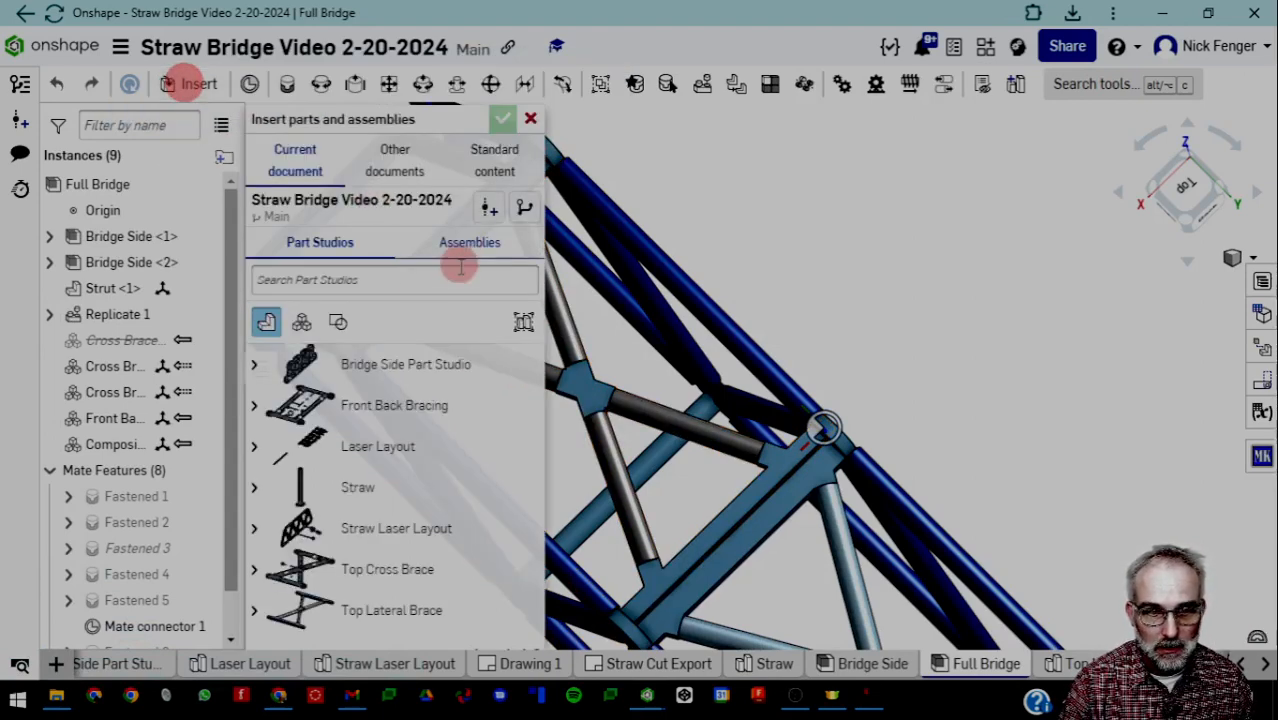
left_click(304, 327)
left_click(265, 327)
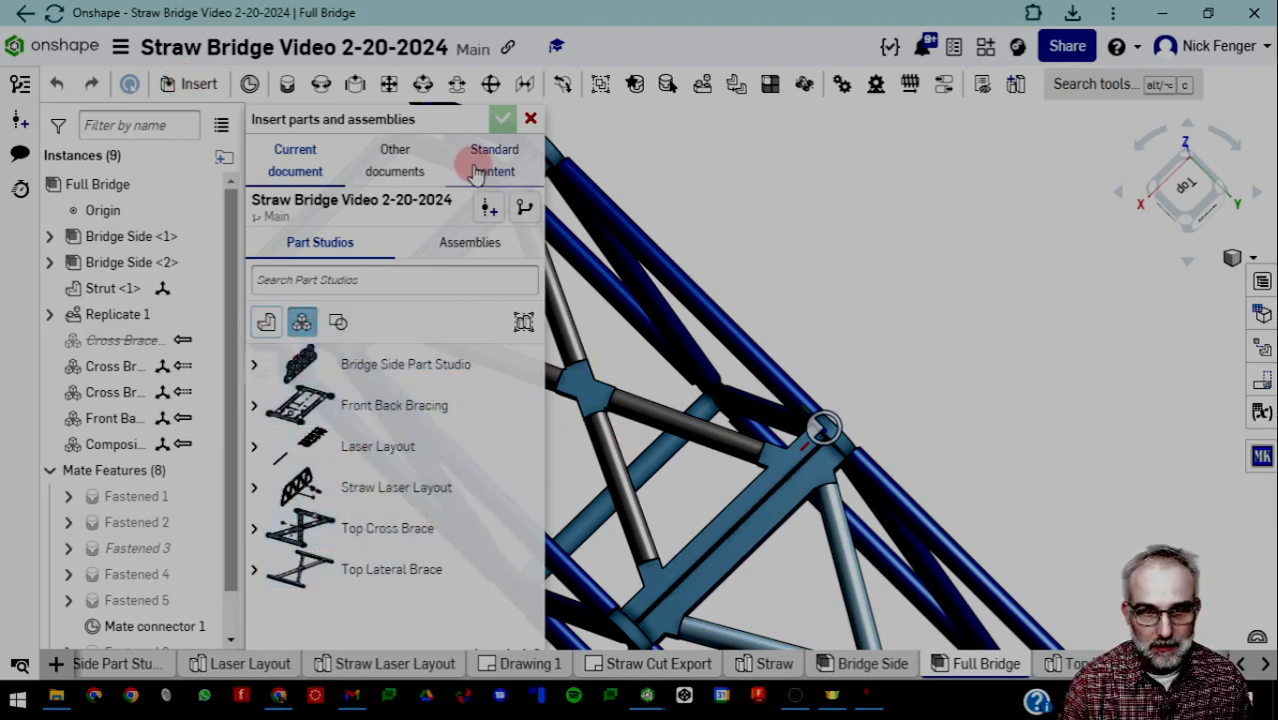
left_click(530, 119)
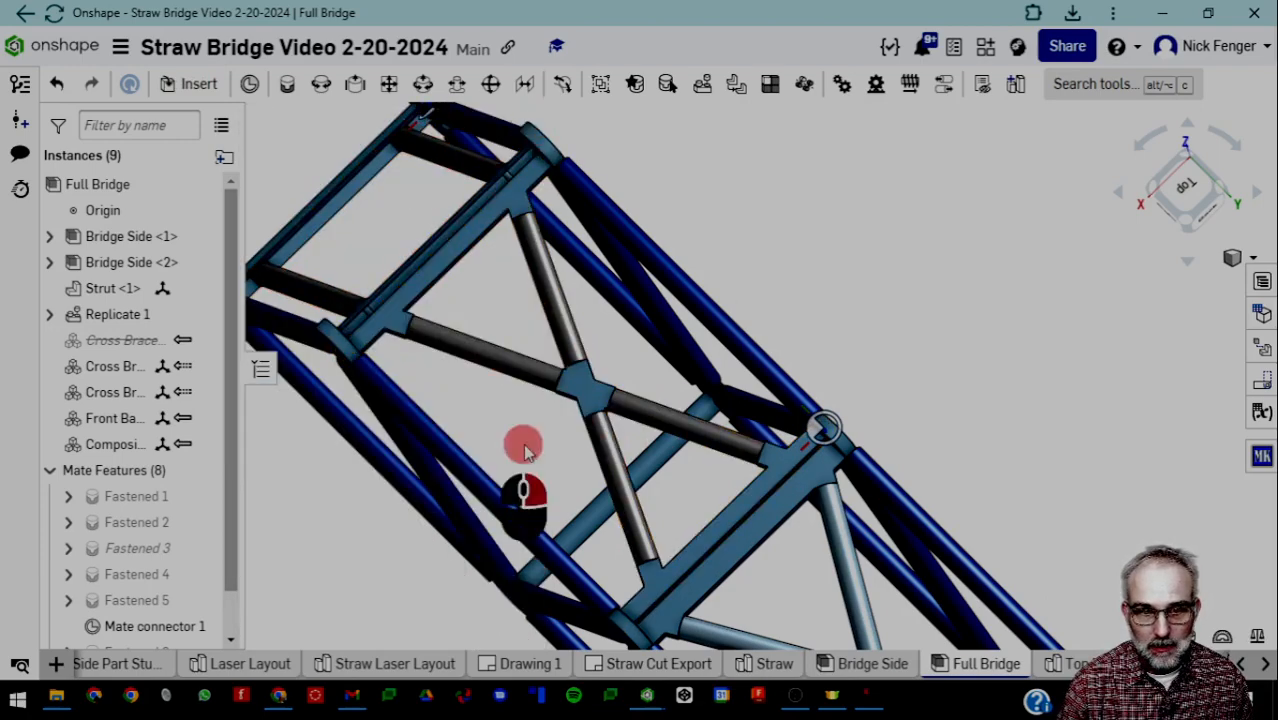
Start a Fastened mate and pick the mate connector at the end tab of the loose composite brace's crossbar
right_click_drag(522, 442, 780, 322)
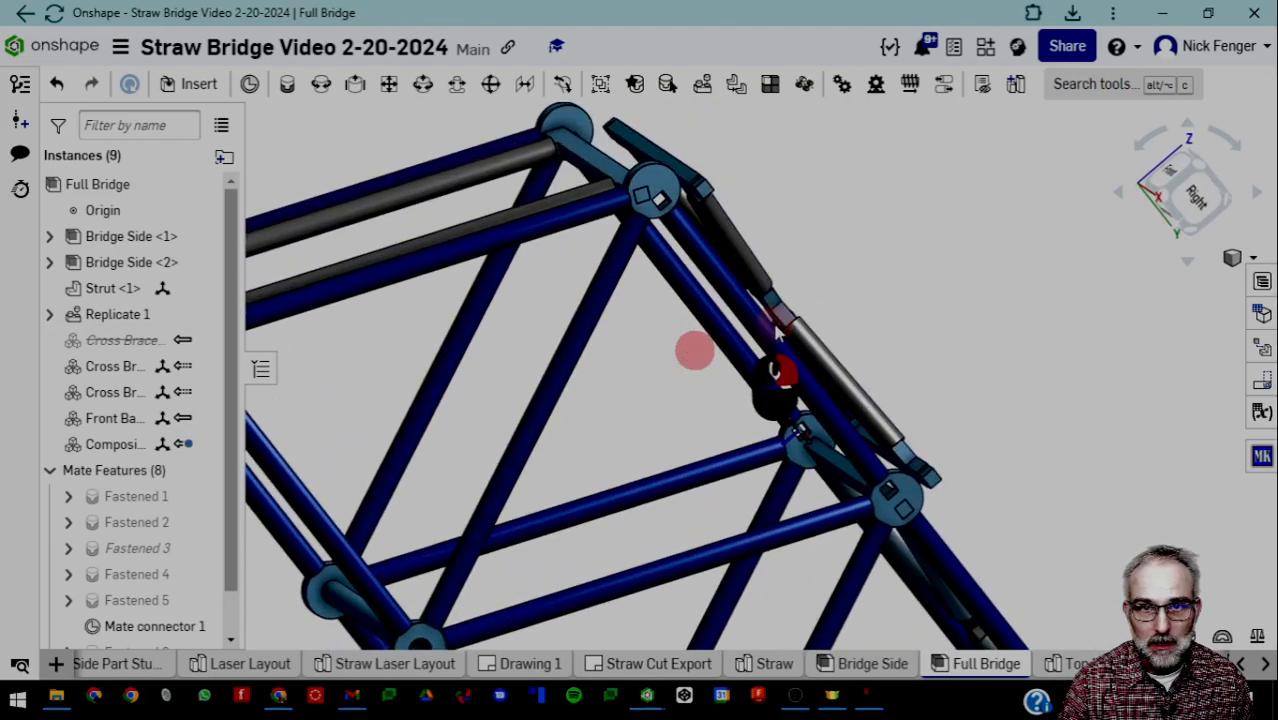
left_click(288, 88)
right_click_drag(735, 427, 395, 456)
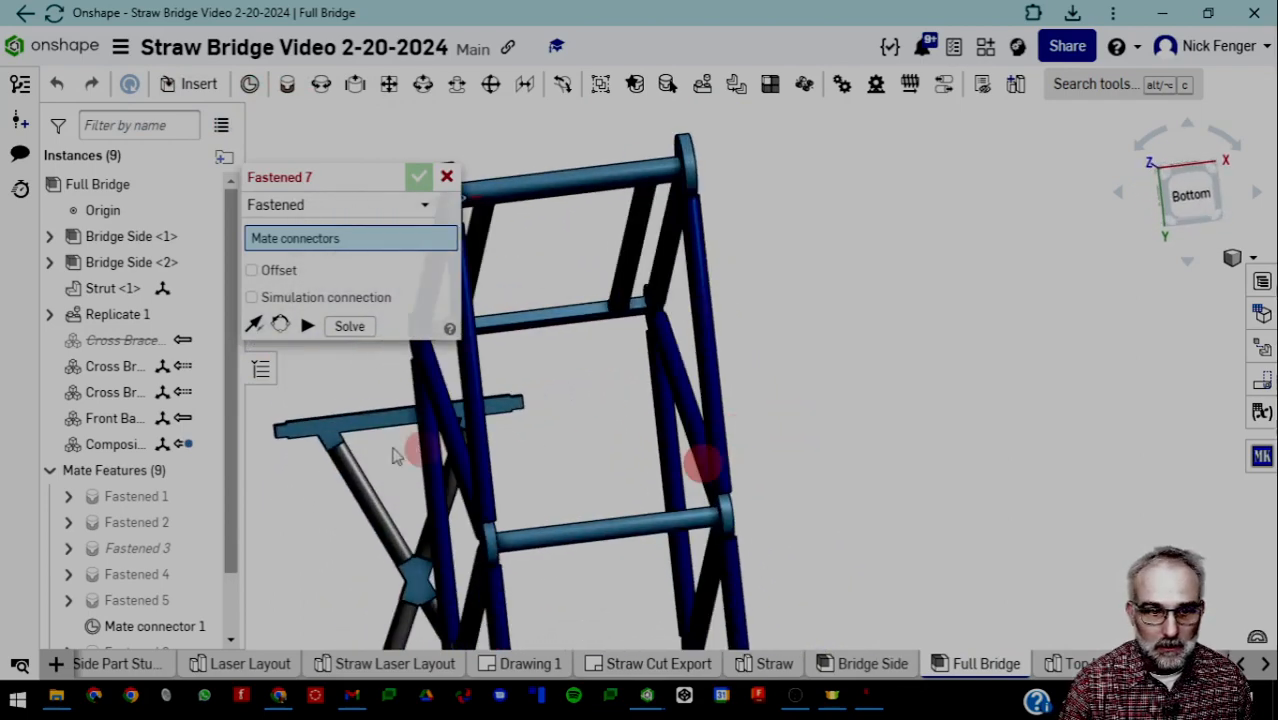
scroll(305, 440, "down", 3)
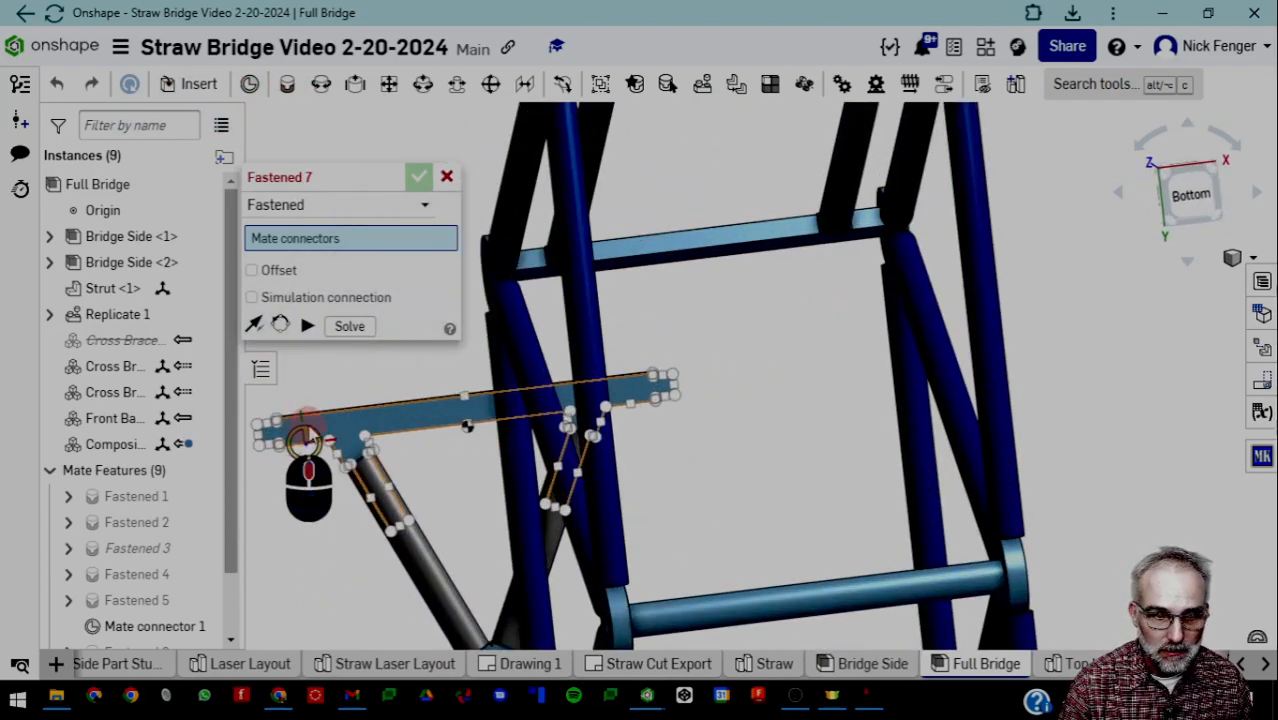
middle_click_drag(305, 440, 380, 422)
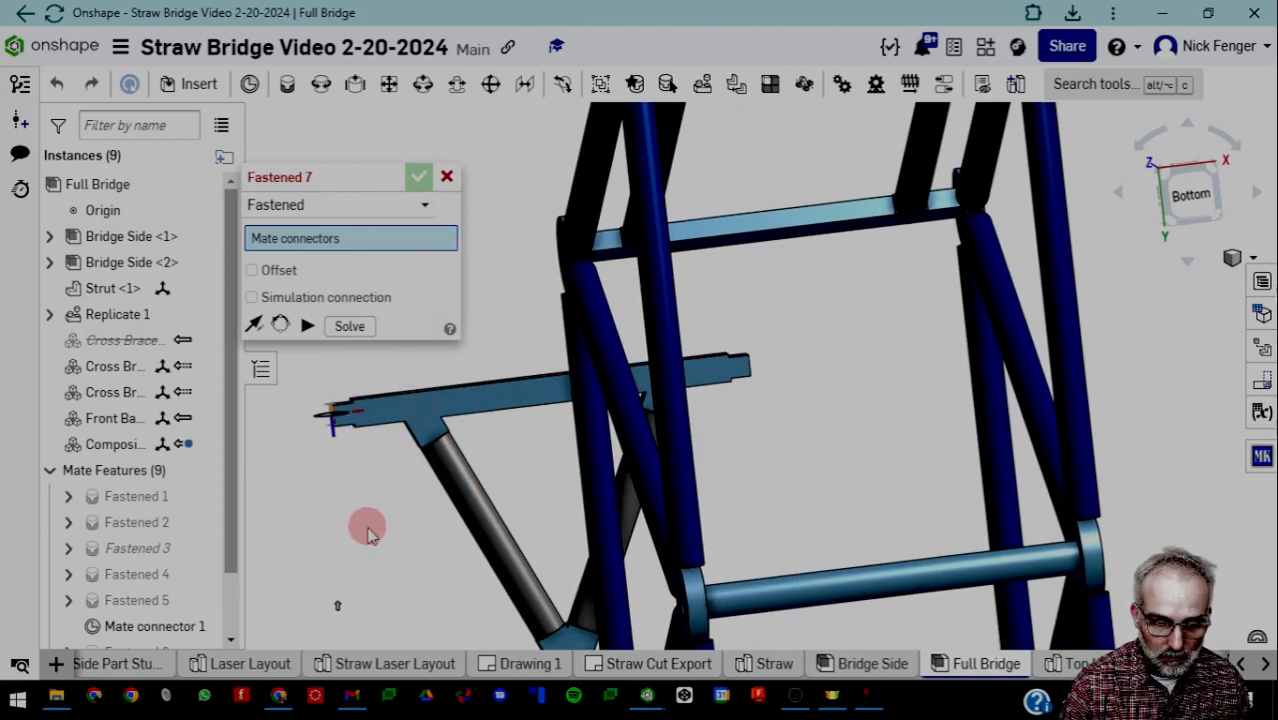
left_click(365, 432, "shift")
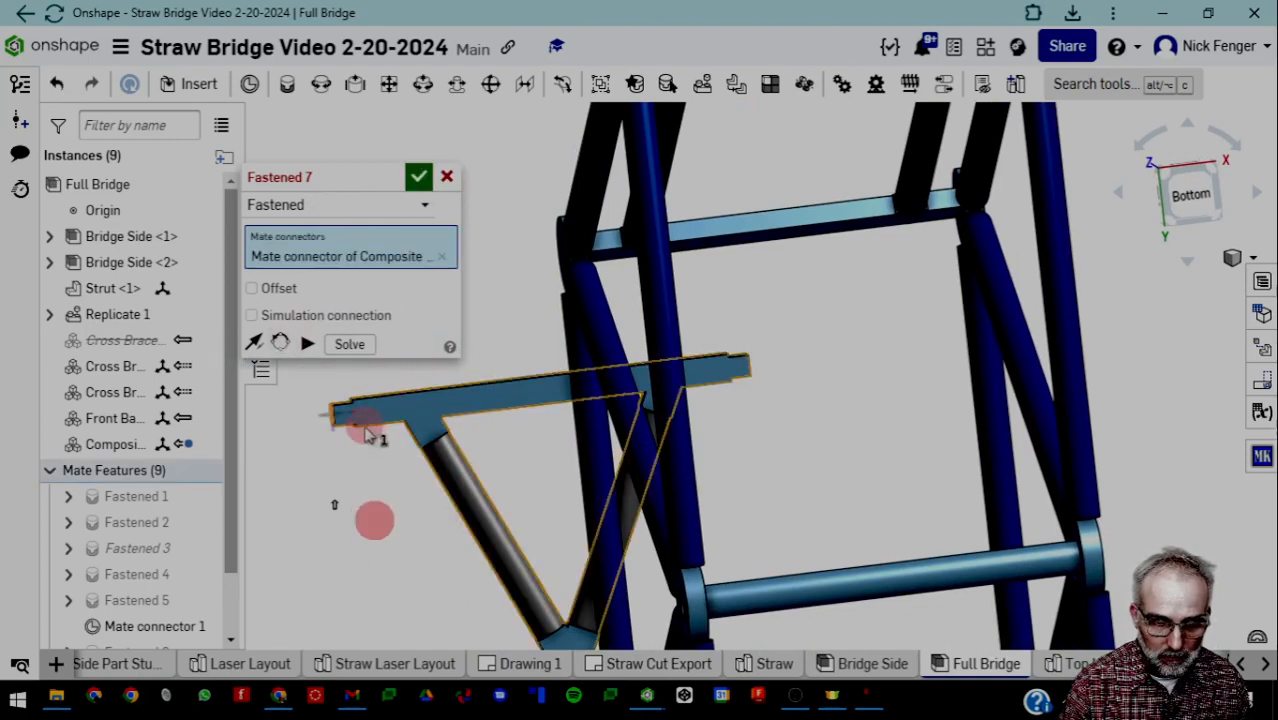
left_click(440, 256)
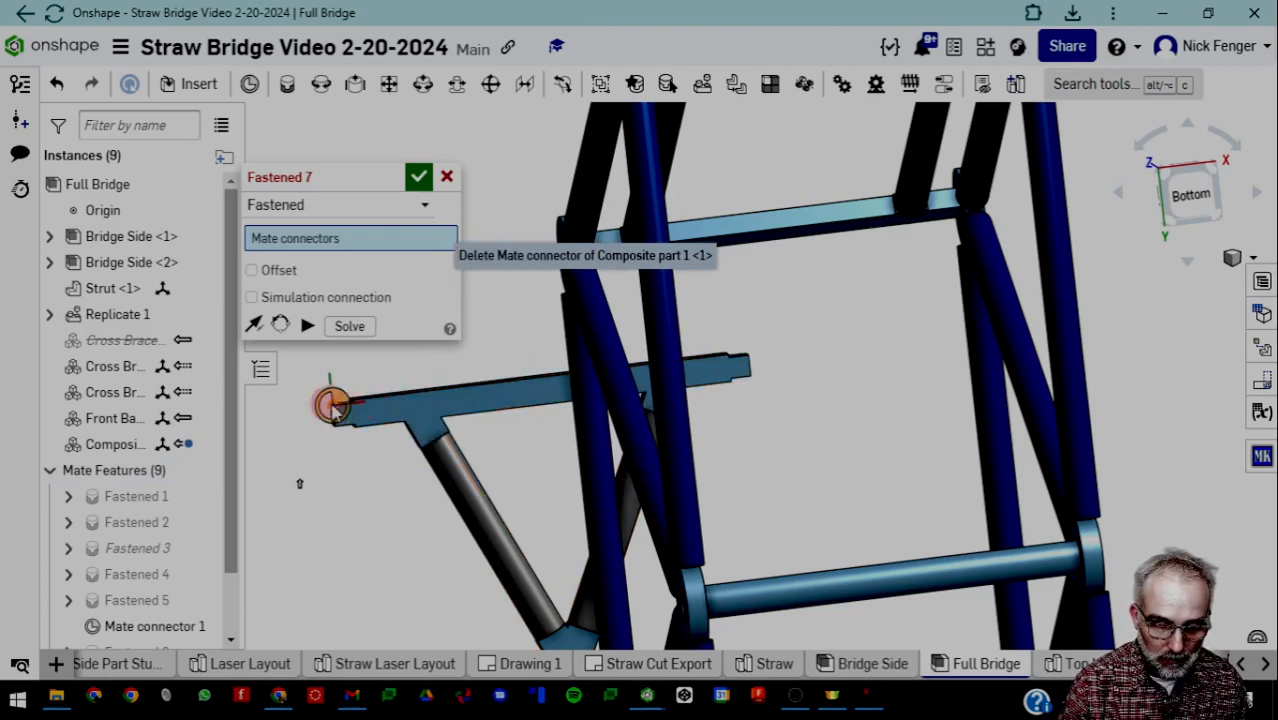
left_click(336, 410)
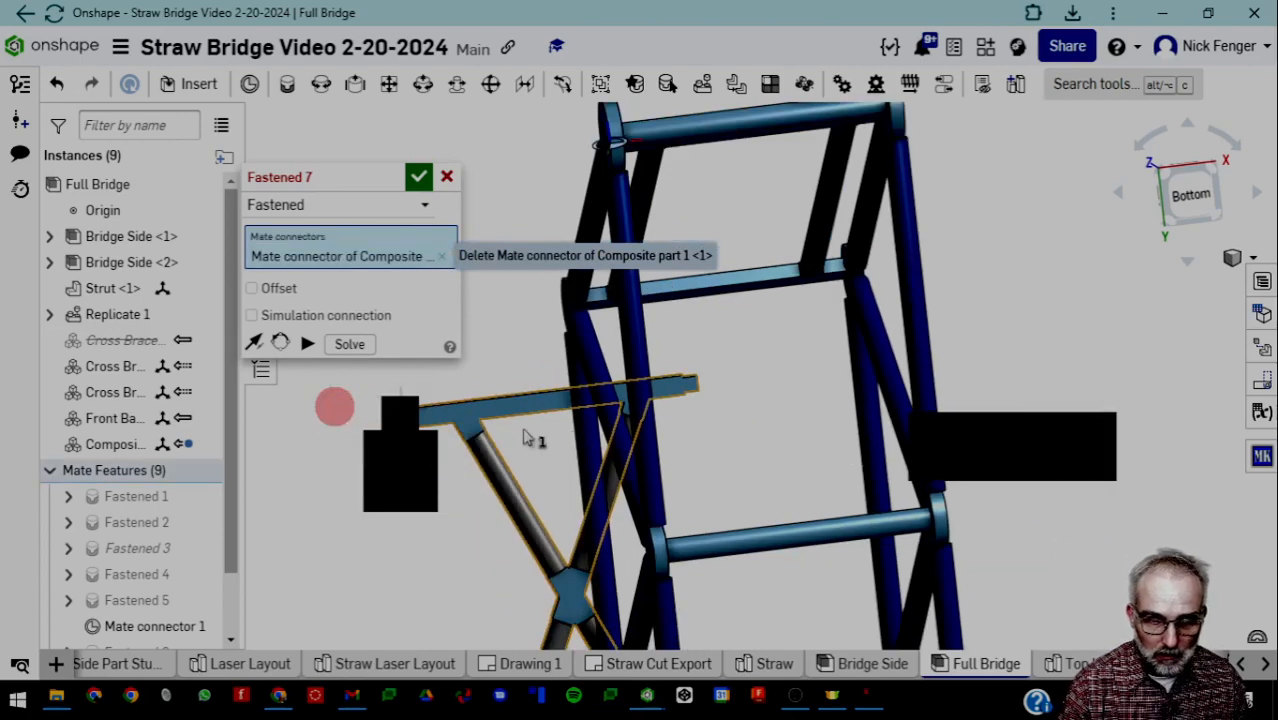
Fasten the composite brace to the matching square slot in the bridge side's upper node and accept the mate
scroll(680, 382, "down", 3)
right_click_drag(681, 382, 613, 400)
scroll(679, 350, "up", 3)
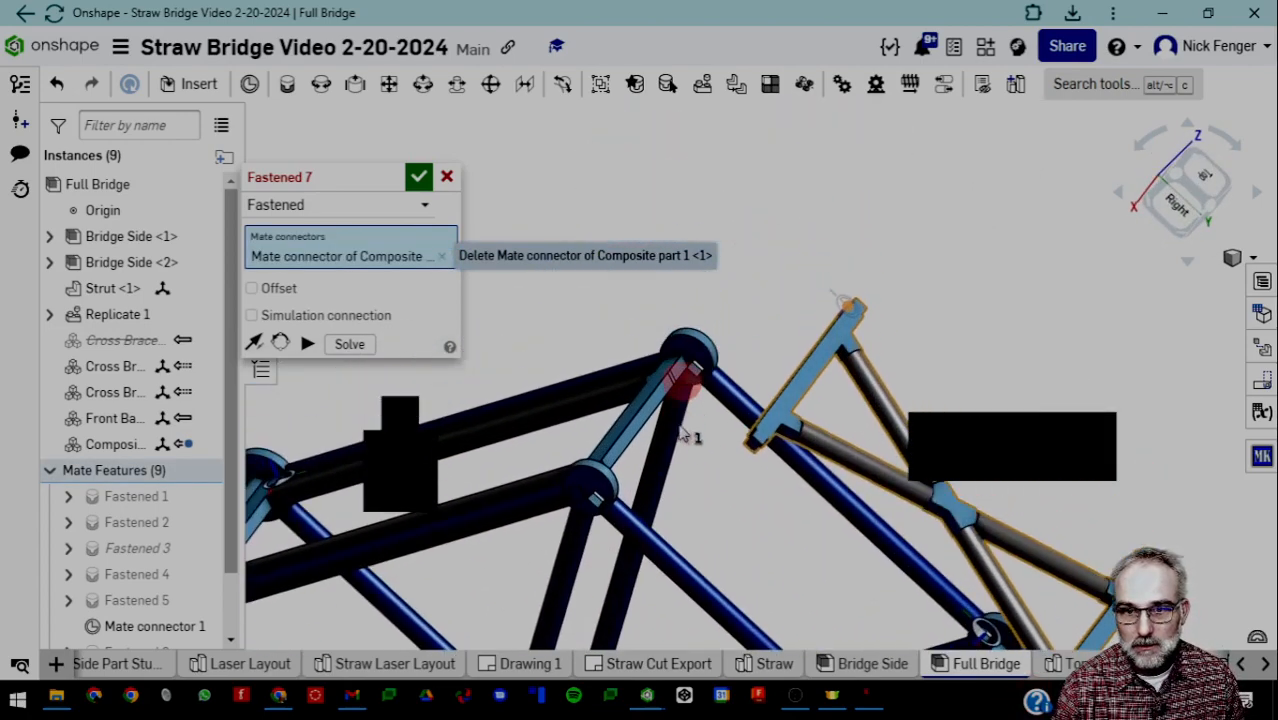
scroll(700, 370, "up", 2)
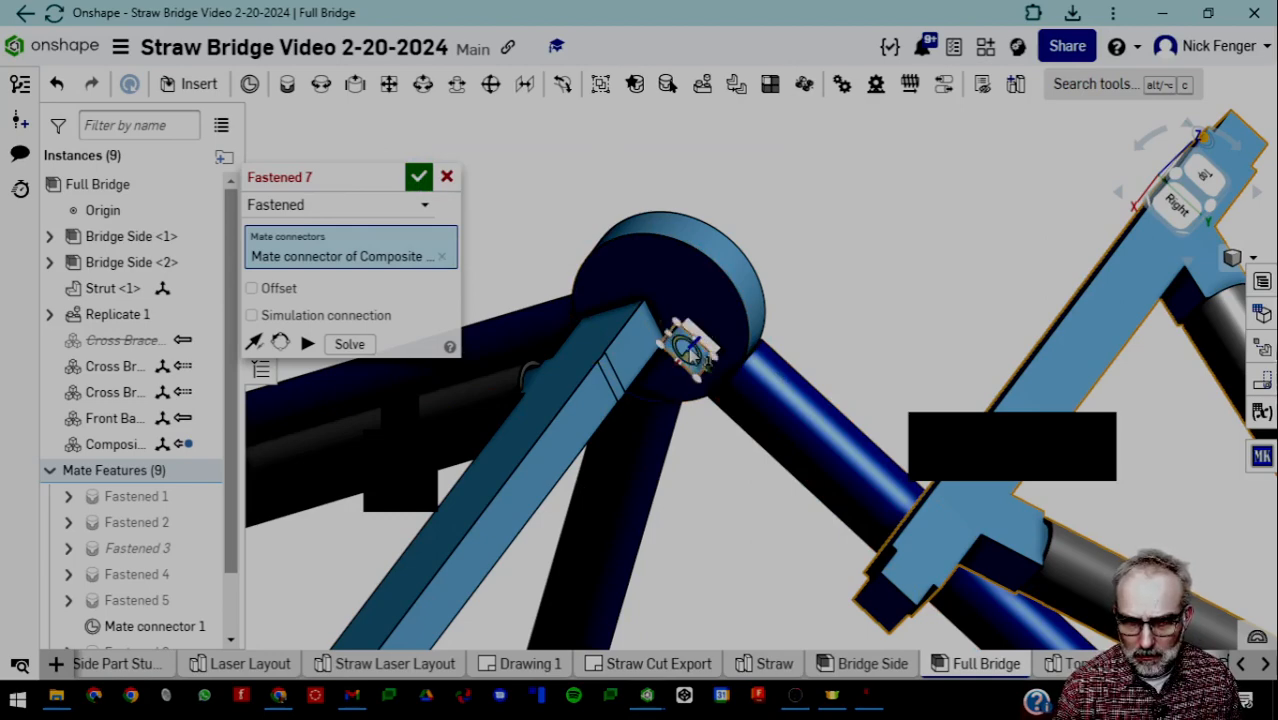
scroll(688, 350, "up", 3)
left_click(662, 298)
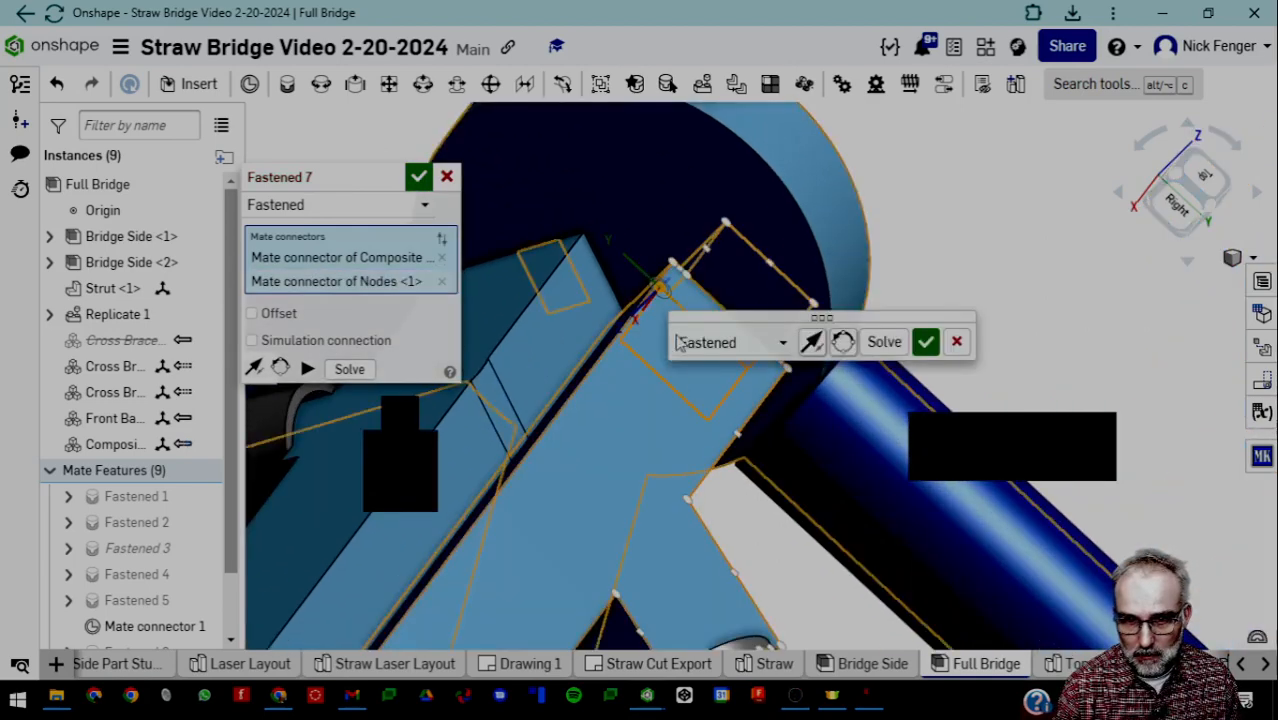
scroll(828, 428, "down", 5)
right_click_drag(826, 423, 854, 385)
left_click(419, 176)
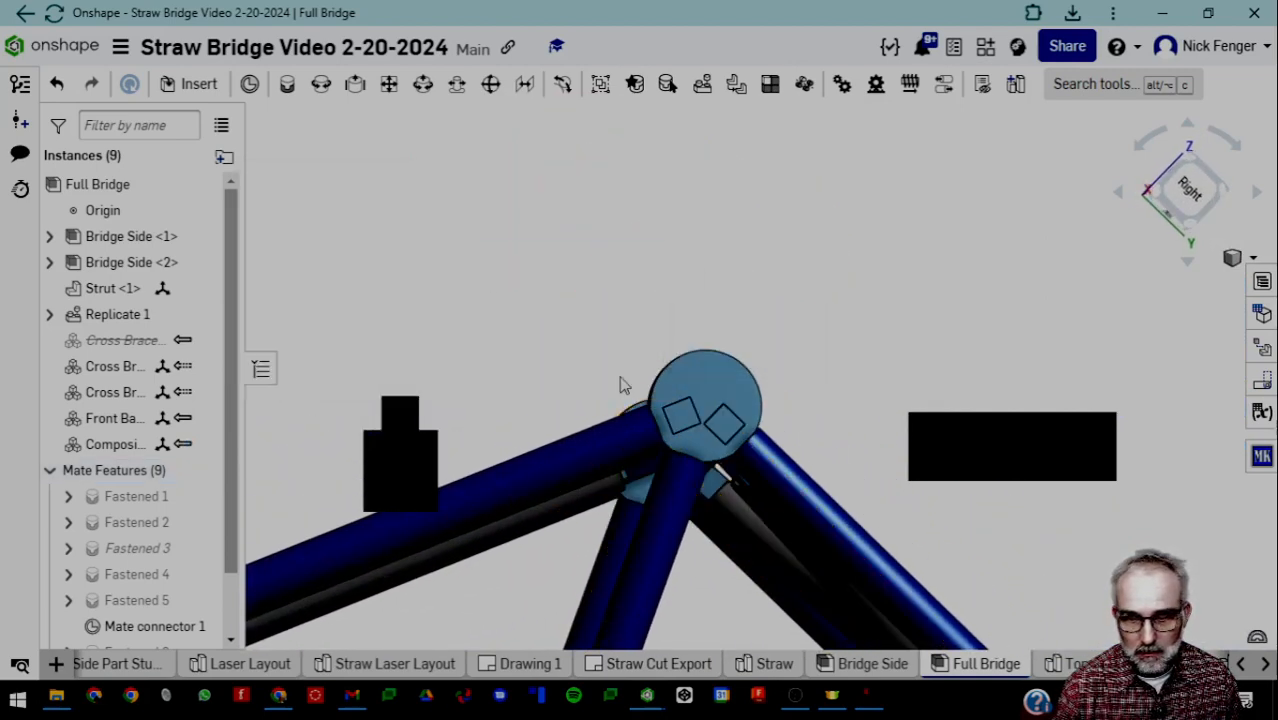
scroll(806, 480, "down", 5)
right_click_drag(725, 466, 718, 530)
scroll(793, 542, "up", 3)
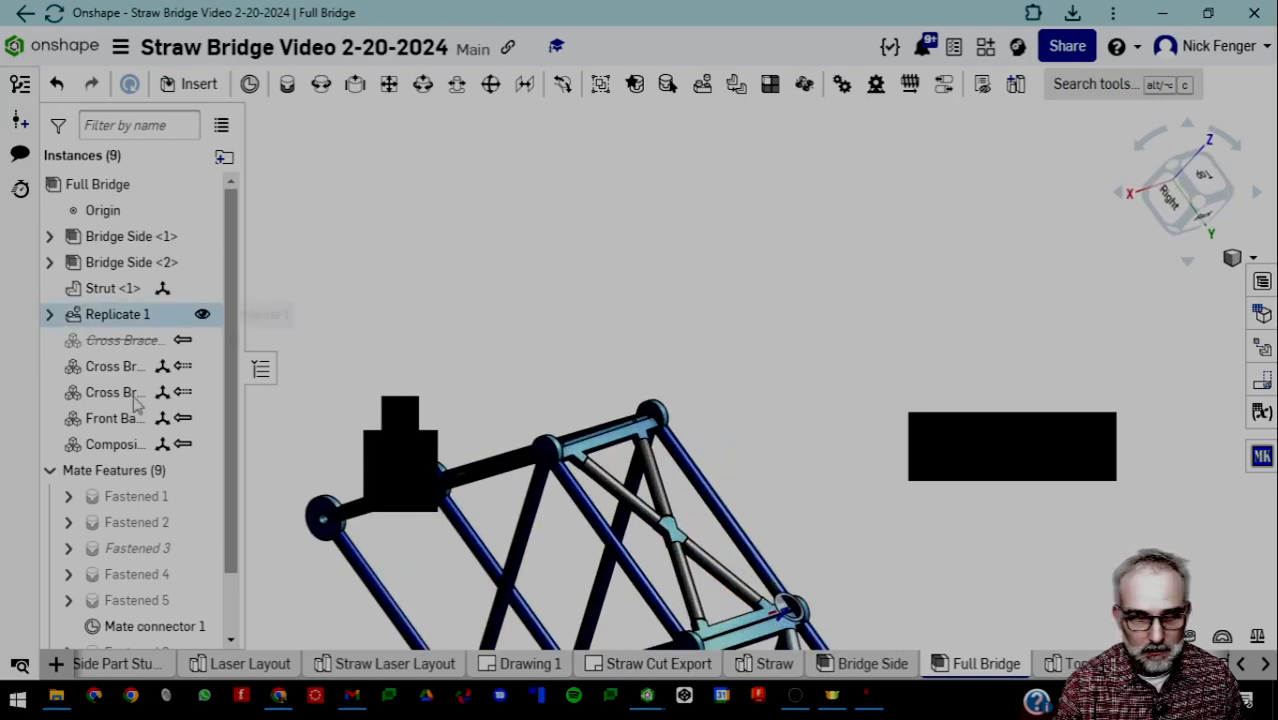